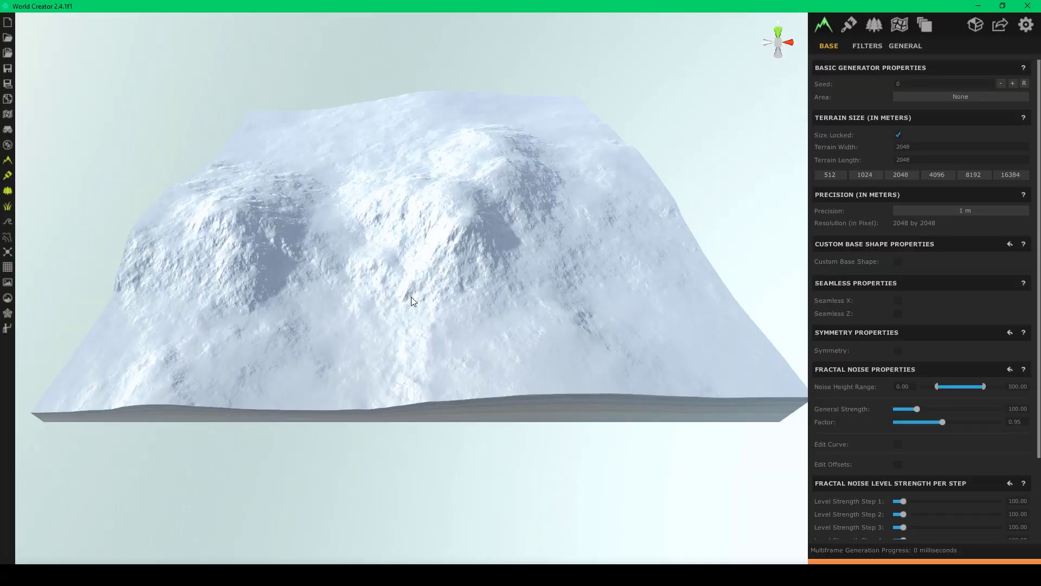
# - Set the terrain width to 2017 m with the size locked so the length matches
pyautogui.moveTo(412, 297); pyautogui.dragTo(359, 185, button='right')
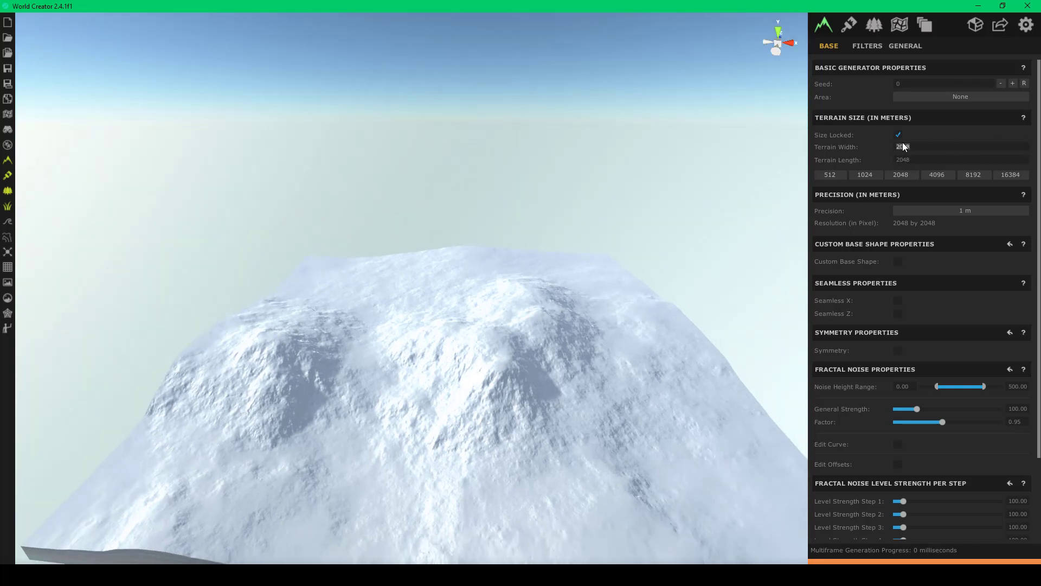
pyautogui.write('2017')
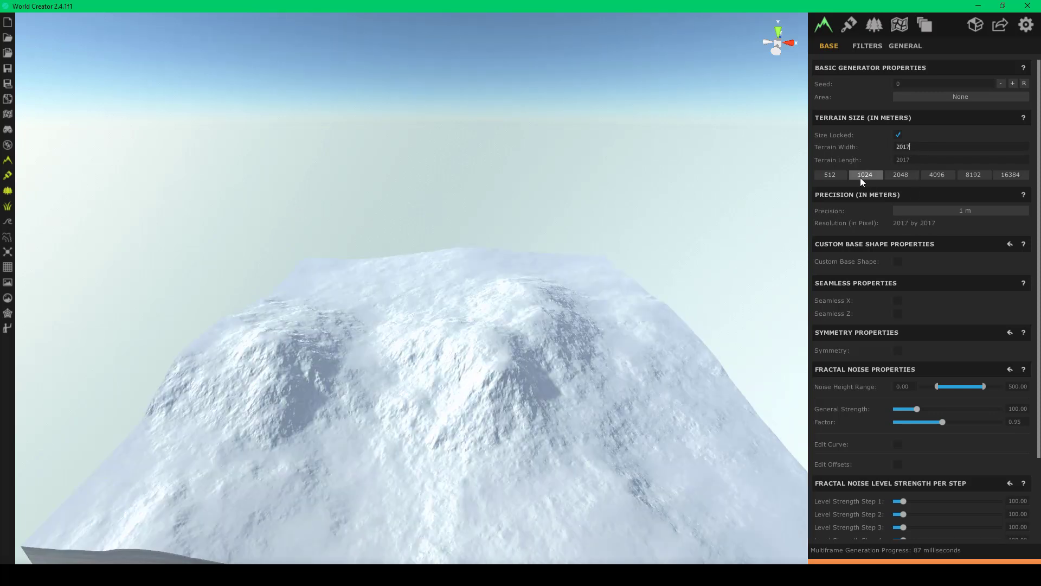
# - Examine the terrain from several angles and up close, and review the base generator settings
pyautogui.moveTo(634, 258); pyautogui.dragTo(668, 289, button='right')
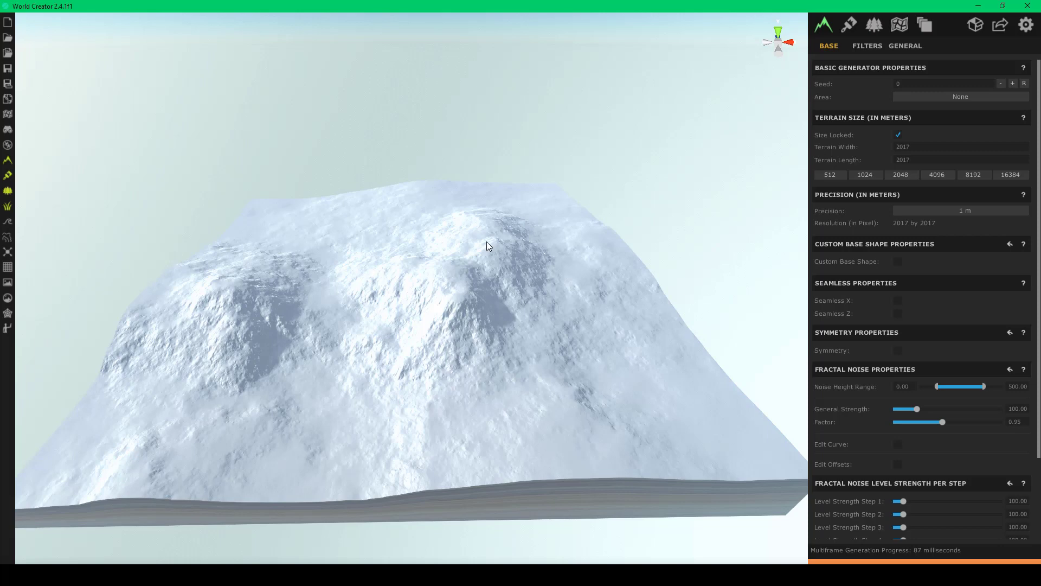
pyautogui.moveTo(678, 204); pyautogui.dragTo(490, 211, button='right')
pyautogui.press('w')
pyautogui.press('d')
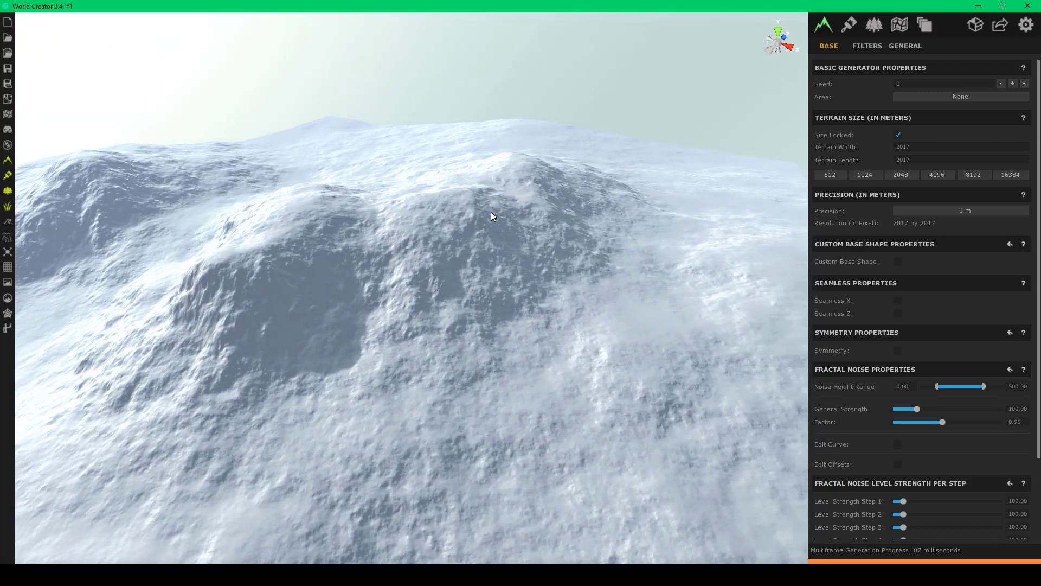
pyautogui.press('s')
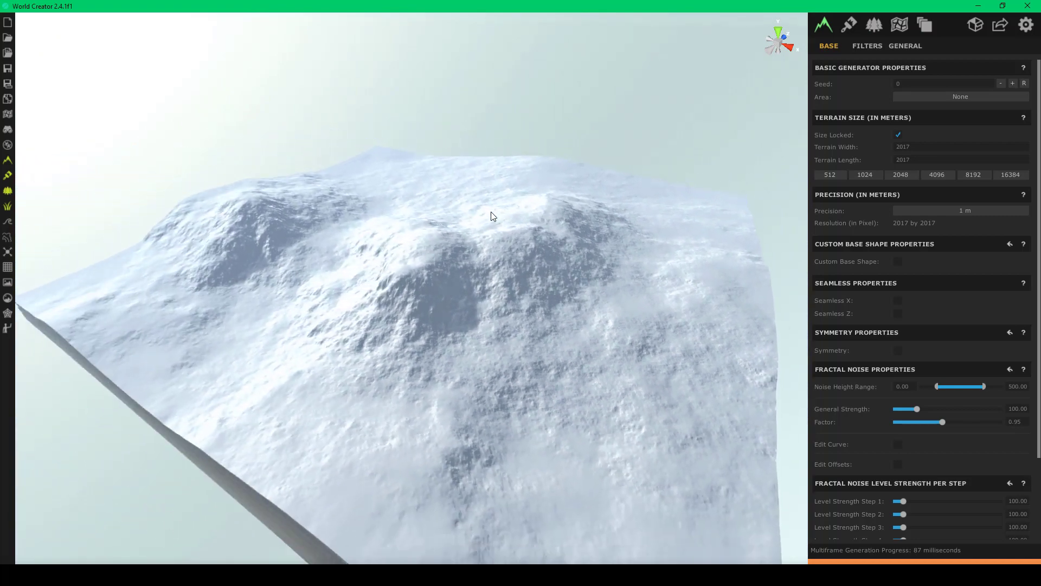
pyautogui.moveTo(490, 212); pyautogui.dragTo(581, 214, button='right')
pyautogui.moveTo(625, 215); pyautogui.dragTo(639, 211, button='middle')
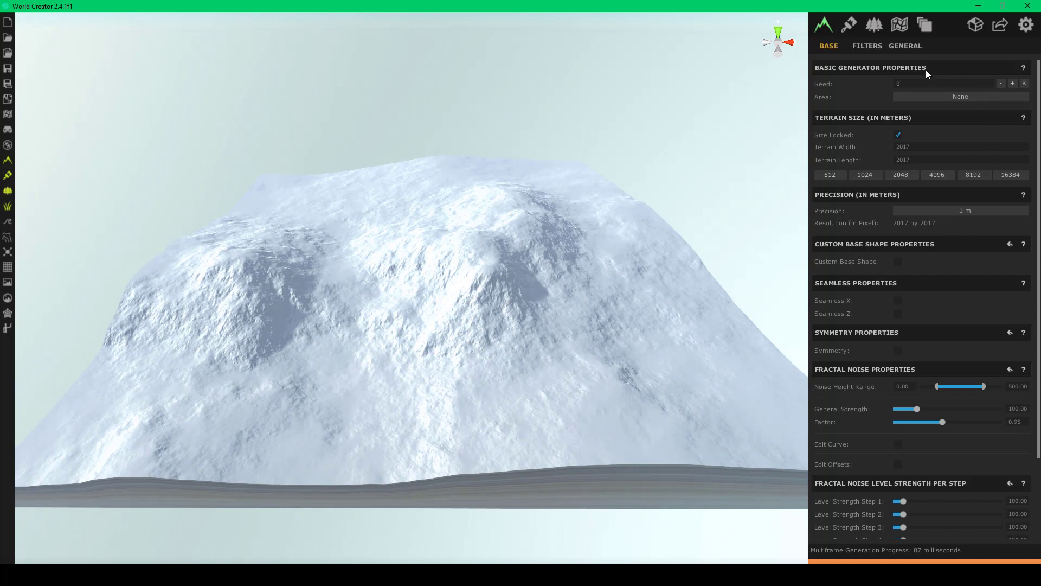
pyautogui.scroll(-3, 909, 269)
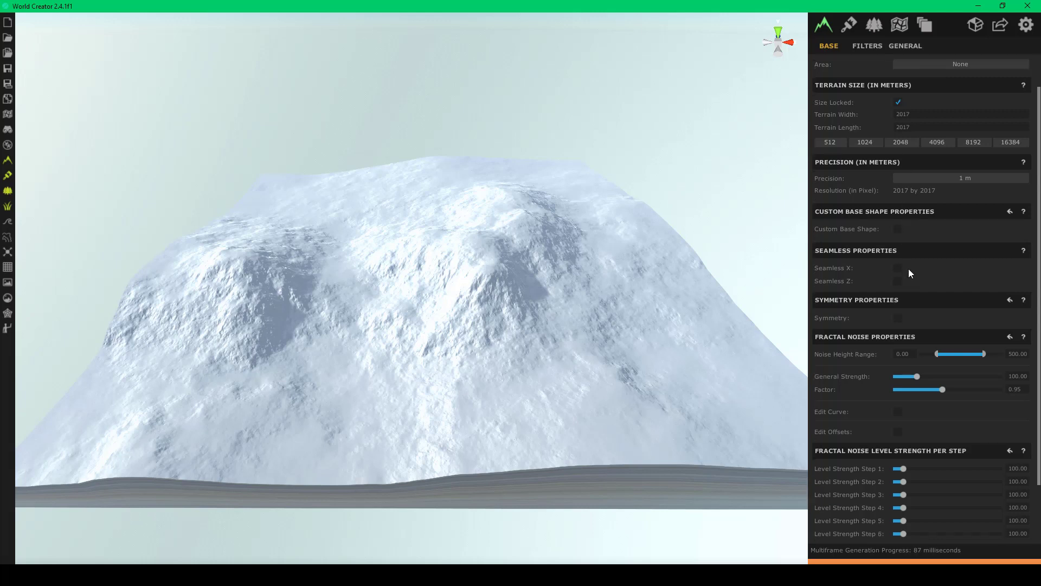
pyautogui.scroll(3, 909, 275)
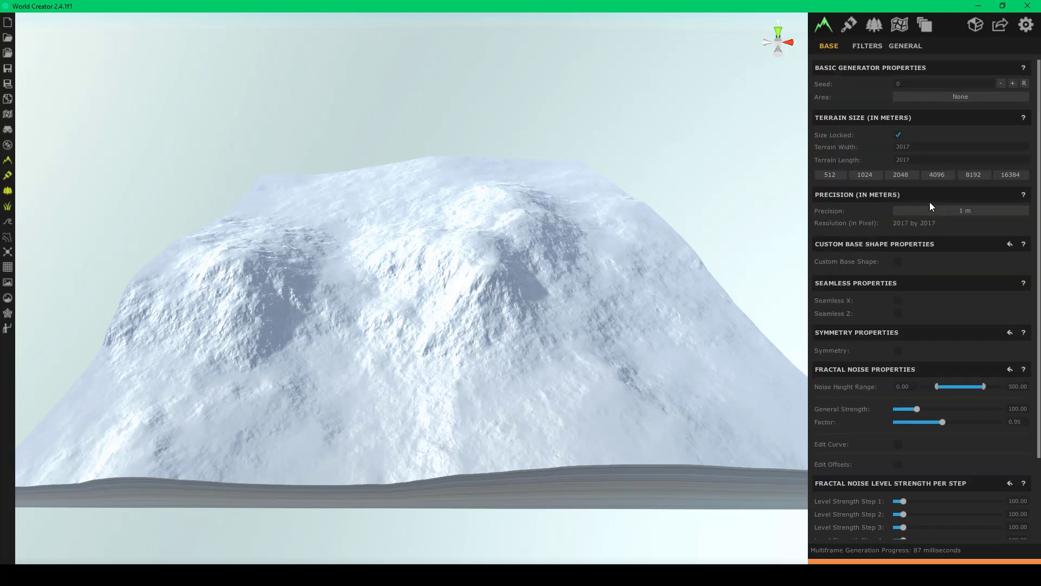
# - Add a new filter layer named Hills with its area kept at None
pyautogui.click(868, 46)
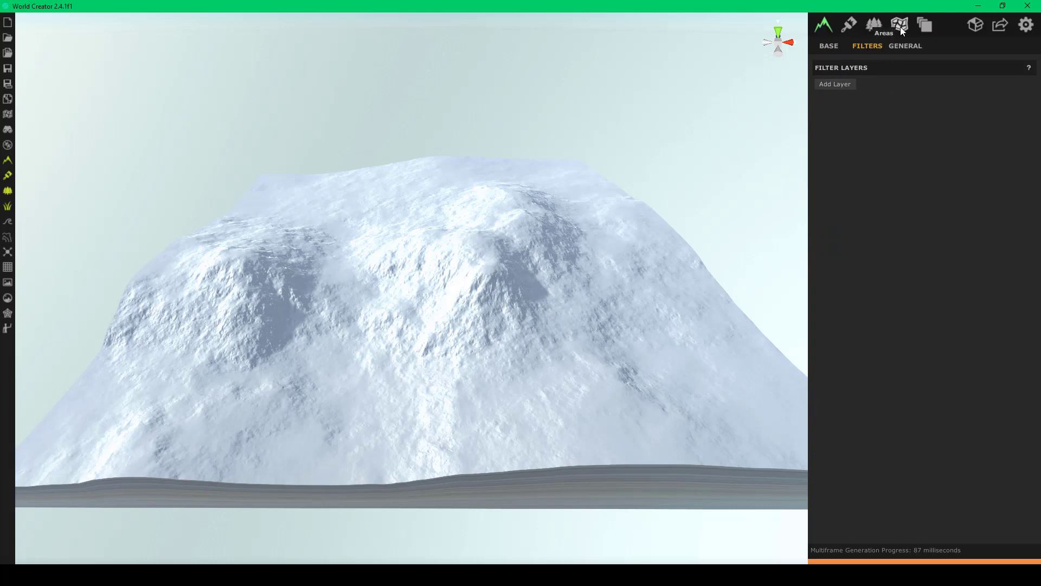
pyautogui.click(839, 83)
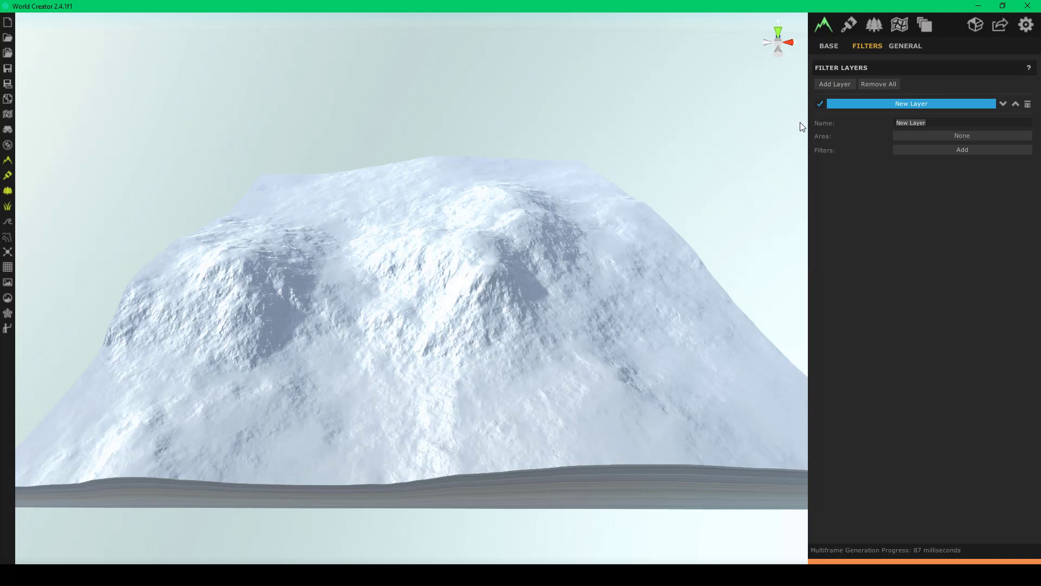
pyautogui.write('Hills')
pyautogui.click(963, 155)
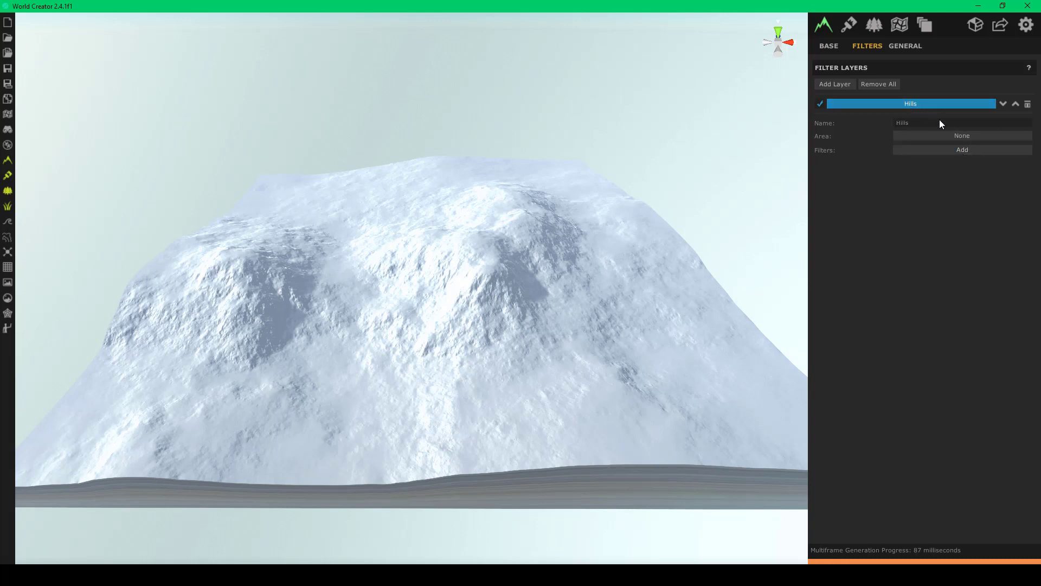
pyautogui.click(951, 135)
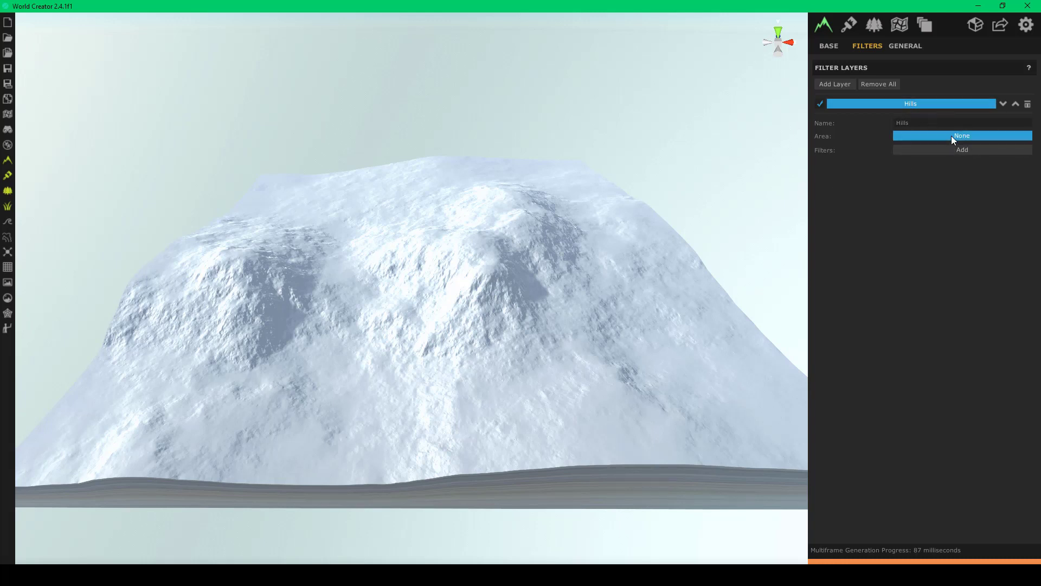
pyautogui.click(959, 144)
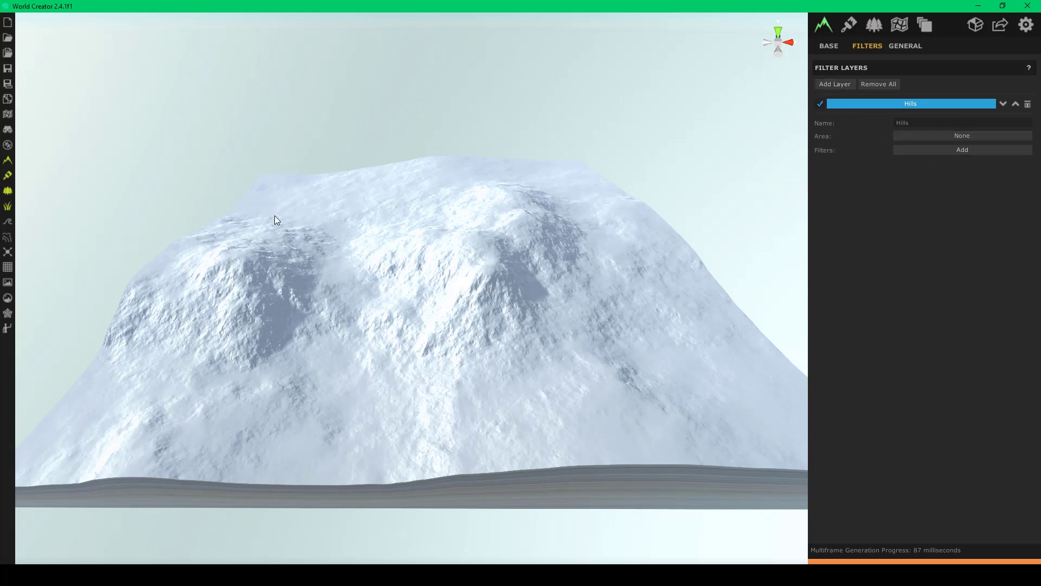
# - Add the Smooth filter from the General category to the Hills layer
pyautogui.moveTo(274, 215); pyautogui.dragTo(178, 181, button='right')
pyautogui.press('w')
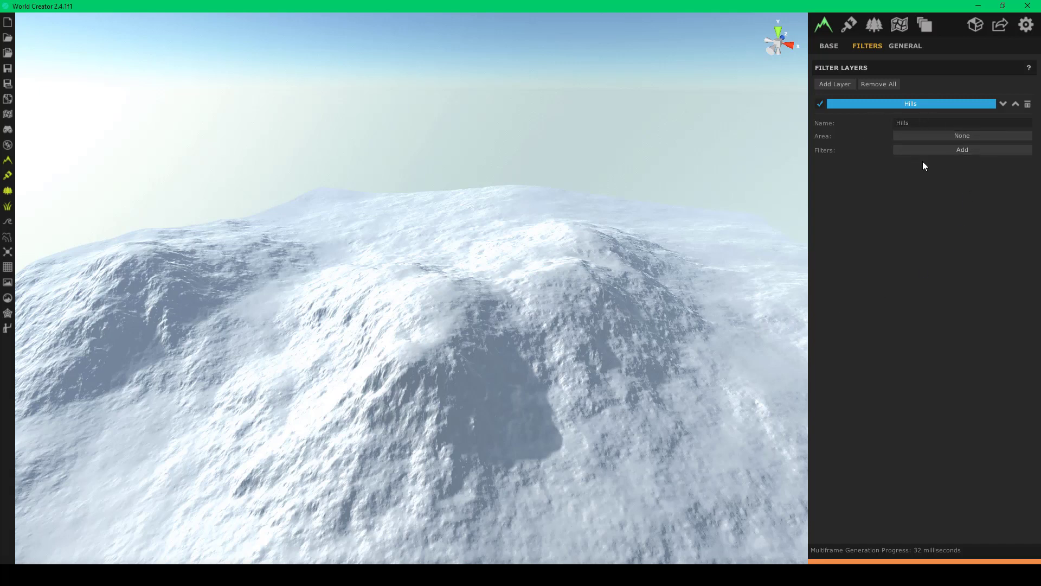
pyautogui.click(958, 150)
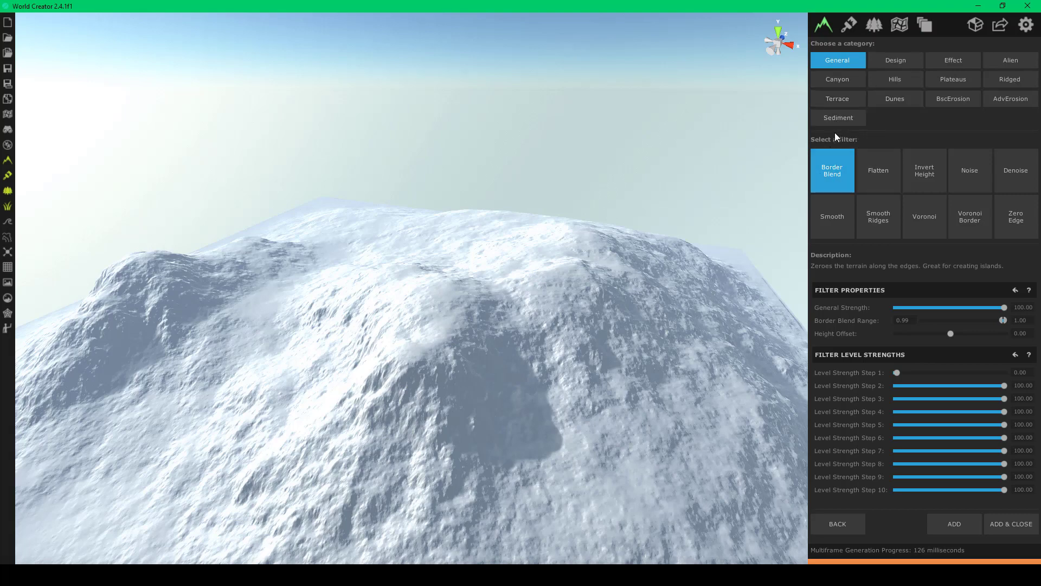
pyautogui.click(957, 64)
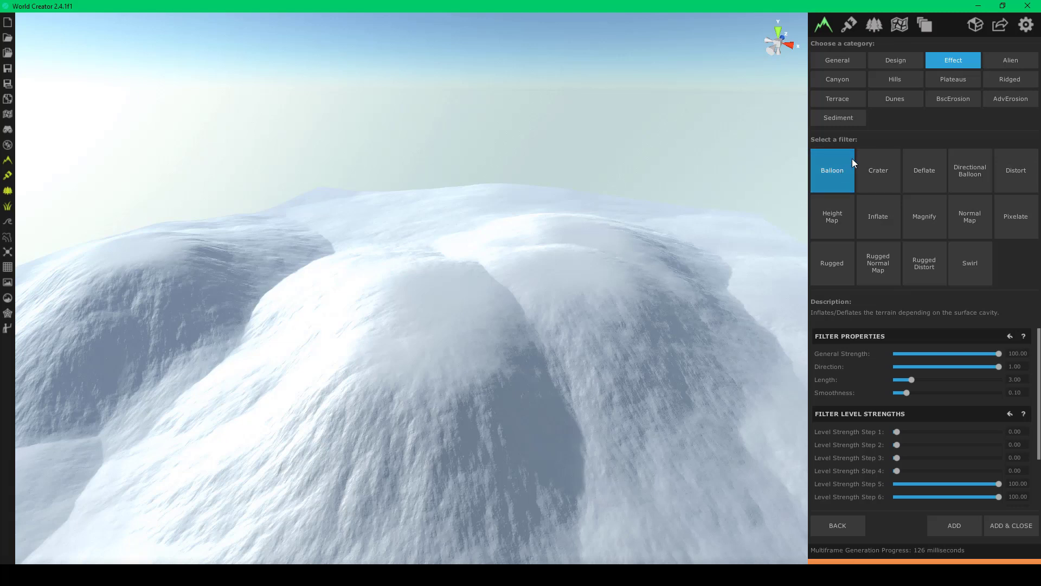
pyautogui.moveTo(413, 264); pyautogui.dragTo(462, 246)
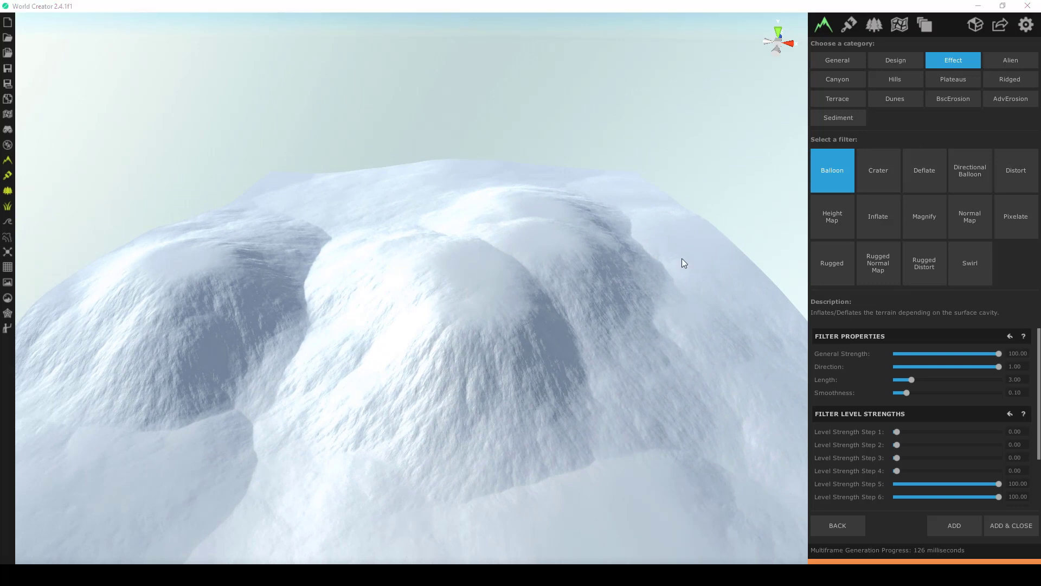
pyautogui.click(835, 61)
pyautogui.click(824, 225)
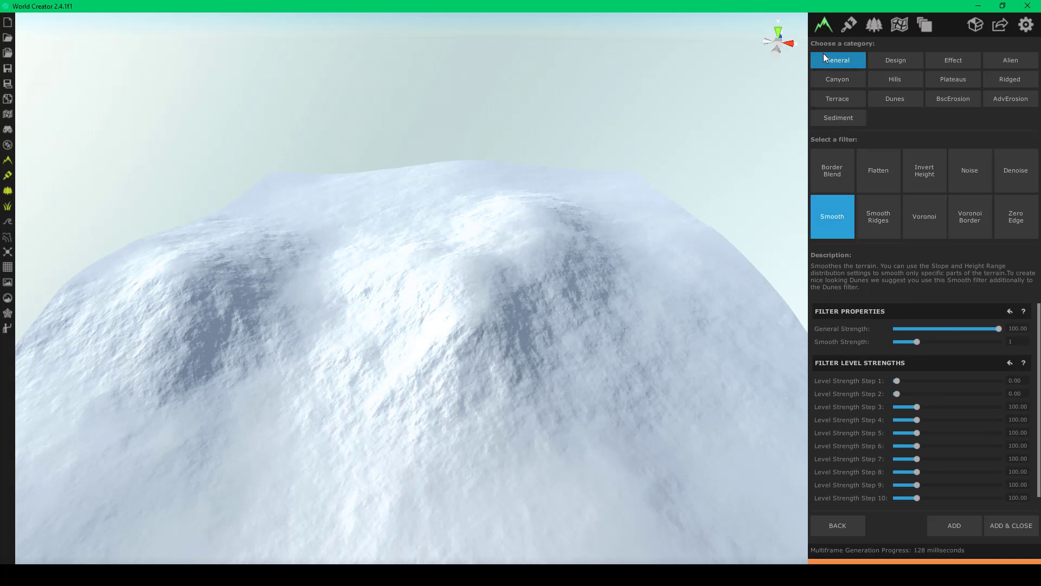
pyautogui.click(962, 526)
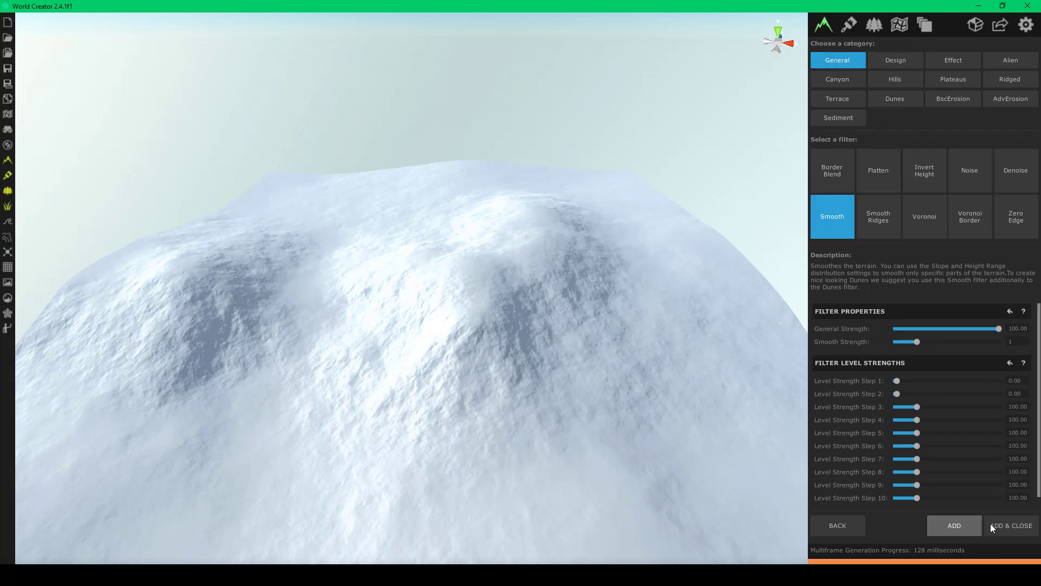
pyautogui.click(959, 525)
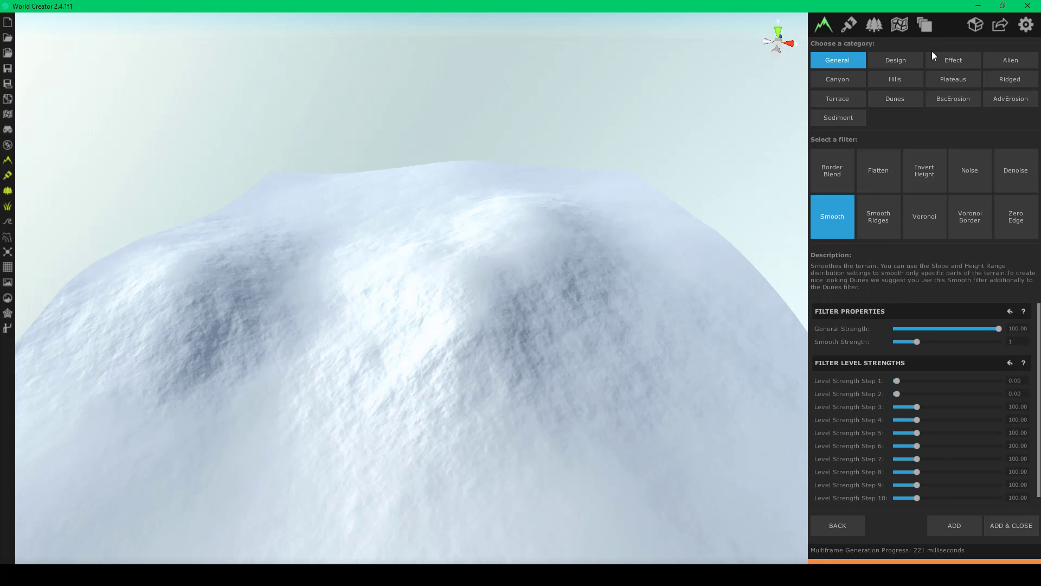
# - Add the Erosion filter from the BscErosion category to the Hills layer
pyautogui.click(954, 103)
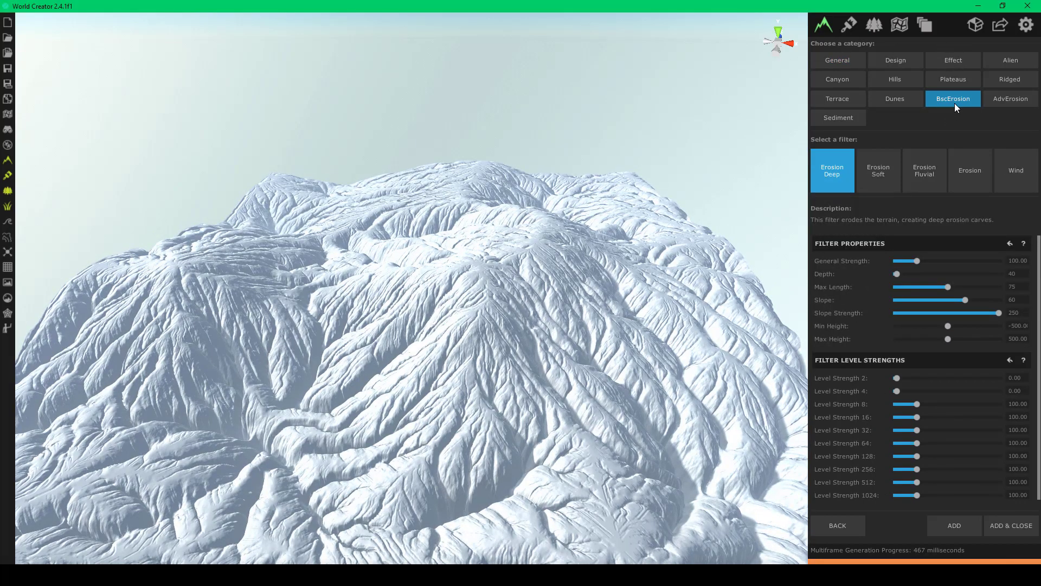
pyautogui.click(984, 177)
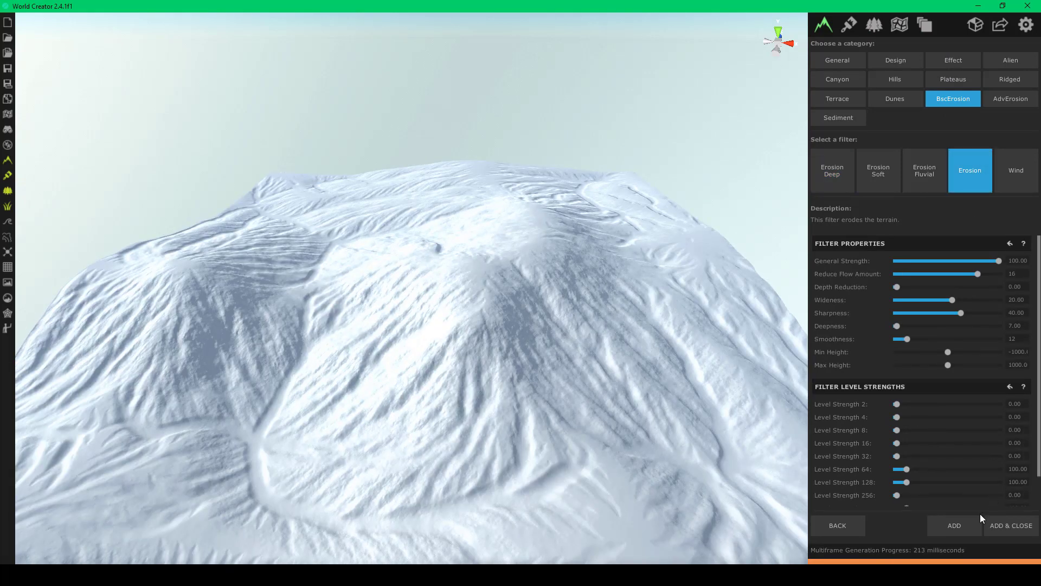
pyautogui.click(959, 523)
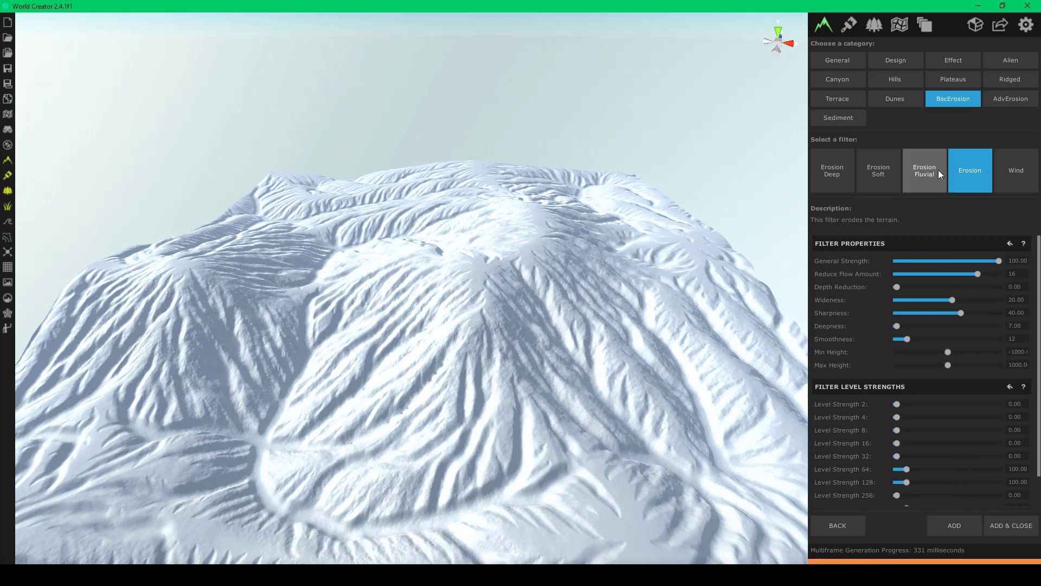
# - Add the Balloon filter from the Effect category and the Hills filter to the layer, and close the filter selection
pyautogui.click(909, 83)
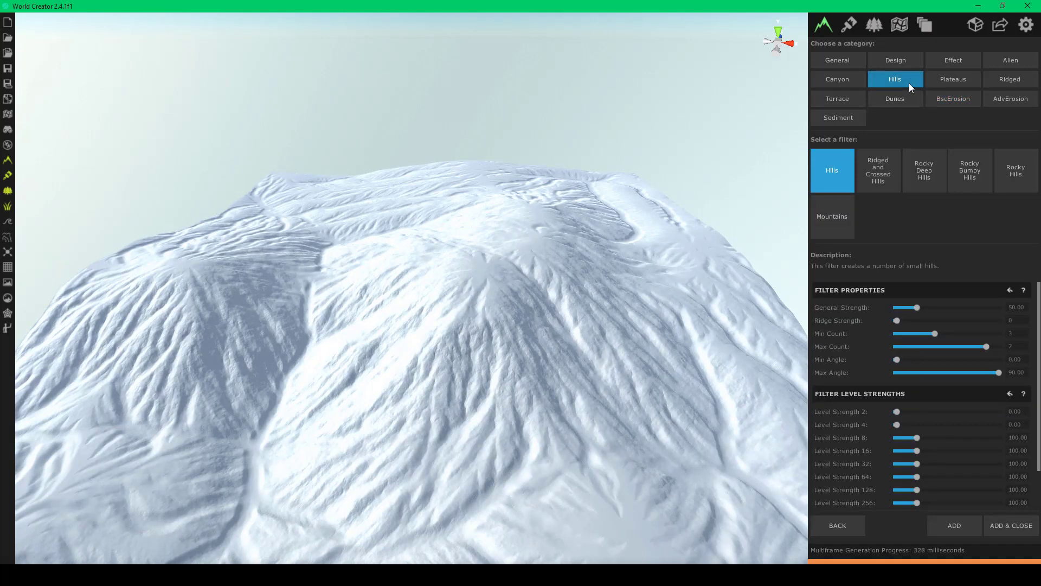
pyautogui.click(953, 57)
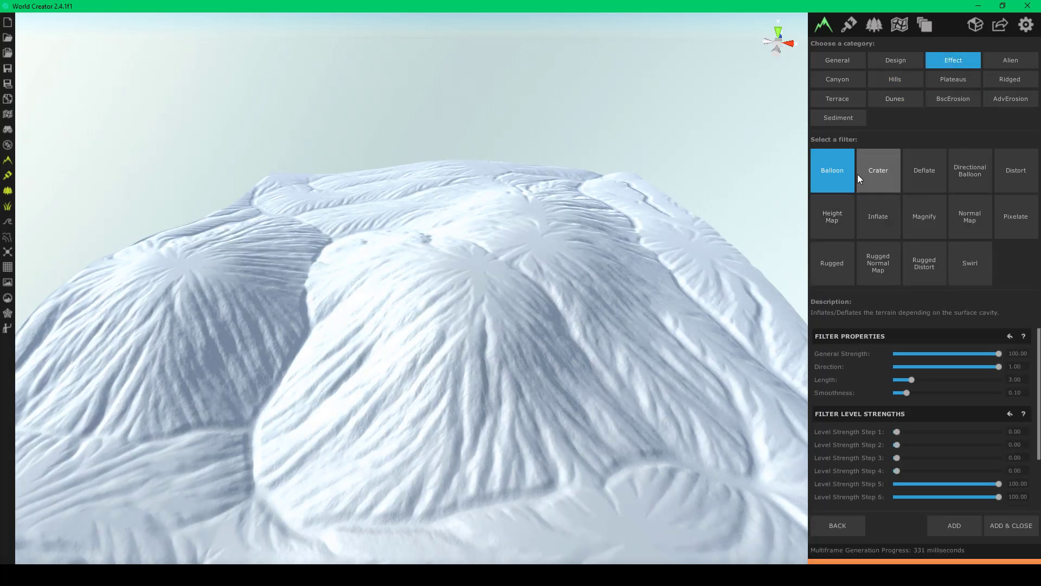
pyautogui.click(954, 525)
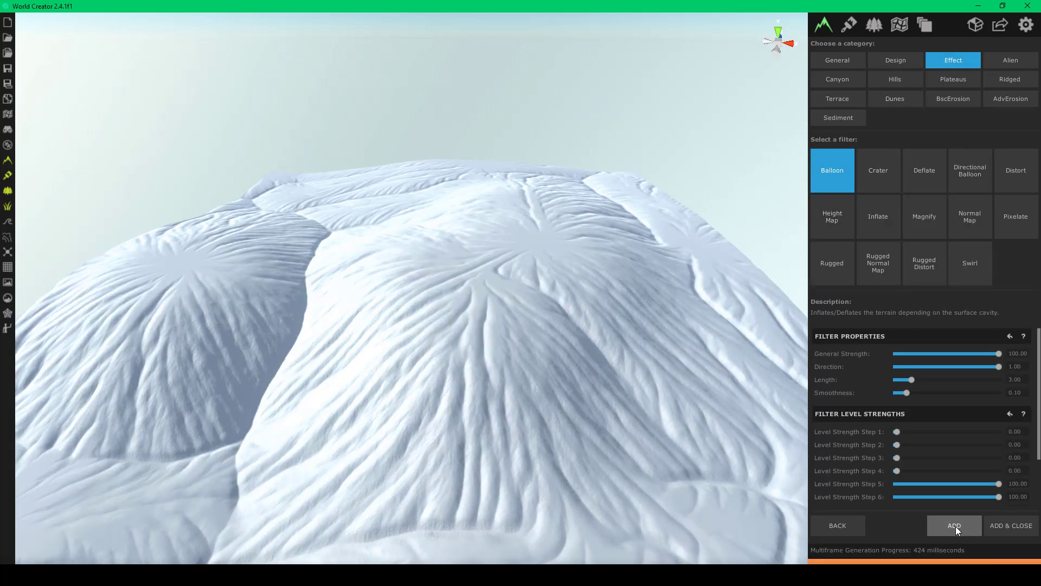
pyautogui.click(897, 78)
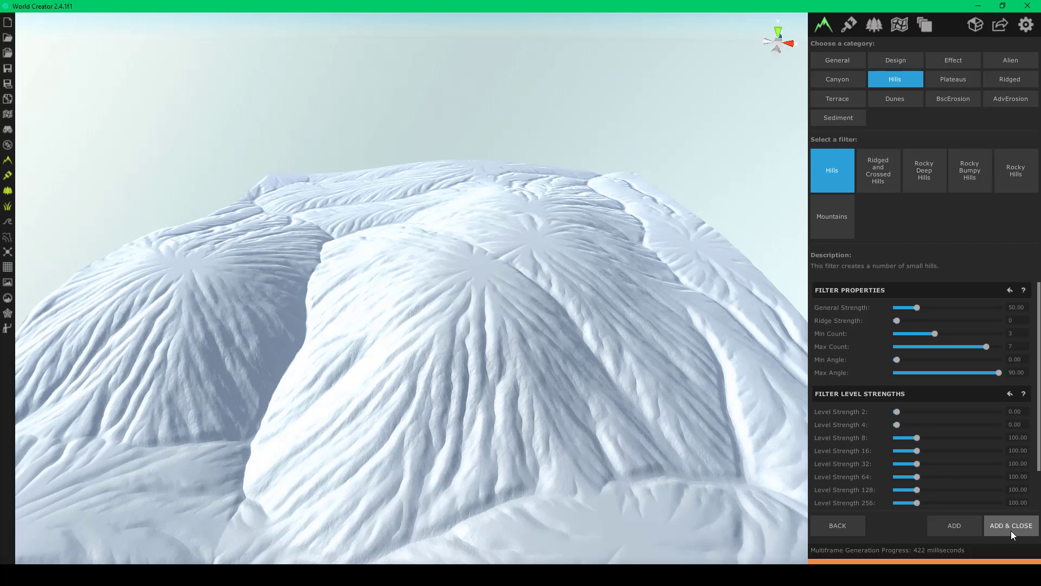
pyautogui.click(1011, 526)
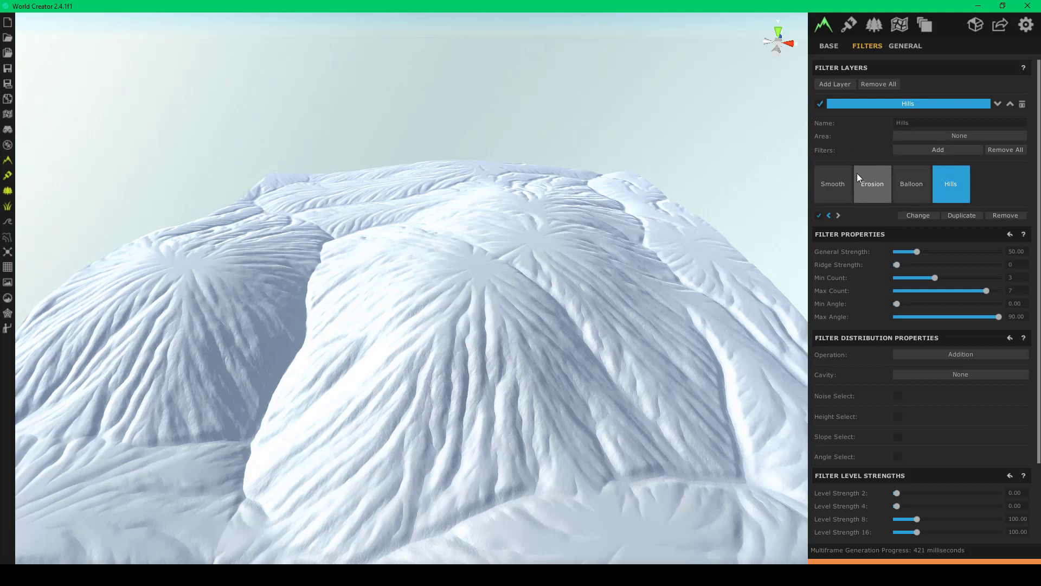
# - Select the Smooth filter and place the human scale-reference figure on top of the central hill
pyautogui.click(844, 199)
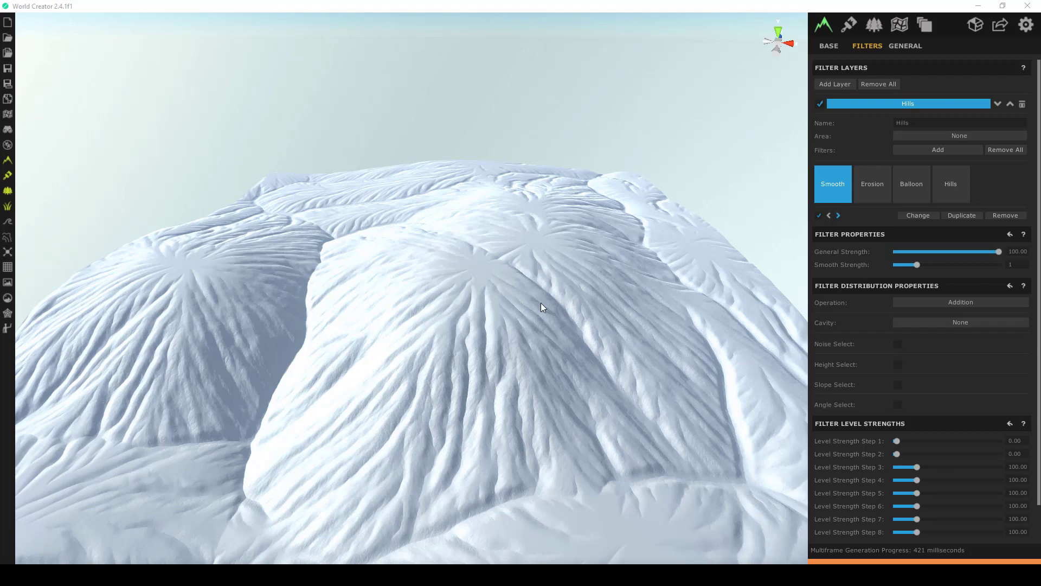
pyautogui.moveTo(541, 303); pyautogui.dragTo(476, 312, button='right')
pyautogui.press('w')
pyautogui.press('w')
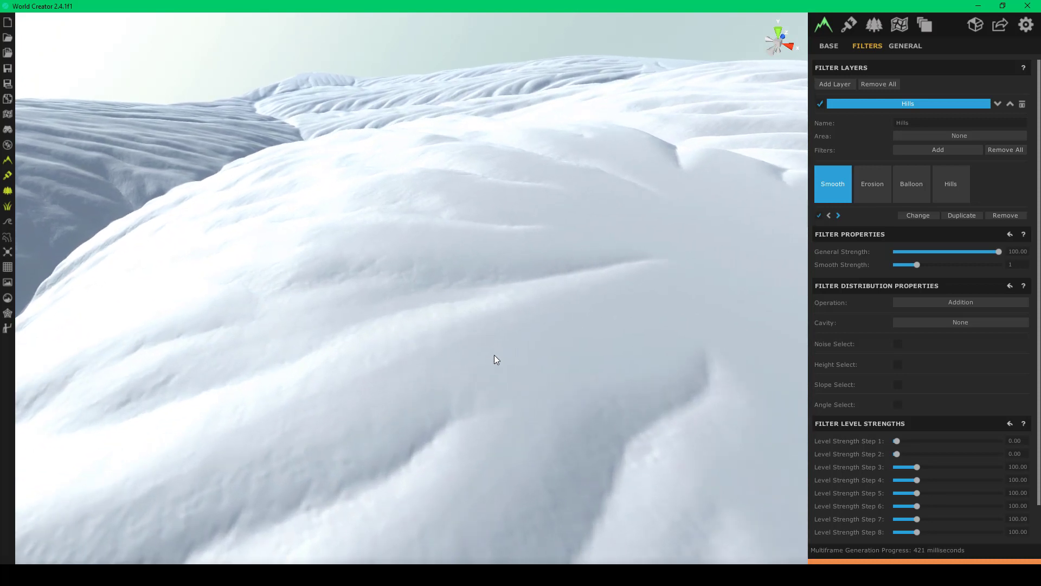
pyautogui.press('h')
# - Compare the human figure's size with the surrounding terrain, both close up and from far away
pyautogui.moveTo(499, 384); pyautogui.dragTo(124, 328, button='right')
pyautogui.press('w')
pyautogui.press('w')
pyautogui.moveTo(206, 366); pyautogui.dragTo(210, 396, button='right')
pyautogui.press('s')
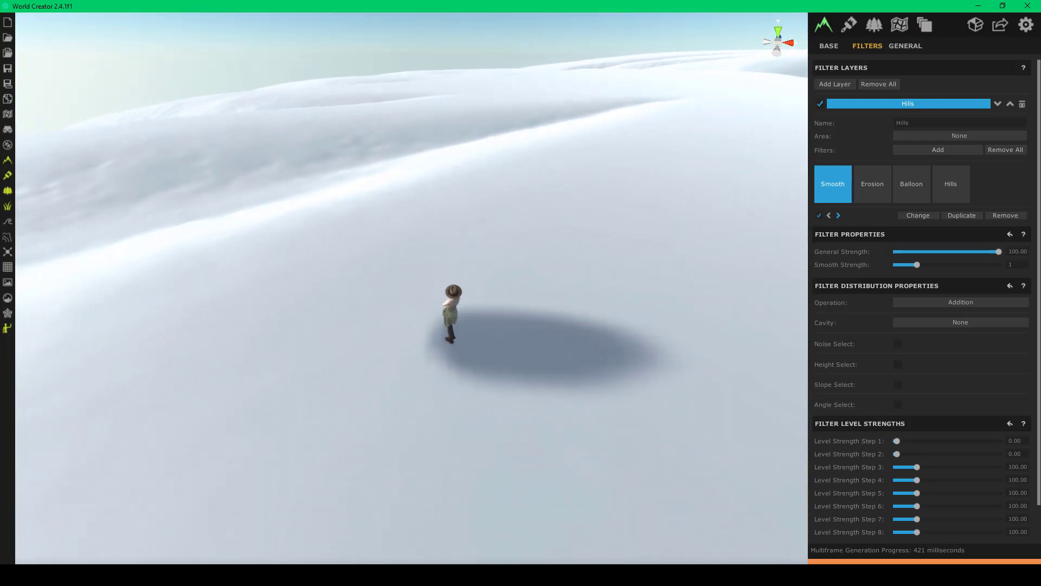
pyautogui.scroll(-5, 412, 288)
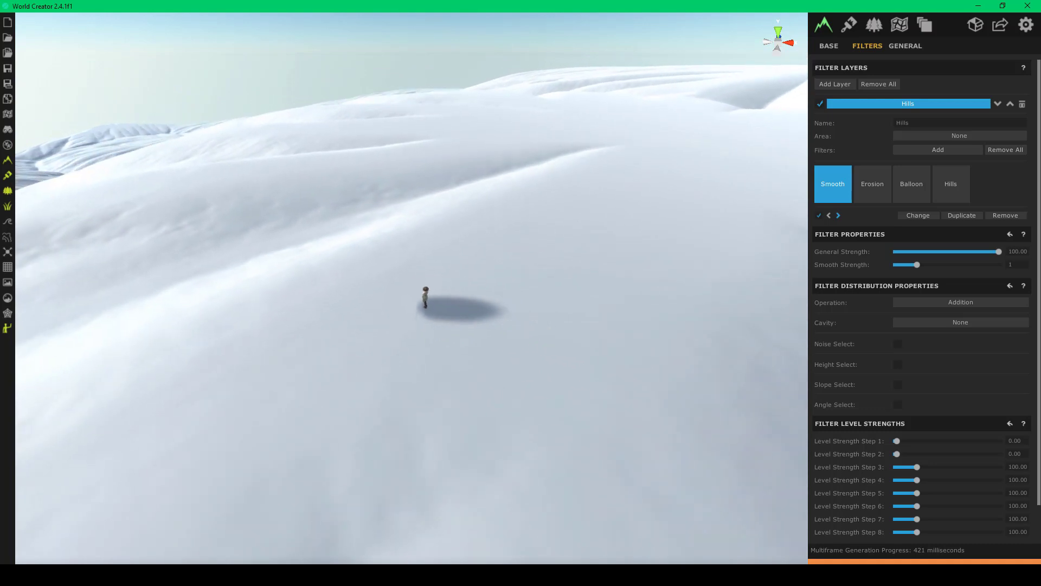
pyautogui.press('s')
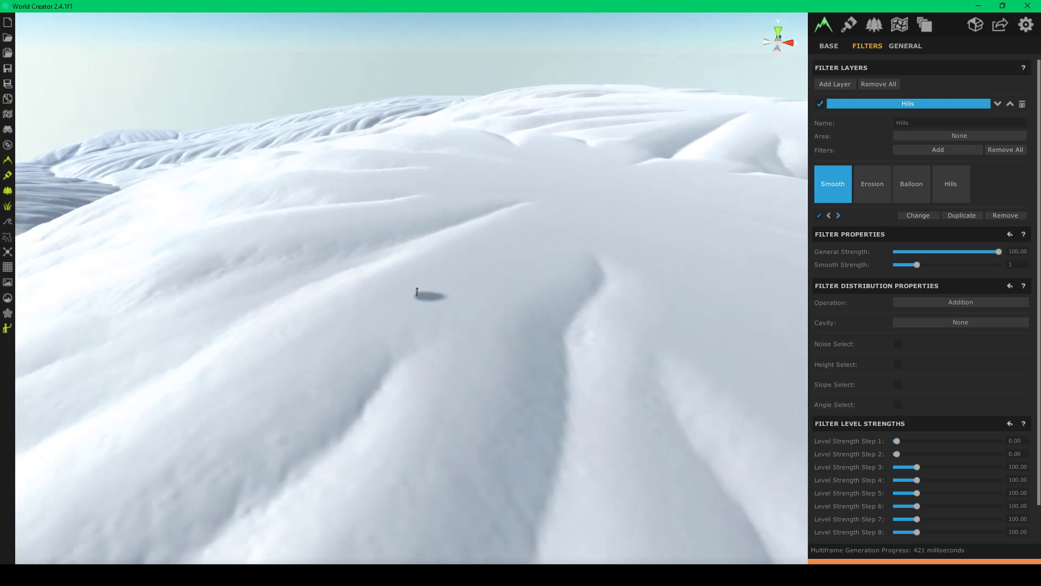
pyautogui.moveTo(420, 292); pyautogui.dragTo(315, 400, button='right')
pyautogui.press('s')
pyautogui.press('s')
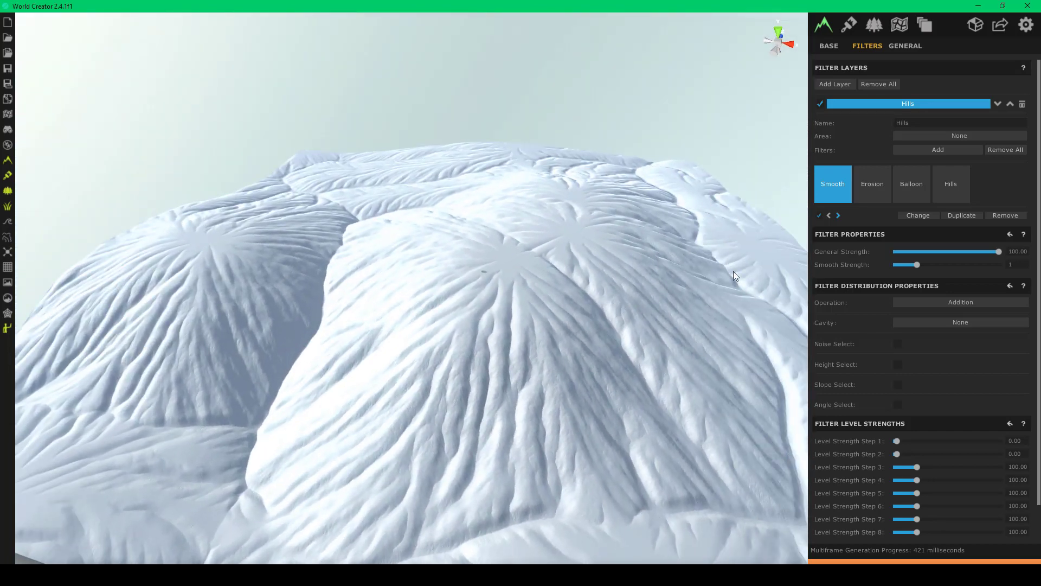
# - Set the Erosion filter's Level Strength 4 to 190 and Level Strength 8 to 150
pyautogui.click(877, 188)
pyautogui.scroll(-3, 887, 393)
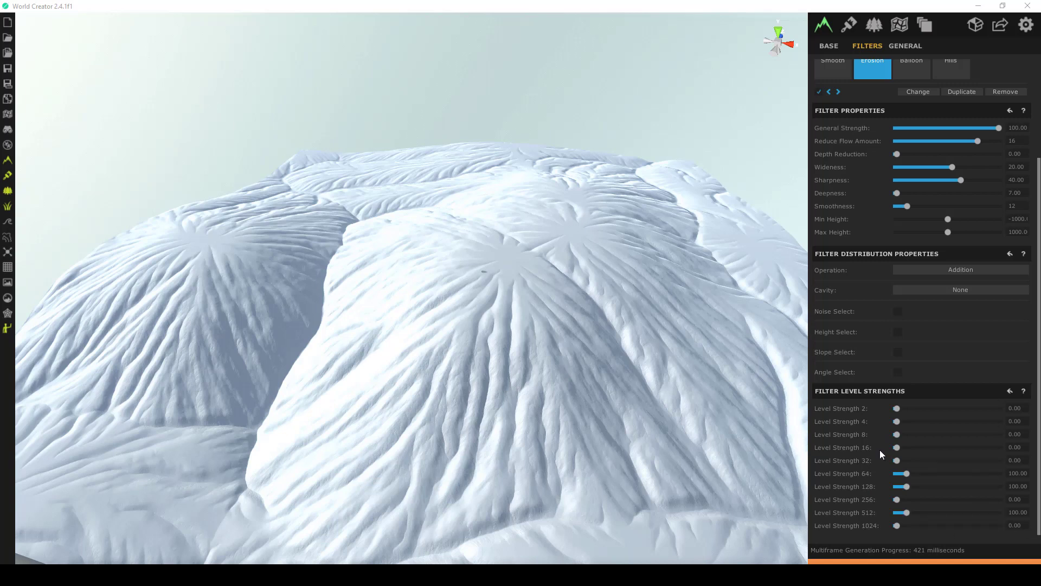
pyautogui.click(1026, 421)
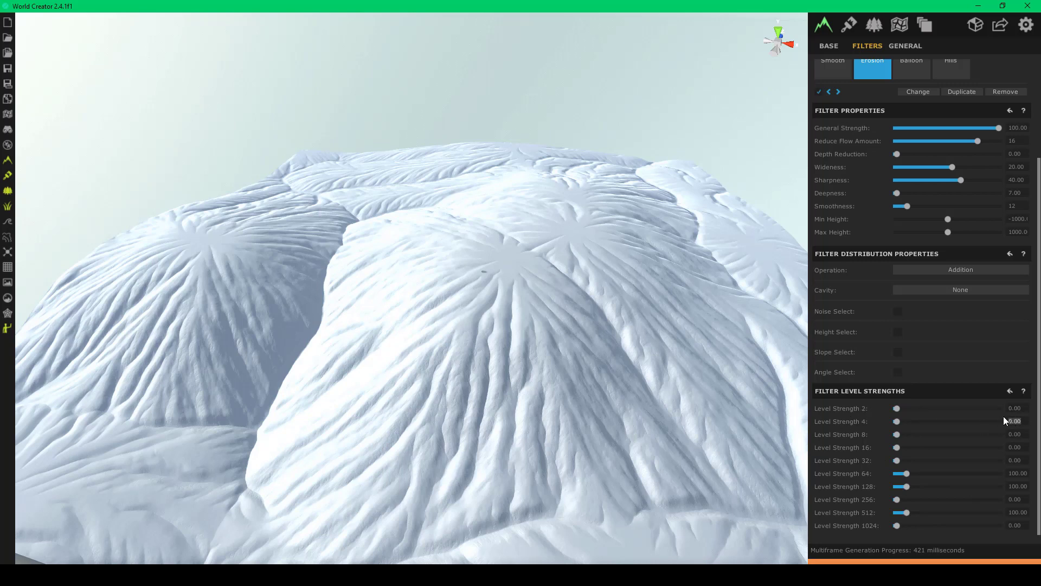
pyautogui.write('190')
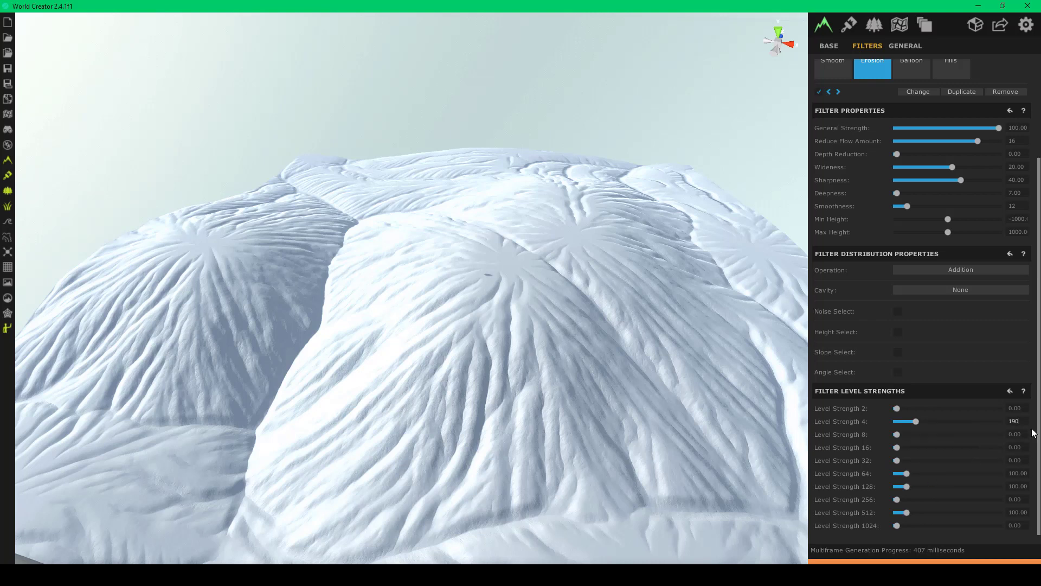
pyautogui.click(1015, 434)
pyautogui.write('150')
pyautogui.press('Tab')
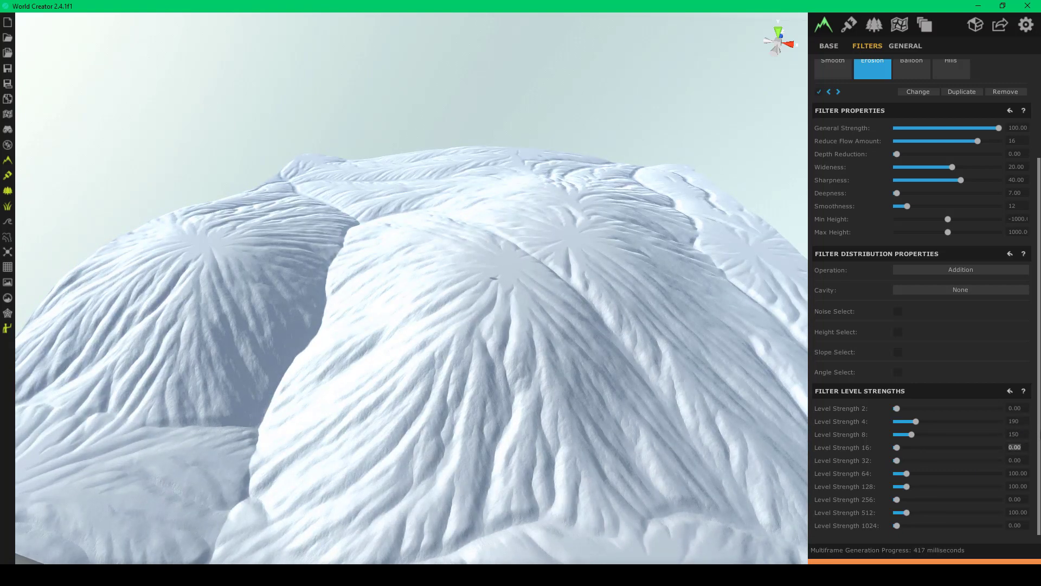
# - Set the Erosion filter's Level Strength 16 to 135 and Level Strength 32 to 125
pyautogui.write('135')
pyautogui.press('Tab')
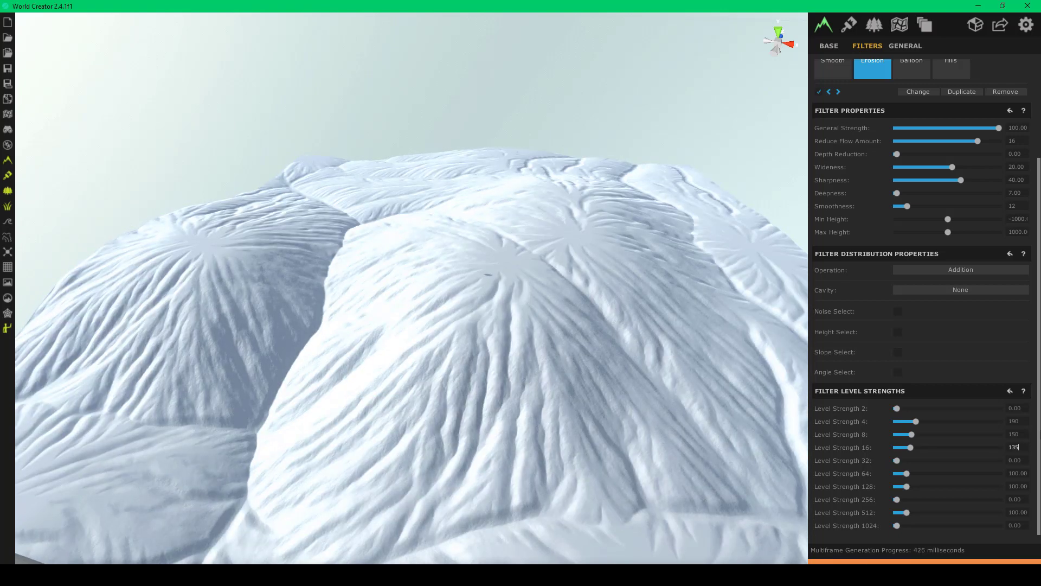
pyautogui.click(1023, 460)
pyautogui.write('125')
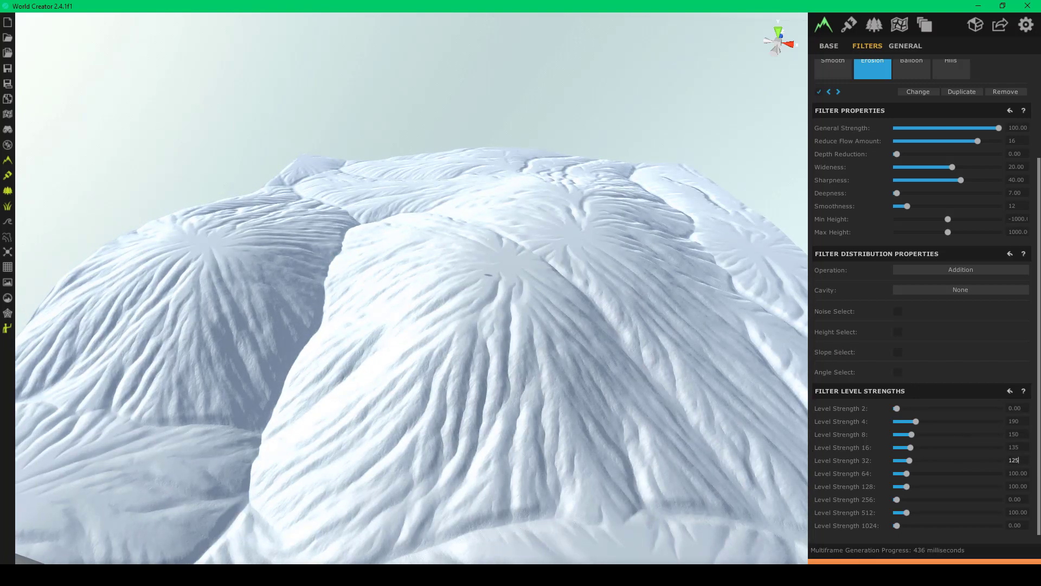
# - Set the Erosion filter's Level Strength 128 to 45
pyautogui.click(1015, 486)
pyautogui.moveTo(1011, 487); pyautogui.dragTo(1033, 482)
pyautogui.write('45')
pyautogui.press('Tab')
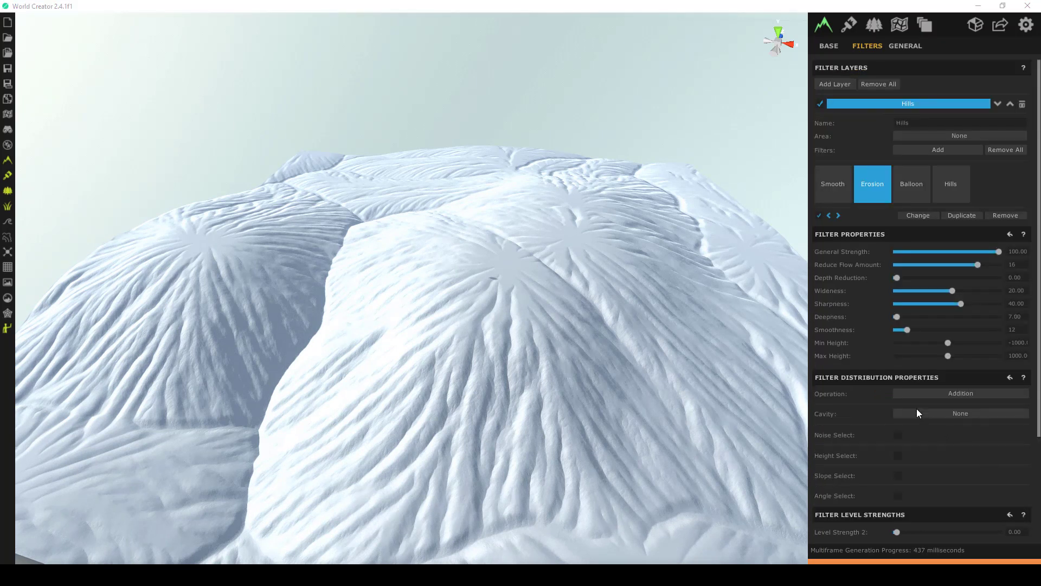
pyautogui.scroll(-3, 949, 421)
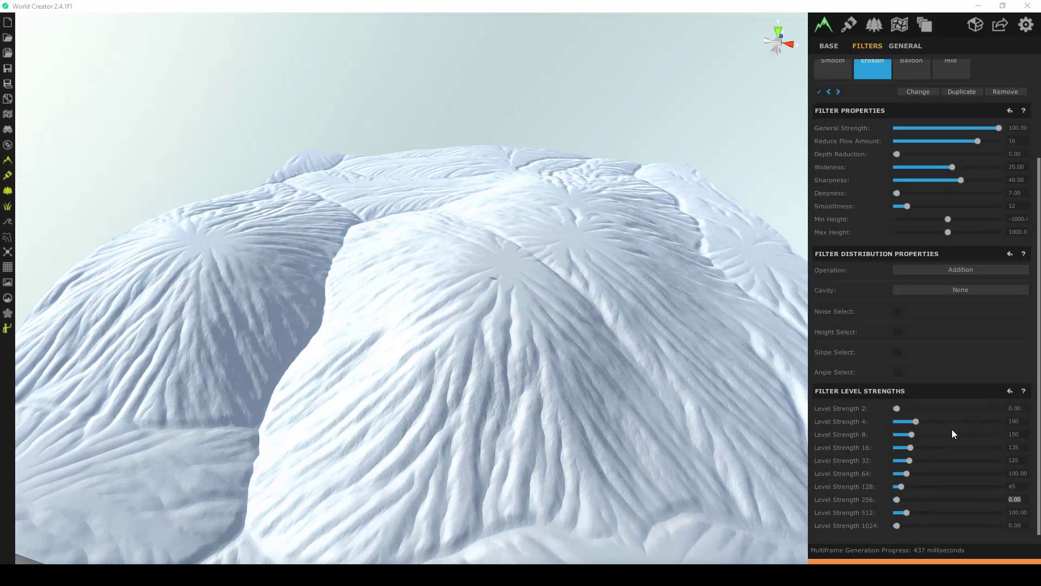
# - Select the Balloon filter of the Hills layer and set its Direction to .55
pyautogui.scroll(3, 950, 417)
pyautogui.click(910, 197)
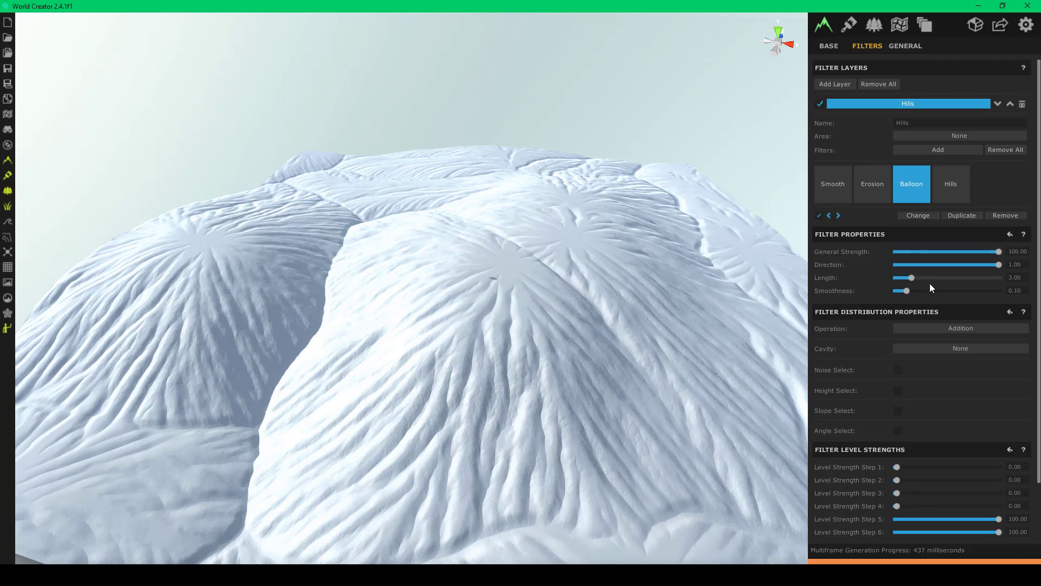
pyautogui.click(1018, 264)
pyautogui.write('.55')
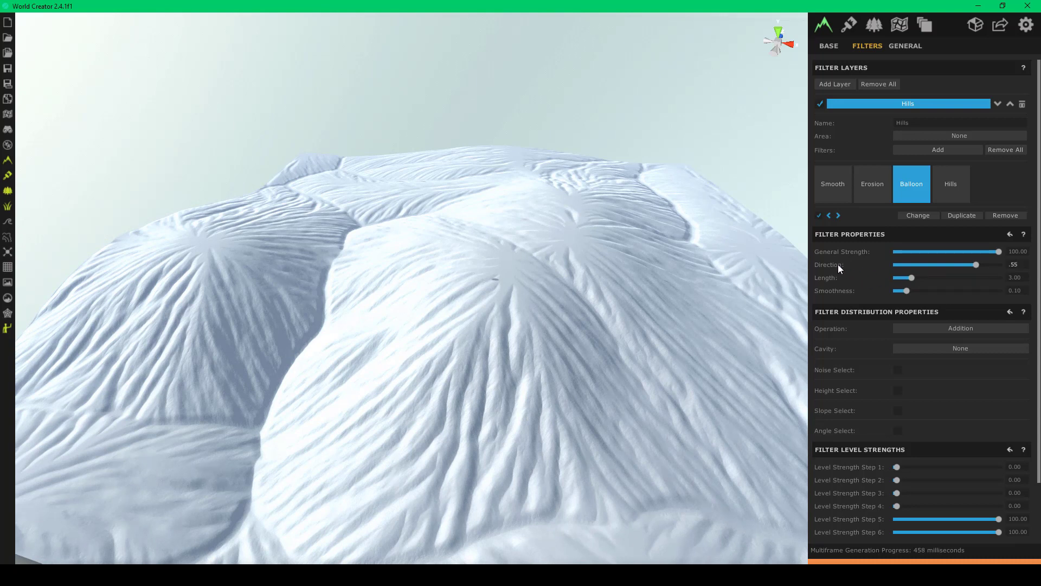
# - Set the Balloon filter's Level Strength Step 2 to 15 and Level Strength Step 3 to 18
pyautogui.scroll(-2, 953, 365)
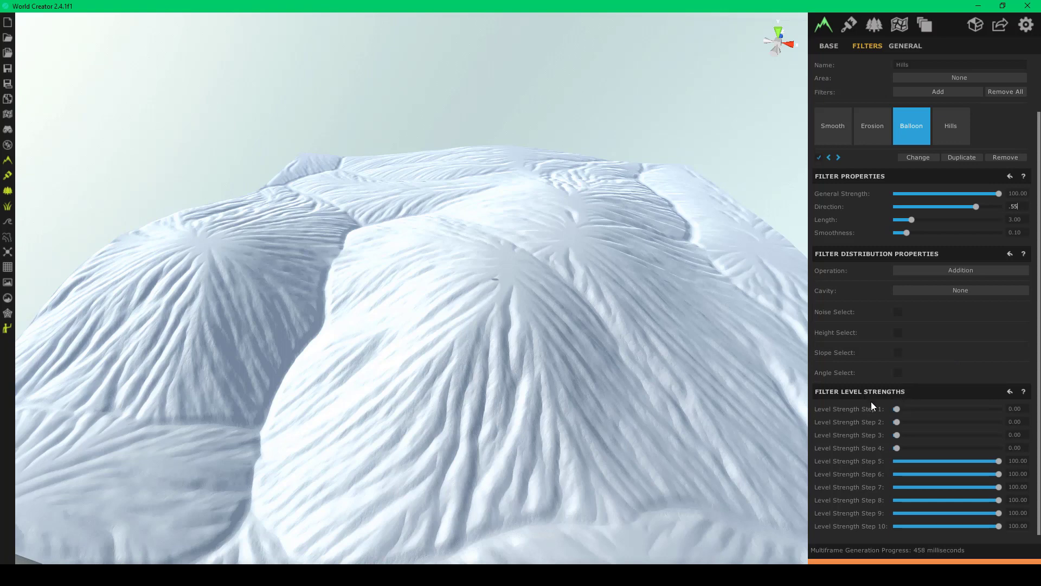
pyautogui.click(1019, 422)
pyautogui.write('15')
pyautogui.click(1024, 436)
pyautogui.write('0.0018')
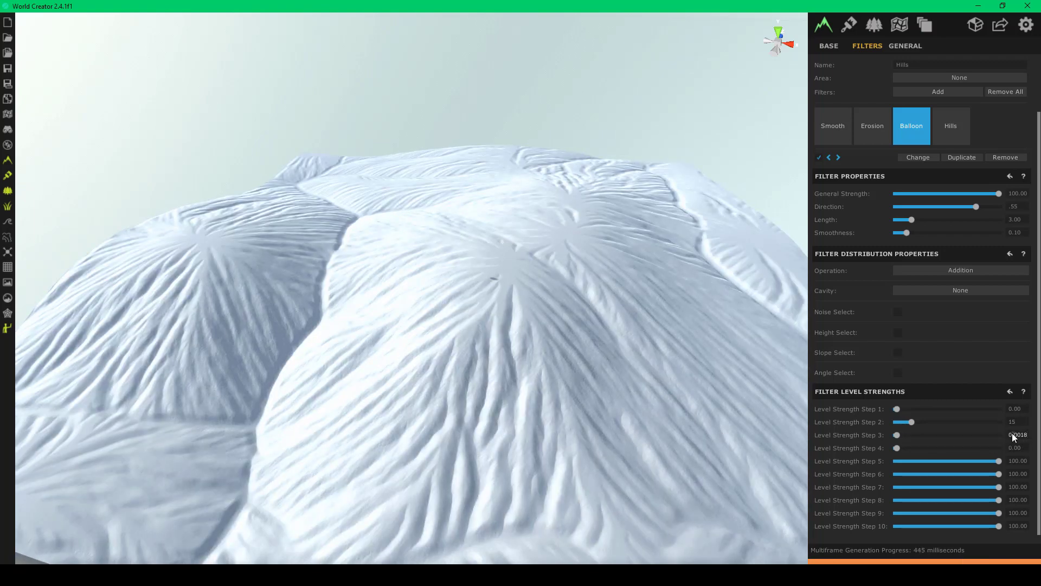
pyautogui.write('18')
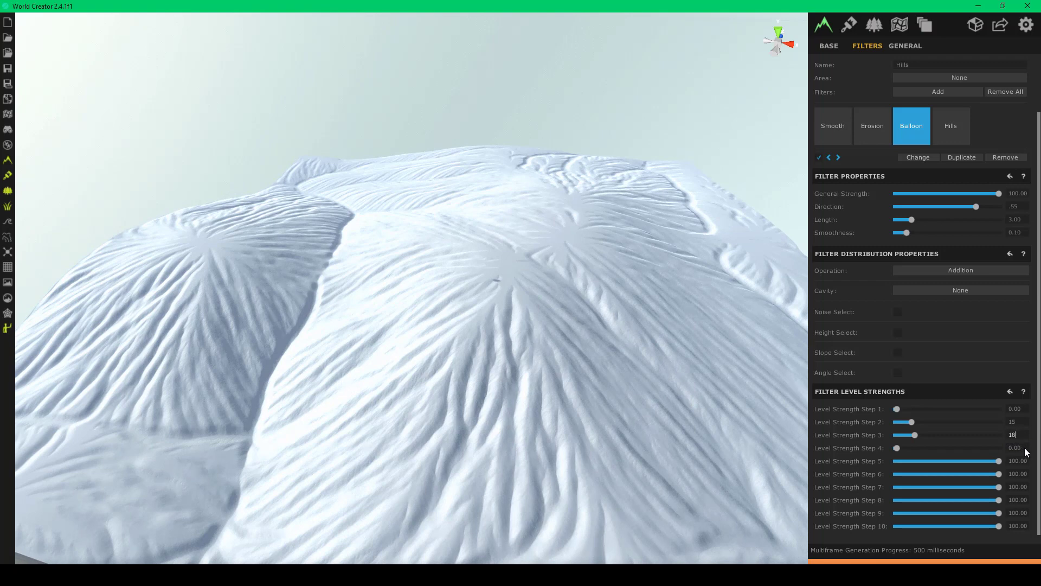
# - Set the Balloon filter's Level Strength Step 4 to 25 and Level Strength Step 5 to 45
pyautogui.click(1017, 447)
pyautogui.write('25')
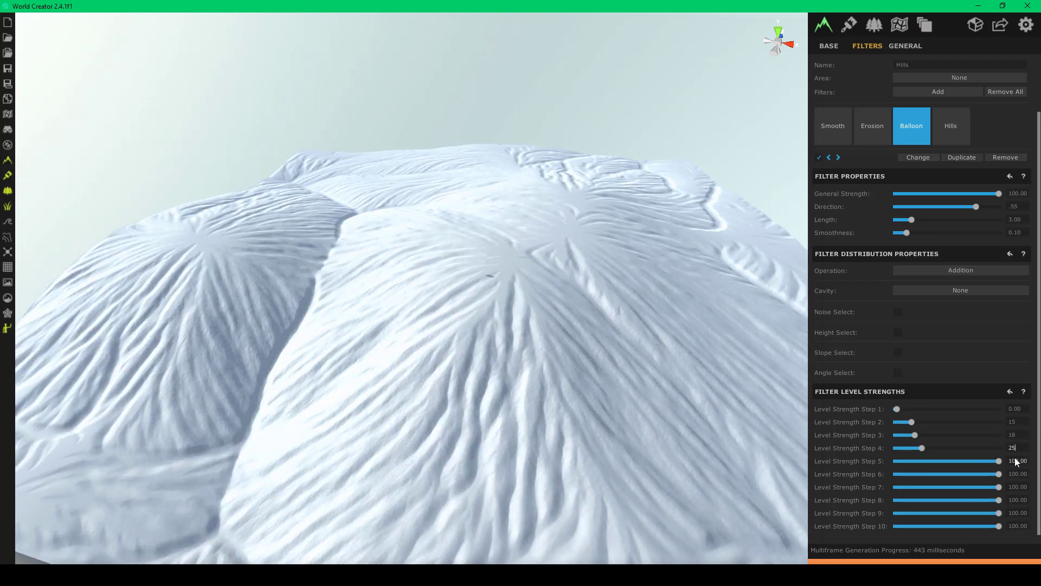
pyautogui.click(1015, 458)
pyautogui.write('45')
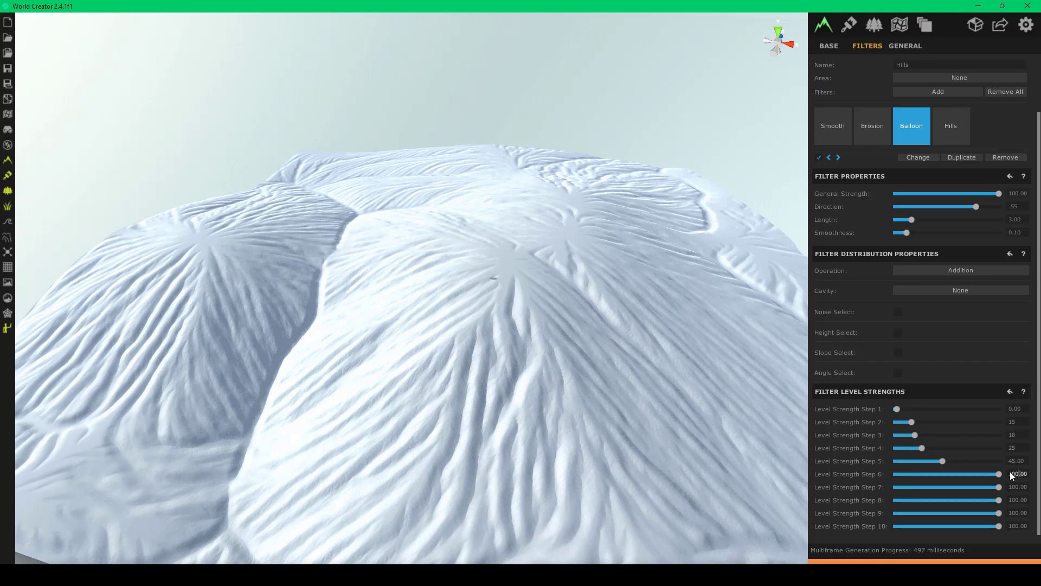
# - Set the Balloon filter's Level Strength Step 6 to 60
pyautogui.click(1026, 475)
pyautogui.click(1016, 475)
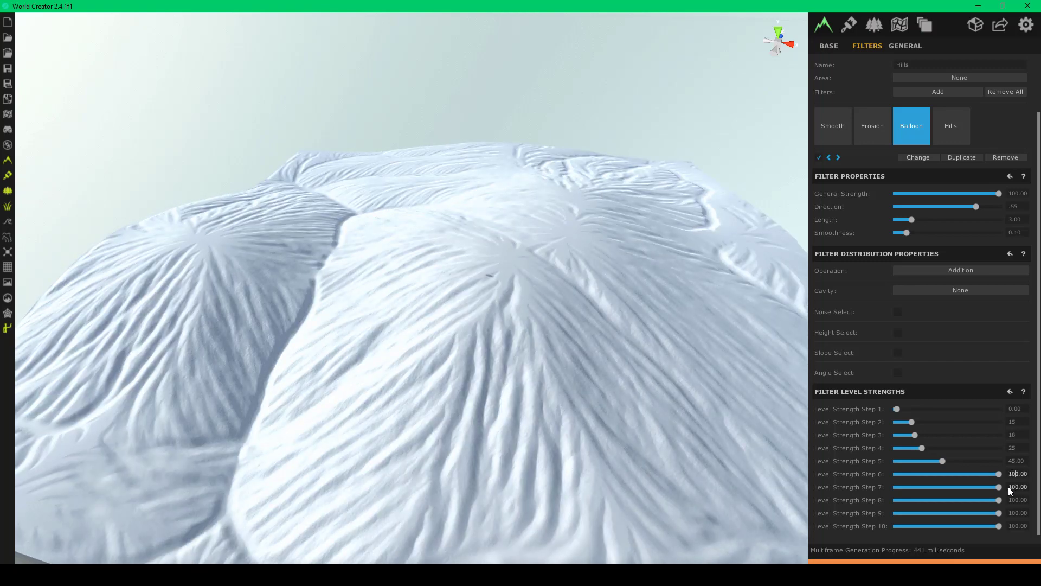
pyautogui.click(1014, 475)
pyautogui.write('0')
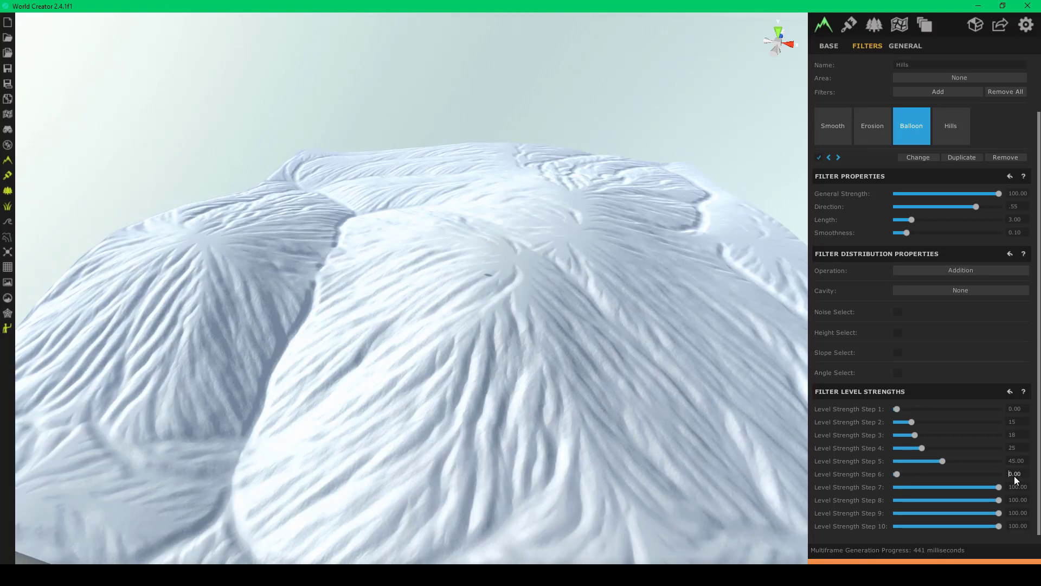
pyautogui.write('6')
# - Set the Balloon filter's Level Strength Step 7 to 75
pyautogui.click(1015, 487)
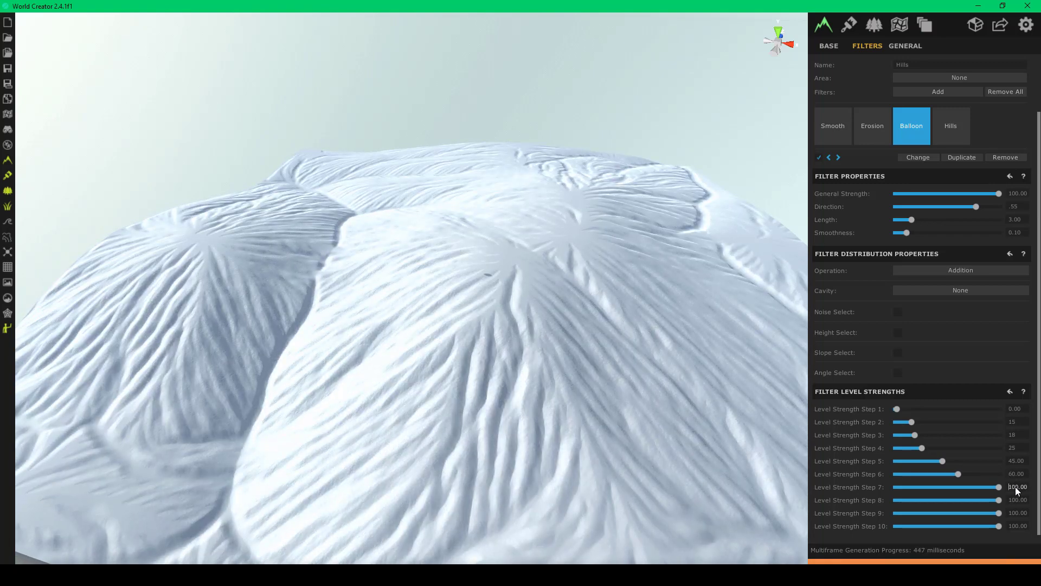
pyautogui.write('70')
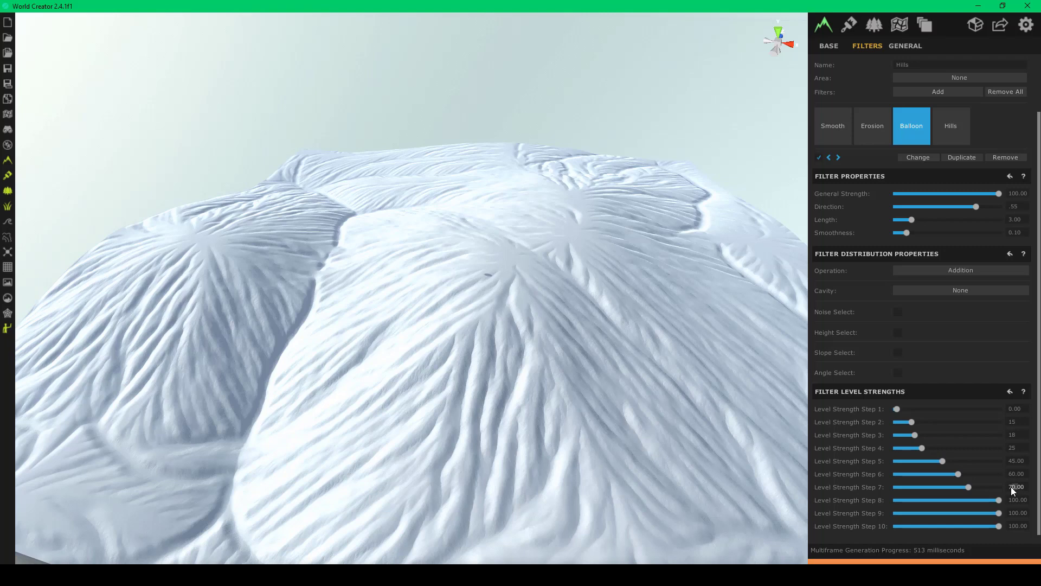
pyautogui.write('10')
pyautogui.press('BackSpace')
pyautogui.press('BackSpace')
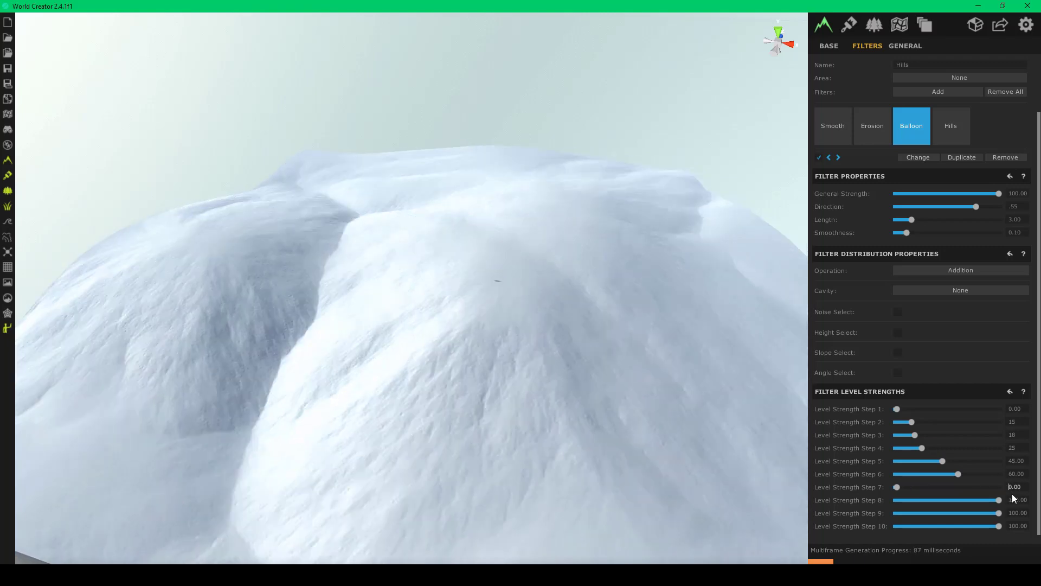
pyautogui.moveTo(1015, 487); pyautogui.dragTo(995, 487)
pyautogui.press('BackSpace')
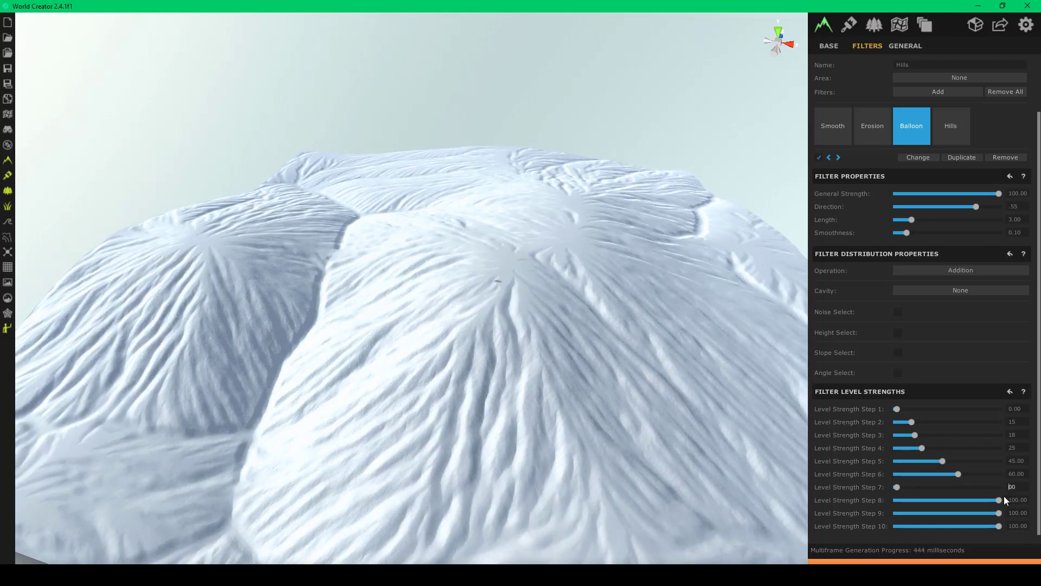
pyautogui.write('100.')
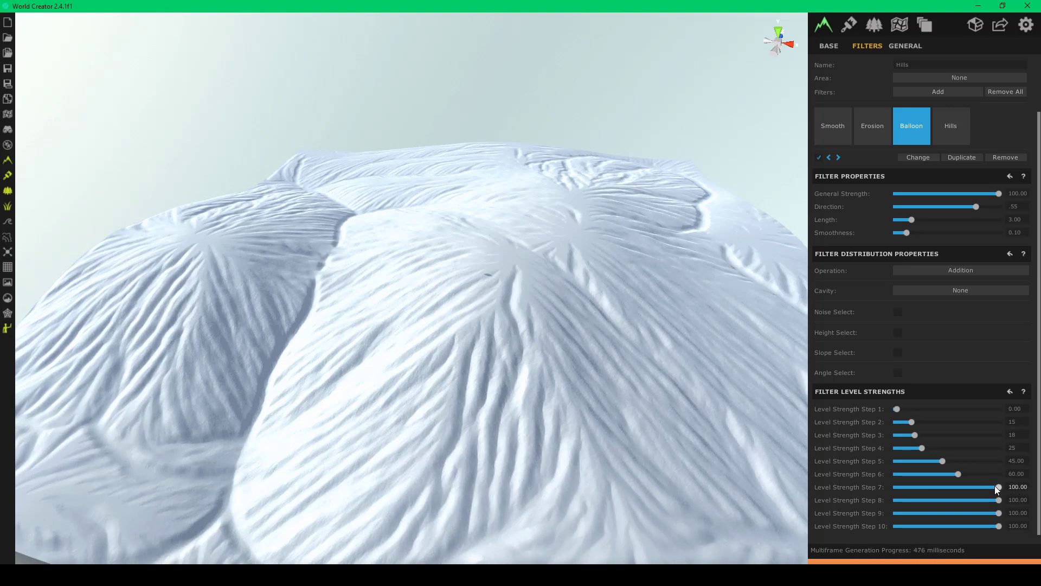
pyautogui.moveTo(994, 486); pyautogui.dragTo(978, 488)
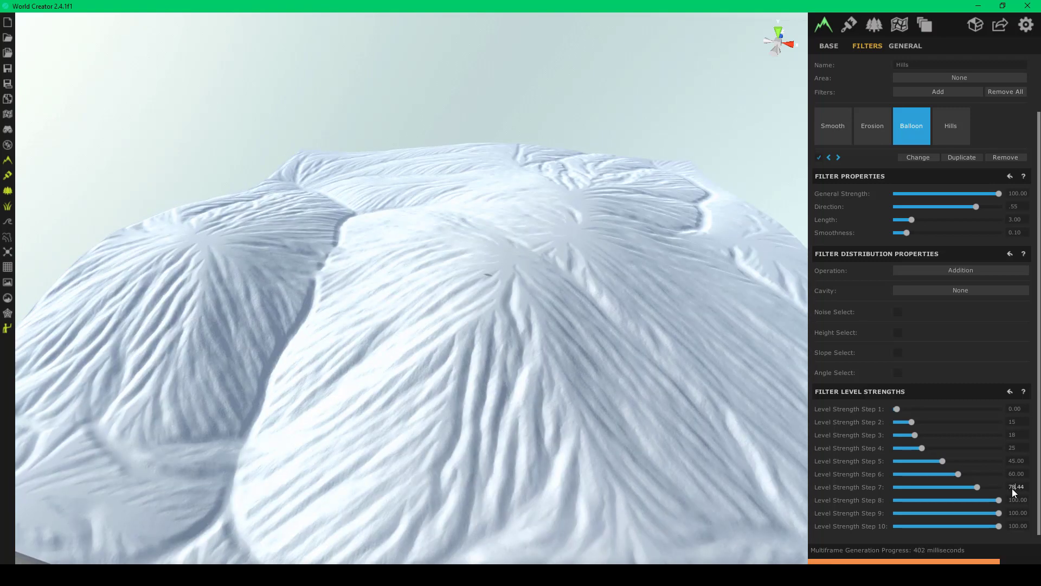
pyautogui.click(1025, 488)
pyautogui.write('75')
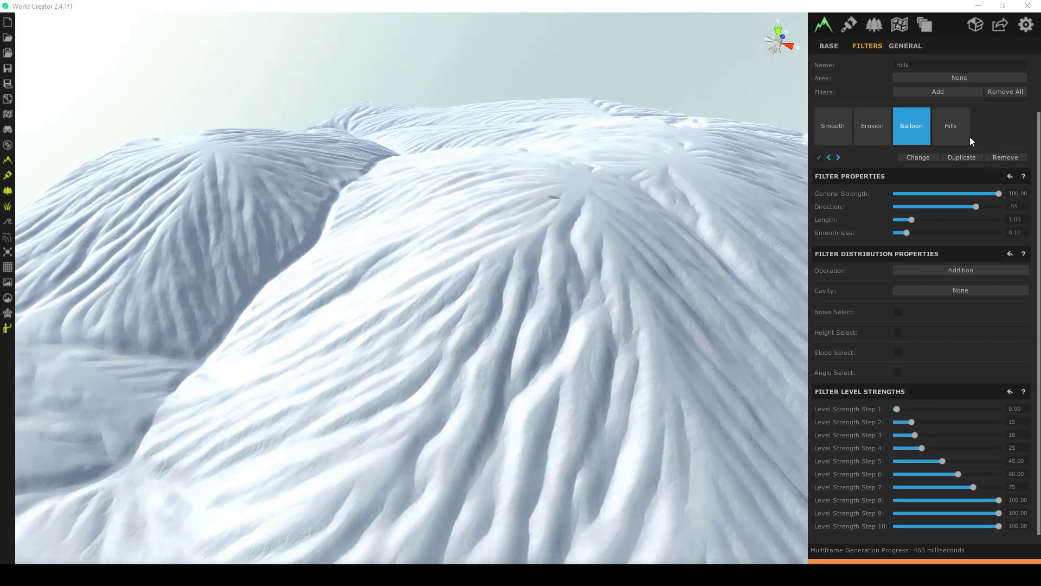
# - Select the Hills filter and set its General Strength to 25 and Ridge Strength to 15
pyautogui.click(945, 137)
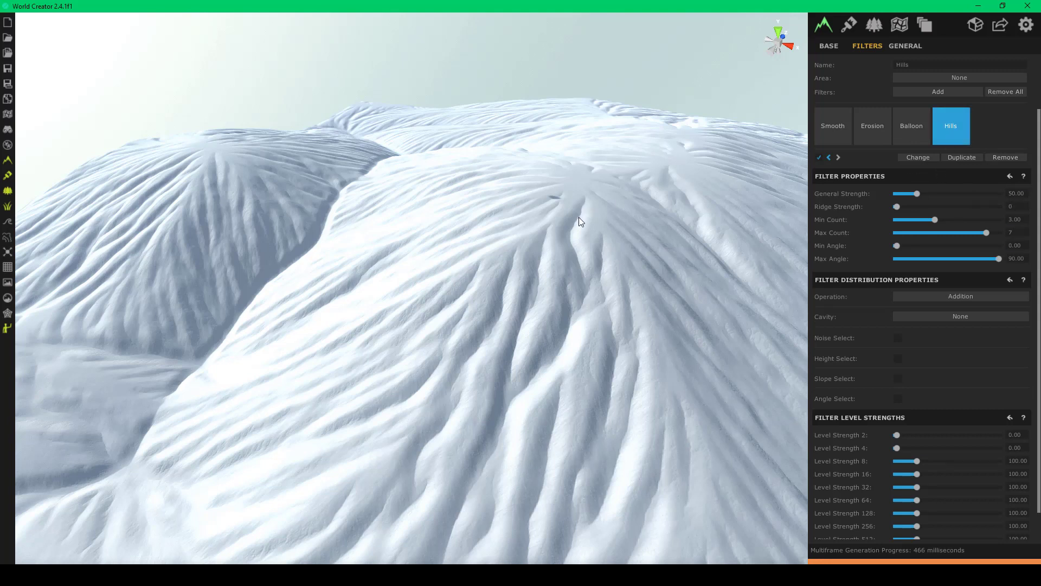
pyautogui.moveTo(578, 217); pyautogui.dragTo(657, 160, button='right')
pyautogui.press('w')
pyautogui.click(1017, 193)
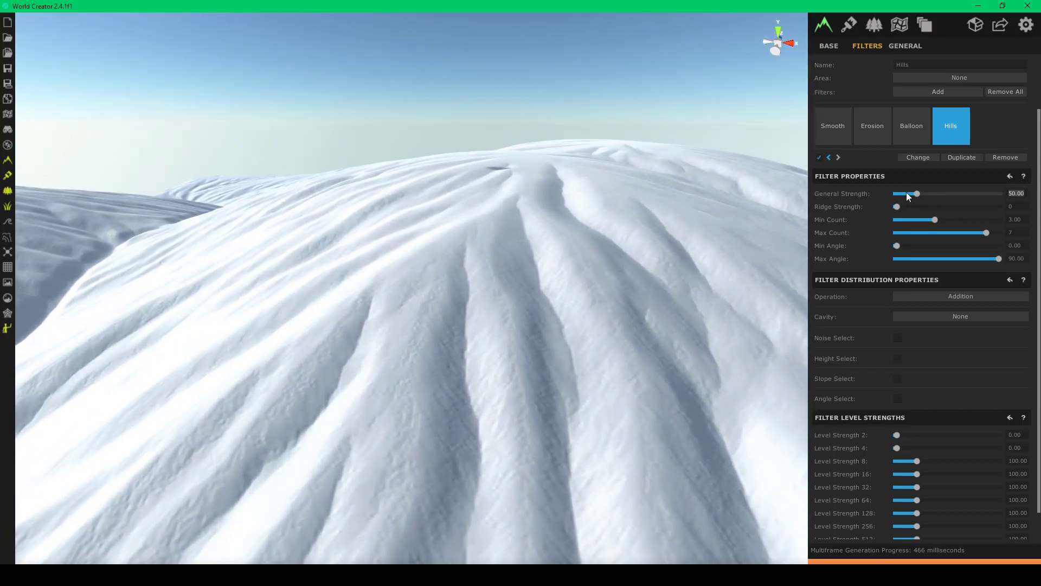
pyautogui.write('25')
pyautogui.press('Tab')
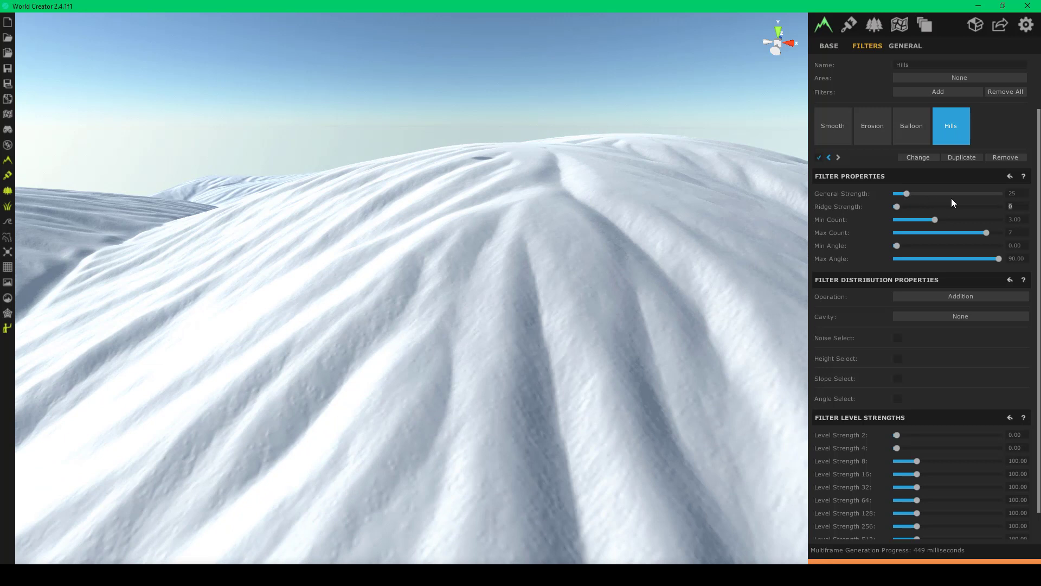
pyautogui.write('15')
pyautogui.press('Tab')
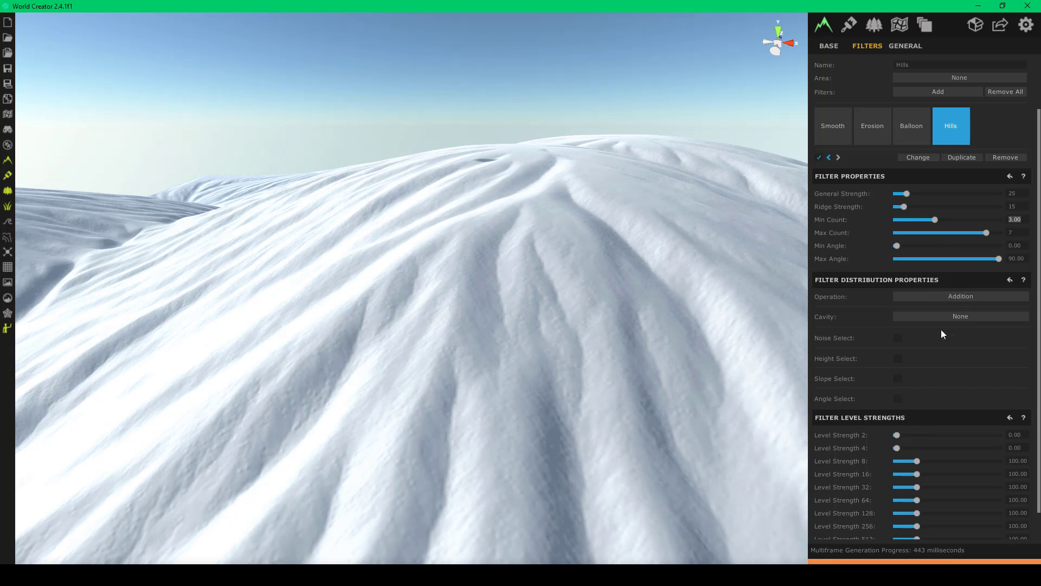
# - Turn on the Terrain Info display while viewing the top of the central hill
pyautogui.moveTo(434, 200); pyautogui.dragTo(132, 271, button='right')
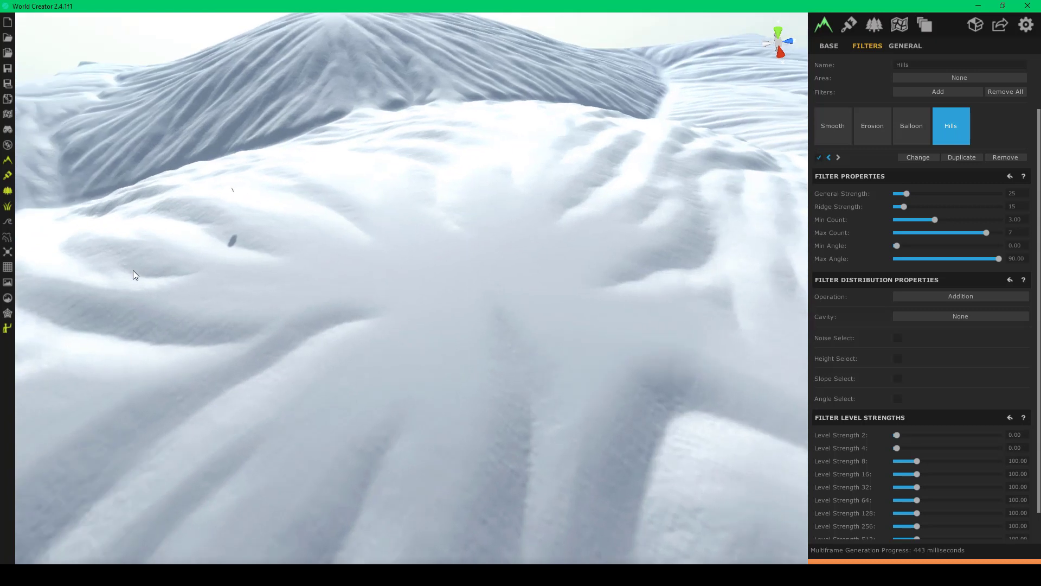
pyautogui.click(8, 128)
pyautogui.scroll(3, 275, 262)
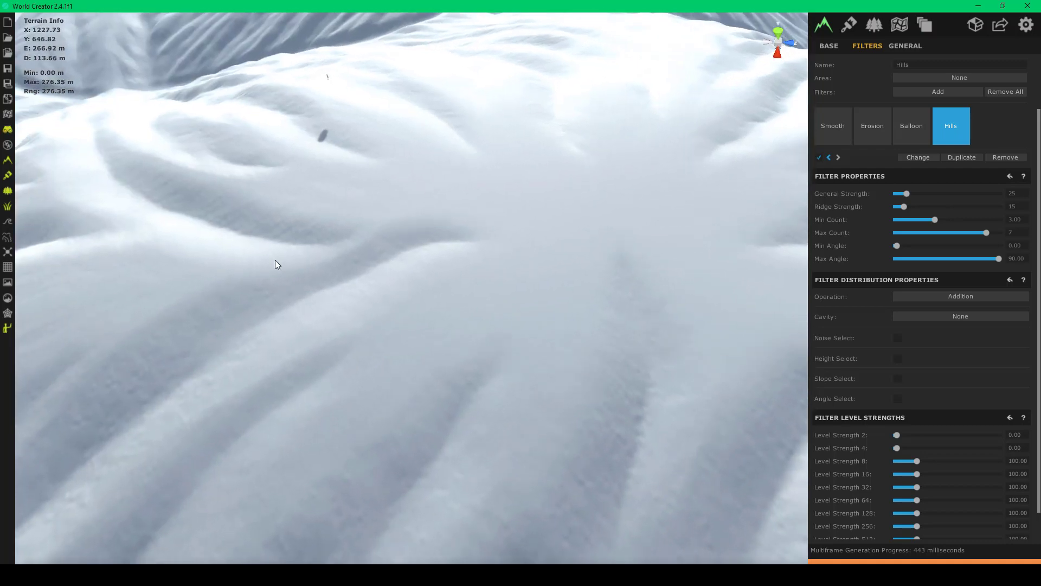
# - Place the floating human scale-reference figure back on the ground near the central hill's summit
pyautogui.moveTo(275, 261); pyautogui.dragTo(488, 155, button='right')
pyautogui.press('w')
pyautogui.press('a')
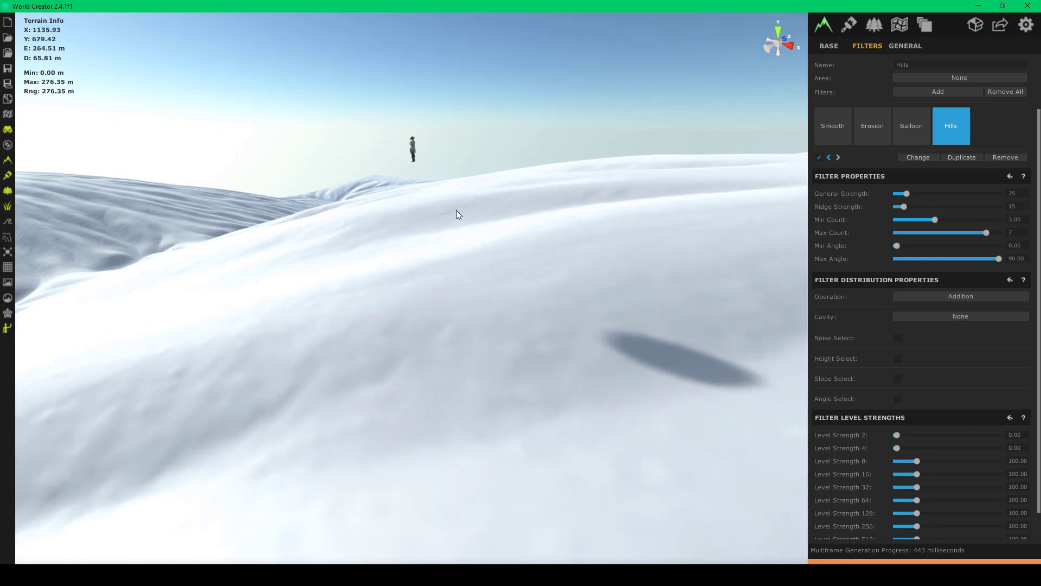
pyautogui.moveTo(457, 210); pyautogui.dragTo(450, 153, button='right')
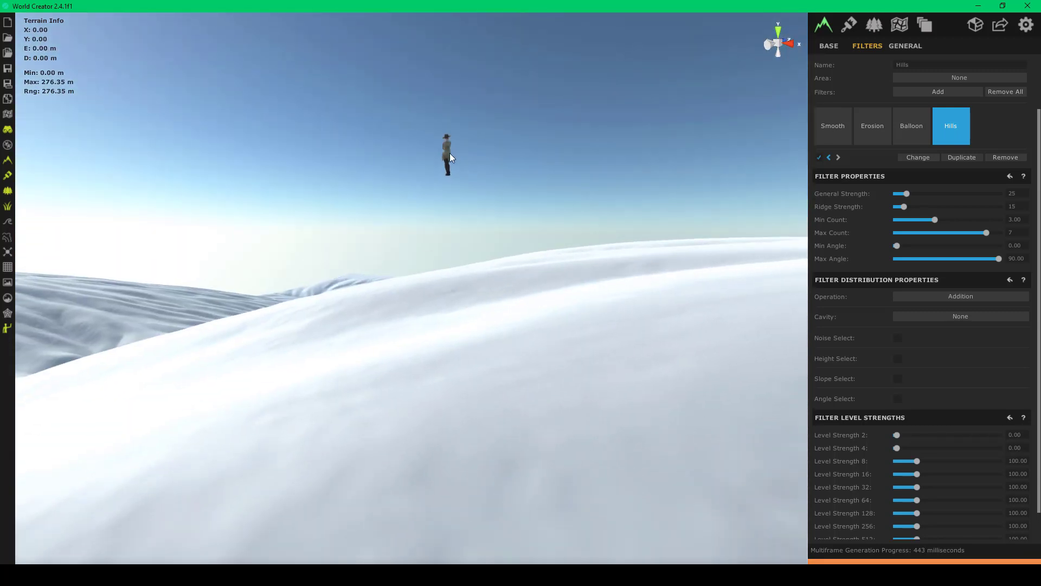
pyautogui.click(571, 380)
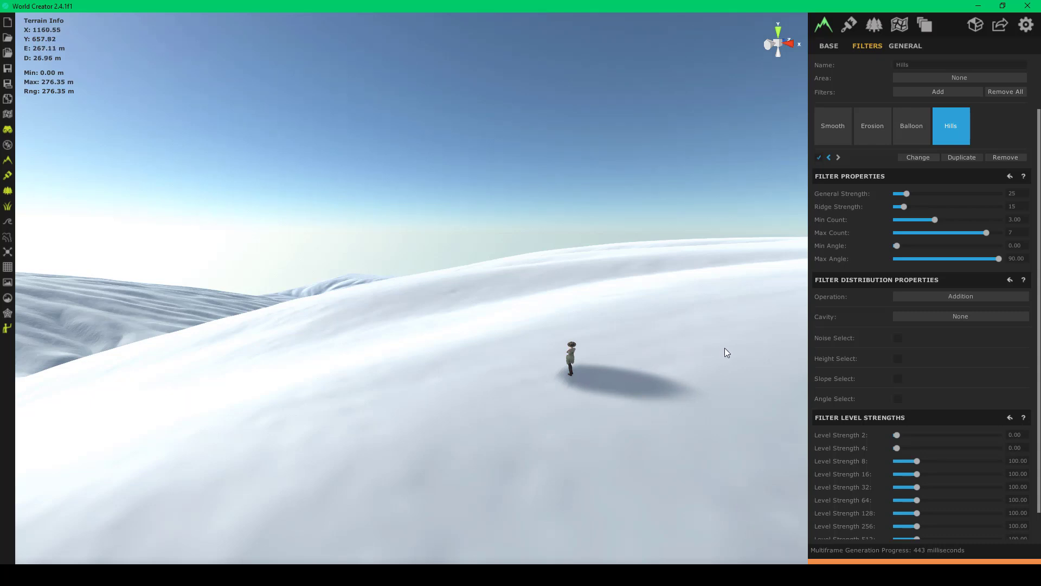
# - Examine the central hill's ridges and gullies against the human figure, from a distance and close up
pyautogui.moveTo(725, 348); pyautogui.dragTo(785, 350, button='middle')
pyautogui.scroll(1, 740, 356)
pyautogui.moveTo(741, 359); pyautogui.dragTo(633, 423, button='right')
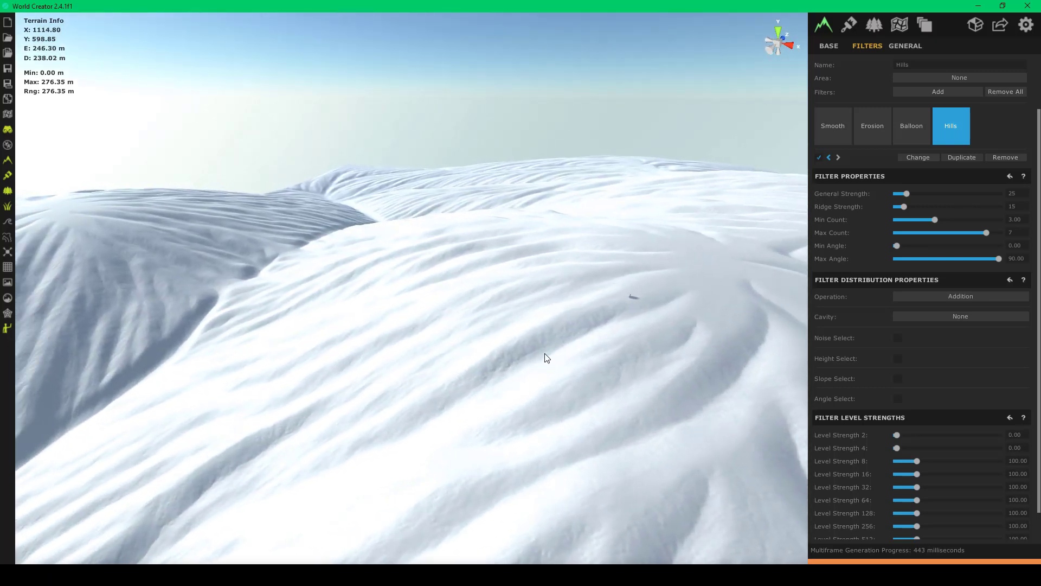
pyautogui.press('w')
pyautogui.moveTo(513, 368); pyautogui.dragTo(571, 169, button='right')
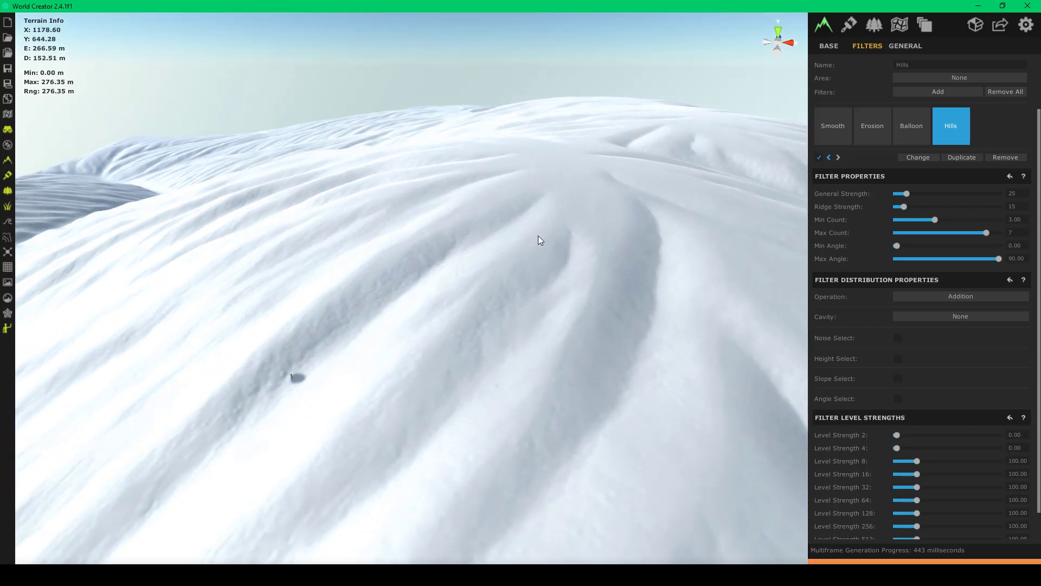
# - Enable Height Select for the Erosion filter and limit its Height Range to a maximum of 240
pyautogui.moveTo(538, 236); pyautogui.dragTo(441, 223, button='right')
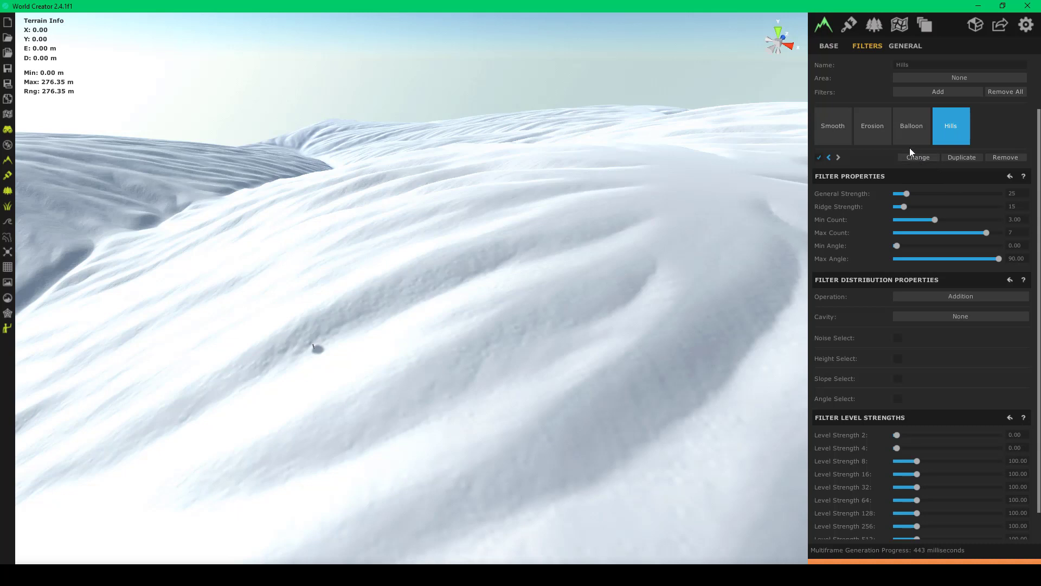
pyautogui.click(871, 133)
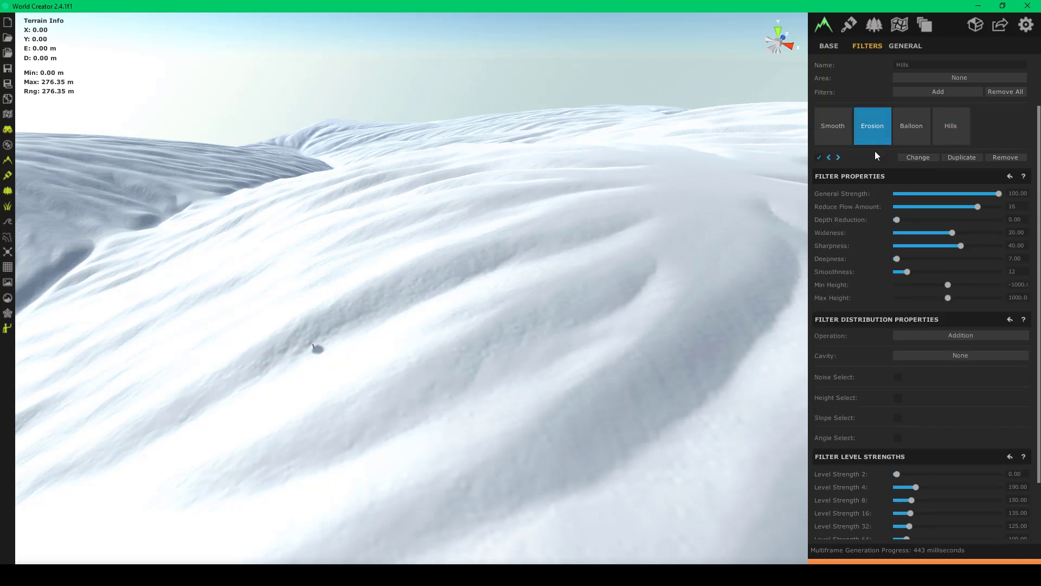
pyautogui.click(898, 398)
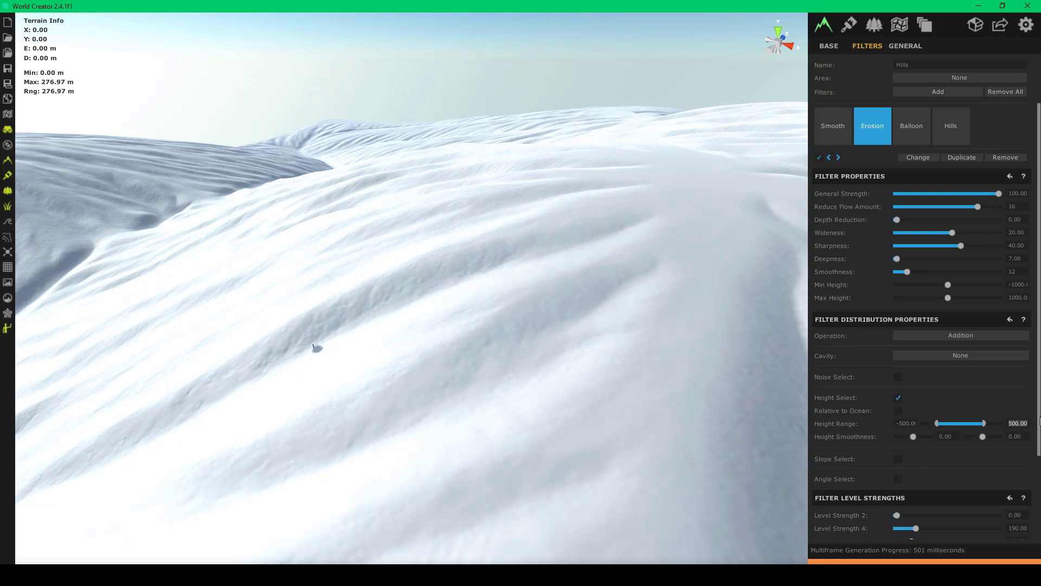
pyautogui.write('240')
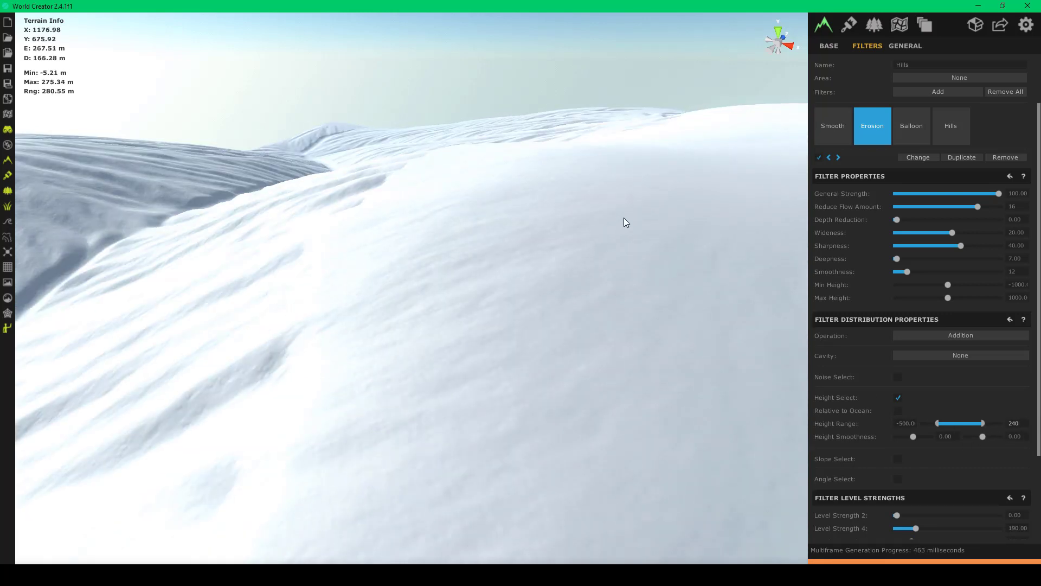
# - Examine the erosion cutoff edge around the central hill's summit from a distance and close up
pyautogui.moveTo(323, 313); pyautogui.dragTo(352, 324, button='right')
pyautogui.press('s')
pyautogui.press('s')
pyautogui.press('d')
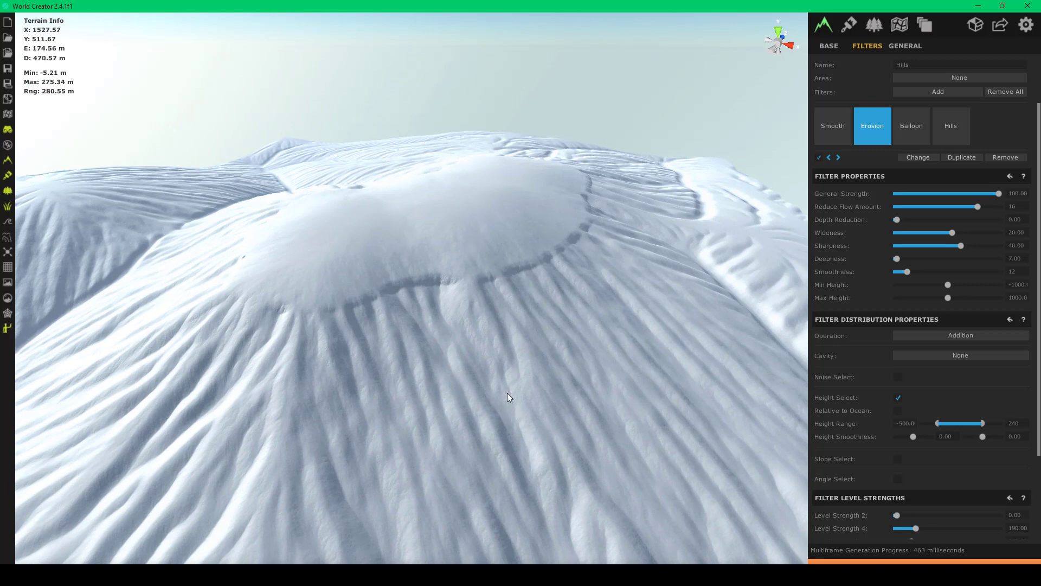
pyautogui.moveTo(509, 396); pyautogui.dragTo(317, 314, button='right')
pyautogui.moveTo(409, 348); pyautogui.dragTo(666, 327, button='right')
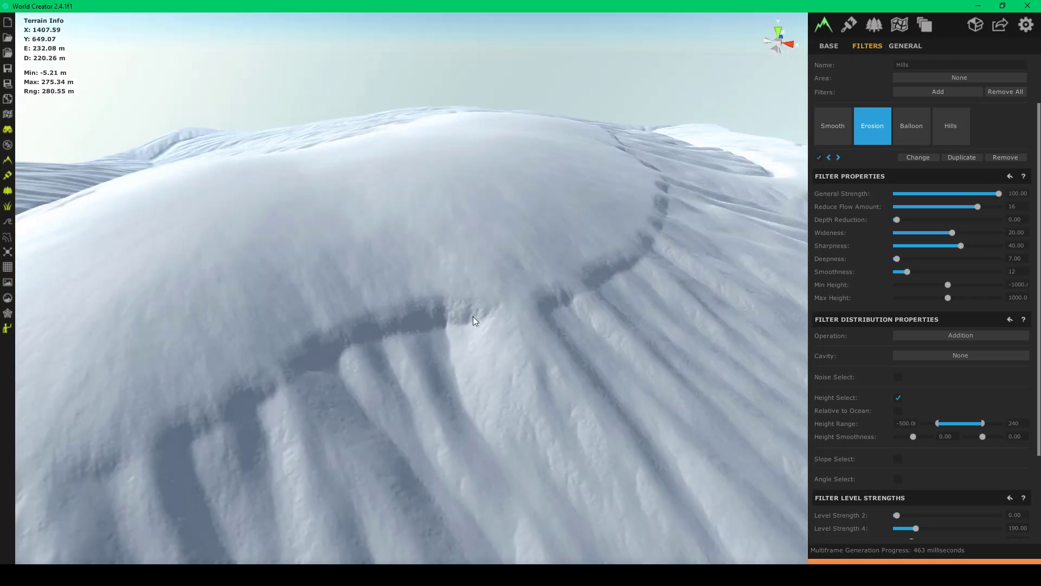
pyautogui.moveTo(575, 263); pyautogui.dragTo(630, 246, button='right')
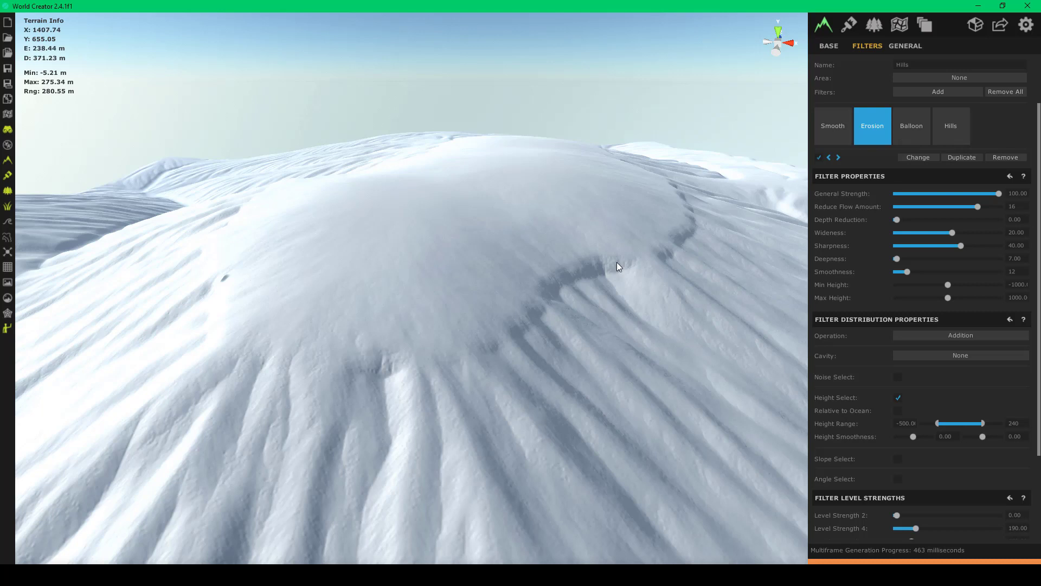
pyautogui.moveTo(617, 262); pyautogui.dragTo(508, 297, button='right')
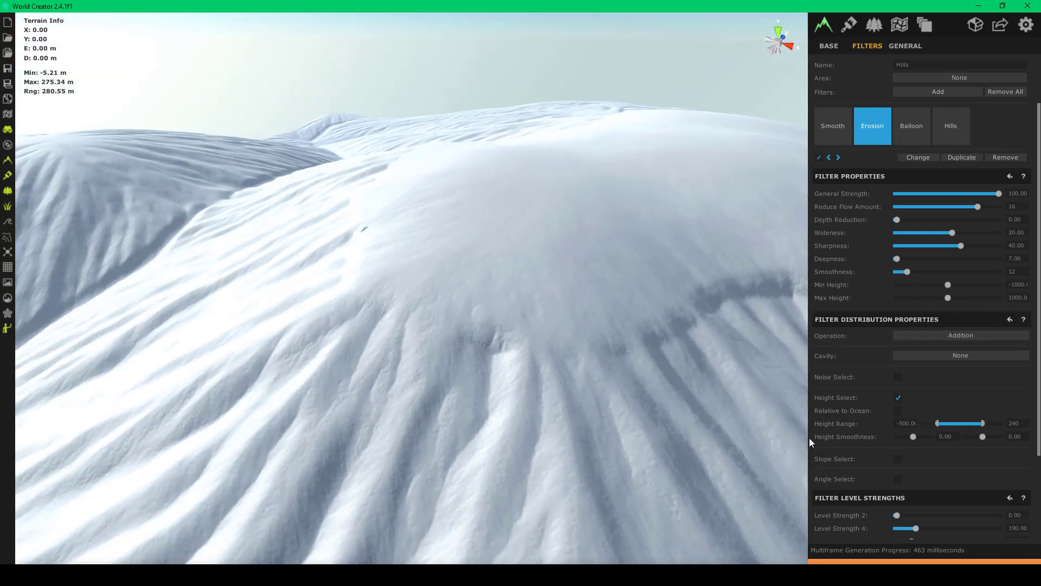
# - Set the Erosion filter's upper Height Smoothness to 30 to soften the cutoff around the summit
pyautogui.moveTo(1024, 439); pyautogui.dragTo(967, 438)
pyautogui.click(627, 358)
pyautogui.scroll(5, 627, 358)
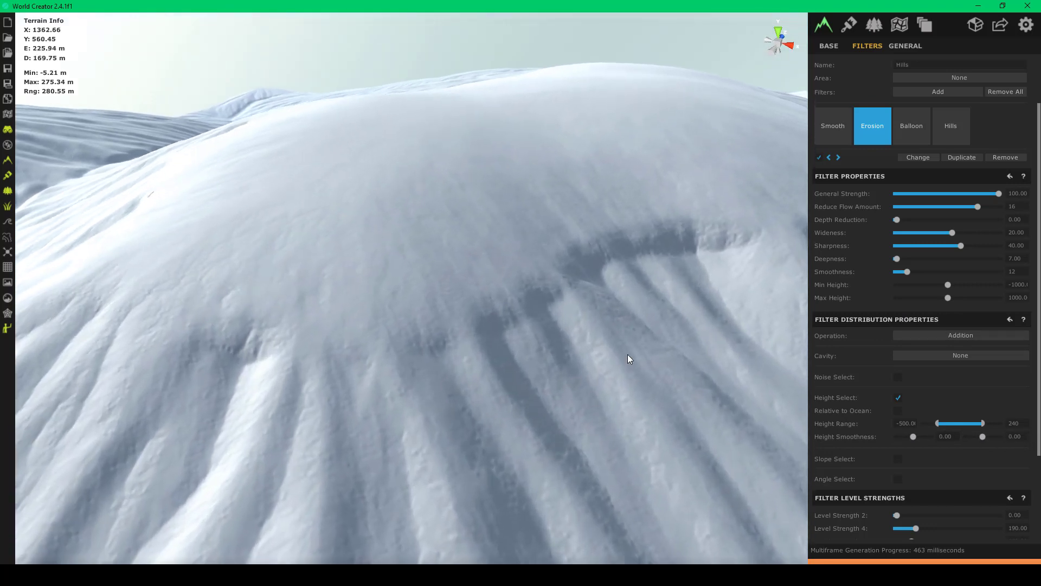
pyautogui.moveTo(627, 358); pyautogui.dragTo(502, 361, button='right')
pyautogui.scroll(-5, 501, 364)
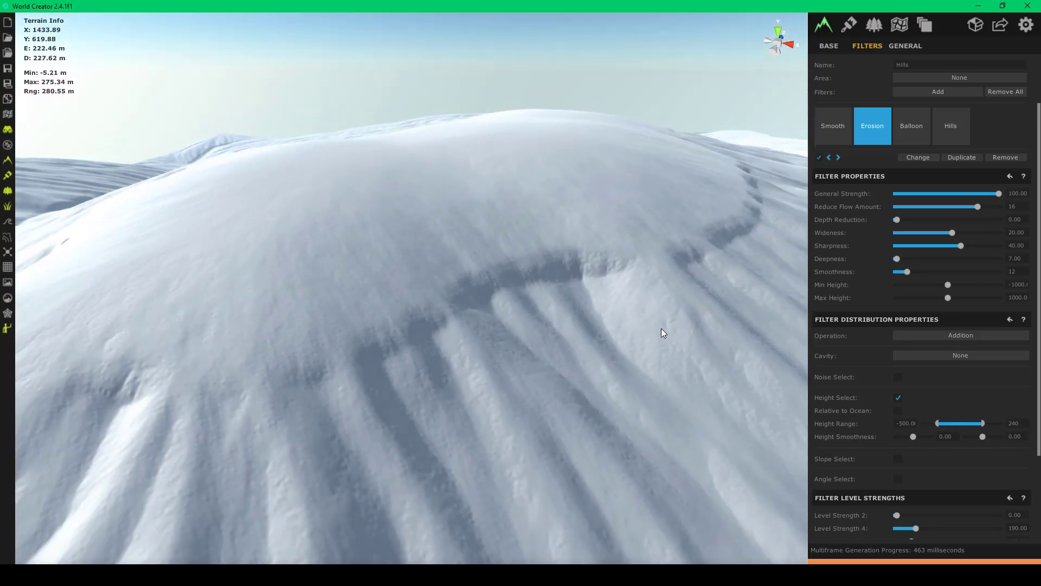
pyautogui.click(1012, 437)
pyautogui.write('30')
pyautogui.press('Return')
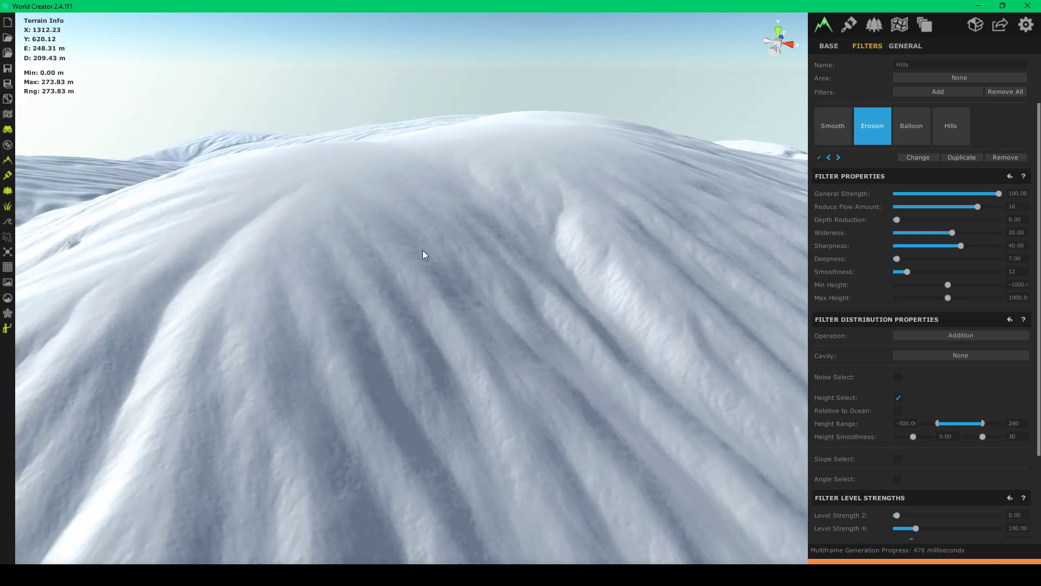
# - Set the Erosion filter's upper Height Smoothness to 20
pyautogui.press('w')
pyautogui.moveTo(422, 250); pyautogui.dragTo(502, 287, button='right')
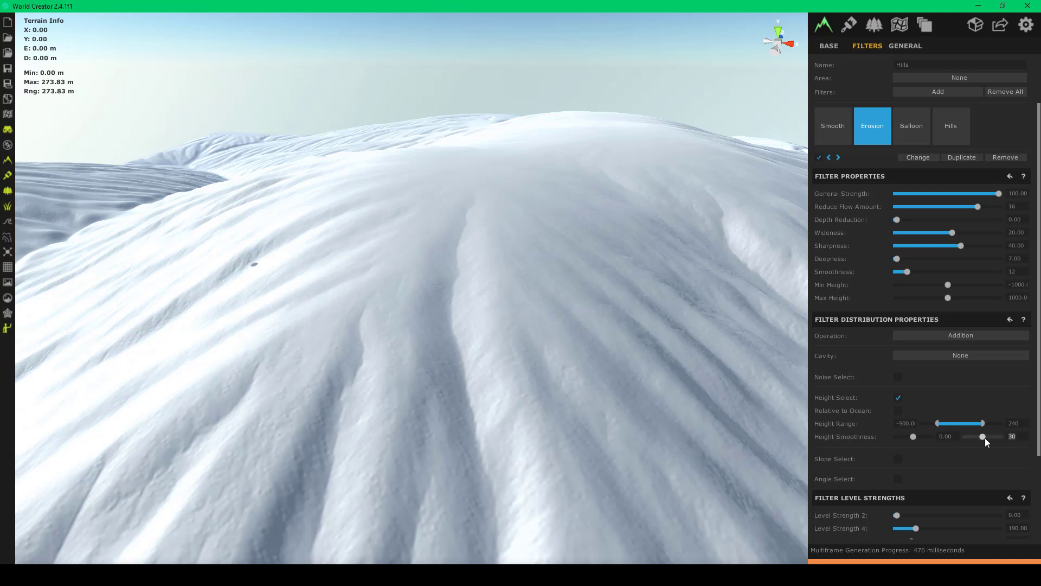
pyautogui.write('20')
pyautogui.press('Return')
# - Examine how the erosion gullies fade near the central summit and run into the valley beside the neighbouring hill
pyautogui.moveTo(555, 268); pyautogui.dragTo(581, 233, button='right')
pyautogui.press('w')
pyautogui.press('d')
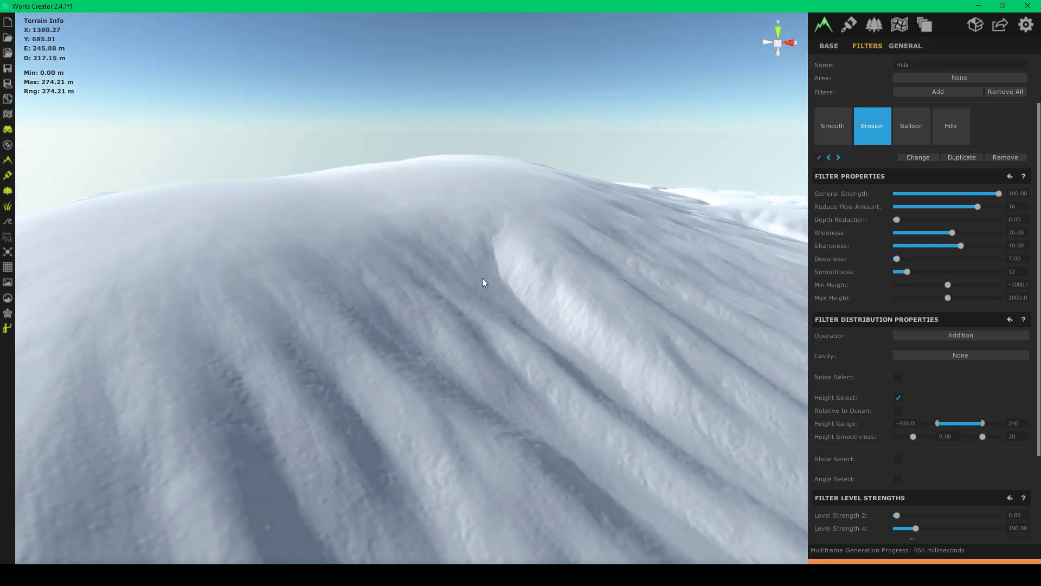
pyautogui.moveTo(498, 271); pyautogui.dragTo(259, 276, button='right')
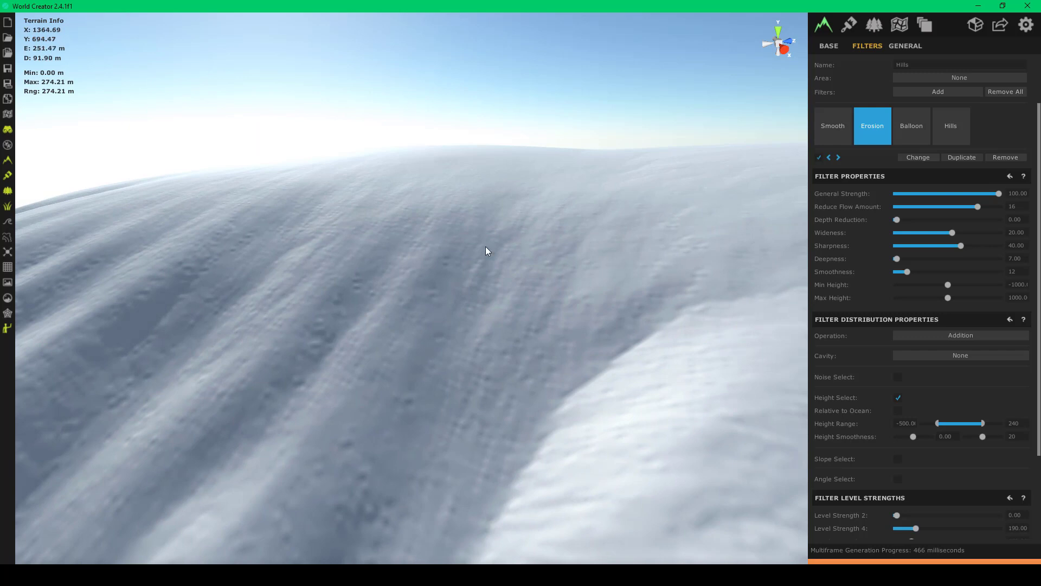
pyautogui.moveTo(717, 311); pyautogui.dragTo(402, 310, button='right')
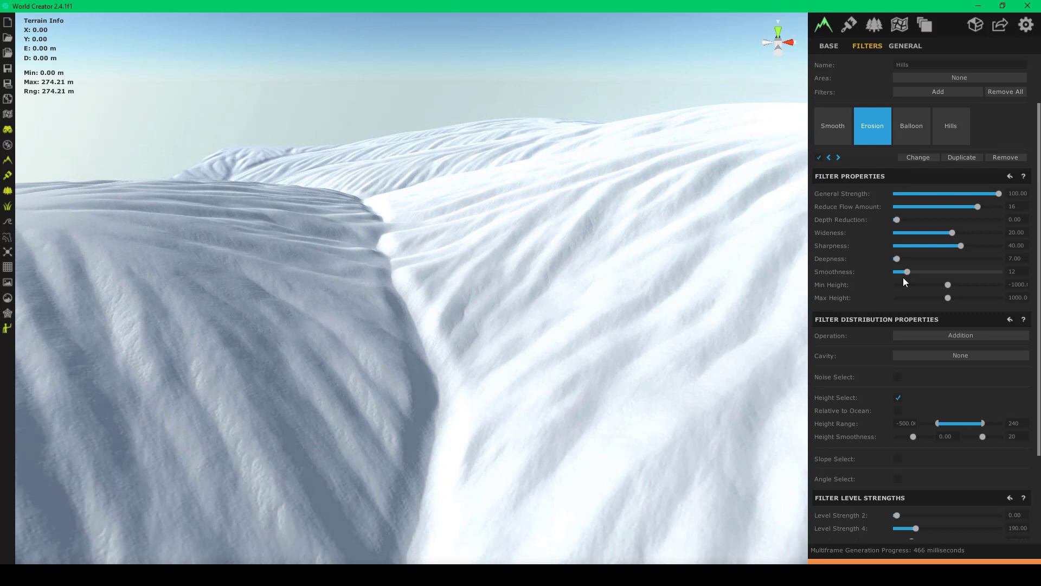
pyautogui.moveTo(705, 320); pyautogui.dragTo(590, 321, button='right')
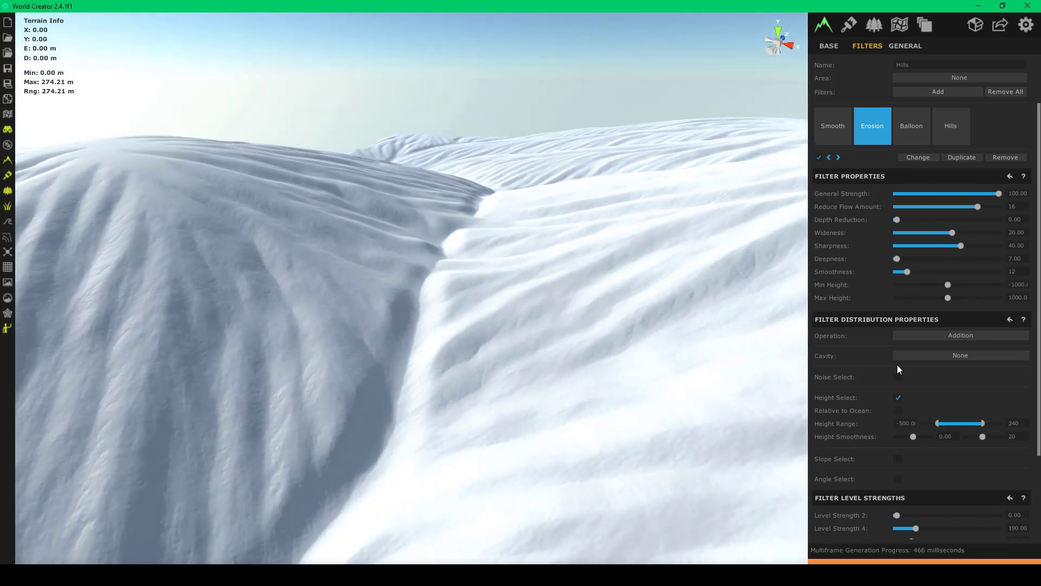
pyautogui.scroll(-4, 870, 307)
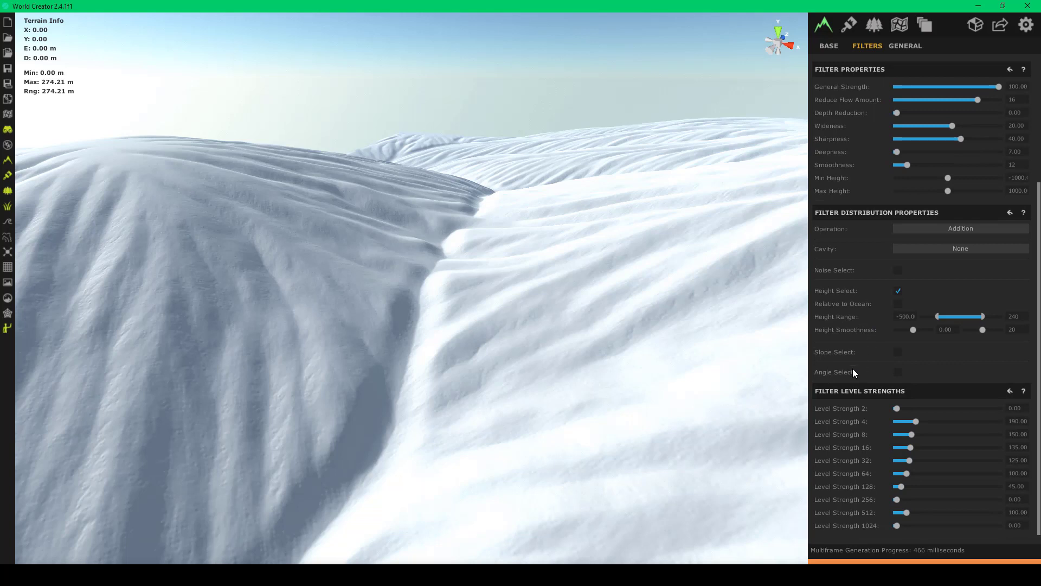
pyautogui.moveTo(713, 269); pyautogui.dragTo(1000, 256, button='right')
pyautogui.moveTo(347, 287); pyautogui.dragTo(481, 287, button='right')
pyautogui.scroll(-5, 484, 292)
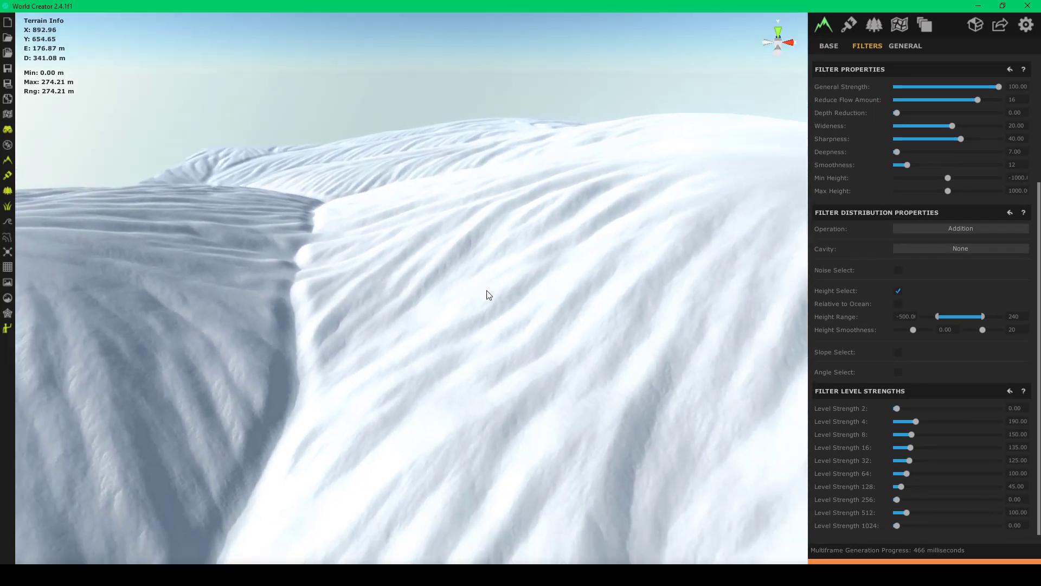
# - Try the Convex cavity option on the Erosion filter, compare the hills, and reset Cavity to None
pyautogui.scroll(6, 868, 301)
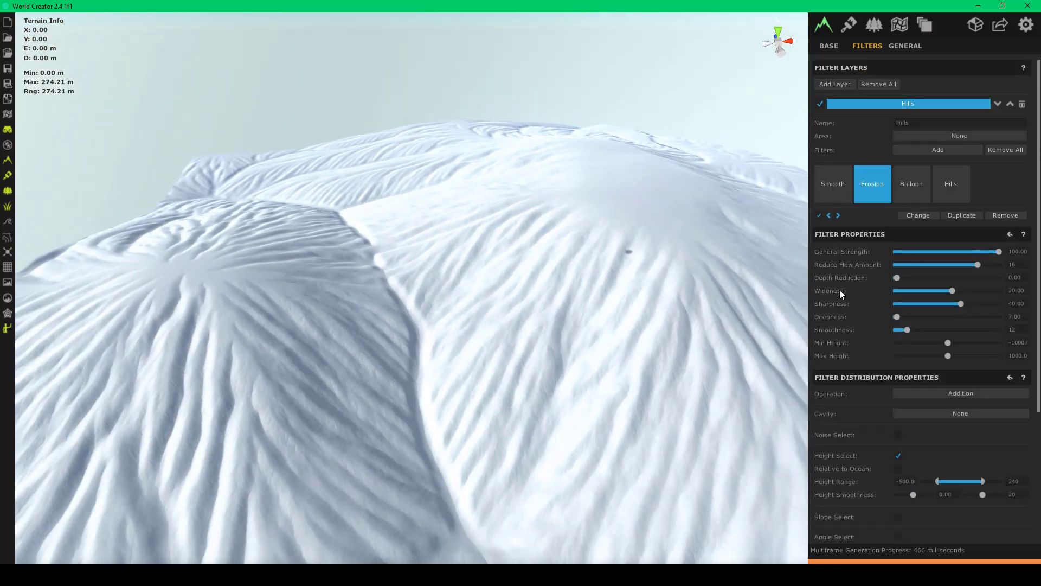
pyautogui.click(939, 415)
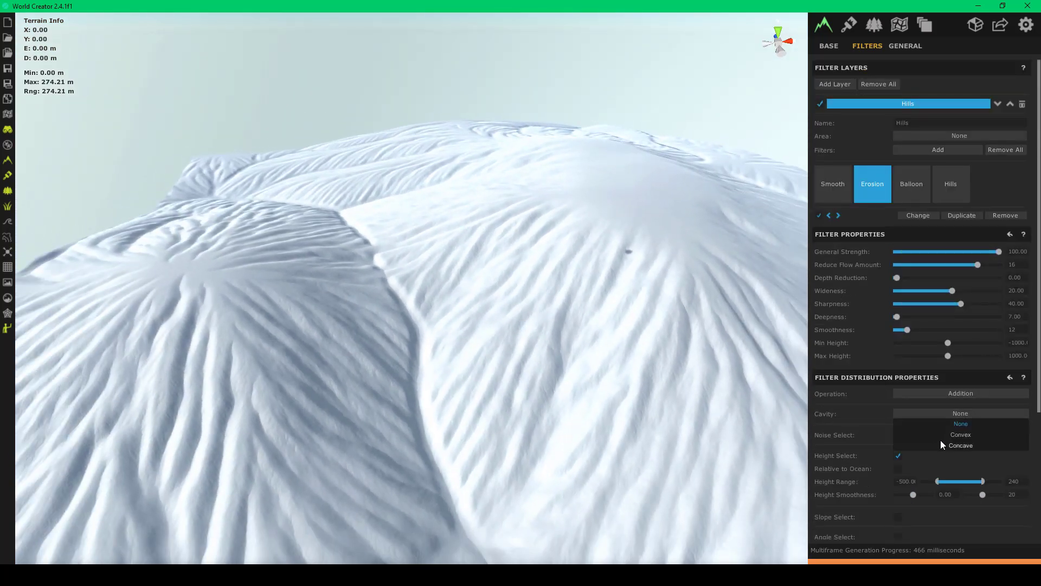
pyautogui.click(946, 434)
pyautogui.moveTo(583, 334); pyautogui.dragTo(457, 330)
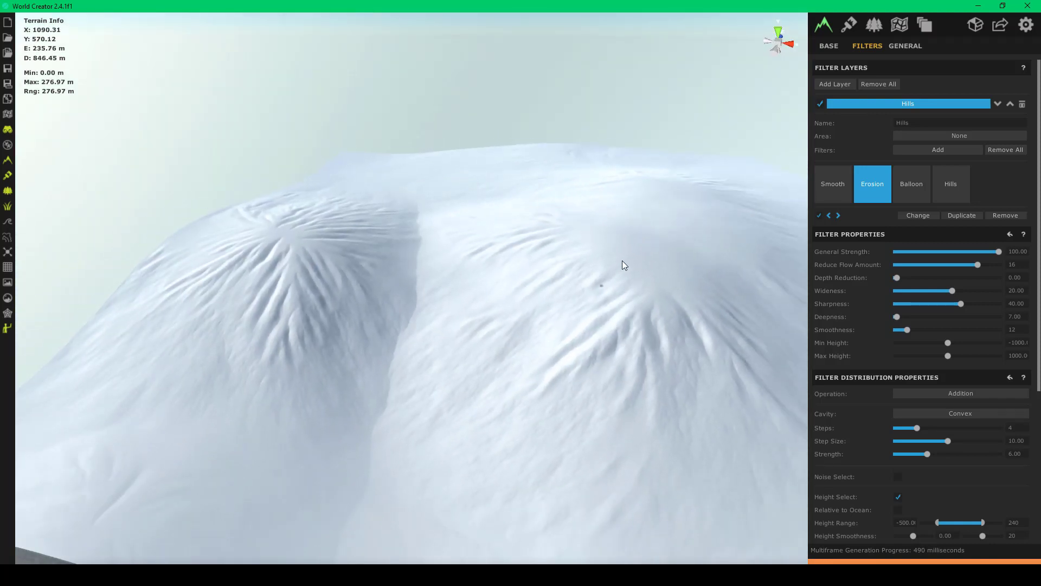
pyautogui.moveTo(622, 260); pyautogui.dragTo(781, 325)
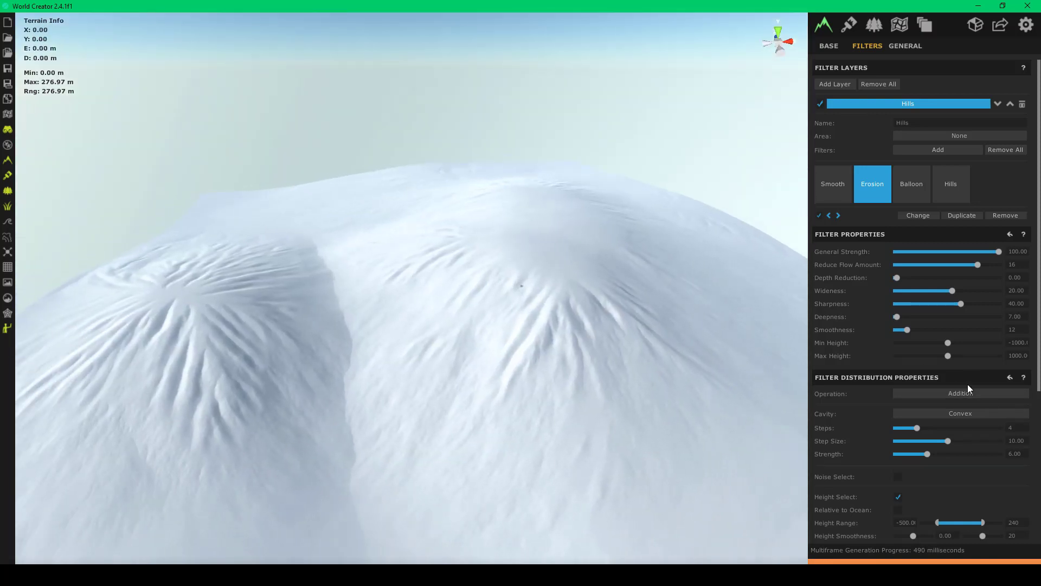
pyautogui.click(960, 415)
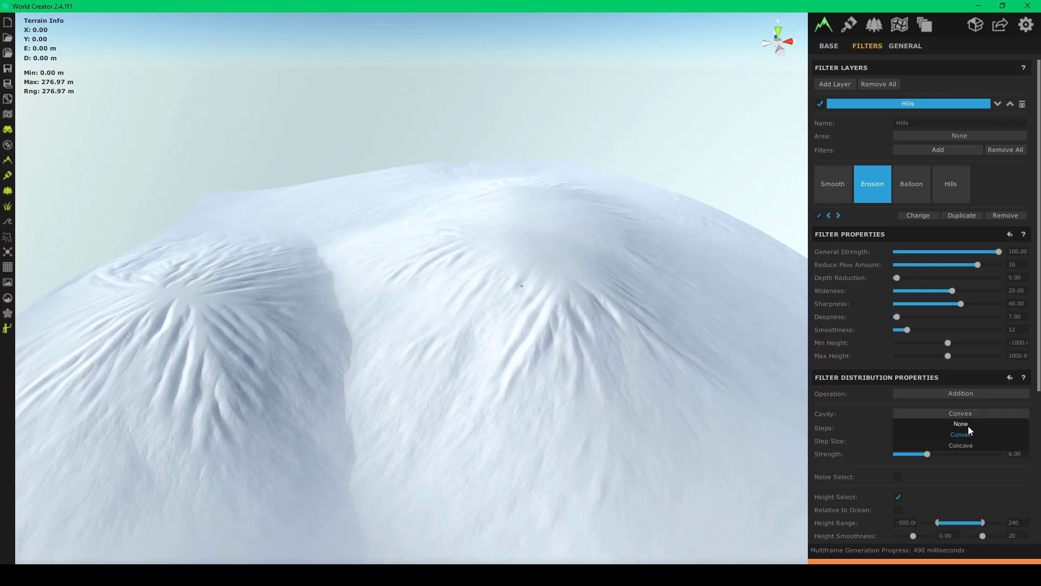
pyautogui.click(961, 424)
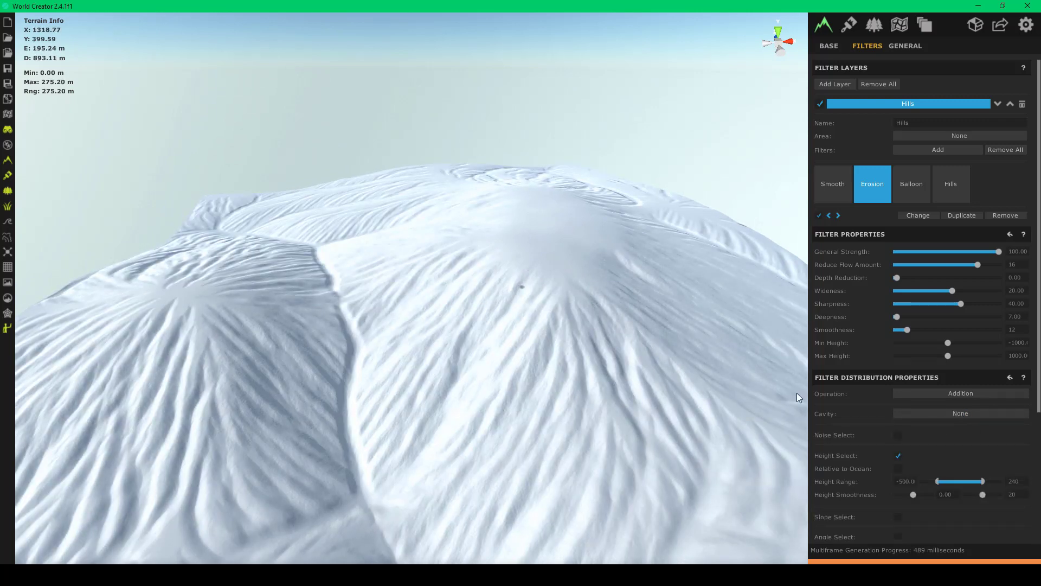
# - Try the Concave cavity option on the Erosion filter, inspect the slopes around the terrain, and reset Cavity to None
pyautogui.click(945, 412)
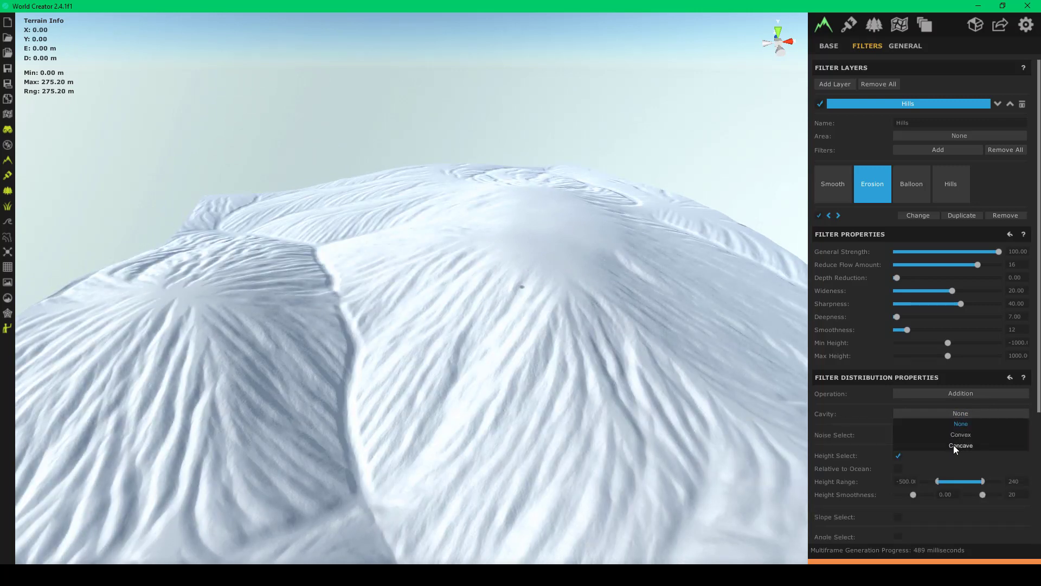
pyautogui.click(954, 445)
pyautogui.scroll(2, 532, 346)
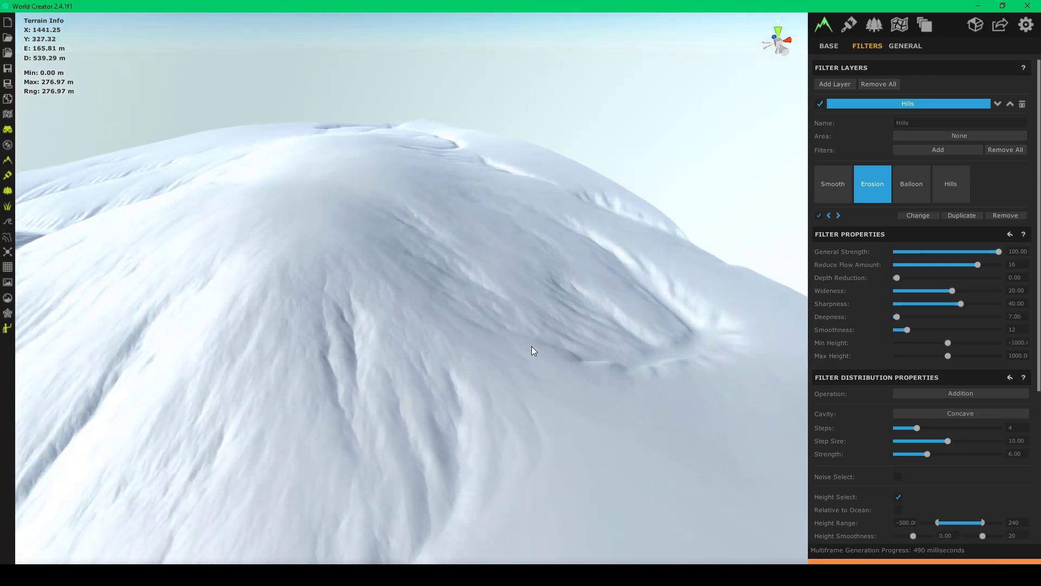
pyautogui.moveTo(531, 346); pyautogui.dragTo(170, 349, button='right')
pyautogui.moveTo(171, 353); pyautogui.dragTo(444, 314)
pyautogui.moveTo(444, 311); pyautogui.dragTo(411, 324, button='right')
pyautogui.moveTo(414, 328); pyautogui.dragTo(400, 269)
pyautogui.scroll(-5, 398, 277)
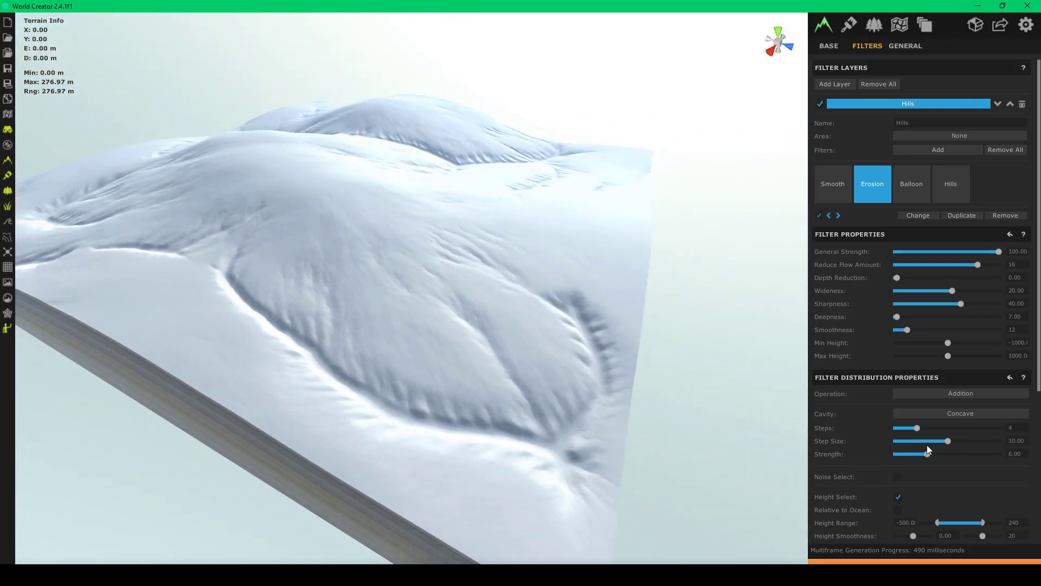
pyautogui.click(958, 413)
pyautogui.click(954, 425)
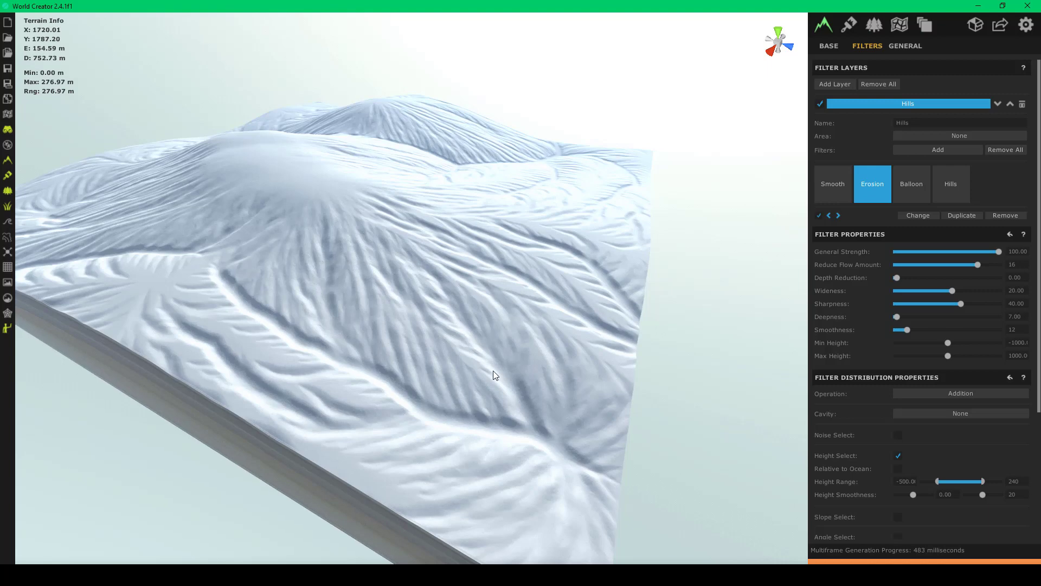
# - Set the Erosion filter's Smoothness to 64 while viewing the gullies on the hillside close up
pyautogui.scroll(5, 435, 279)
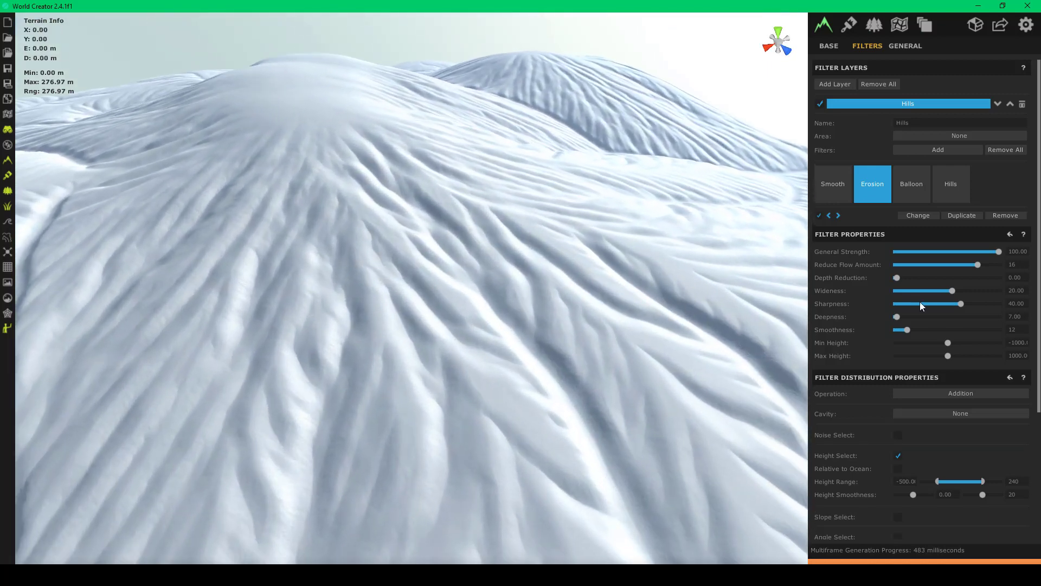
pyautogui.scroll(-1, 933, 422)
pyautogui.scroll(-4, 936, 441)
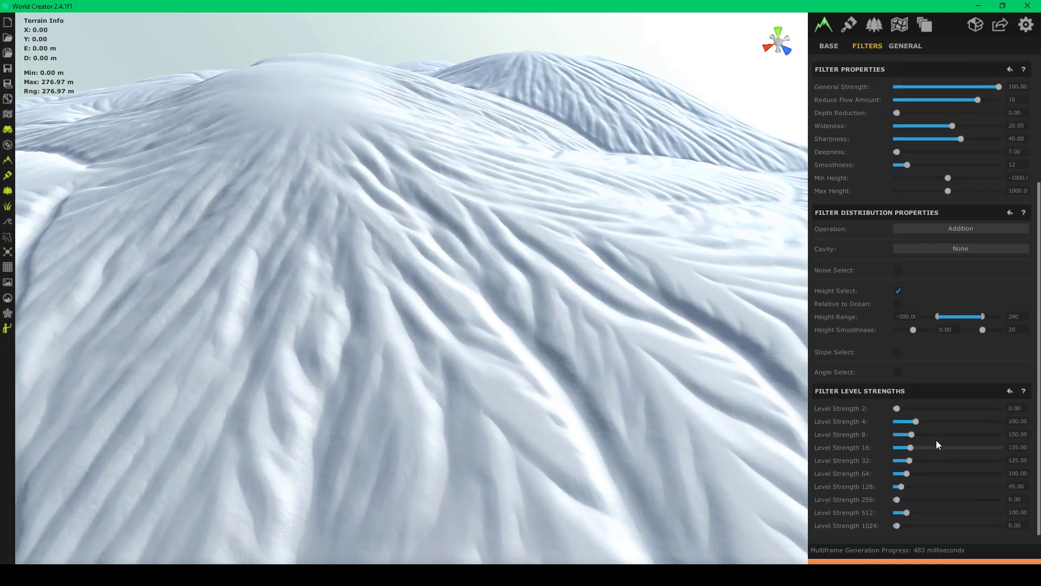
pyautogui.scroll(5, 931, 404)
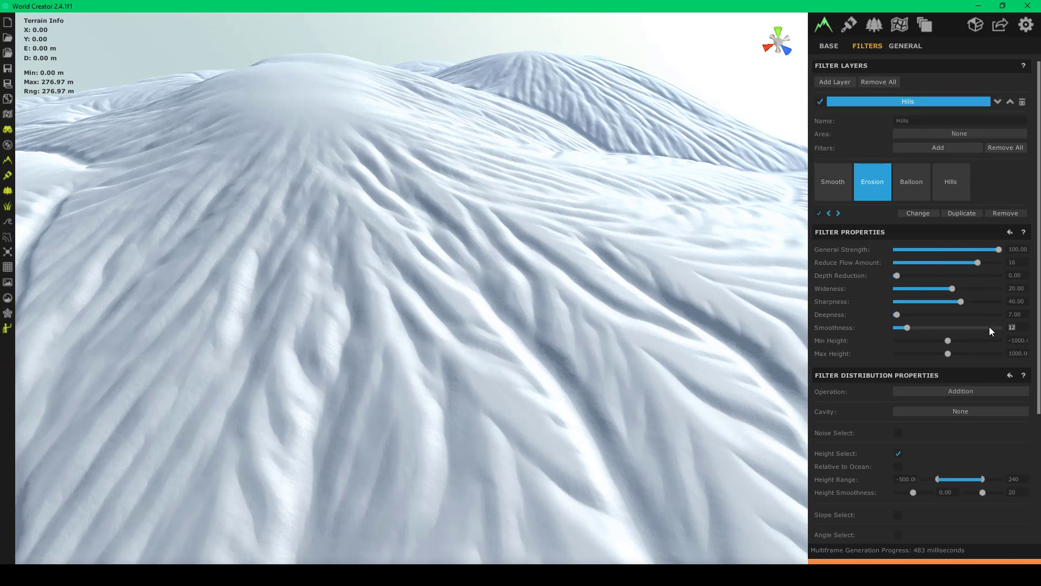
pyautogui.write('64')
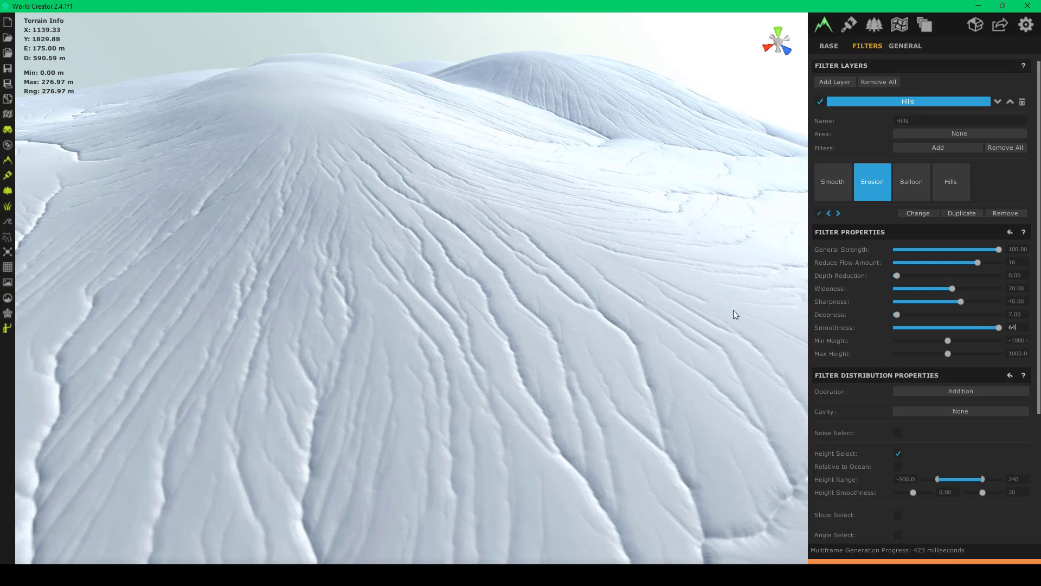
# - Set the Erosion filter's Smoothness to 6 and check the eroded slopes close up and from afar
pyautogui.click(1019, 326)
pyautogui.moveTo(994, 327); pyautogui.dragTo(893, 328)
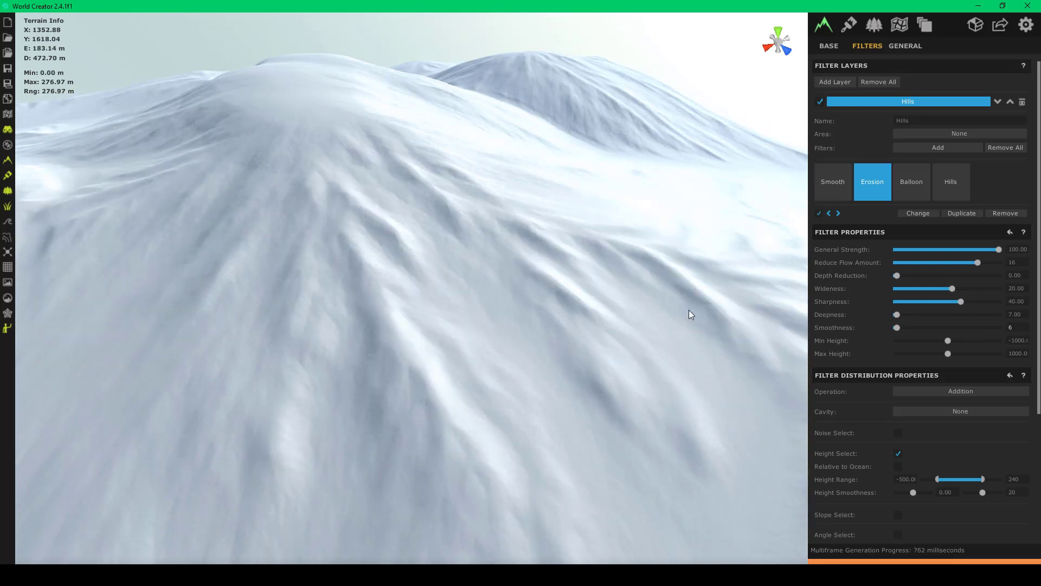
pyautogui.moveTo(548, 283); pyautogui.dragTo(628, 304, button='right')
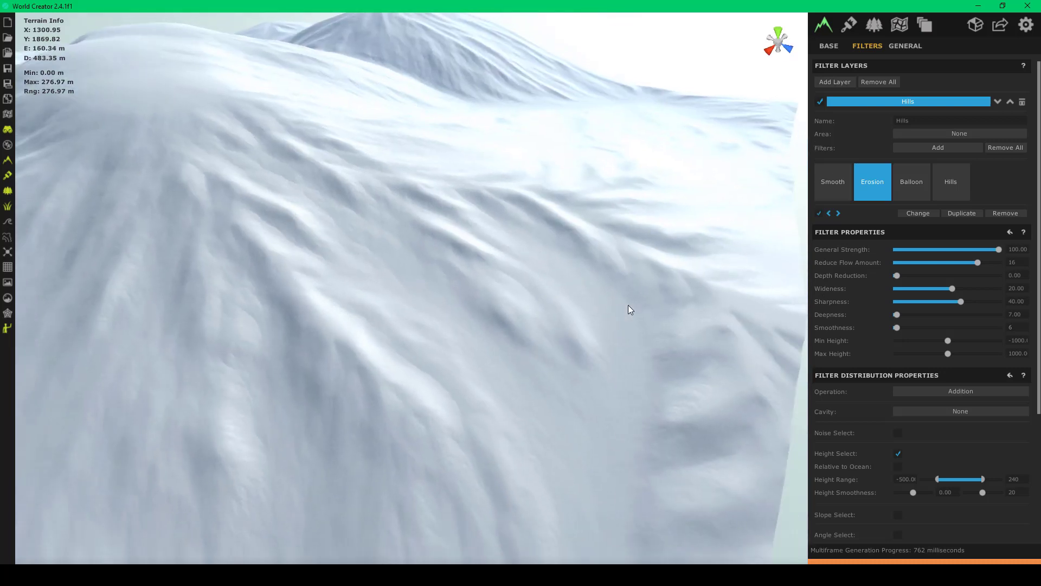
pyautogui.scroll(-5, 628, 310)
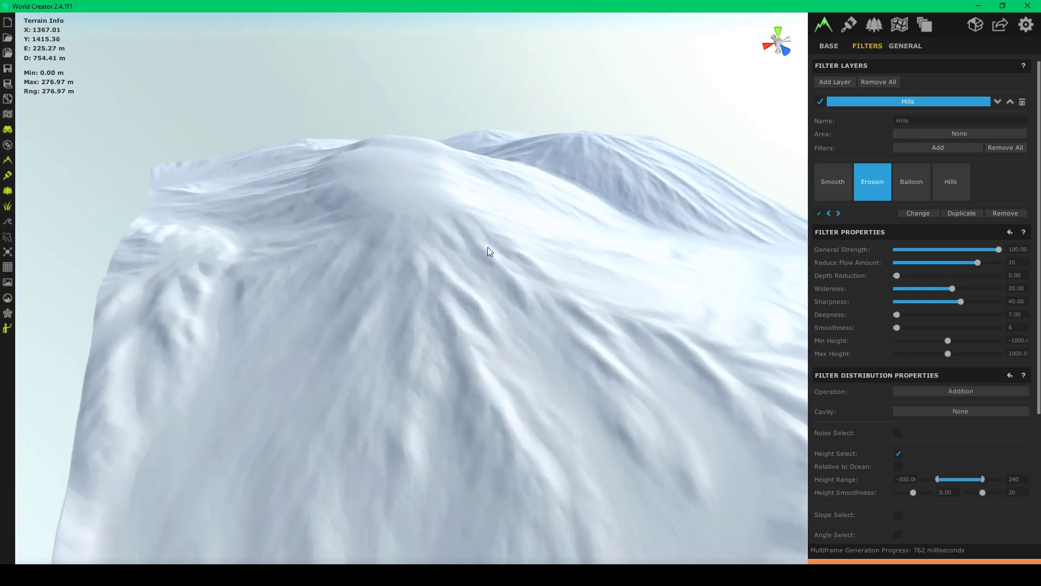
# - Try a Smoothness of 62 on the Erosion filter, compare the hillside, and clear the value
pyautogui.moveTo(487, 248); pyautogui.dragTo(488, 235, button='right')
pyautogui.scroll(1, 488, 235)
pyautogui.click(1017, 327)
pyautogui.write('62')
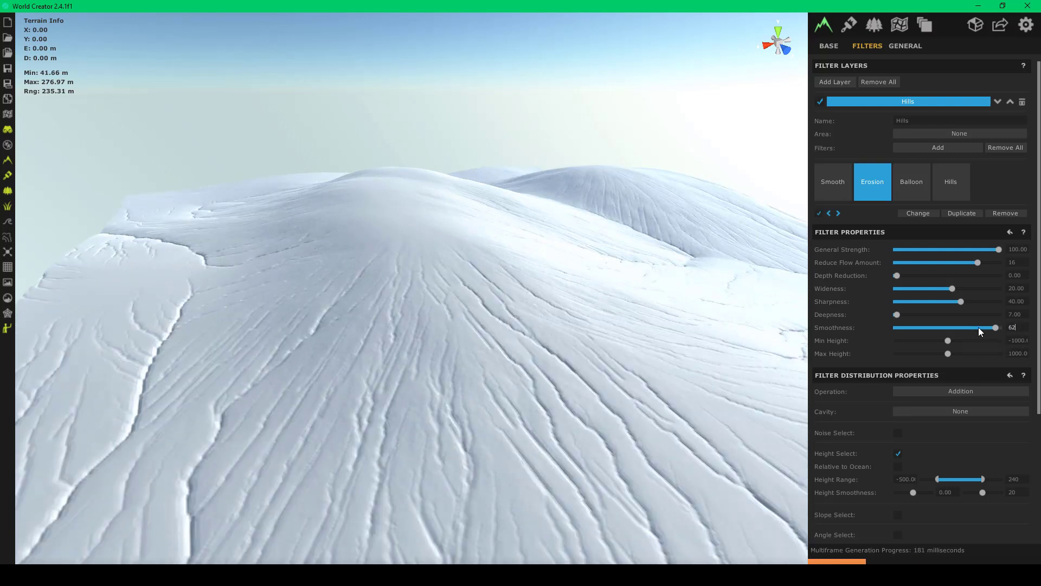
pyautogui.press('BackSpace')
pyautogui.press('BackSpace')
pyautogui.write('62')
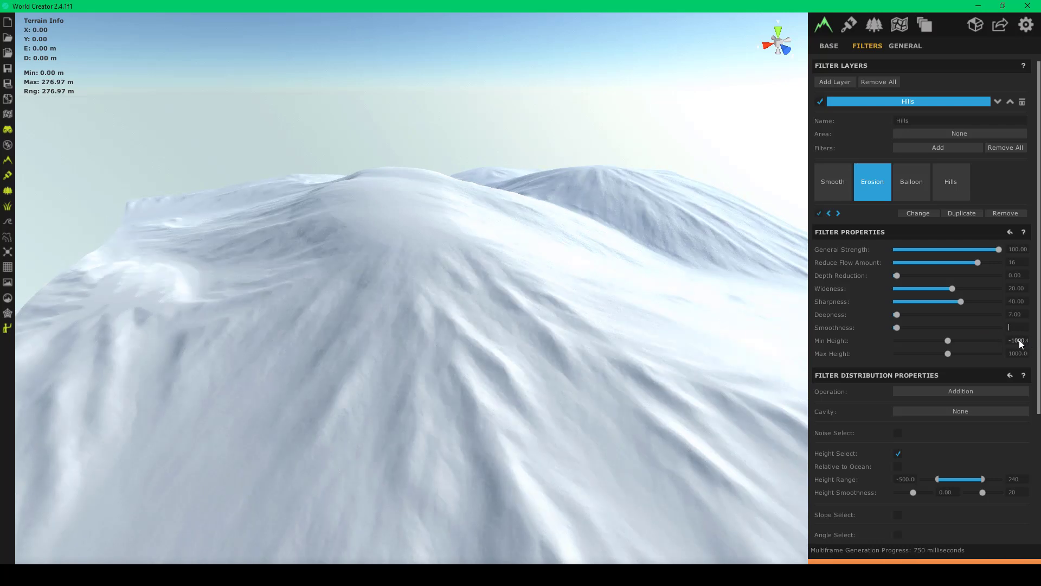
pyautogui.press('BackSpace')
pyautogui.press('BackSpace')
# - Try a Smoothness of 10 on the Erosion filter, compare it with 62, and clear the value
pyautogui.moveTo(898, 326); pyautogui.dragTo(905, 326)
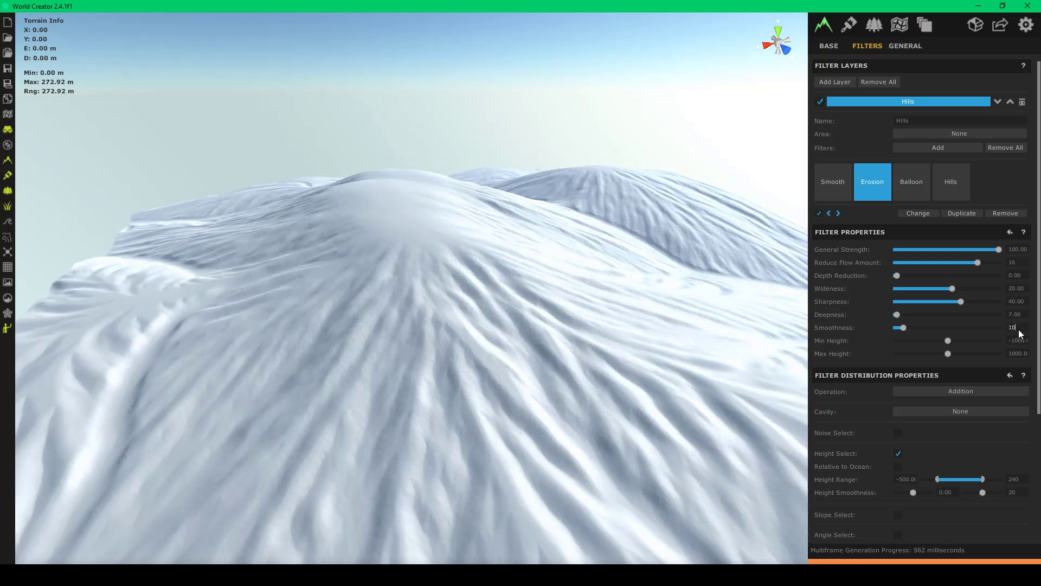
pyautogui.press('BackSpace')
pyautogui.press('BackSpace')
pyautogui.write('62')
pyautogui.press('BackSpace')
pyautogui.press('BackSpace')
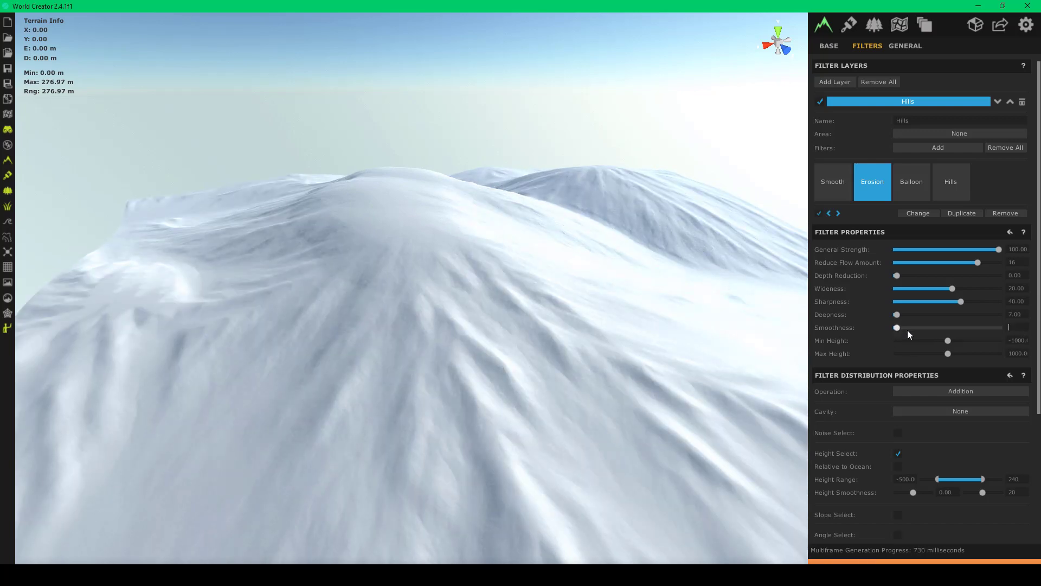
# - Try Smoothness values of 11 and 12 on the Erosion filter and inspect the gullies close up
pyautogui.write('11')
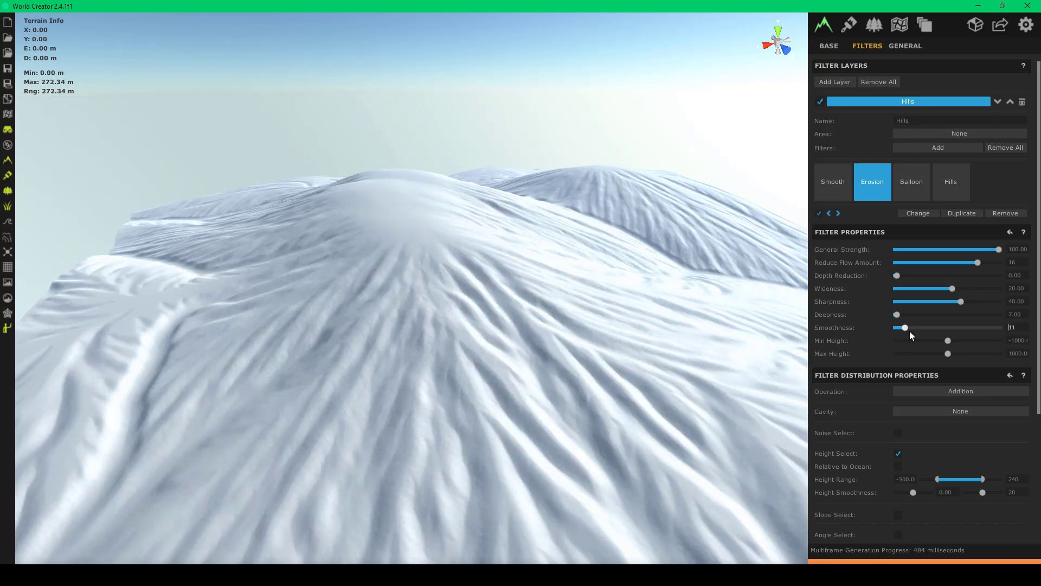
pyautogui.press('BackSpace')
pyautogui.write('2')
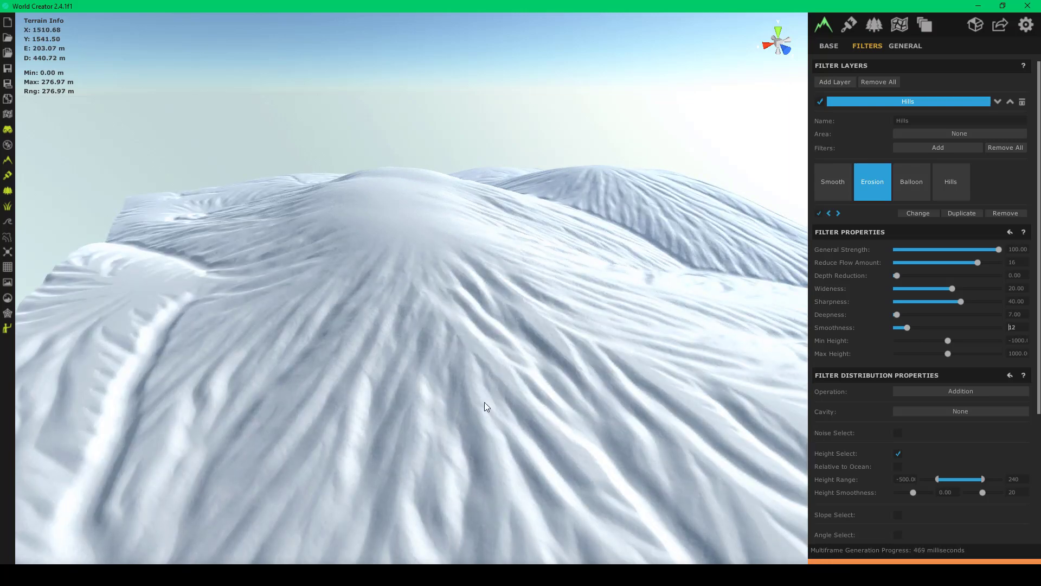
pyautogui.moveTo(484, 402); pyautogui.dragTo(594, 438, button='right')
pyautogui.scroll(-3, 594, 437)
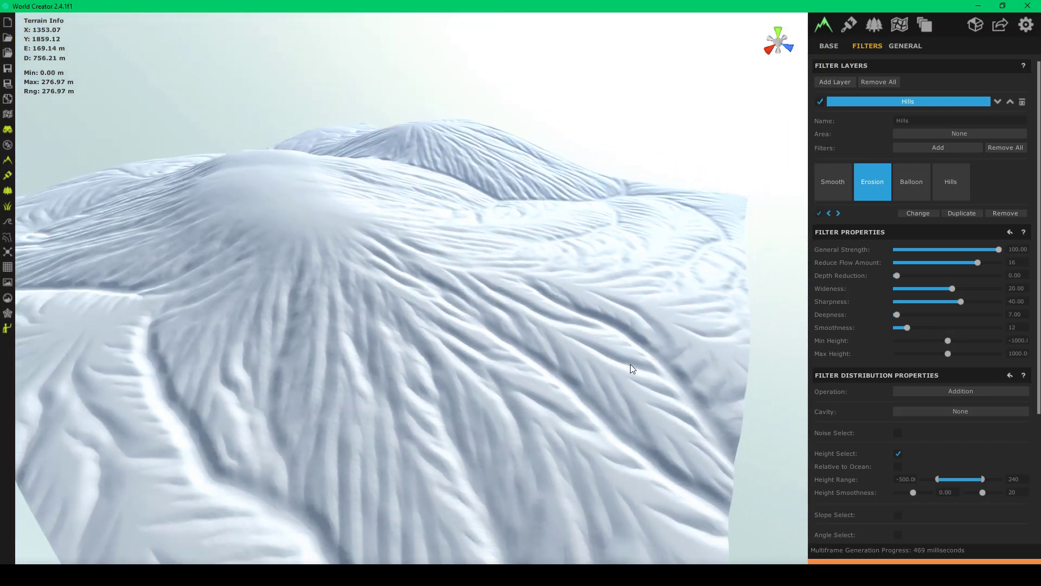
pyautogui.scroll(5, 616, 368)
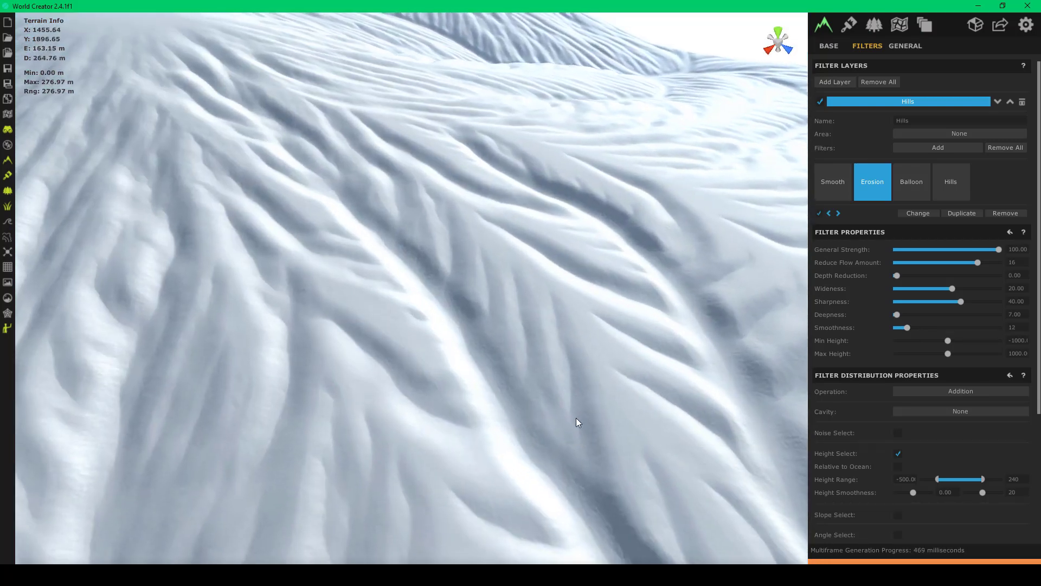
pyautogui.scroll(-5, 576, 421)
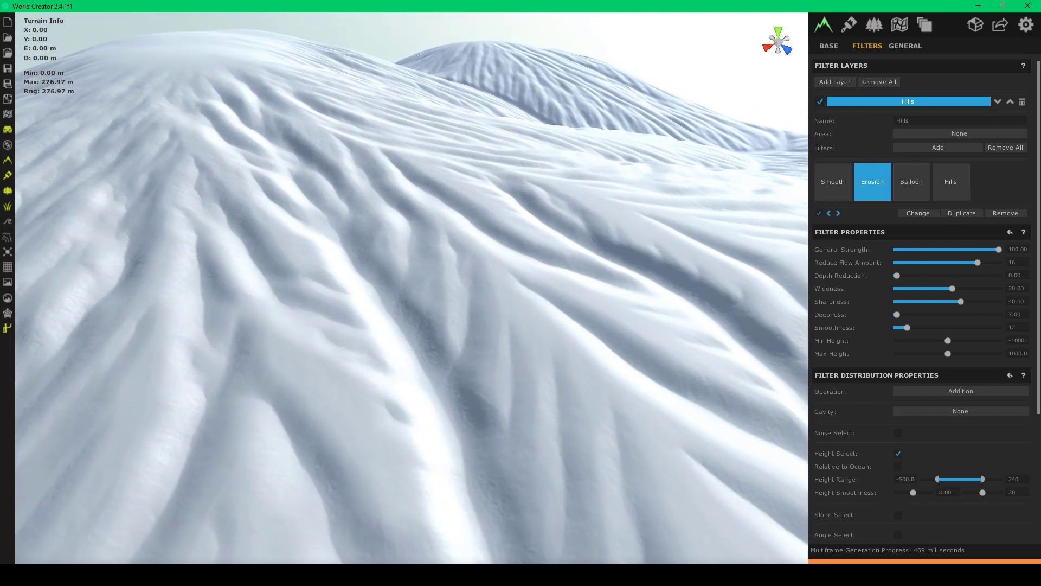
# - Set the Erosion filter's Smoothness to 7 and inspect the eroded hills from several sides
pyautogui.moveTo(909, 329); pyautogui.dragTo(899, 327)
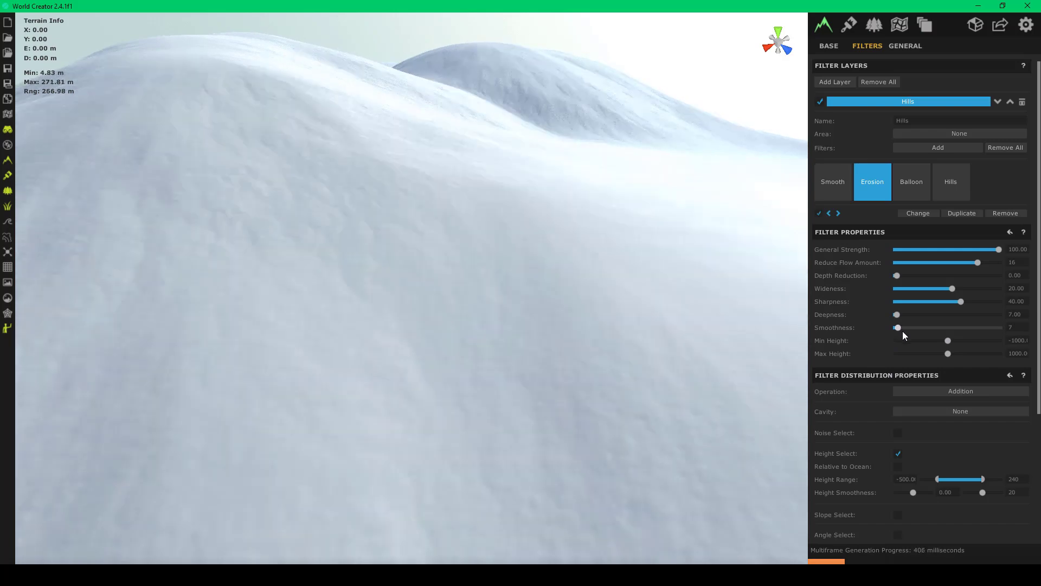
pyautogui.scroll(-8, 415, 246)
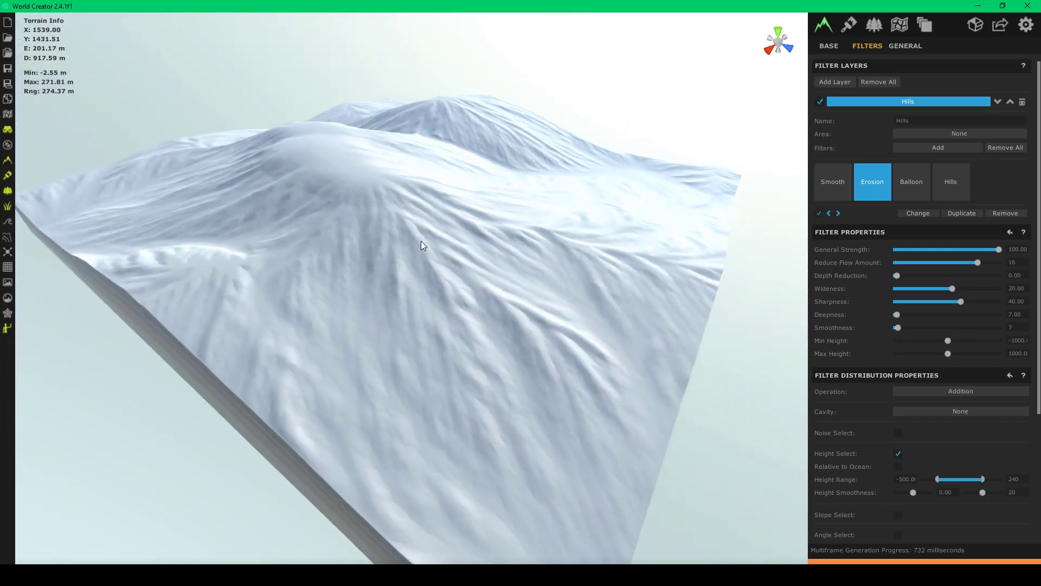
pyautogui.moveTo(421, 241); pyautogui.dragTo(683, 180, button='right')
pyautogui.press('w')
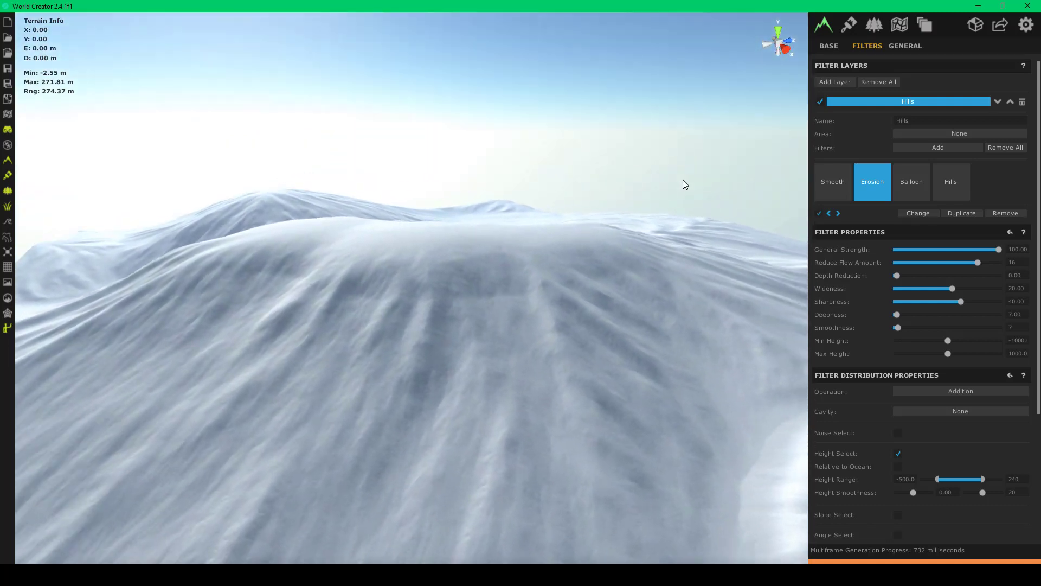
pyautogui.moveTo(560, 333); pyautogui.dragTo(645, 305, button='right')
pyautogui.press('s')
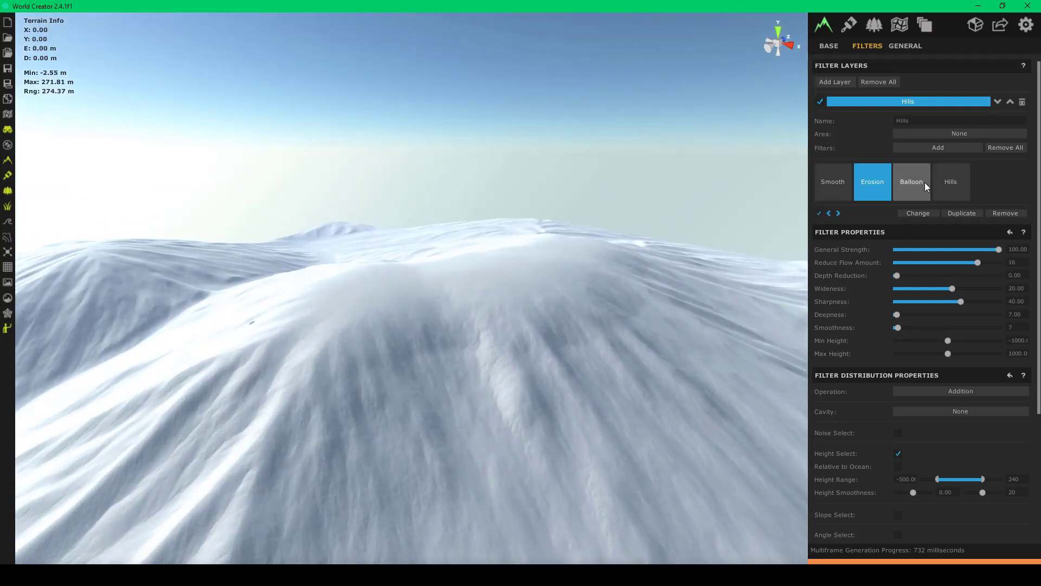
# - Select the Balloon filter, review its settings, and view the hilltop from several angles
pyautogui.click(922, 183)
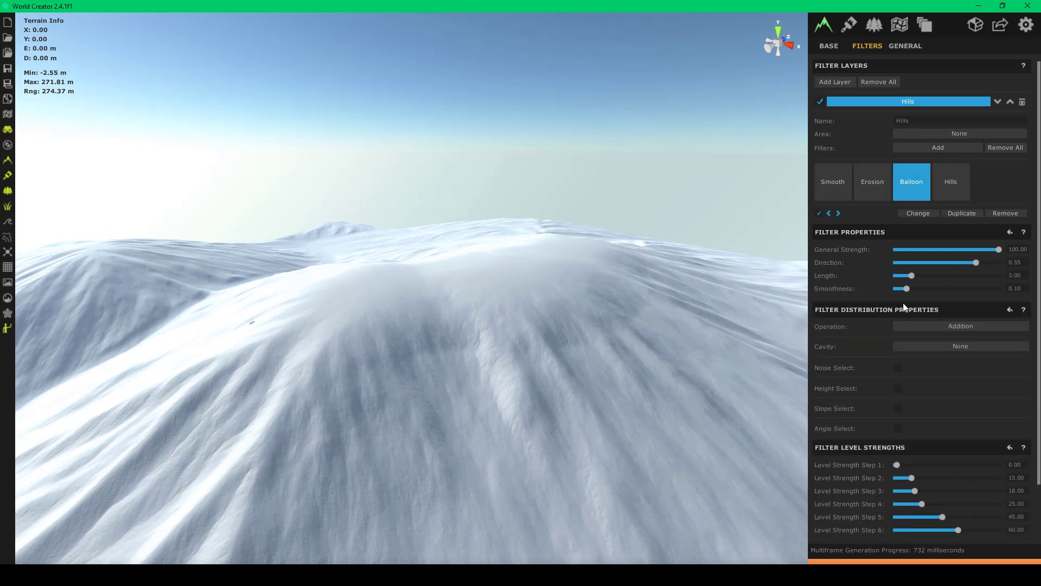
pyautogui.scroll(-2, 894, 406)
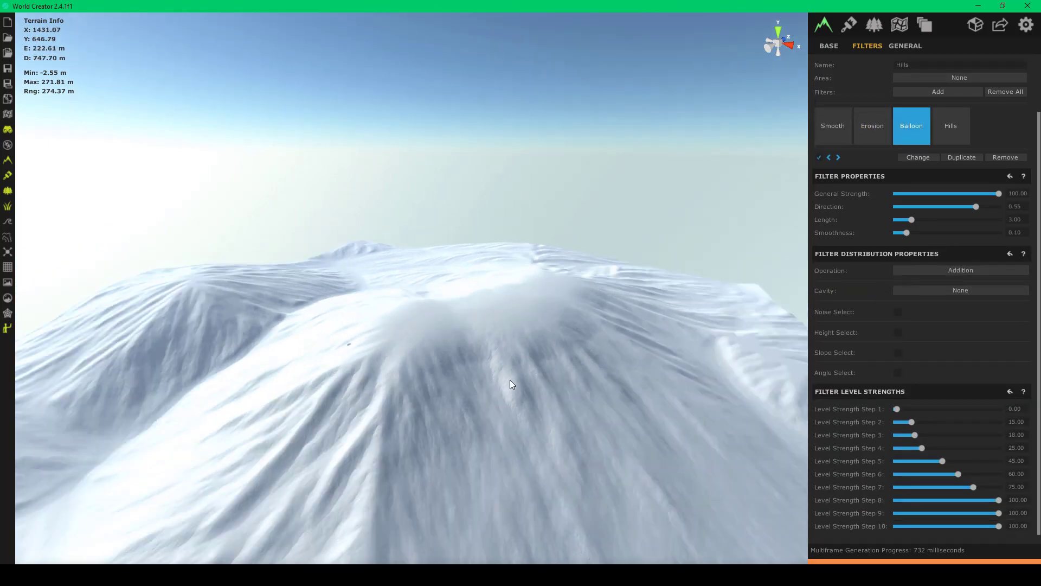
pyautogui.scroll(-3, 510, 380)
pyautogui.moveTo(533, 380); pyautogui.dragTo(457, 405, button='right')
pyautogui.moveTo(431, 413); pyautogui.dragTo(414, 389, button='right')
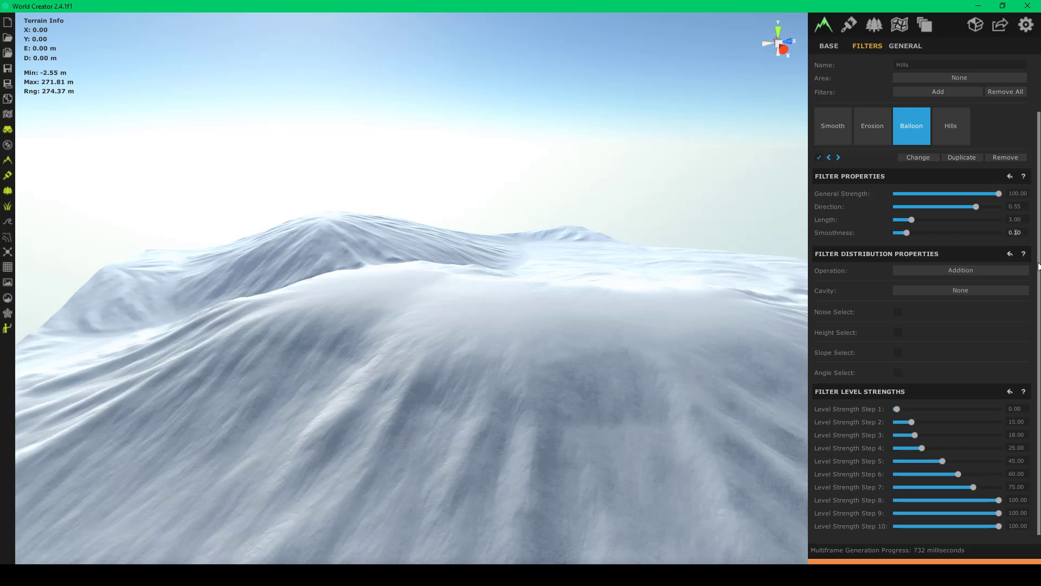
pyautogui.moveTo(447, 314); pyautogui.dragTo(510, 347, button='right')
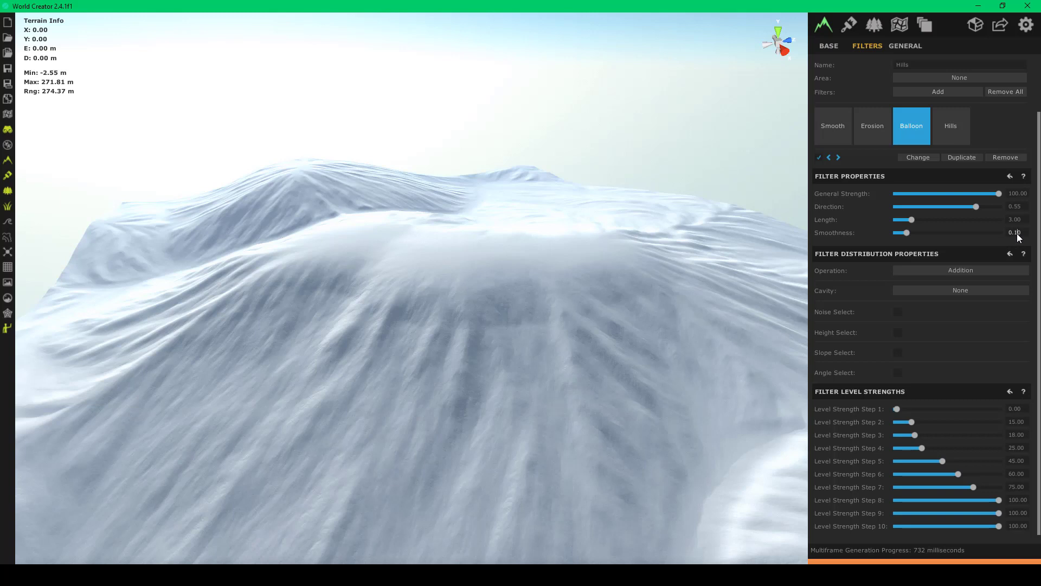
# - Try a Smoothness of 0.20 on the Balloon filter, check the slopes, and return it to 0.10
pyautogui.press('BackSpace')
pyautogui.write('2')
pyautogui.press('Return')
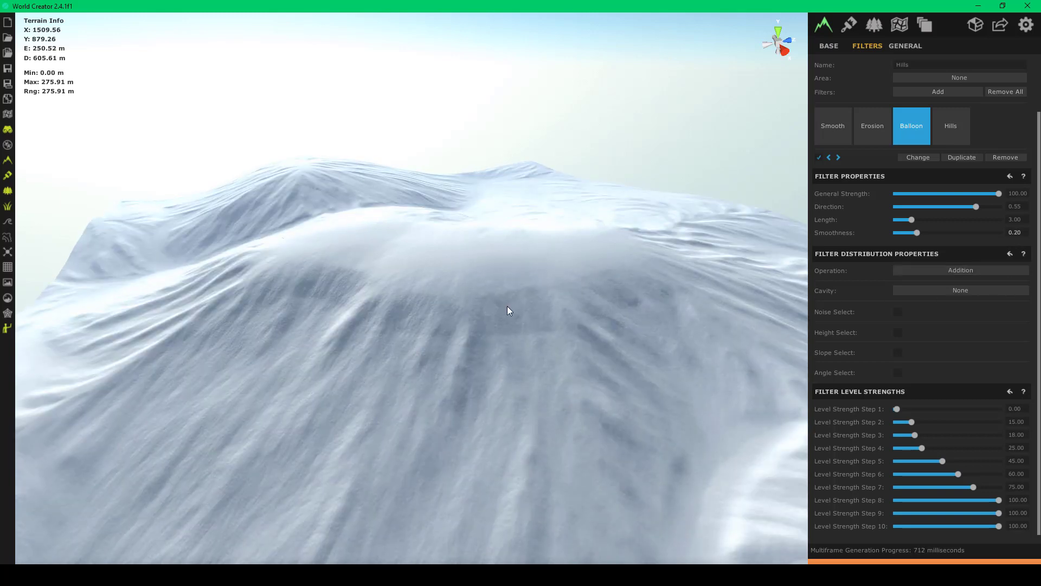
pyautogui.moveTo(508, 307); pyautogui.dragTo(692, 304, button='right')
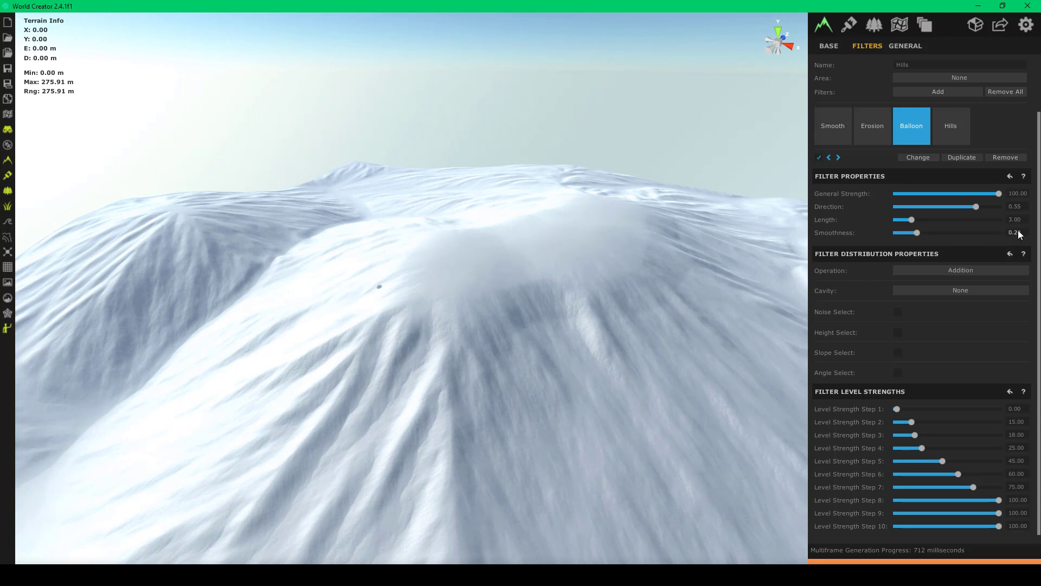
pyautogui.write('10')
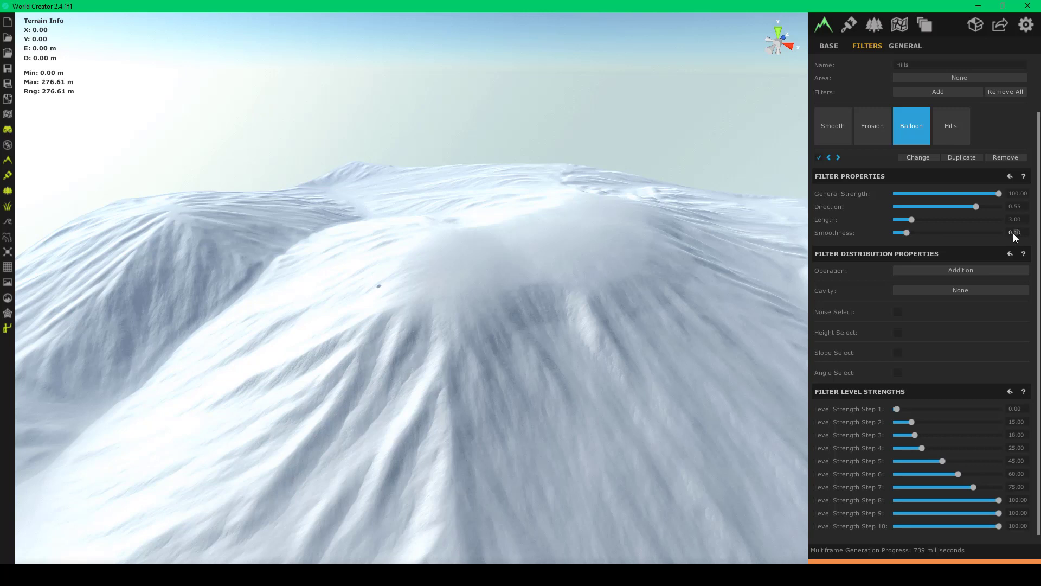
# - Try a Smoothness of 0.50 on the Balloon filter and inspect the slopes from afar and close up
pyautogui.click(1013, 234)
pyautogui.write('0.5')
pyautogui.press('Return')
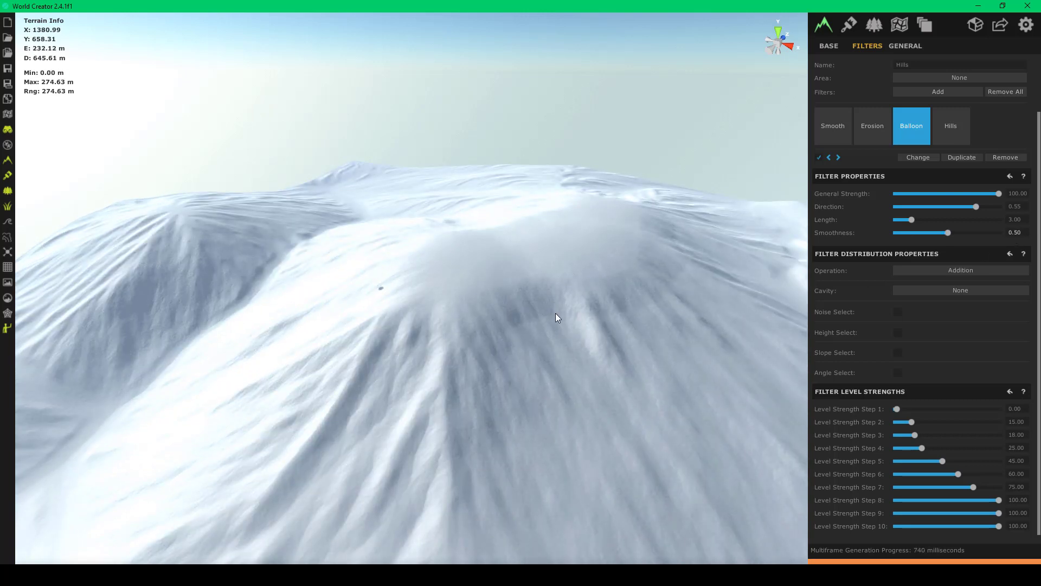
pyautogui.moveTo(556, 314)
pyautogui.mouseDown(button='right')
pyautogui.moveTo(660, 303)
pyautogui.moveTo(620, 333)
pyautogui.moveTo(580, 339)
pyautogui.moveTo(562, 306)
pyautogui.mouseUp(button='right')
pyautogui.press('a')
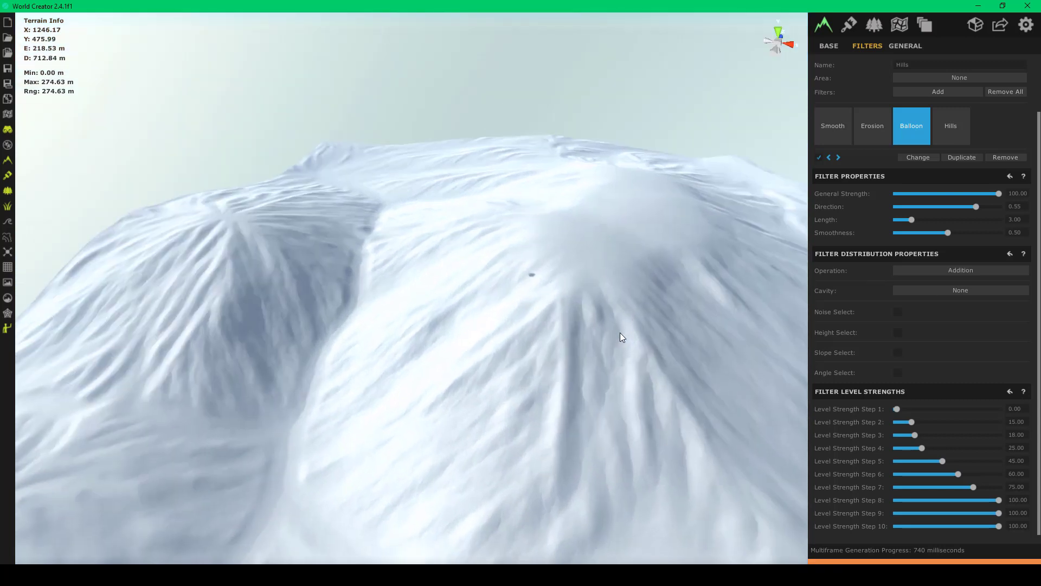
pyautogui.press('w')
pyautogui.press('d')
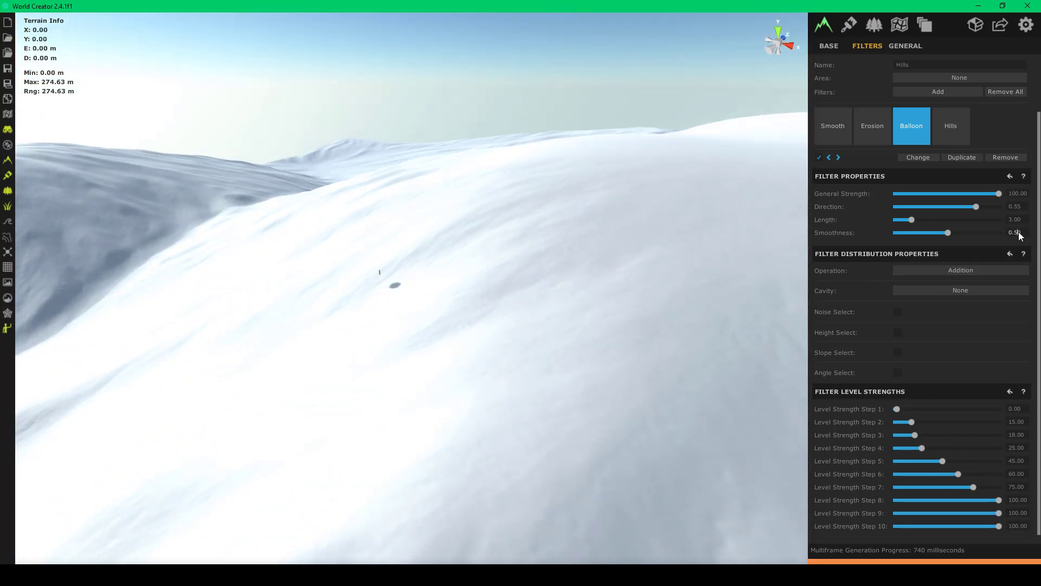
# - Return the Balloon filter's Smoothness to 0.10 and inspect the ground around the human scale figure
pyautogui.write('1')
pyautogui.press('Return')
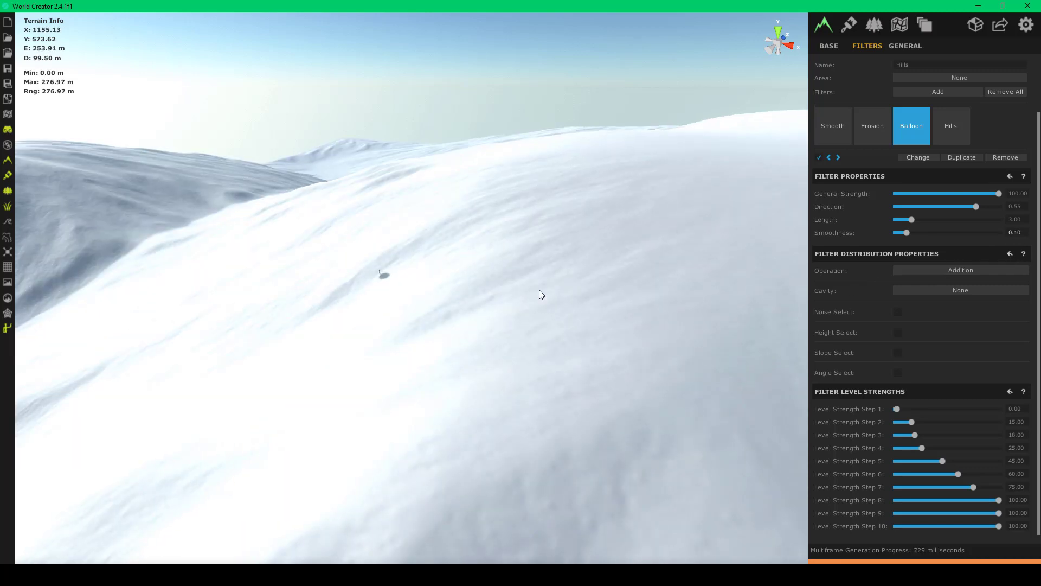
pyautogui.moveTo(581, 295); pyautogui.dragTo(642, 302, button='right')
pyautogui.press('h')
pyautogui.press('w')
pyautogui.scroll(5, 635, 304)
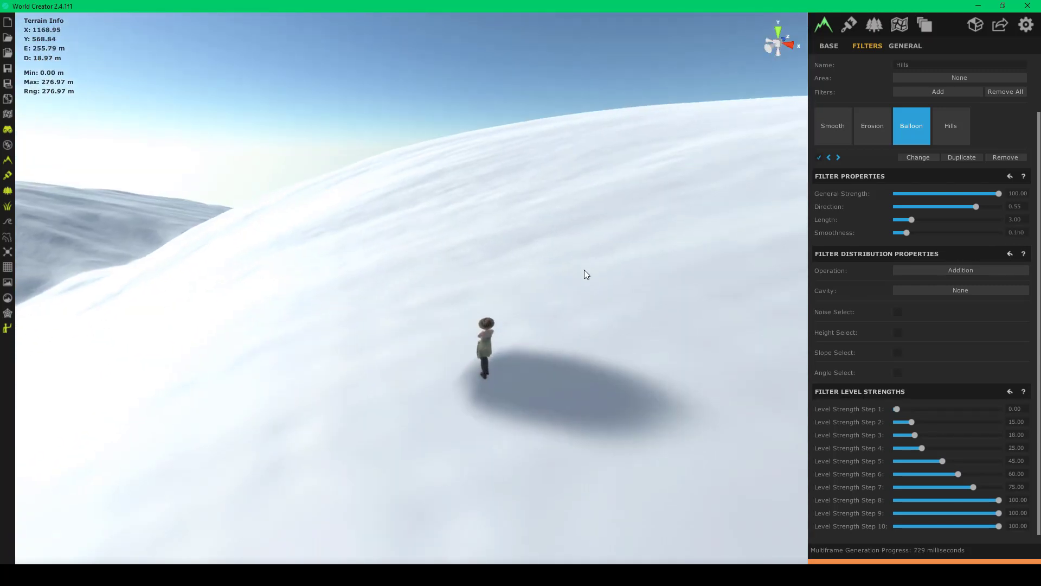
pyautogui.moveTo(516, 366); pyautogui.dragTo(621, 286, button='middle')
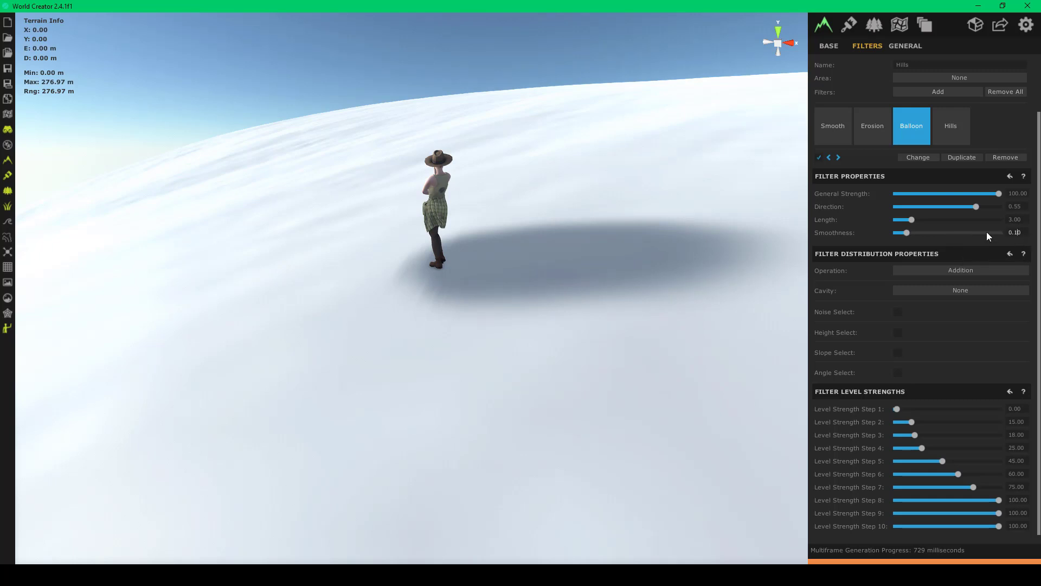
# - Set the Balloon filter's Smoothness to 0.50 and check the surface near the human figure and the surrounding hillside
pyautogui.click(1019, 237)
pyautogui.press('BackSpace')
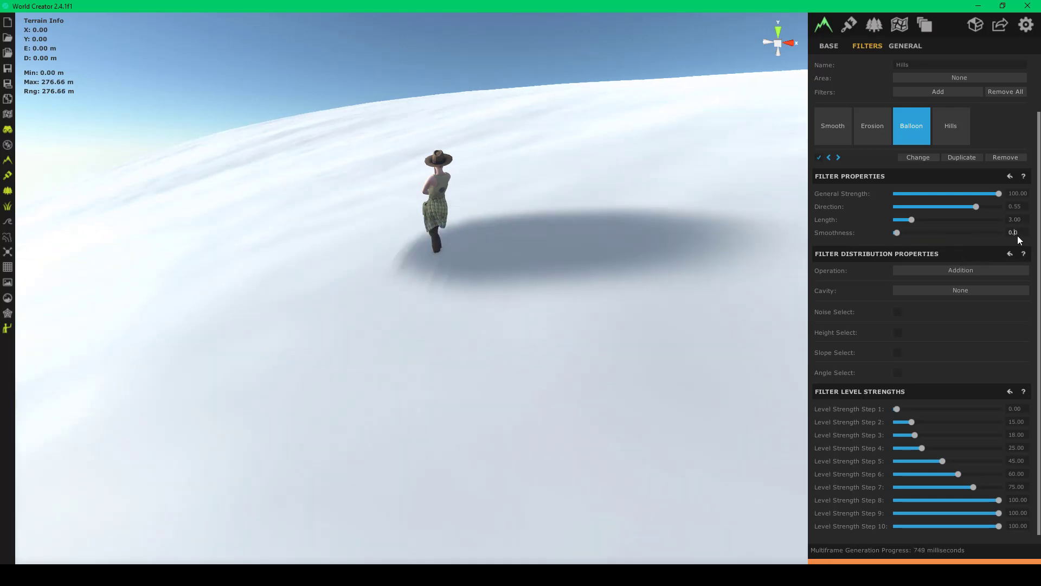
pyautogui.write('5')
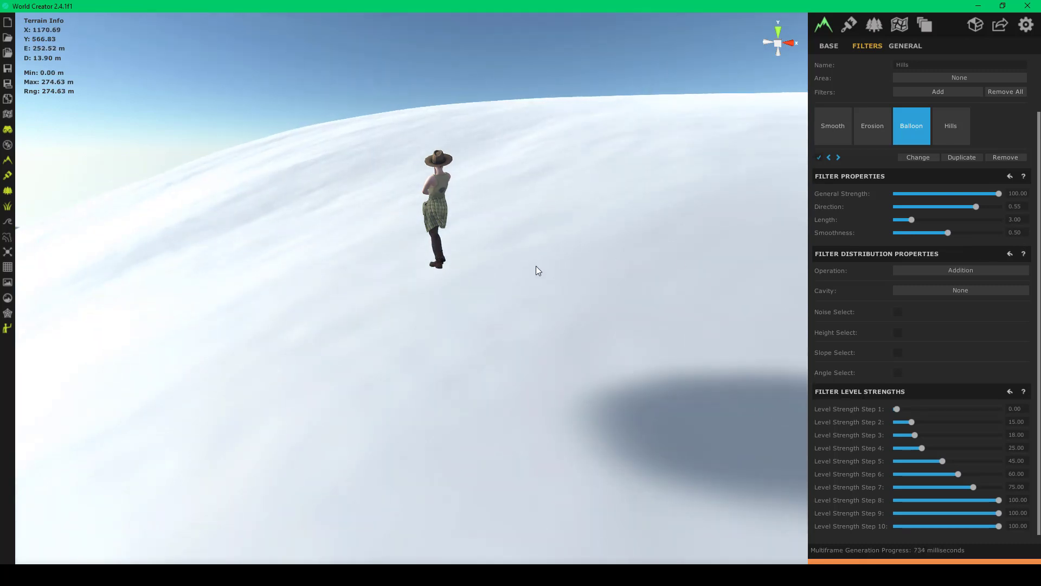
pyautogui.press('w')
pyautogui.moveTo(536, 266); pyautogui.dragTo(551, 220, button='right')
pyautogui.press('s')
pyautogui.scroll(-5, 589, 242)
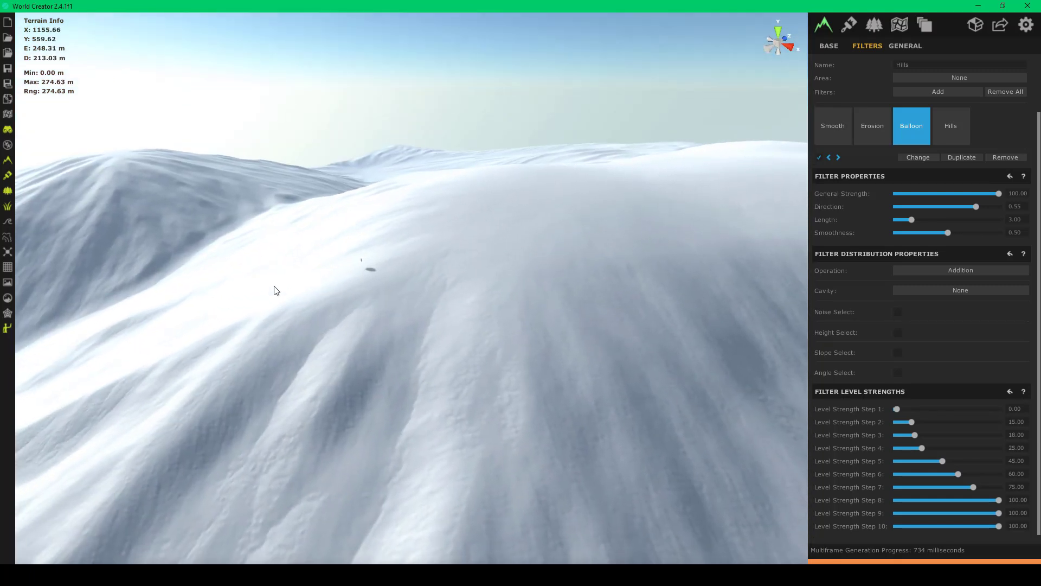
# - Examine the smoothed hilltops, slopes and valleys from all around the terrain, both from afar and near the ground
pyautogui.moveTo(275, 286); pyautogui.dragTo(732, 271, button='right')
pyautogui.scroll(-3, 236, 292)
pyautogui.scroll(1, 288, 292)
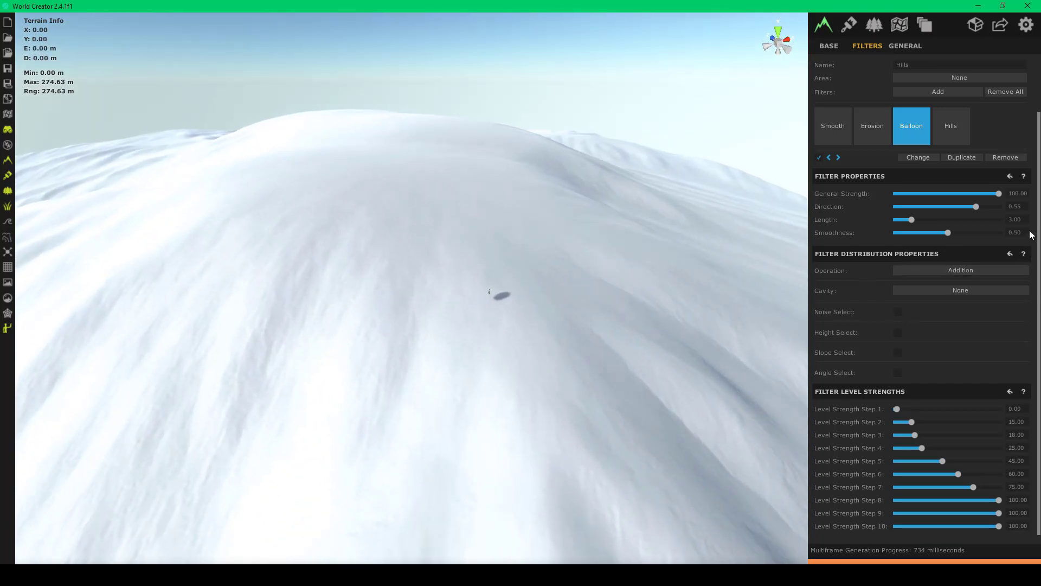
pyautogui.moveTo(676, 256); pyautogui.dragTo(779, 244, button='right')
pyautogui.moveTo(649, 238); pyautogui.dragTo(500, 222, button='right')
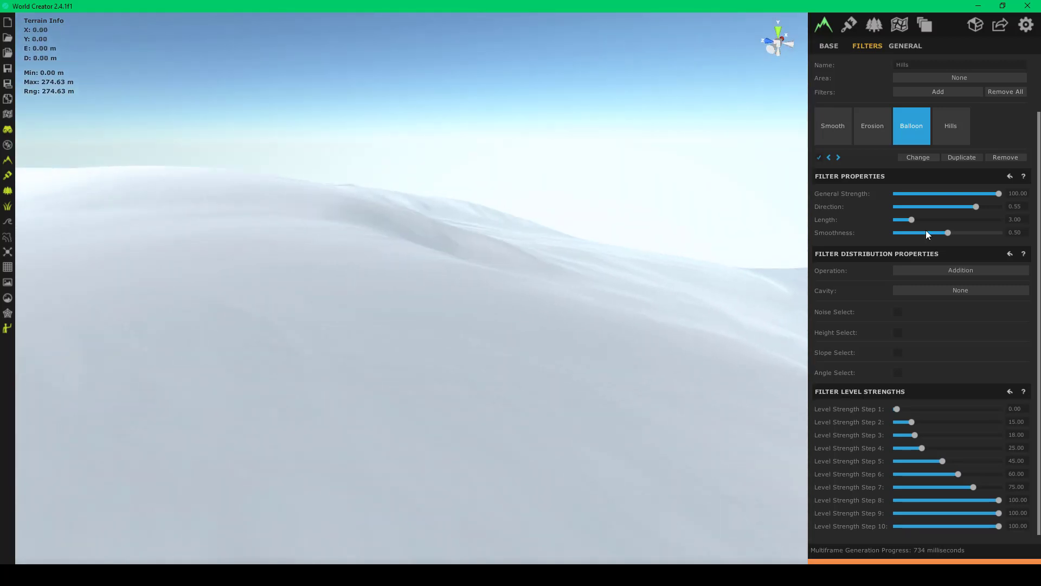
pyautogui.moveTo(589, 230); pyautogui.dragTo(977, 219, button='right')
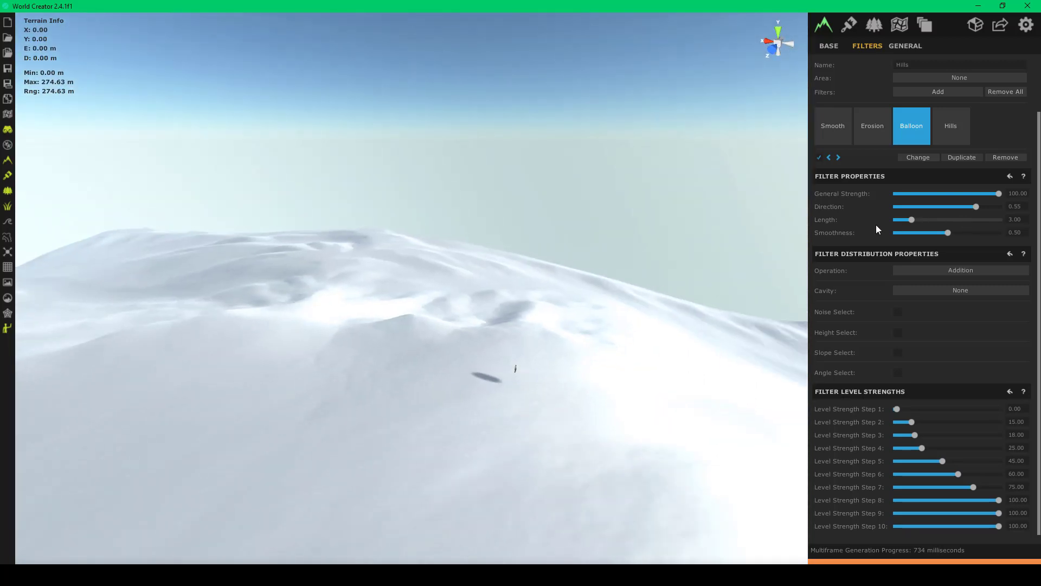
pyautogui.moveTo(876, 224); pyautogui.dragTo(57, 224, button='right')
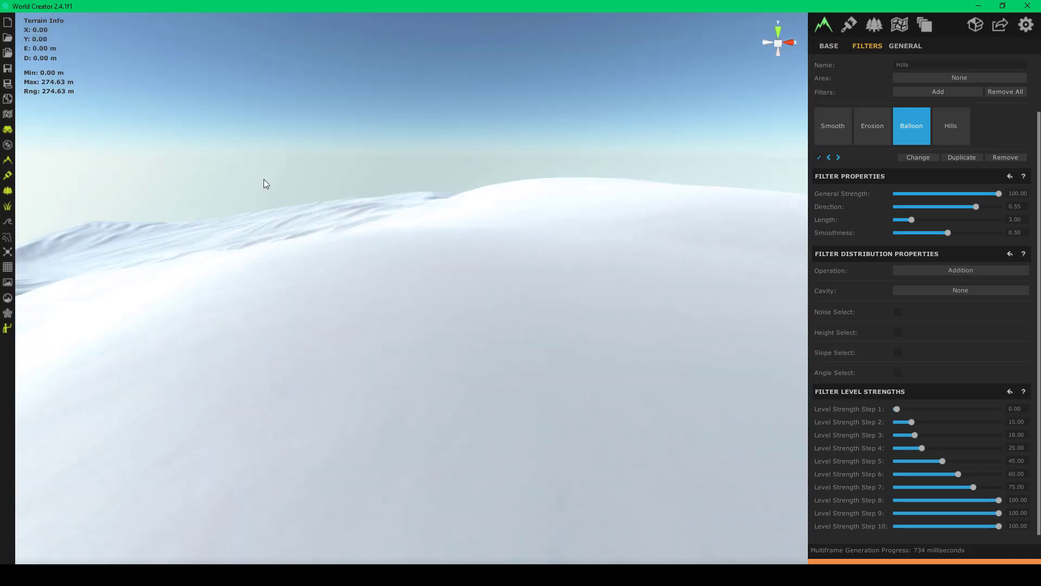
pyautogui.moveTo(265, 184); pyautogui.dragTo(457, 197, button='right')
pyautogui.press('s')
pyautogui.press('w')
pyautogui.press('a')
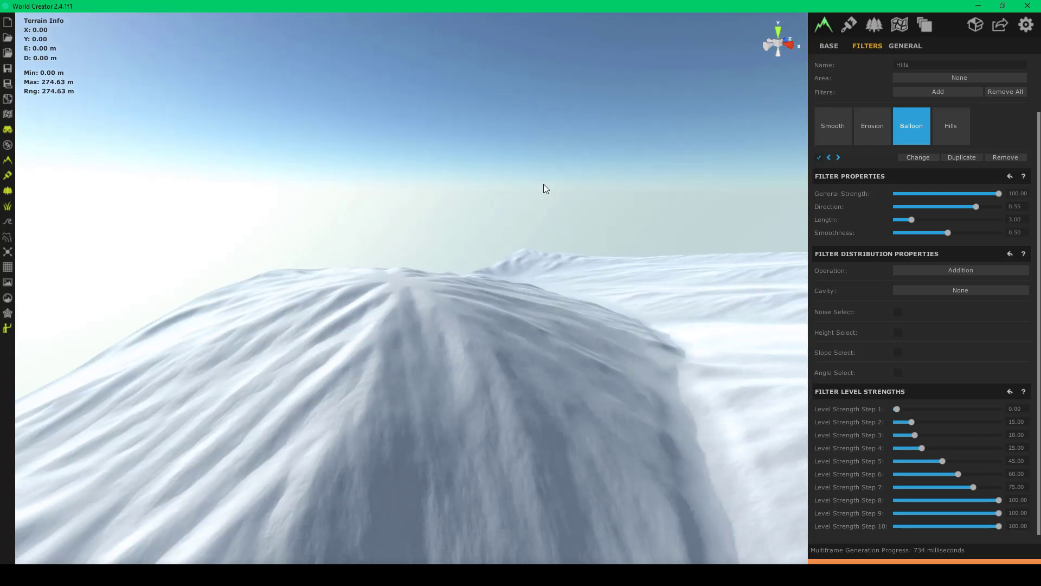
pyautogui.moveTo(544, 189); pyautogui.dragTo(746, 251, button='right')
pyautogui.moveTo(531, 291); pyautogui.dragTo(378, 179, button='right')
pyautogui.press('w')
pyautogui.press('w')
pyautogui.press('w')
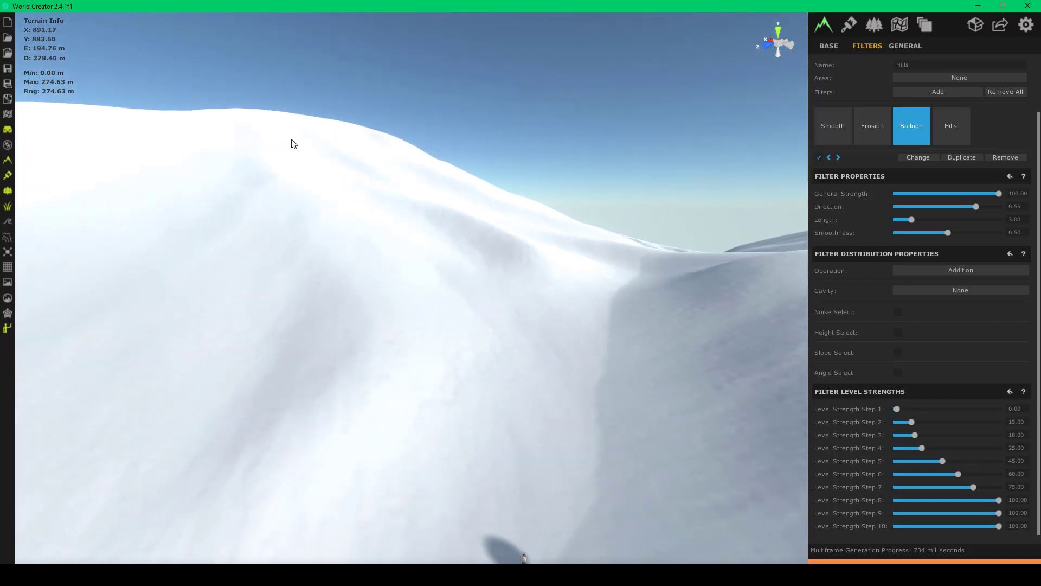
# - Inspect the valley near the human figure, the ridged hillsides and the flow lines radiating from the hilltops
pyautogui.moveTo(293, 143); pyautogui.dragTo(216, 135, button='right')
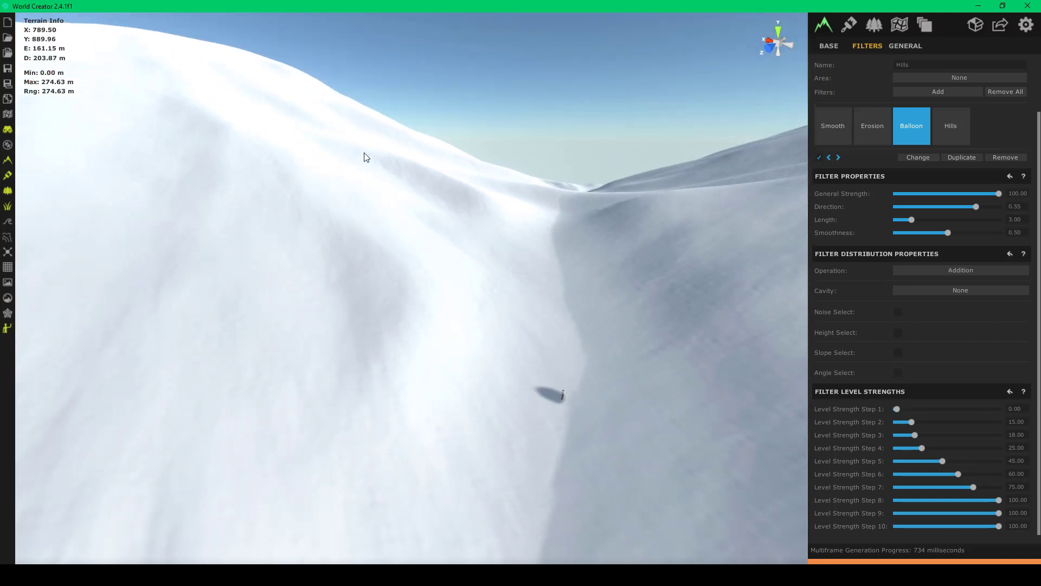
pyautogui.moveTo(455, 239); pyautogui.dragTo(380, 166, button='right')
pyautogui.moveTo(428, 197); pyautogui.dragTo(23, 313, button='right')
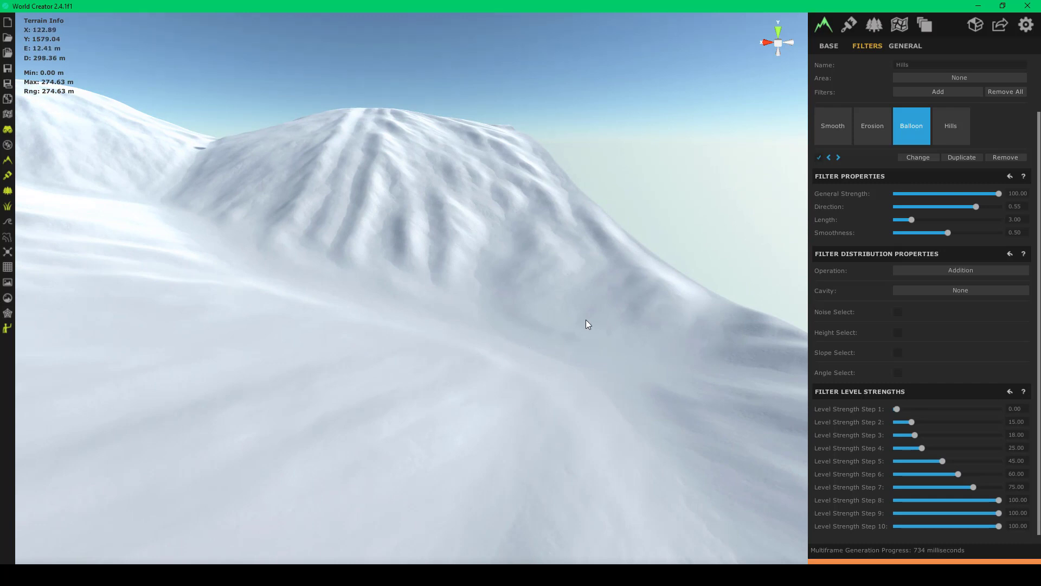
pyautogui.moveTo(586, 324); pyautogui.dragTo(539, 119, button='right')
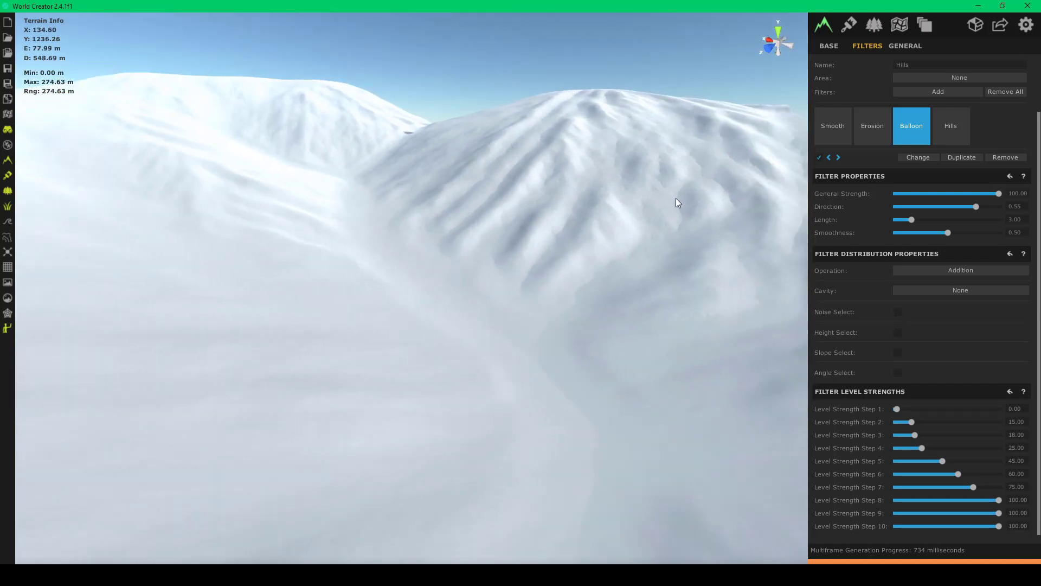
pyautogui.moveTo(676, 202); pyautogui.dragTo(485, 179, button='right')
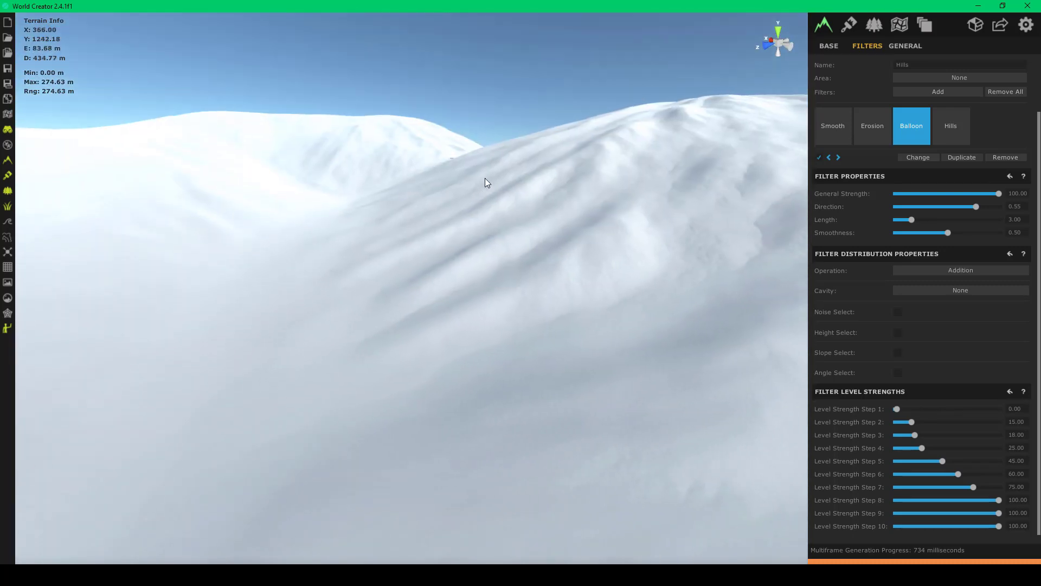
pyautogui.moveTo(461, 288); pyautogui.dragTo(533, 291, button='right')
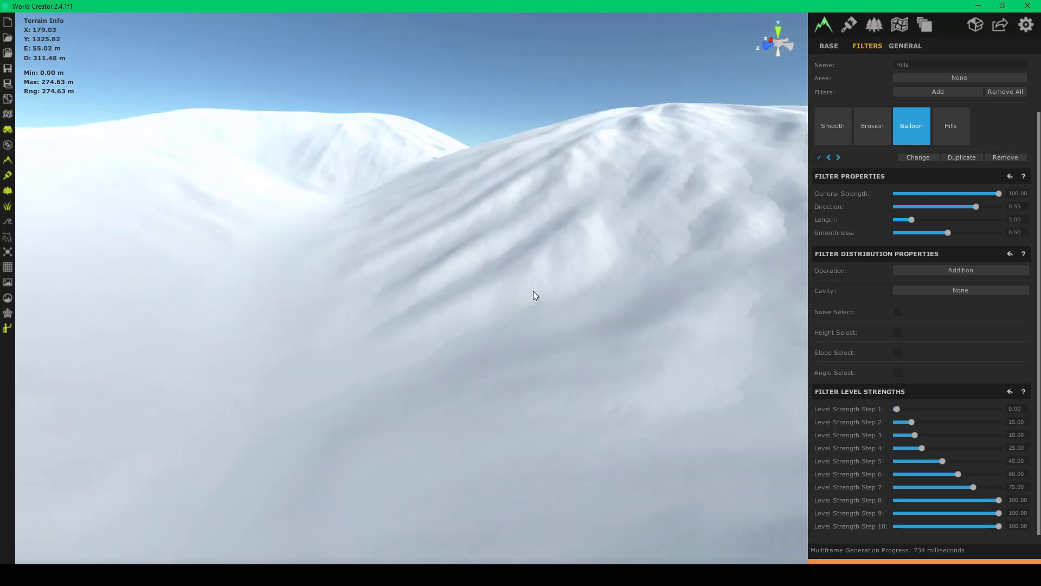
pyautogui.moveTo(527, 240); pyautogui.dragTo(472, 225, button='right')
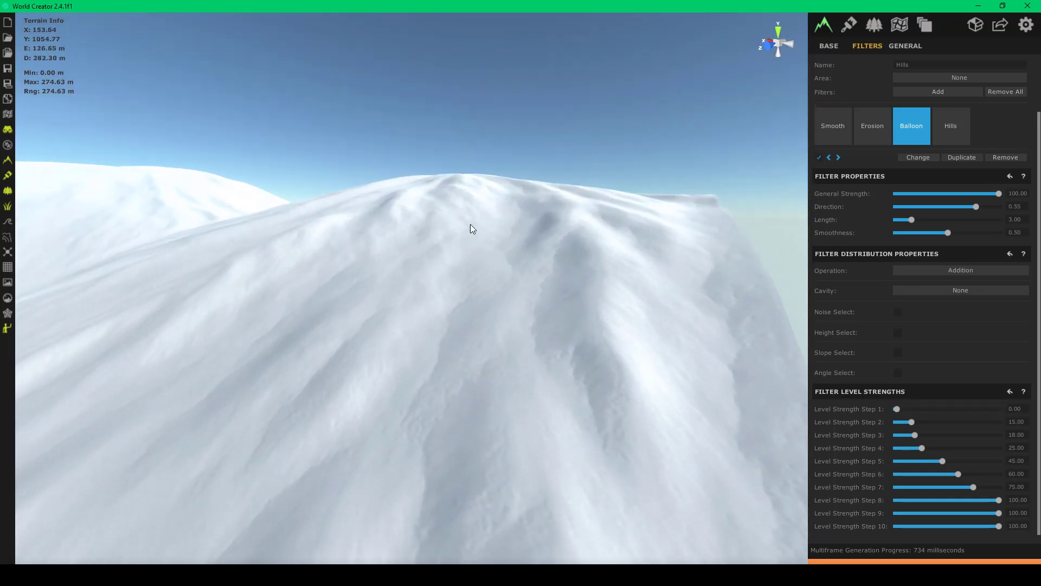
pyautogui.moveTo(501, 193); pyautogui.dragTo(250, 266, button='right')
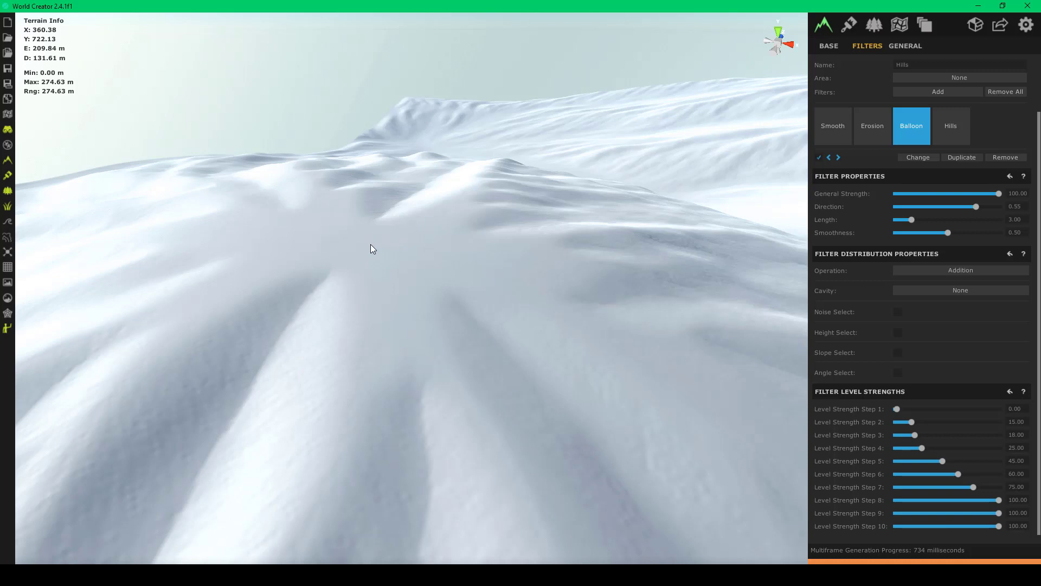
pyautogui.moveTo(371, 249); pyautogui.dragTo(557, 237, button='right')
pyautogui.scroll(-4, 556, 233)
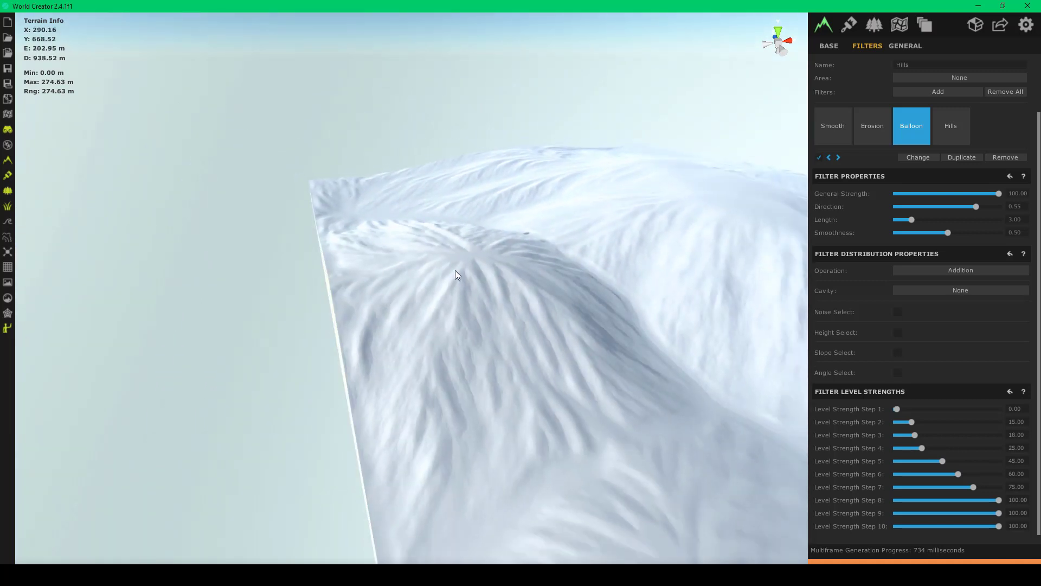
pyautogui.moveTo(454, 270); pyautogui.dragTo(379, 304, button='right')
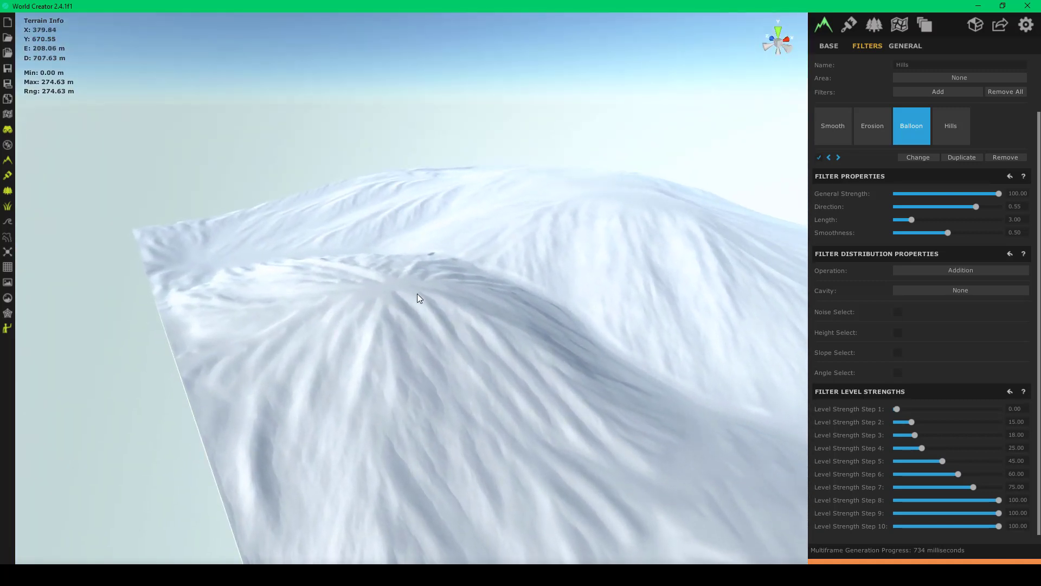
pyautogui.scroll(6, 418, 294)
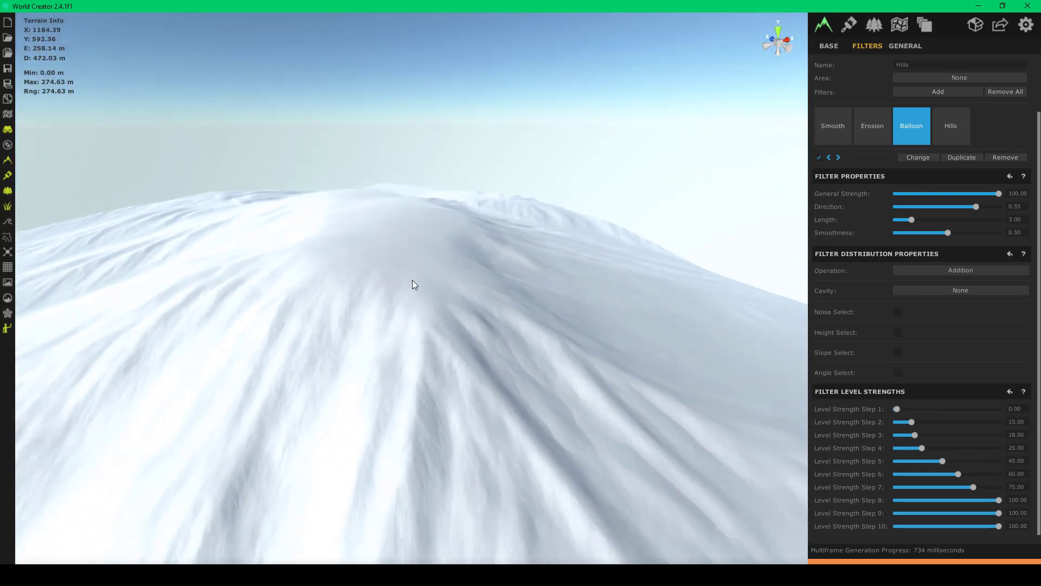
pyautogui.moveTo(414, 284); pyautogui.dragTo(216, 319, button='right')
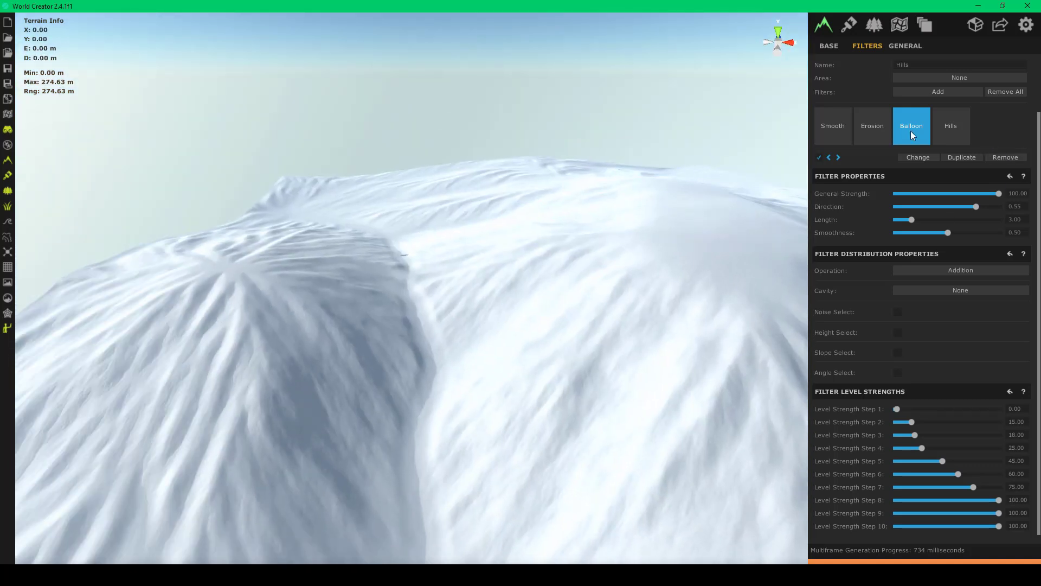
# - Try an upper Height Range limit of 210 on the Erosion filter and inspect the eroded hilltop
pyautogui.click(876, 124)
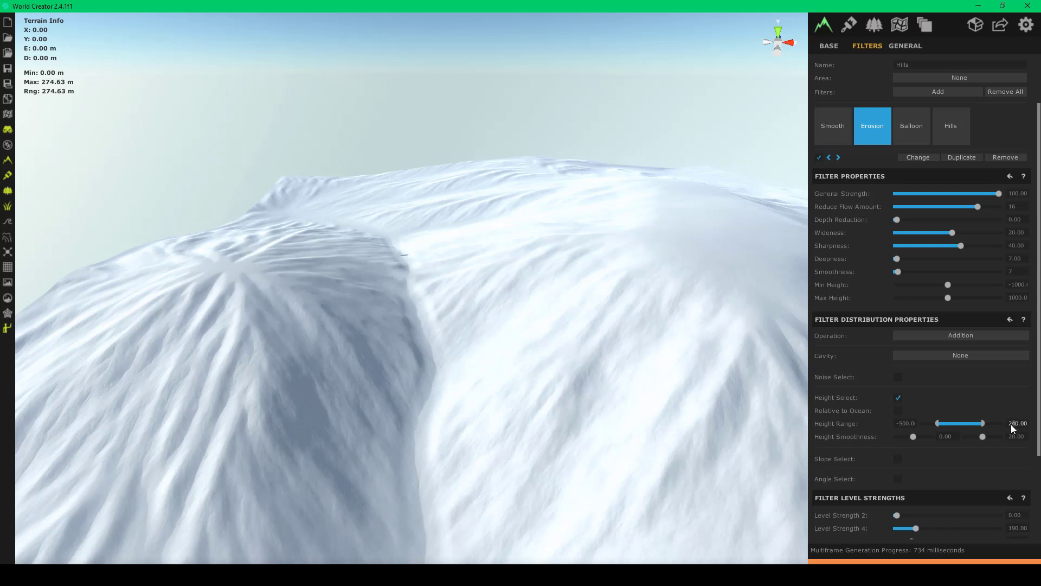
pyautogui.press('Delete')
pyautogui.write('1')
pyautogui.press('Return')
pyautogui.moveTo(458, 361); pyautogui.dragTo(607, 364, button='right')
pyautogui.moveTo(649, 323); pyautogui.dragTo(254, 297, button='right')
pyautogui.moveTo(255, 216); pyautogui.dragTo(371, 189, button='right')
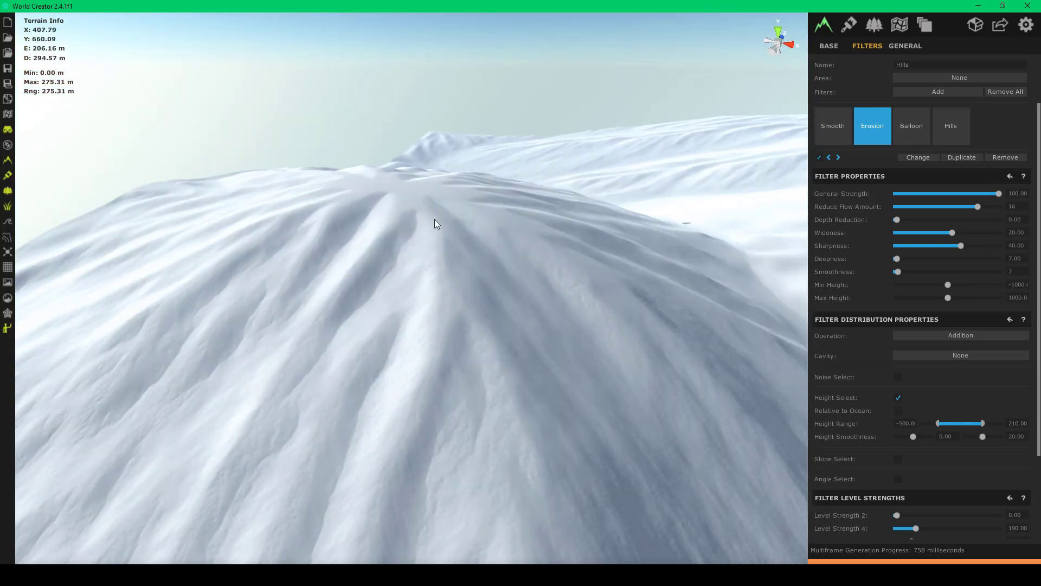
pyautogui.moveTo(435, 219); pyautogui.dragTo(432, 311, button='right')
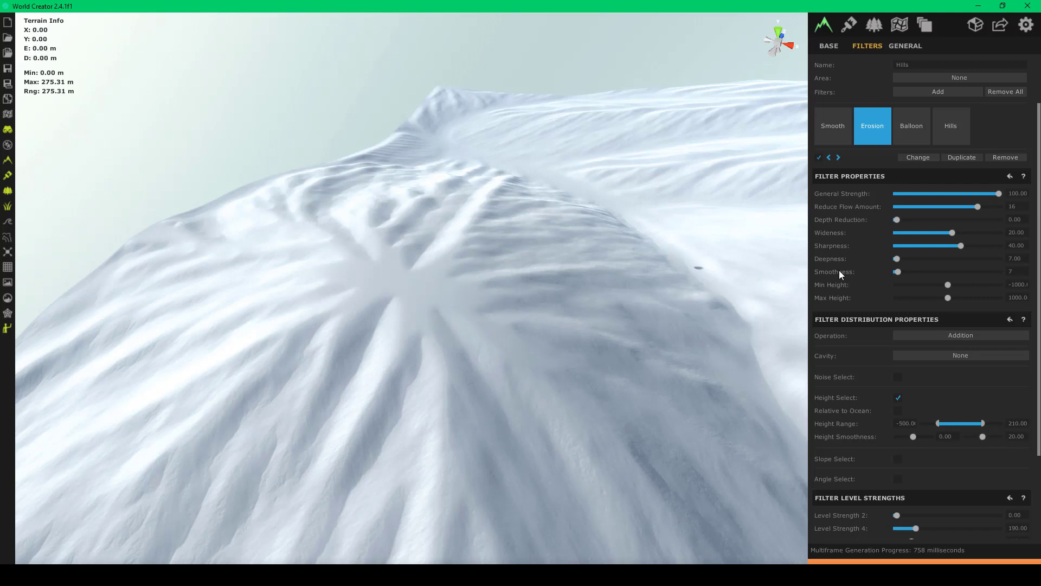
# - Set the Erosion filter's upper Height Range limit to 240 and check the ridges around the hilltops
pyautogui.moveTo(619, 297); pyautogui.dragTo(977, 190, button='right')
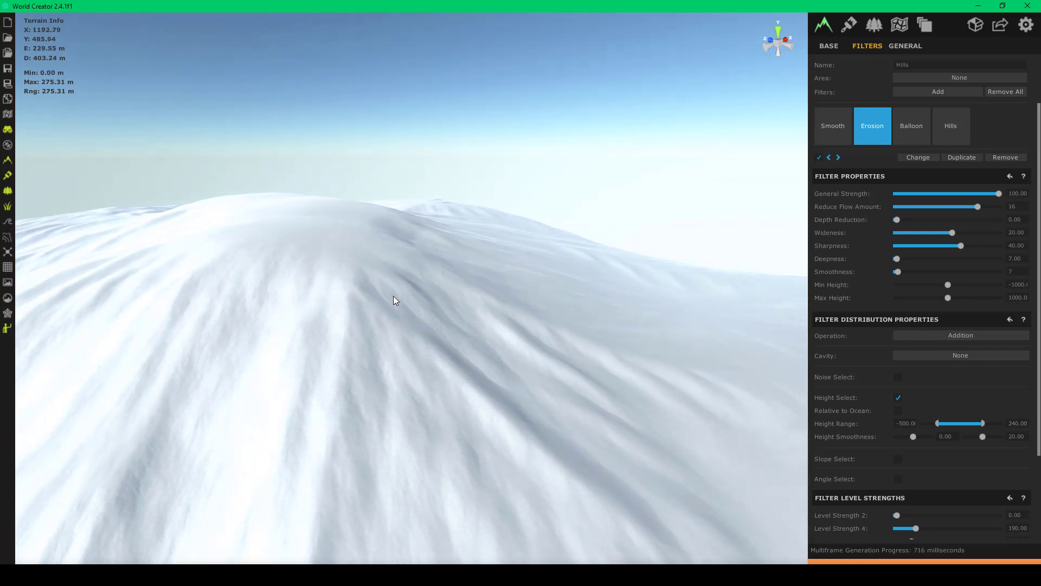
pyautogui.moveTo(395, 298); pyautogui.dragTo(134, 332)
pyautogui.press('w')
pyautogui.moveTo(132, 329); pyautogui.dragTo(191, 285, button='right')
pyautogui.moveTo(191, 286); pyautogui.dragTo(303, 325)
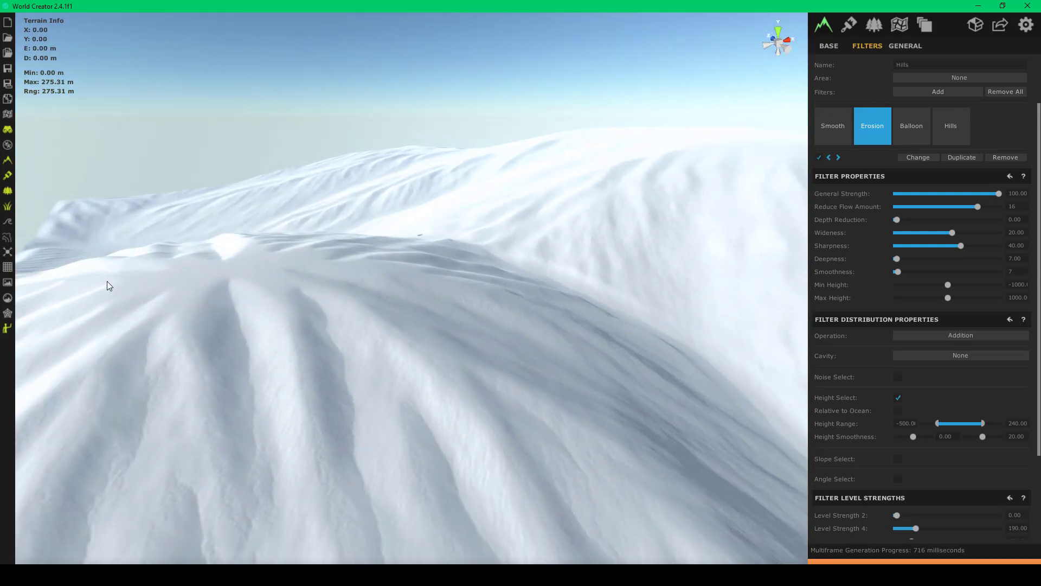
# - Enable the Custom Base Shape in the terrain's base settings and open its control points for editing
pyautogui.click(825, 46)
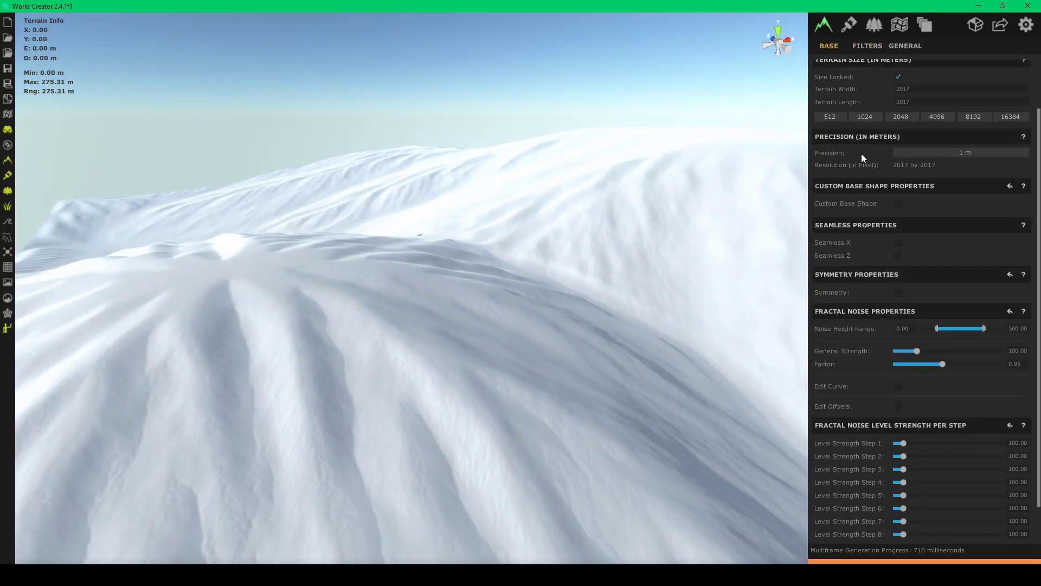
pyautogui.scroll(-1, 907, 233)
pyautogui.scroll(3, 909, 252)
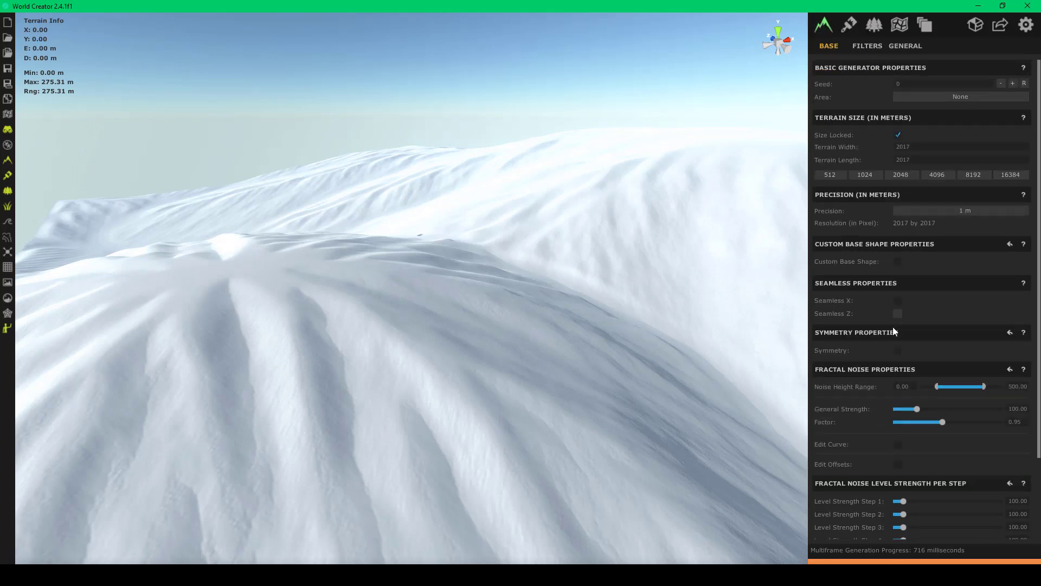
pyautogui.scroll(-3, 921, 380)
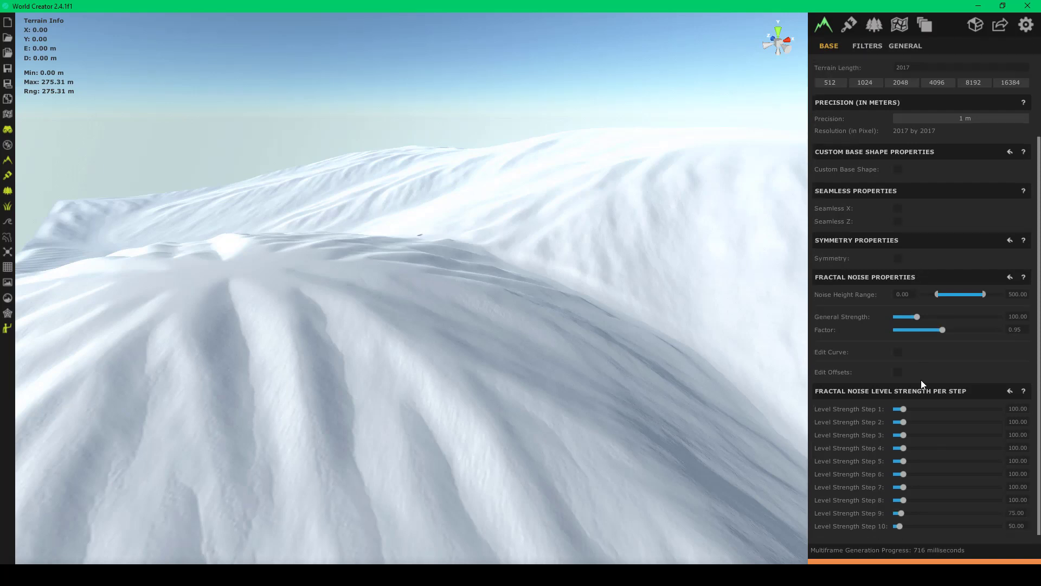
pyautogui.scroll(3, 925, 379)
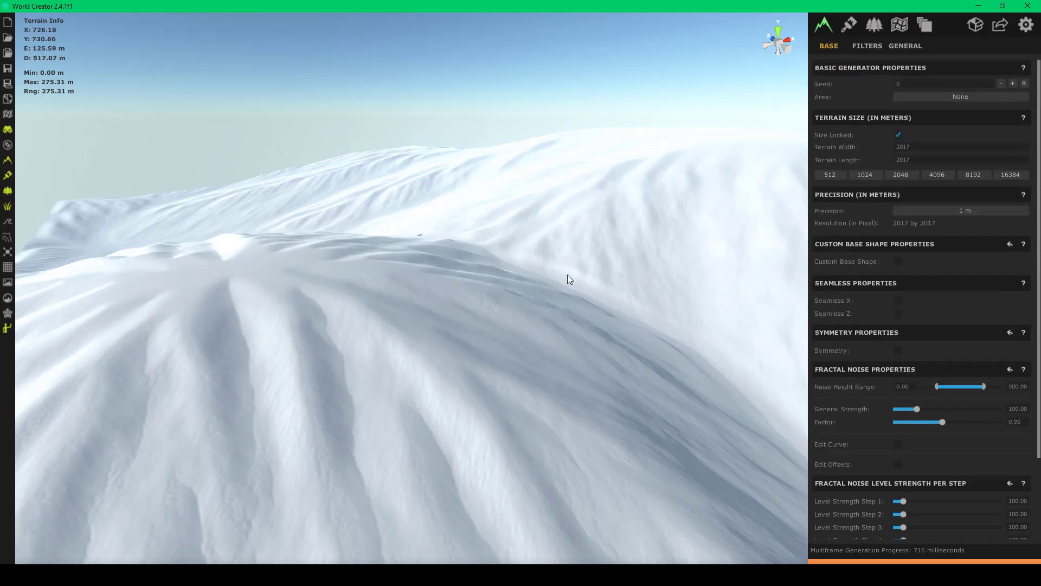
pyautogui.scroll(5, 568, 275)
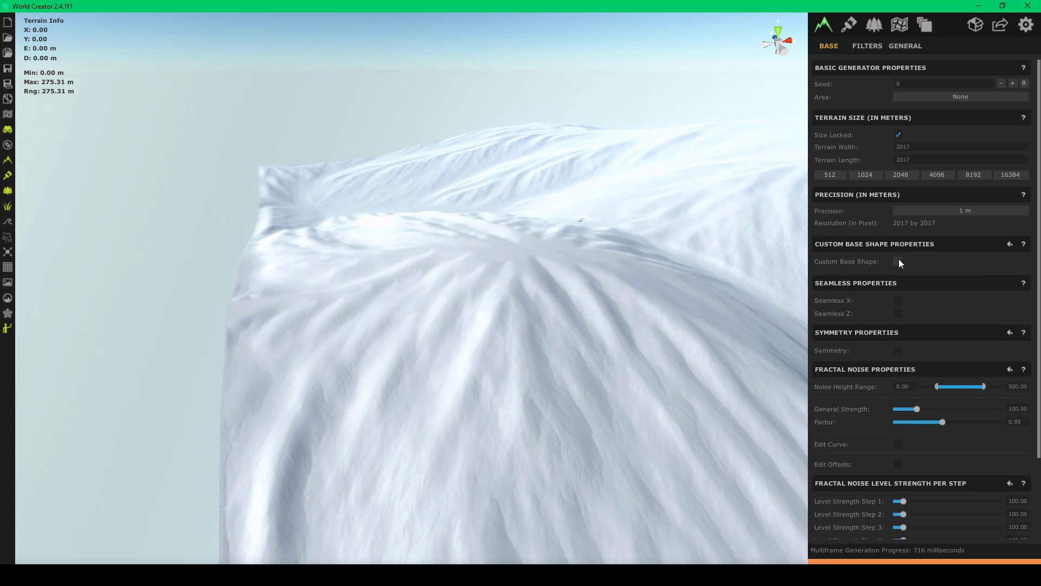
pyautogui.click(899, 261)
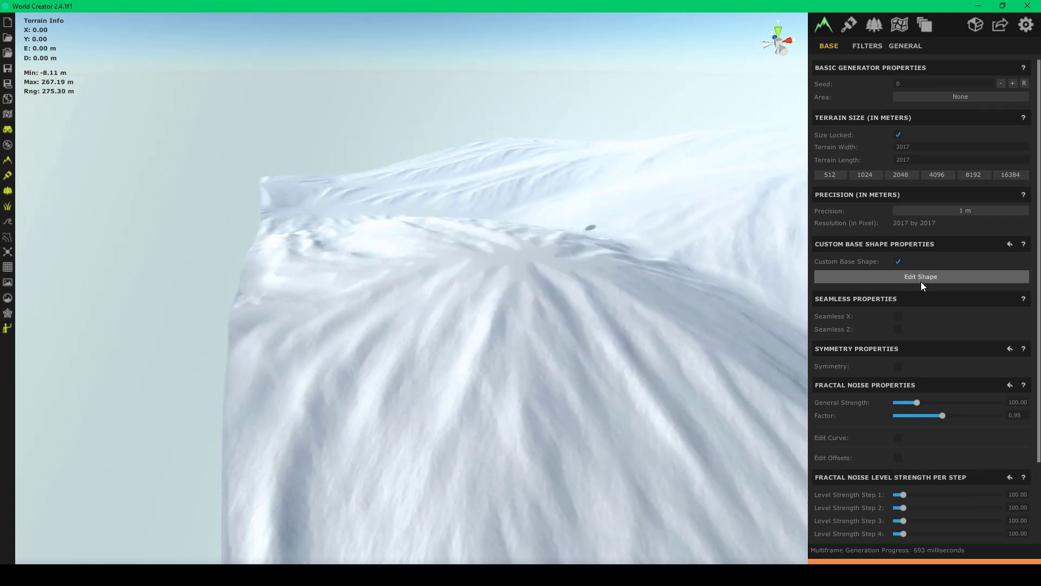
pyautogui.click(921, 279)
pyautogui.moveTo(442, 290); pyautogui.dragTo(383, 300, button='right')
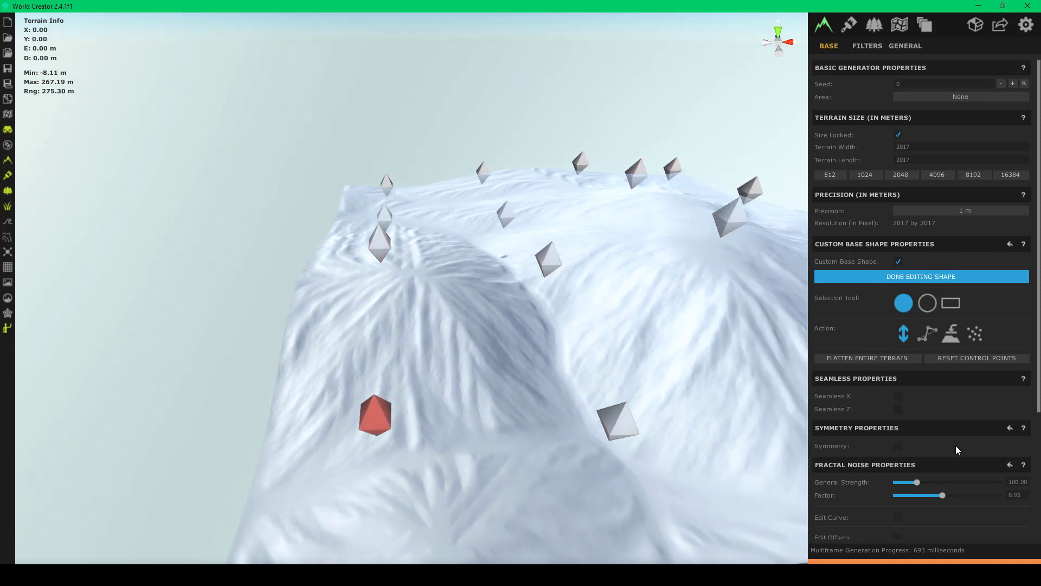
# - Examine how the base shape's control points are spread over the hills and review the fractal noise level strengths
pyautogui.scroll(-3, 957, 449)
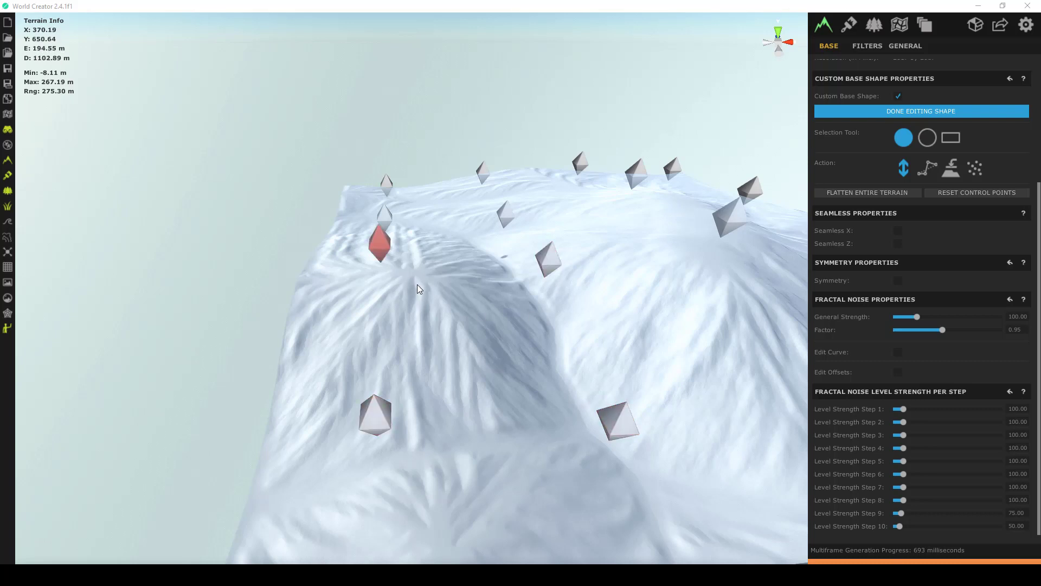
pyautogui.scroll(-3, 507, 326)
pyautogui.moveTo(417, 284); pyautogui.dragTo(356, 258, button='right')
pyautogui.scroll(3, 476, 237)
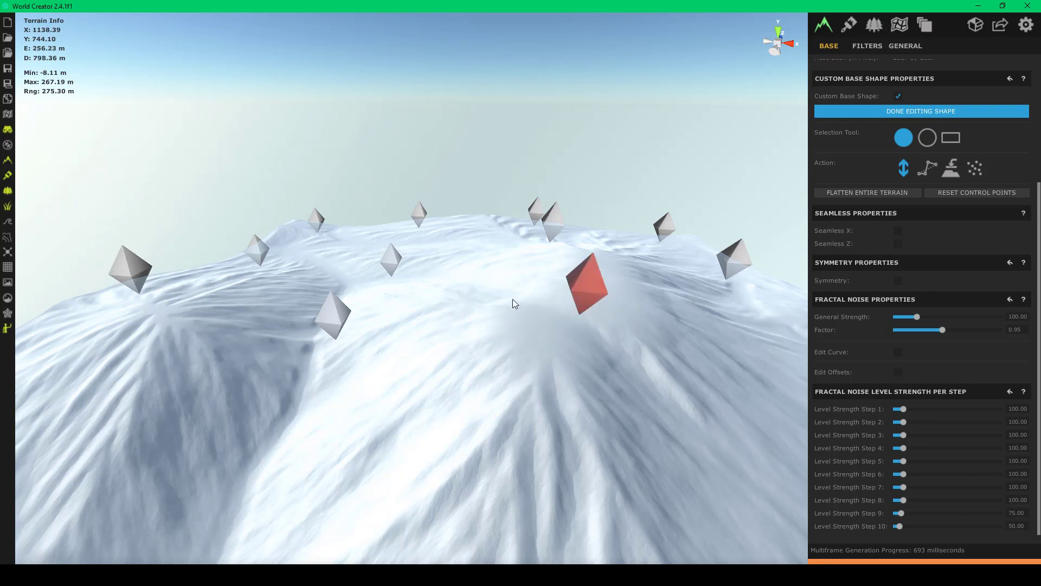
pyautogui.moveTo(514, 300); pyautogui.dragTo(409, 279, button='right')
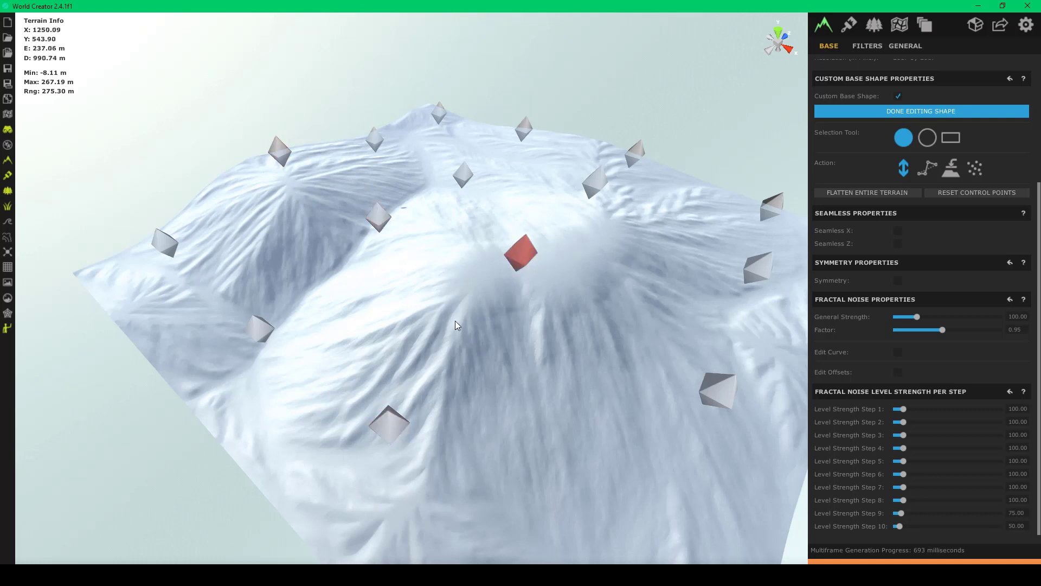
pyautogui.moveTo(455, 321); pyautogui.dragTo(371, 177, button='right')
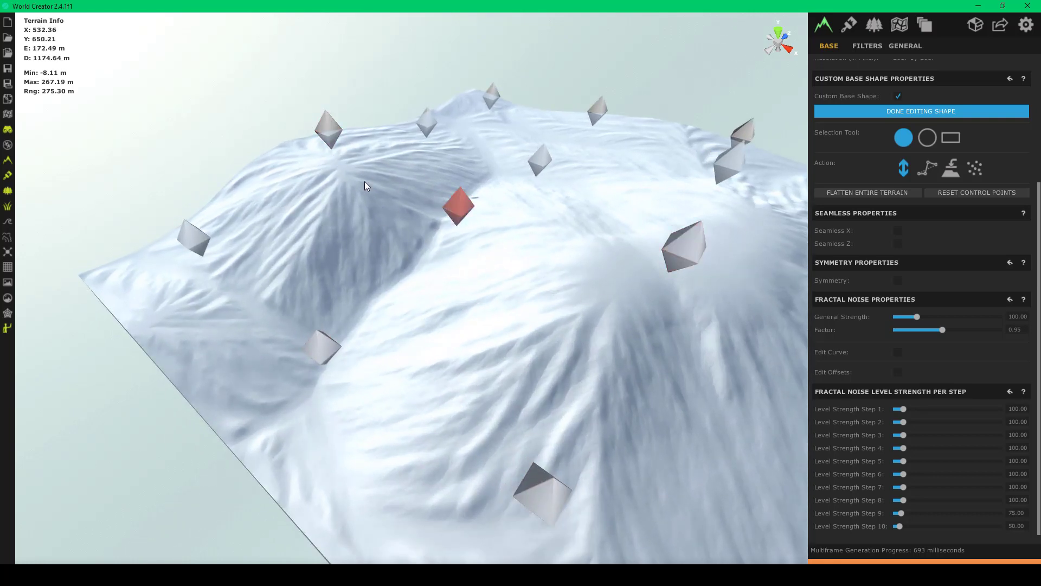
pyautogui.moveTo(268, 363); pyautogui.dragTo(558, 355, button='right')
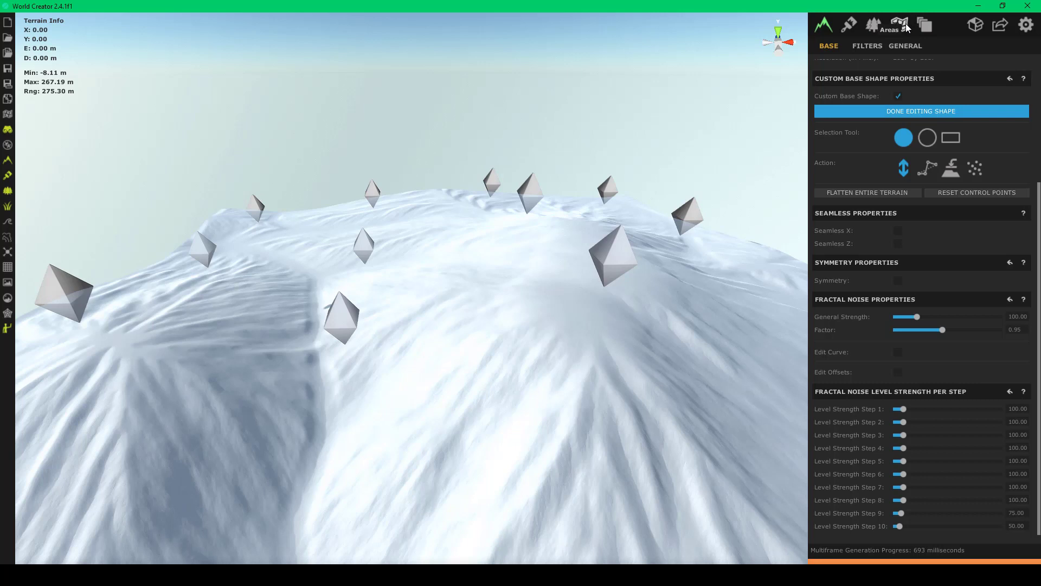
pyautogui.moveTo(504, 332); pyautogui.dragTo(706, 331, button='right')
pyautogui.moveTo(320, 347); pyautogui.dragTo(132, 347, button='right')
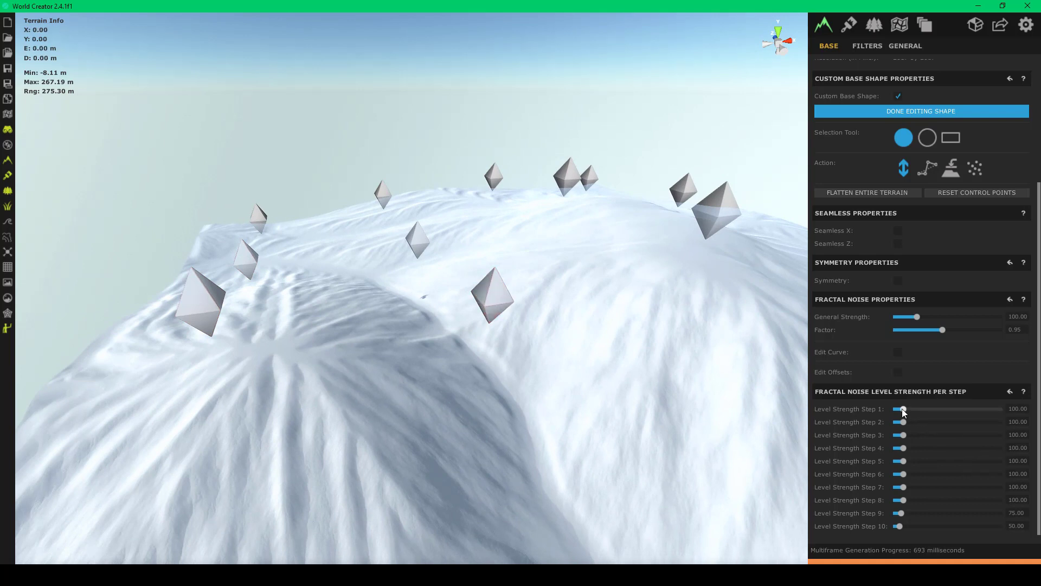
pyautogui.scroll(5, 503, 342)
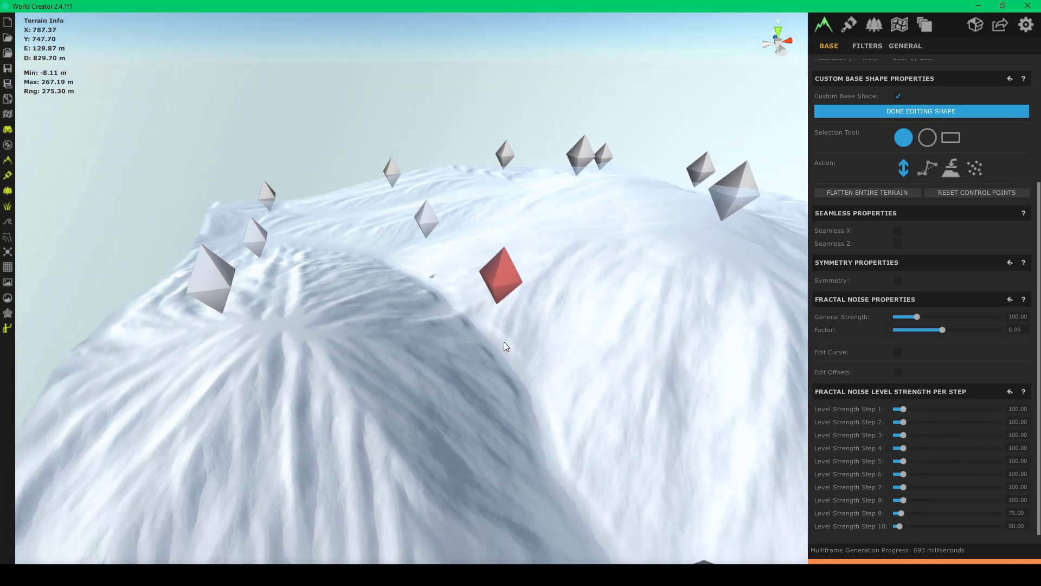
pyautogui.scroll(-5, 503, 342)
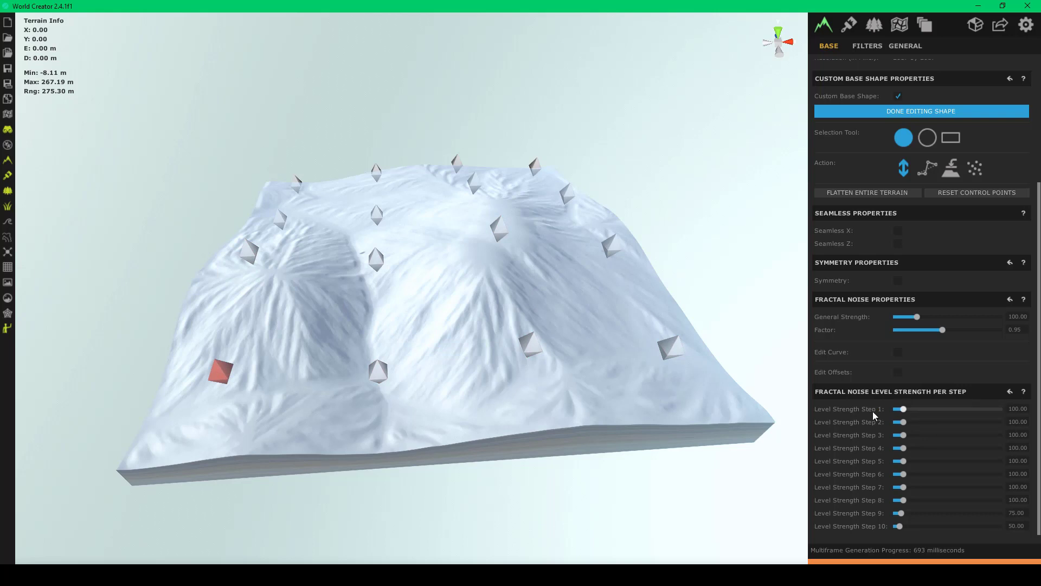
# - Set the fractal noise Level Strength Step 1 to 0 and inspect the terrain and its control points from several sides
pyautogui.moveTo(873, 411); pyautogui.dragTo(854, 411)
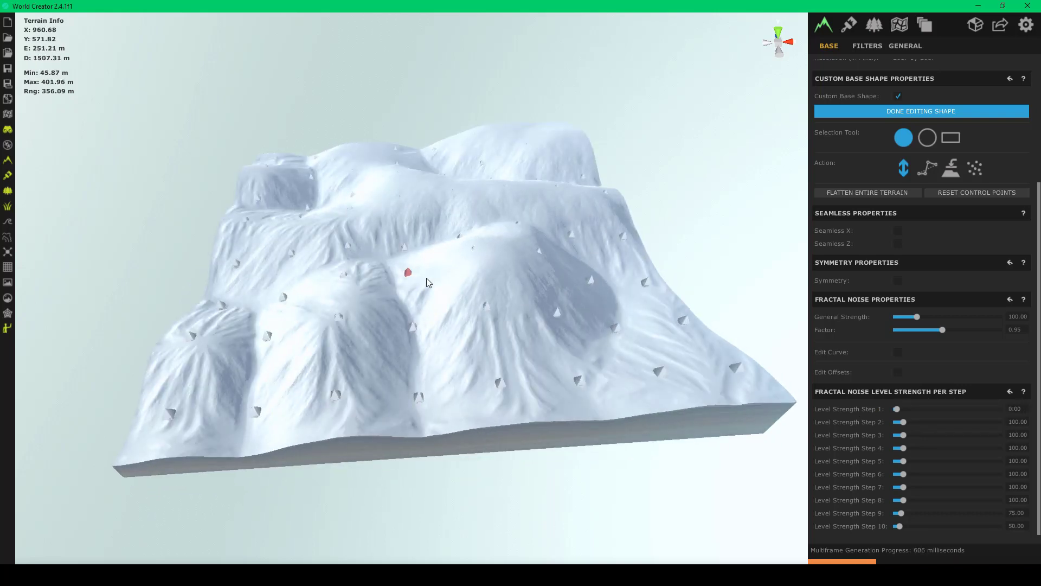
pyautogui.moveTo(517, 242); pyautogui.dragTo(343, 223, button='right')
pyautogui.press('w')
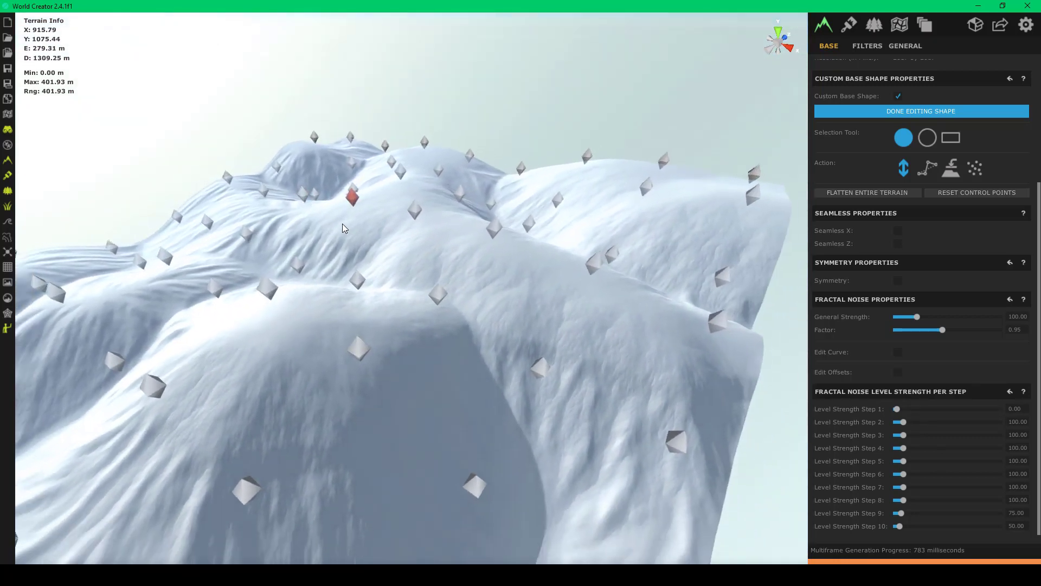
pyautogui.press('s')
pyautogui.press('a')
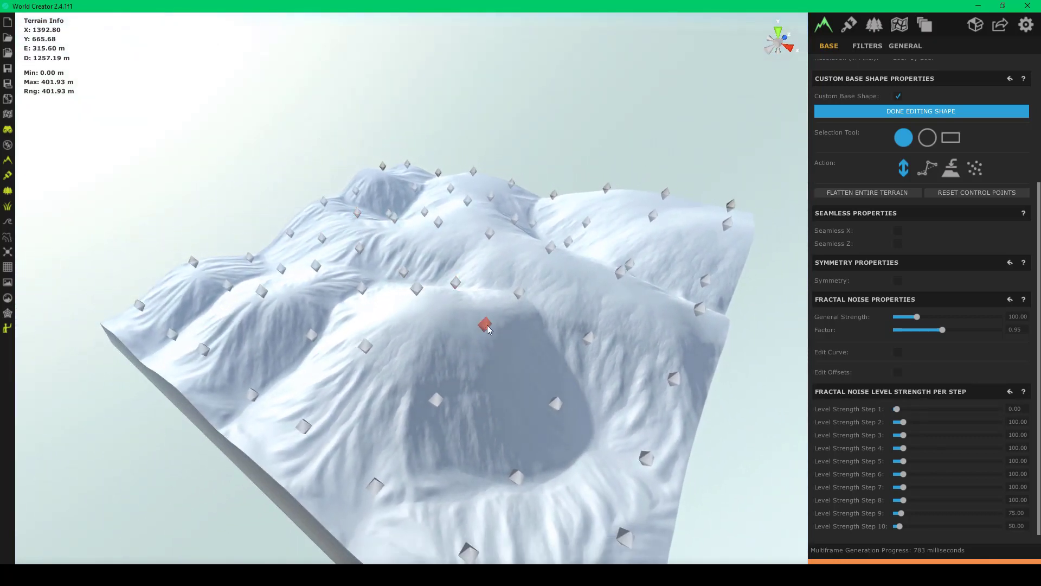
pyautogui.press('a')
pyautogui.moveTo(480, 331); pyautogui.dragTo(624, 321, button='right')
pyautogui.press('w')
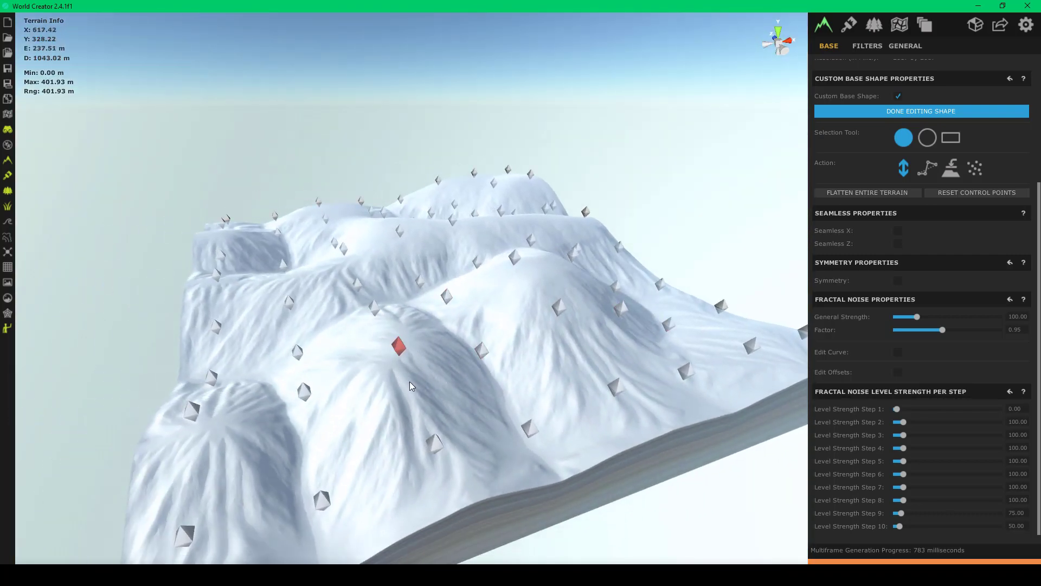
# - Raise the single control point in the valley between the hills to lift the low ground
pyautogui.moveTo(409, 382); pyautogui.dragTo(431, 378, button='right')
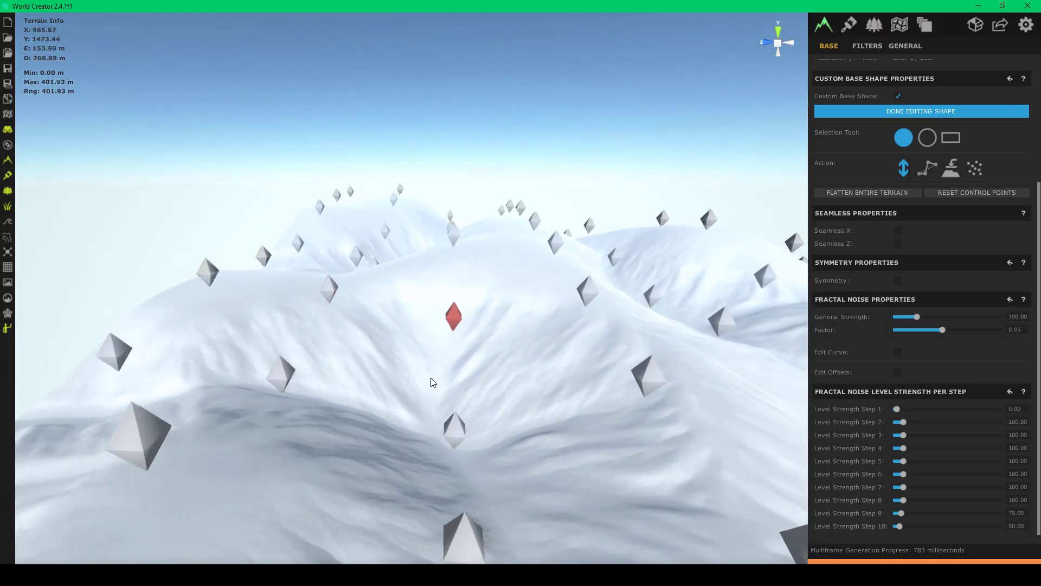
pyautogui.moveTo(453, 425); pyautogui.dragTo(461, 307)
pyautogui.moveTo(461, 307); pyautogui.dragTo(325, 363, button='right')
pyautogui.press('w')
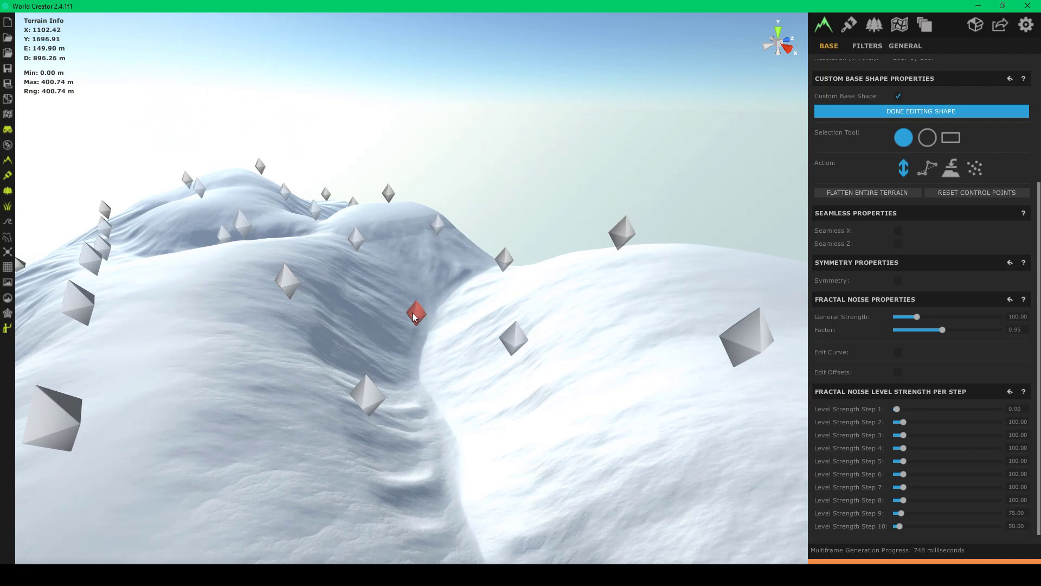
pyautogui.moveTo(412, 312); pyautogui.dragTo(423, 397, button='right')
pyautogui.press('s')
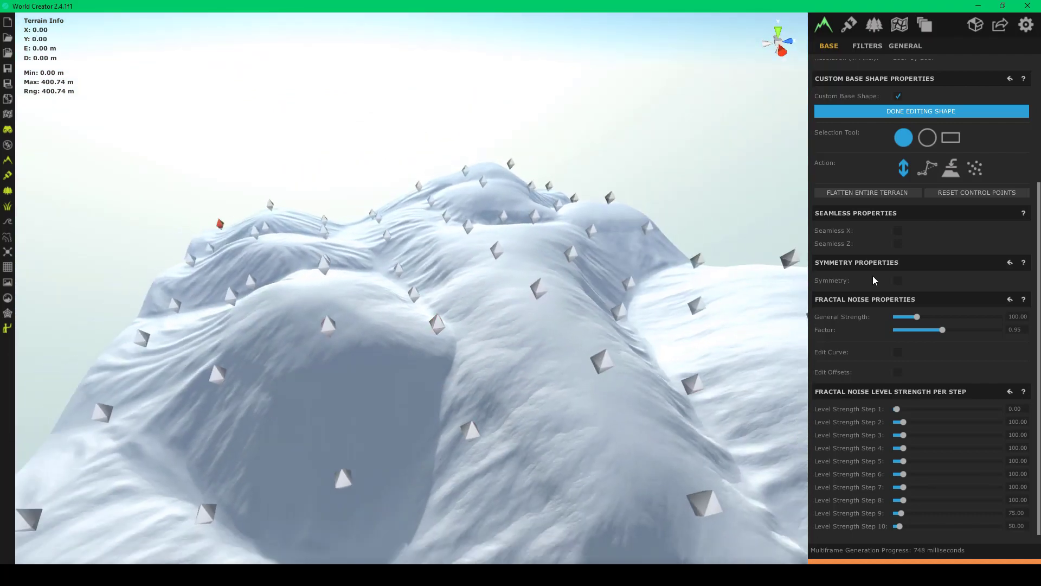
# - Raise the control points around the deep round hollow together, using the circle selection with a radius of 512
pyautogui.click(928, 140)
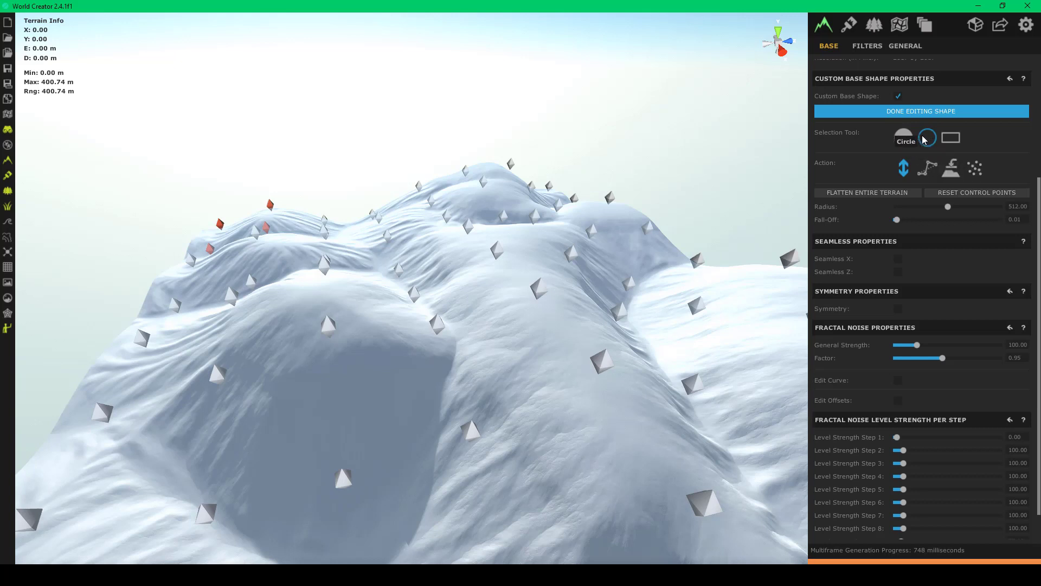
pyautogui.moveTo(607, 376); pyautogui.dragTo(648, 405, button='right')
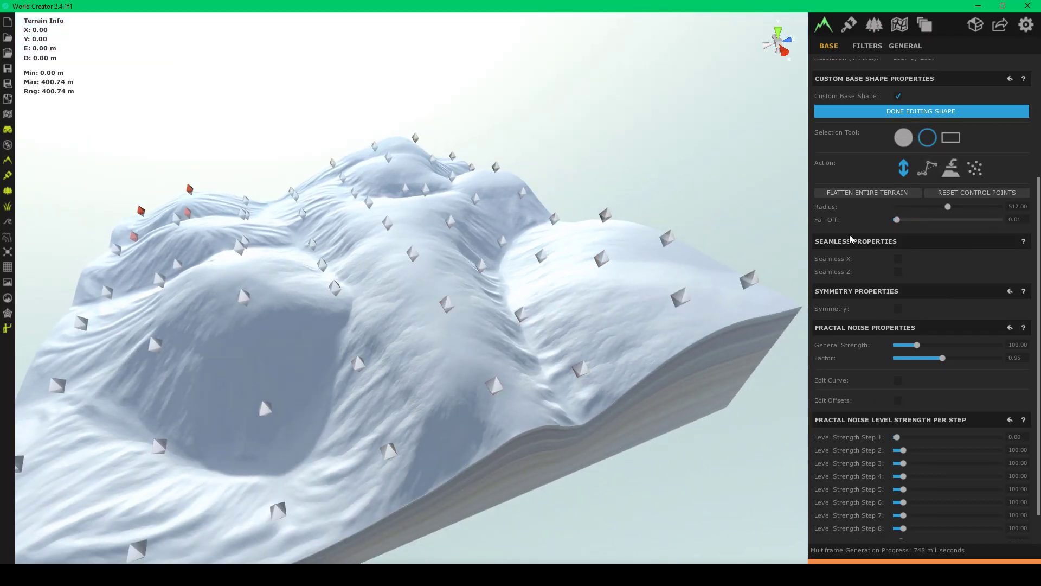
pyautogui.scroll(3, 594, 243)
pyautogui.scroll(-3, 613, 290)
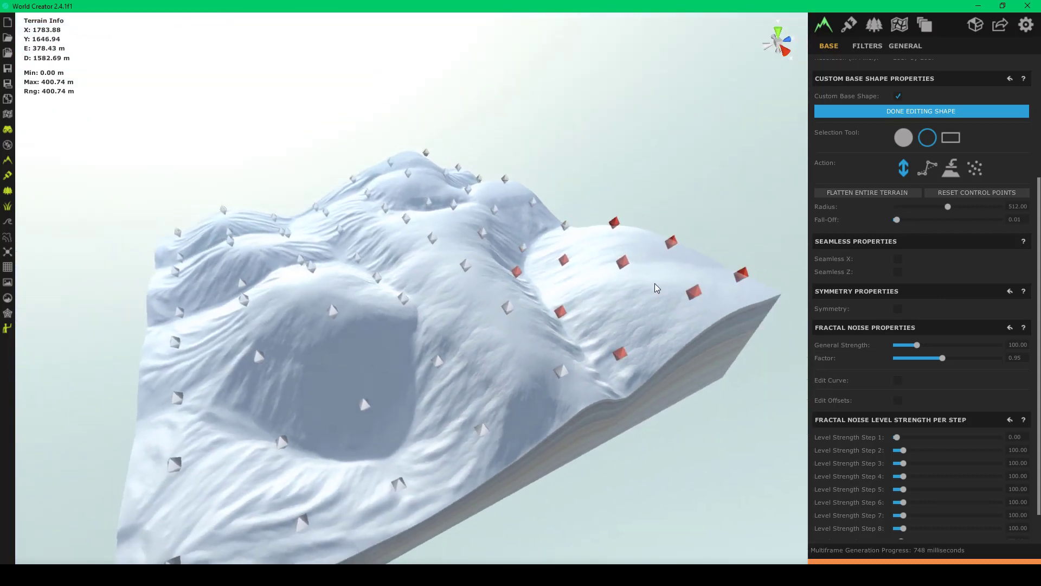
pyautogui.moveTo(415, 399); pyautogui.dragTo(422, 347)
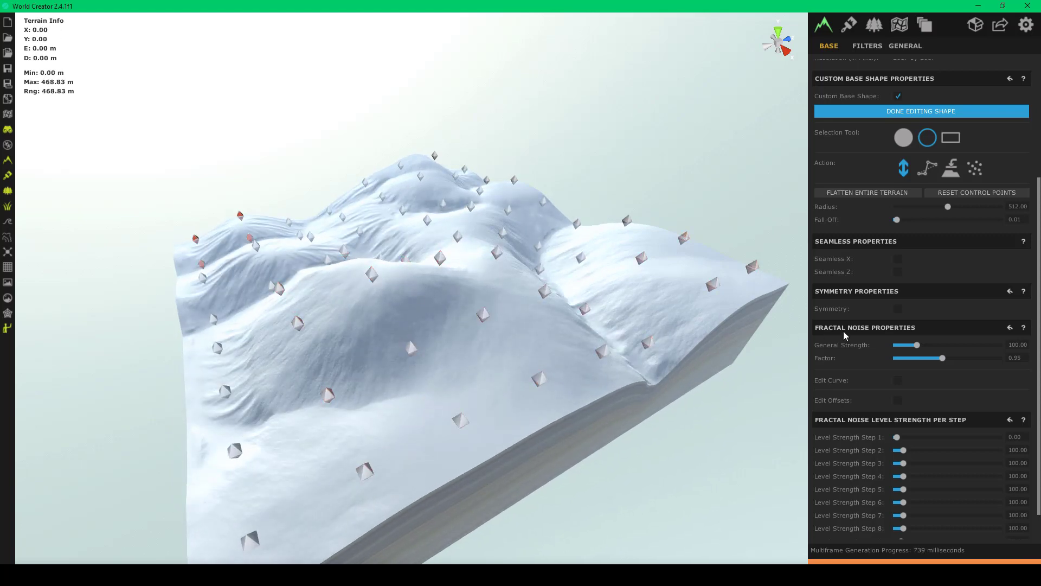
# - Flatten the control points around the newly raised hill using the circle selection
pyautogui.click(951, 168)
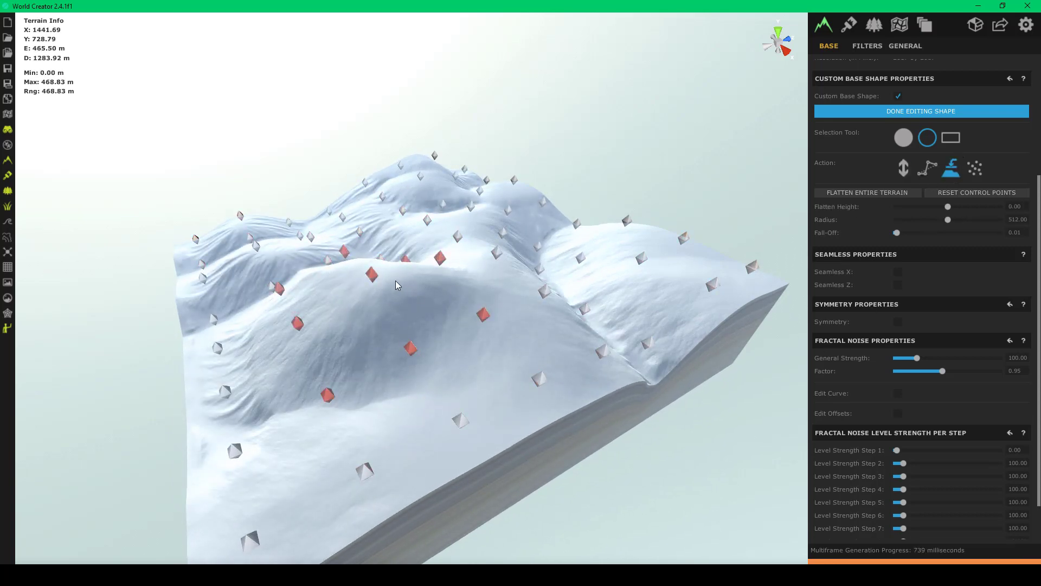
pyautogui.moveTo(376, 275); pyautogui.dragTo(457, 305)
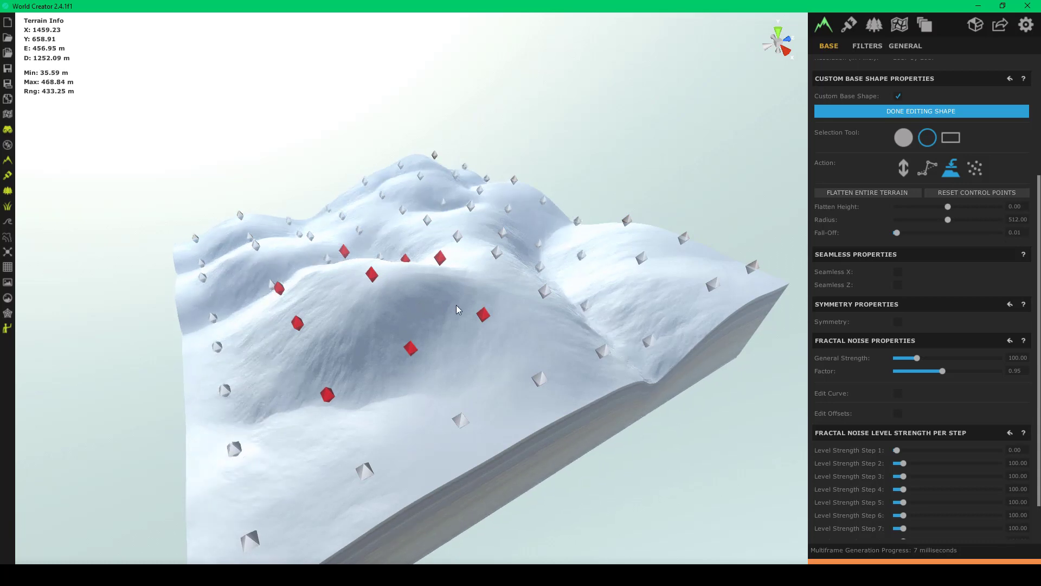
pyautogui.moveTo(493, 228); pyautogui.dragTo(434, 263)
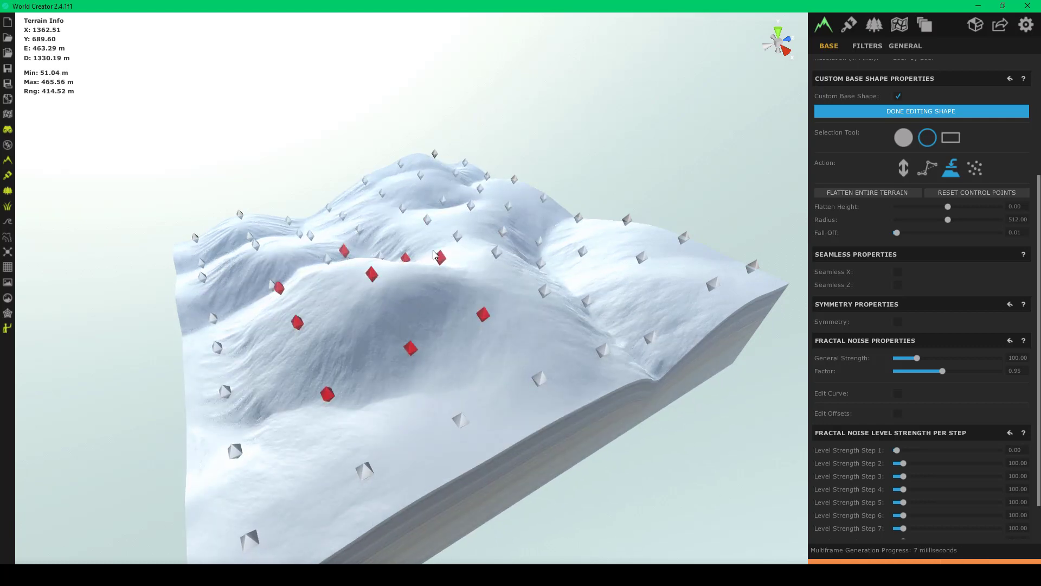
pyautogui.moveTo(433, 251); pyautogui.dragTo(433, 255)
pyautogui.moveTo(398, 305); pyautogui.dragTo(447, 269, button='right')
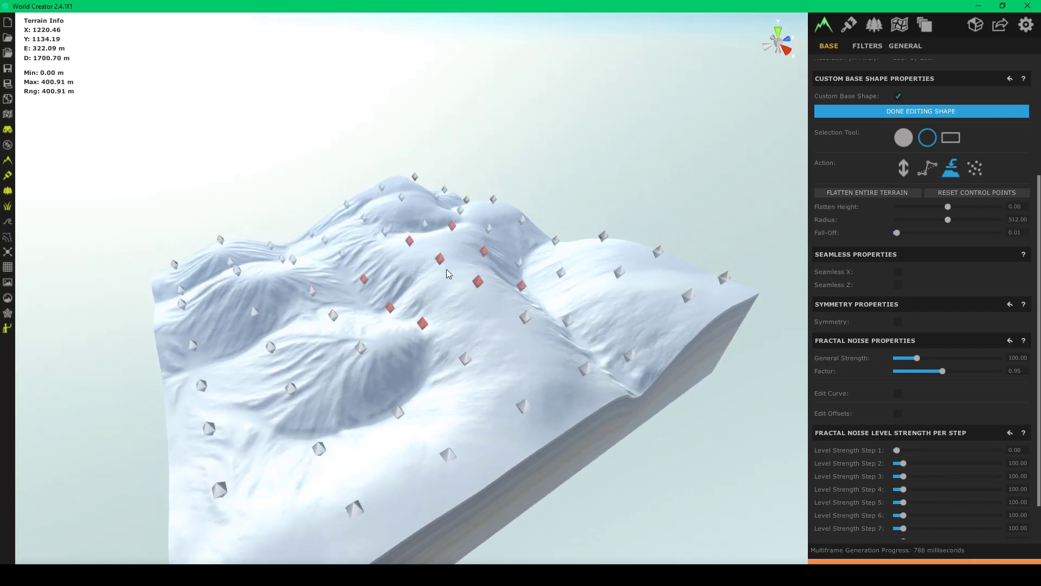
# - Flatten the control points over the hollow and the rounded hill beside the terrain's edge, checking the slopes from several sides
pyautogui.scroll(5, 446, 257)
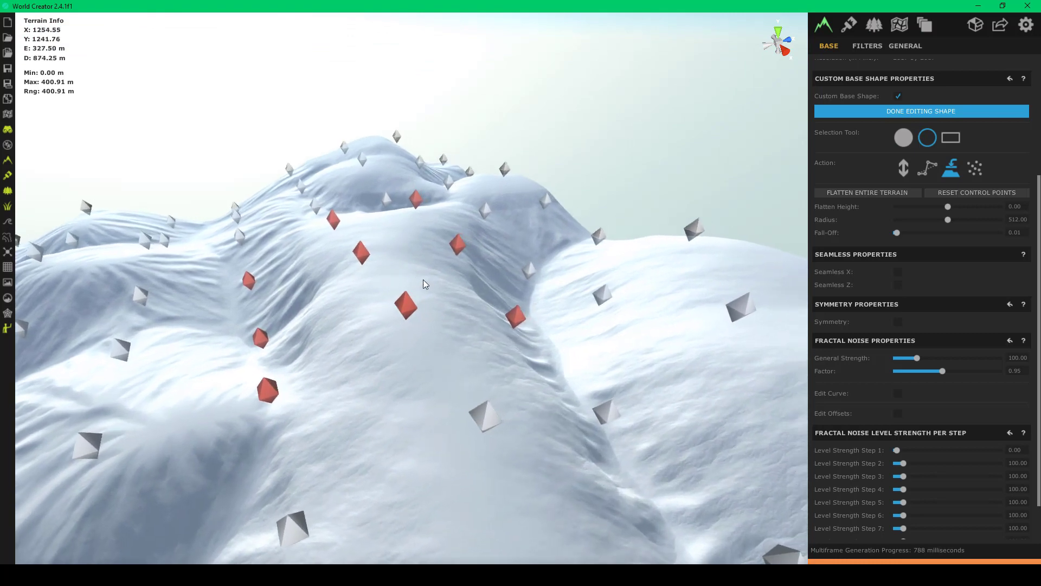
pyautogui.moveTo(467, 242); pyautogui.dragTo(393, 278, button='right')
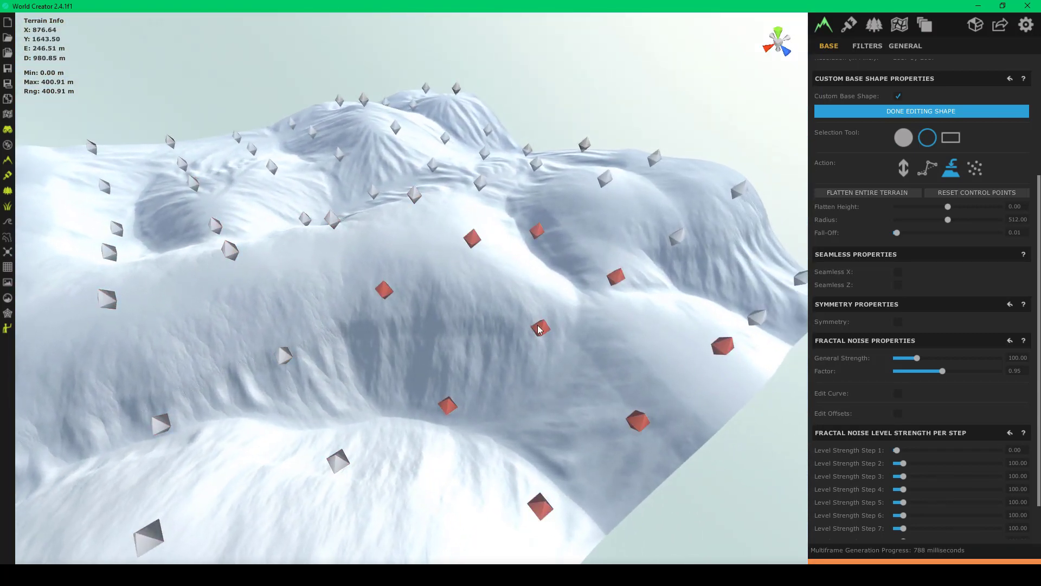
pyautogui.moveTo(538, 325); pyautogui.dragTo(538, 295)
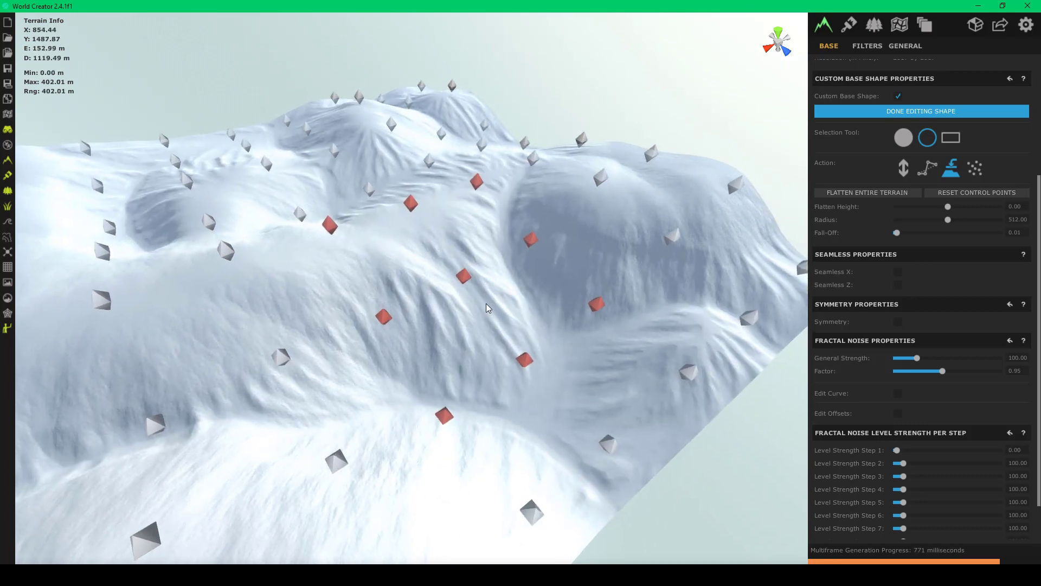
pyautogui.moveTo(486, 303); pyautogui.dragTo(473, 265, button='right')
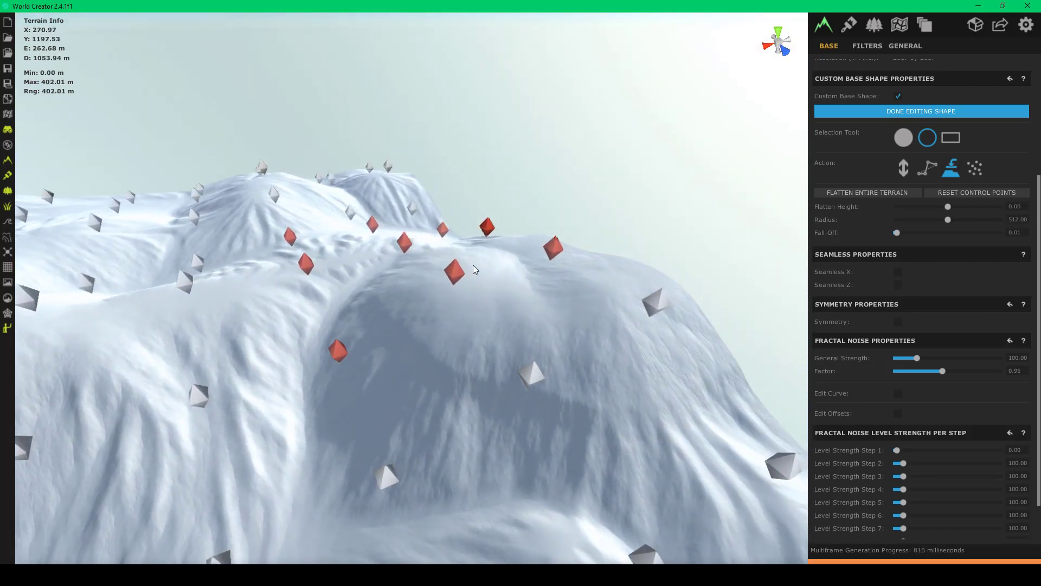
pyautogui.moveTo(456, 273); pyautogui.dragTo(467, 249)
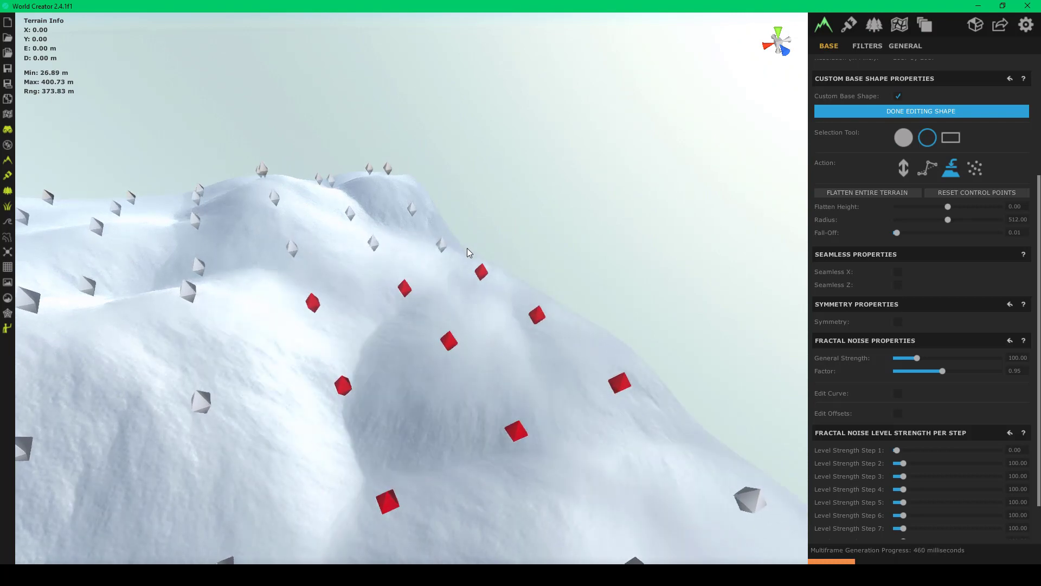
pyautogui.moveTo(468, 248); pyautogui.dragTo(157, 219, button='right')
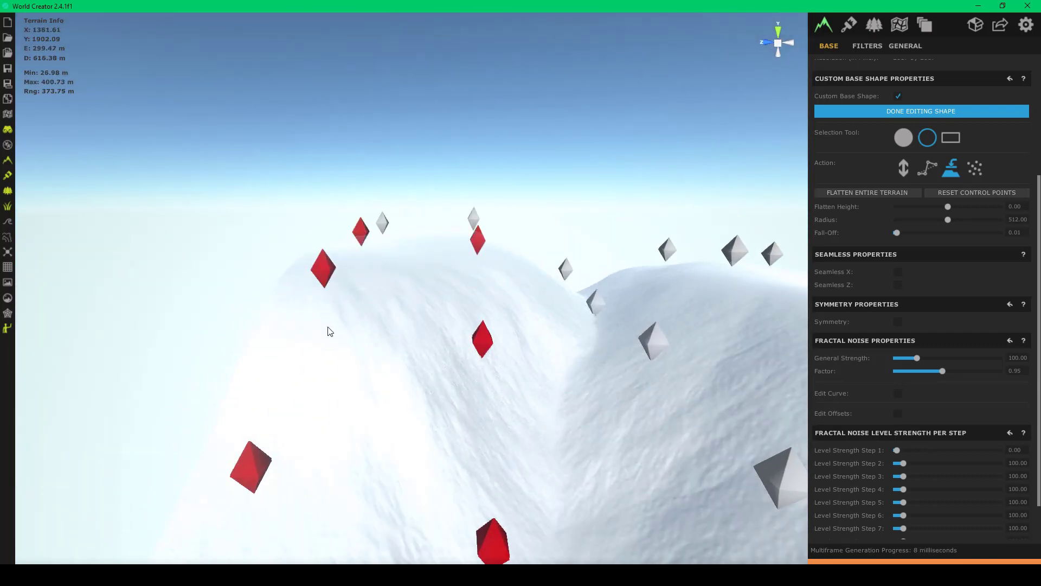
pyautogui.click(756, 418)
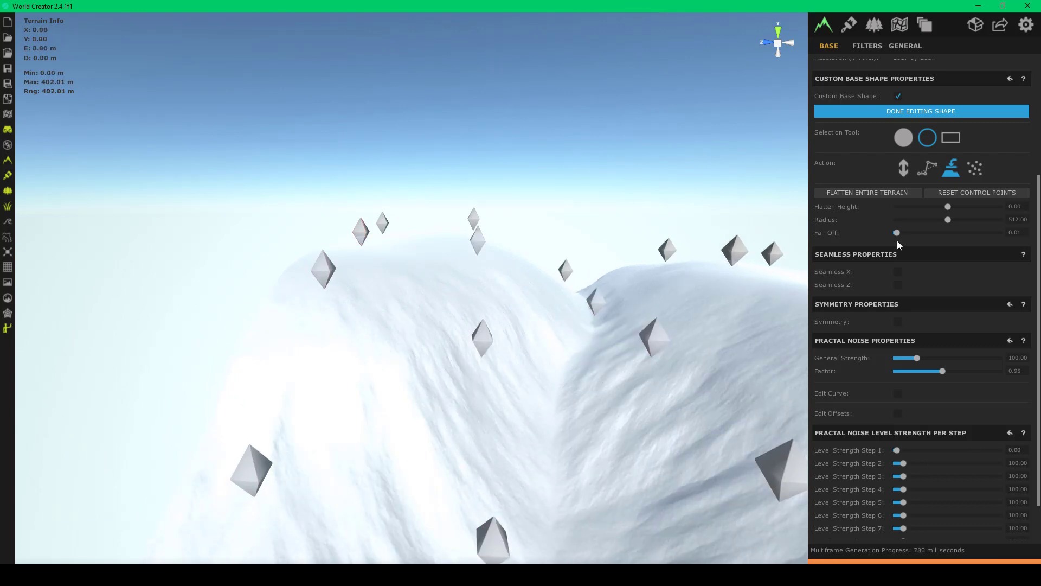
# - Switch the action back to moving heights and lower the control points on top of the tall rounded hill
pyautogui.click(905, 170)
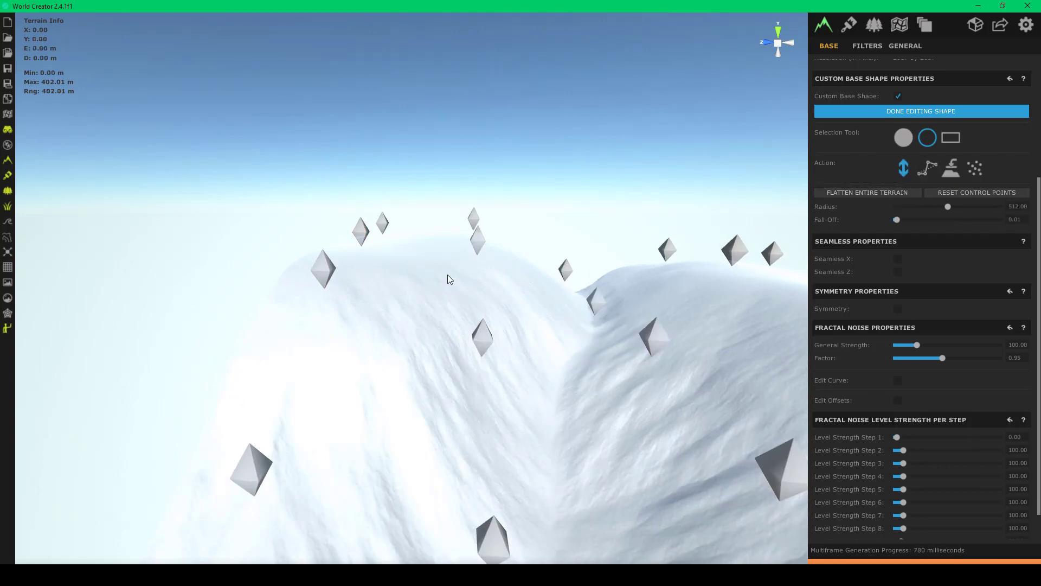
pyautogui.moveTo(329, 264); pyautogui.dragTo(334, 314)
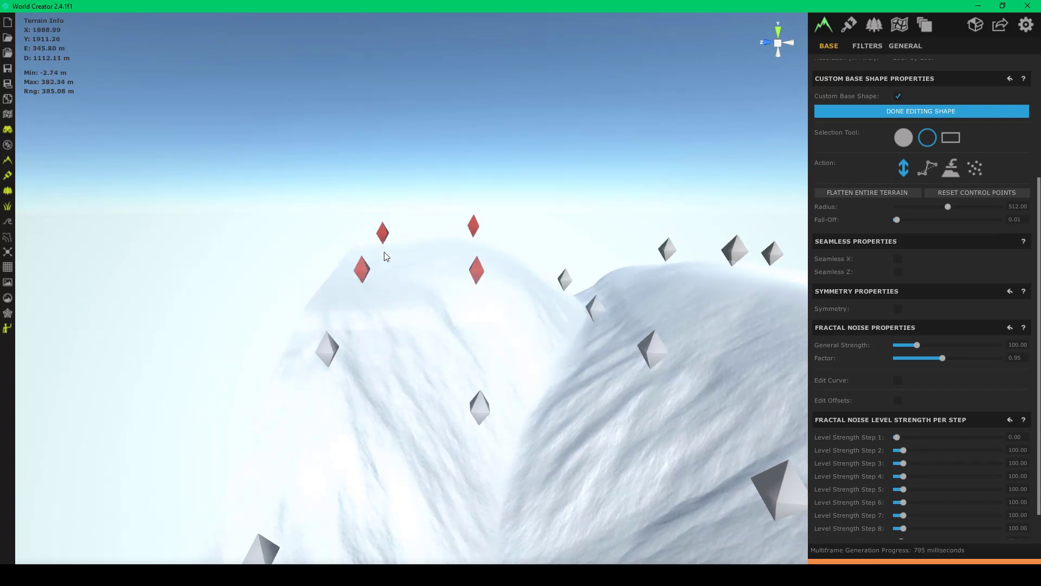
pyautogui.click(388, 267)
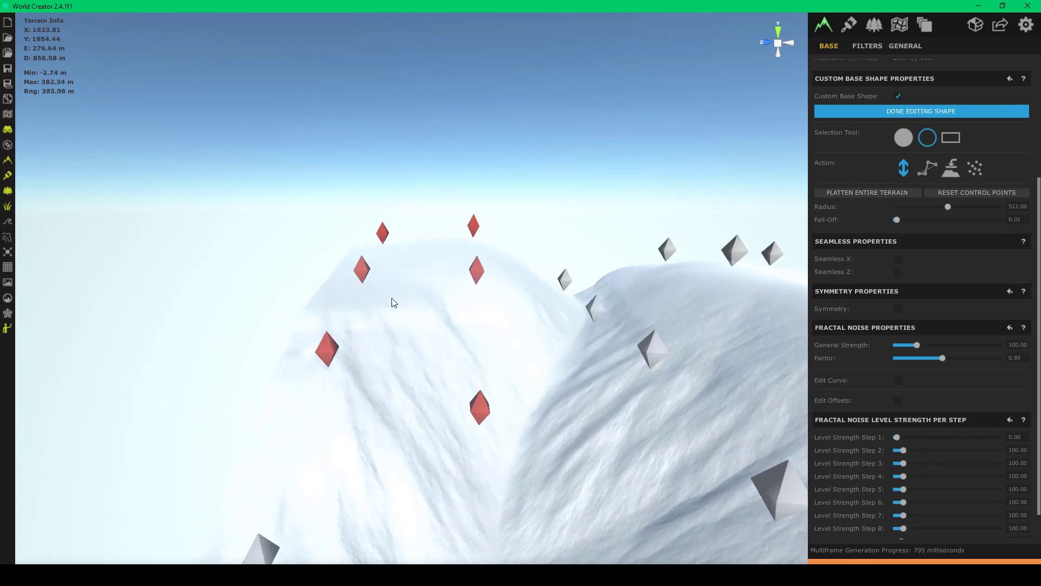
pyautogui.click(381, 240)
pyautogui.moveTo(421, 307); pyautogui.dragTo(373, 302, button='right')
pyautogui.press('w')
pyautogui.scroll(-5, 358, 313)
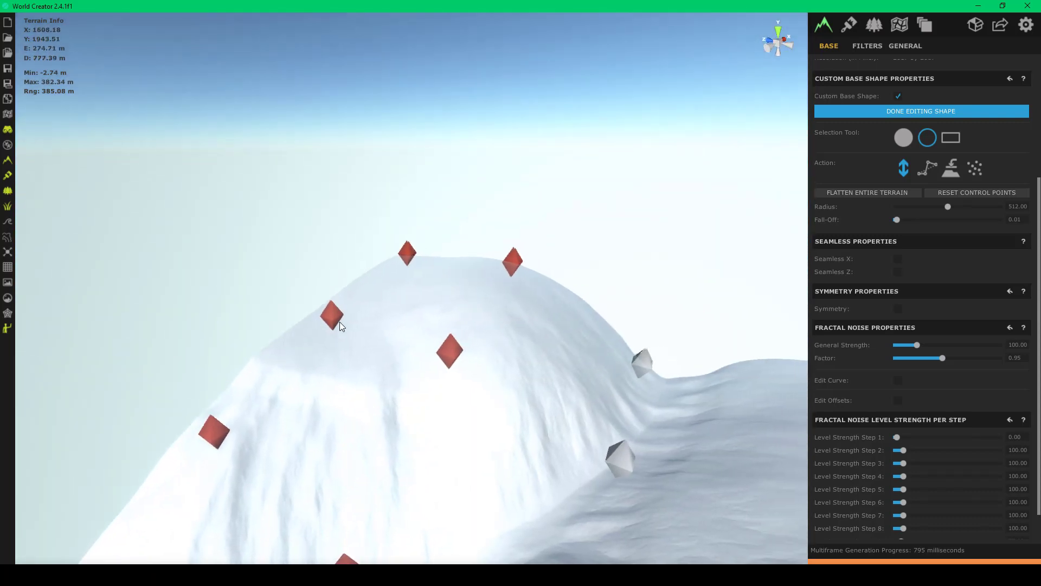
pyautogui.moveTo(402, 301); pyautogui.dragTo(407, 325)
# - Lower the control points on the tall hill's crest and outer slope once more from the opposite side
pyautogui.moveTo(382, 332); pyautogui.dragTo(130, 360, button='right')
pyautogui.scroll(-3, 130, 360)
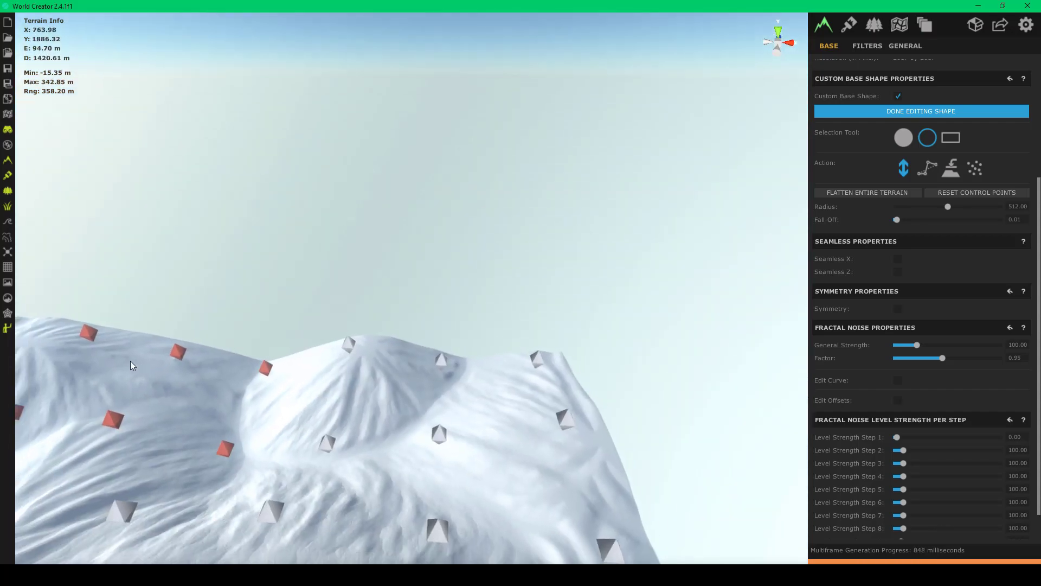
pyautogui.moveTo(313, 384); pyautogui.dragTo(520, 370, button='right')
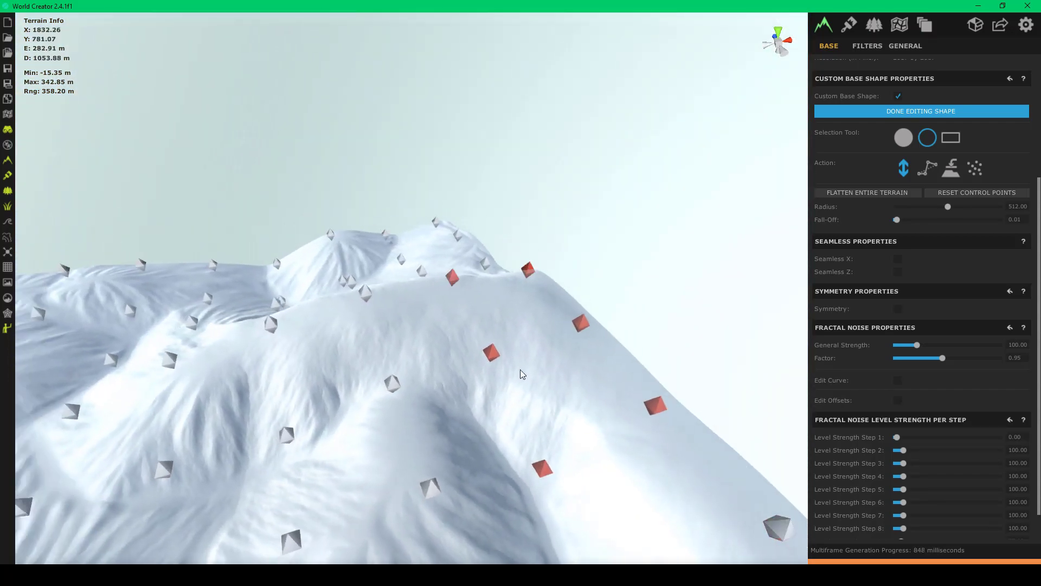
pyautogui.moveTo(498, 337); pyautogui.dragTo(504, 376)
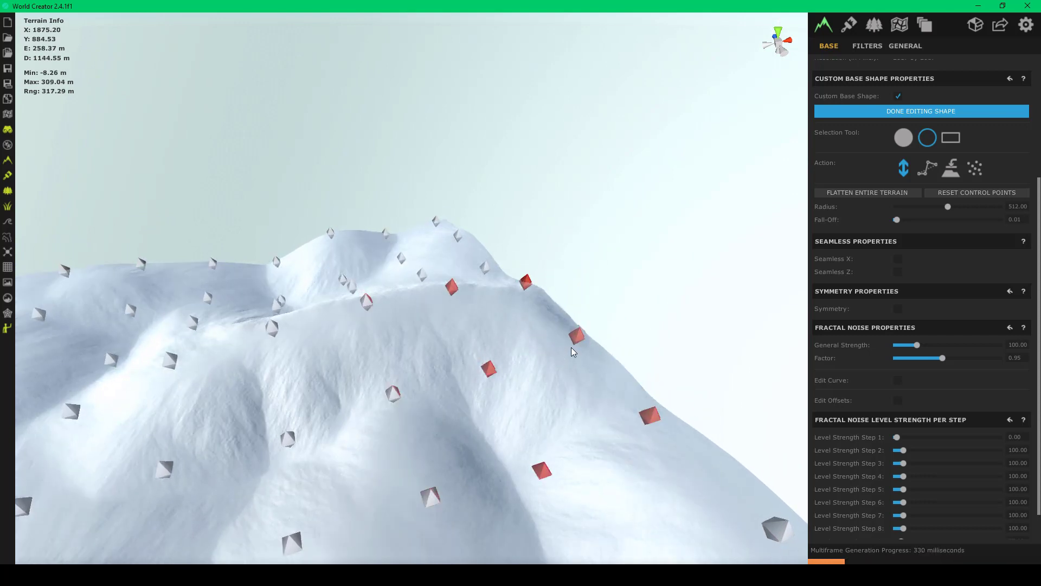
# - Switch to the flatten action and flatten the control points in the valley at the foot of the steep slope
pyautogui.moveTo(556, 276); pyautogui.dragTo(836, 279, button='right')
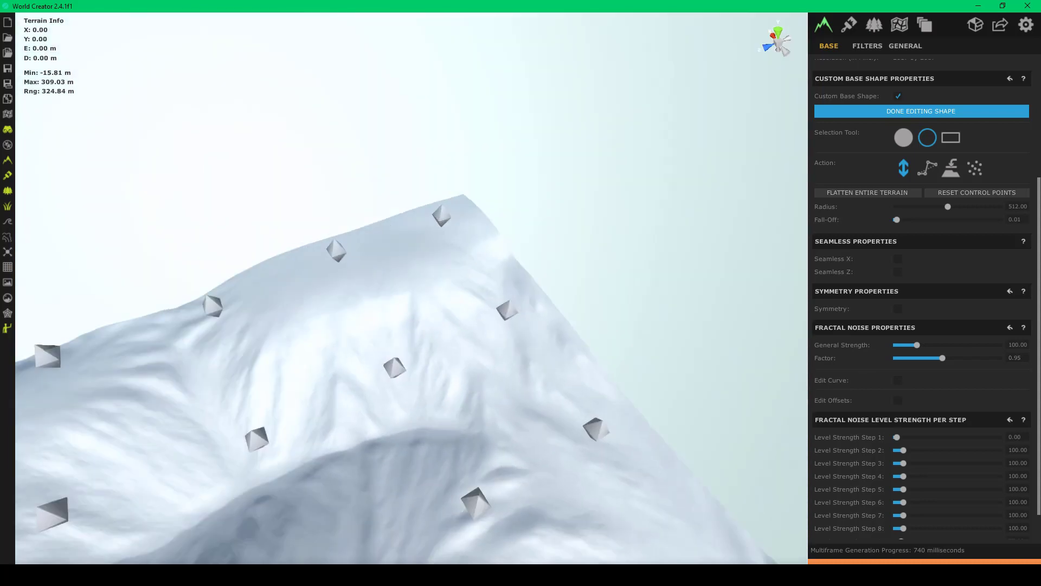
pyautogui.moveTo(450, 233); pyautogui.dragTo(179, 233, button='right')
pyautogui.scroll(3, 412, 229)
pyautogui.moveTo(627, 249); pyautogui.dragTo(512, 332, button='right')
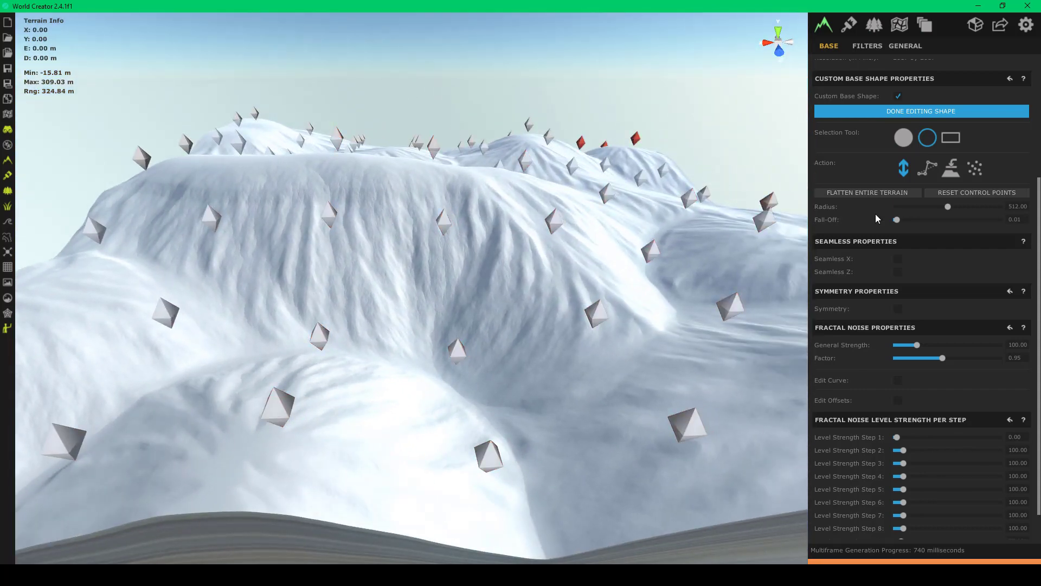
pyautogui.click(951, 169)
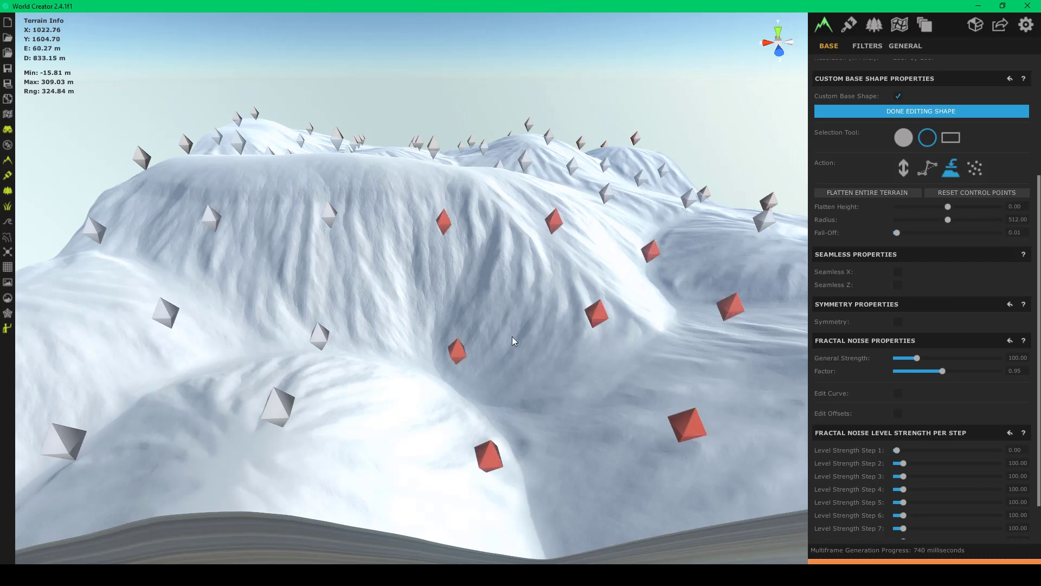
pyautogui.moveTo(461, 349); pyautogui.dragTo(474, 305)
# - Flatten the group of control points between the steep slope and the terrain's near edge
pyautogui.moveTo(506, 324); pyautogui.dragTo(362, 348, button='right')
pyautogui.moveTo(425, 300); pyautogui.dragTo(582, 315, button='right')
pyautogui.scroll(-5, 580, 314)
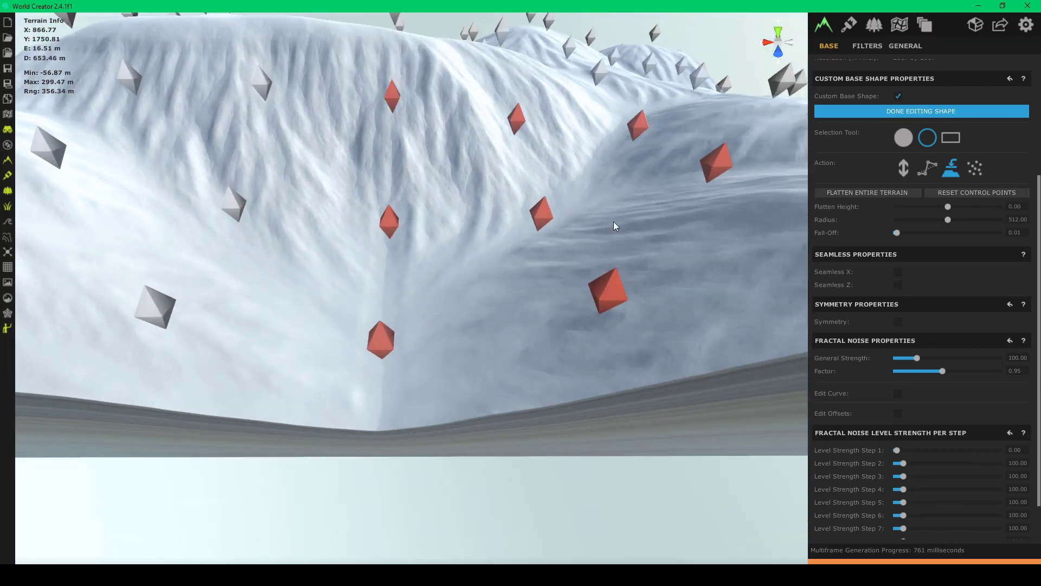
pyautogui.moveTo(405, 286); pyautogui.dragTo(307, 311, button='right')
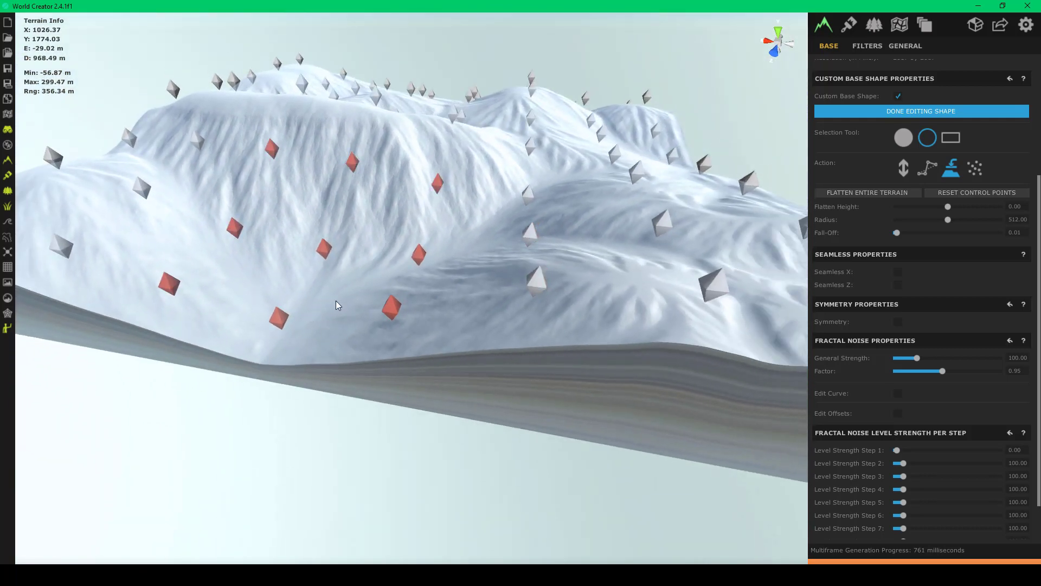
pyautogui.moveTo(327, 242); pyautogui.dragTo(316, 197)
# - Switch to moving heights and raise the sunken control points along the terrain's edge below the steep slope
pyautogui.click(903, 170)
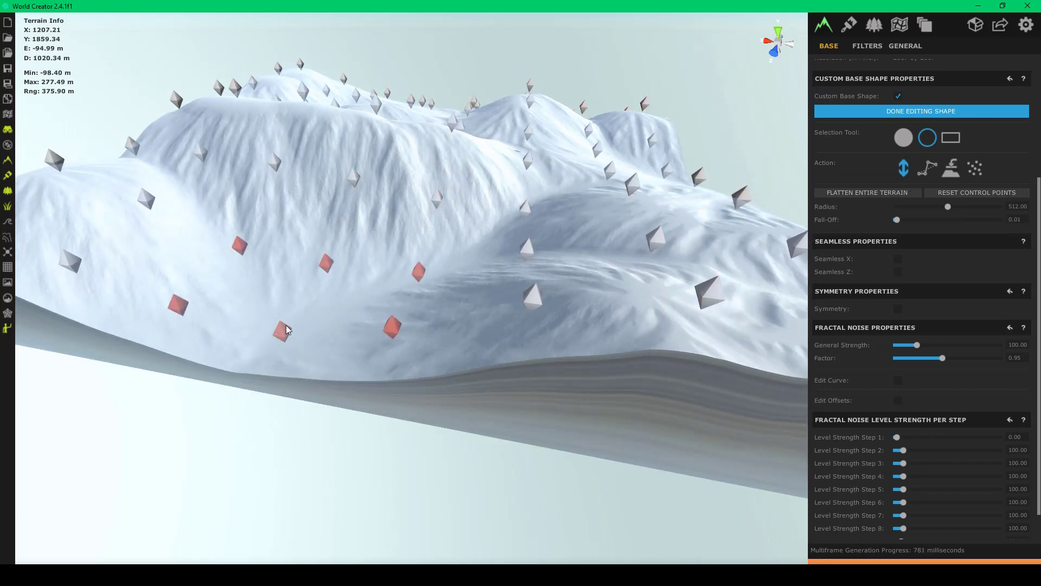
pyautogui.moveTo(286, 326); pyautogui.dragTo(282, 283)
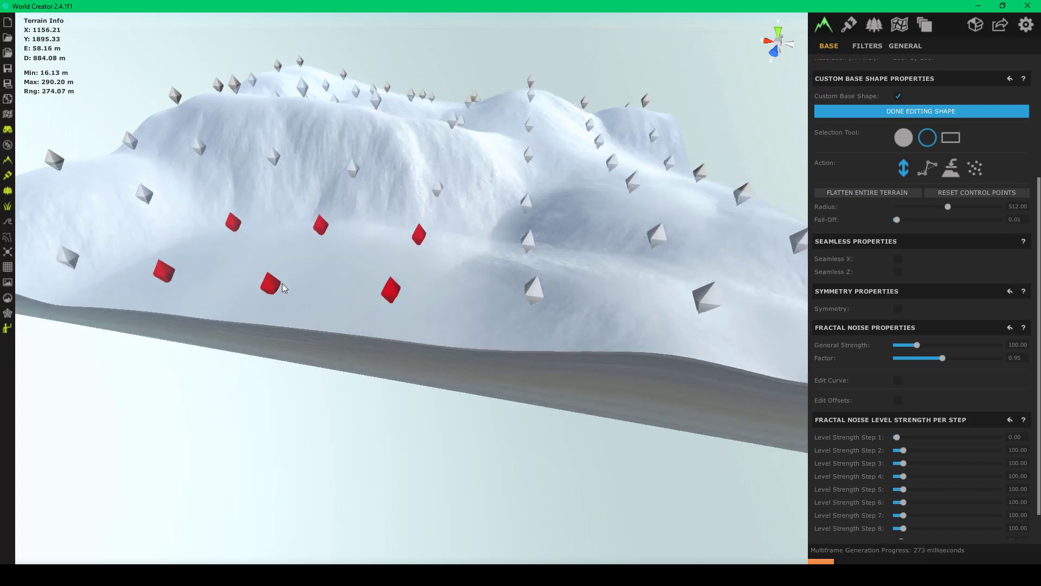
pyautogui.moveTo(363, 264); pyautogui.dragTo(303, 281, button='right')
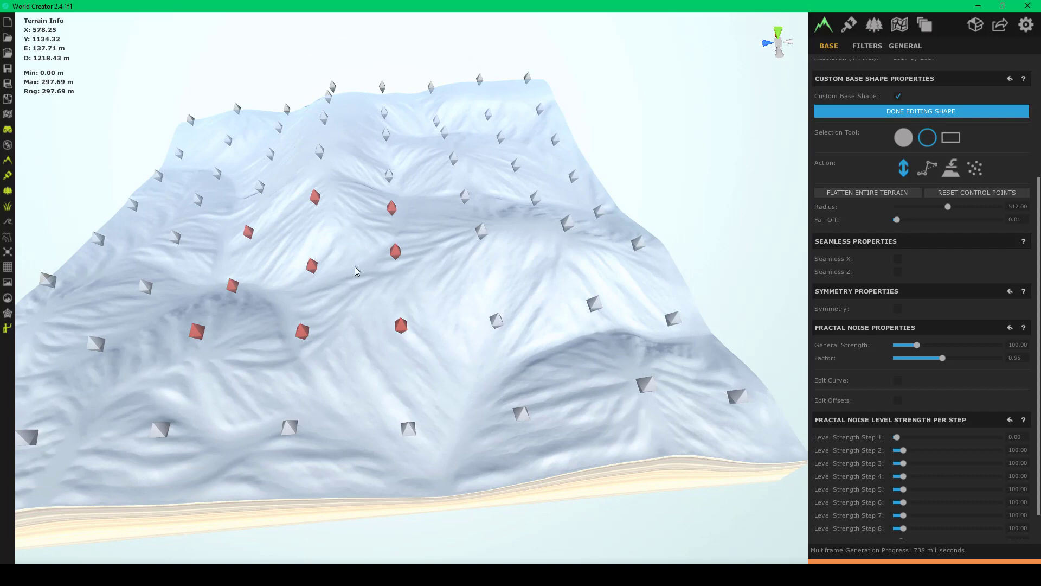
# - Examine the valley, the edge and the hill slopes from several sides and up close
pyautogui.moveTo(403, 297); pyautogui.dragTo(25, 294, button='right')
pyautogui.click(339, 277)
pyautogui.press('w')
pyautogui.press('s')
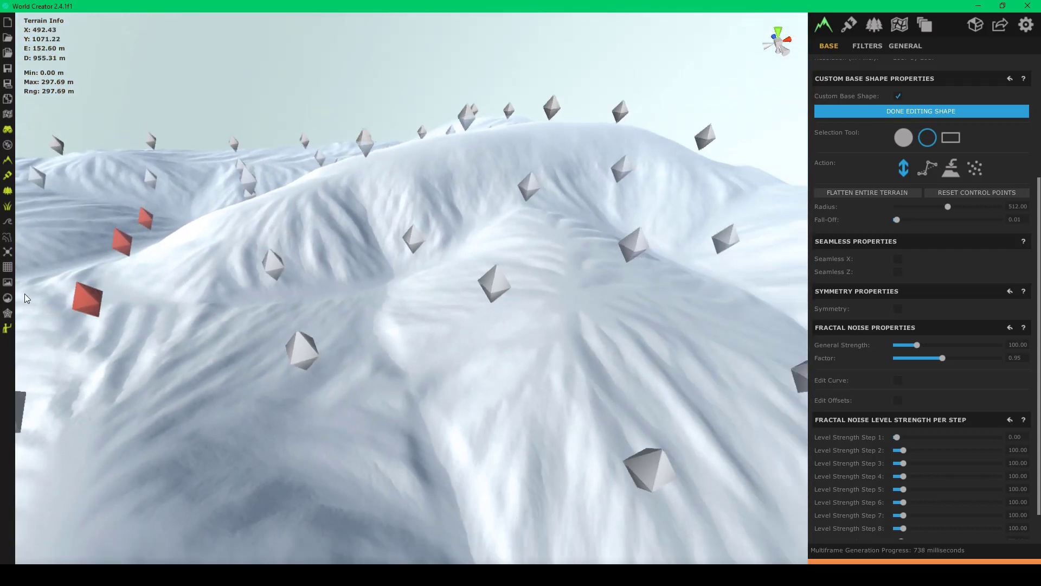
pyautogui.press('a')
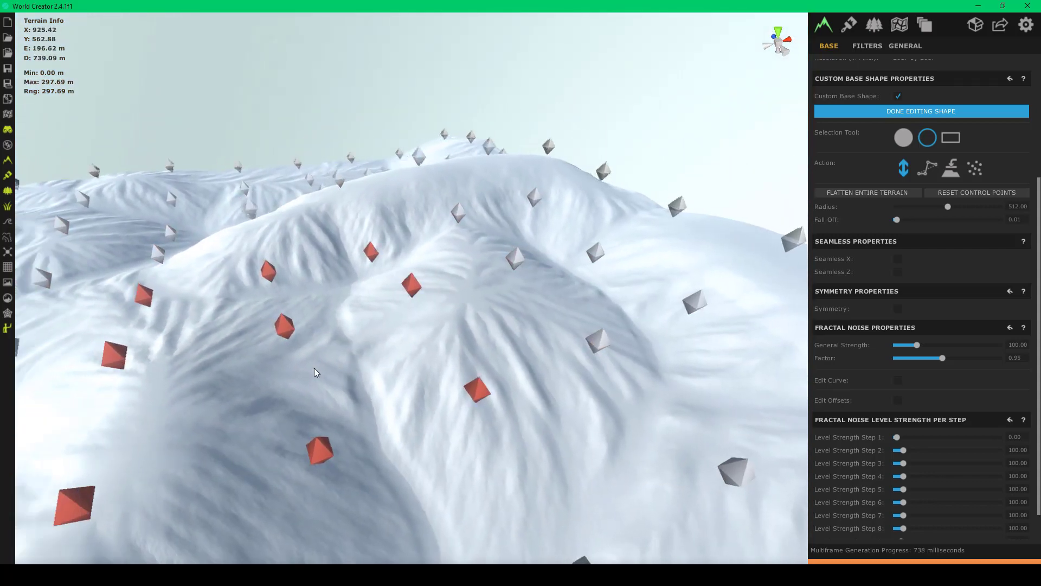
pyautogui.press('w')
pyautogui.moveTo(321, 353); pyautogui.dragTo(579, 370, button='right')
pyautogui.press('w')
pyautogui.press('a')
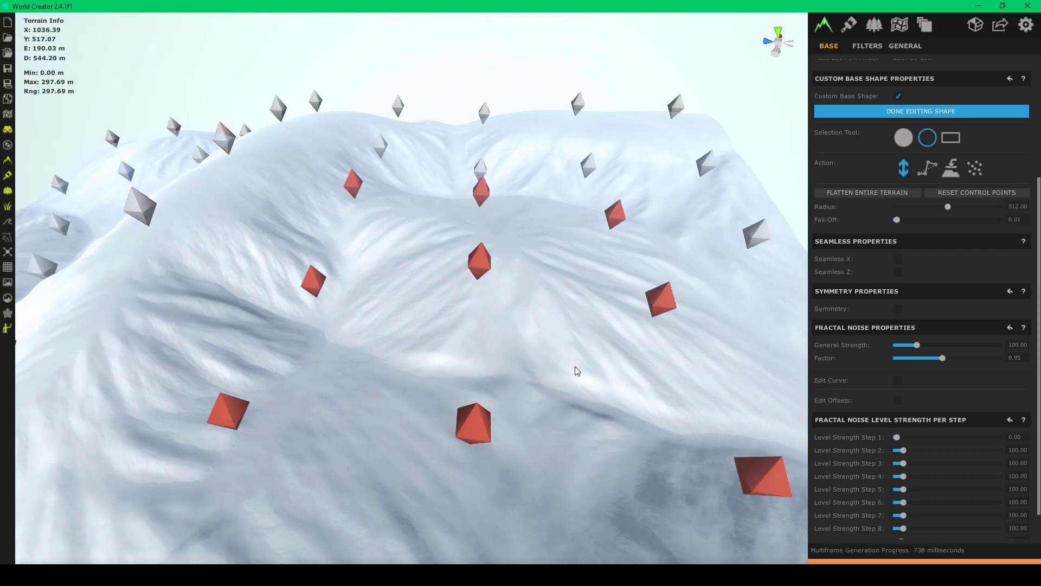
pyautogui.click(379, 295)
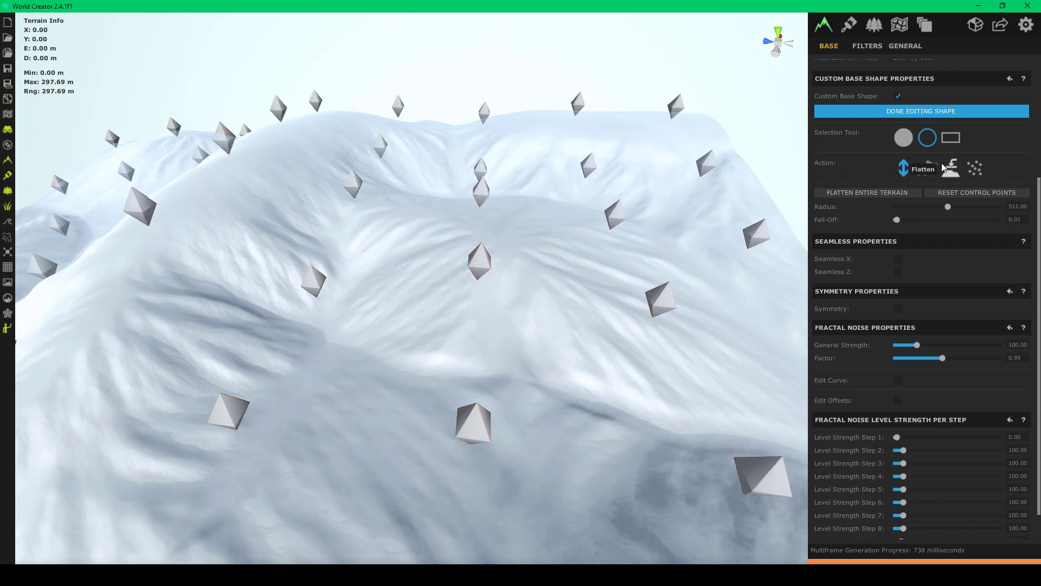
# - Switch to the flatten action and flatten the group of control points on the slopes below the hill's crest
pyautogui.click(952, 172)
pyautogui.click(639, 346)
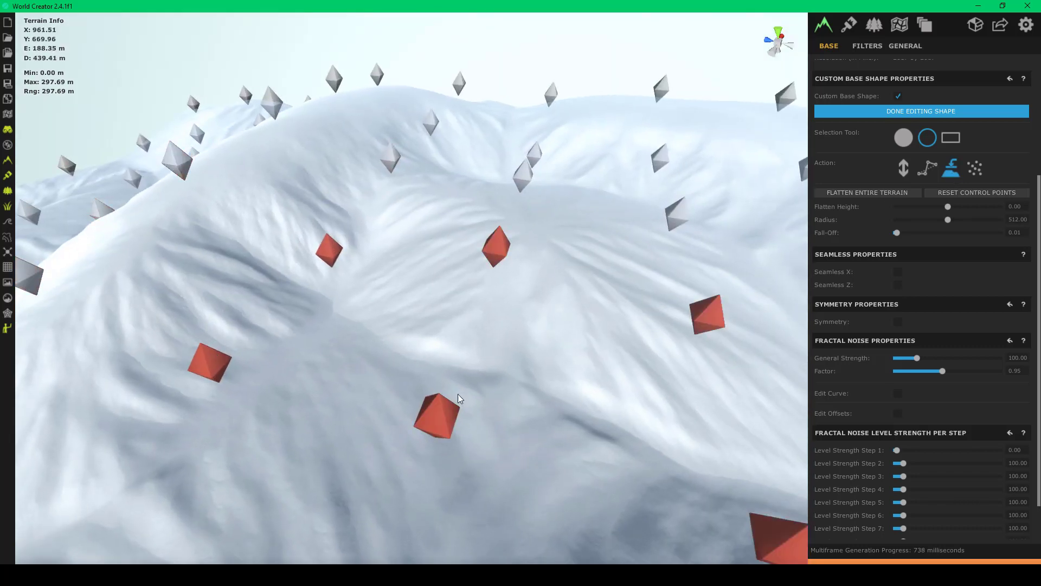
pyautogui.moveTo(444, 380); pyautogui.dragTo(301, 341, button='middle')
pyautogui.scroll(-3, 418, 379)
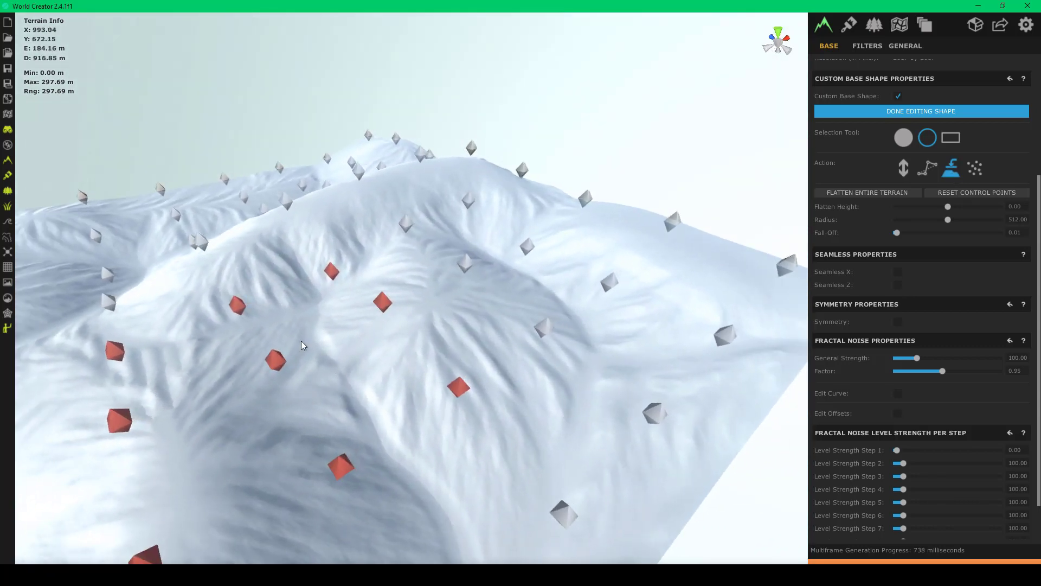
pyautogui.moveTo(275, 357); pyautogui.dragTo(355, 358)
pyautogui.moveTo(355, 358); pyautogui.dragTo(261, 349, button='middle')
pyautogui.moveTo(262, 349); pyautogui.dragTo(676, 196, button='right')
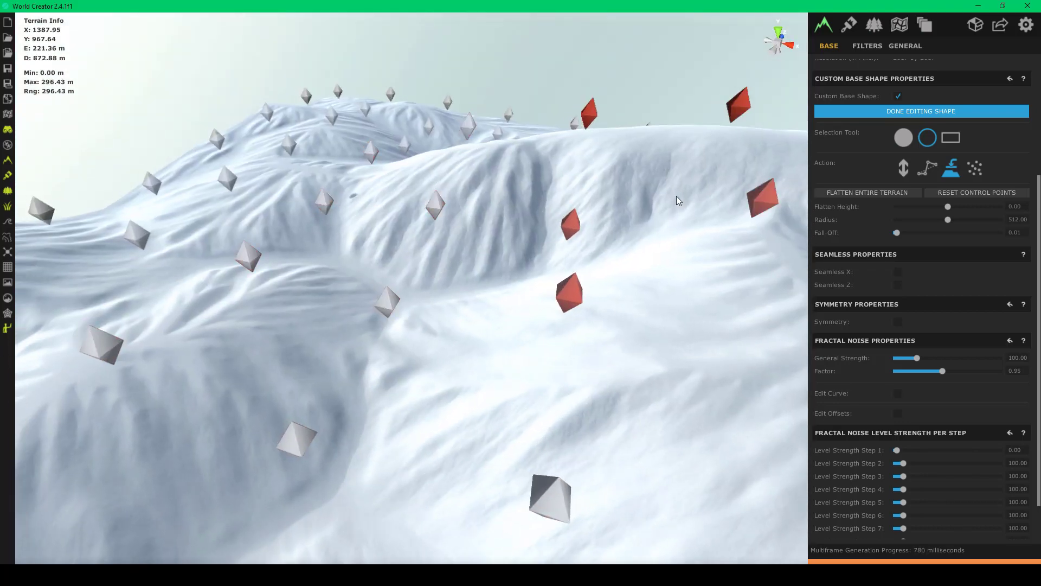
# - Switch to moving heights, lower the control points on the hill's crest, and raise the group on the shoulder beside it
pyautogui.moveTo(336, 428); pyautogui.dragTo(790, 327, button='right')
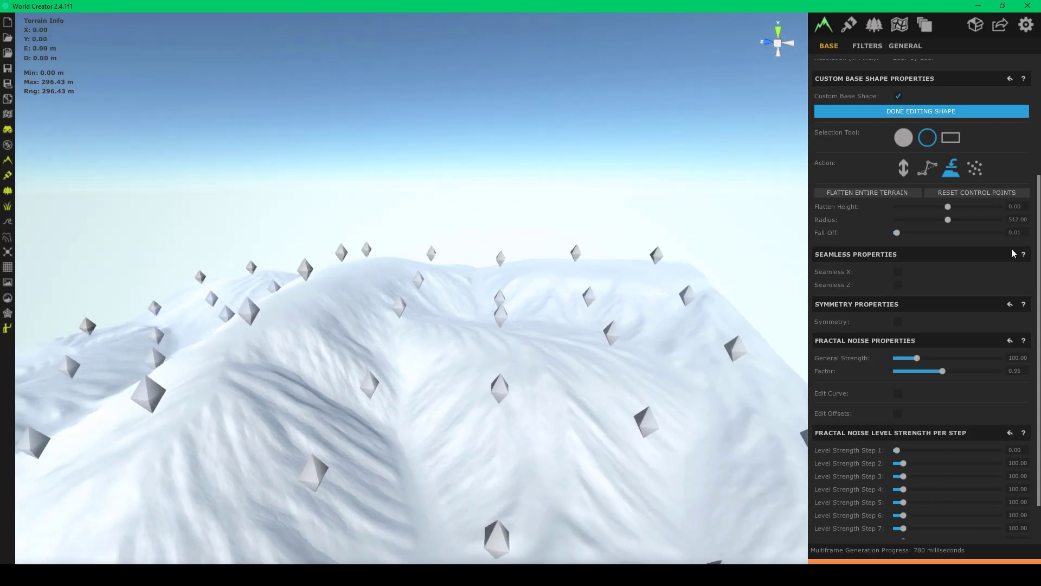
pyautogui.click(907, 174)
pyautogui.moveTo(197, 325); pyautogui.dragTo(347, 324, button='right')
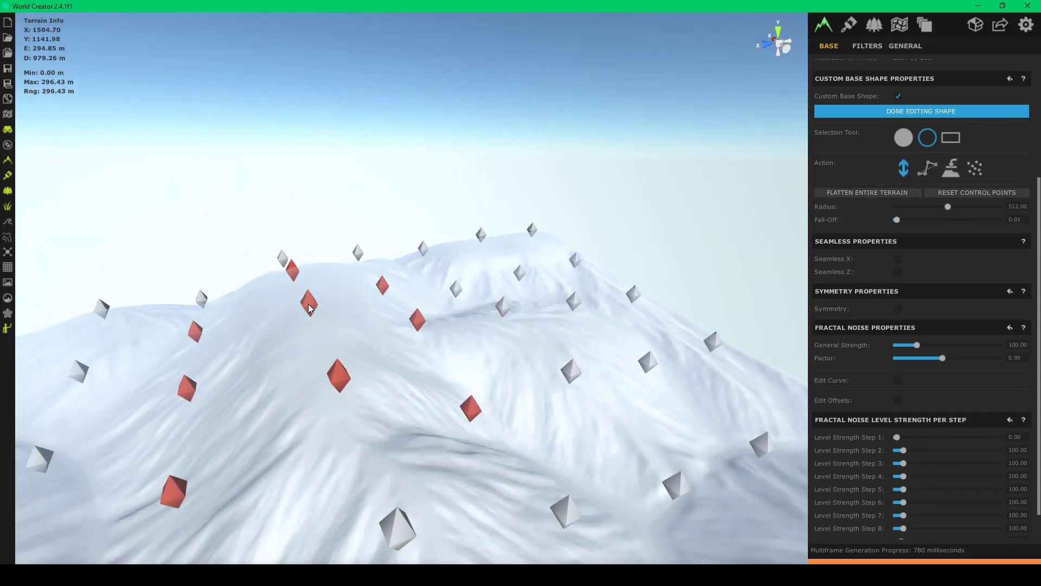
pyautogui.moveTo(309, 304); pyautogui.dragTo(308, 314)
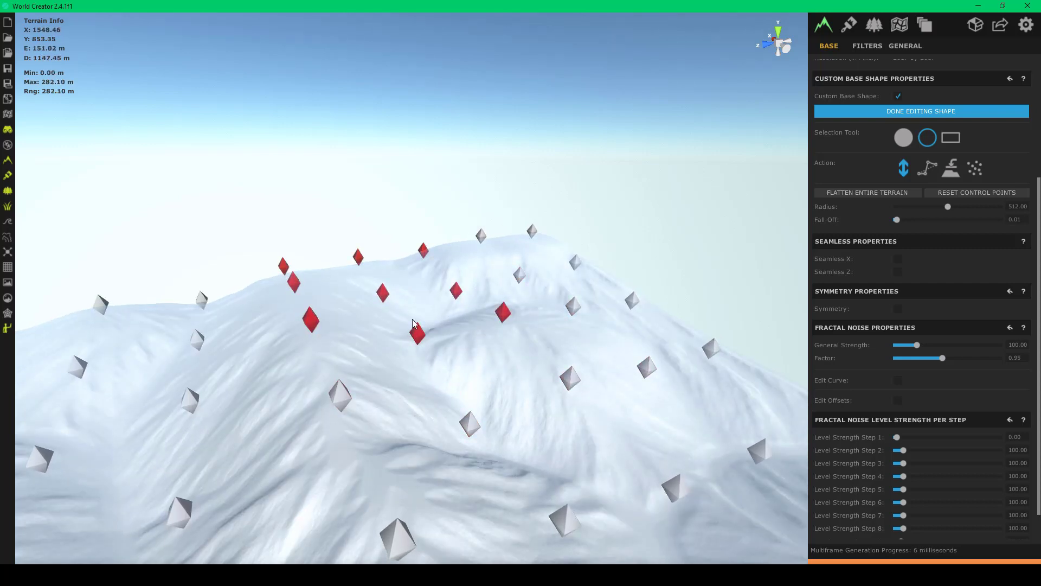
pyautogui.moveTo(413, 319); pyautogui.dragTo(415, 316)
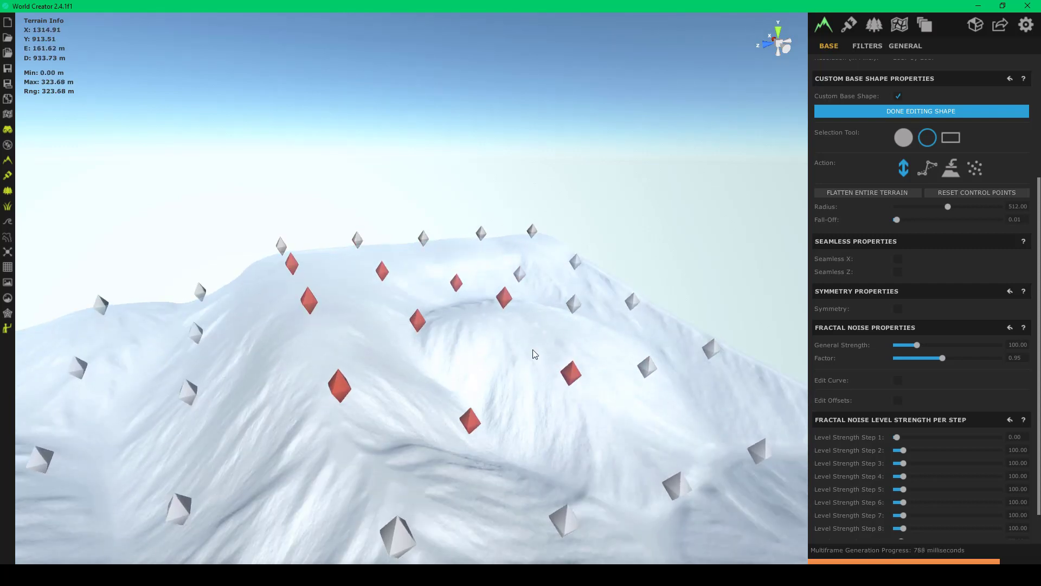
# - Switch to single-point selection and raise an individual control point on the hill's shoulder
pyautogui.moveTo(584, 257); pyautogui.dragTo(446, 299, button='right')
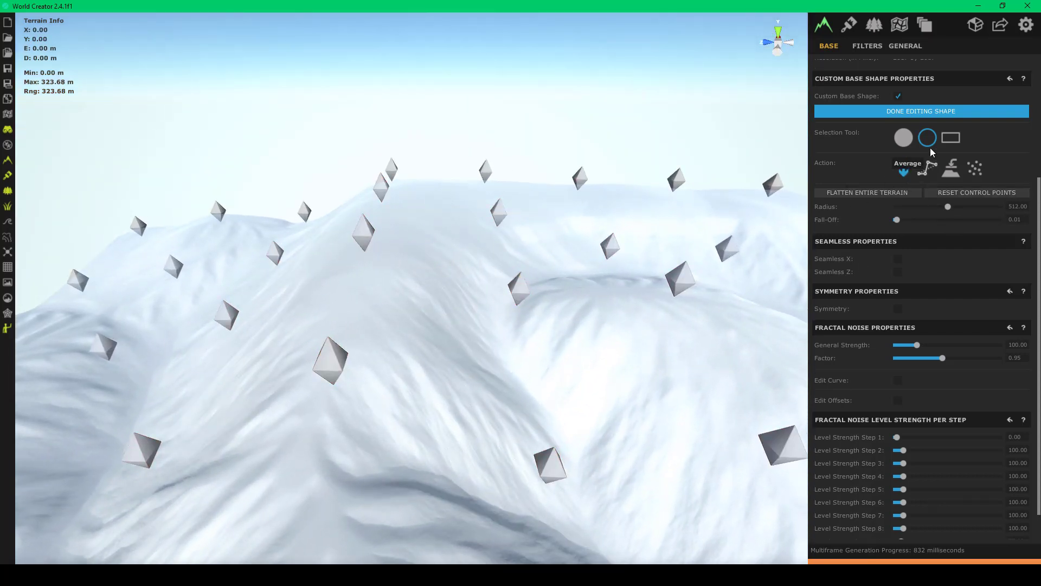
pyautogui.click(904, 138)
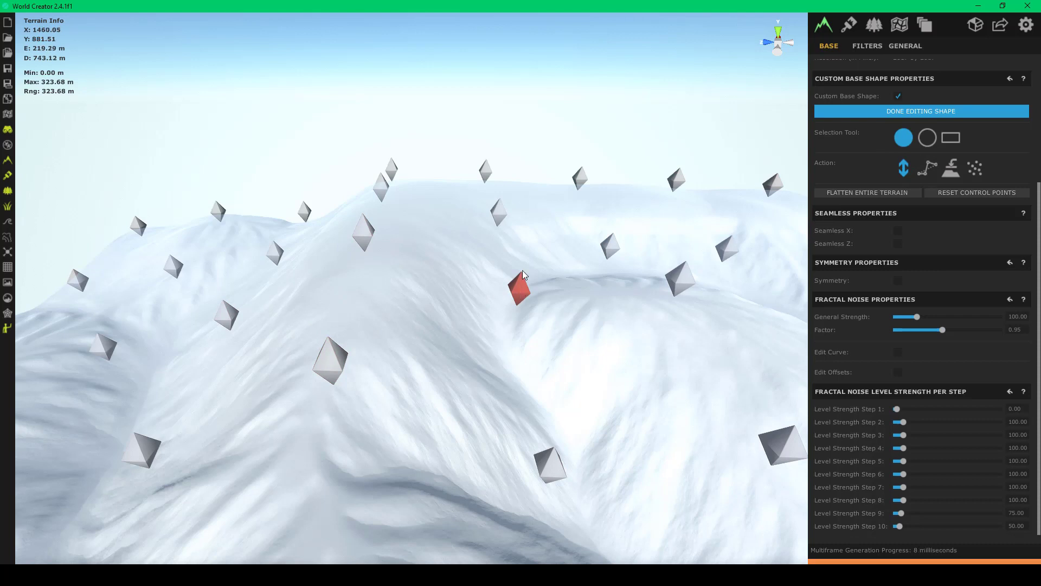
pyautogui.moveTo(522, 270); pyautogui.dragTo(511, 259)
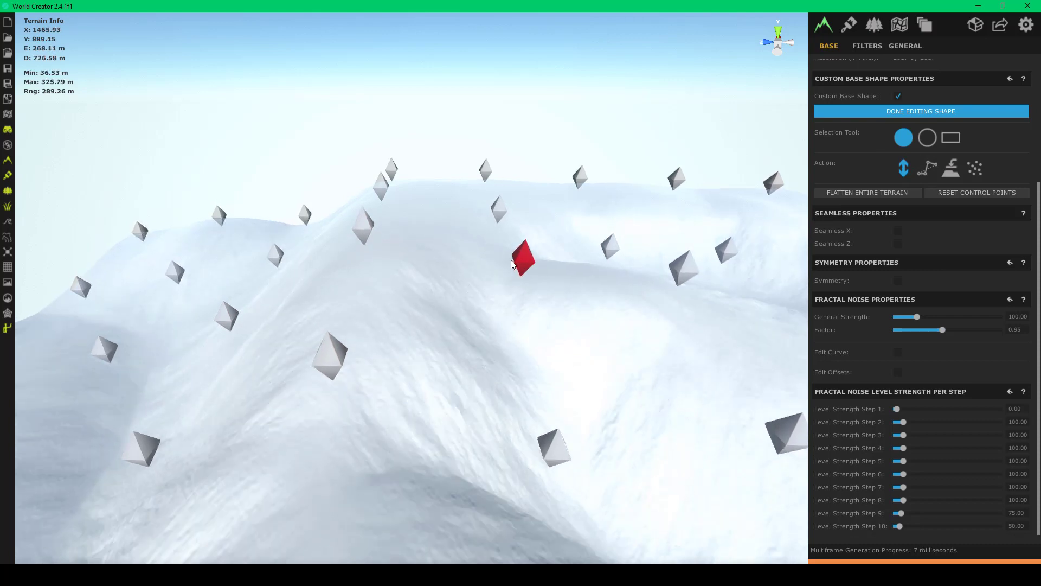
pyautogui.moveTo(427, 237); pyautogui.dragTo(344, 233, button='right')
pyautogui.press('w')
pyautogui.press('d')
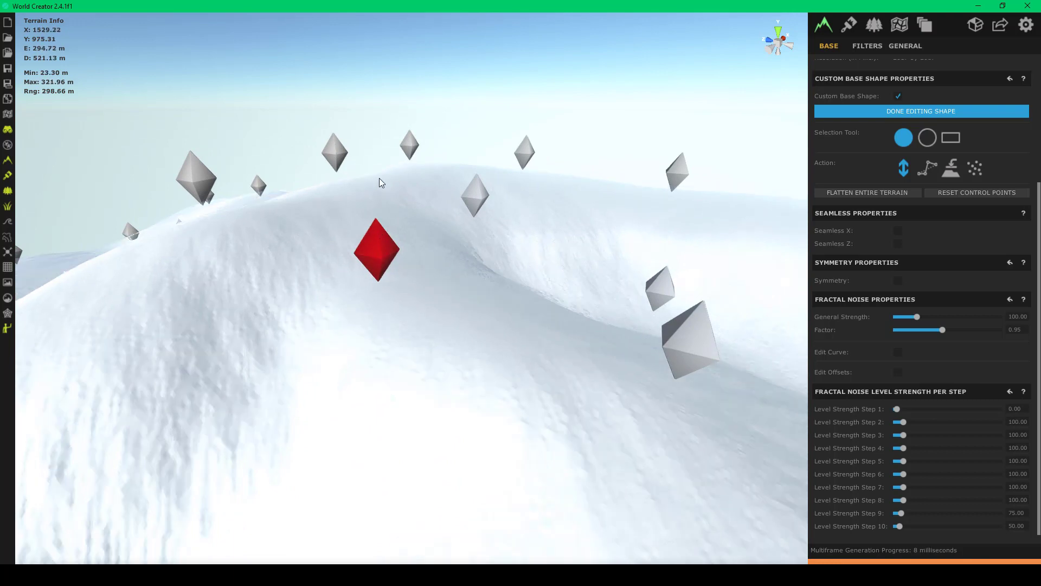
pyautogui.moveTo(379, 178); pyautogui.dragTo(372, 203)
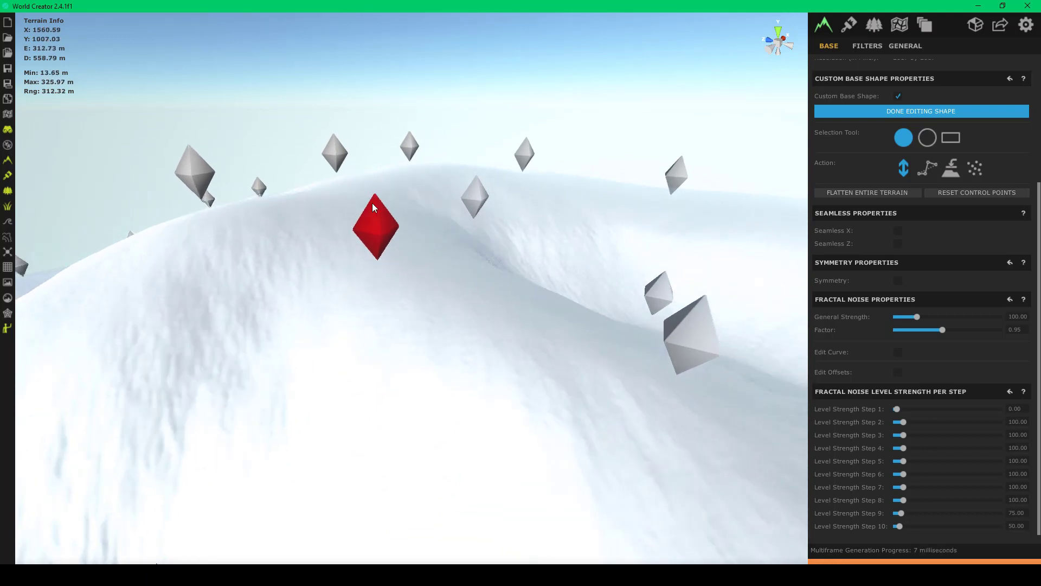
# - Raise the single control point on the corner hill's peak and the neighbouring one along the terrain's edge
pyautogui.moveTo(373, 208); pyautogui.dragTo(419, 321, button='right')
pyautogui.moveTo(440, 255); pyautogui.dragTo(16, 326, button='right')
pyautogui.press('d')
pyautogui.press('s')
pyautogui.moveTo(433, 233); pyautogui.dragTo(532, 261, button='right')
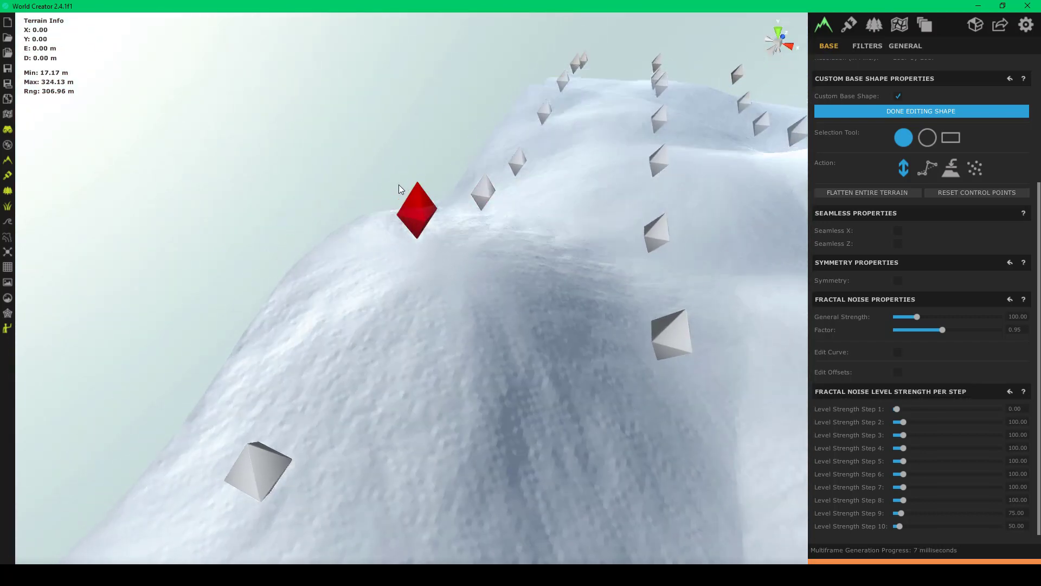
pyautogui.moveTo(477, 227); pyautogui.dragTo(403, 231, button='right')
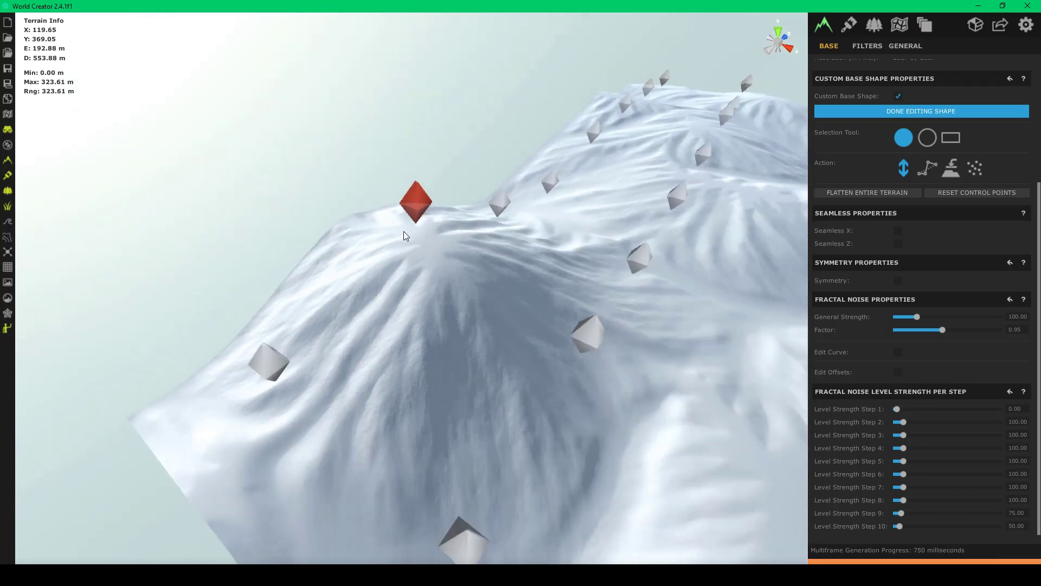
pyautogui.click(479, 177)
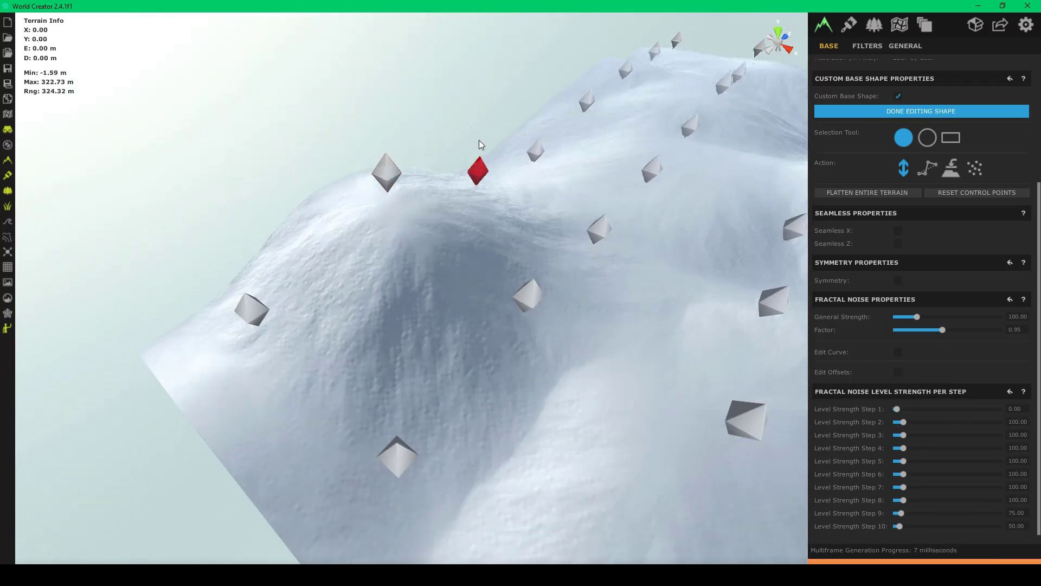
pyautogui.moveTo(479, 140); pyautogui.dragTo(480, 131)
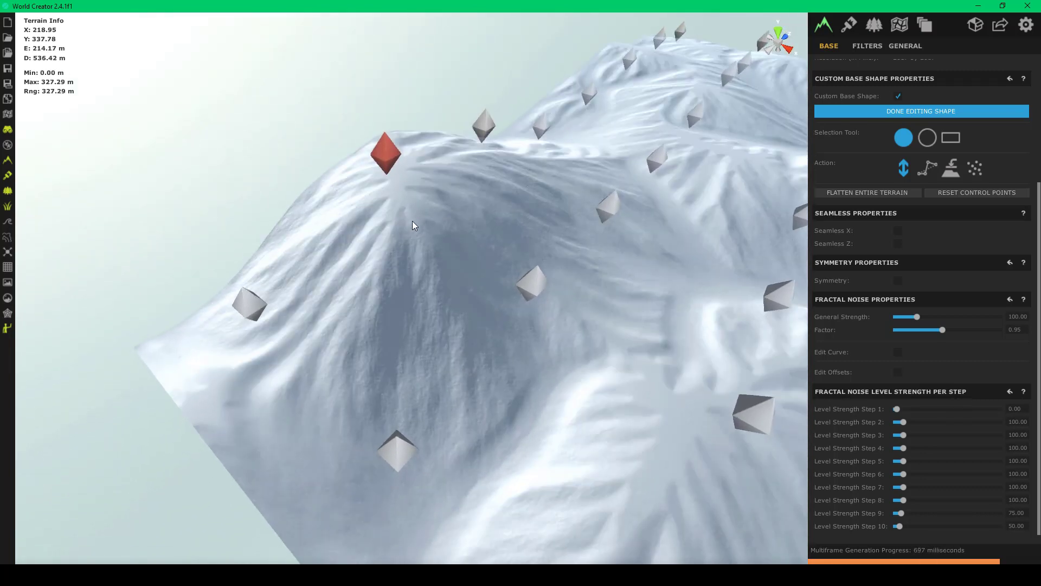
pyautogui.click(530, 187)
# - Switch to circle selection with the flatten action and flatten the control points behind the corner hill
pyautogui.moveTo(412, 221); pyautogui.dragTo(765, 165, button='right')
pyautogui.scroll(3, 554, 188)
pyautogui.press('a')
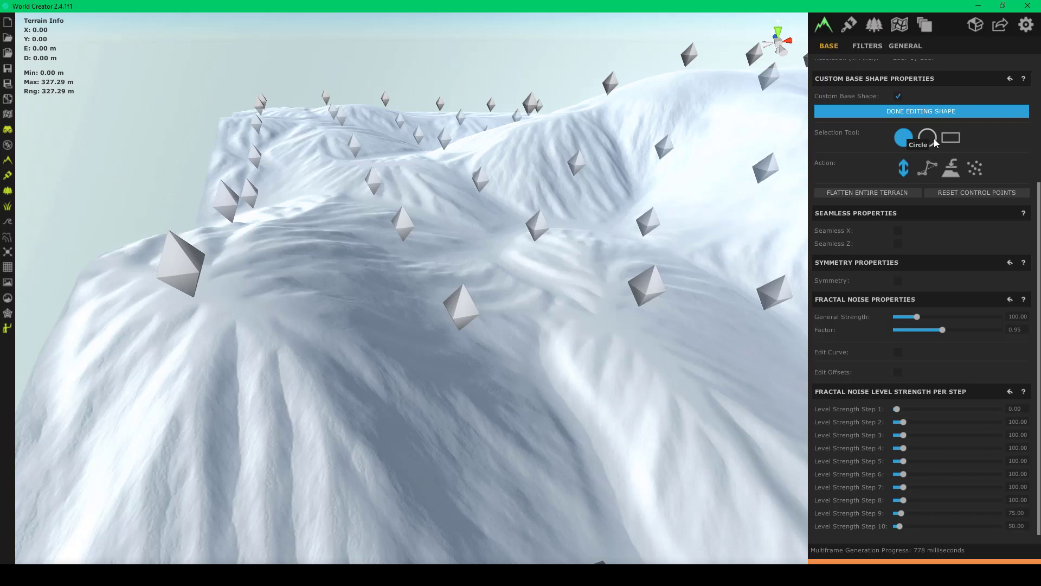
pyautogui.click(934, 138)
pyautogui.click(949, 170)
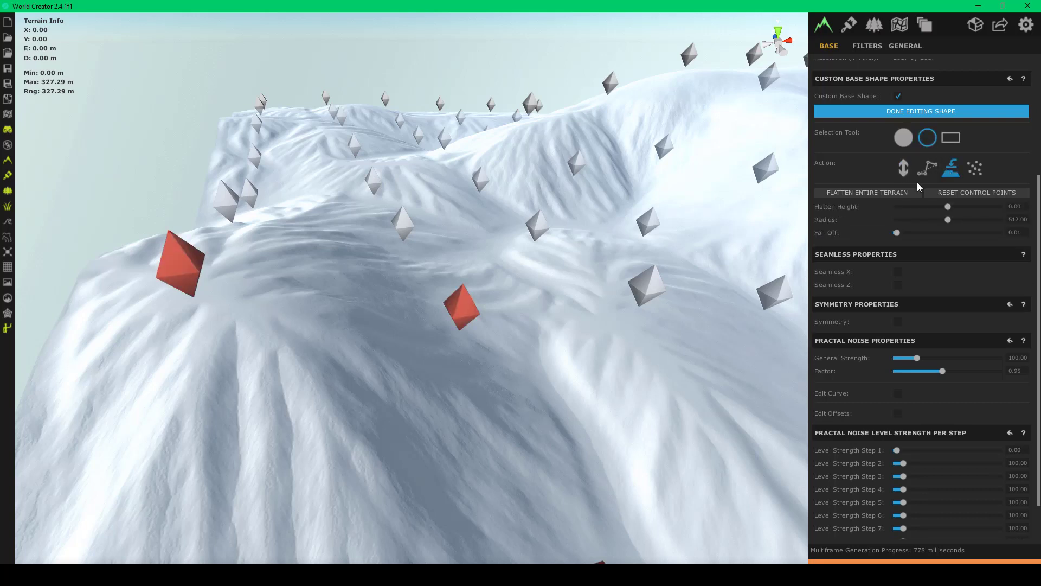
pyautogui.moveTo(380, 255); pyautogui.dragTo(293, 312, button='right')
pyautogui.press('s')
pyautogui.click(417, 213)
pyautogui.moveTo(417, 214); pyautogui.dragTo(454, 226)
# - Flatten the control points on the corner hill and the low ridge next to it
pyautogui.moveTo(454, 225); pyautogui.dragTo(374, 307, button='right')
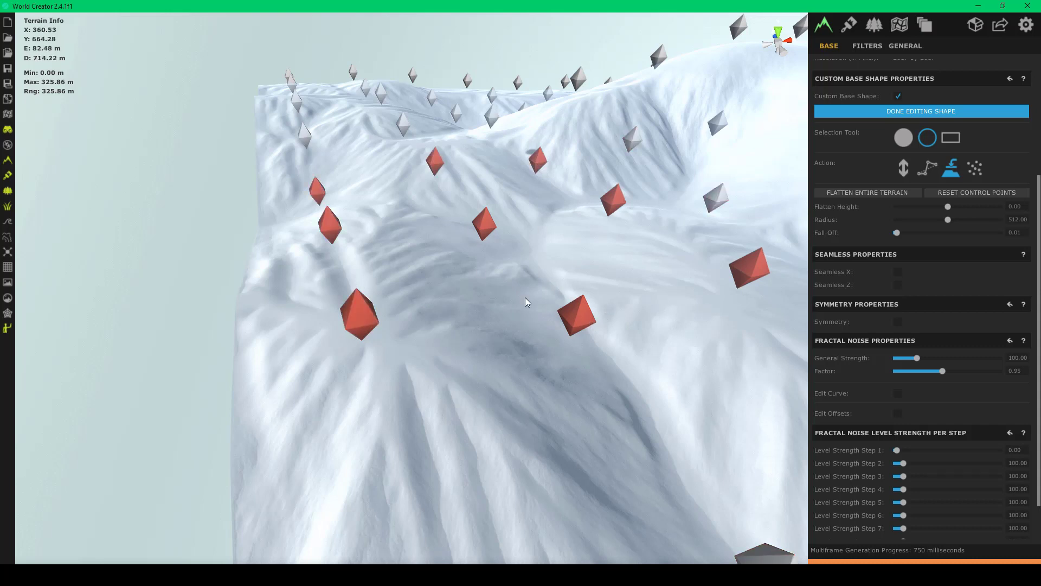
pyautogui.moveTo(644, 349); pyautogui.dragTo(344, 329, button='right')
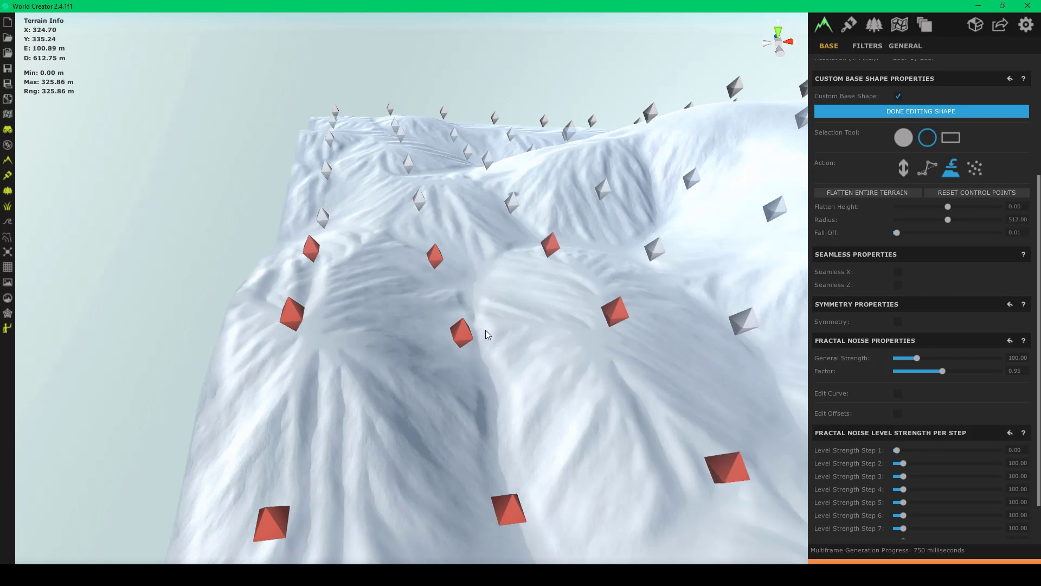
pyautogui.moveTo(465, 315); pyautogui.dragTo(500, 333)
# - Flatten the control points in the valley between the steep slope and the neighbouring low hills
pyautogui.moveTo(559, 333)
pyautogui.mouseDown(button='right')
pyautogui.moveTo(411, 317)
pyautogui.moveTo(265, 327)
pyautogui.moveTo(420, 341)
pyautogui.moveTo(563, 325)
pyautogui.moveTo(443, 338)
pyautogui.moveTo(295, 335)
pyautogui.moveTo(472, 300)
pyautogui.mouseUp(button='right')
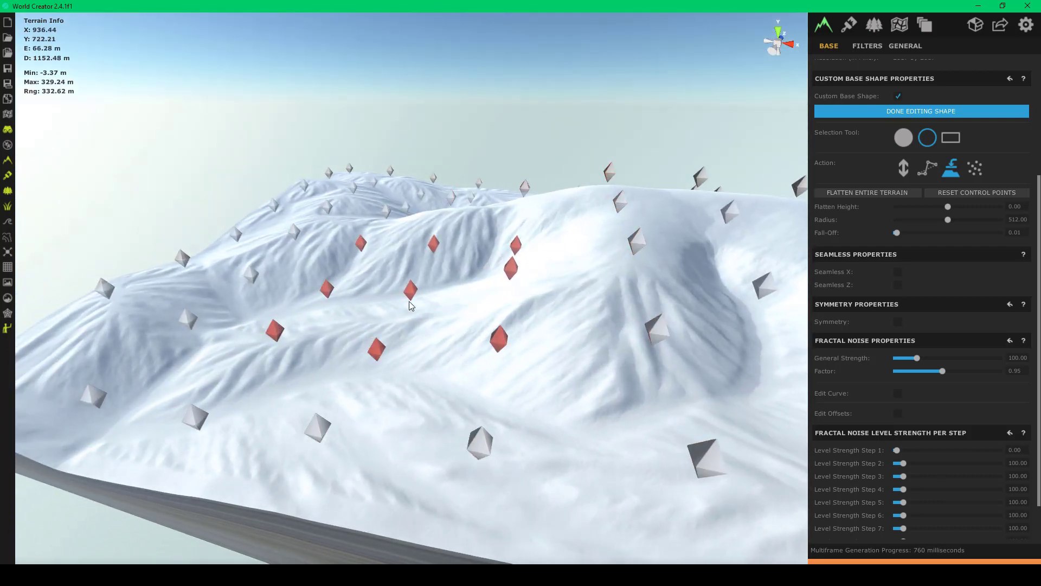
pyautogui.moveTo(316, 373); pyautogui.dragTo(125, 412, button='right')
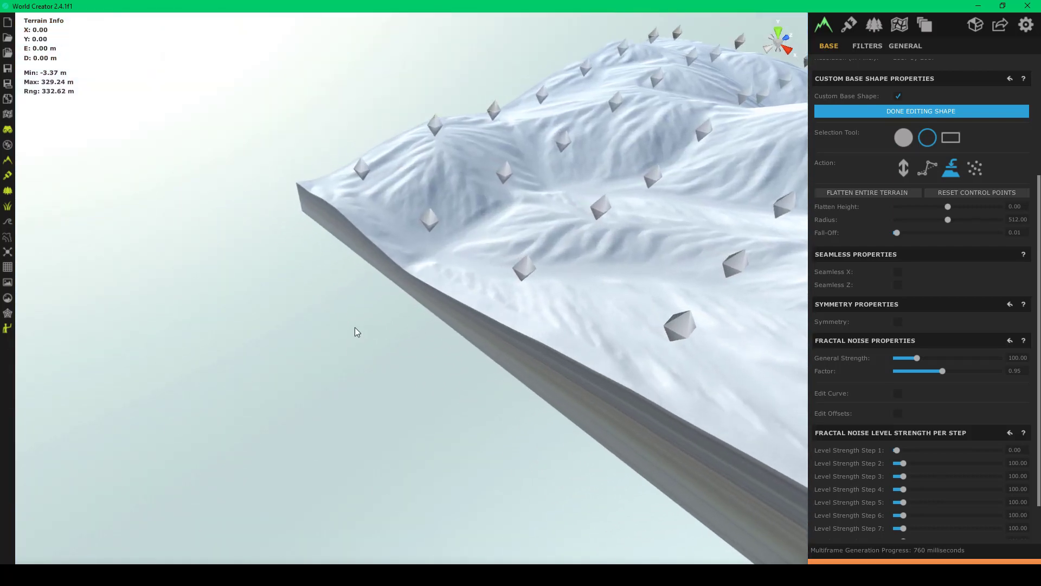
pyautogui.moveTo(522, 259); pyautogui.dragTo(941, 193, button='right')
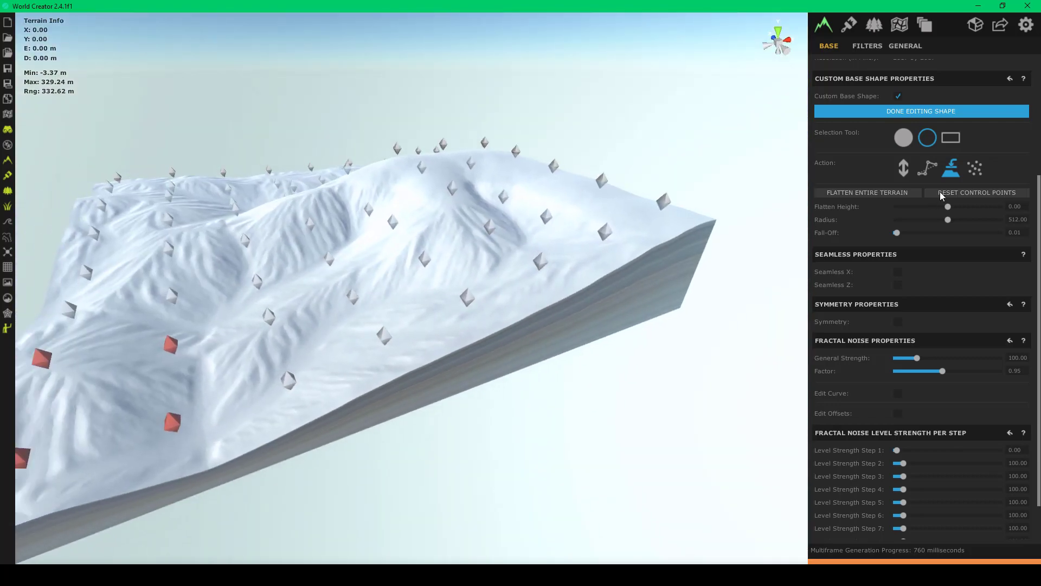
pyautogui.press('w')
pyautogui.moveTo(551, 236)
pyautogui.mouseDown(button='right')
pyautogui.moveTo(572, 167)
pyautogui.moveTo(363, 220)
pyautogui.mouseUp(button='right')
pyautogui.press('w')
pyautogui.press('d')
pyautogui.moveTo(450, 287)
pyautogui.mouseDown(button='right')
pyautogui.moveTo(400, 313)
pyautogui.moveTo(594, 314)
pyautogui.moveTo(493, 283)
pyautogui.moveTo(479, 240)
pyautogui.moveTo(487, 254)
pyautogui.moveTo(639, 275)
pyautogui.moveTo(574, 305)
pyautogui.moveTo(622, 298)
pyautogui.moveTo(489, 303)
pyautogui.moveTo(481, 366)
pyautogui.moveTo(620, 349)
pyautogui.moveTo(513, 339)
pyautogui.moveTo(669, 337)
pyautogui.mouseUp(button='right')
pyautogui.press('s')
pyautogui.press('a')
pyautogui.press('w')
pyautogui.moveTo(617, 337)
pyautogui.mouseDown()
pyautogui.moveTo(581, 288)
pyautogui.moveTo(409, 352)
pyautogui.moveTo(319, 330)
pyautogui.moveTo(390, 371)
pyautogui.moveTo(456, 295)
pyautogui.moveTo(345, 345)
pyautogui.mouseUp()
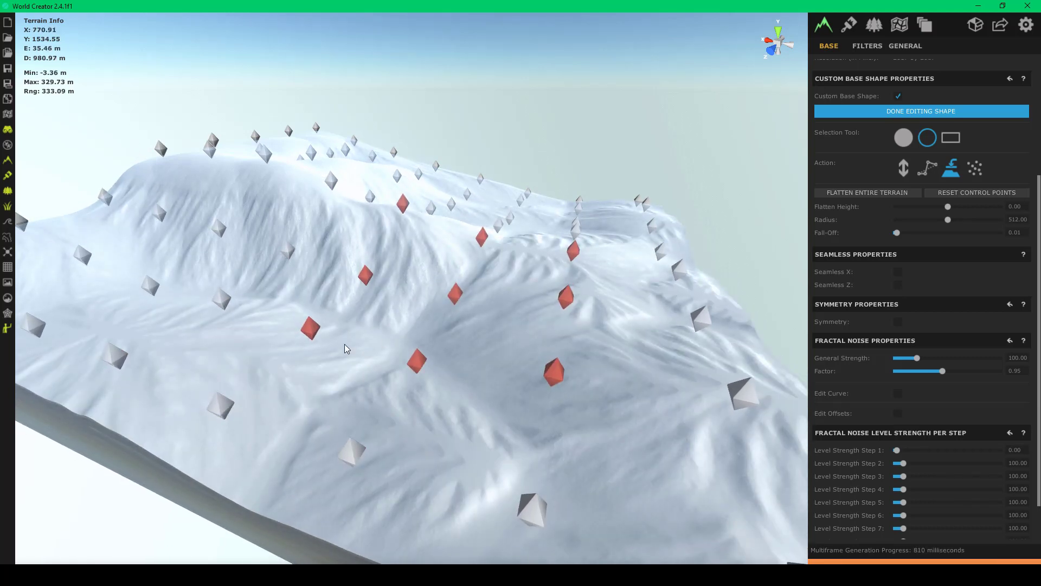
# - Flatten a further group of control points around the foot of the steep slope
pyautogui.moveTo(325, 396); pyautogui.dragTo(281, 354, button='right')
pyautogui.scroll(2, 281, 354)
pyautogui.moveTo(281, 353); pyautogui.dragTo(385, 330, button='middle')
pyautogui.moveTo(435, 291)
pyautogui.mouseDown(button='right')
pyautogui.moveTo(300, 300)
pyautogui.moveTo(401, 273)
pyautogui.mouseUp(button='right')
pyautogui.moveTo(481, 260); pyautogui.dragTo(477, 239)
# - Examine the sculpted terrain along its near edge and as a whole
pyautogui.moveTo(439, 277); pyautogui.dragTo(857, 252, button='right')
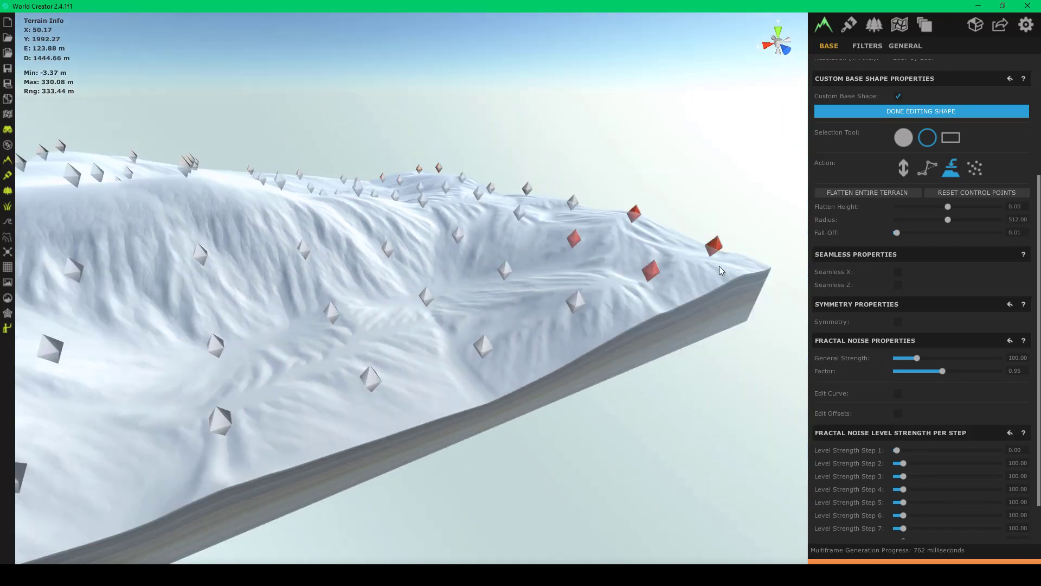
pyautogui.moveTo(720, 265); pyautogui.dragTo(596, 288, button='right')
pyautogui.moveTo(331, 377); pyautogui.dragTo(515, 351, button='right')
pyautogui.scroll(-2, 289, 392)
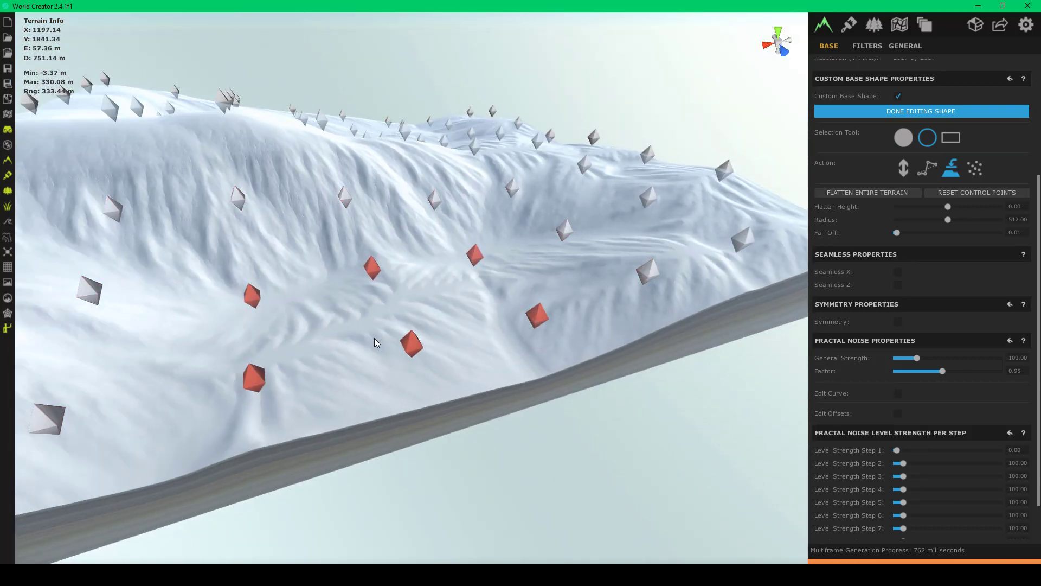
pyautogui.scroll(5, 362, 343)
pyautogui.scroll(-8, 460, 321)
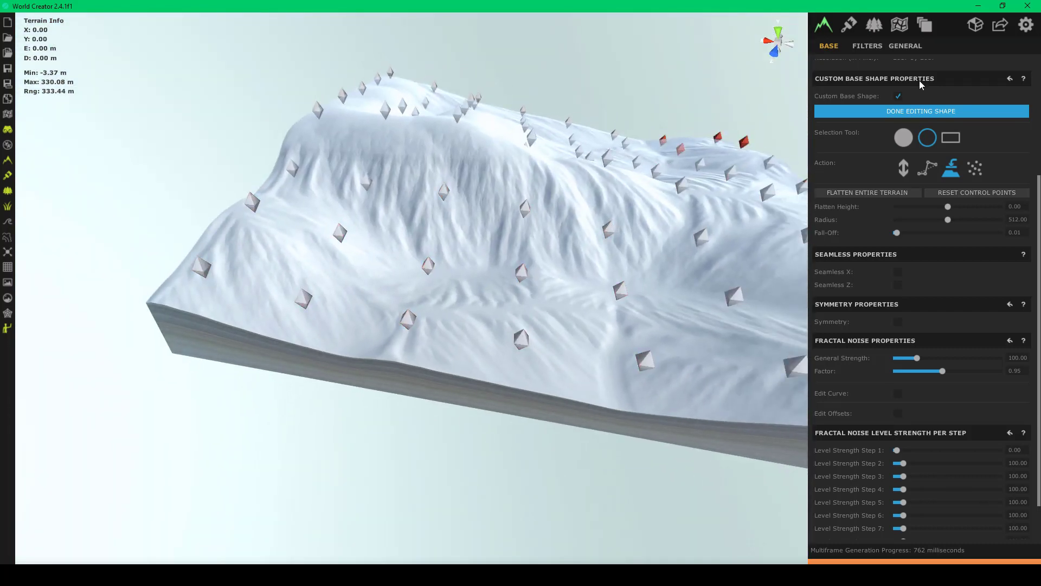
pyautogui.scroll(3, 890, 60)
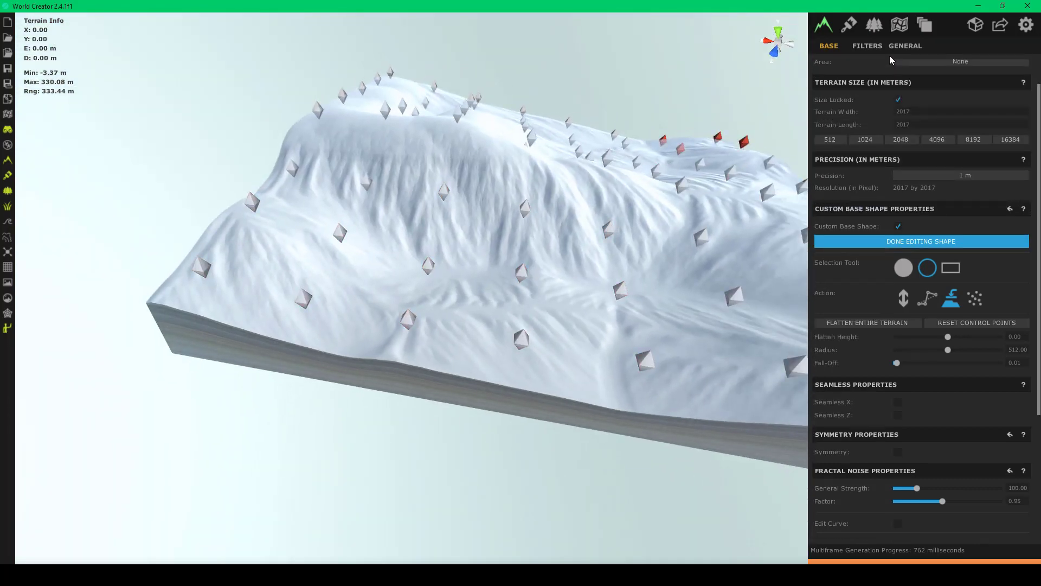
# - Add a new area to the terrain and name it Hills
pyautogui.click(900, 26)
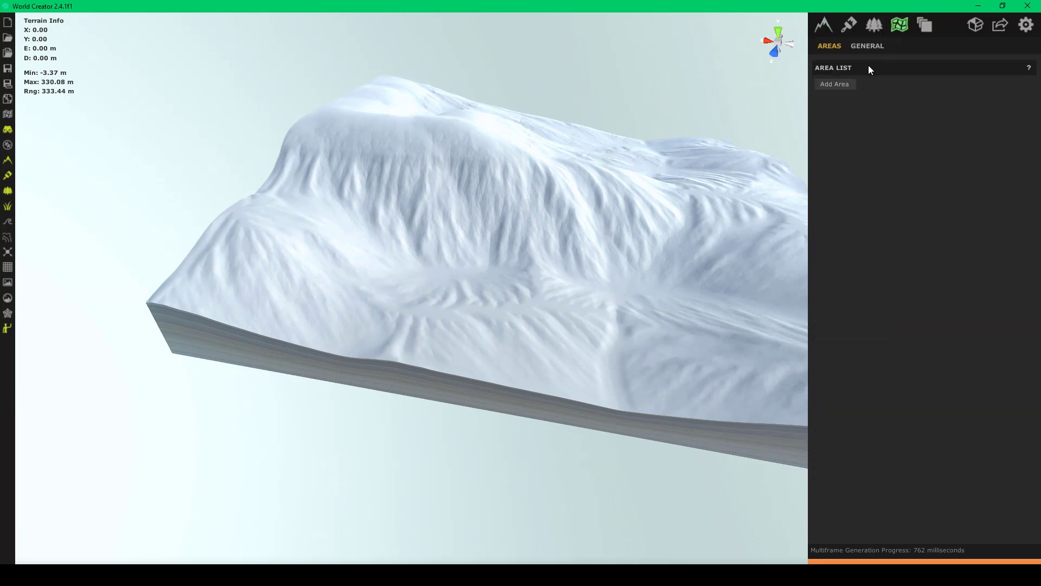
pyautogui.click(843, 86)
pyautogui.moveTo(667, 181); pyautogui.dragTo(408, 243, button='right')
pyautogui.scroll(-3, 525, 236)
pyautogui.scroll(2, 525, 237)
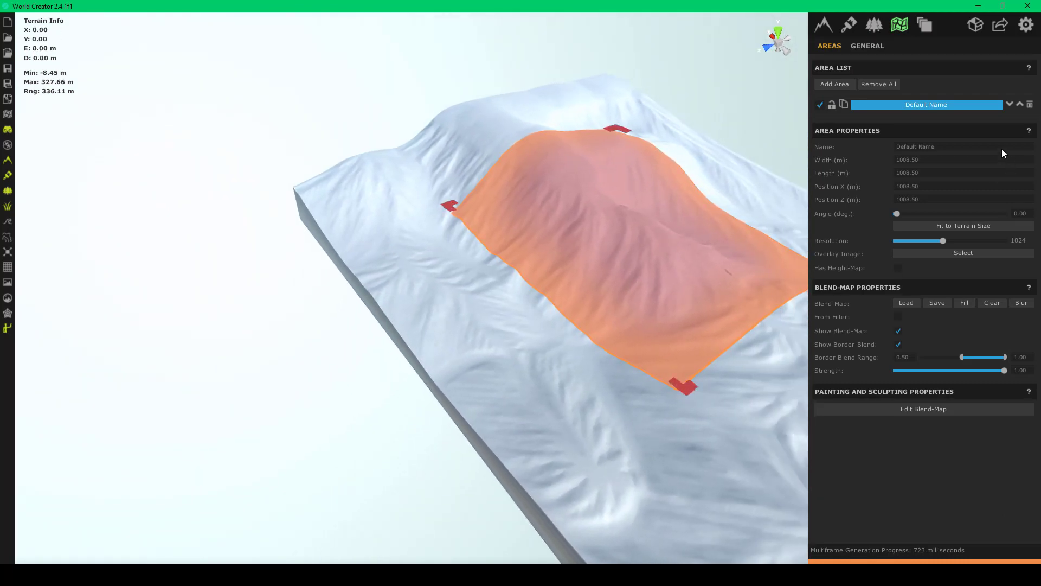
pyautogui.click(1001, 148)
pyautogui.write('Hills')
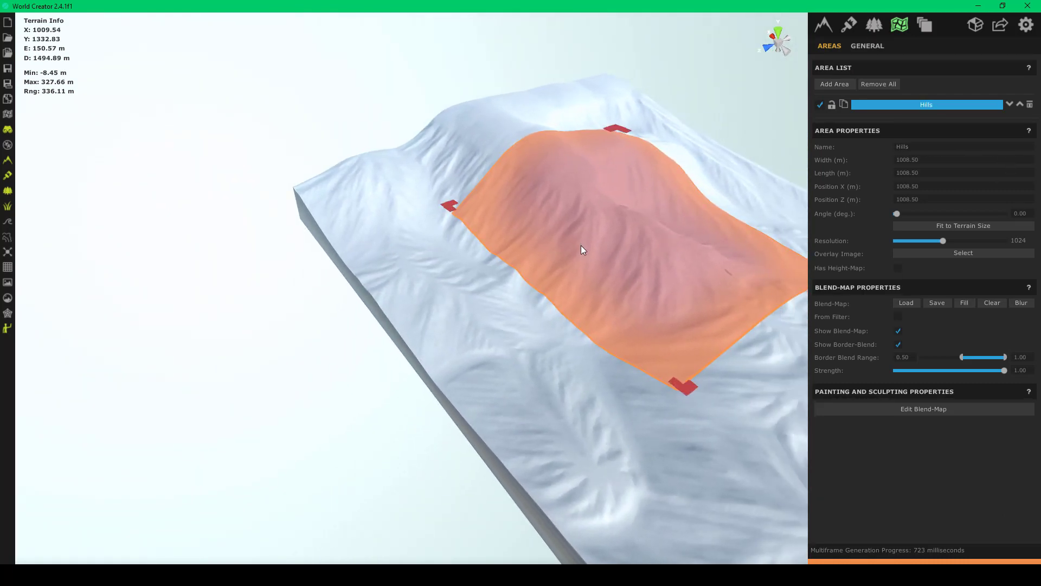
# - Stretch the Hills area to the terrain's near corner and set its width and length to 2017 m
pyautogui.moveTo(581, 246); pyautogui.dragTo(506, 294, button='right')
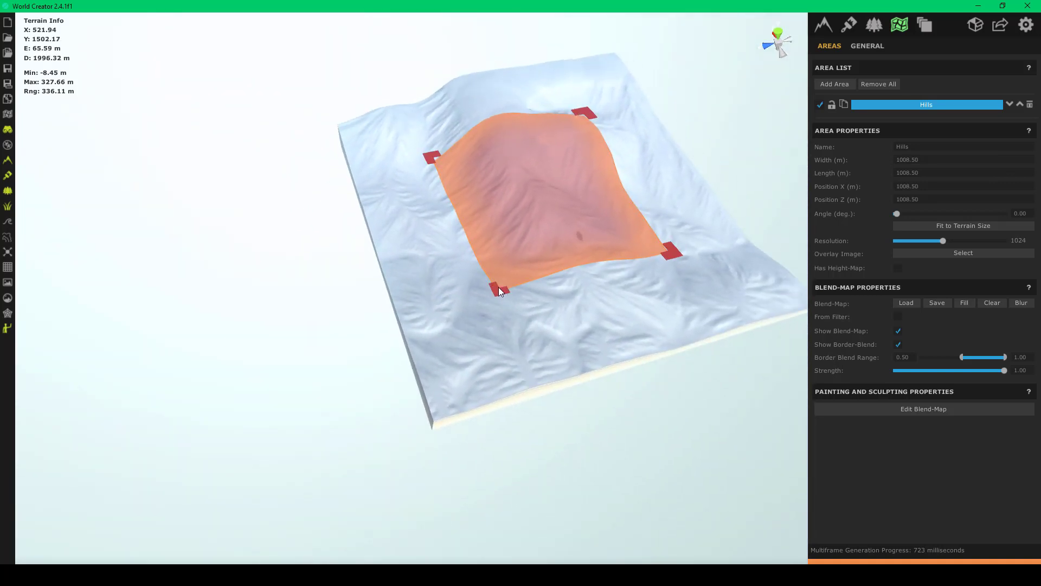
pyautogui.moveTo(499, 288); pyautogui.dragTo(434, 421)
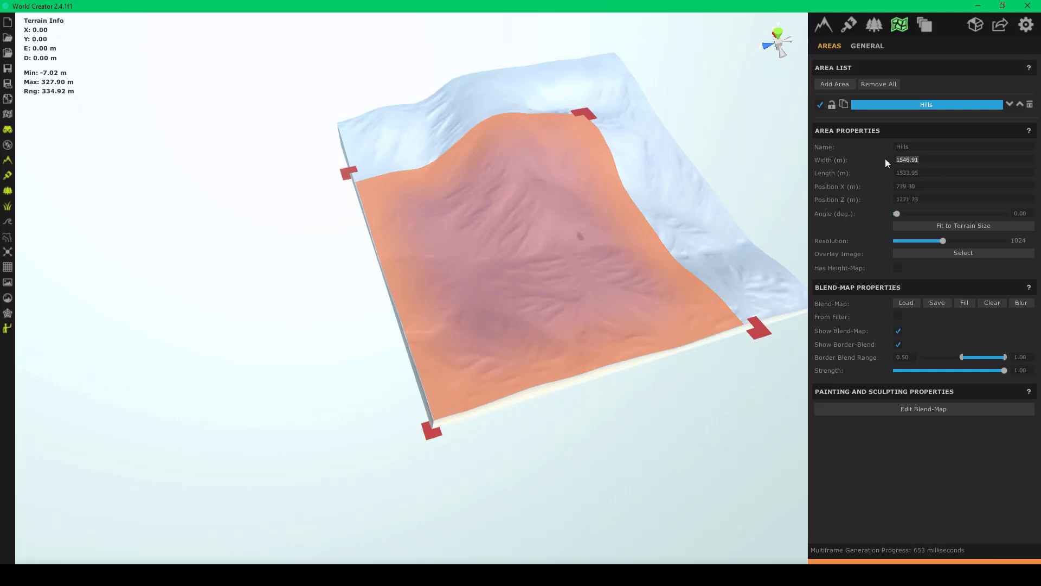
pyautogui.write('2017')
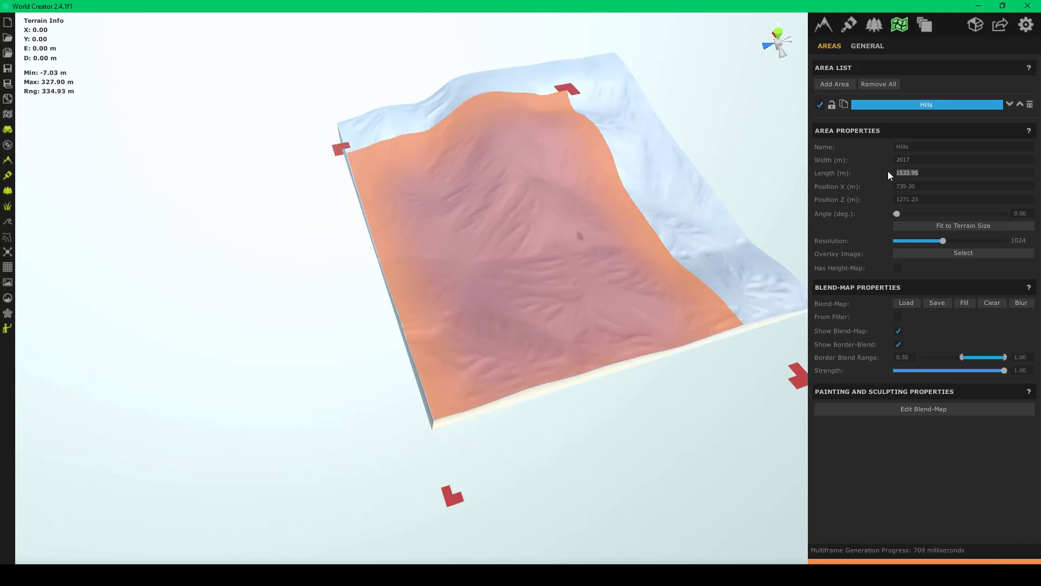
pyautogui.write('2017')
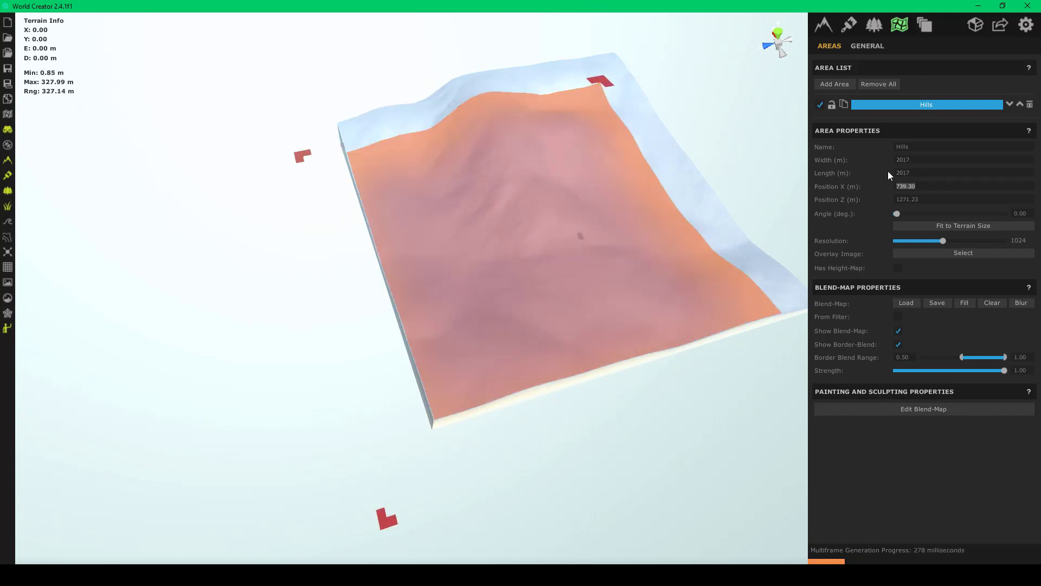
pyautogui.press('Tab')
# - Stretch the Hills area past the opposite terrain corner to about 2373 by 2304 m so it covers the whole terrain
pyautogui.moveTo(734, 172); pyautogui.dragTo(623, 181, button='right')
pyautogui.moveTo(623, 180); pyautogui.dragTo(611, 188)
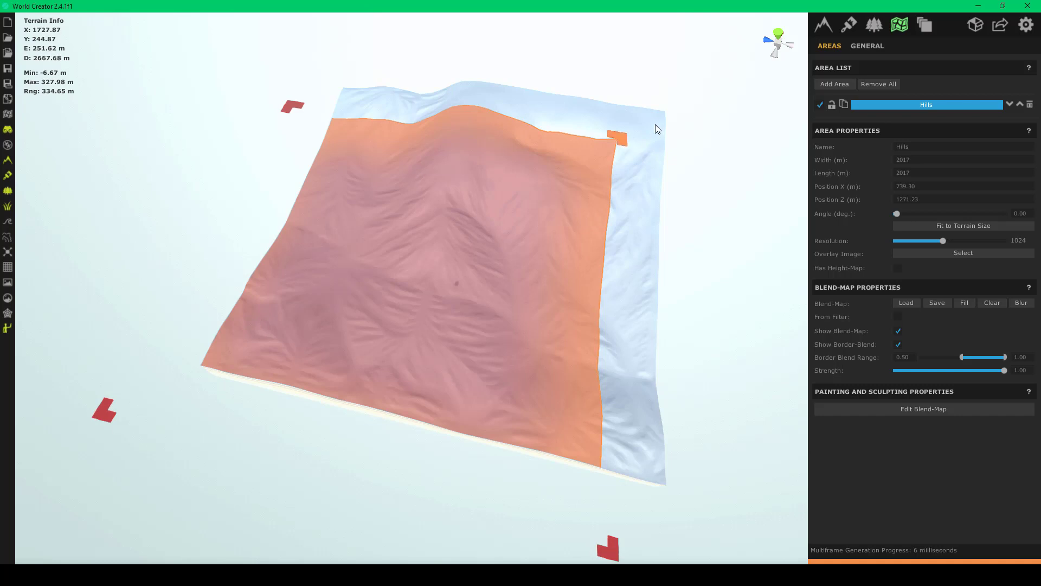
pyautogui.moveTo(655, 125); pyautogui.dragTo(671, 106)
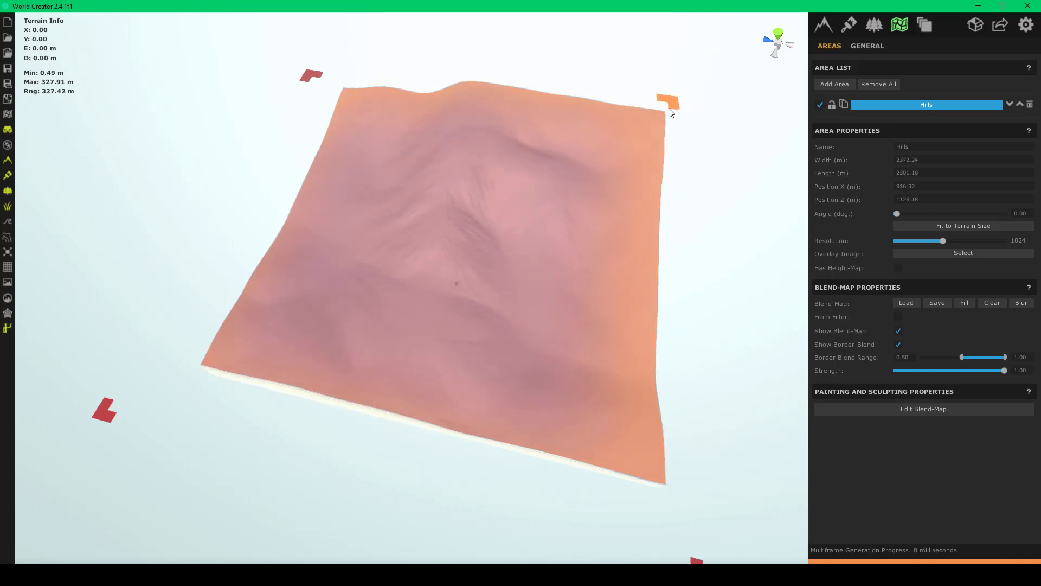
# - Check the terrain size settings and set the Hills area's width and length to 2400 m
pyautogui.click(823, 24)
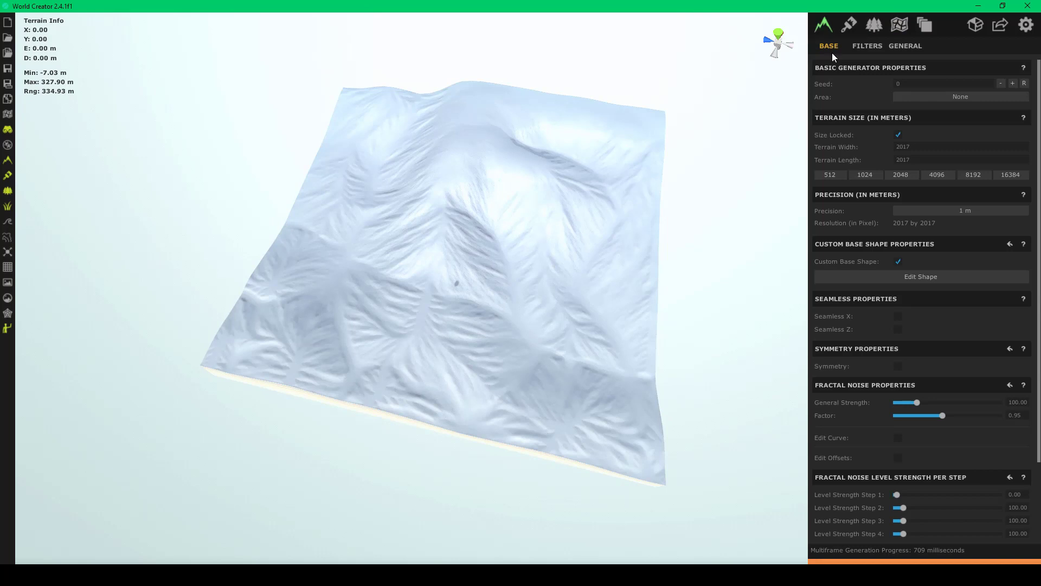
pyautogui.click(898, 22)
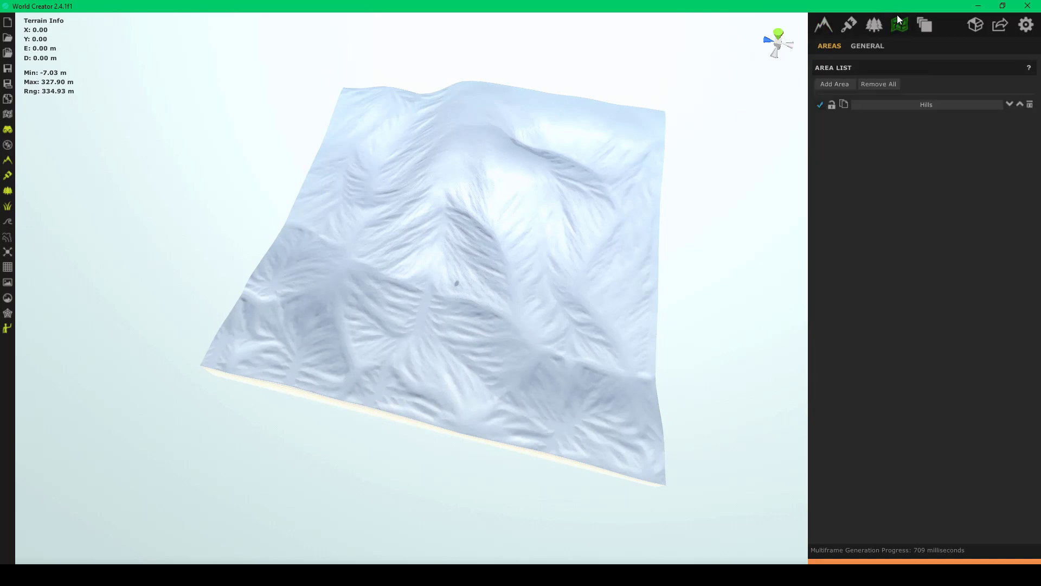
pyautogui.click(907, 100)
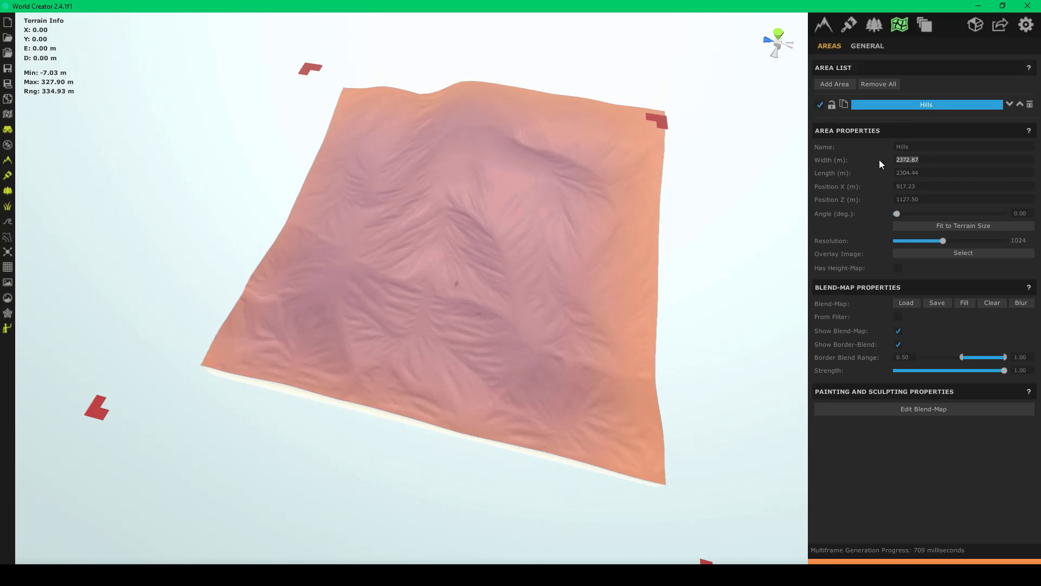
pyautogui.write('2400')
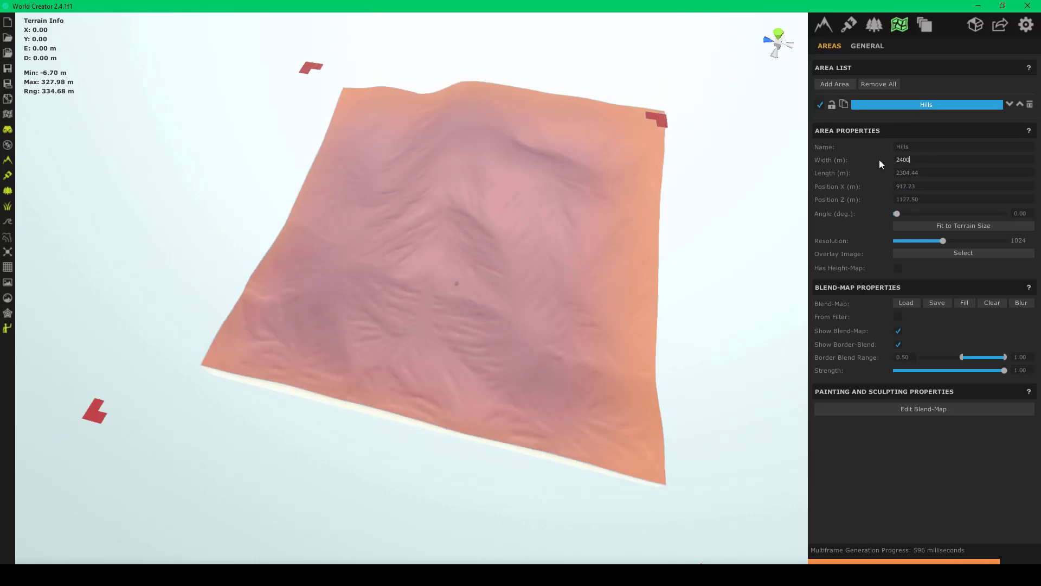
pyautogui.press('Tab')
pyautogui.write('2400')
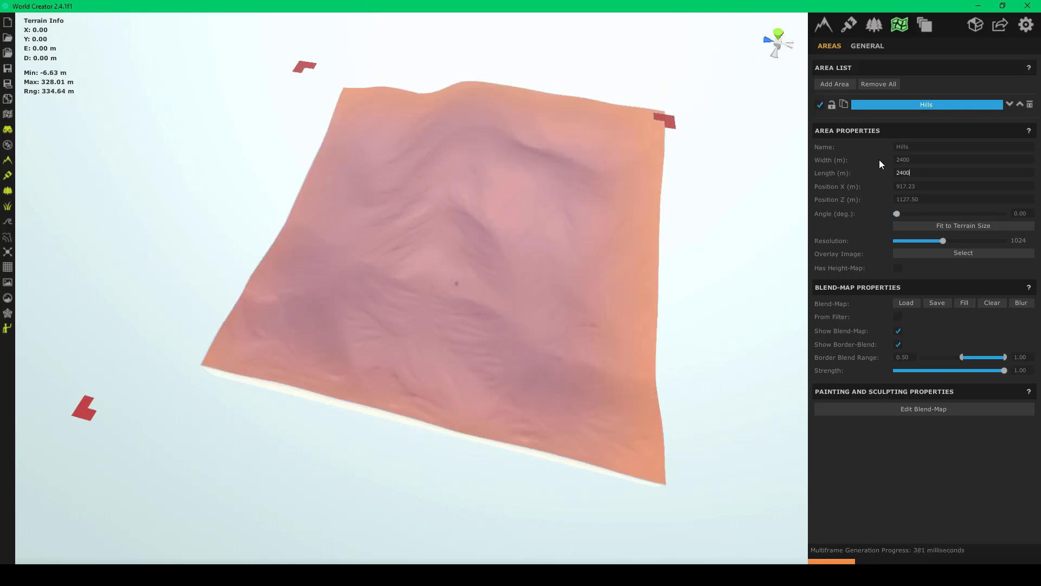
# - Start editing the Hills blend-map with the third round soft brush at size 450
pyautogui.press('d')
pyautogui.moveTo(727, 162); pyautogui.dragTo(578, 179, button='right')
pyautogui.press('w')
pyautogui.press('d')
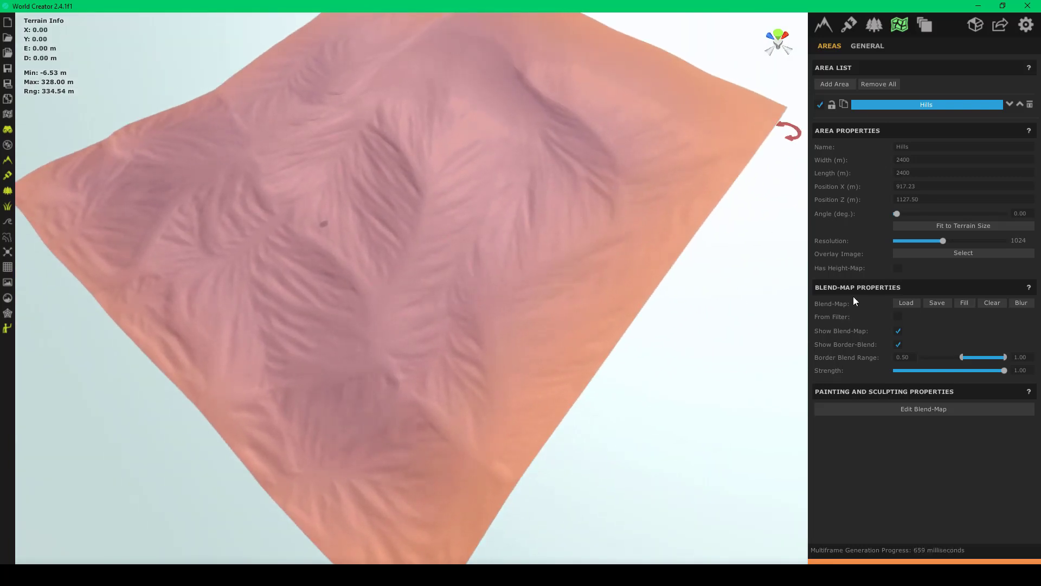
pyautogui.click(926, 408)
pyautogui.moveTo(503, 216)
pyautogui.mouseDown(button='right')
pyautogui.moveTo(349, 123)
pyautogui.moveTo(525, 131)
pyautogui.moveTo(493, 180)
pyautogui.moveTo(540, 148)
pyautogui.moveTo(716, 165)
pyautogui.mouseUp(button='right')
pyautogui.press('w')
pyautogui.press('a')
pyautogui.press('s')
pyautogui.moveTo(421, 340); pyautogui.dragTo(529, 348, button='right')
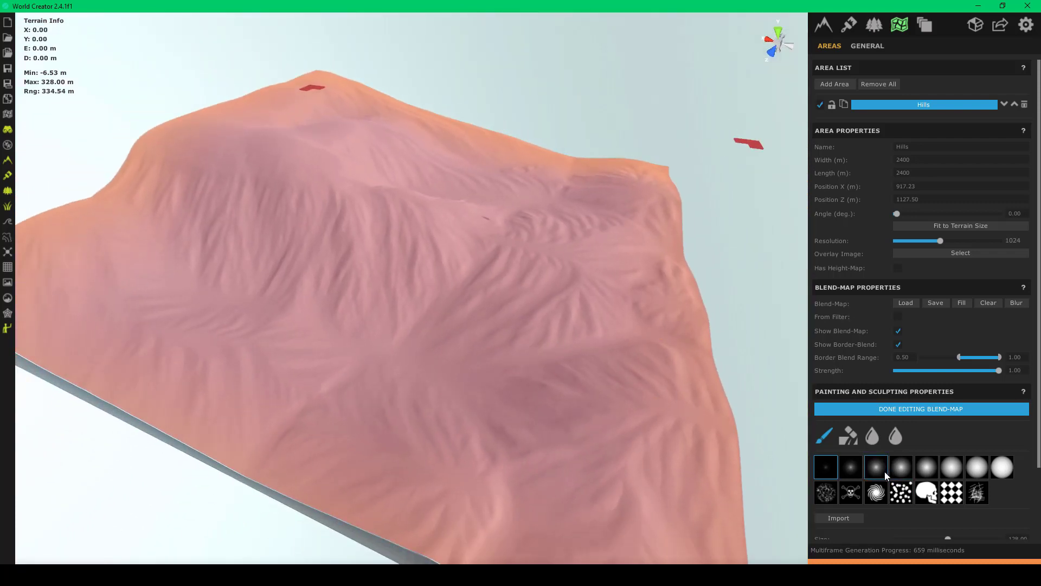
pyautogui.scroll(-3, 943, 461)
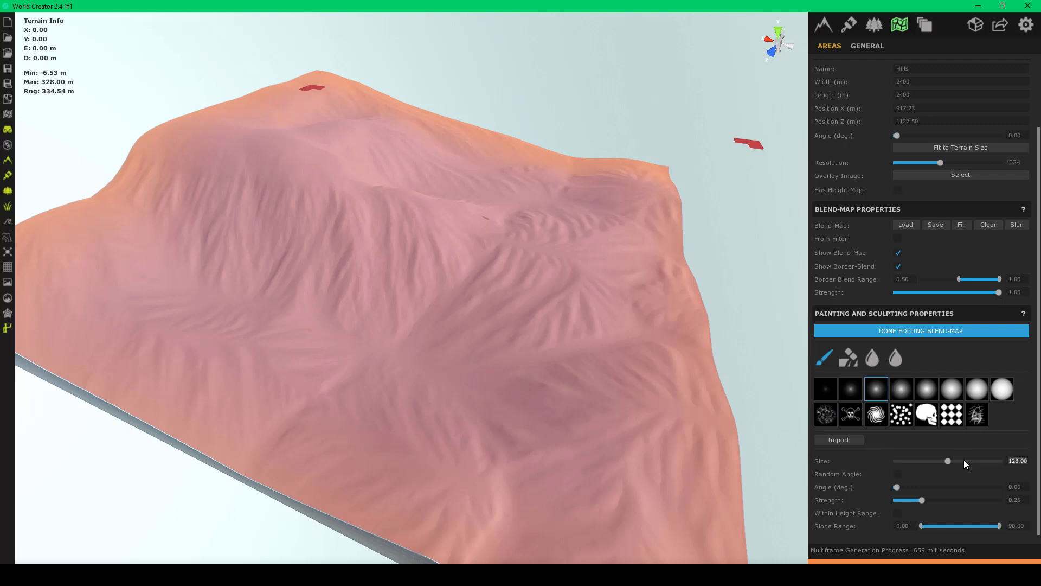
pyautogui.write('450')
pyautogui.press('Tab')
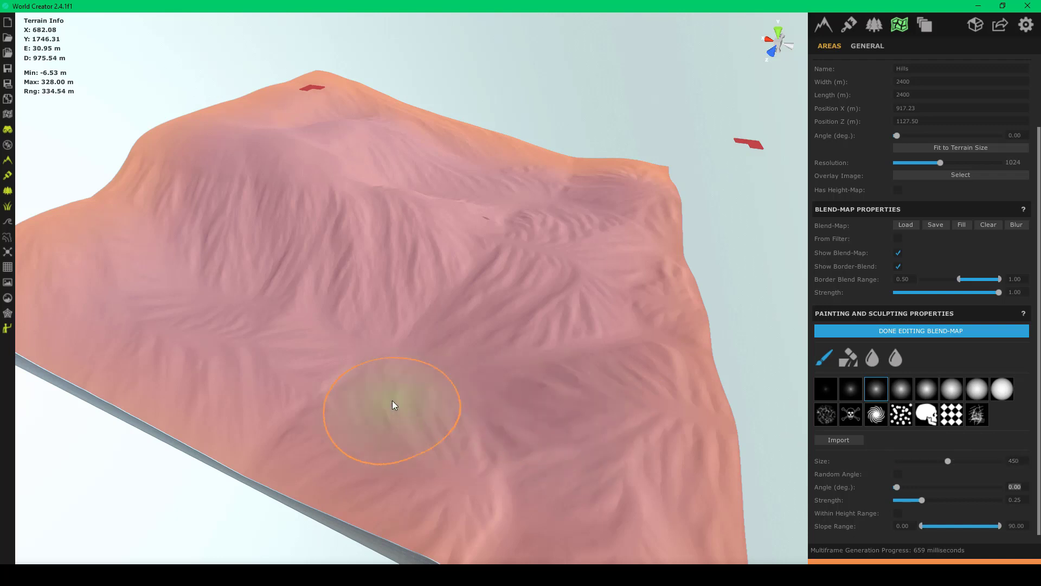
# - Erase the Hills blend-map along the valley at the foot of the steep slope, near the terrain's edge
pyautogui.click(852, 366)
pyautogui.moveTo(415, 365)
pyautogui.mouseDown(button='right')
pyautogui.moveTo(268, 327)
pyautogui.moveTo(349, 343)
pyautogui.moveTo(318, 339)
pyautogui.mouseUp(button='right')
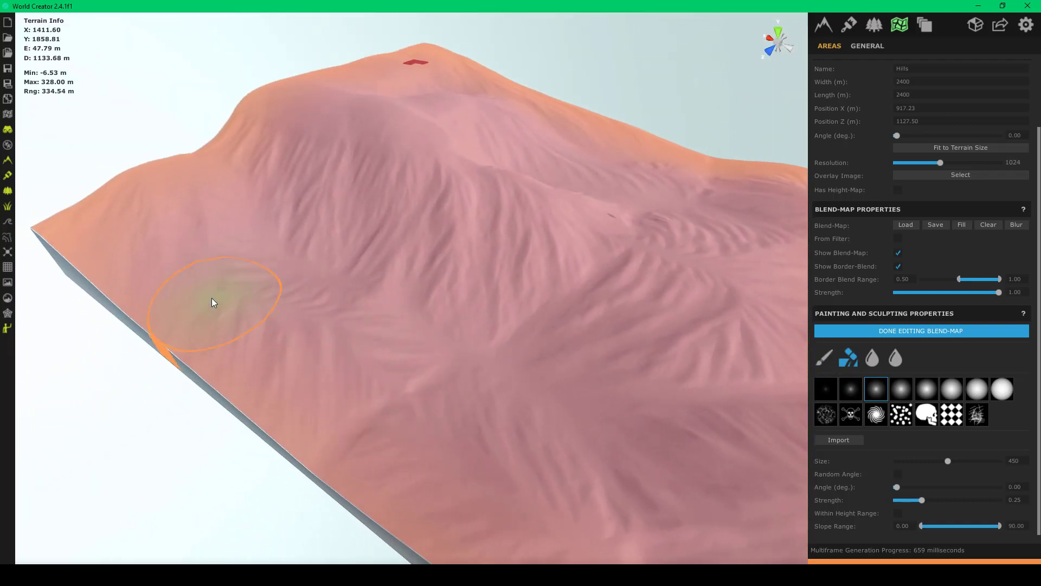
pyautogui.moveTo(212, 297)
pyautogui.mouseDown()
pyautogui.moveTo(323, 334)
pyautogui.moveTo(378, 373)
pyautogui.moveTo(245, 302)
pyautogui.mouseUp()
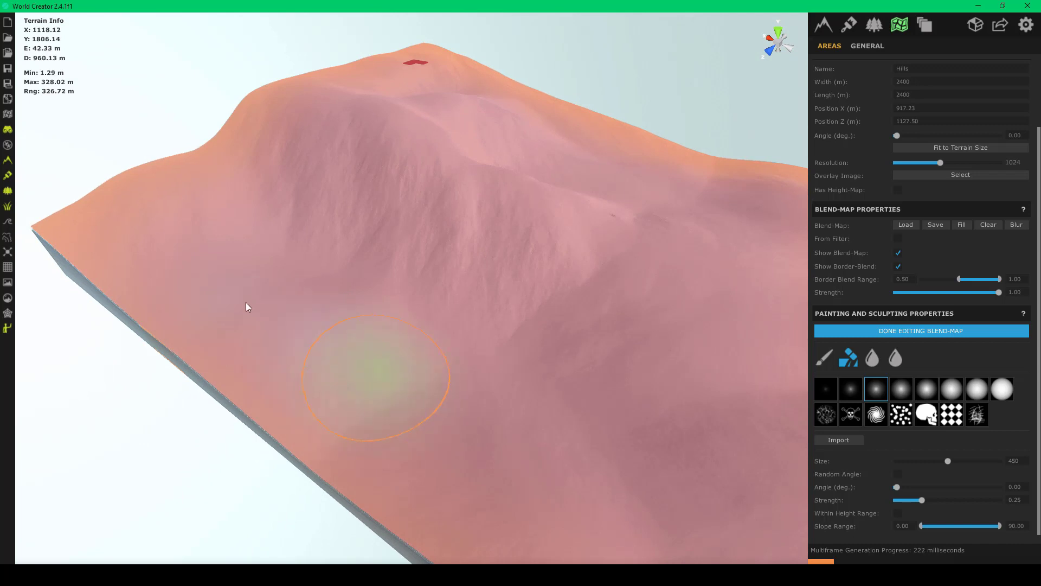
pyautogui.moveTo(373, 370)
pyautogui.mouseDown()
pyautogui.moveTo(422, 393)
pyautogui.moveTo(206, 287)
pyautogui.moveTo(323, 343)
pyautogui.moveTo(530, 340)
pyautogui.mouseUp()
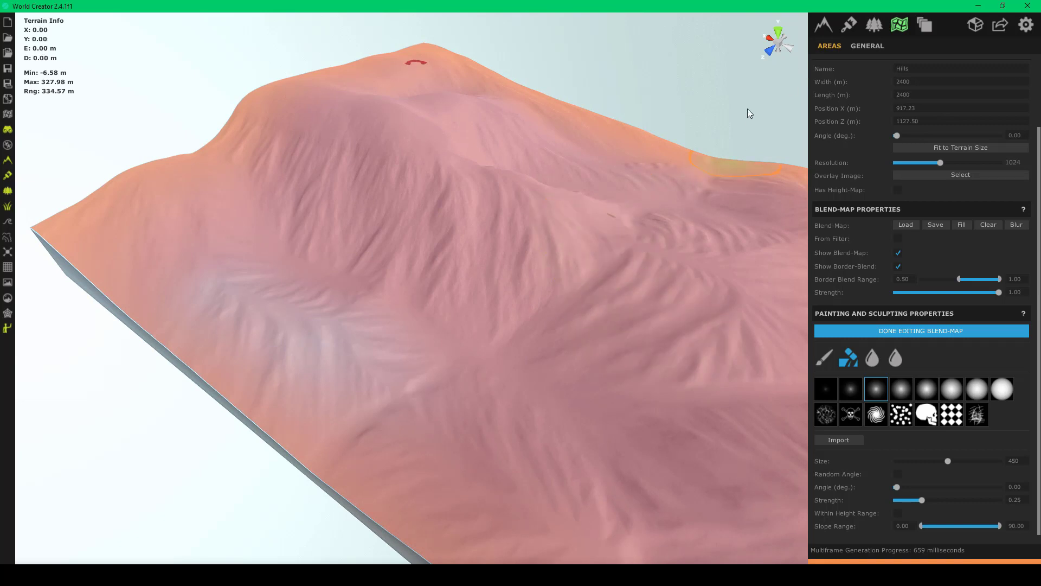
# - Assign the Hills area to the Hills filter layer and view its effect in the valley
pyautogui.click(824, 25)
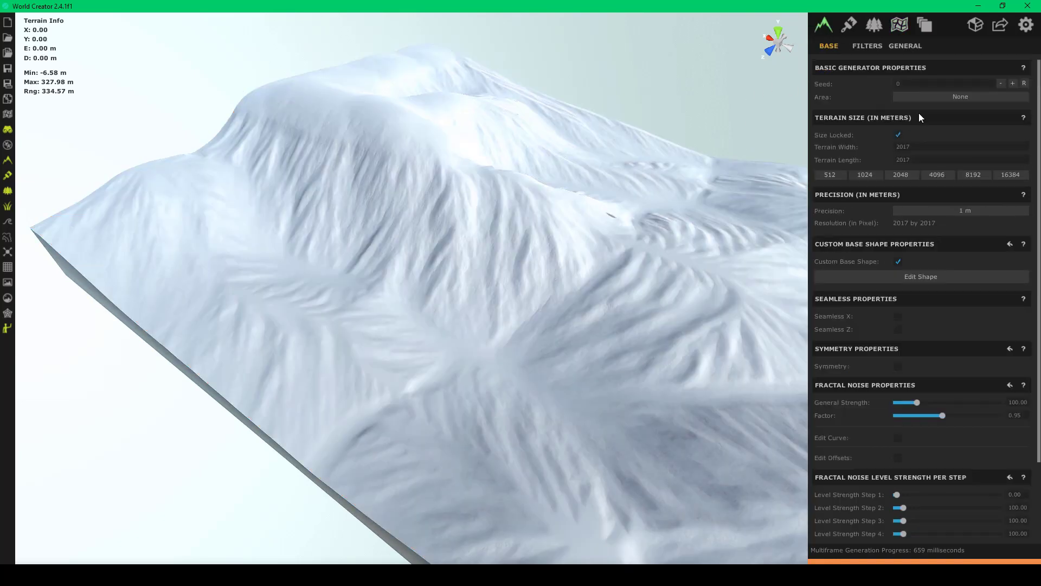
pyautogui.click(871, 44)
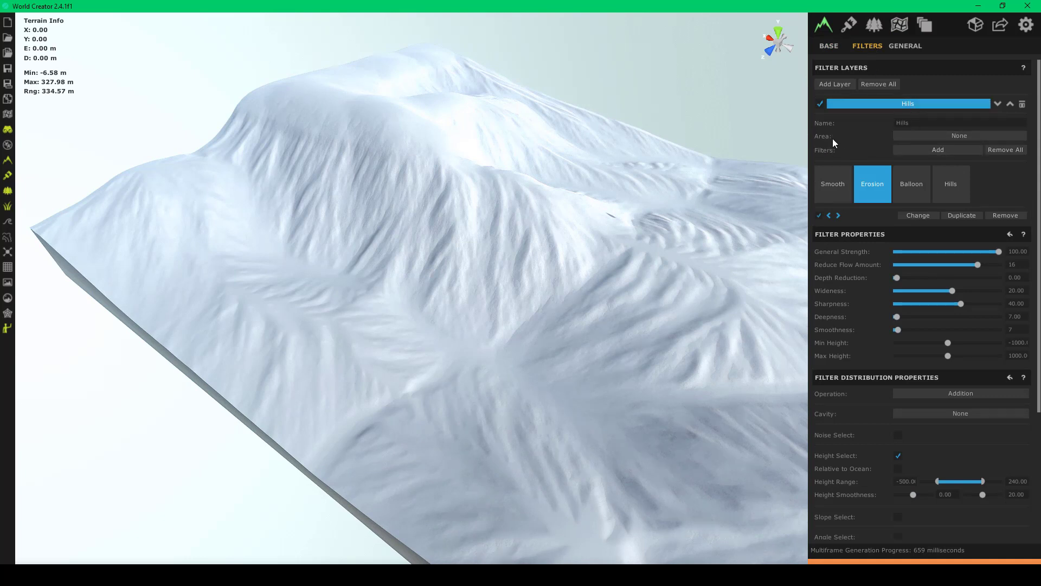
pyautogui.click(952, 135)
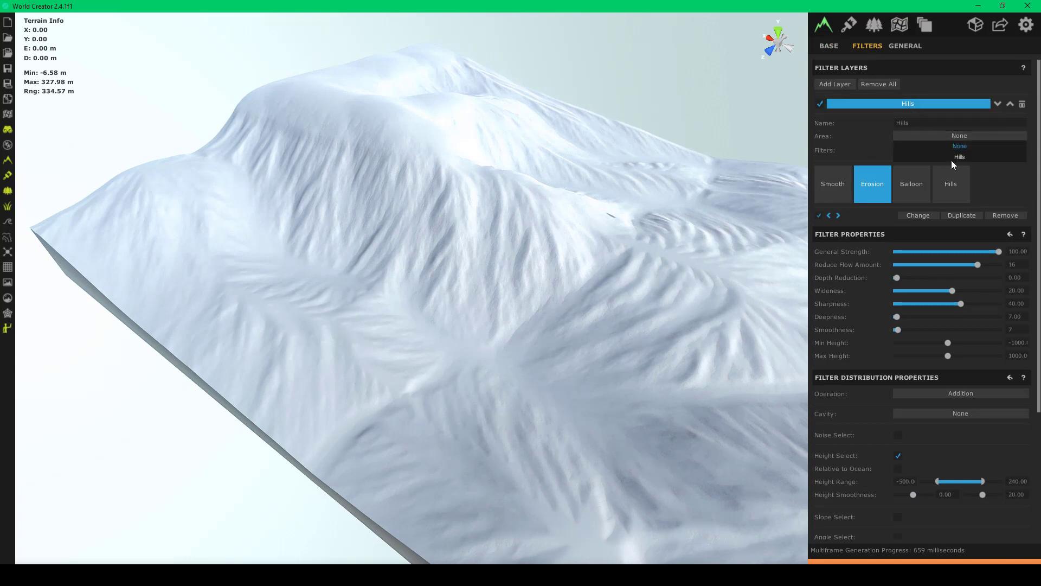
pyautogui.click(952, 161)
pyautogui.moveTo(407, 249); pyautogui.dragTo(528, 259)
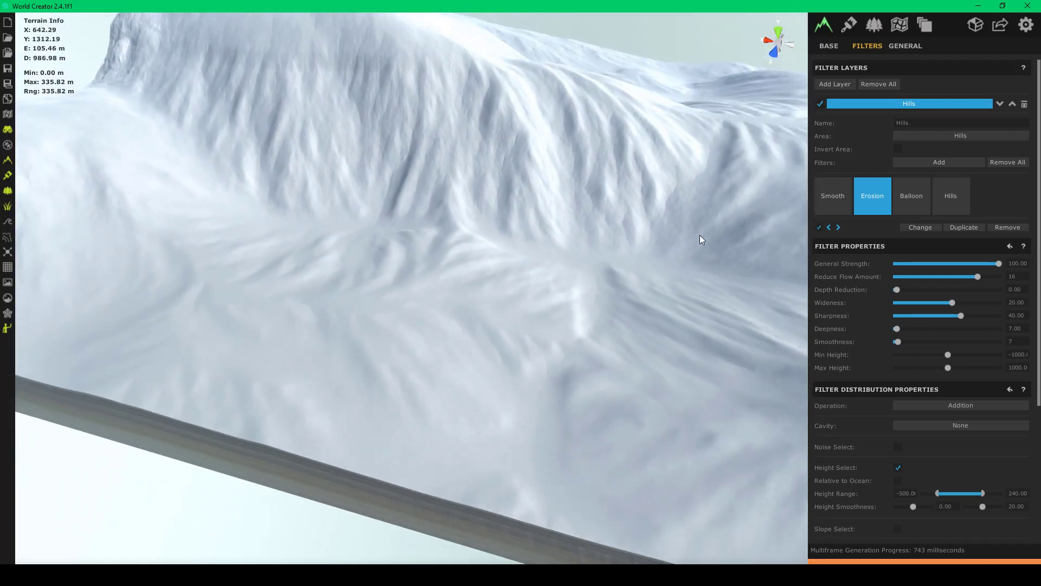
# - Reopen the Hills blend-map for editing and erase the valley more strongly with the fourth round soft brush
pyautogui.click(897, 31)
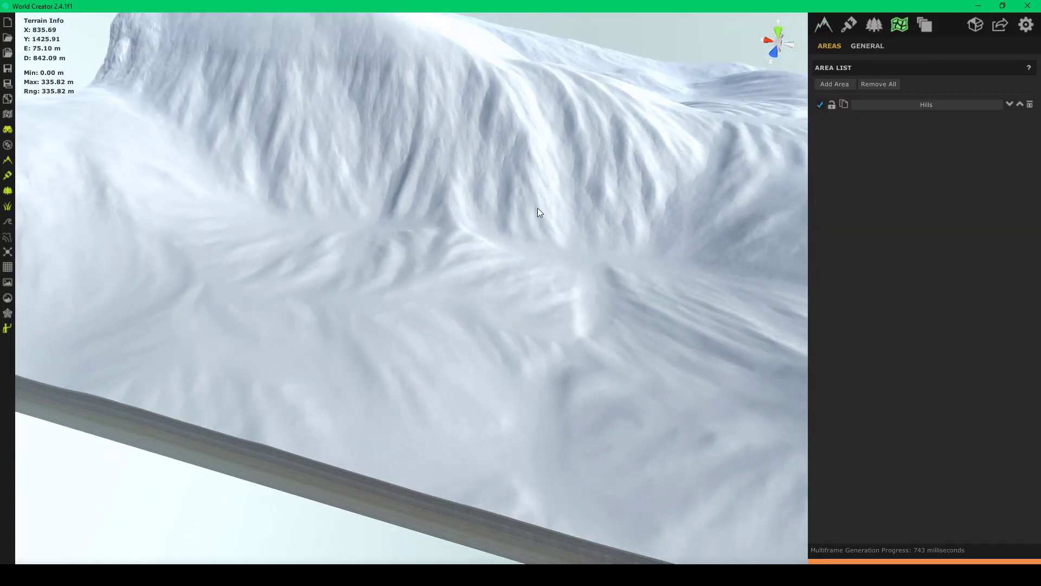
pyautogui.click(913, 104)
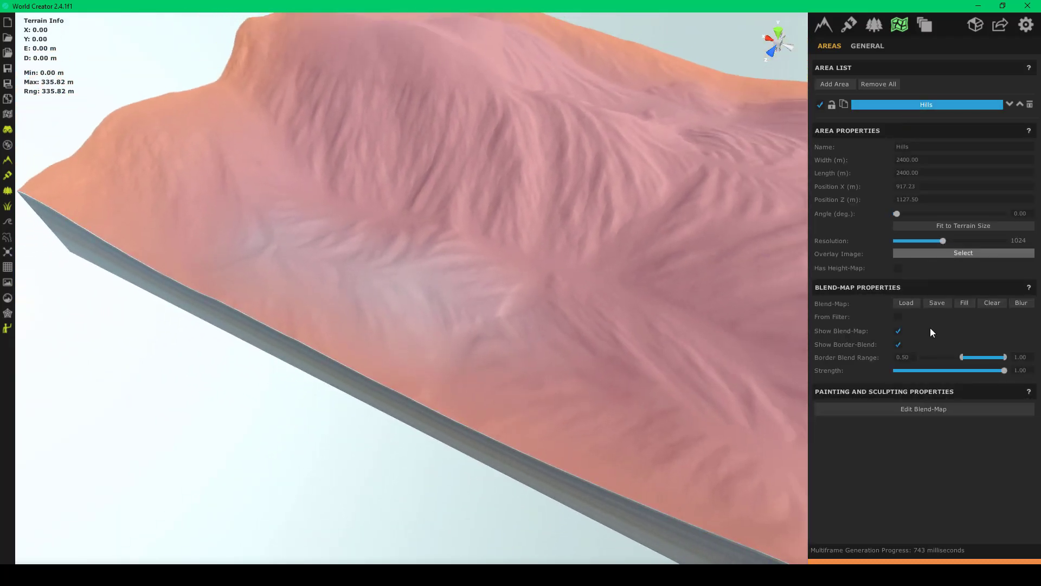
pyautogui.click(928, 410)
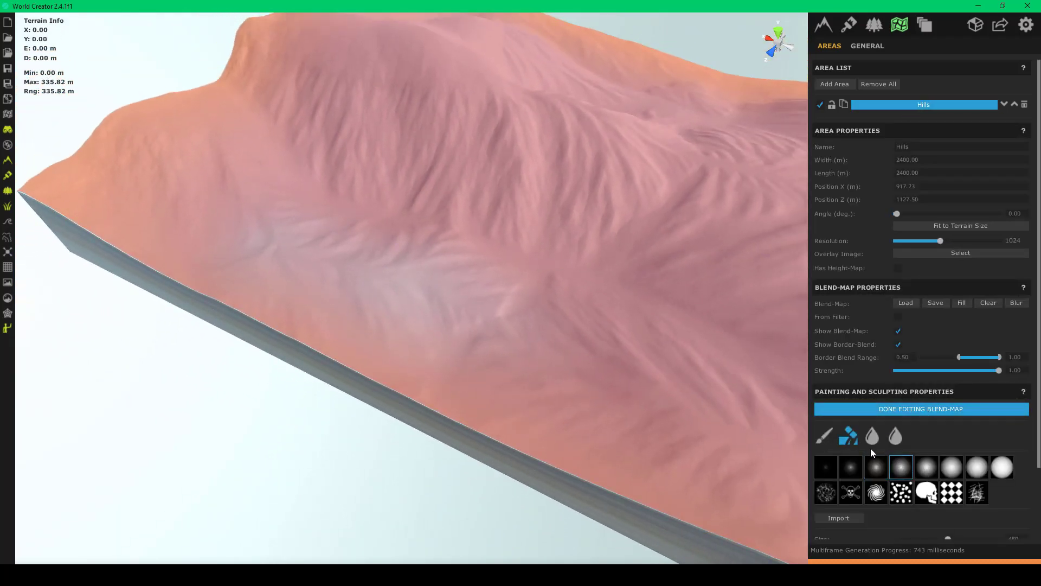
pyautogui.moveTo(441, 297)
pyautogui.mouseDown()
pyautogui.moveTo(456, 304)
pyautogui.moveTo(309, 243)
pyautogui.moveTo(432, 262)
pyautogui.moveTo(381, 226)
pyautogui.moveTo(470, 288)
pyautogui.mouseUp()
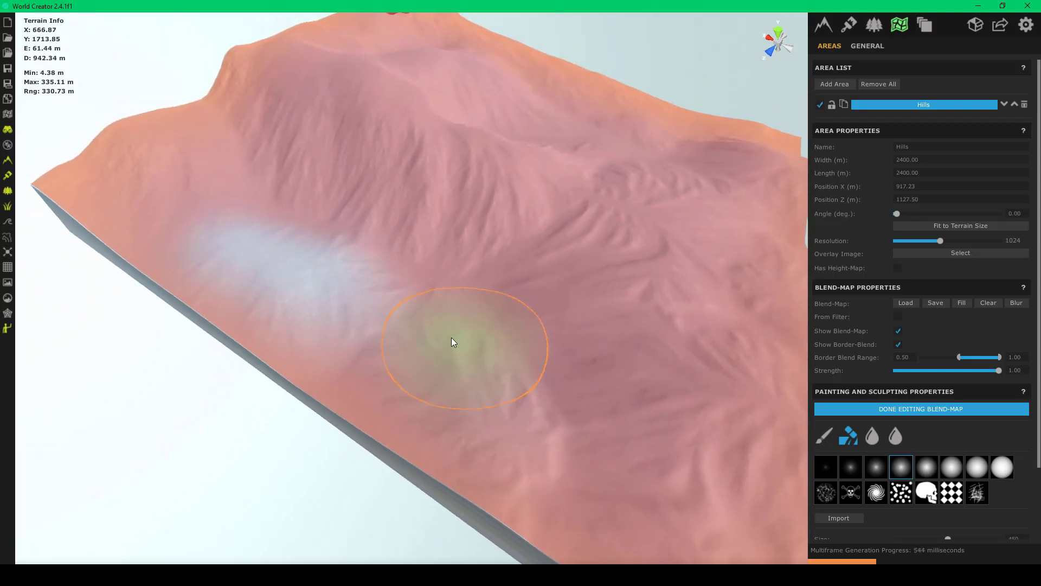
# - Erase part of the Hills blend-map on the slope of the low ridge facing the valley
pyautogui.moveTo(451, 338); pyautogui.dragTo(388, 346, button='right')
pyautogui.moveTo(475, 227); pyautogui.dragTo(272, 194, button='right')
pyautogui.scroll(4, 464, 227)
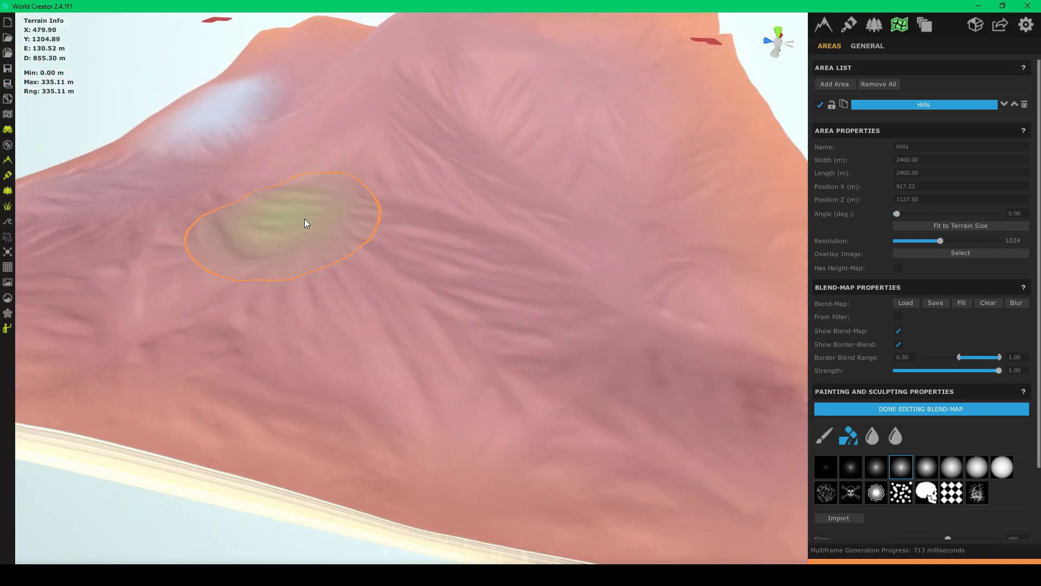
pyautogui.scroll(3, 374, 238)
pyautogui.moveTo(371, 252); pyautogui.dragTo(503, 260, button='right')
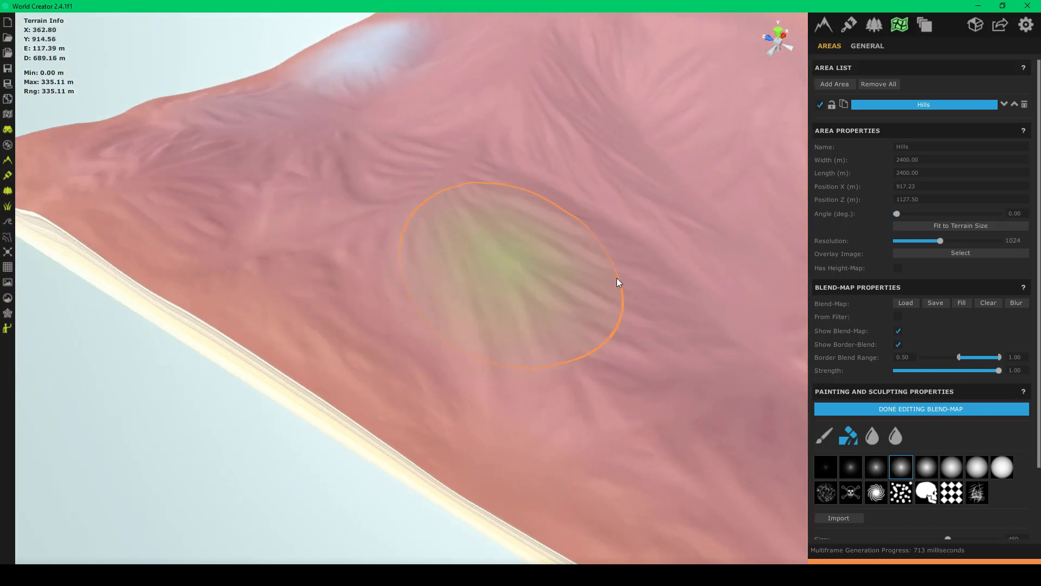
pyautogui.moveTo(617, 278)
pyautogui.mouseDown()
pyautogui.moveTo(558, 233)
pyautogui.moveTo(529, 257)
pyautogui.moveTo(648, 288)
pyautogui.moveTo(692, 281)
pyautogui.mouseUp()
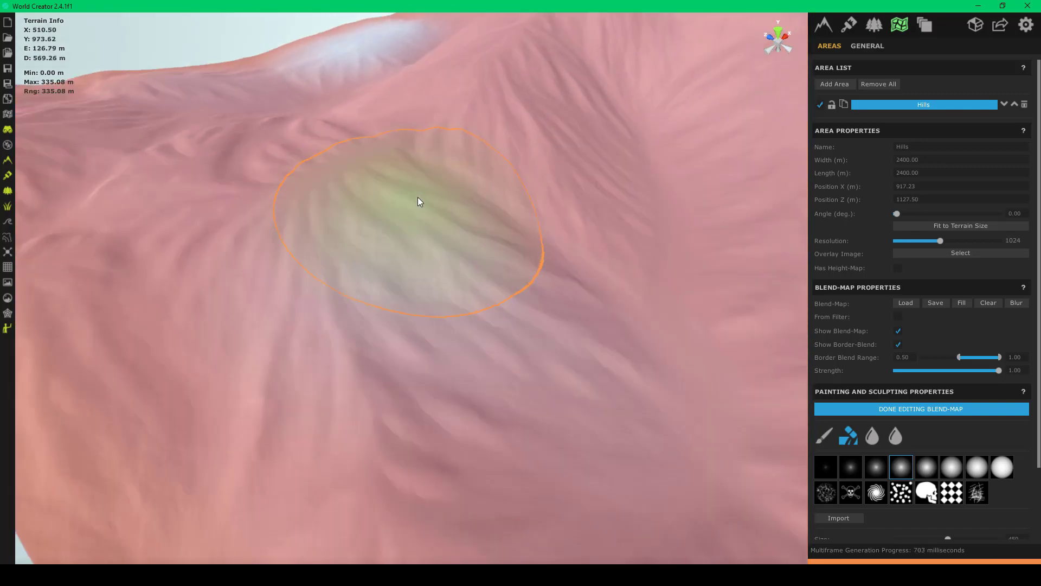
# - Erase the Hills blend-map over the low hills near the terrain's corner and examine the exposed hill up close
pyautogui.scroll(3, 418, 197)
pyautogui.moveTo(418, 197); pyautogui.dragTo(485, 246, button='right')
pyautogui.scroll(-3, 340, 226)
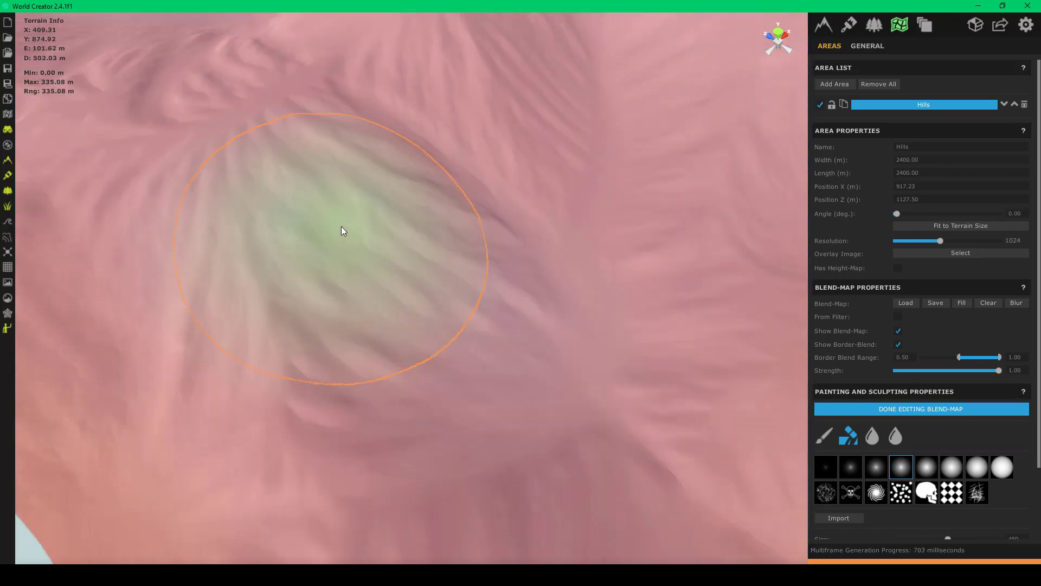
pyautogui.scroll(-4, 341, 227)
pyautogui.moveTo(347, 209); pyautogui.dragTo(278, 242, button='right')
pyautogui.moveTo(406, 271)
pyautogui.mouseDown(button='right')
pyautogui.moveTo(392, 200)
pyautogui.moveTo(423, 132)
pyautogui.moveTo(456, 190)
pyautogui.mouseUp(button='right')
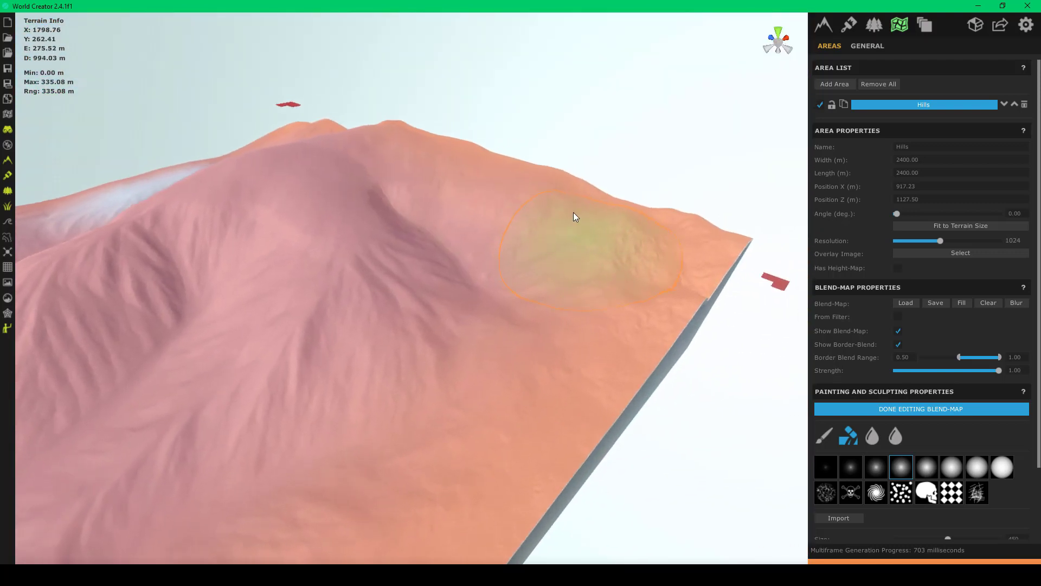
pyautogui.moveTo(574, 216)
pyautogui.mouseDown(button='right')
pyautogui.moveTo(551, 201)
pyautogui.moveTo(516, 249)
pyautogui.moveTo(265, 254)
pyautogui.moveTo(286, 201)
pyautogui.moveTo(335, 142)
pyautogui.moveTo(488, 147)
pyautogui.moveTo(525, 211)
pyautogui.moveTo(419, 281)
pyautogui.moveTo(421, 269)
pyautogui.mouseUp(button='right')
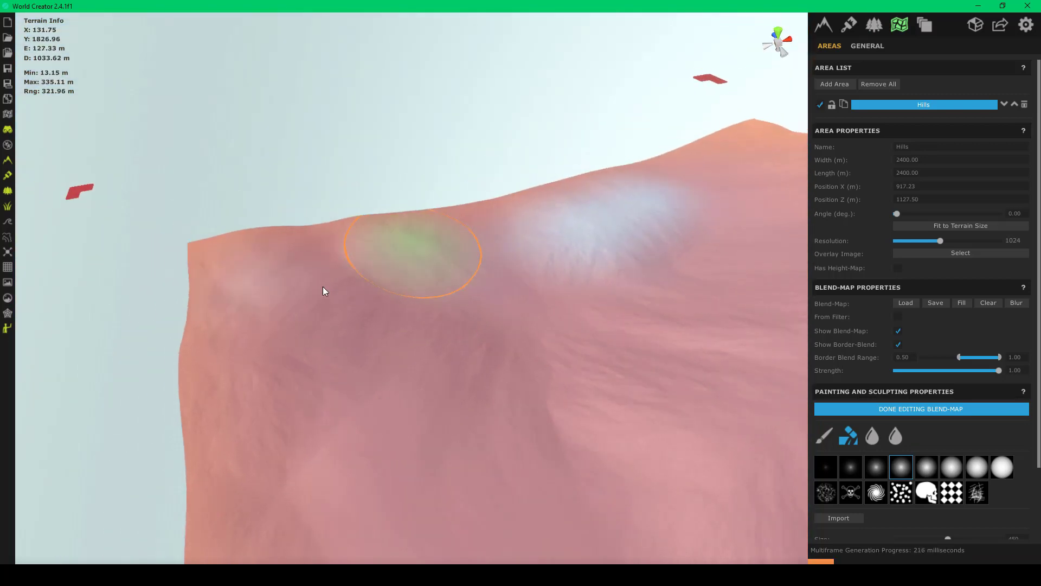
pyautogui.moveTo(323, 288)
pyautogui.mouseDown()
pyautogui.moveTo(442, 280)
pyautogui.moveTo(314, 400)
pyautogui.moveTo(344, 361)
pyautogui.moveTo(379, 389)
pyautogui.moveTo(452, 359)
pyautogui.moveTo(314, 384)
pyautogui.moveTo(207, 434)
pyautogui.moveTo(396, 383)
pyautogui.mouseUp()
pyautogui.moveTo(396, 383)
pyautogui.mouseDown(button='right')
pyautogui.moveTo(282, 434)
pyautogui.moveTo(266, 398)
pyautogui.mouseUp(button='right')
pyautogui.scroll(5, 266, 399)
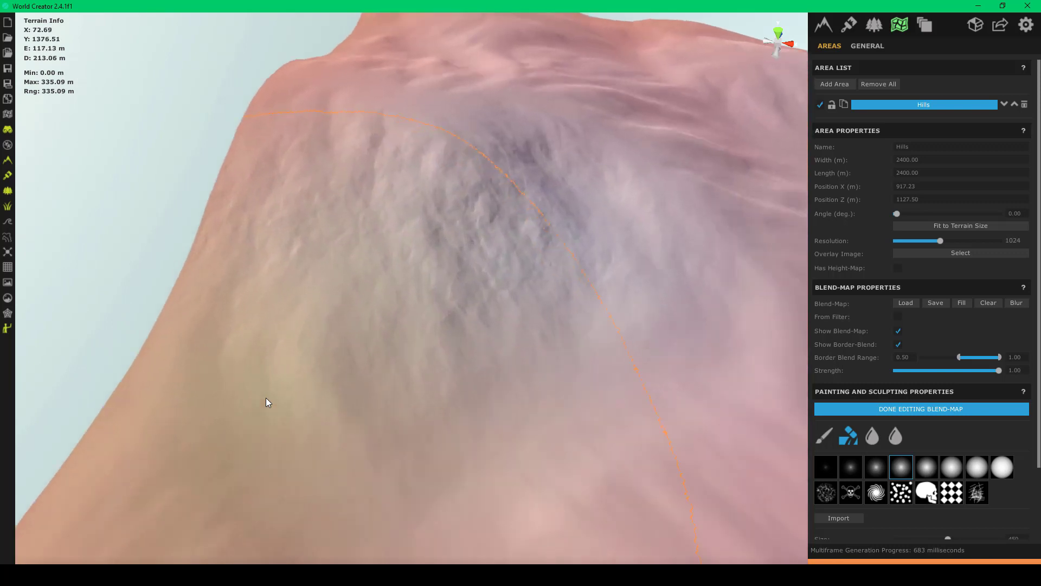
pyautogui.scroll(-10, 266, 401)
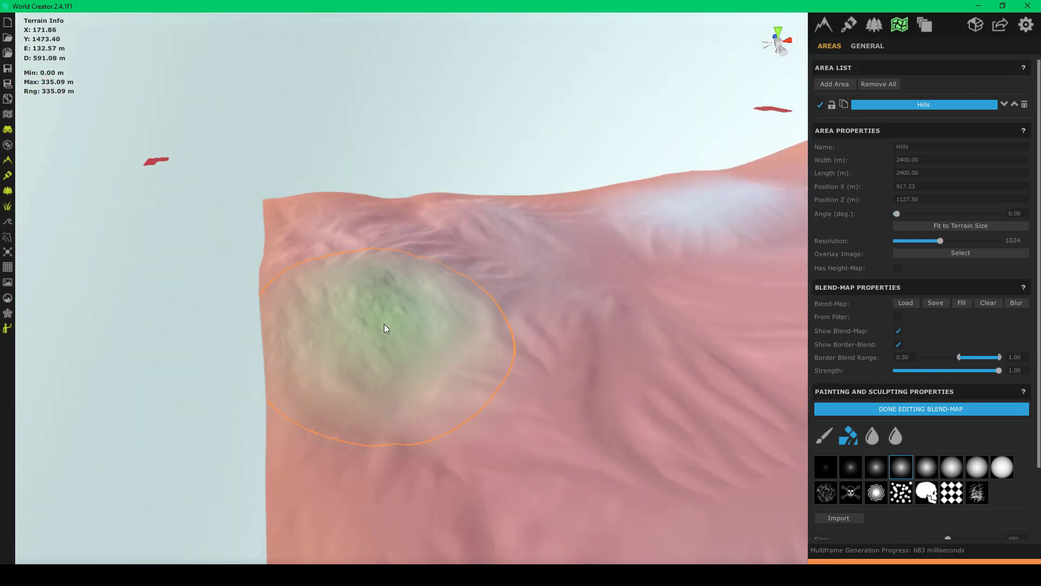
pyautogui.moveTo(384, 329); pyautogui.dragTo(504, 330, button='right')
pyautogui.scroll(2, 534, 323)
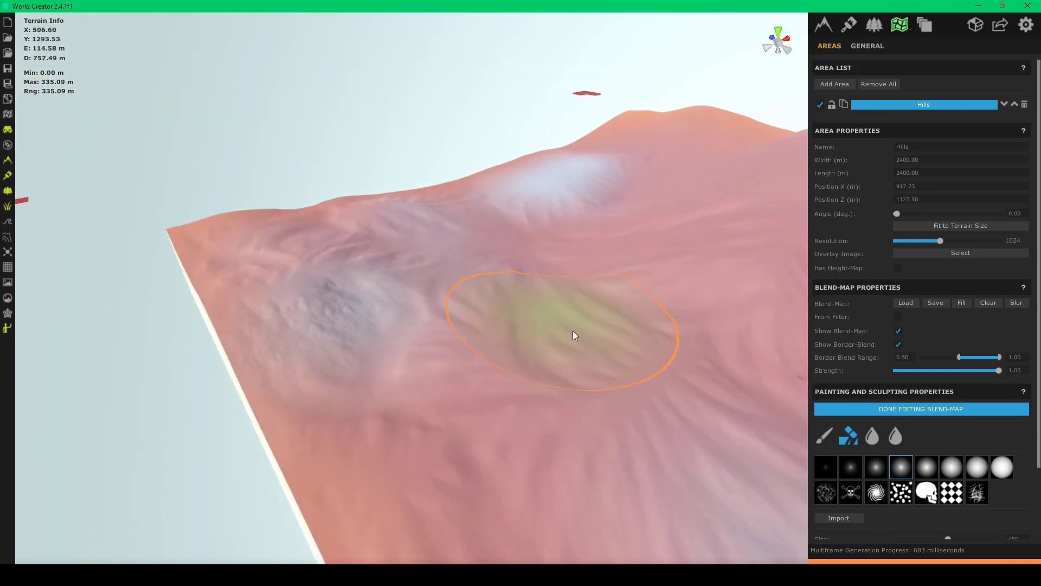
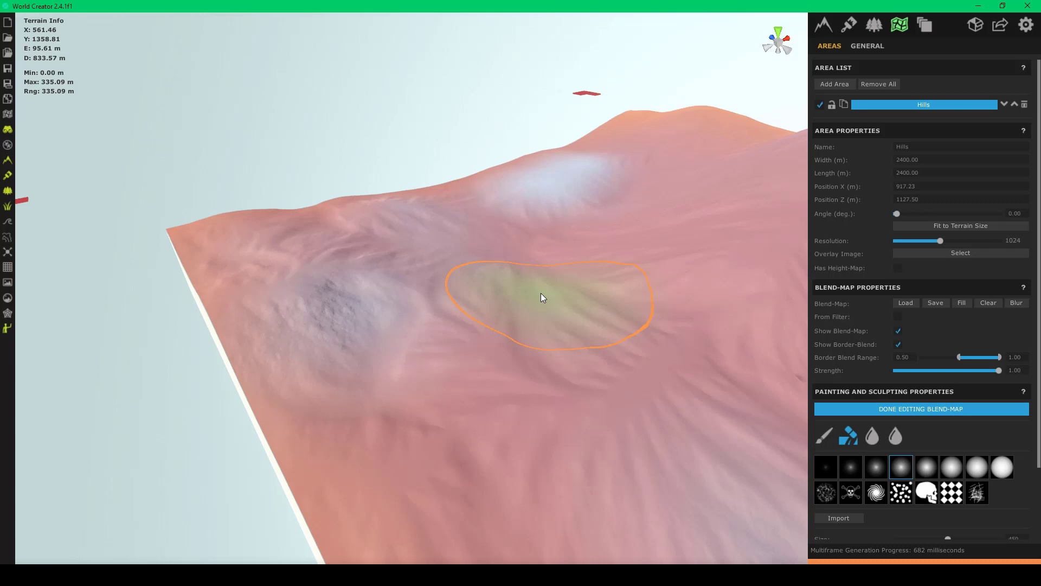
# - Examine the hills and slopes around the terrain with the Hills blend-map overlay shown
pyautogui.moveTo(539, 293); pyautogui.dragTo(346, 351, button='right')
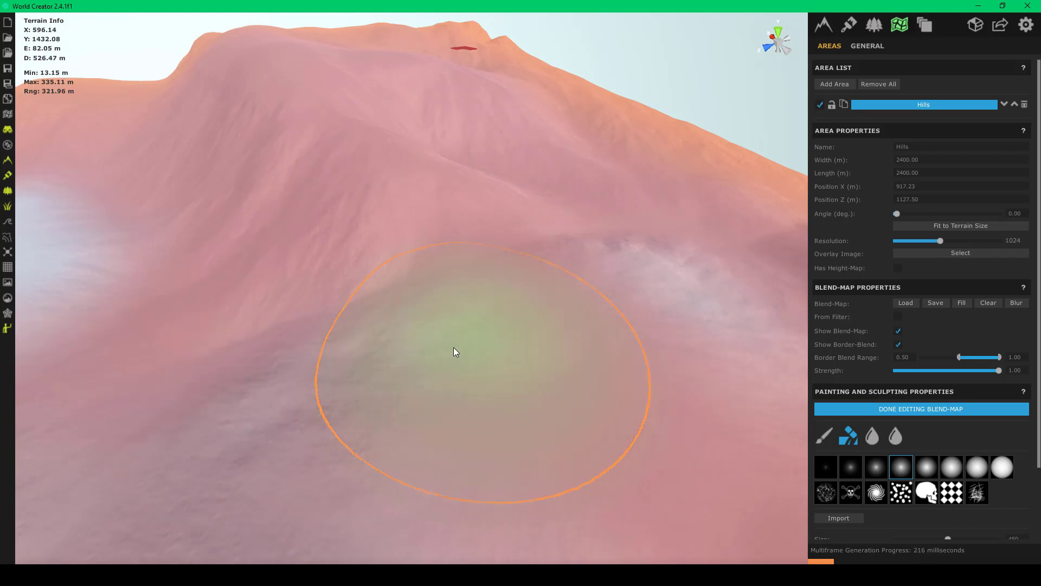
pyautogui.moveTo(453, 347)
pyautogui.mouseDown(button='right')
pyautogui.moveTo(300, 373)
pyautogui.moveTo(432, 379)
pyautogui.moveTo(474, 421)
pyautogui.moveTo(402, 399)
pyautogui.moveTo(432, 311)
pyautogui.moveTo(516, 318)
pyautogui.moveTo(423, 337)
pyautogui.moveTo(383, 372)
pyautogui.moveTo(320, 396)
pyautogui.moveTo(553, 402)
pyautogui.moveTo(519, 341)
pyautogui.moveTo(517, 354)
pyautogui.moveTo(461, 380)
pyautogui.moveTo(359, 412)
pyautogui.moveTo(248, 428)
pyautogui.moveTo(319, 402)
pyautogui.moveTo(376, 364)
pyautogui.mouseUp(button='right')
pyautogui.press('a')
pyautogui.moveTo(335, 366); pyautogui.dragTo(249, 379, button='right')
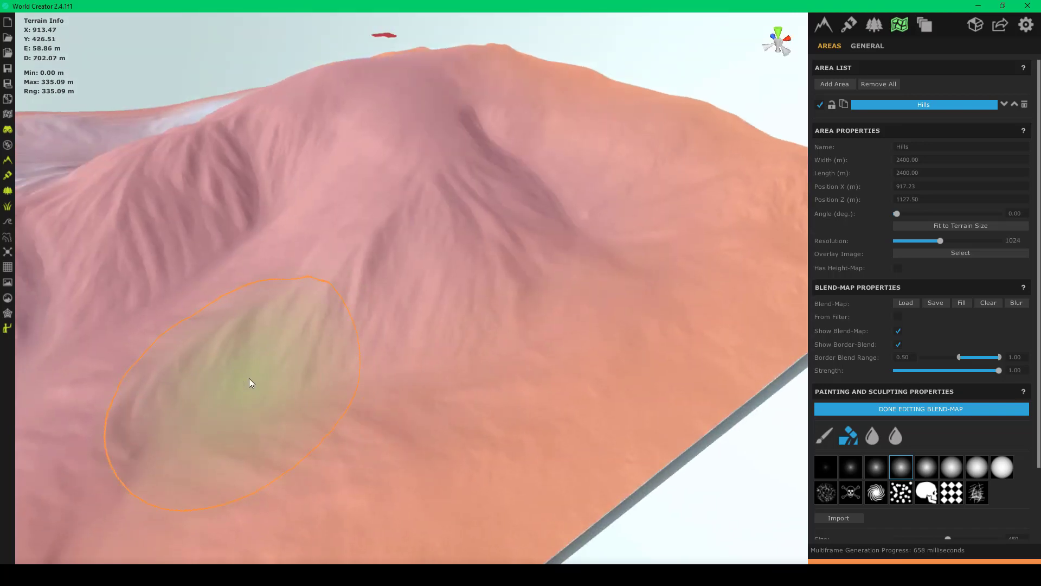
pyautogui.moveTo(542, 222)
pyautogui.mouseDown(button='right')
pyautogui.moveTo(533, 235)
pyautogui.moveTo(499, 180)
pyautogui.moveTo(459, 238)
pyautogui.mouseUp(button='right')
pyautogui.scroll(8, 416, 201)
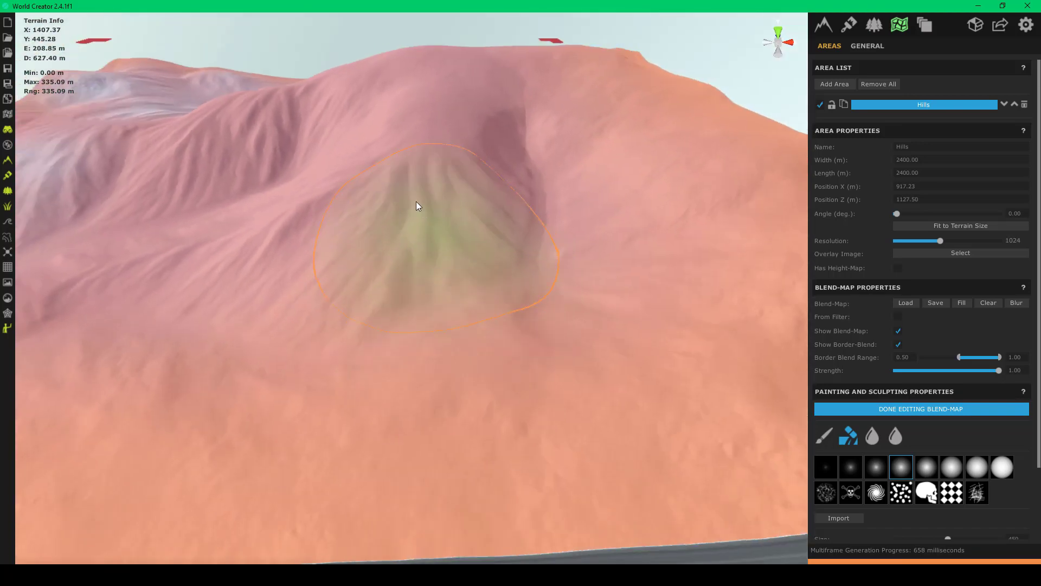
pyautogui.scroll(-3, 372, 212)
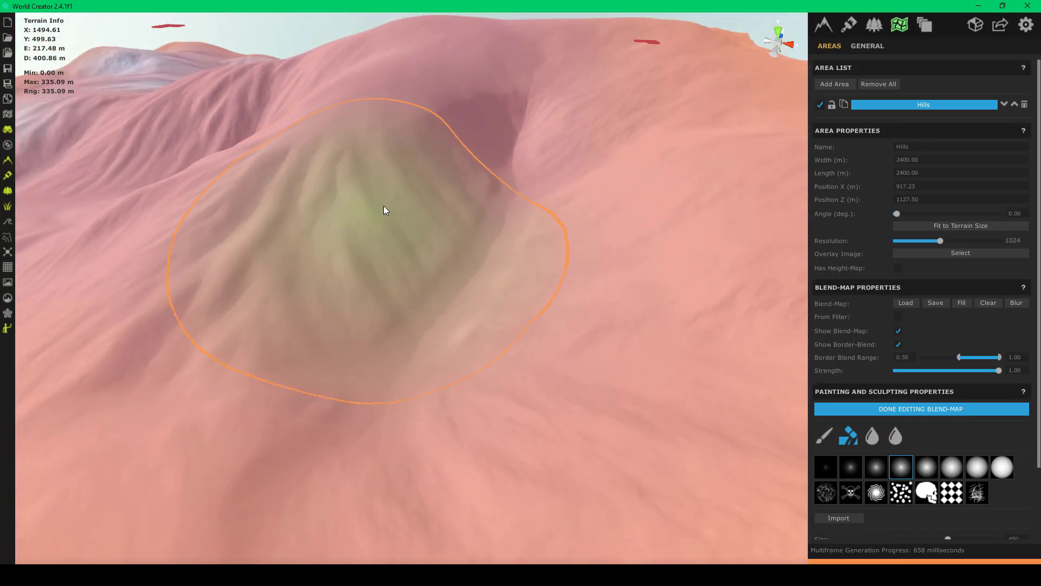
# - Return to the terrain filters and examine the steep shaded hollow on the high hill's side up close
pyautogui.click(829, 28)
pyautogui.scroll(-5, 385, 210)
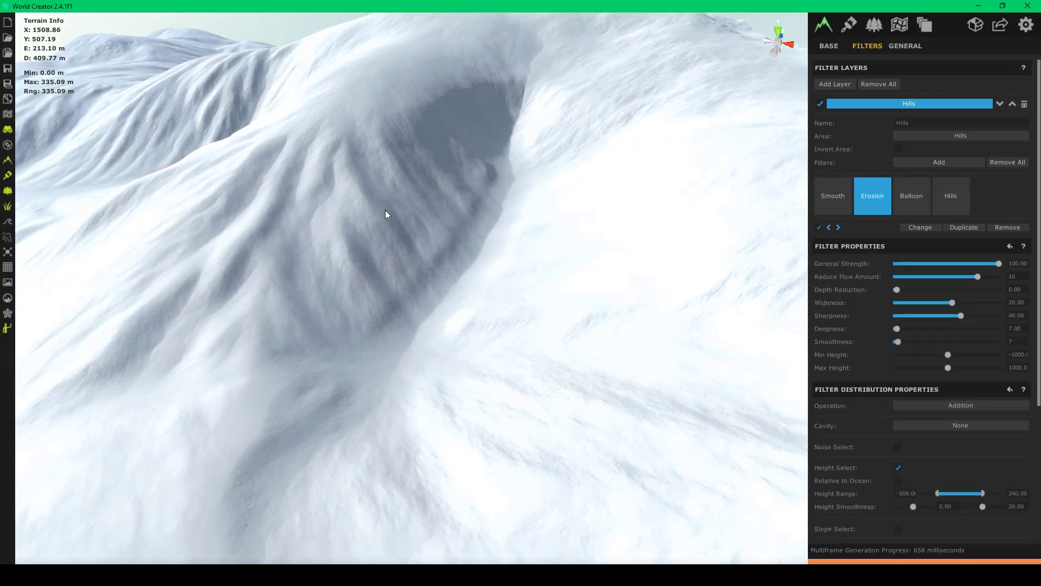
pyautogui.moveTo(385, 210); pyautogui.dragTo(379, 170, button='right')
pyautogui.scroll(5, 379, 168)
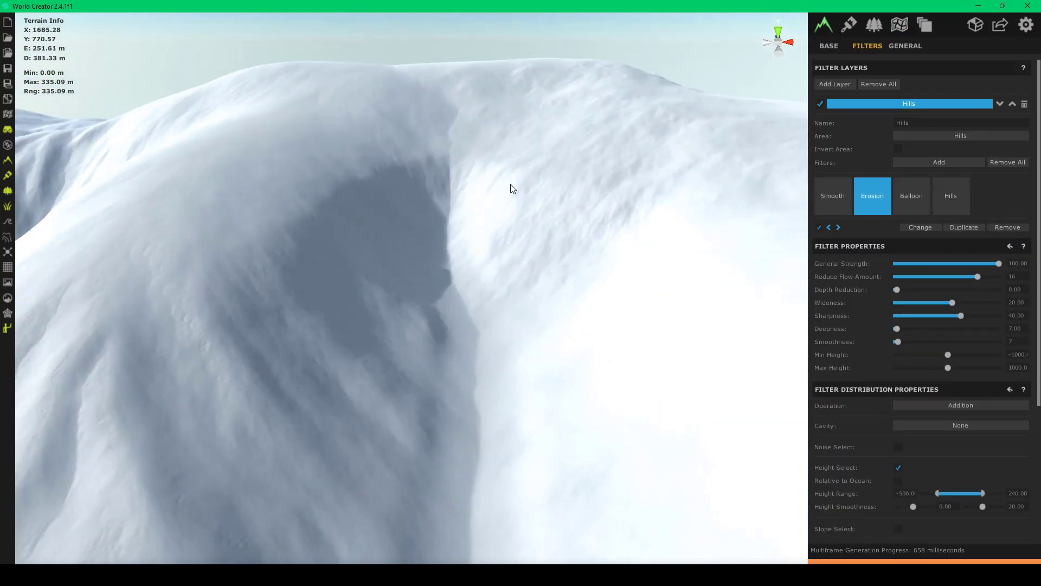
pyautogui.moveTo(510, 184); pyautogui.dragTo(380, 202, button='right')
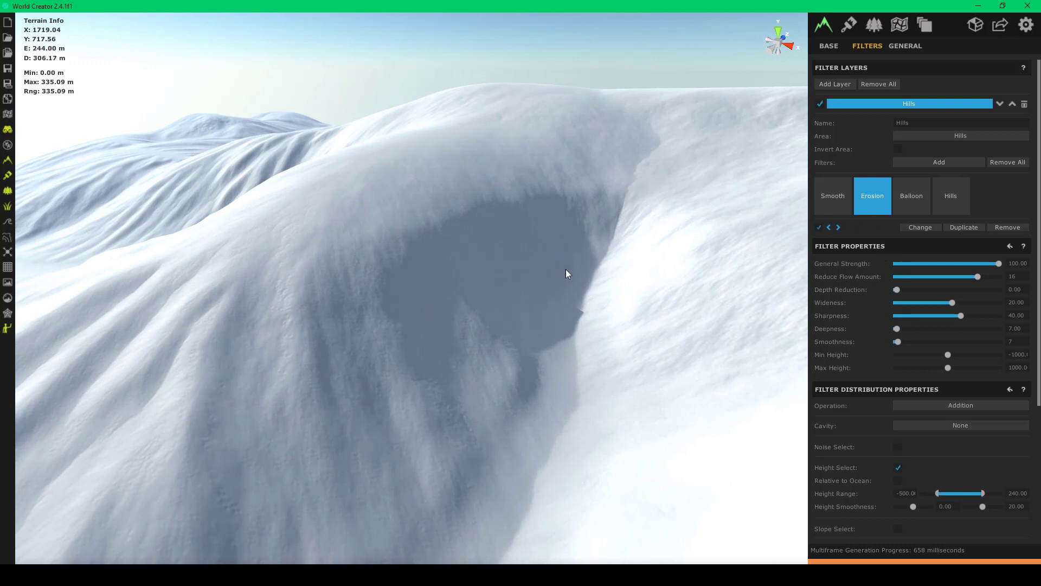
pyautogui.scroll(-3, 566, 273)
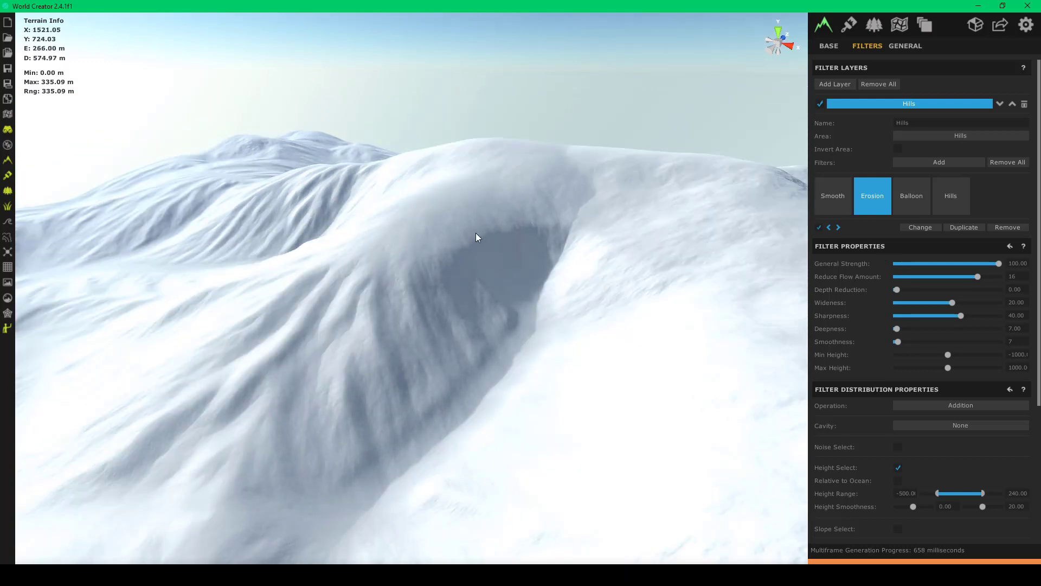
pyautogui.scroll(5, 476, 233)
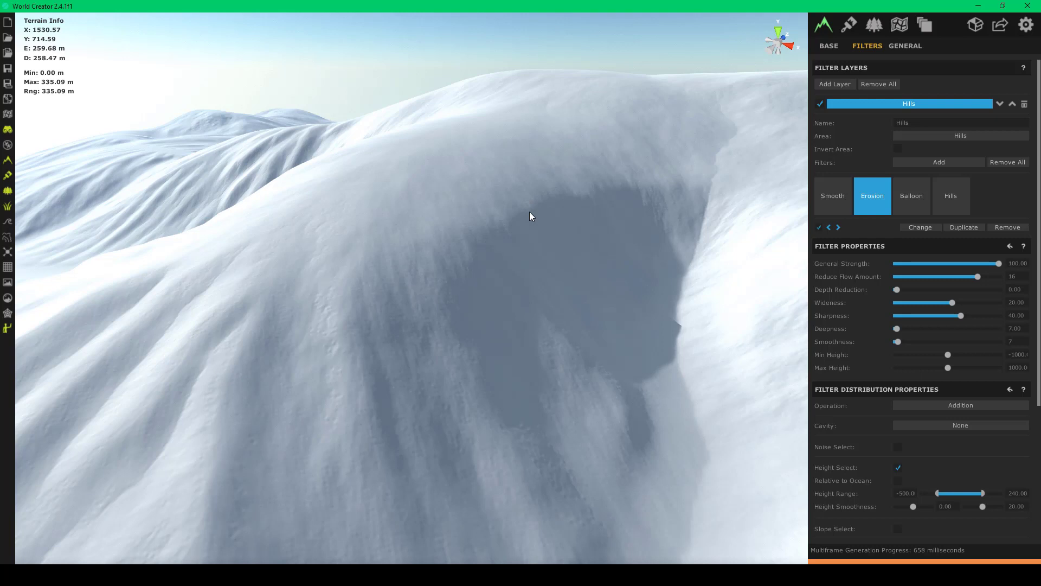
# - Try an upper height smoothness of 35 on the Erosion filter and inspect the eroded ridge from several angles
pyautogui.scroll(-2, 942, 374)
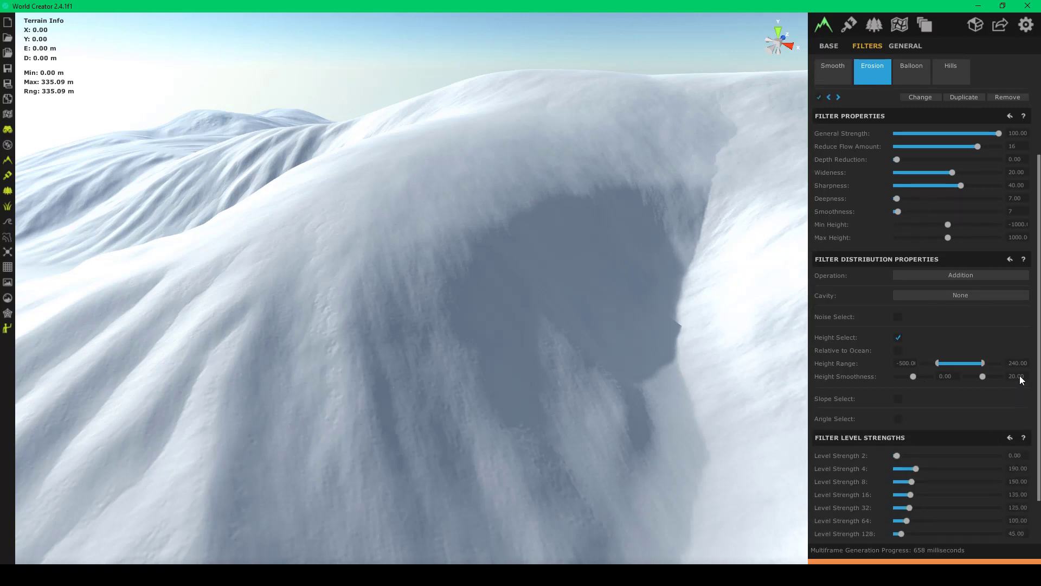
pyautogui.scroll(-2, 584, 246)
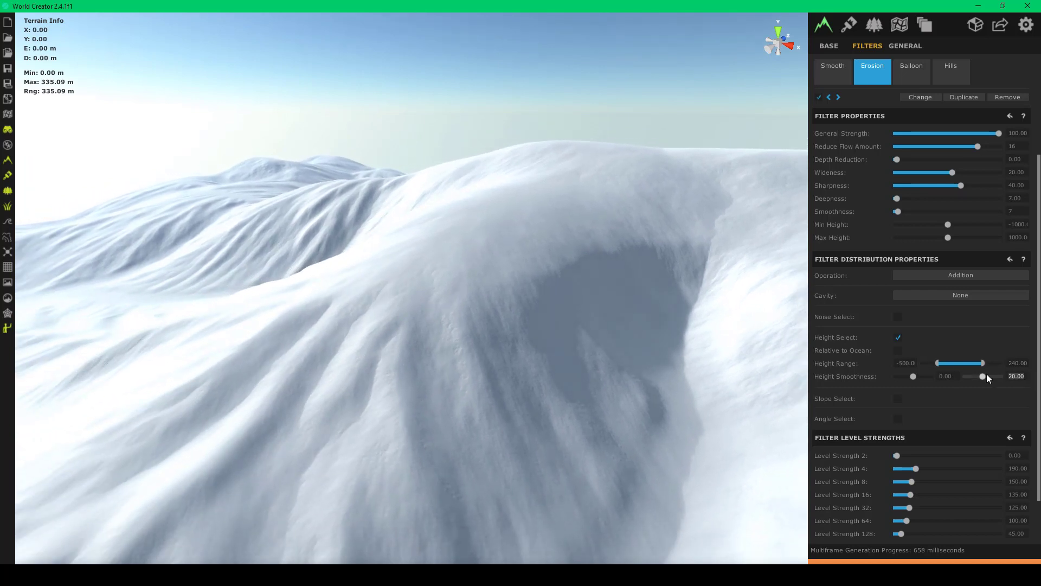
pyautogui.write('35')
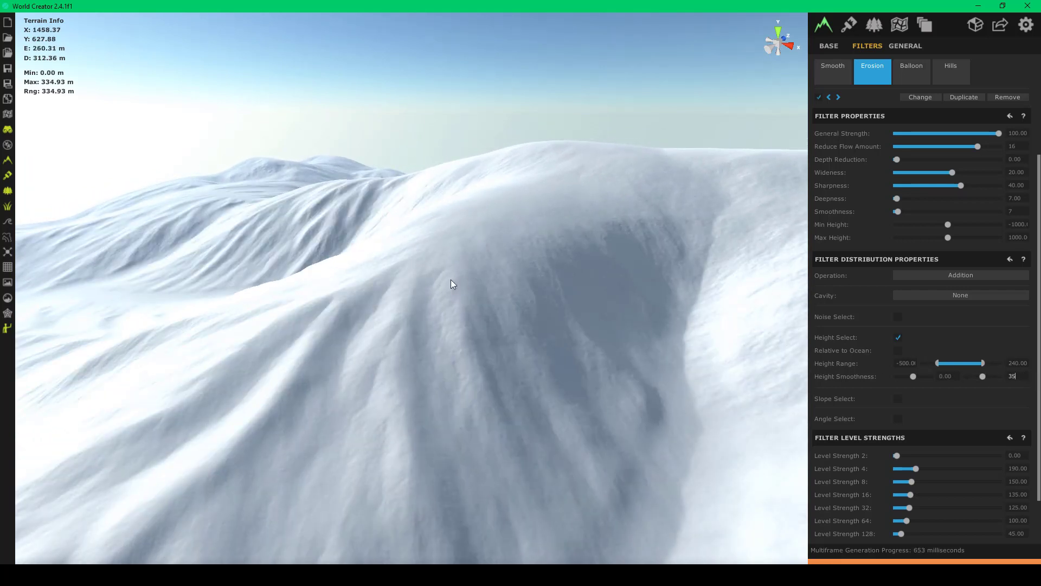
pyautogui.moveTo(451, 279); pyautogui.dragTo(512, 281, button='right')
pyautogui.scroll(-2, 521, 282)
pyautogui.scroll(-2, 512, 281)
pyautogui.scroll(2, 511, 275)
pyautogui.scroll(3, 382, 241)
pyautogui.moveTo(439, 288)
pyautogui.mouseDown(button='right')
pyautogui.moveTo(382, 241)
pyautogui.moveTo(440, 272)
pyautogui.mouseUp(button='right')
pyautogui.scroll(2, 440, 272)
pyautogui.moveTo(510, 255); pyautogui.dragTo(471, 274, button='right')
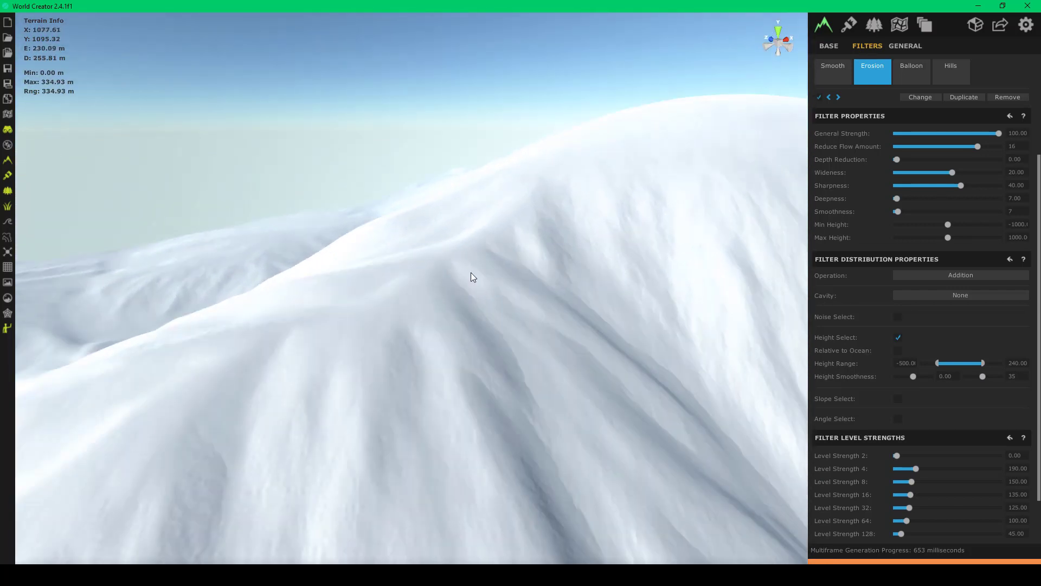
# - Set the Erosion filter's upper height smoothness back to 20 and review the filter's settings
pyautogui.moveTo(1019, 379); pyautogui.dragTo(1007, 379)
pyautogui.write('20')
pyautogui.press('Tab')
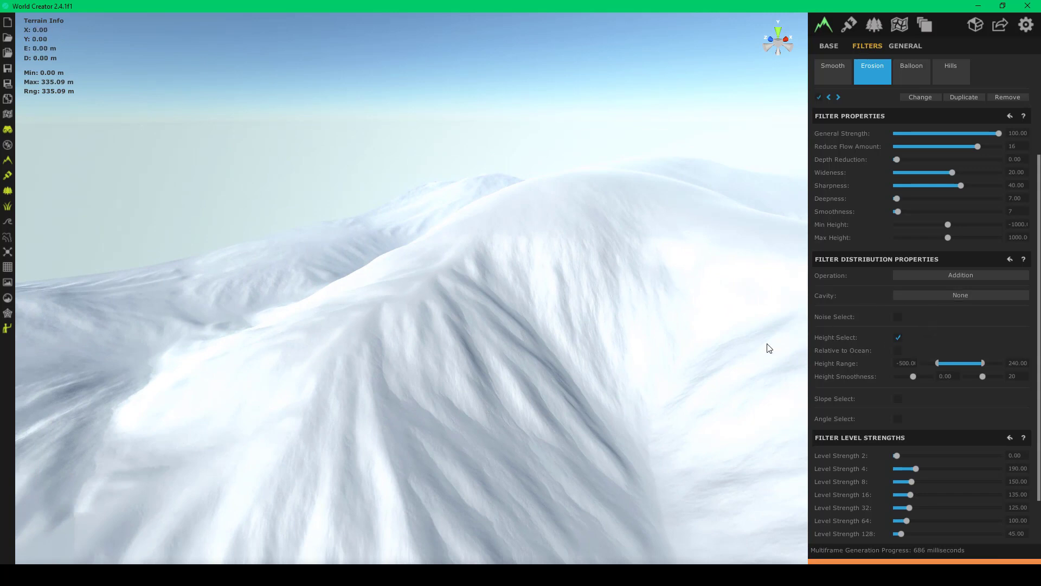
pyautogui.scroll(-2, 997, 445)
pyautogui.keyDown('alt'); pyautogui.moveTo(450, 362); pyautogui.dragTo(479, 282); pyautogui.keyUp('alt')
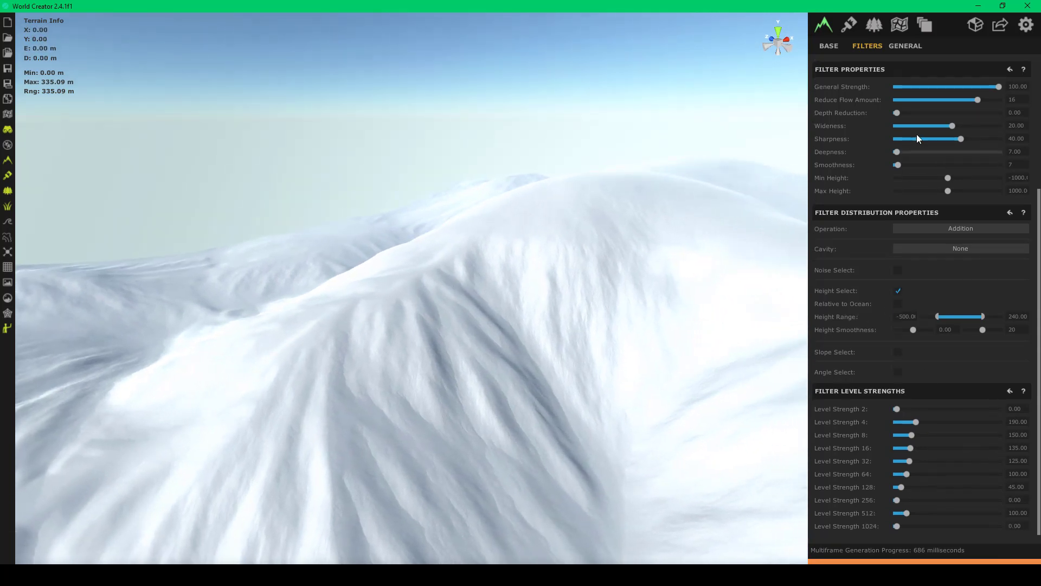
pyautogui.scroll(8, 901, 167)
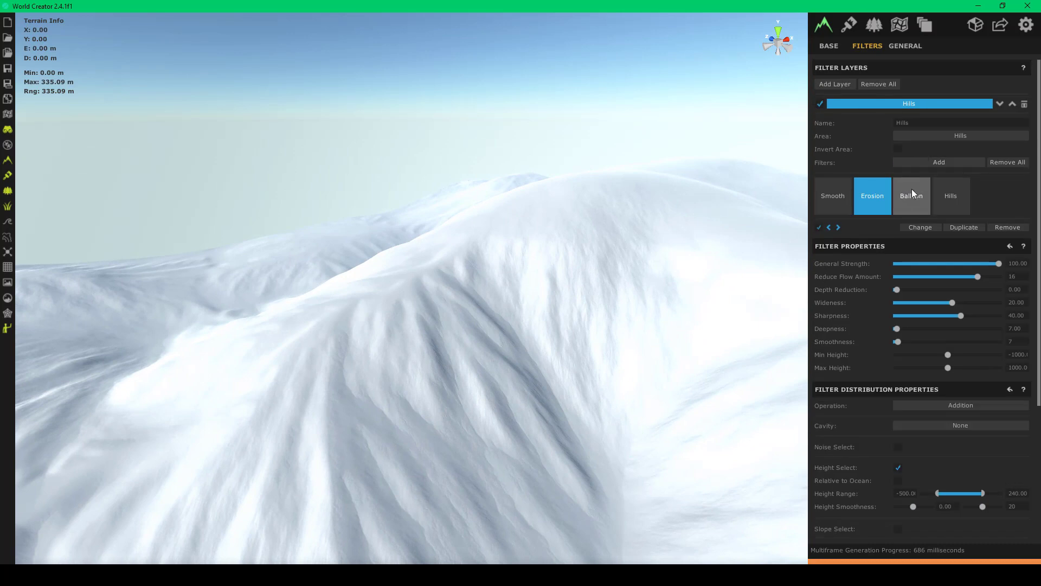
# - Enable height selection on the Balloon filter, set its lower height limit to 240 and inspect the slopes
pyautogui.click(906, 195)
pyautogui.press('d')
pyautogui.moveTo(634, 262); pyautogui.dragTo(363, 288, button='right')
pyautogui.press('s')
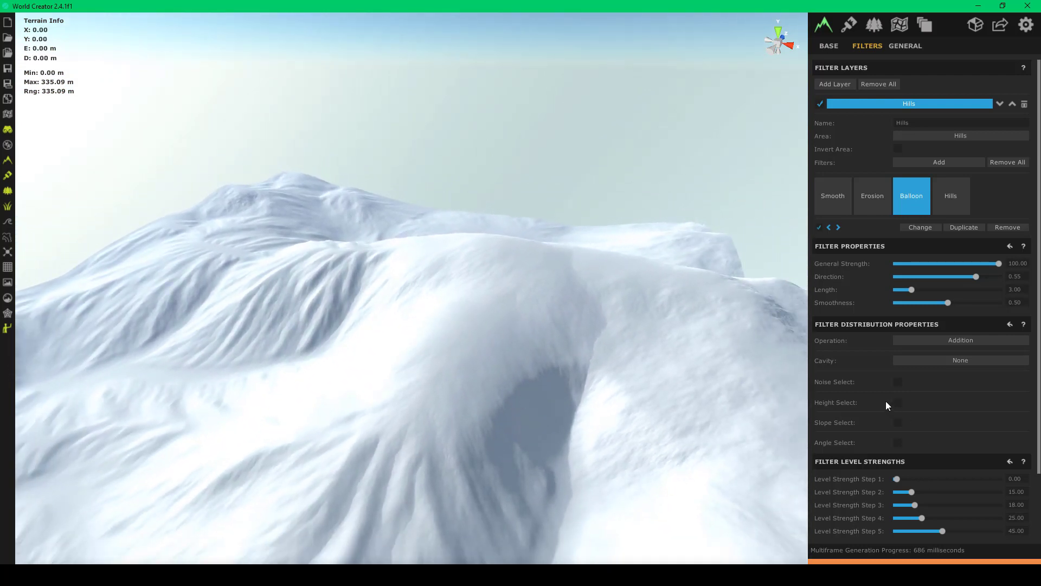
pyautogui.click(898, 402)
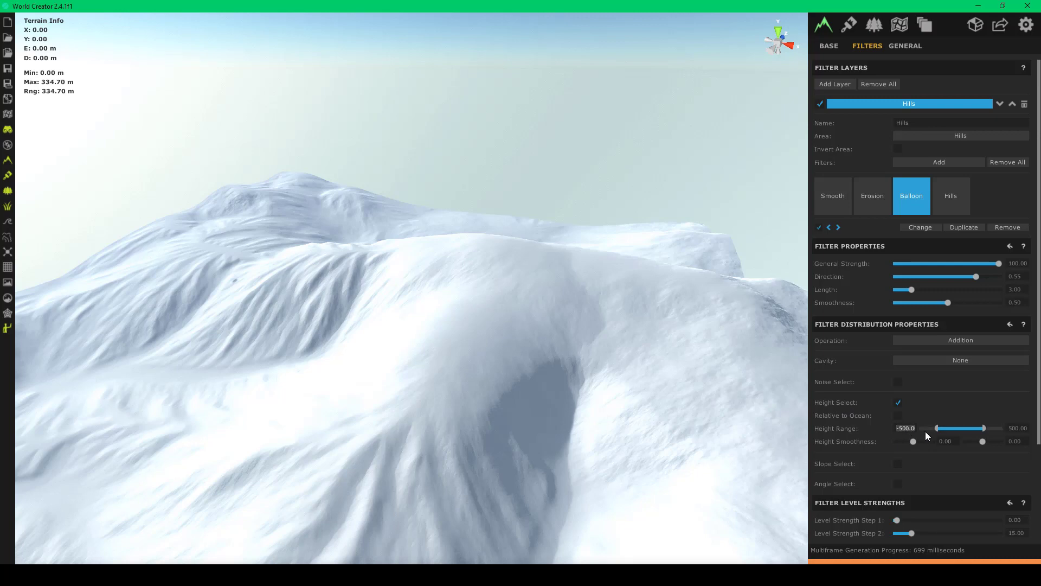
pyautogui.write('240')
pyautogui.press('Return')
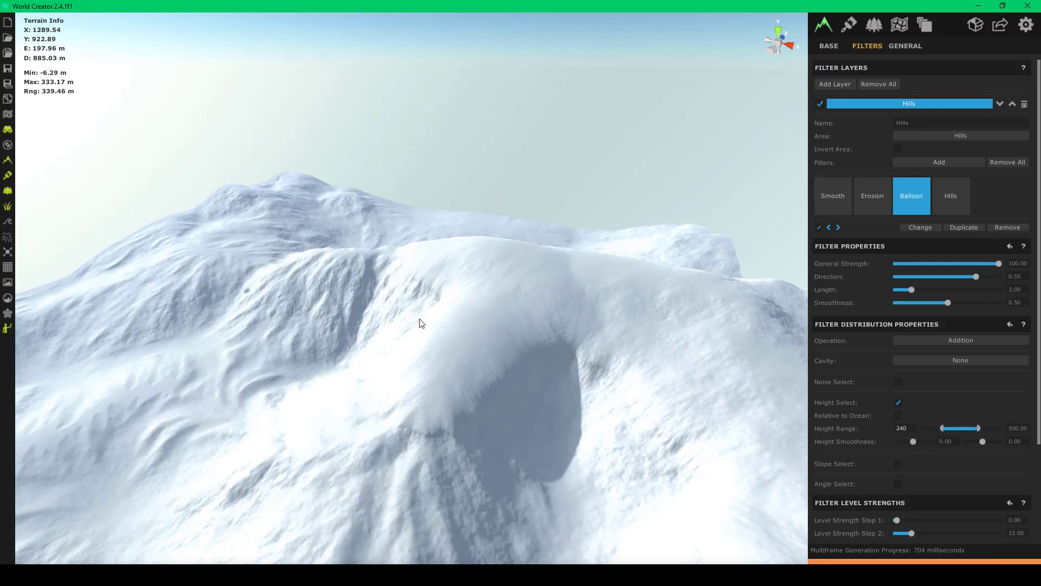
pyautogui.moveTo(419, 319); pyautogui.dragTo(501, 320, button='right')
pyautogui.press('a')
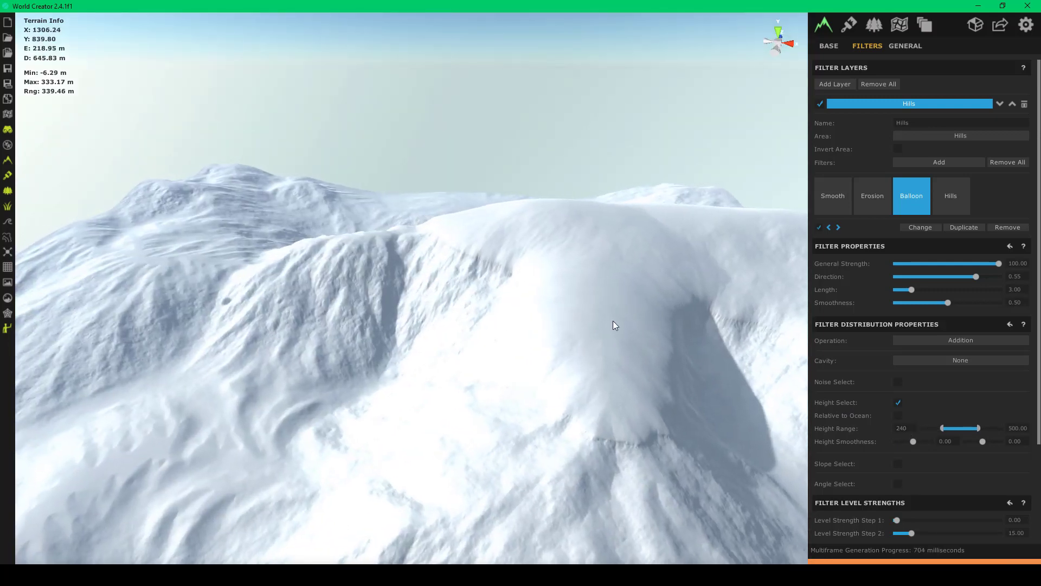
pyautogui.moveTo(613, 321); pyautogui.dragTo(579, 277, button='right')
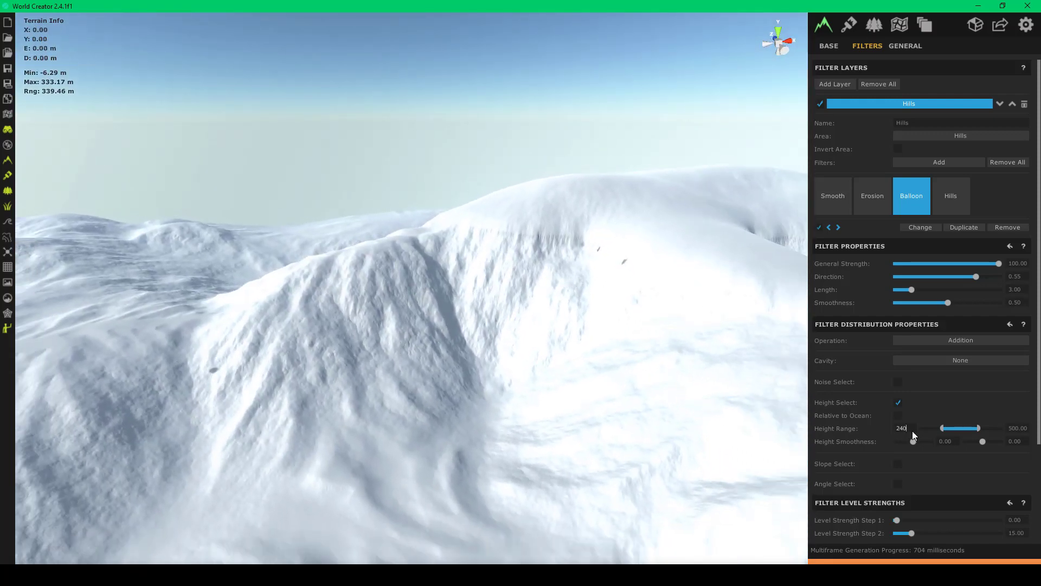
# - Set the Balloon filter's lower height limit to -20 and check the ridges and valley
pyautogui.moveTo(909, 428); pyautogui.dragTo(787, 424)
pyautogui.write('-20')
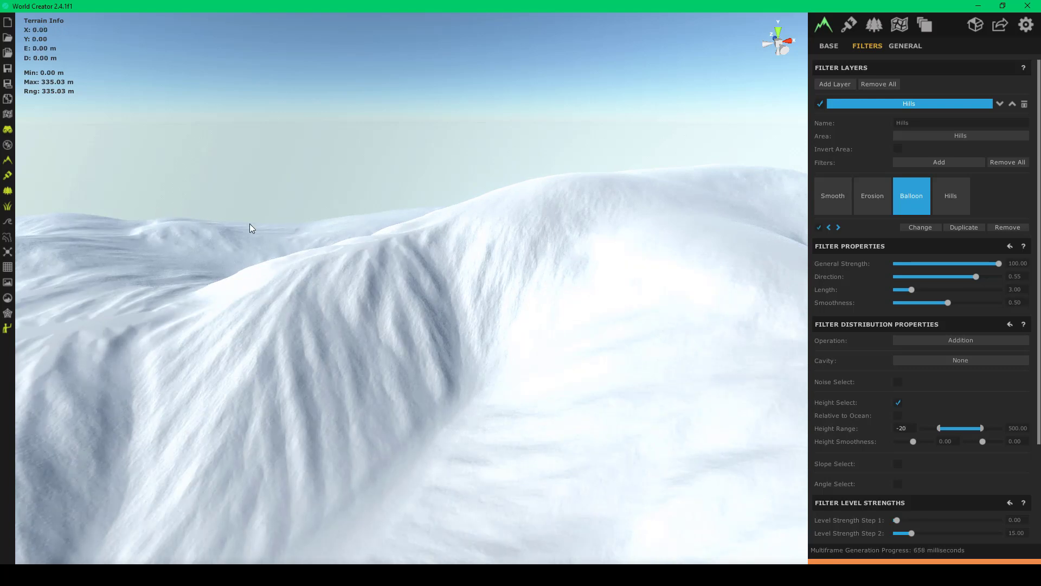
pyautogui.moveTo(249, 223); pyautogui.dragTo(178, 257, button='right')
pyautogui.moveTo(148, 409); pyautogui.dragTo(62, 455, button='right')
pyautogui.moveTo(213, 349); pyautogui.dragTo(455, 320, button='right')
pyautogui.moveTo(455, 324); pyautogui.dragTo(124, 340)
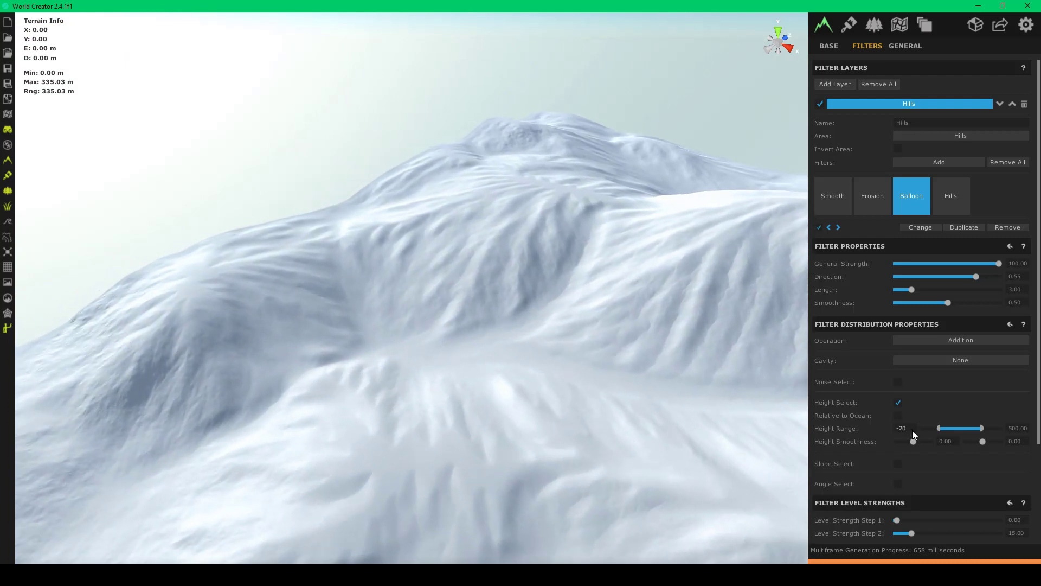
# - Set the Balloon filter's lower height limit to 20 and inspect the foot of the low hill
pyautogui.moveTo(912, 430); pyautogui.dragTo(836, 422)
pyautogui.write('20')
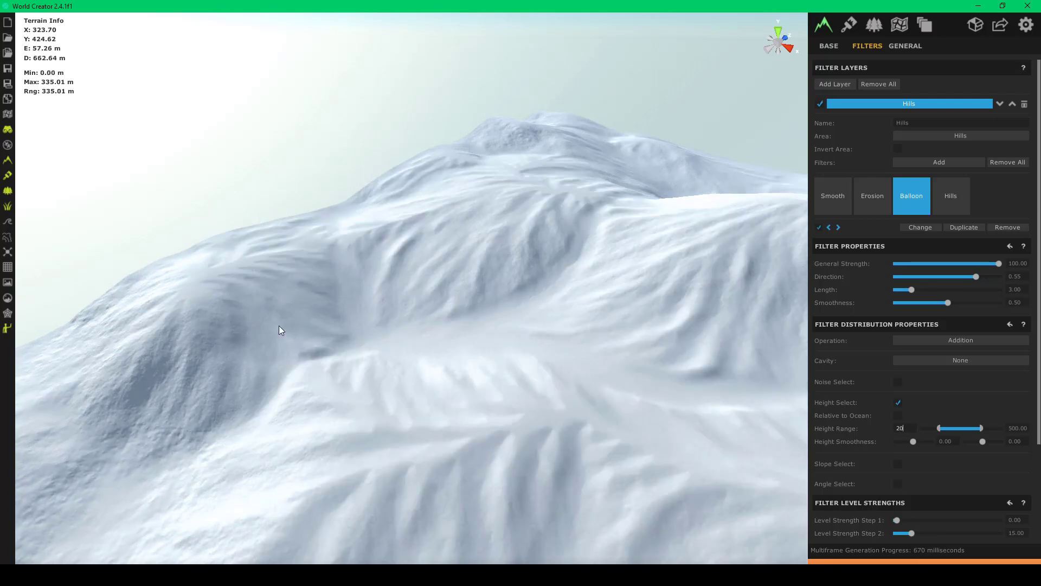
pyautogui.moveTo(279, 325); pyautogui.dragTo(528, 318, button='right')
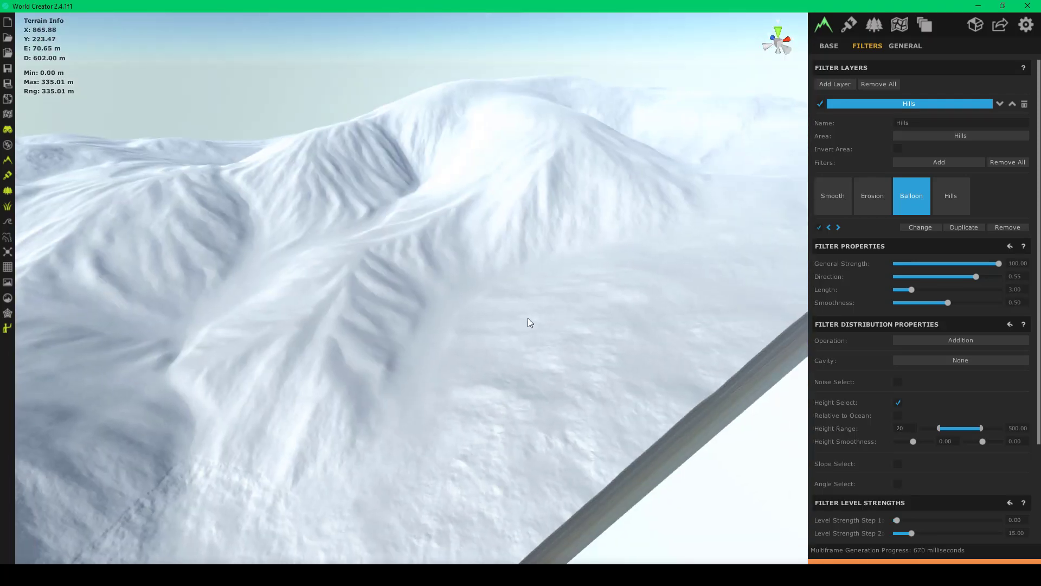
pyautogui.moveTo(531, 323); pyautogui.dragTo(27, 383)
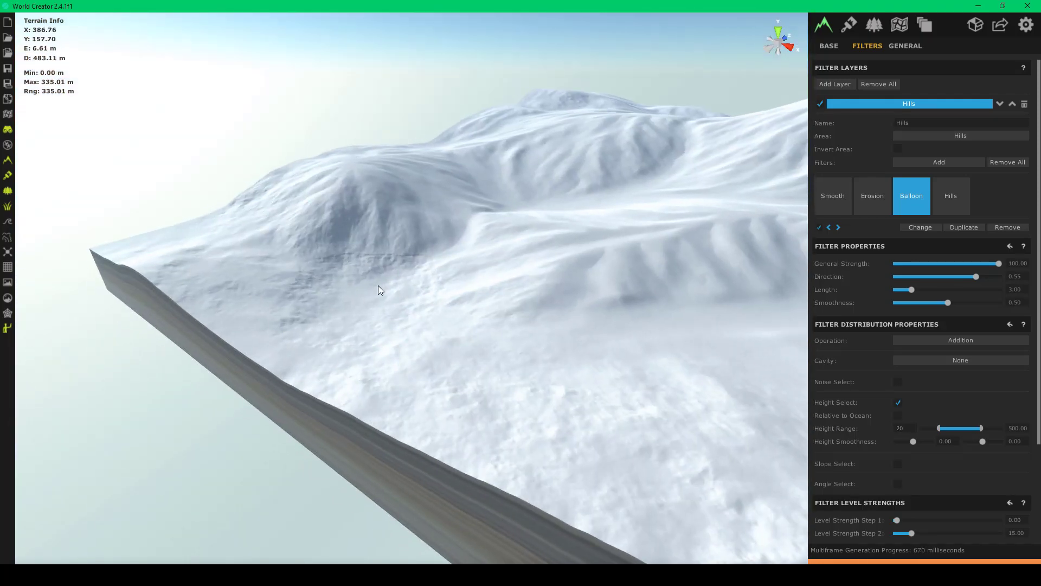
pyautogui.scroll(5, 393, 264)
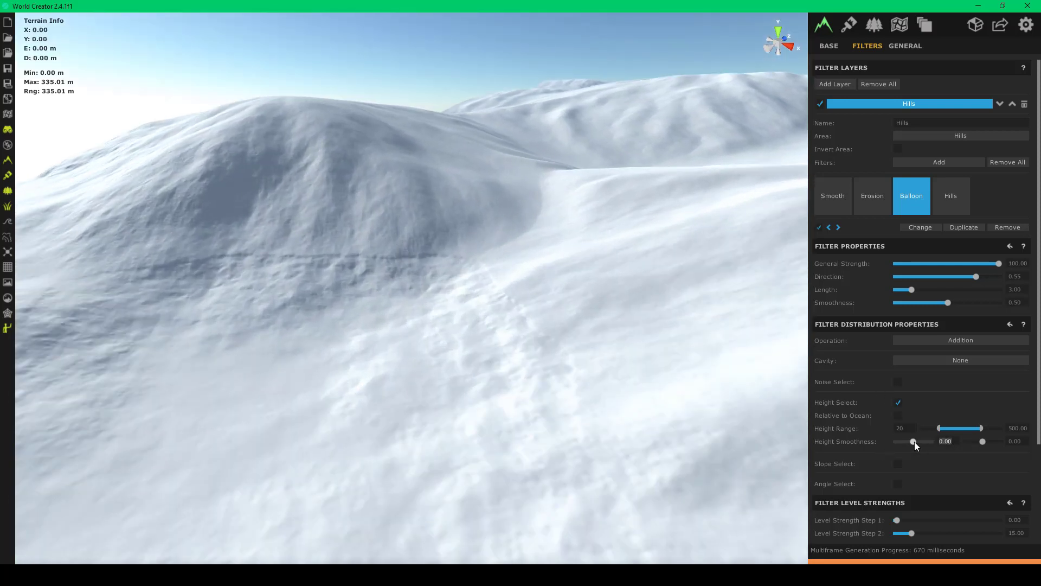
# - Set the Balloon filter's lower height smoothness to 5 and its lower height limit to 35, checking the hill's foot
pyautogui.write('5')
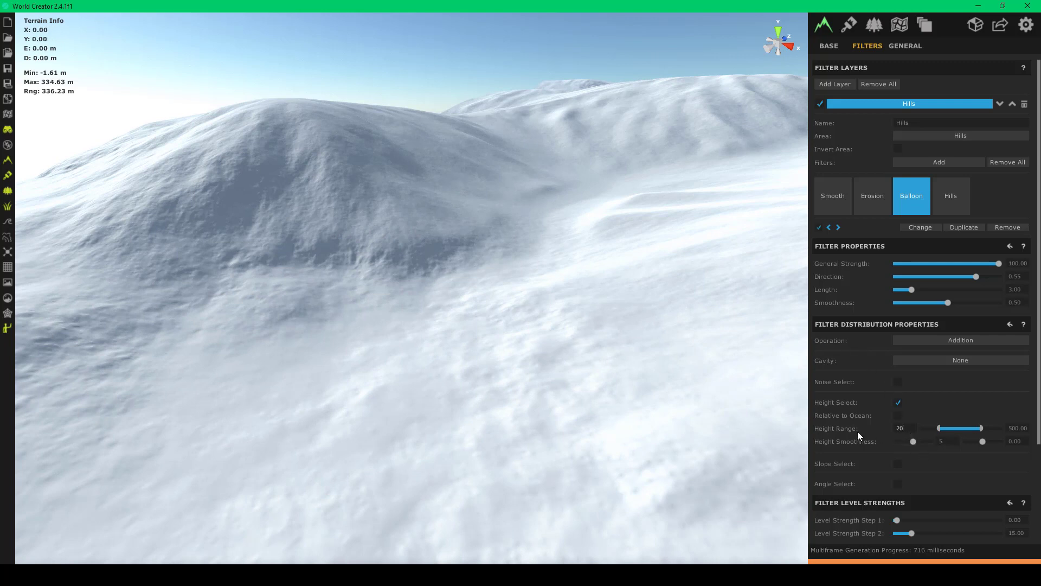
pyautogui.write('2035')
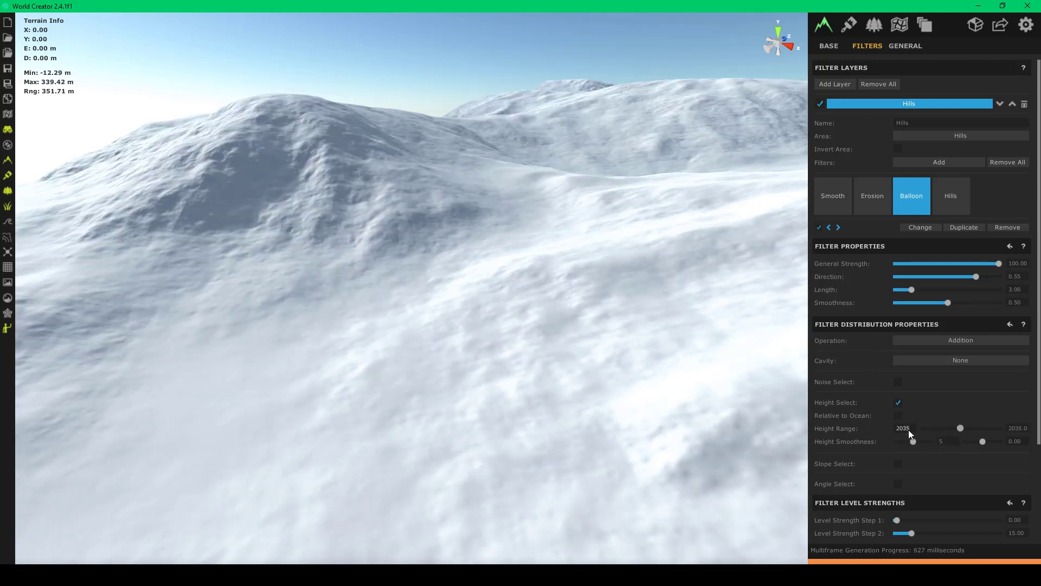
pyautogui.write('35')
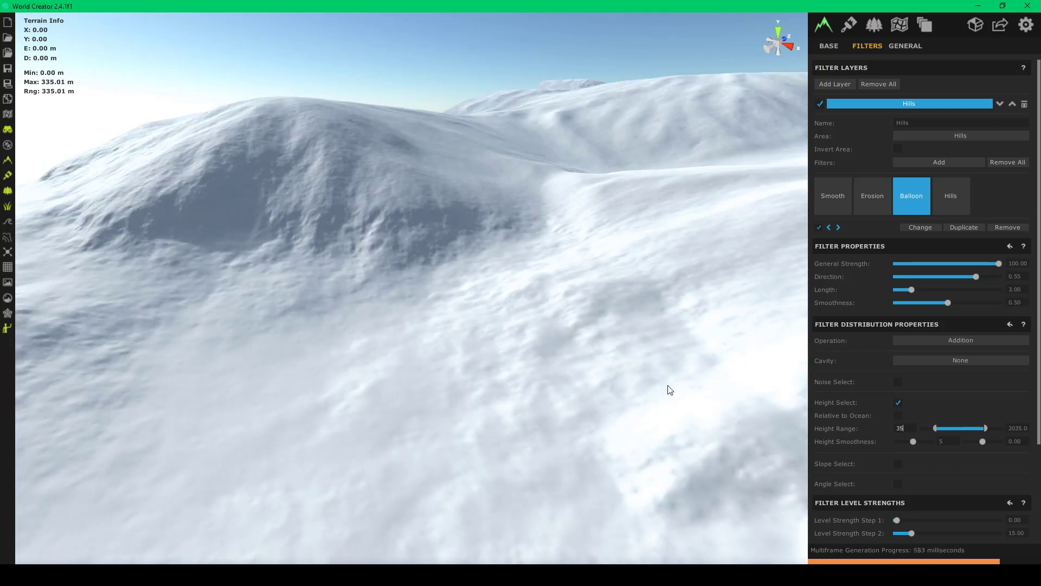
pyautogui.moveTo(488, 313); pyautogui.dragTo(568, 287, button='right')
pyautogui.scroll(-4, 499, 314)
pyautogui.scroll(4, 499, 307)
pyautogui.moveTo(499, 307); pyautogui.dragTo(402, 337, button='right')
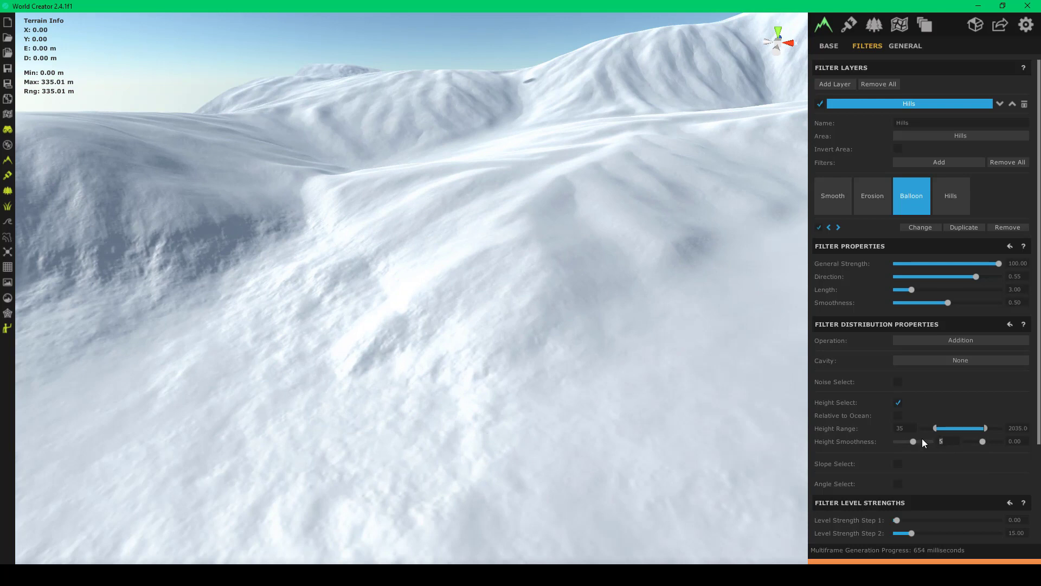
# - Set the Balloon filter's lower height smoothness to 10 and view the slopes across the terrain
pyautogui.write('10')
pyautogui.scroll(-5, 540, 294)
pyautogui.moveTo(523, 276); pyautogui.dragTo(636, 243, button='right')
pyautogui.scroll(5, 638, 225)
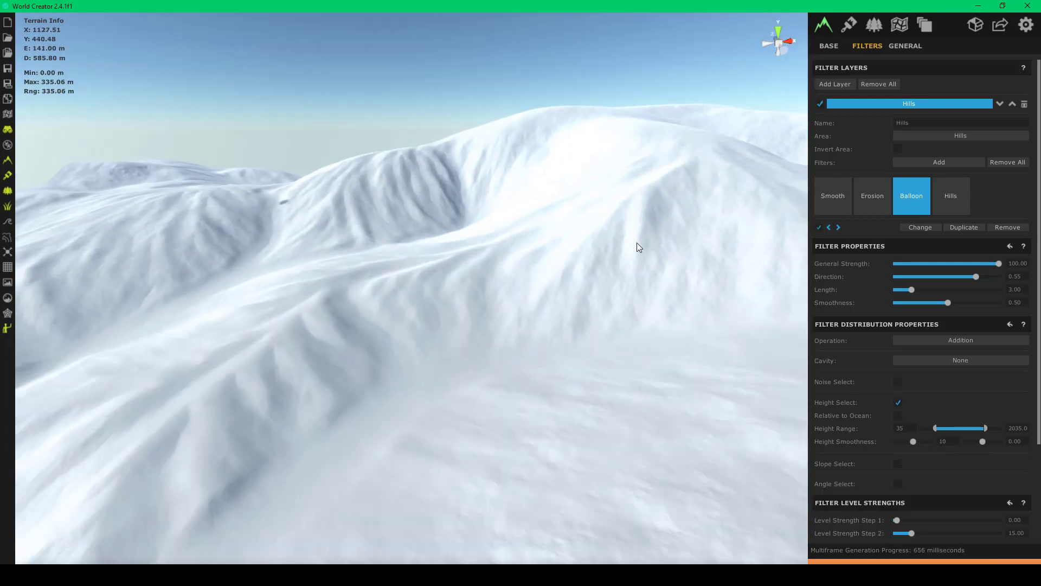
# - Set the Erosion filter's lower height limit to 50 and its lower height smoothness to 25
pyautogui.click(871, 190)
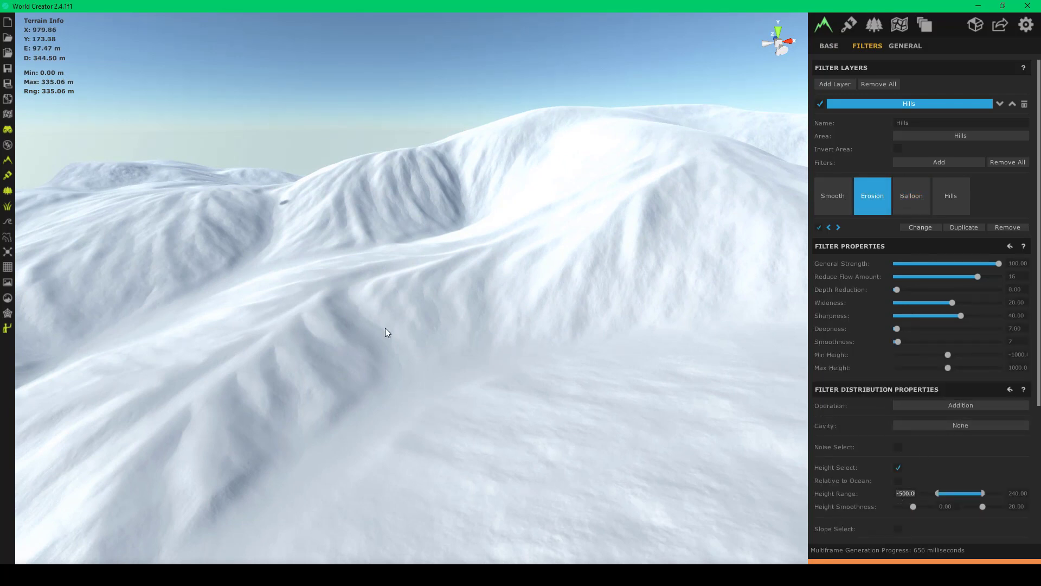
pyautogui.moveTo(385, 328); pyautogui.dragTo(252, 375, button='right')
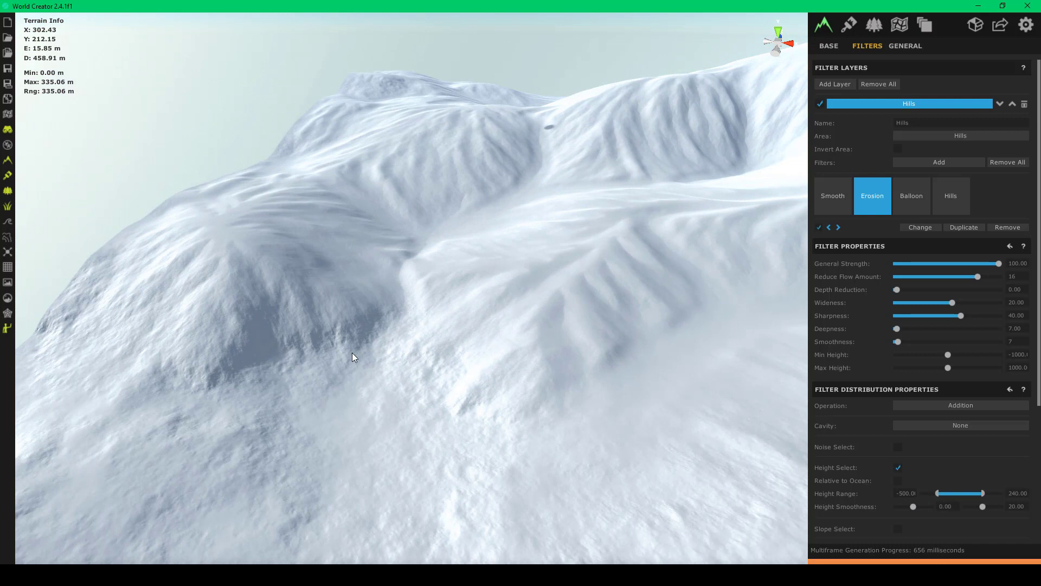
pyautogui.moveTo(353, 353); pyautogui.dragTo(574, 332, button='right')
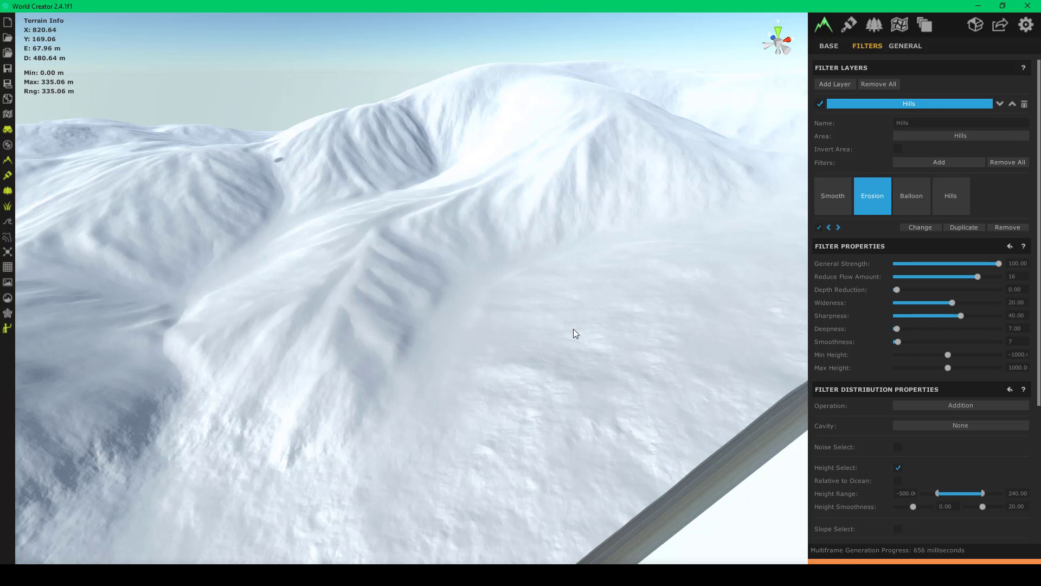
pyautogui.moveTo(301, 293); pyautogui.dragTo(257, 325, button='right')
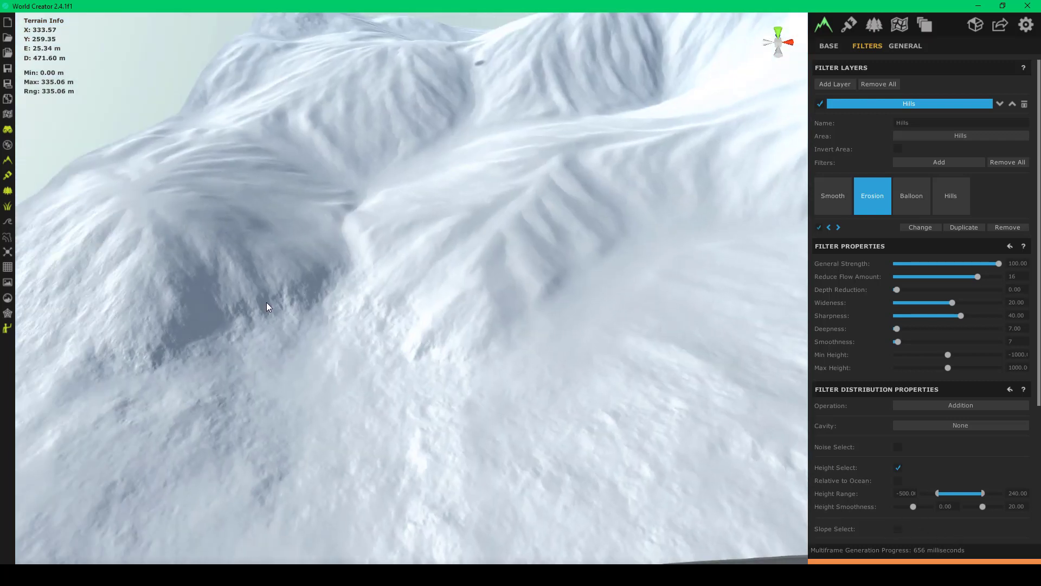
pyautogui.click(896, 493)
pyautogui.write('50')
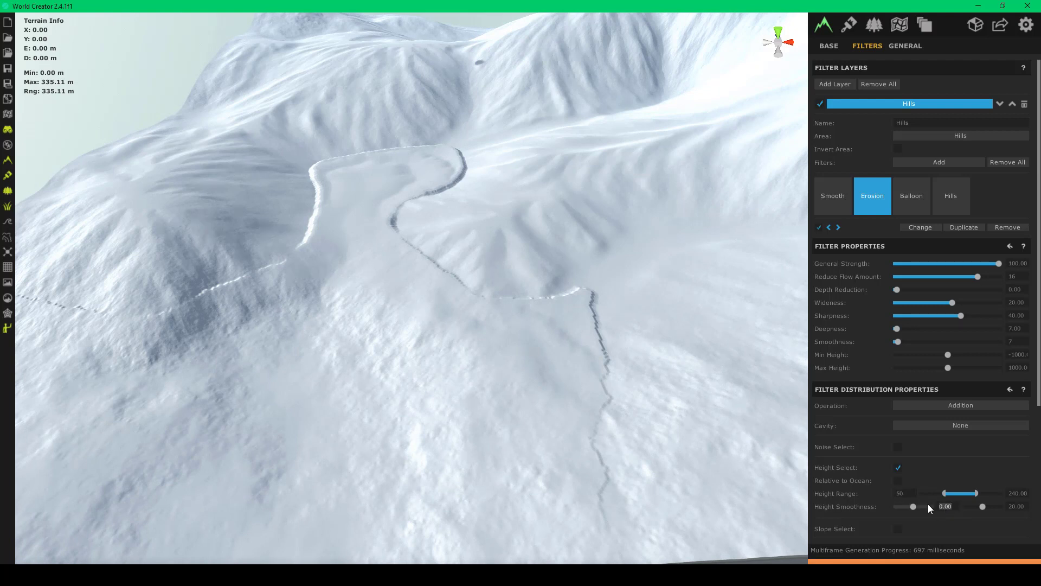
pyautogui.write('25')
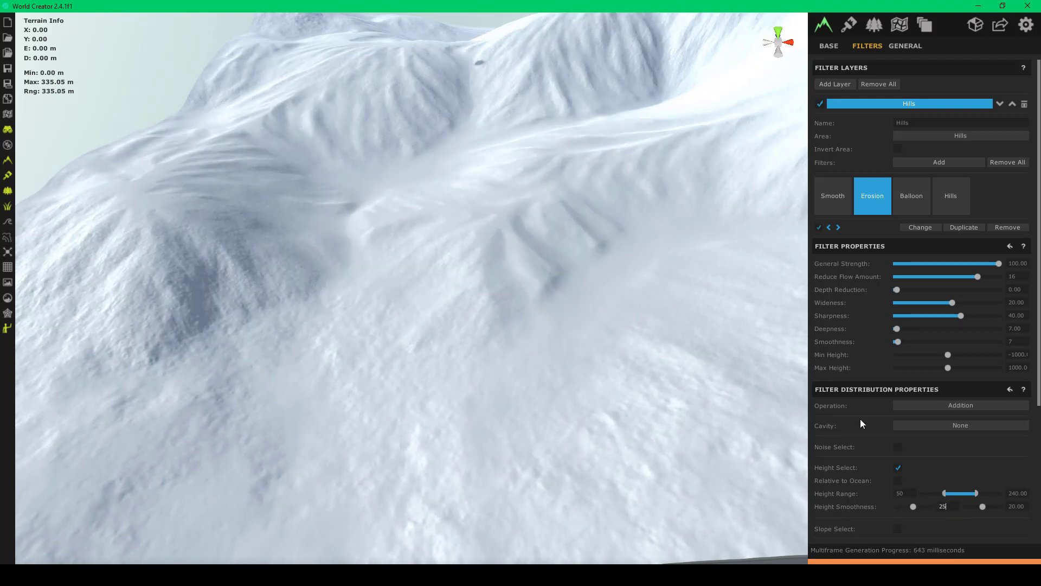
# - Examine how the erosion blends from the low foreground ground into the valley and the grooved slope of the middle hill
pyautogui.moveTo(537, 214); pyautogui.dragTo(415, 269, button='right')
pyautogui.scroll(3, 569, 243)
pyautogui.scroll(3, 568, 243)
pyautogui.scroll(-3, 634, 223)
pyautogui.scroll(-6, 423, 269)
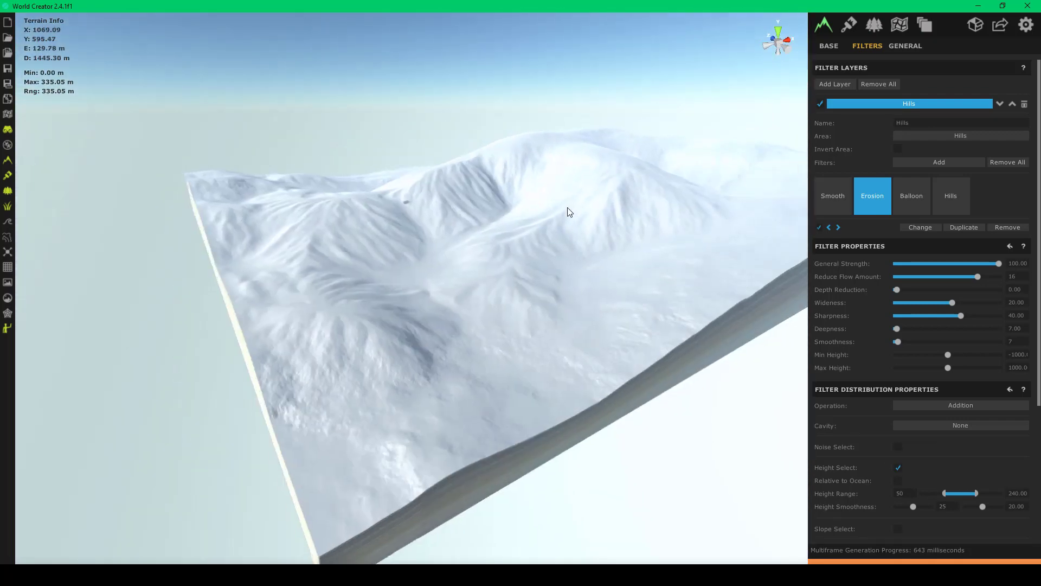
pyautogui.moveTo(568, 210); pyautogui.dragTo(561, 172, button='right')
pyautogui.scroll(6, 561, 171)
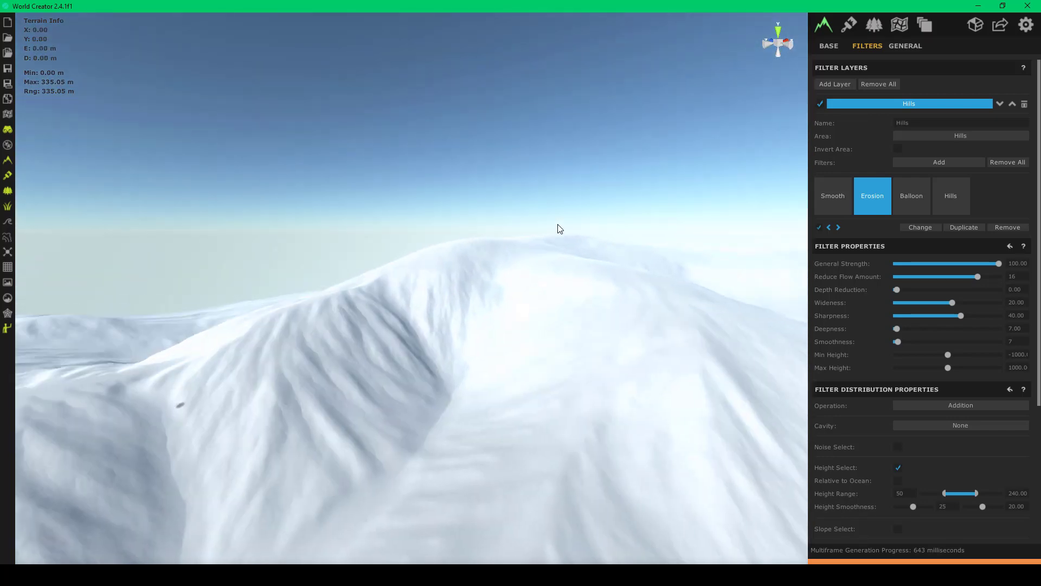
pyautogui.moveTo(558, 224); pyautogui.dragTo(349, 291, button='right')
pyautogui.scroll(-4, 431, 280)
pyautogui.scroll(5, 348, 291)
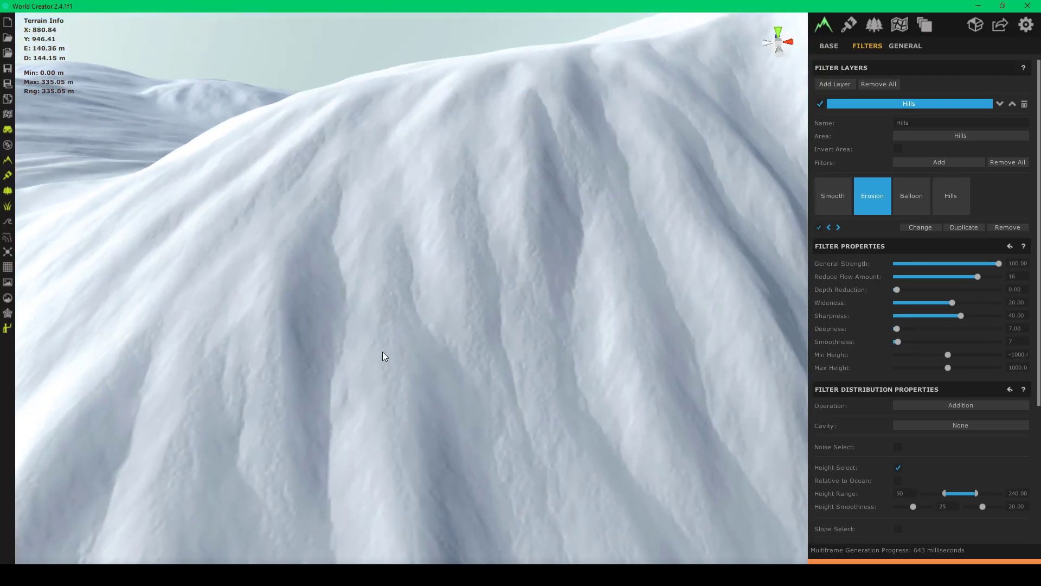
pyautogui.scroll(-8, 383, 353)
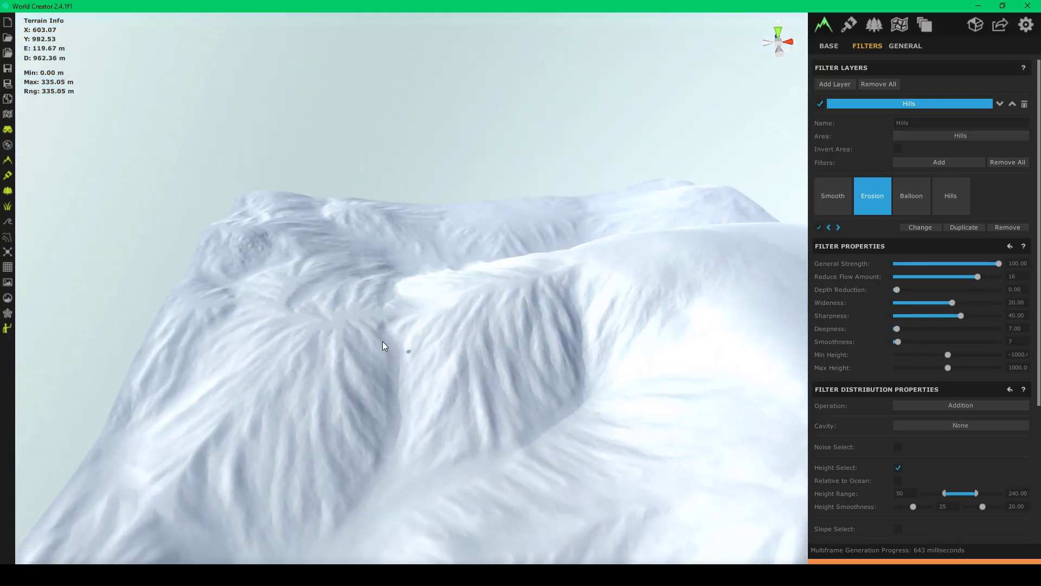
# - Examine the erosion grooves on the tallest hill's flank and the rough surface near its summit
pyautogui.scroll(3, 383, 327)
pyautogui.moveTo(382, 341); pyautogui.dragTo(598, 249, button='right')
pyautogui.scroll(3, 530, 279)
pyautogui.scroll(5, 614, 251)
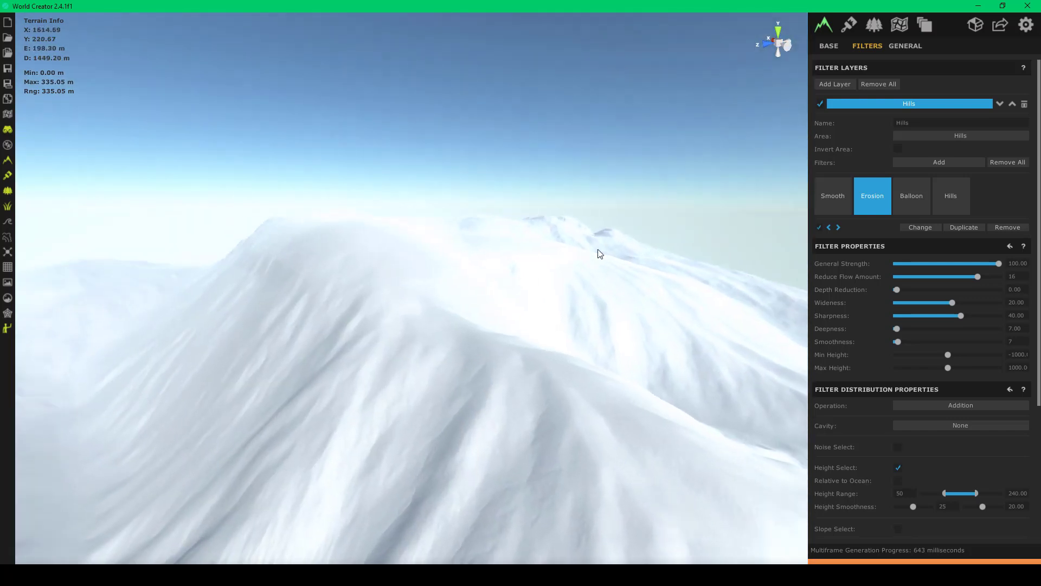
pyautogui.press('w')
pyautogui.moveTo(294, 240); pyautogui.dragTo(412, 250, button='right')
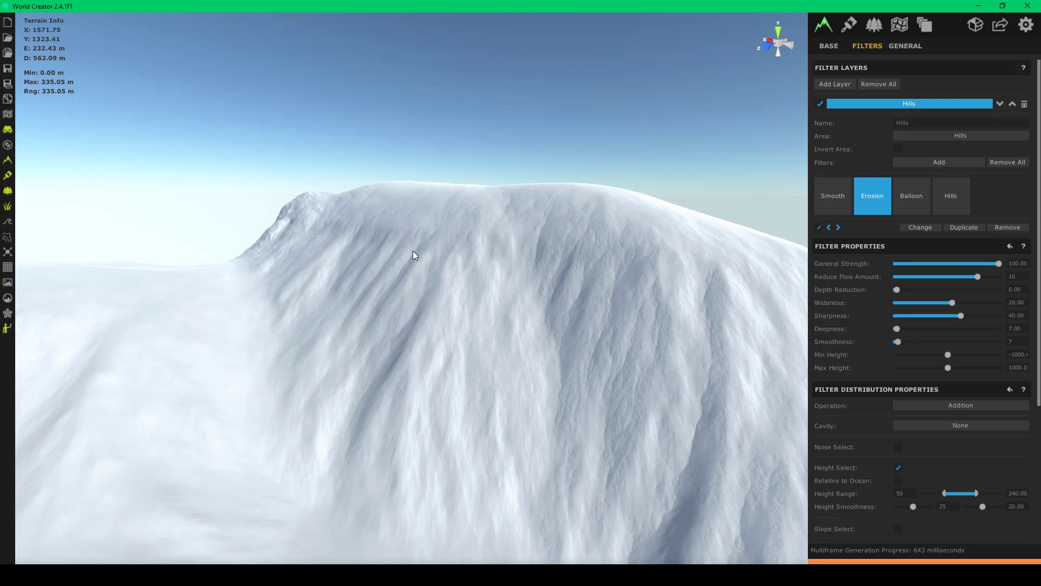
pyautogui.moveTo(413, 252); pyautogui.dragTo(447, 292, button='right')
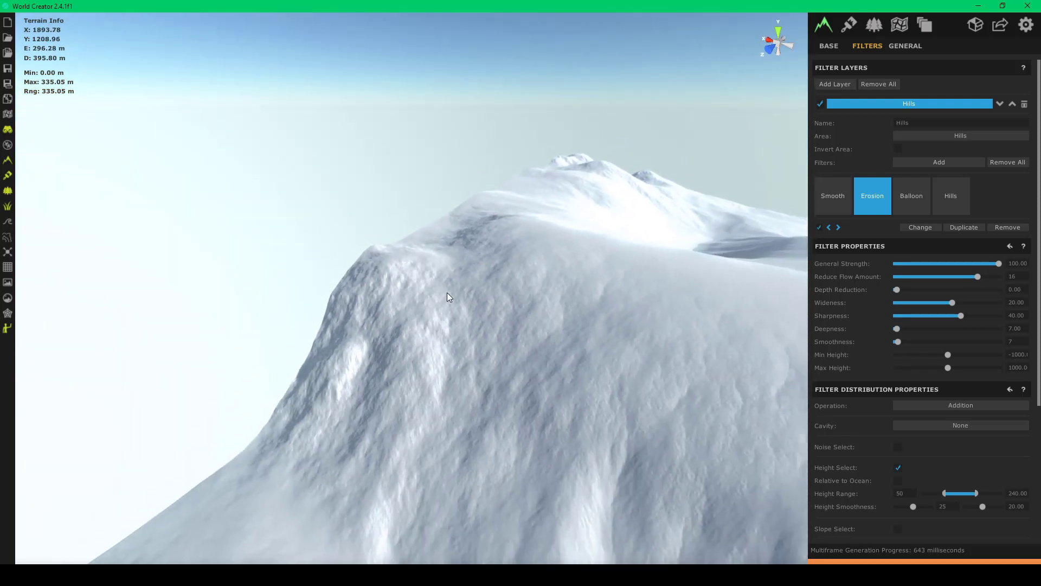
# - Examine the whole hill range from several sides and from above, including the hollow below the main summit
pyautogui.moveTo(516, 291); pyautogui.dragTo(76, 270, button='right')
pyautogui.moveTo(41, 286); pyautogui.dragTo(604, 314, button='right')
pyautogui.moveTo(607, 319); pyautogui.dragTo(535, 318)
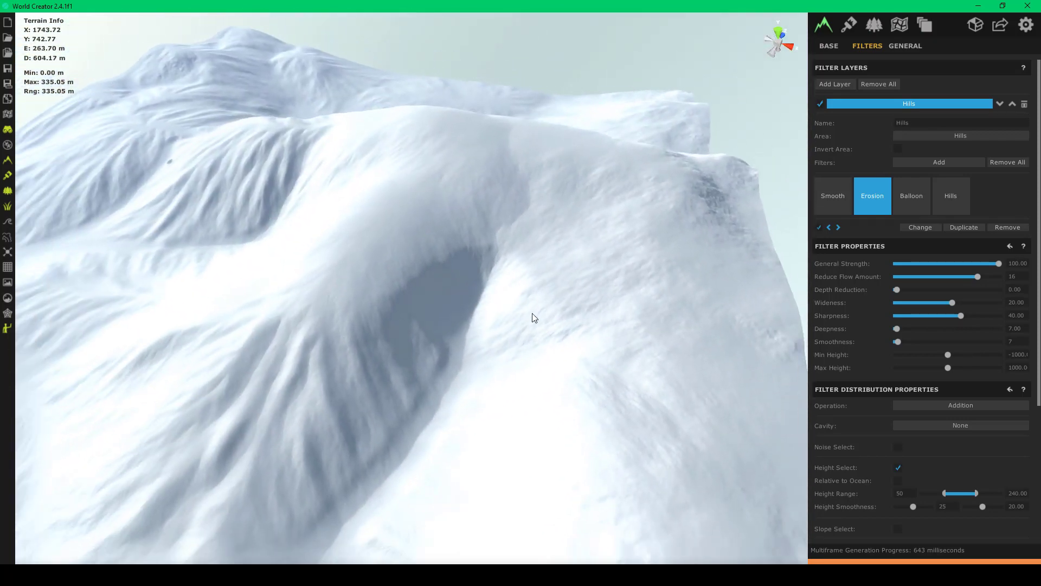
pyautogui.moveTo(437, 322); pyautogui.dragTo(656, 322)
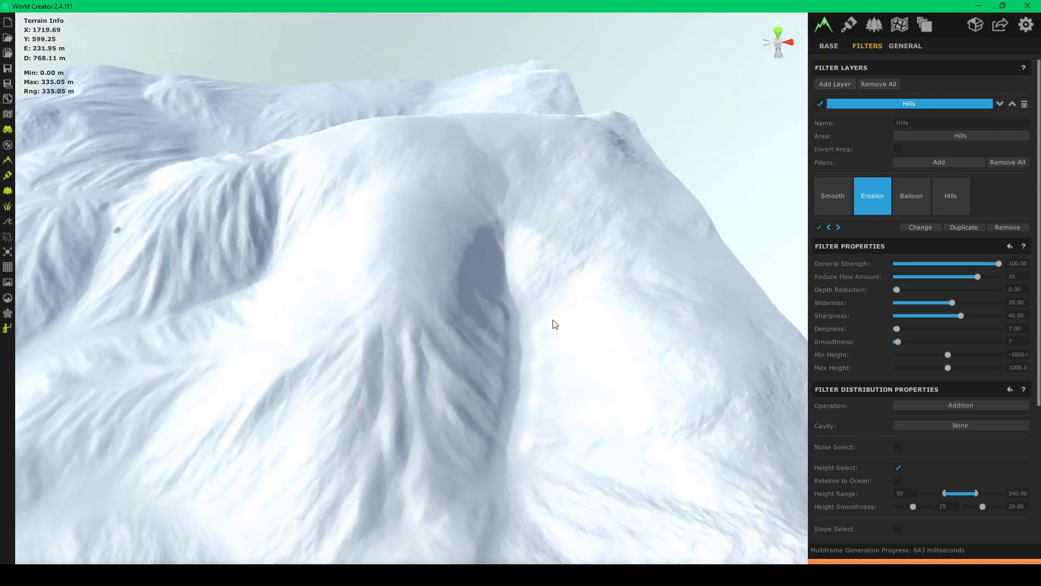
pyautogui.moveTo(584, 347); pyautogui.dragTo(350, 277)
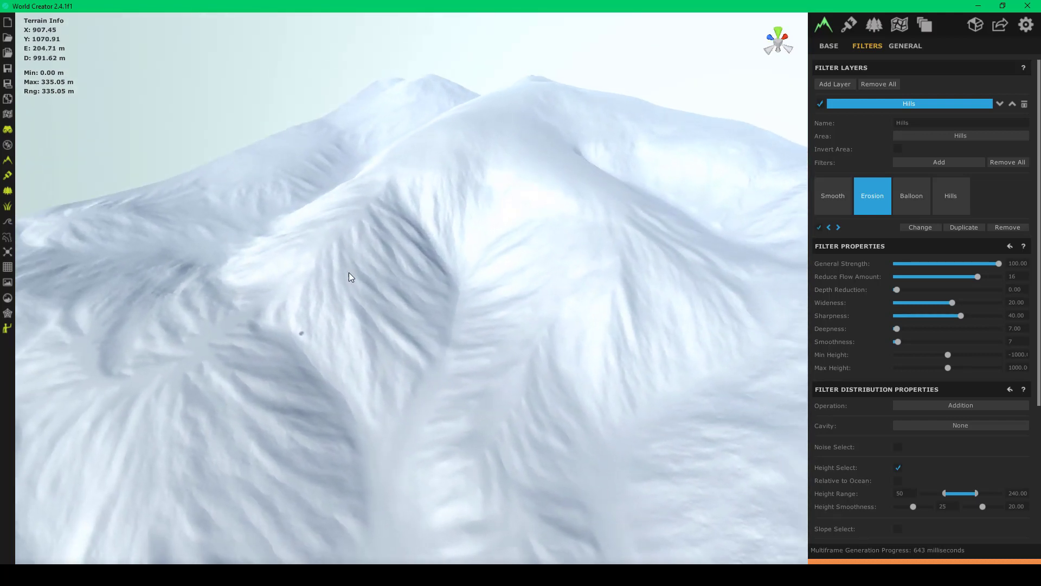
pyautogui.moveTo(402, 323); pyautogui.dragTo(454, 151)
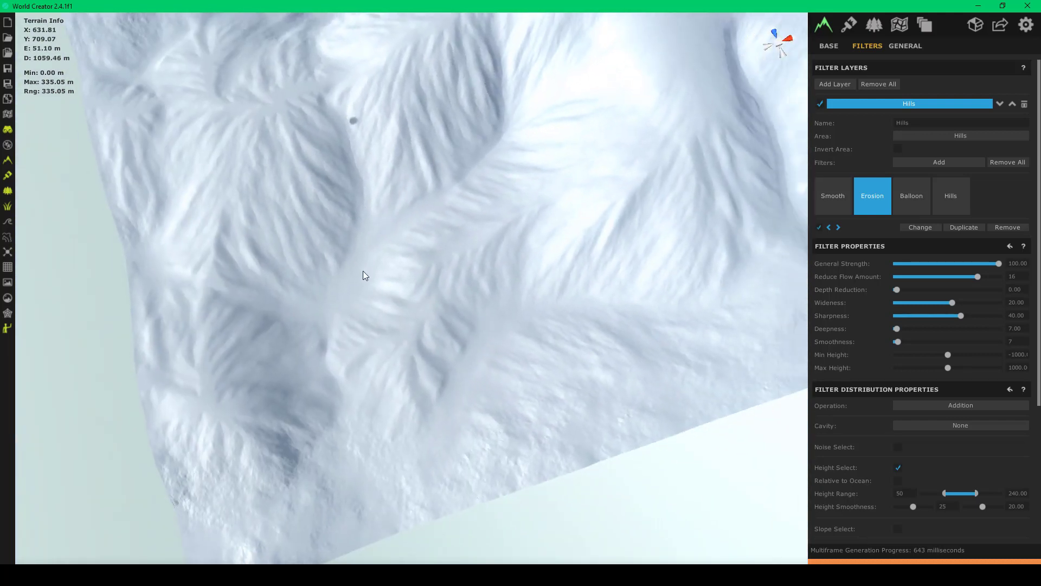
pyautogui.moveTo(363, 273); pyautogui.dragTo(531, 152)
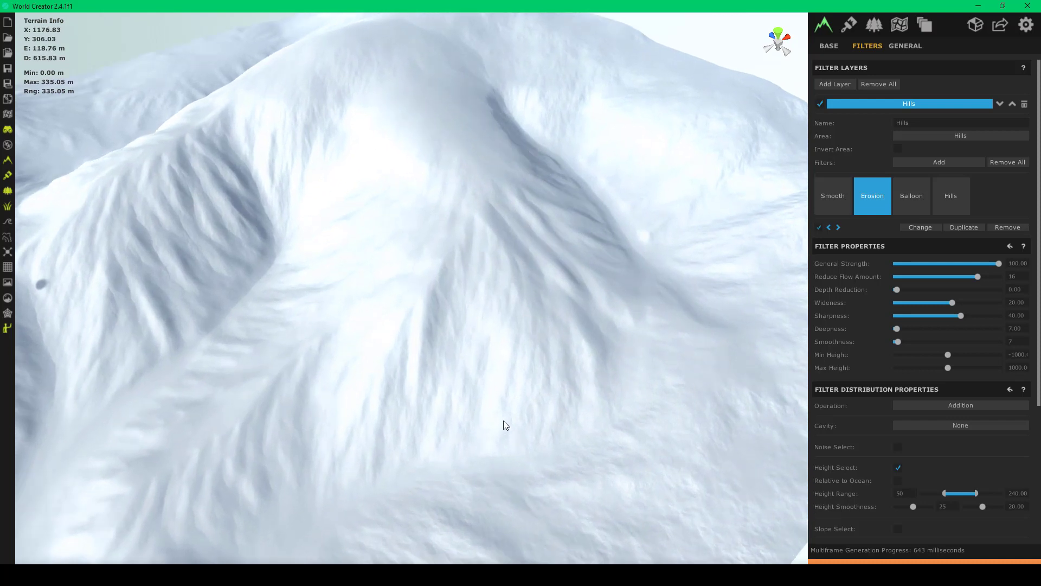
pyautogui.moveTo(592, 323); pyautogui.dragTo(349, 168)
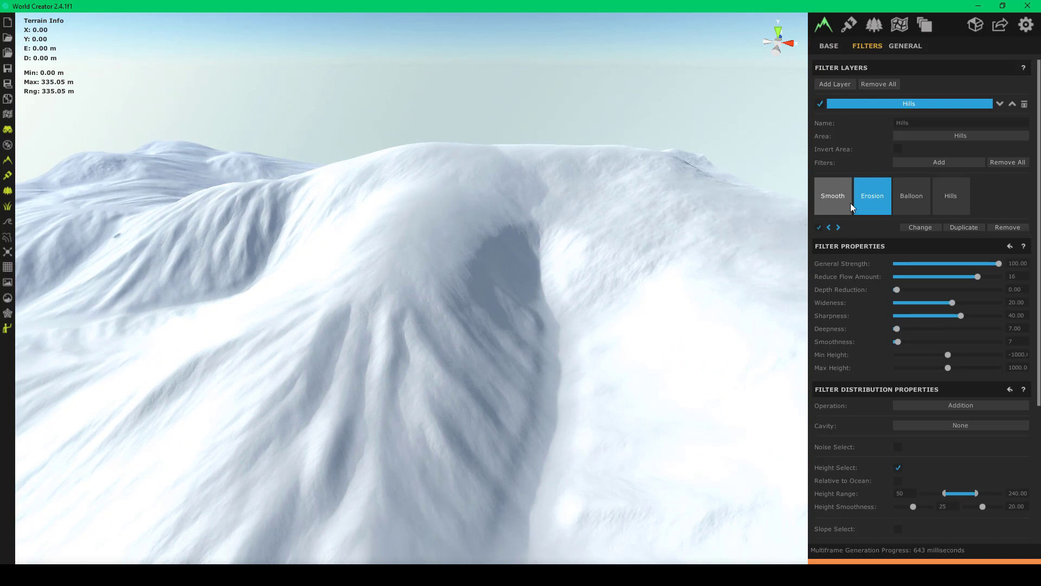
# - Toggle the Hills filter off and on to compare its effect on the ridges and valley from different views
pyautogui.click(946, 197)
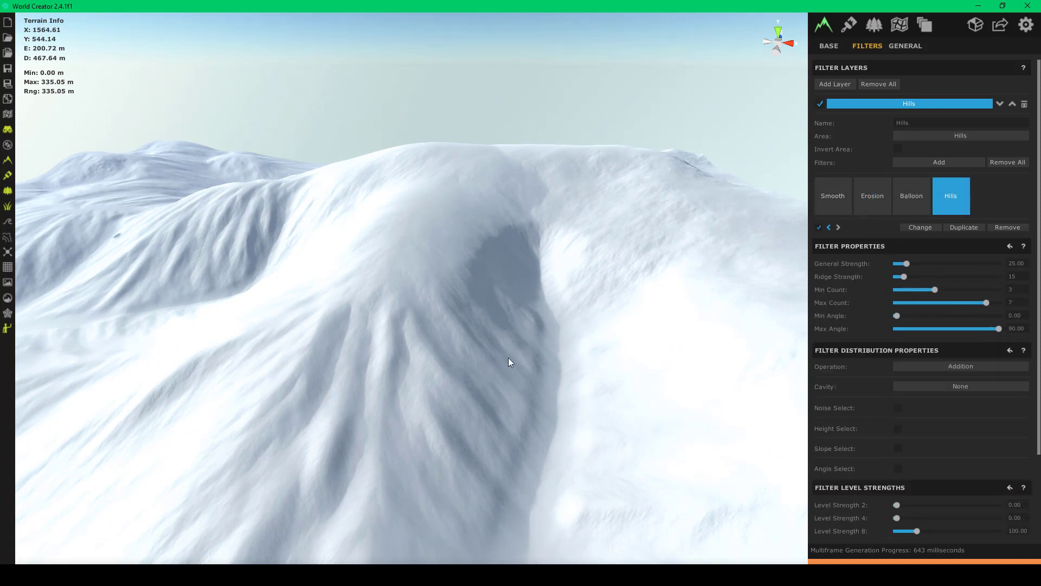
pyautogui.click(819, 228)
pyautogui.click(819, 227)
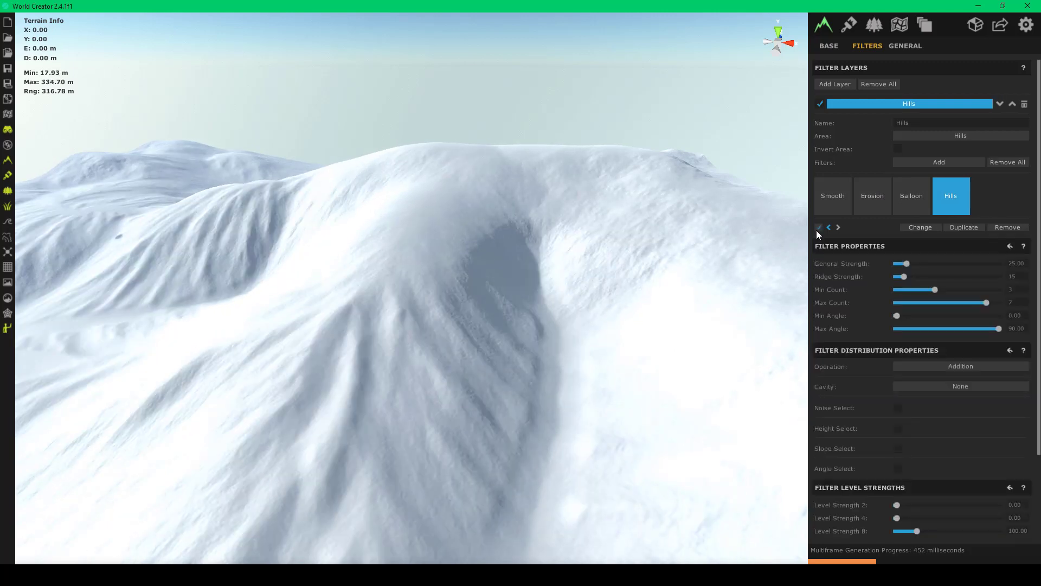
pyautogui.click(818, 228)
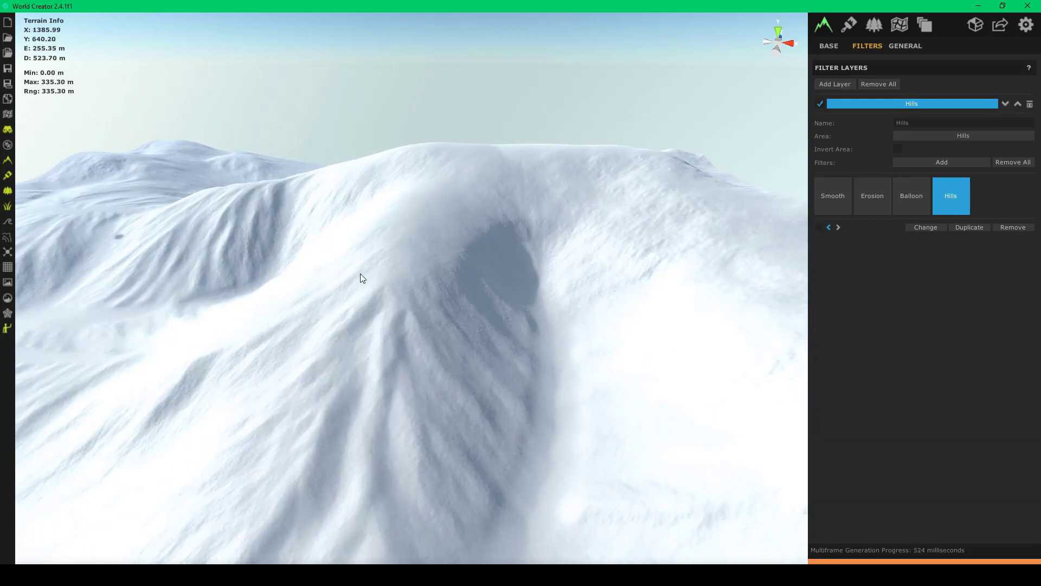
pyautogui.moveTo(360, 274); pyautogui.dragTo(189, 296, button='right')
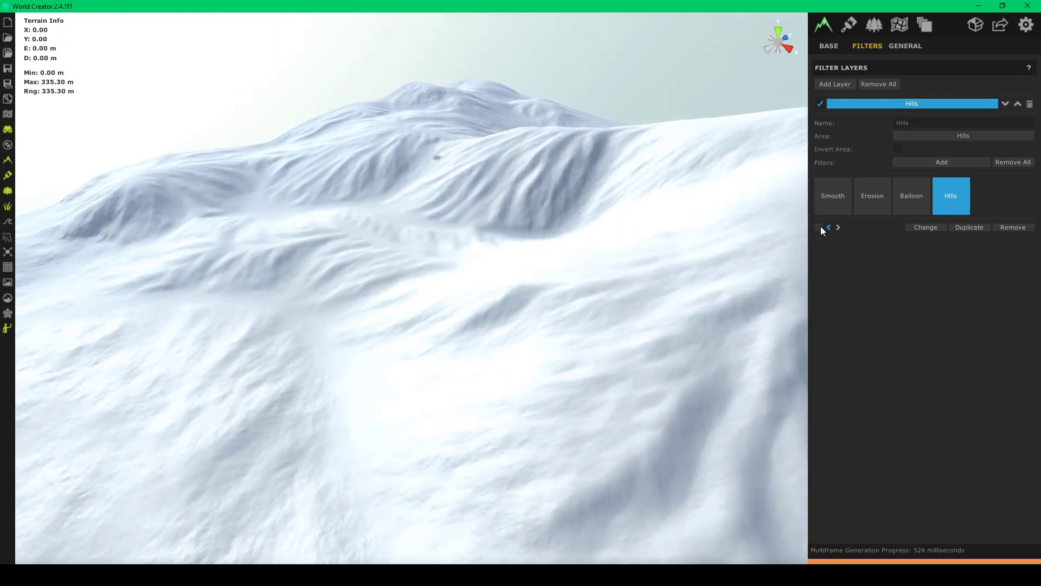
pyautogui.click(819, 228)
pyautogui.click(821, 227)
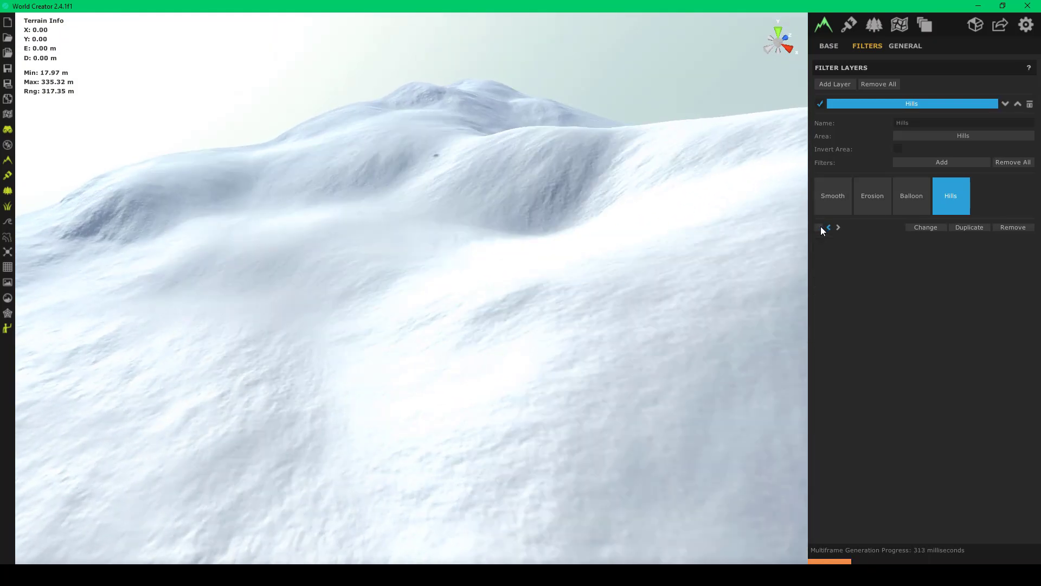
pyautogui.click(821, 226)
pyautogui.moveTo(530, 276); pyautogui.dragTo(584, 286, button='right')
pyautogui.press('s')
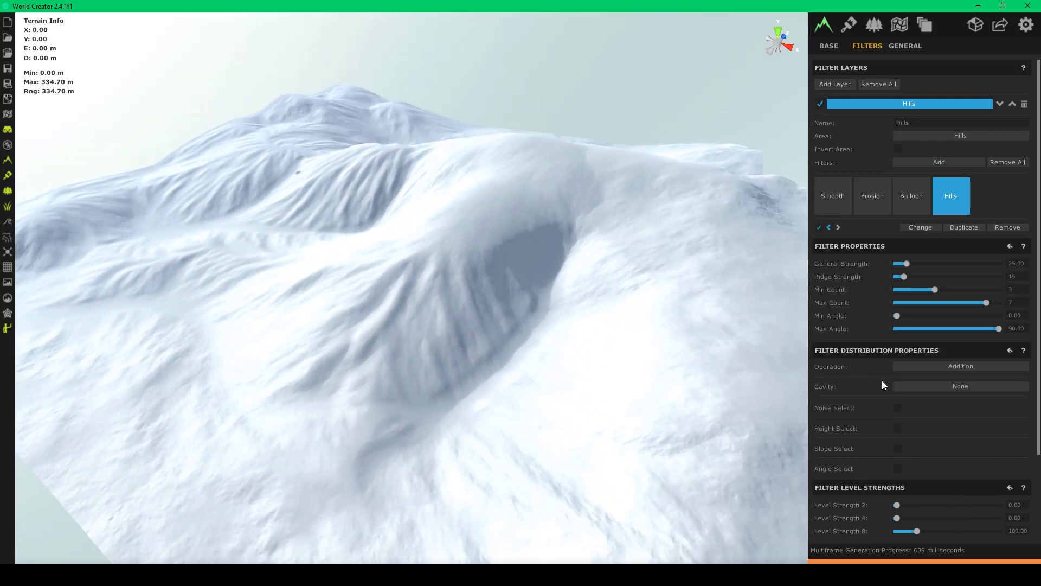
# - Try limiting the Hills filter by height with an upper limit of 200, inspect the slopes, and turn the height selection off again
pyautogui.scroll(-3, 915, 438)
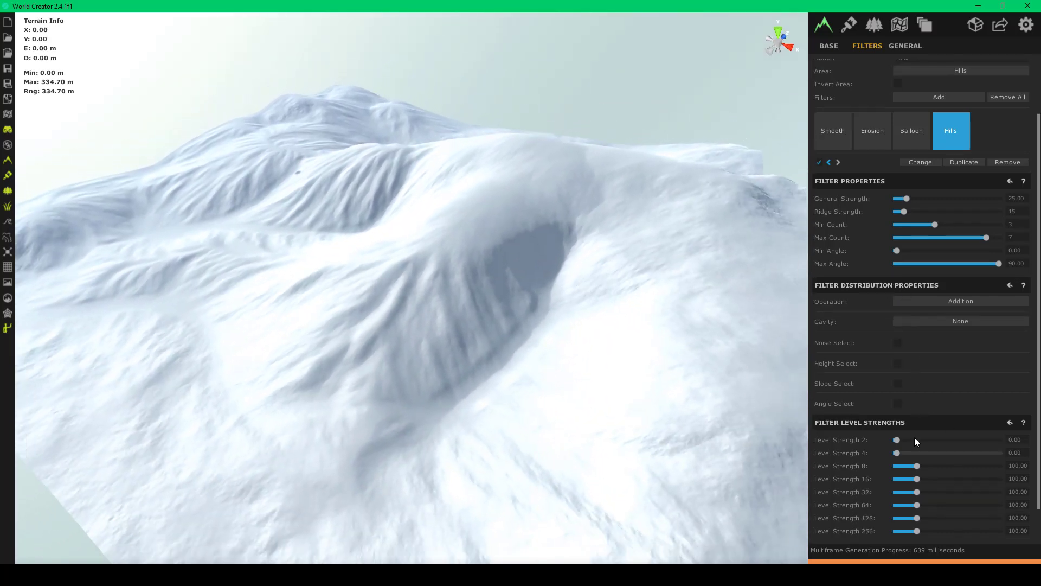
pyautogui.click(898, 363)
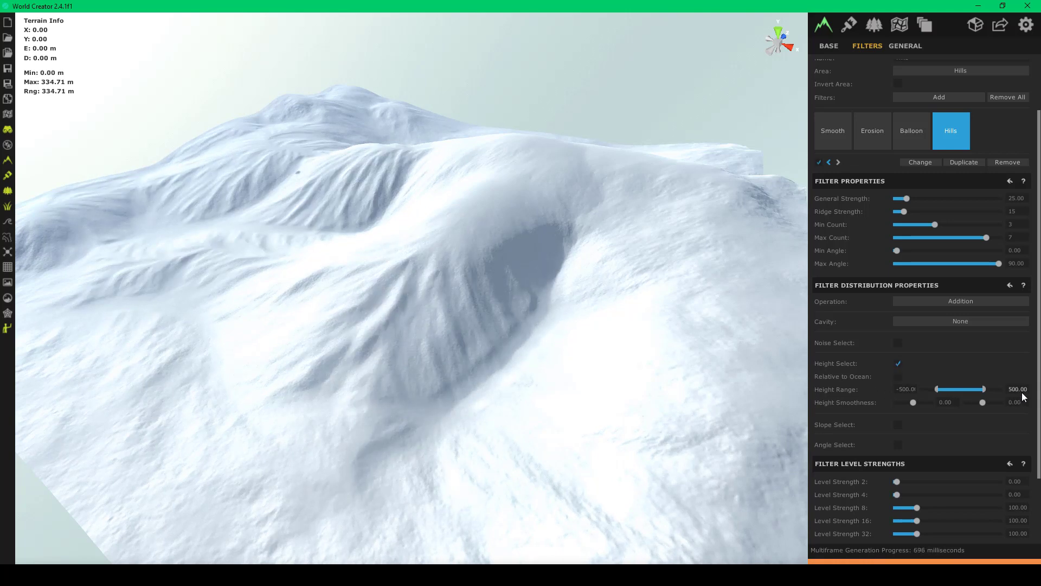
pyautogui.moveTo(1027, 389); pyautogui.dragTo(981, 389)
pyautogui.write('200')
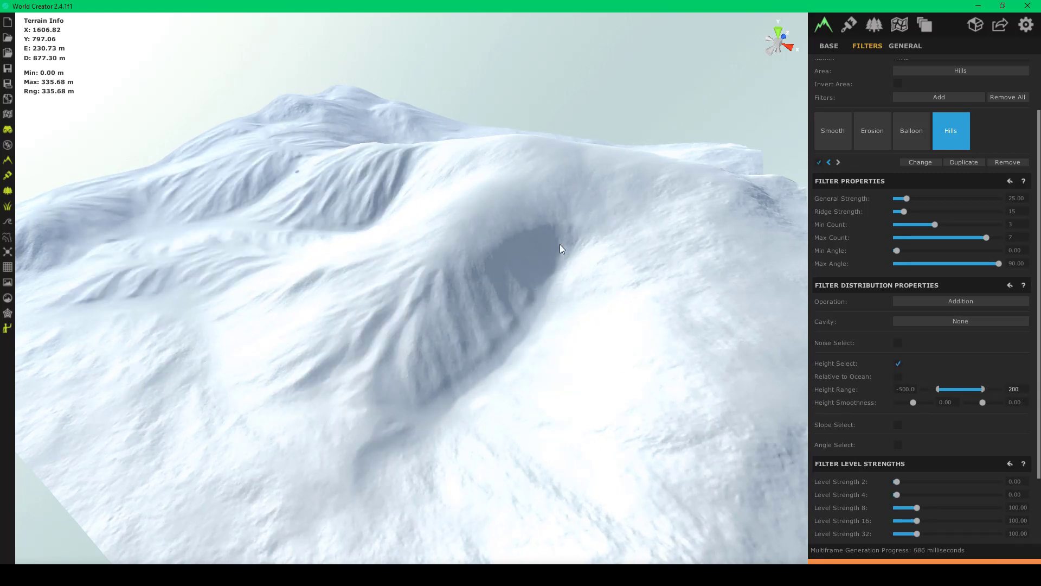
pyautogui.press('Tab')
pyautogui.scroll(3, 960, 392)
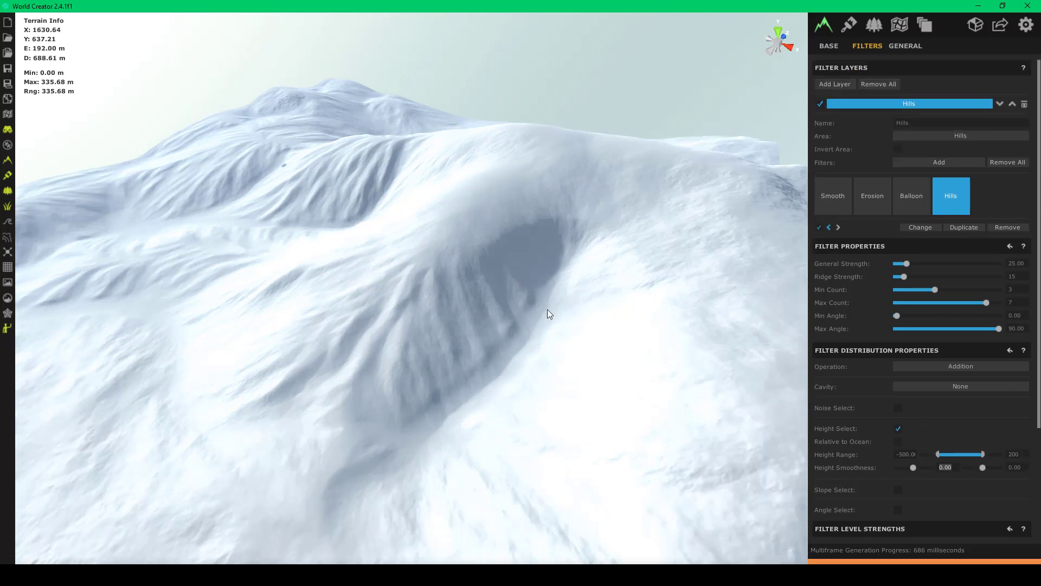
pyautogui.scroll(3, 550, 313)
pyautogui.moveTo(543, 313); pyautogui.dragTo(228, 231, button='right')
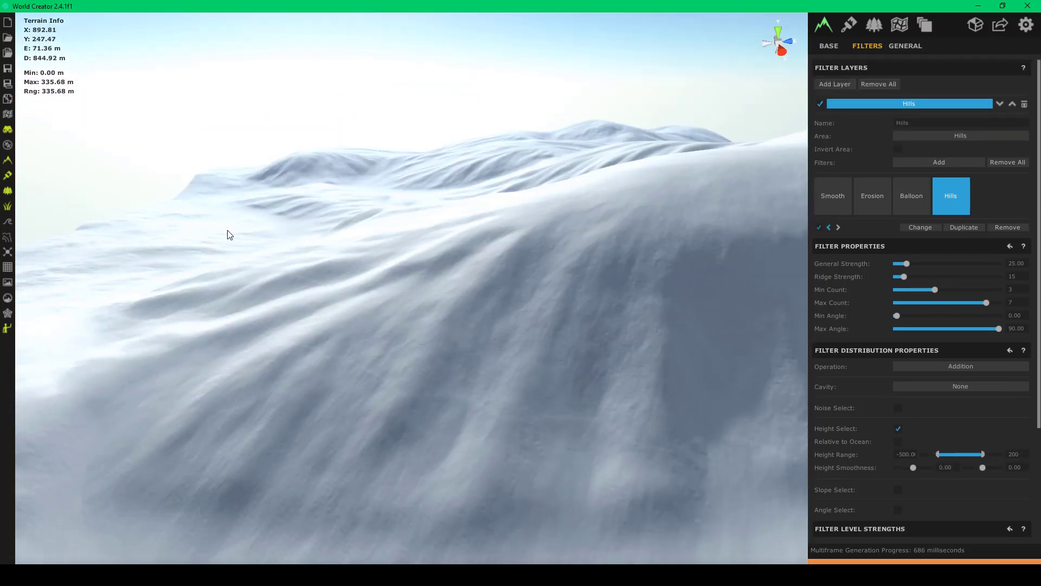
pyautogui.scroll(3, 279, 330)
pyautogui.moveTo(419, 421); pyautogui.dragTo(445, 406, button='right')
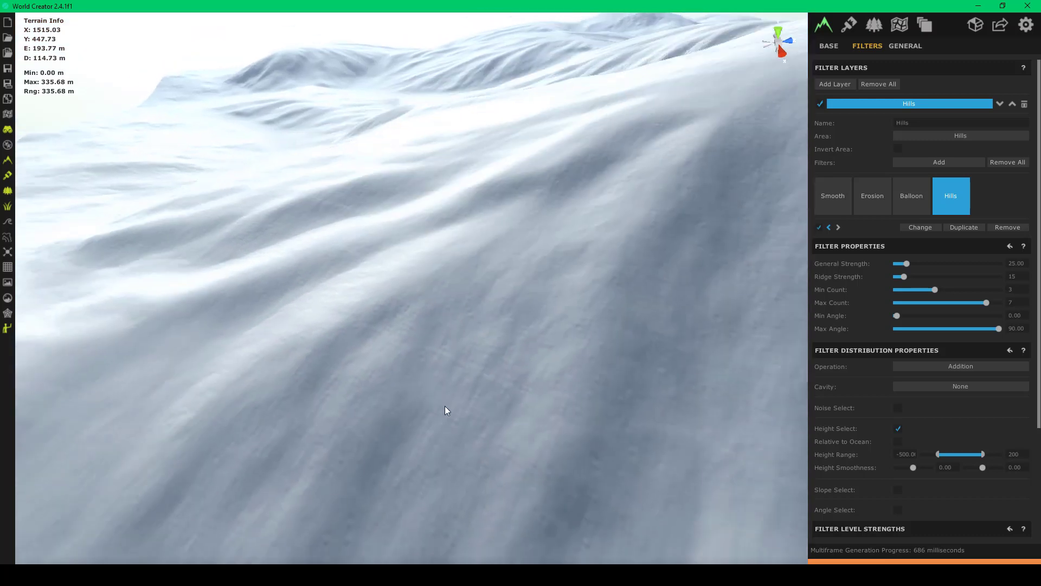
pyautogui.scroll(-5, 445, 410)
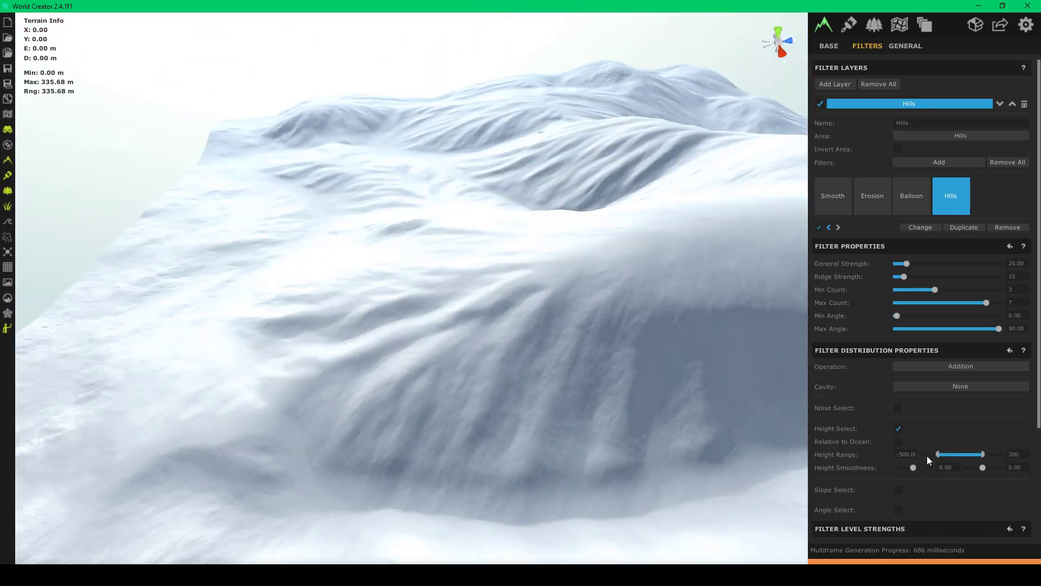
pyautogui.click(897, 430)
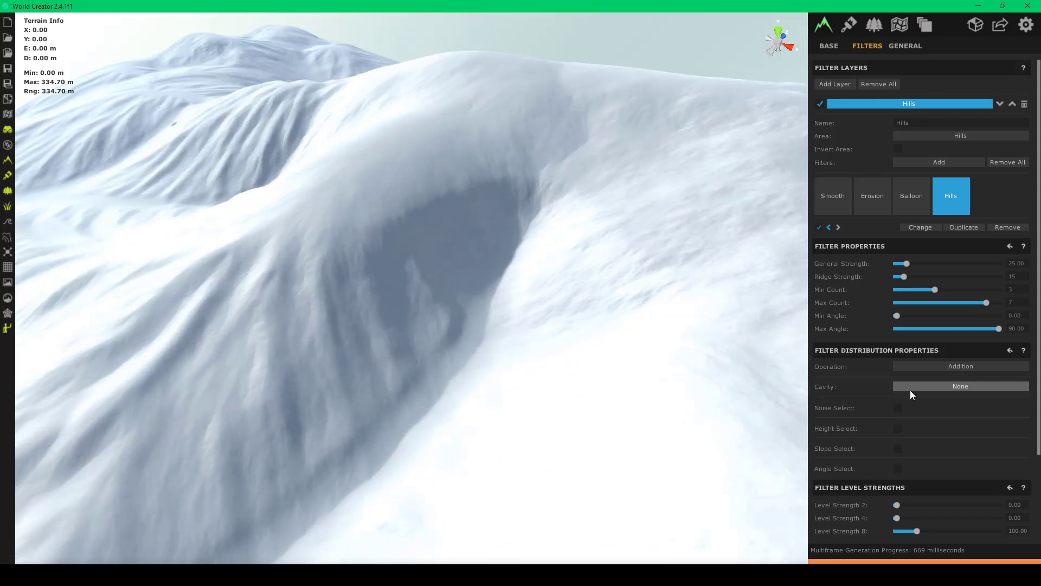
# - Set the Hills filter's cavity to Convex and check its effect on the hills
pyautogui.click(928, 389)
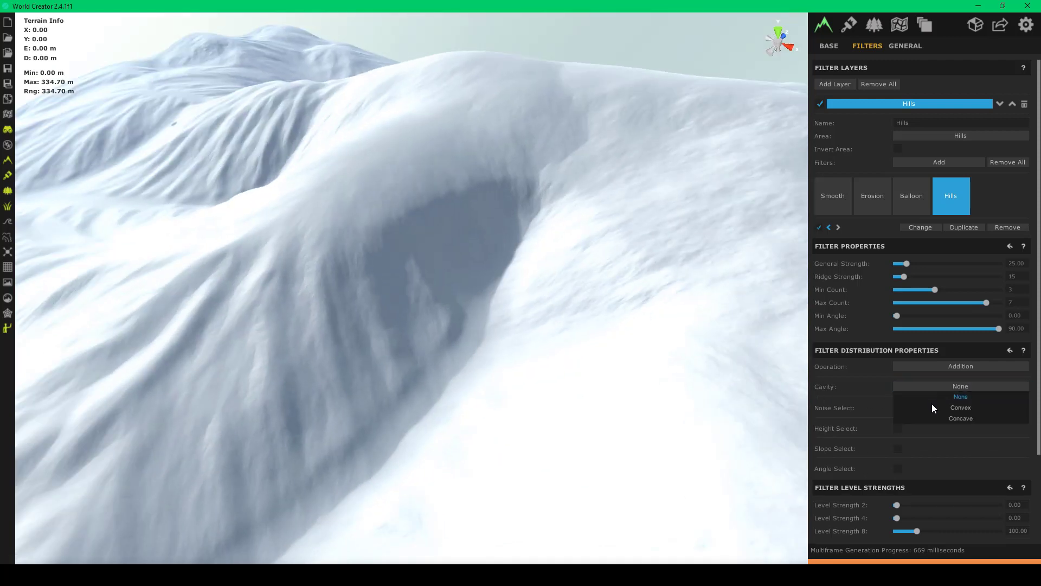
pyautogui.click(939, 406)
pyautogui.moveTo(432, 232); pyautogui.dragTo(493, 245, button='right')
pyautogui.scroll(-4, 380, 238)
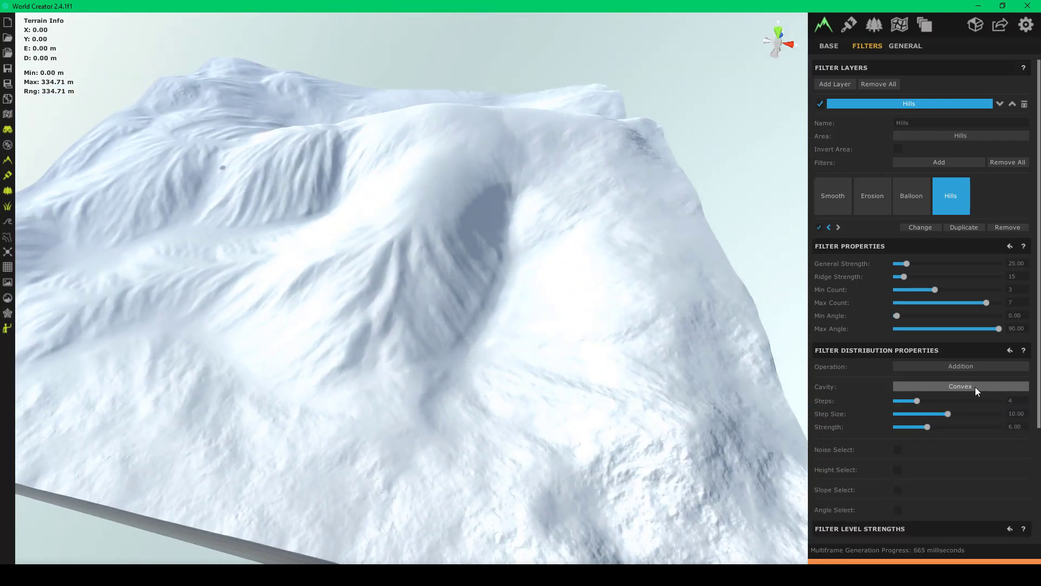
# - Try the Concave cavity on the Hills filter, inspect the slopes, and set the cavity back to None
pyautogui.click(975, 386)
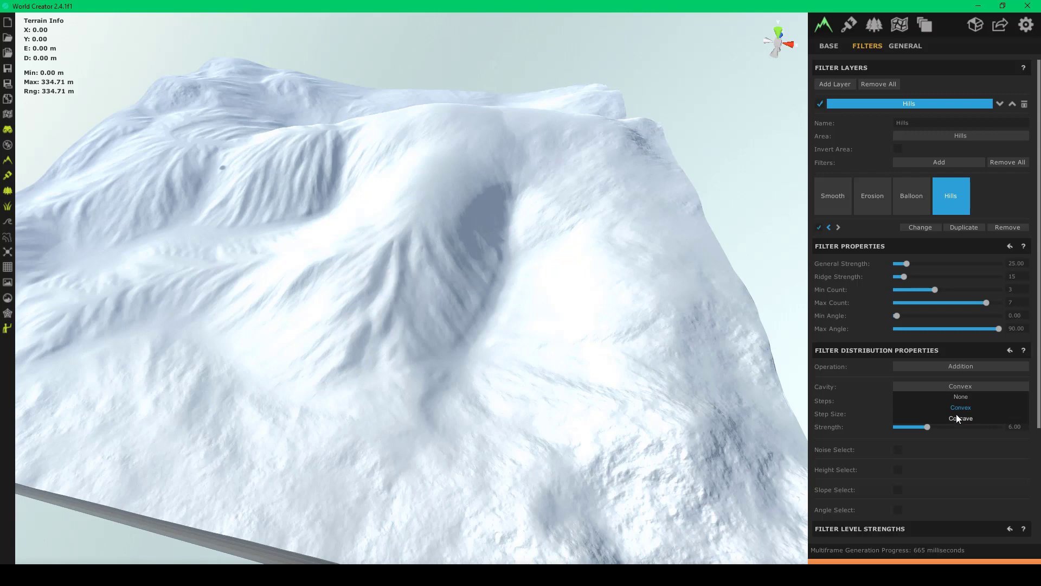
pyautogui.click(957, 417)
pyautogui.moveTo(439, 284); pyautogui.dragTo(745, 373, button='right')
pyautogui.press('w')
pyautogui.press('s')
pyautogui.press('w')
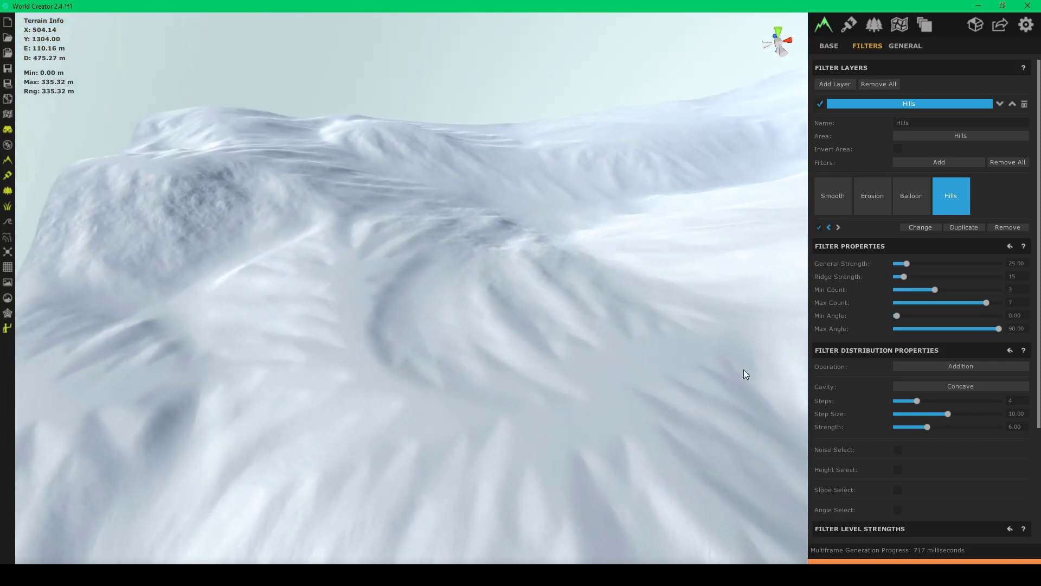
pyautogui.click(936, 386)
pyautogui.click(949, 396)
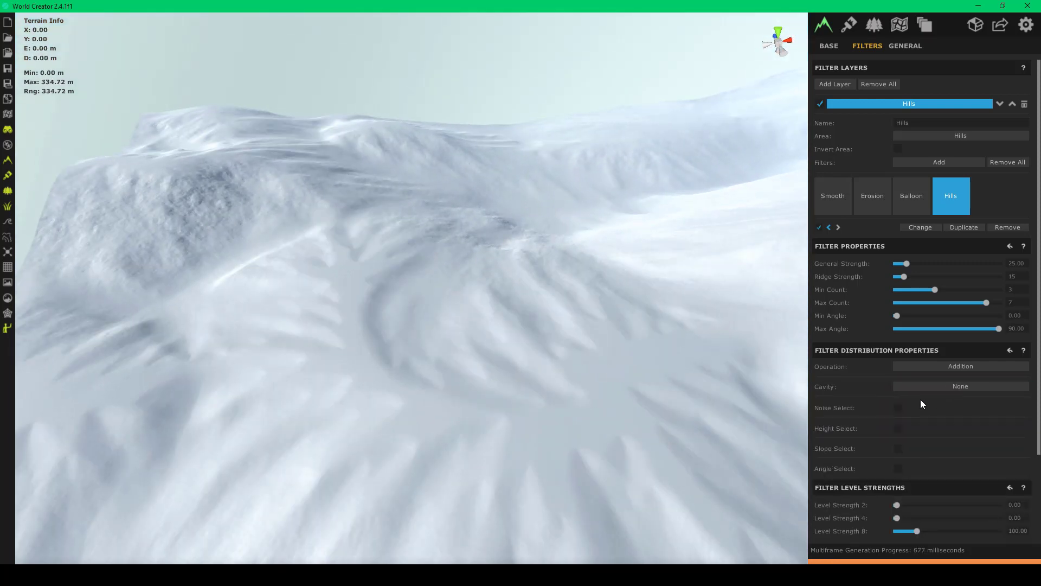
# - Set the Hills filter's operation to Subtraction and check its effect on the ridges and slopes
pyautogui.click(972, 368)
pyautogui.click(963, 387)
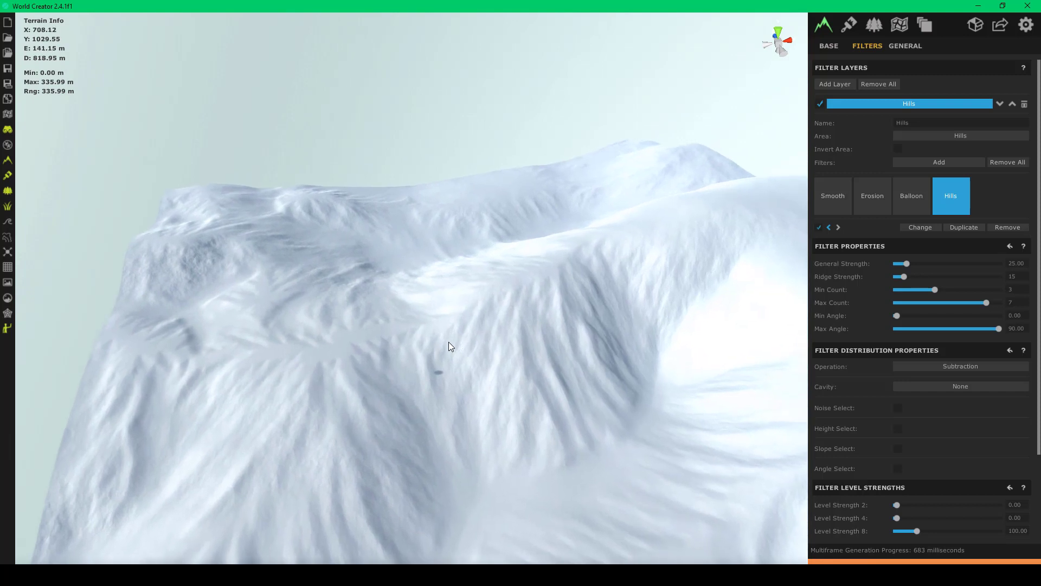
pyautogui.press('a')
pyautogui.moveTo(448, 342); pyautogui.dragTo(728, 273, button='right')
pyautogui.press('a')
pyautogui.press('w')
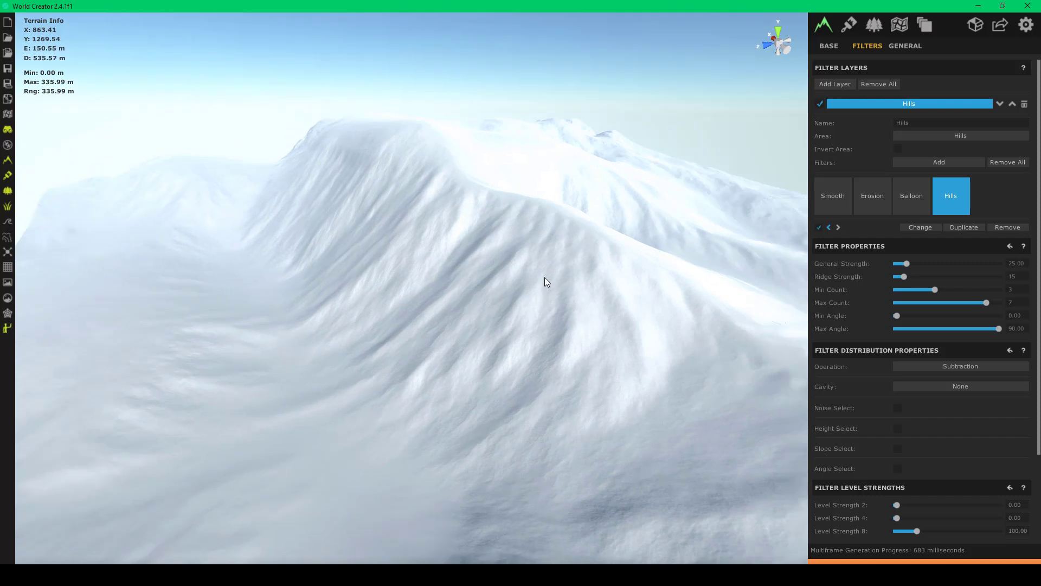
pyautogui.moveTo(545, 277); pyautogui.dragTo(564, 272, button='right')
pyautogui.press('w')
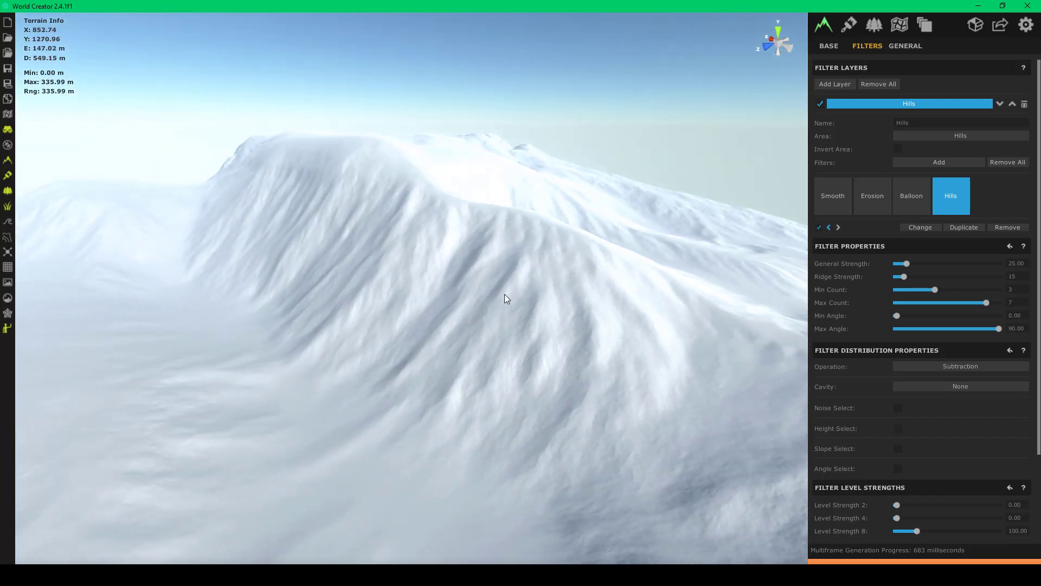
pyautogui.scroll(3, 504, 294)
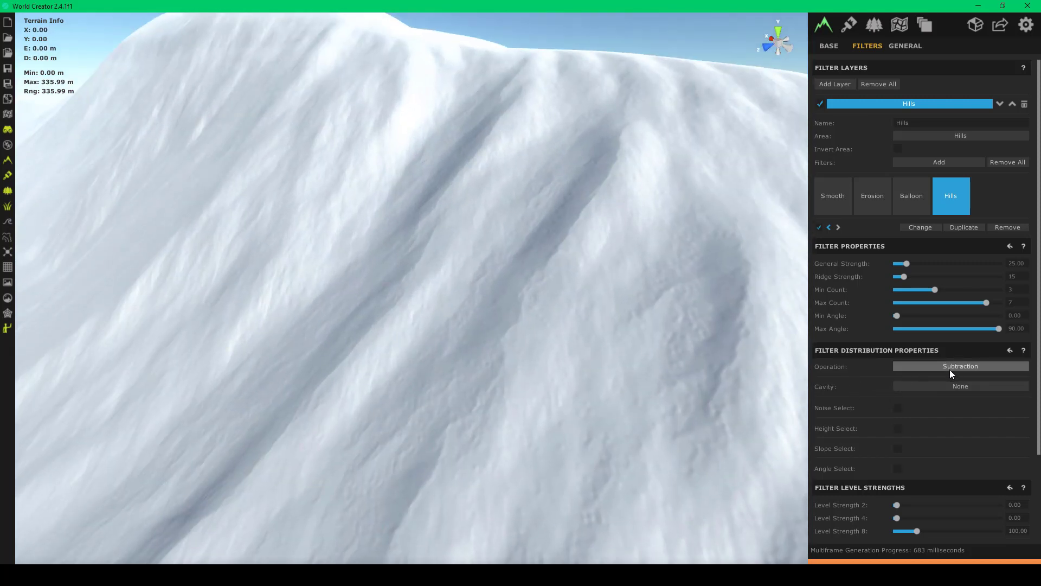
# - Set the subtracting Hills filter's cavity to Convex and inspect the ridges and the hollow from several sides
pyautogui.click(935, 387)
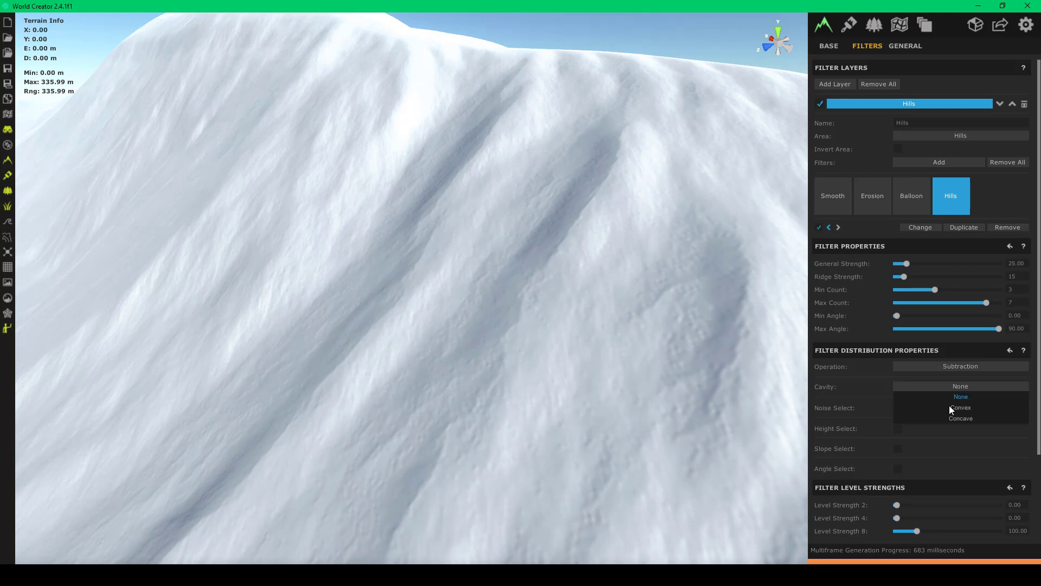
pyautogui.click(954, 408)
pyautogui.scroll(-3, 369, 259)
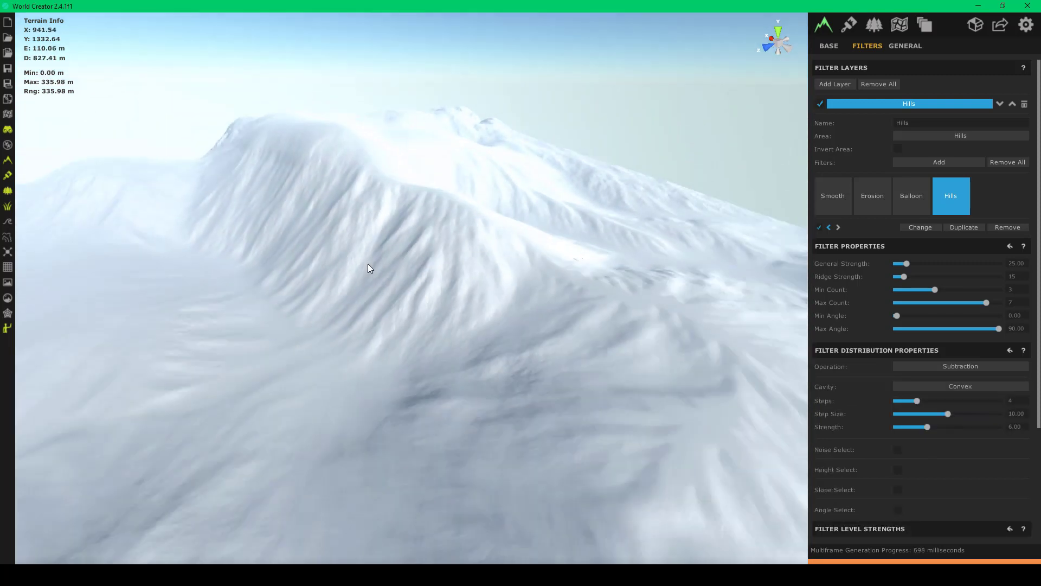
pyautogui.scroll(3, 362, 263)
pyautogui.scroll(-4, 362, 264)
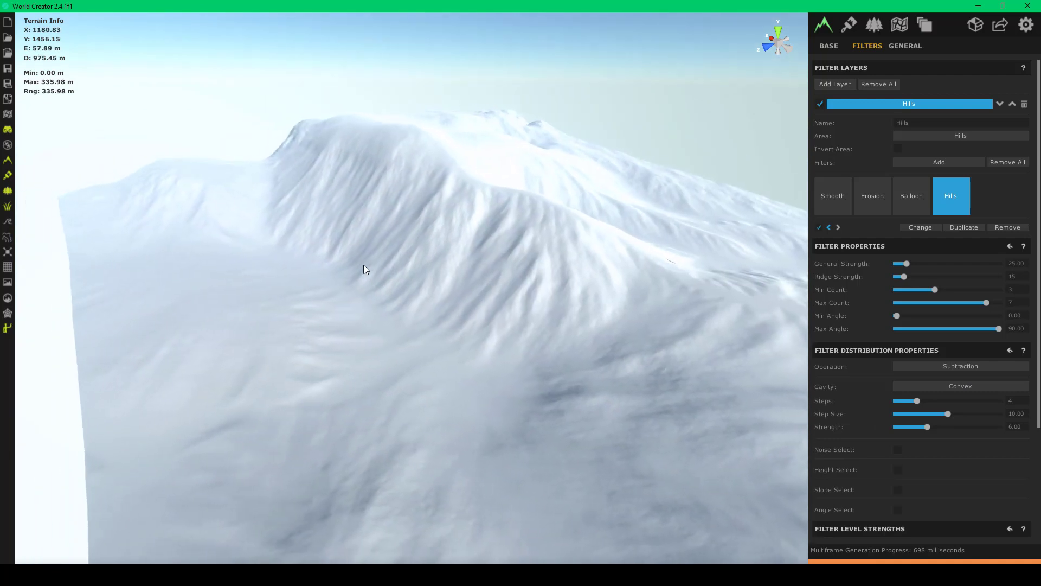
pyautogui.moveTo(364, 265); pyautogui.dragTo(159, 240, button='right')
pyautogui.press('d')
pyautogui.press('w')
pyautogui.press('d')
pyautogui.press('w')
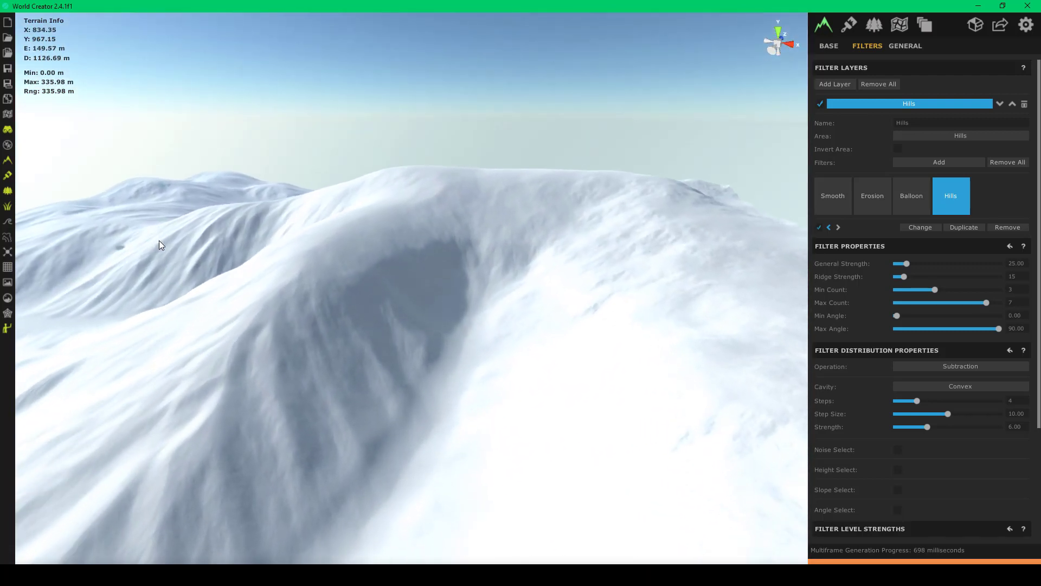
pyautogui.press('s')
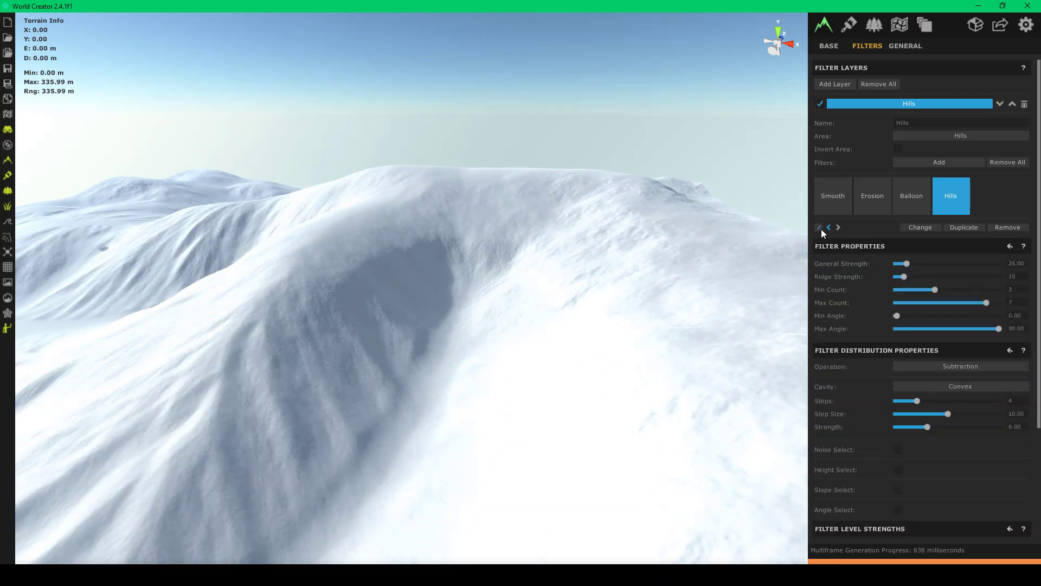
# - Toggle the Hills filter off and on to compare its effect up close beside the human figure in the hollow
pyautogui.scroll(5, 434, 289)
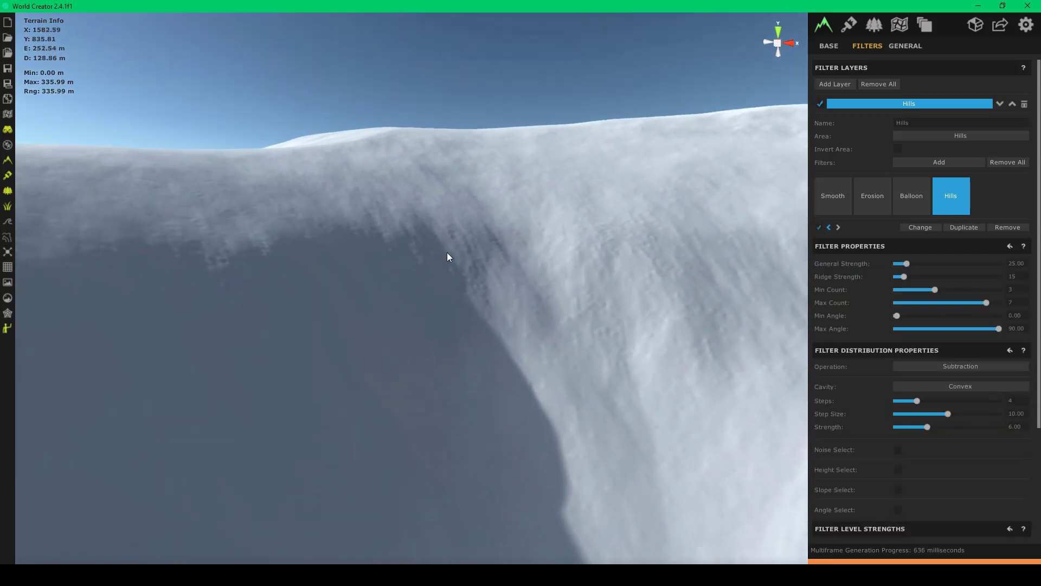
pyautogui.scroll(5, 448, 255)
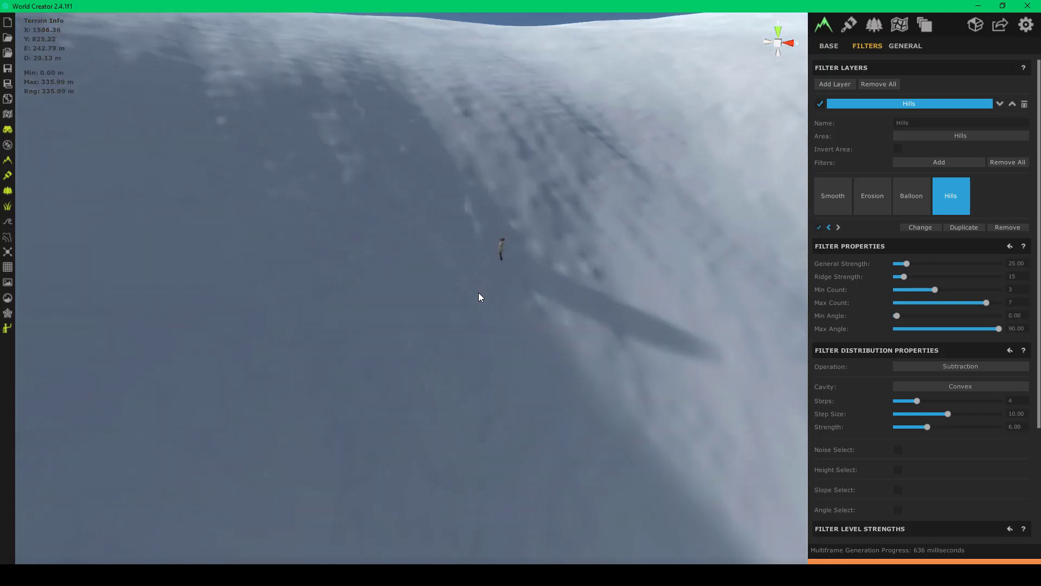
pyautogui.scroll(3, 479, 294)
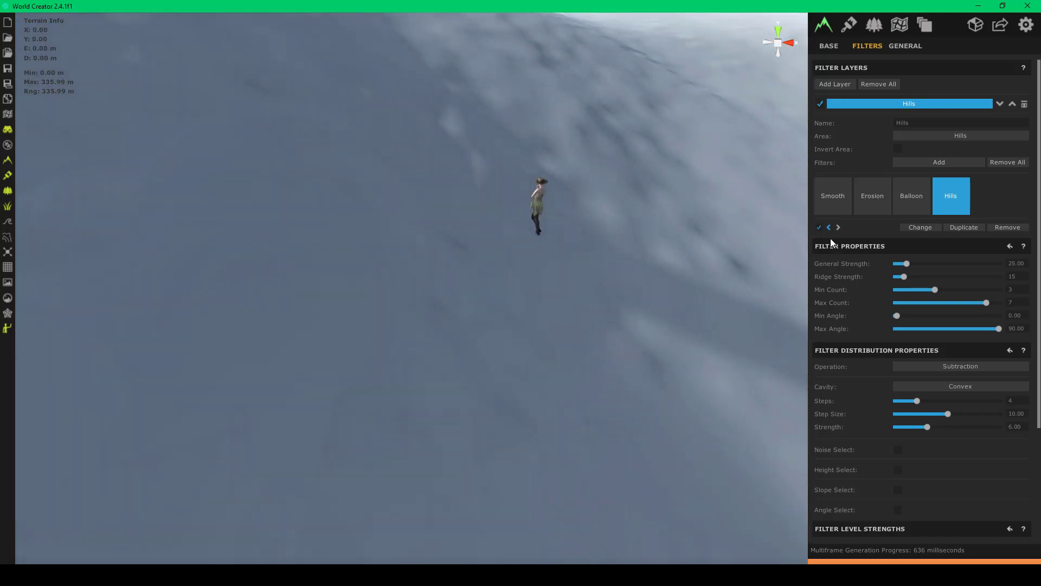
pyautogui.click(822, 228)
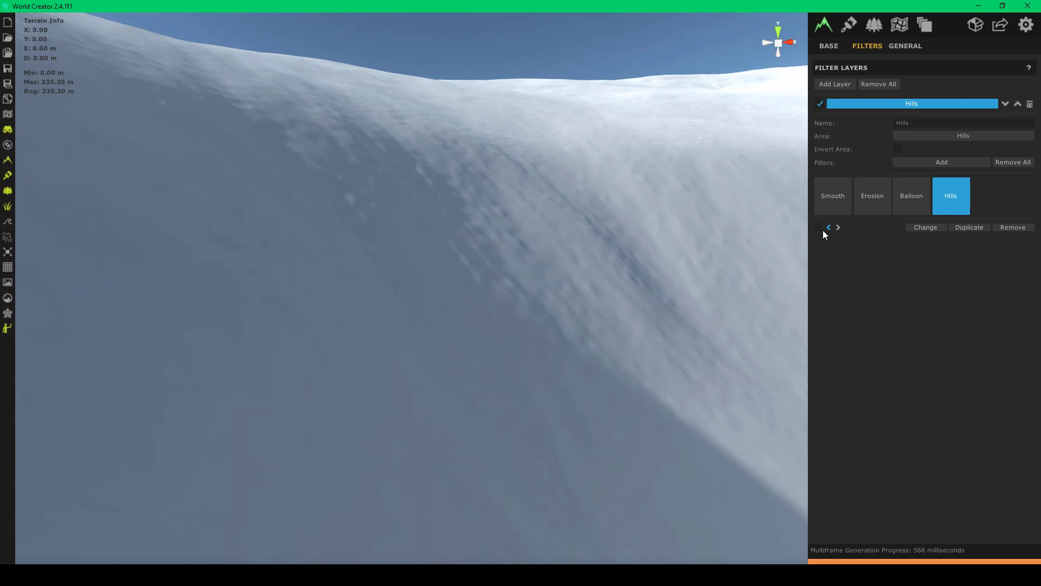
pyautogui.click(820, 226)
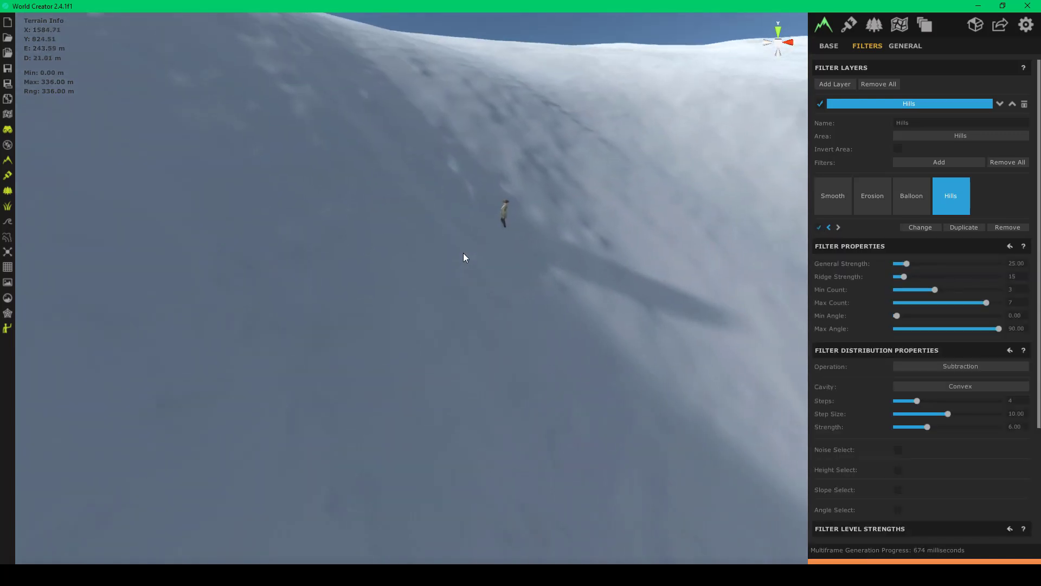
# - Compare the mountain slope with the Hills filter disabled and enabled, viewing the ridge from several distances
pyautogui.moveTo(464, 253); pyautogui.dragTo(548, 247, button='right')
pyautogui.scroll(-5, 548, 247)
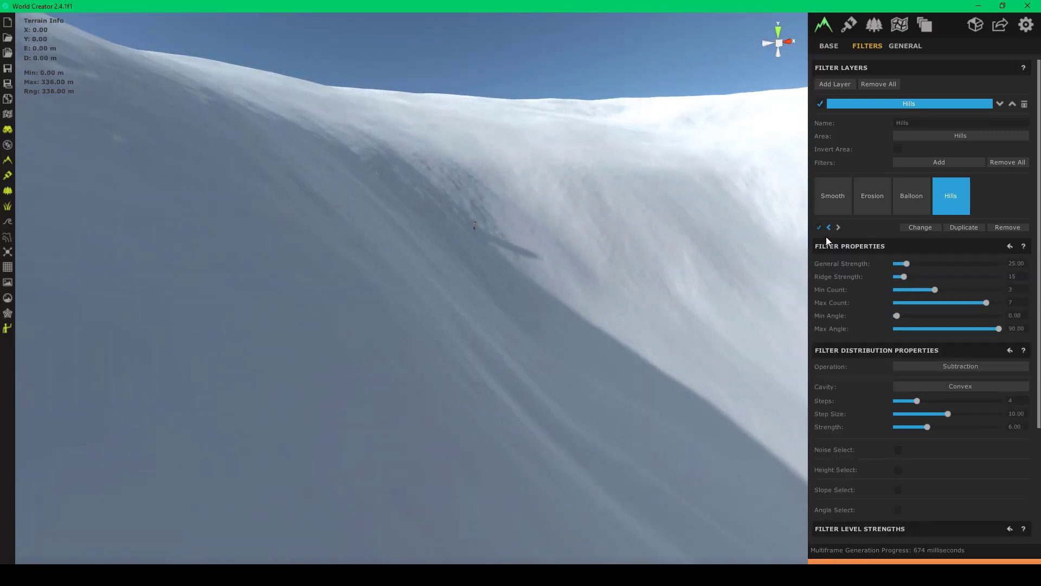
pyautogui.moveTo(777, 244); pyautogui.dragTo(632, 267, button='right')
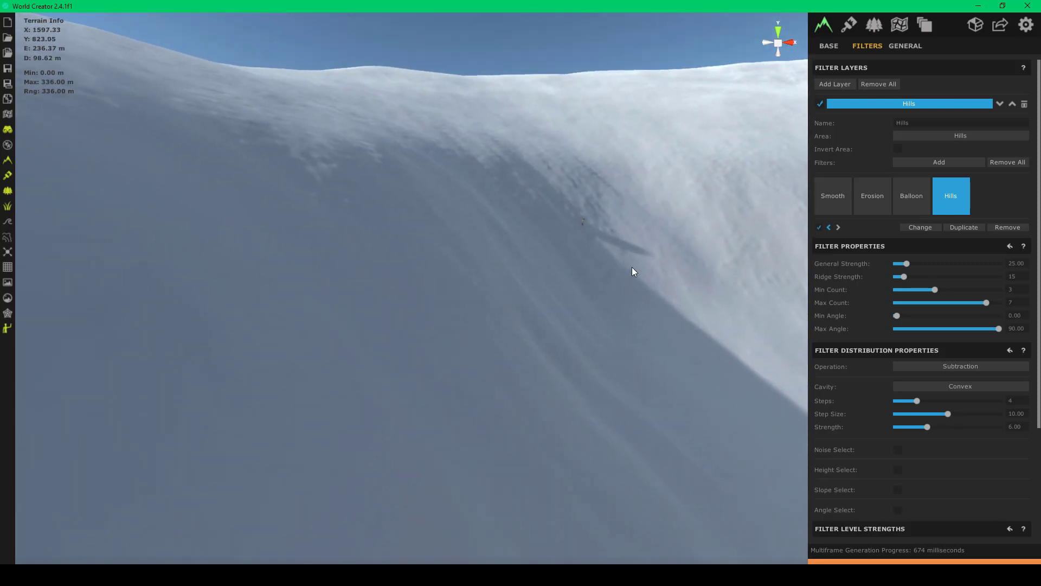
pyautogui.click(821, 227)
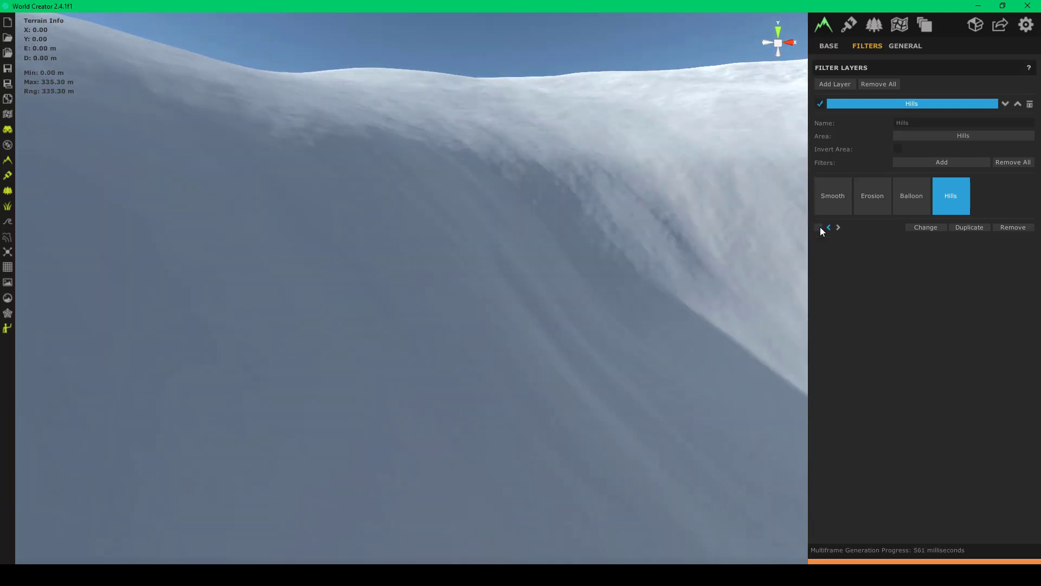
pyautogui.click(821, 226)
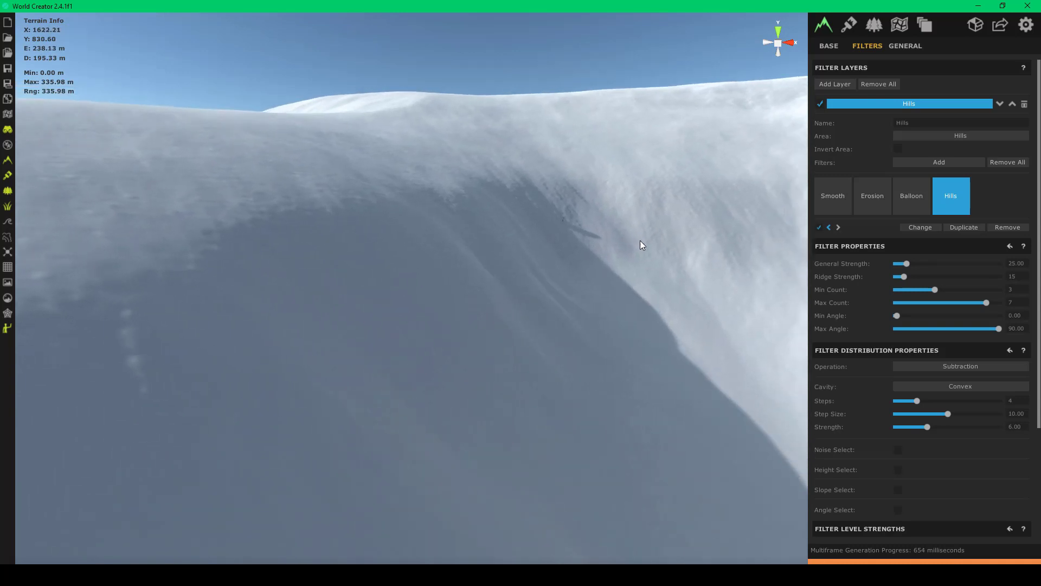
pyautogui.moveTo(640, 240); pyautogui.dragTo(621, 273, button='right')
pyautogui.scroll(-5, 621, 272)
pyautogui.moveTo(415, 289); pyautogui.dragTo(444, 259, button='right')
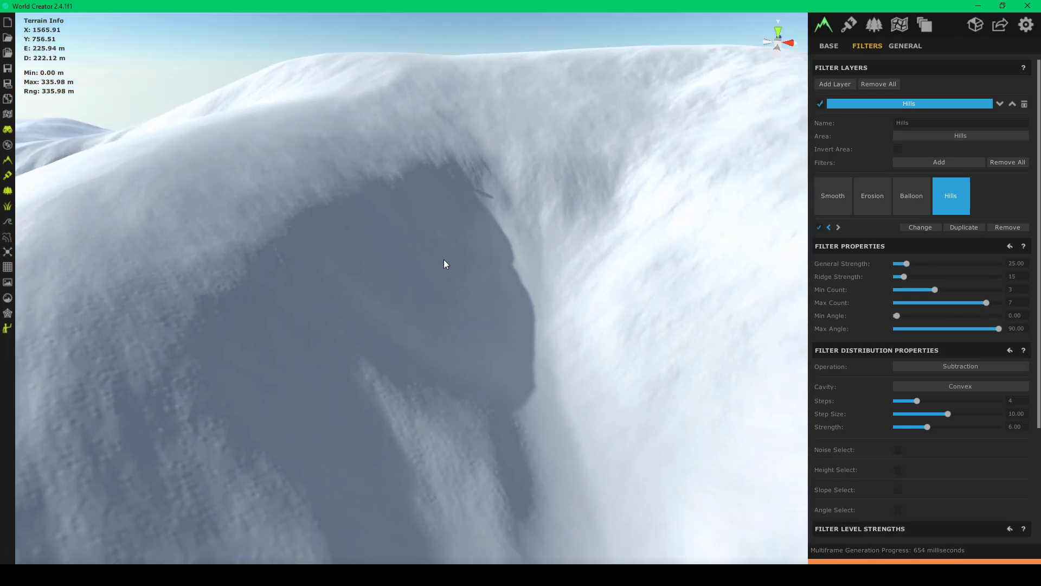
pyautogui.scroll(3, 444, 259)
pyautogui.press('d')
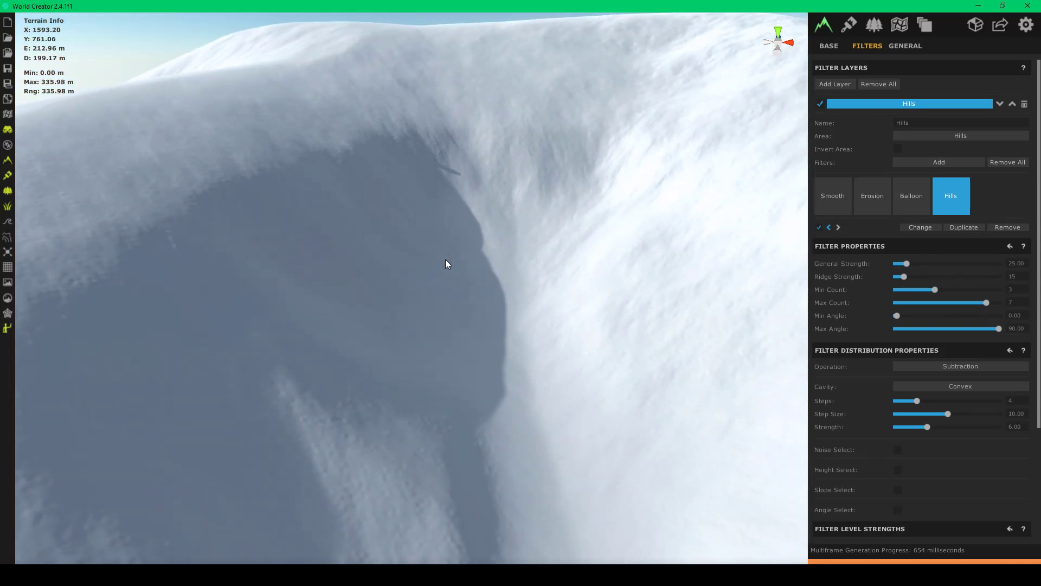
# - Set the Hills filter's Ridge Strength to 30
pyautogui.moveTo(904, 277); pyautogui.dragTo(910, 277)
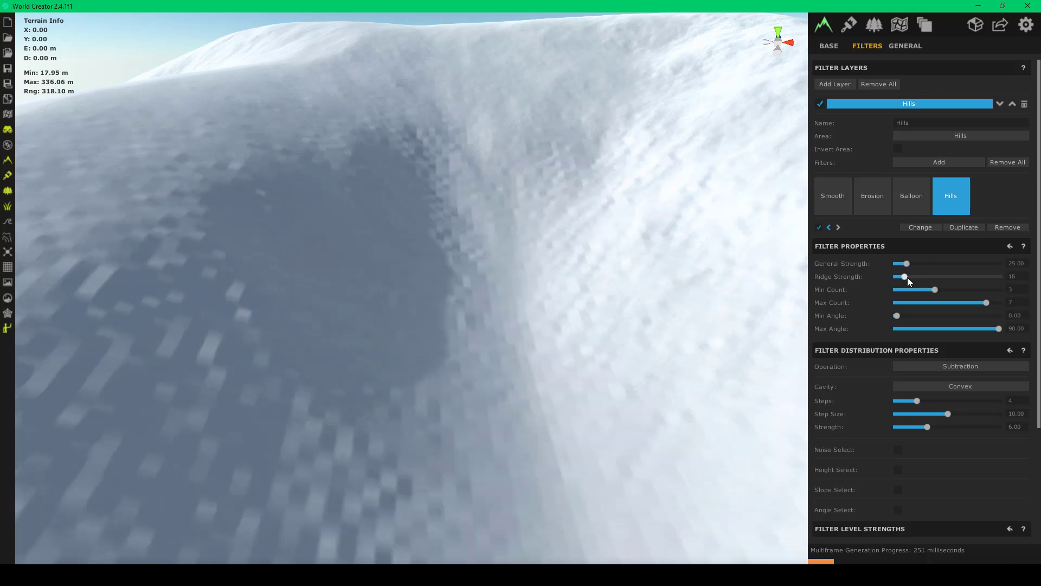
pyautogui.scroll(5, 463, 195)
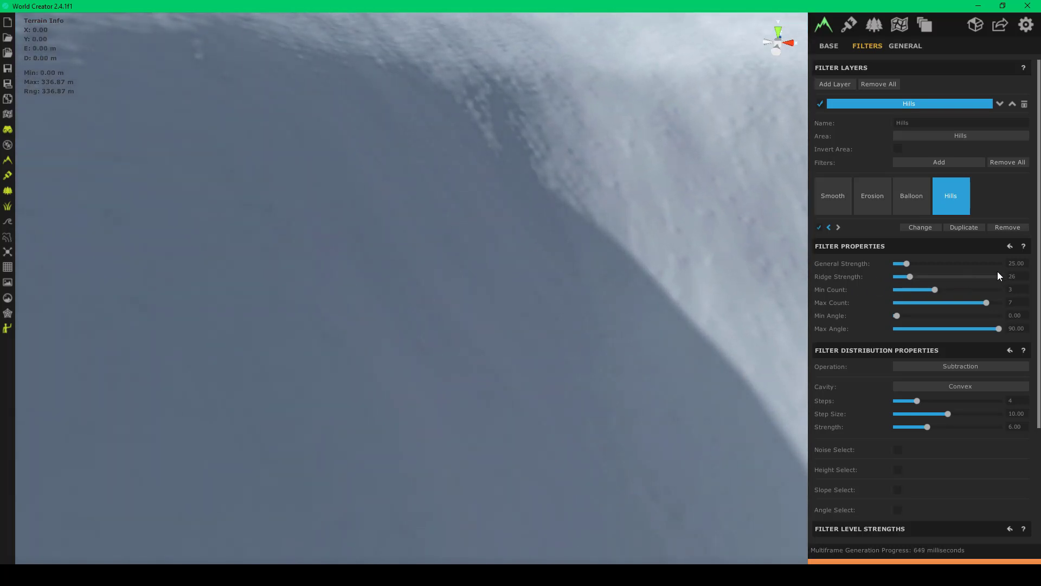
pyautogui.scroll(-6, 541, 271)
pyautogui.press('a')
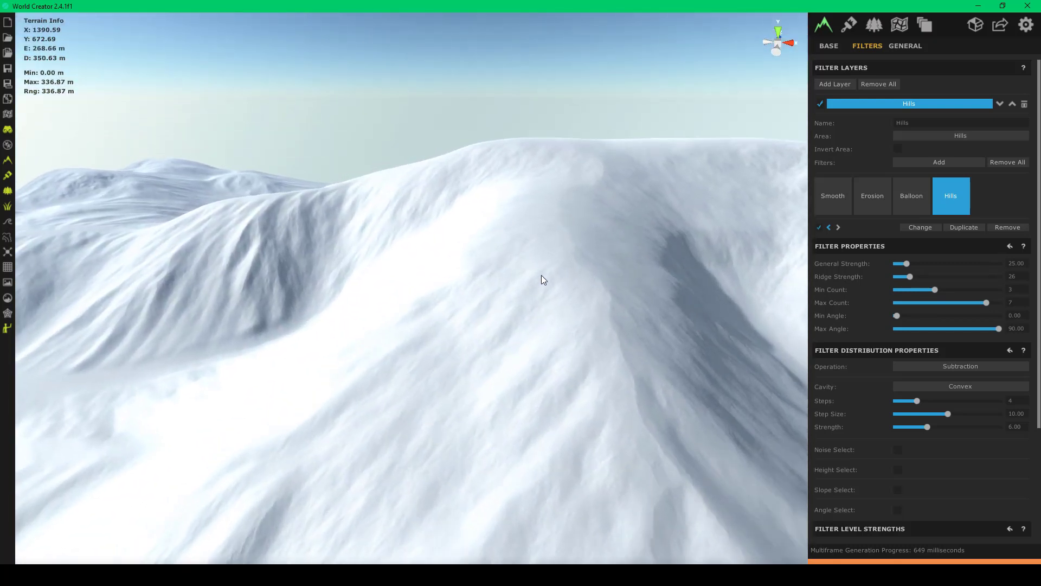
pyautogui.moveTo(541, 275); pyautogui.dragTo(570, 267, button='right')
pyautogui.scroll(4, 570, 267)
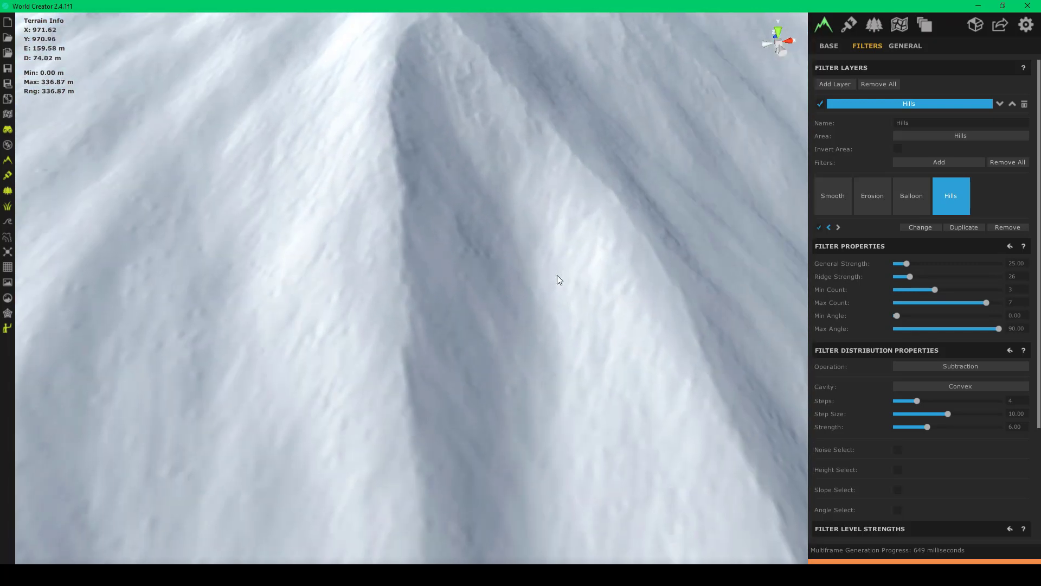
pyautogui.scroll(3, 569, 293)
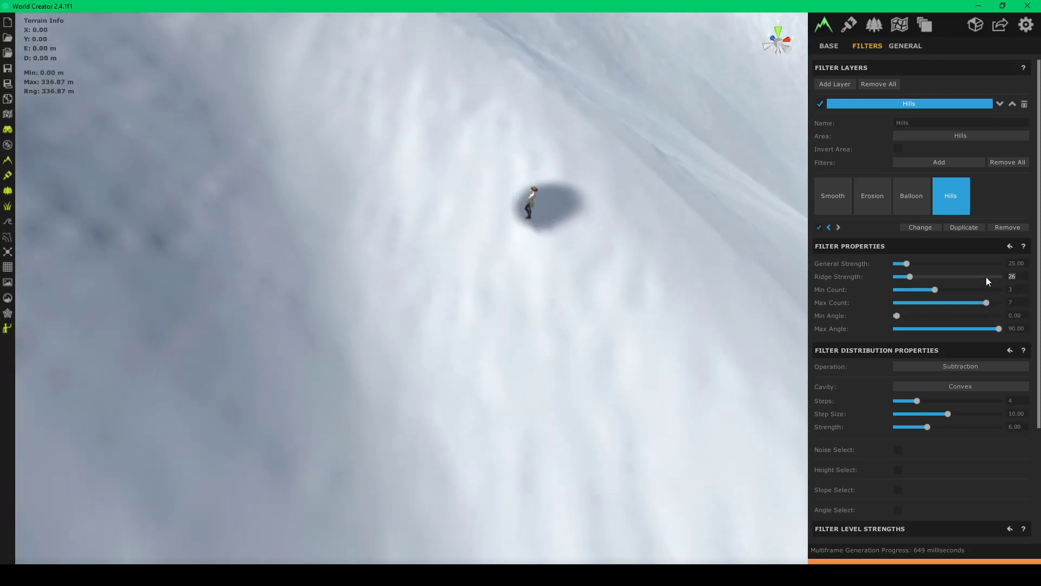
pyautogui.write('30')
pyautogui.press('Return')
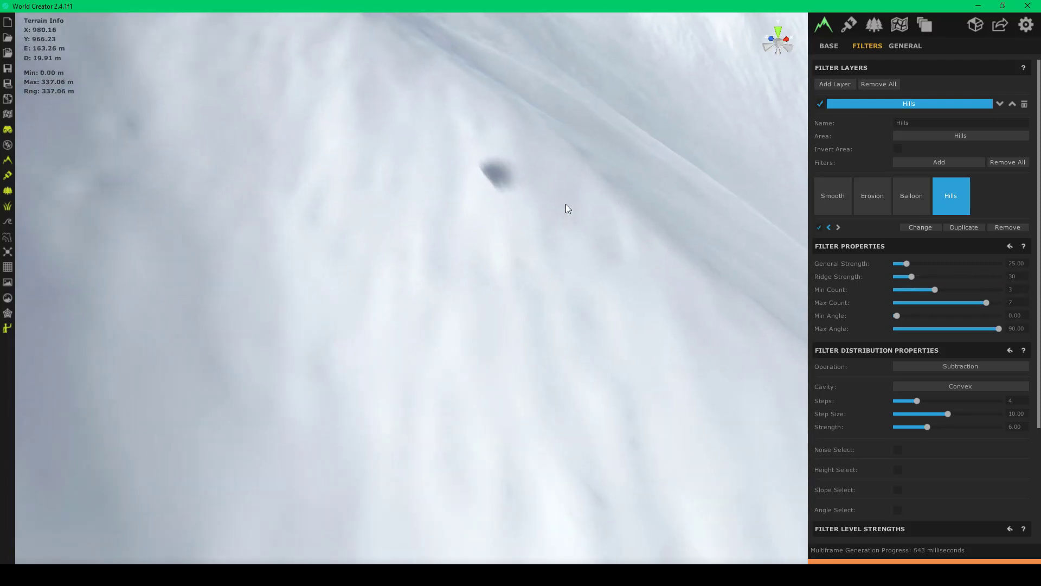
# - Examine the filtered slopes, gullies and ridges from close up and from across the terrain
pyautogui.scroll(3, 565, 204)
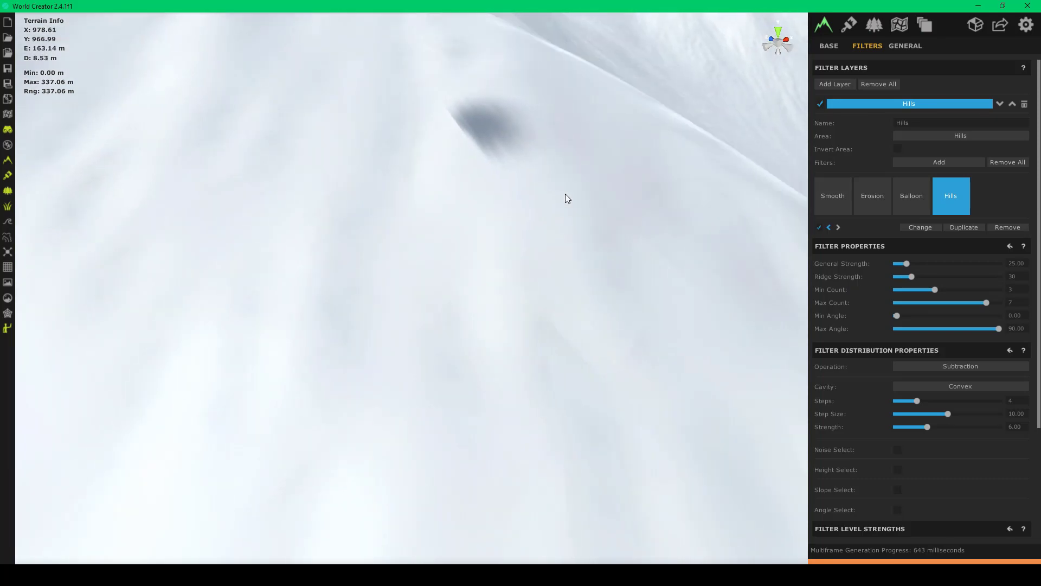
pyautogui.scroll(-10, 565, 194)
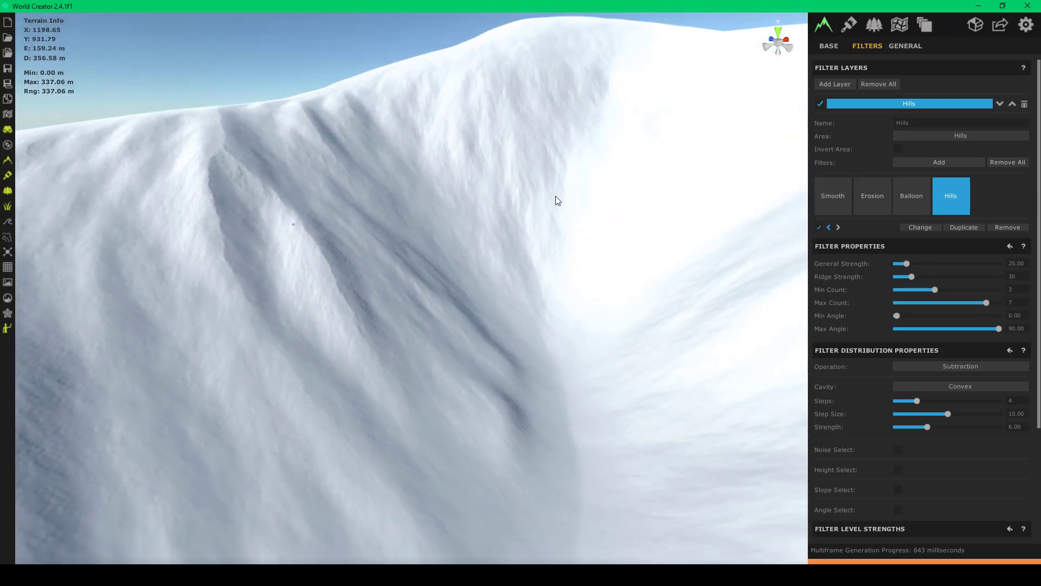
pyautogui.scroll(5, 541, 203)
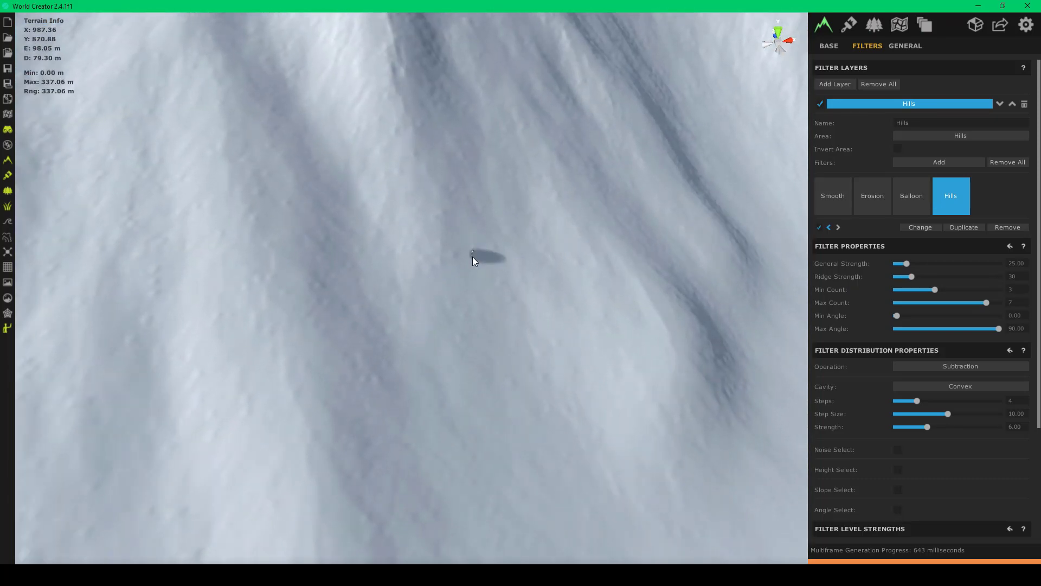
pyautogui.moveTo(473, 256); pyautogui.dragTo(296, 337, button='right')
pyautogui.scroll(3, 506, 367)
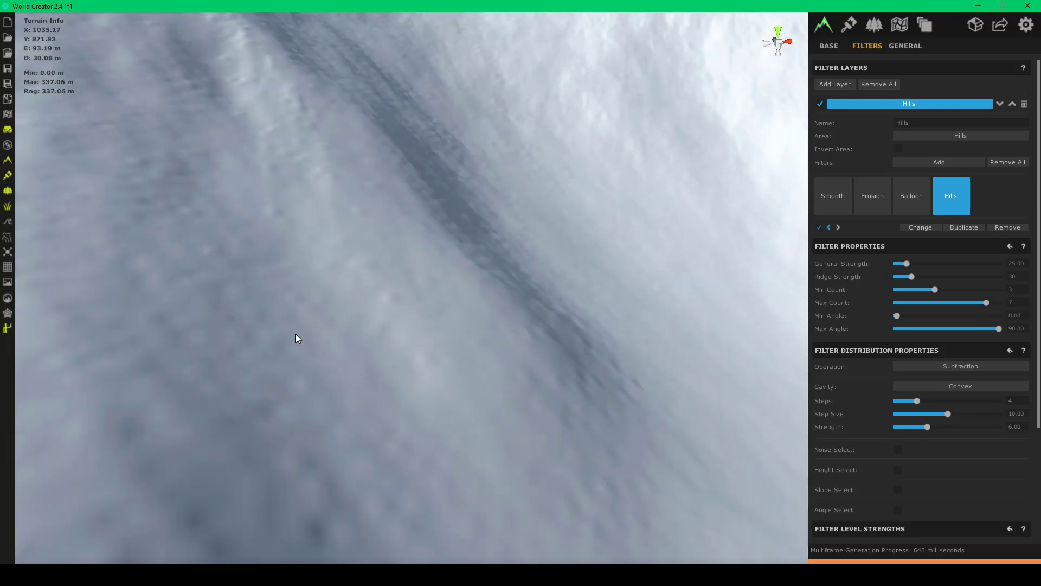
pyautogui.scroll(-8, 296, 338)
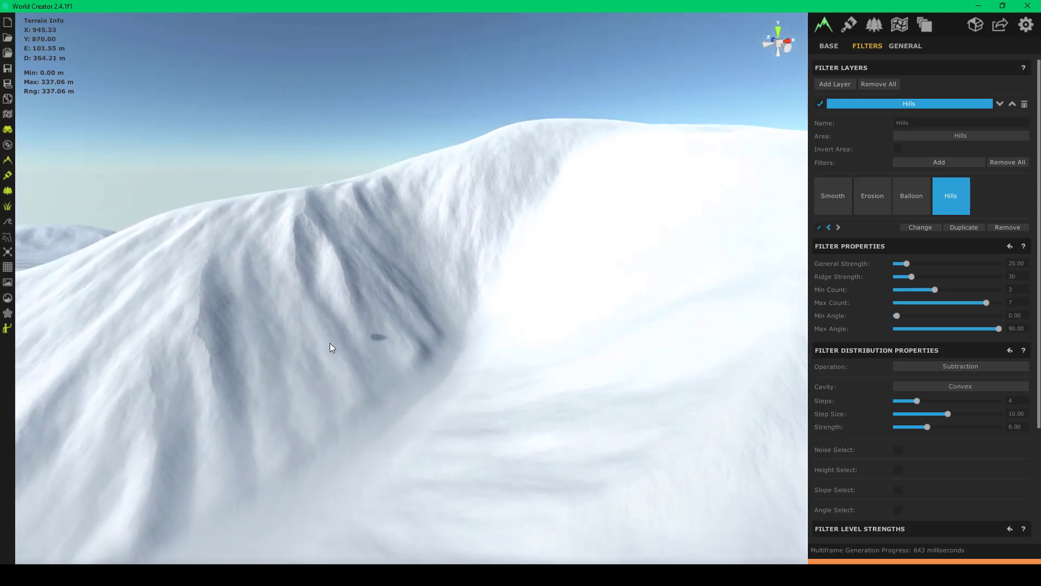
pyautogui.scroll(-2, 330, 343)
pyautogui.moveTo(330, 343); pyautogui.dragTo(590, 363, button='right')
pyautogui.scroll(-3, 439, 354)
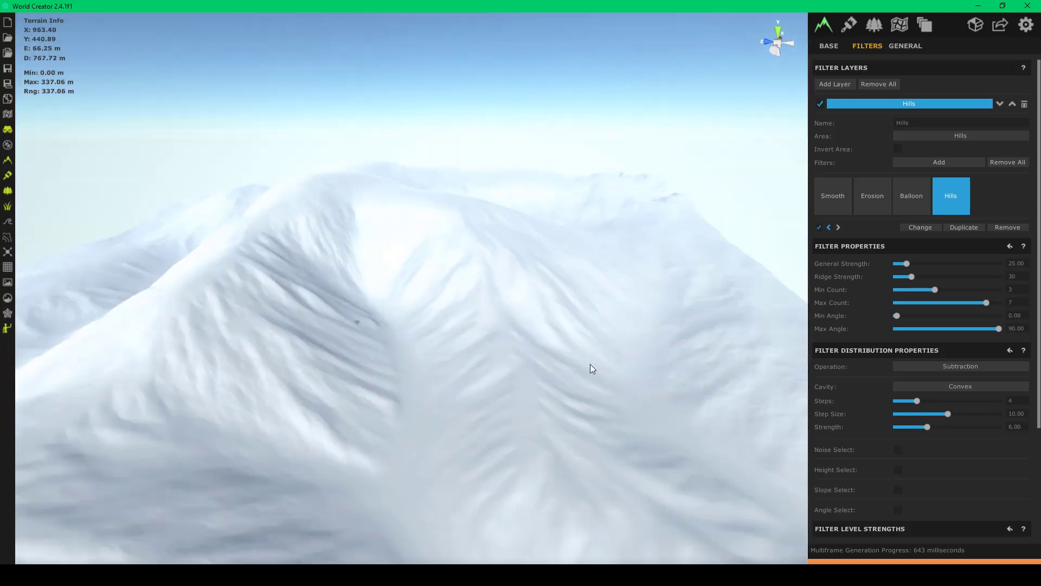
pyautogui.scroll(5, 522, 329)
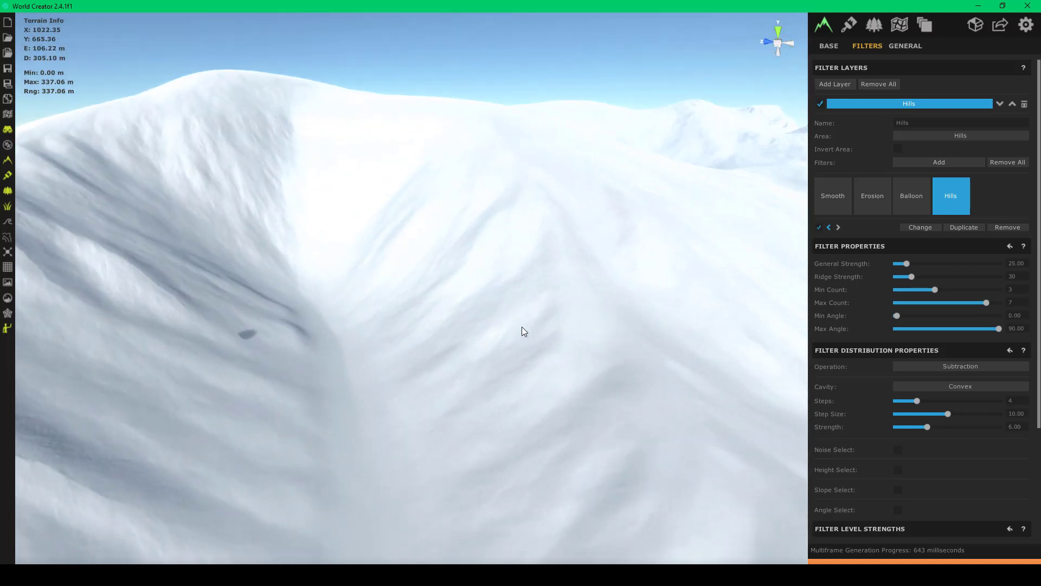
pyautogui.scroll(4, 522, 327)
pyautogui.moveTo(522, 327); pyautogui.dragTo(293, 321, button='right')
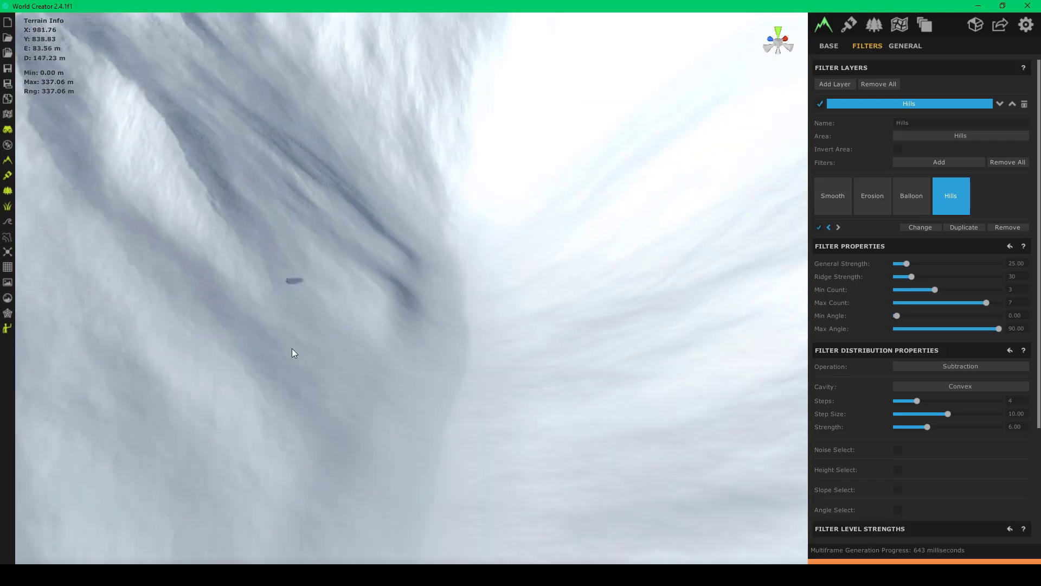
pyautogui.scroll(-5, 292, 349)
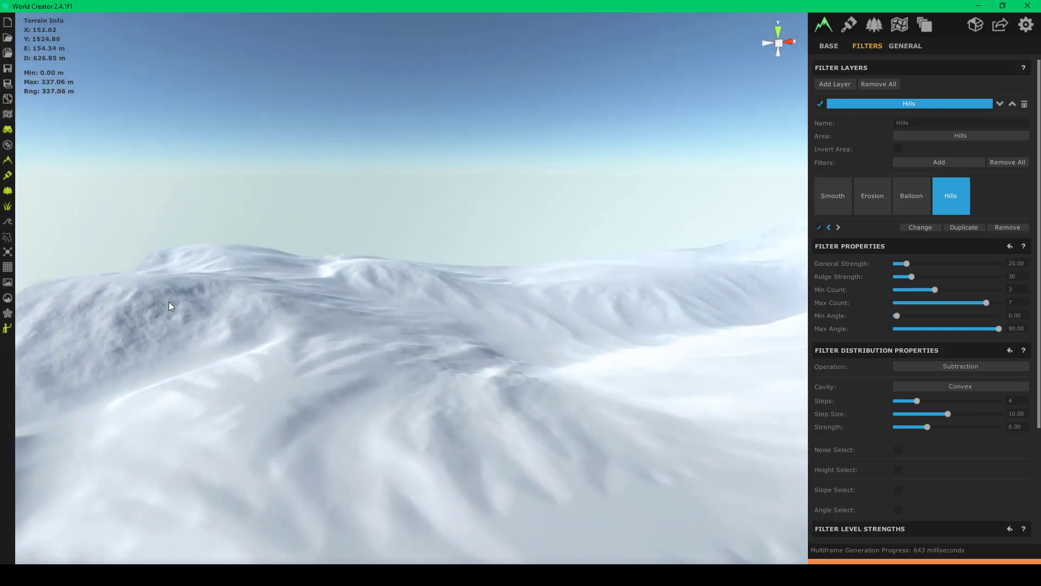
pyautogui.press('s')
pyautogui.press('d')
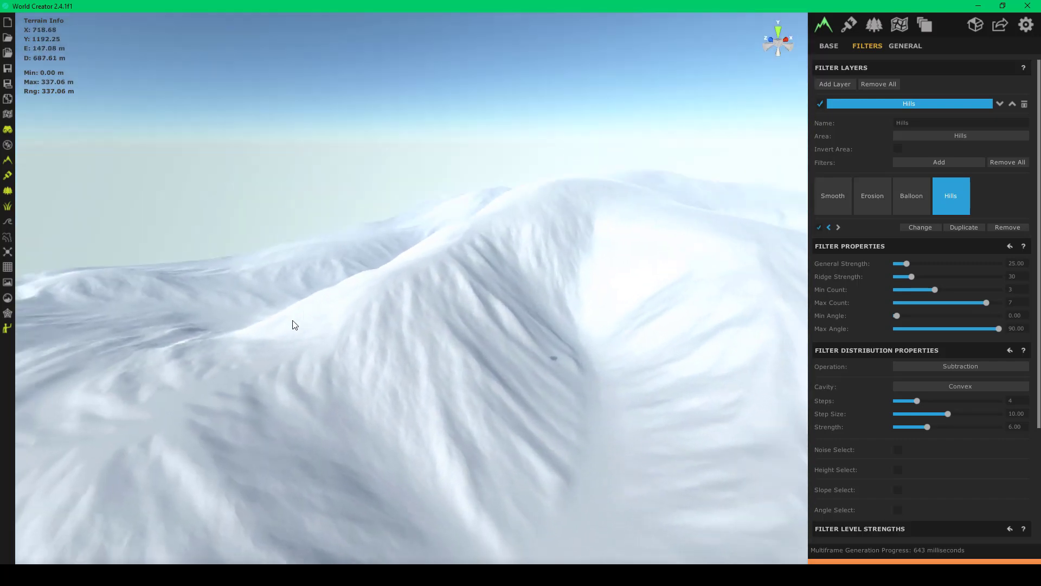
# - Edit the custom base shape and lower the control points around the central ridge with the circular selection and vertical move action
pyautogui.click(829, 45)
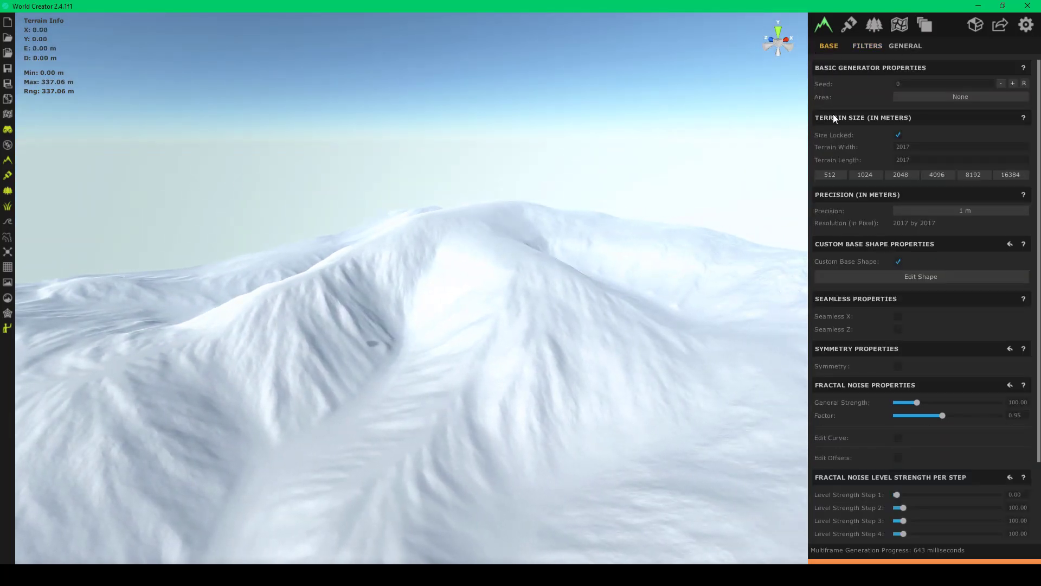
pyautogui.click(878, 274)
pyautogui.moveTo(521, 228); pyautogui.dragTo(171, 294, button='right')
pyautogui.press('w')
pyautogui.press('s')
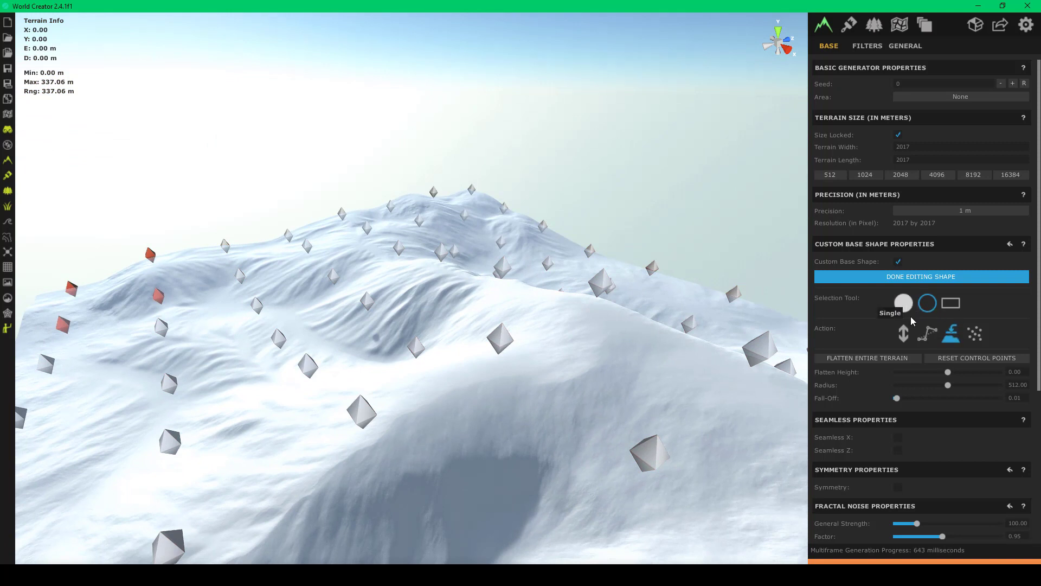
pyautogui.click(904, 332)
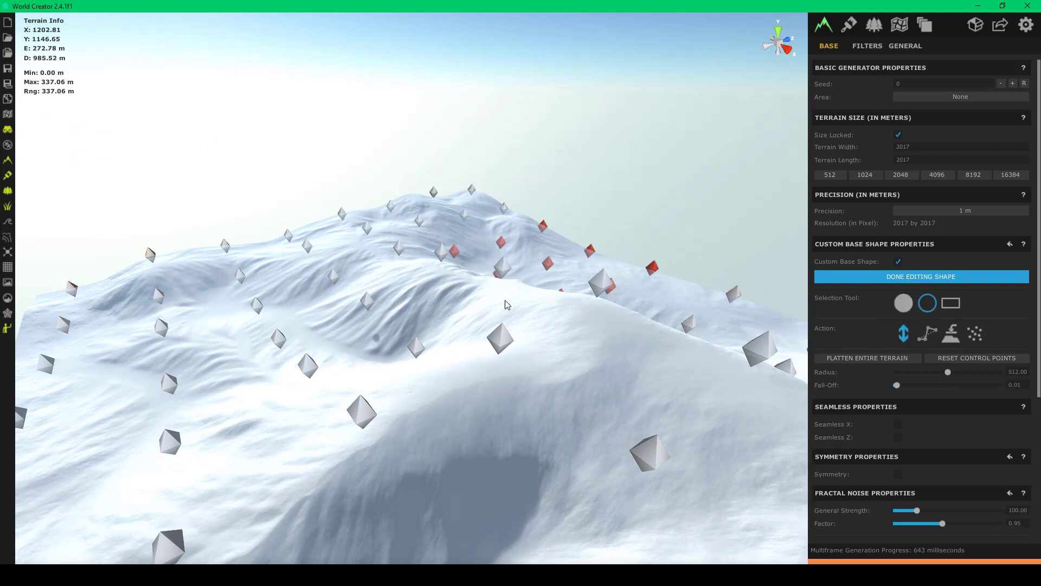
pyautogui.moveTo(500, 315); pyautogui.dragTo(470, 304, button='right')
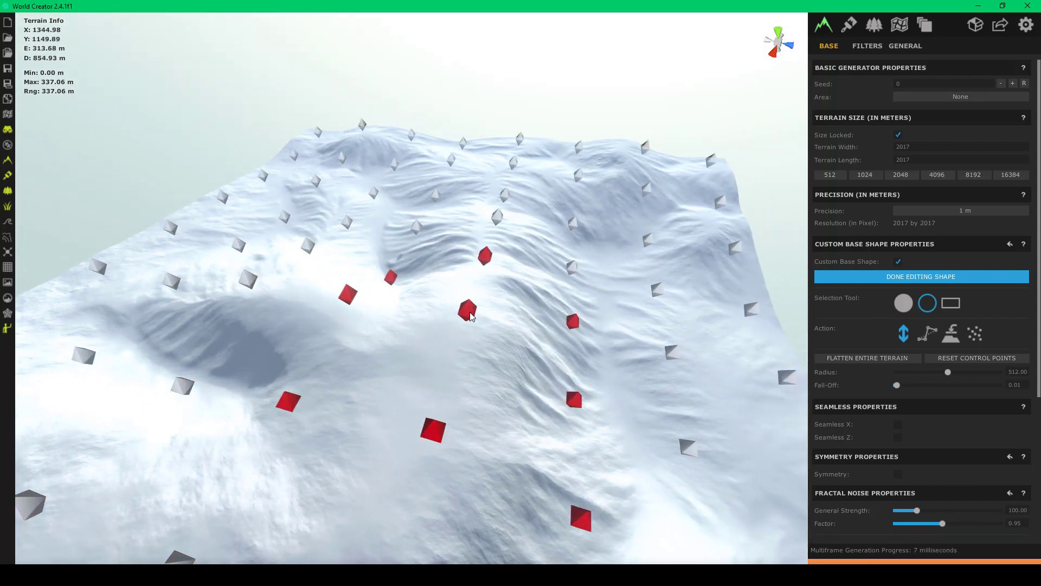
pyautogui.moveTo(470, 315); pyautogui.dragTo(472, 336)
pyautogui.moveTo(470, 341)
pyautogui.mouseDown()
pyautogui.moveTo(478, 360)
pyautogui.moveTo(477, 343)
pyautogui.mouseUp()
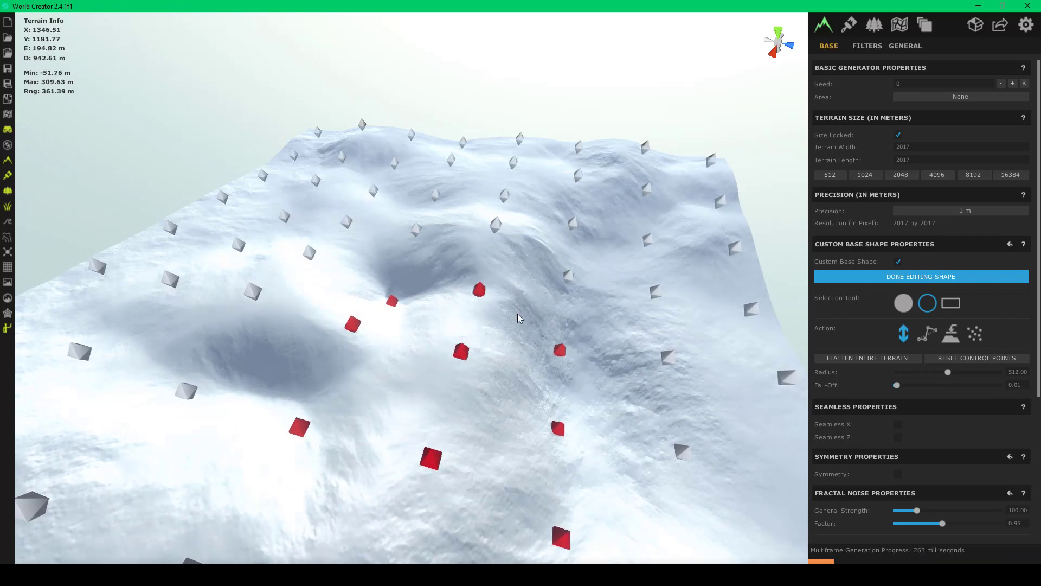
# - Lower the control points along the mountain slope and flatten the surrounding area at height 0 with a radius of 512
pyautogui.moveTo(517, 318); pyautogui.dragTo(298, 243, button='right')
pyautogui.moveTo(292, 260); pyautogui.dragTo(313, 302)
pyautogui.moveTo(392, 159); pyautogui.dragTo(398, 174)
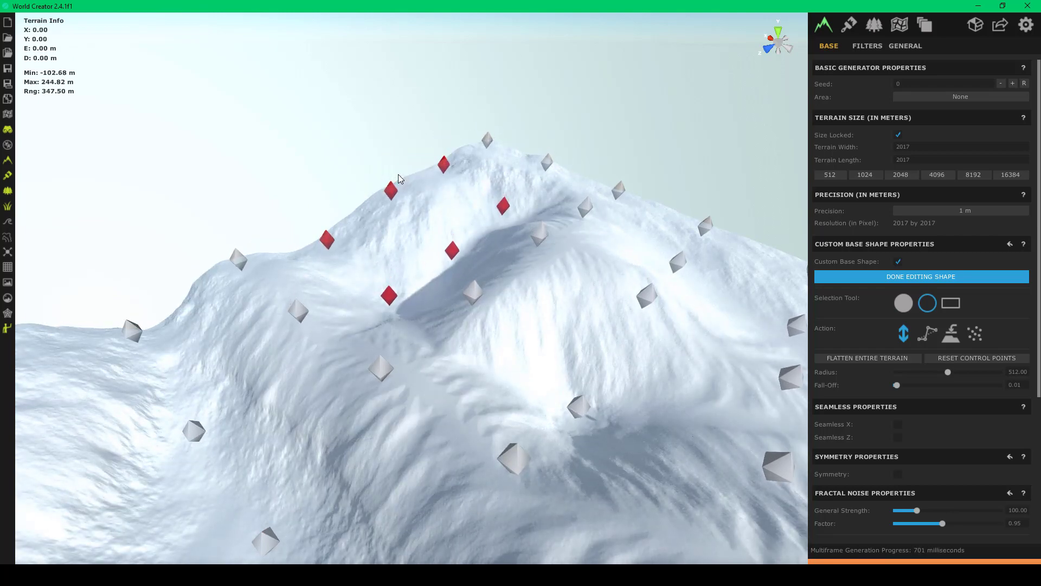
pyautogui.click(499, 207)
pyautogui.click(950, 336)
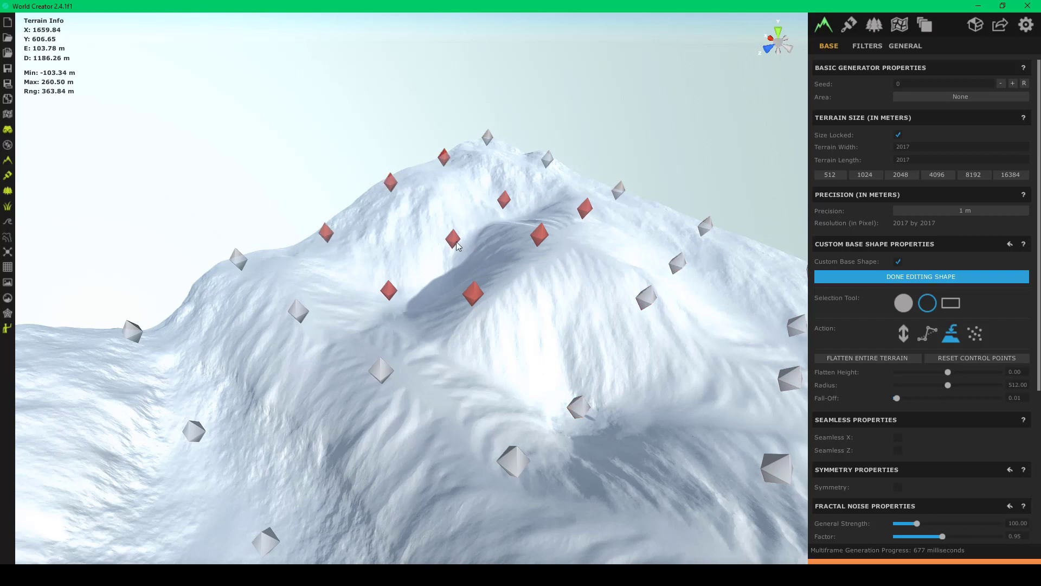
pyautogui.moveTo(450, 219)
pyautogui.mouseDown()
pyautogui.moveTo(448, 185)
pyautogui.moveTo(457, 196)
pyautogui.mouseUp()
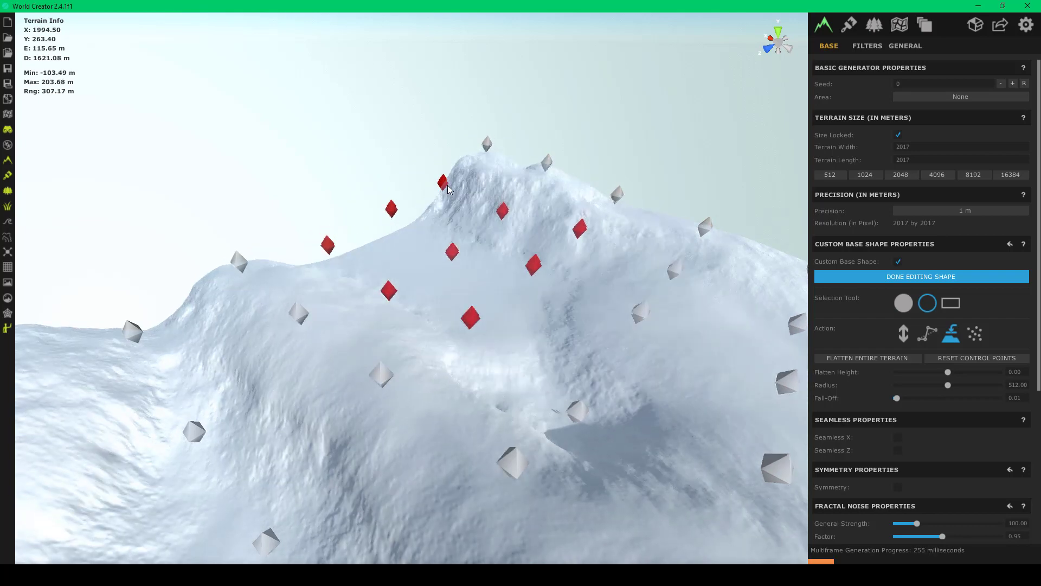
# - Raise the flattened group of control points to an elevation of about 100 m with the vertical move action
pyautogui.press('d')
pyautogui.moveTo(547, 264); pyautogui.dragTo(405, 255, button='right')
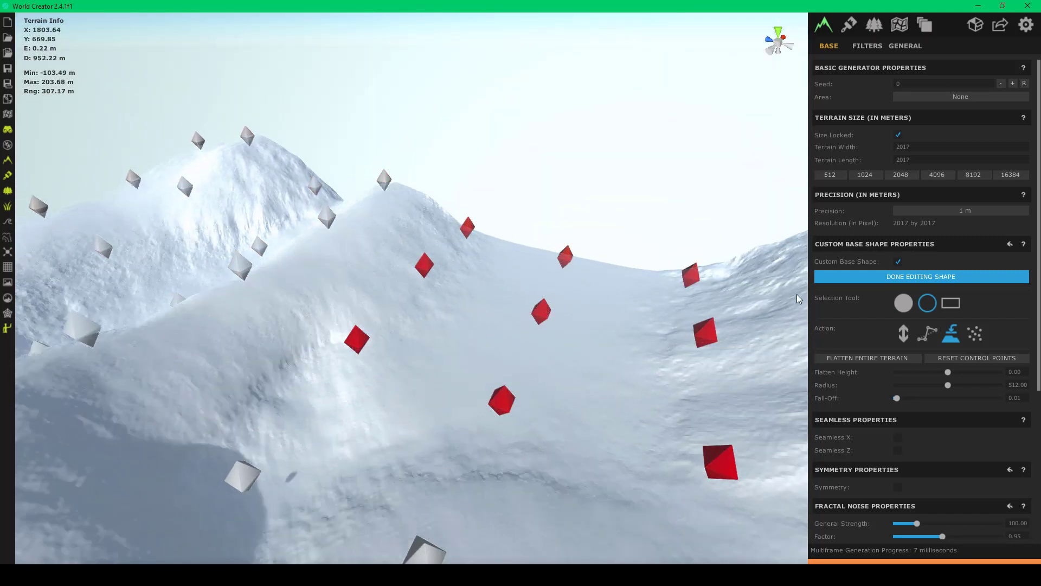
pyautogui.click(904, 333)
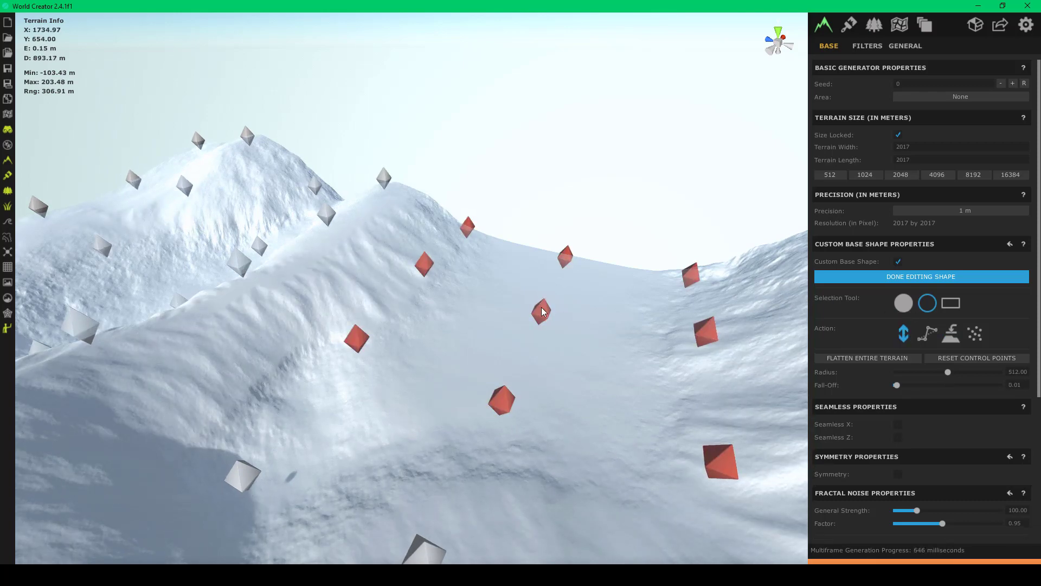
pyautogui.moveTo(542, 294)
pyautogui.mouseDown()
pyautogui.moveTo(552, 300)
pyautogui.moveTo(544, 287)
pyautogui.mouseUp()
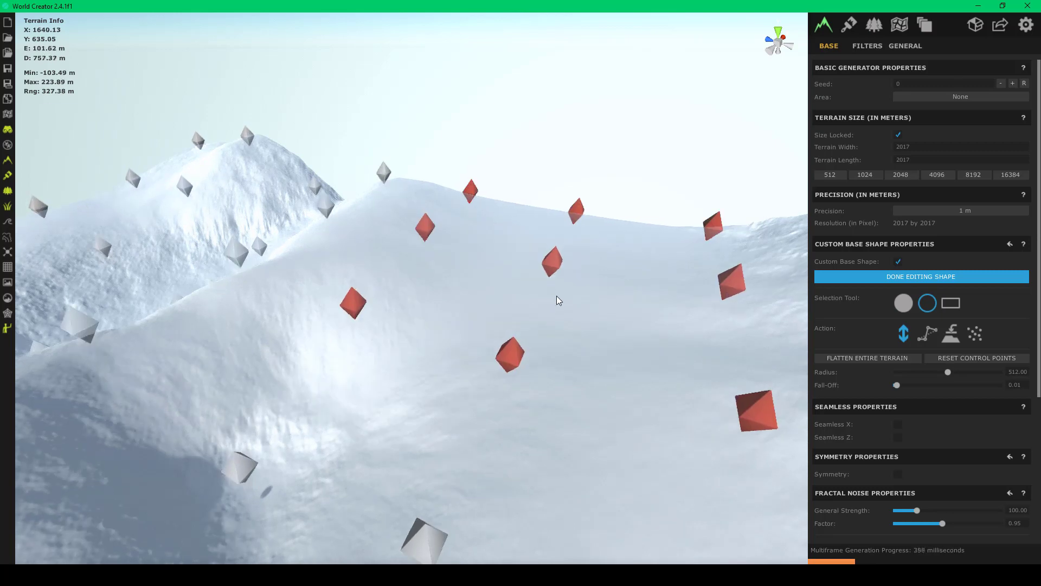
# - Flatten the control points around the deep hollow and along the adjoining ridge at height 0 with a radius of 512
pyautogui.click(951, 333)
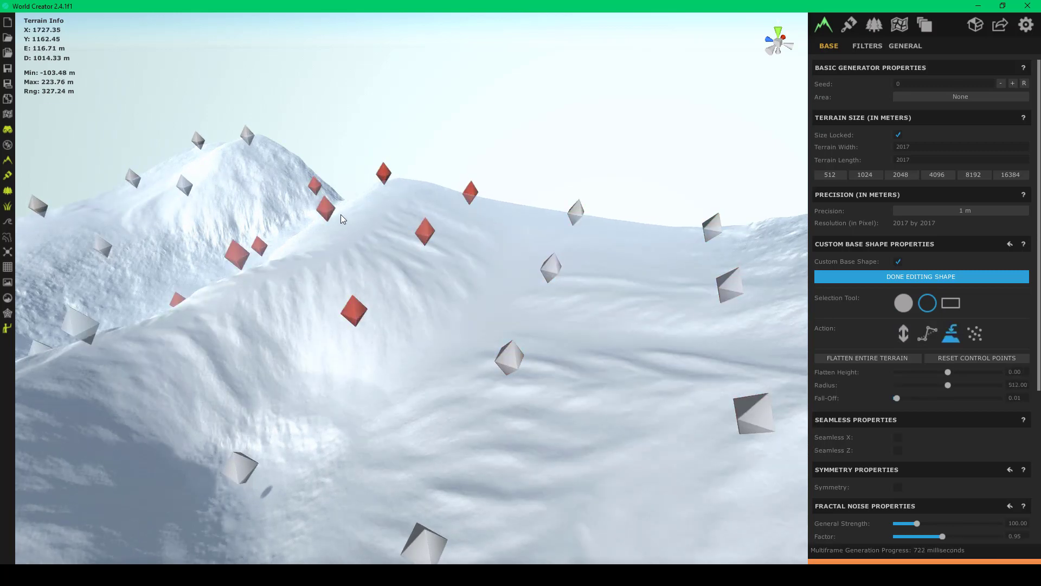
pyautogui.moveTo(318, 223); pyautogui.dragTo(42, 267, button='right')
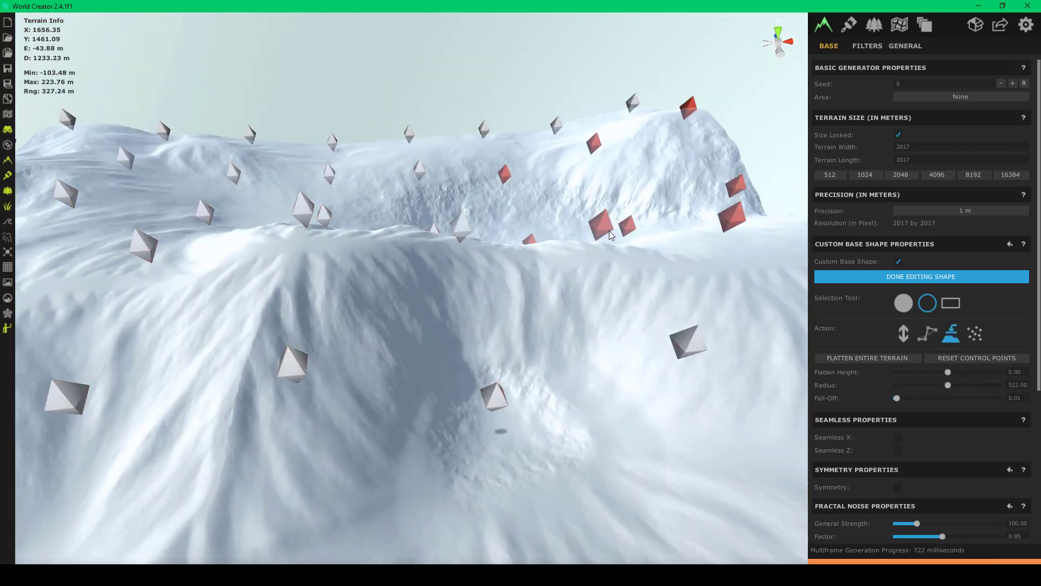
pyautogui.moveTo(608, 211); pyautogui.dragTo(610, 190)
pyautogui.moveTo(610, 190); pyautogui.dragTo(553, 260, button='right')
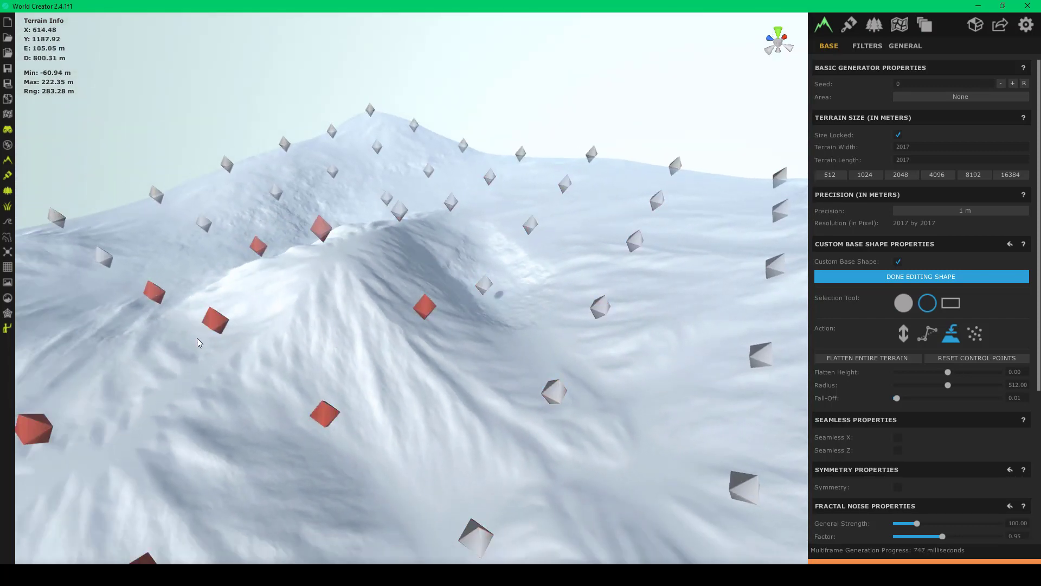
pyautogui.moveTo(223, 295)
pyautogui.mouseDown()
pyautogui.moveTo(222, 276)
pyautogui.moveTo(369, 276)
pyautogui.mouseUp()
# - Examine the flattened slopes and the rocky hollow from close up and from above the ridge
pyautogui.press('w')
pyautogui.moveTo(369, 275)
pyautogui.mouseDown(button='right')
pyautogui.moveTo(565, 235)
pyautogui.moveTo(613, 207)
pyautogui.moveTo(391, 260)
pyautogui.moveTo(67, 257)
pyautogui.moveTo(303, 253)
pyautogui.moveTo(269, 244)
pyautogui.moveTo(861, 210)
pyautogui.moveTo(778, 220)
pyautogui.moveTo(731, 189)
pyautogui.moveTo(592, 249)
pyautogui.moveTo(507, 265)
pyautogui.moveTo(565, 195)
pyautogui.mouseUp(button='right')
pyautogui.press('w')
pyautogui.scroll(-4, 862, 210)
pyautogui.press('w')
pyautogui.moveTo(487, 225); pyautogui.dragTo(682, 232, button='right')
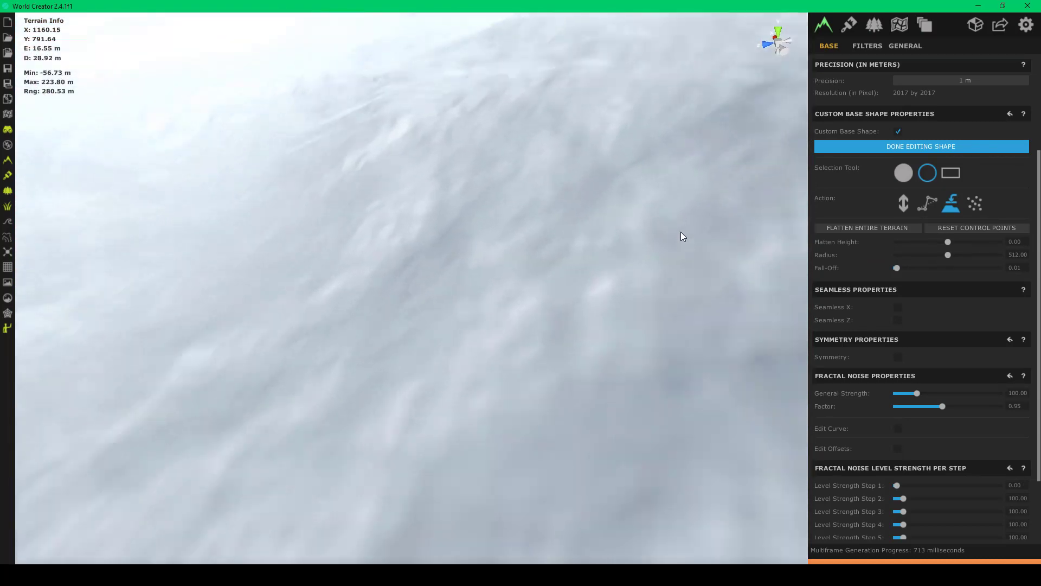
pyautogui.moveTo(464, 222)
pyautogui.mouseDown(button='right')
pyautogui.moveTo(734, 190)
pyautogui.moveTo(532, 242)
pyautogui.moveTo(372, 213)
pyautogui.moveTo(486, 220)
pyautogui.moveTo(603, 325)
pyautogui.moveTo(737, 277)
pyautogui.moveTo(489, 283)
pyautogui.moveTo(705, 314)
pyautogui.moveTo(457, 340)
pyautogui.moveTo(579, 371)
pyautogui.moveTo(681, 339)
pyautogui.moveTo(867, 323)
pyautogui.moveTo(597, 300)
pyautogui.moveTo(704, 302)
pyautogui.moveTo(724, 304)
pyautogui.moveTo(516, 312)
pyautogui.mouseUp(button='right')
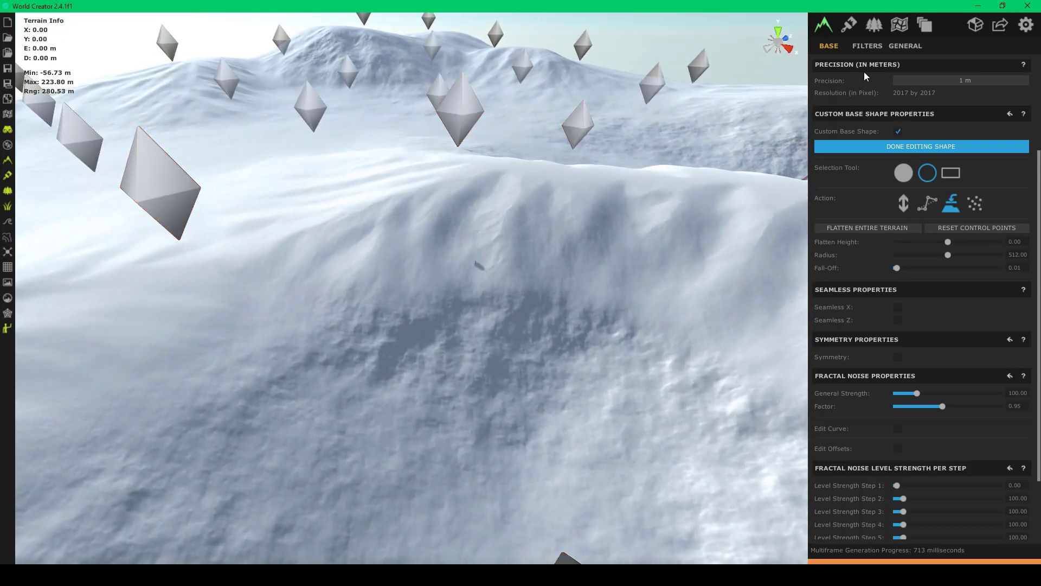
# - Set the lower limit of the Erosion filter's height range to 40 in the Hills layer
pyautogui.scroll(3, 843, 194)
pyautogui.click(864, 46)
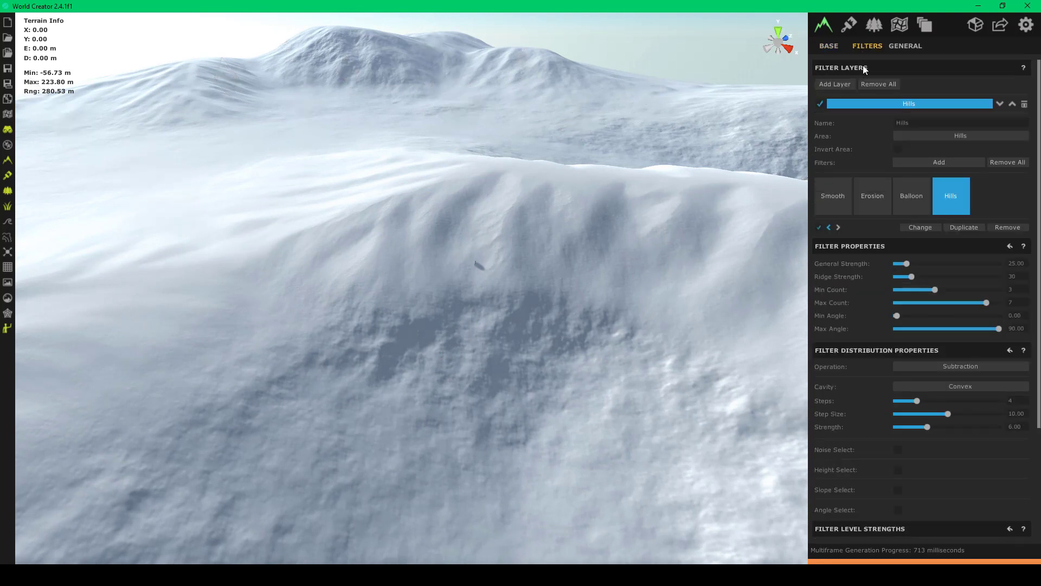
pyautogui.click(858, 206)
pyautogui.scroll(-4, 849, 341)
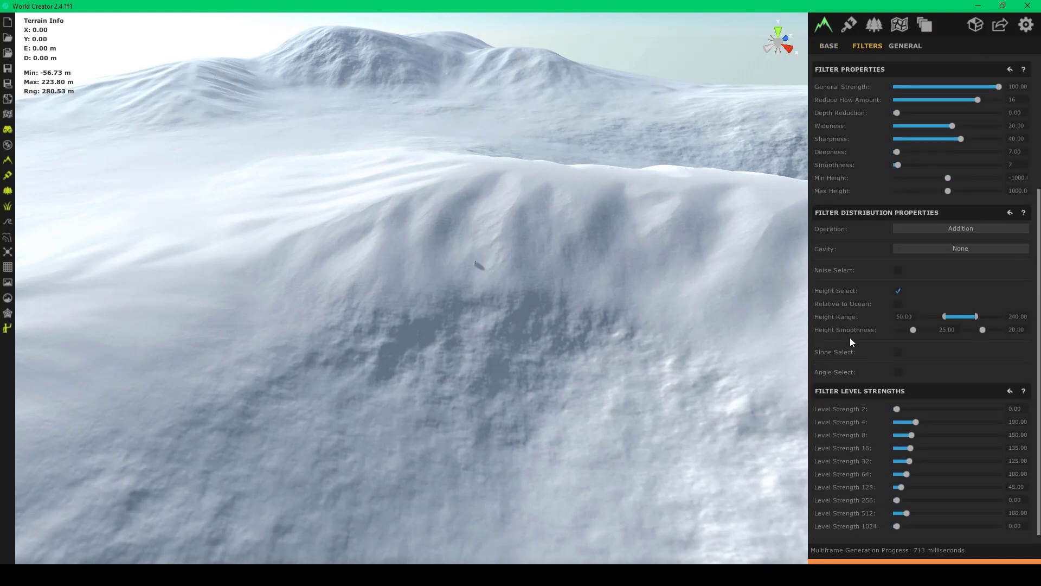
pyautogui.scroll(5, 911, 301)
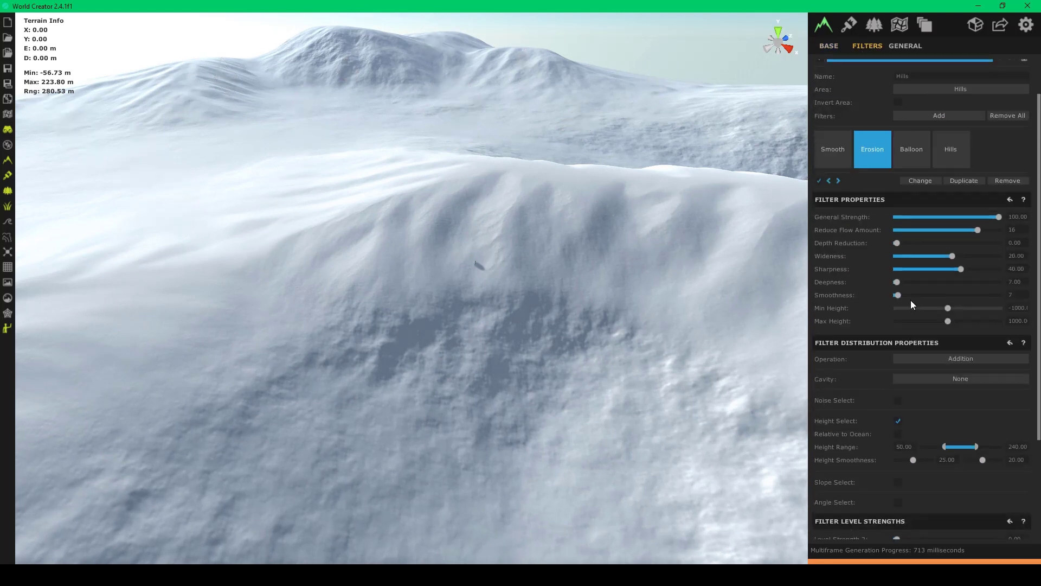
pyautogui.scroll(-2, 764, 301)
pyautogui.scroll(-4, 910, 413)
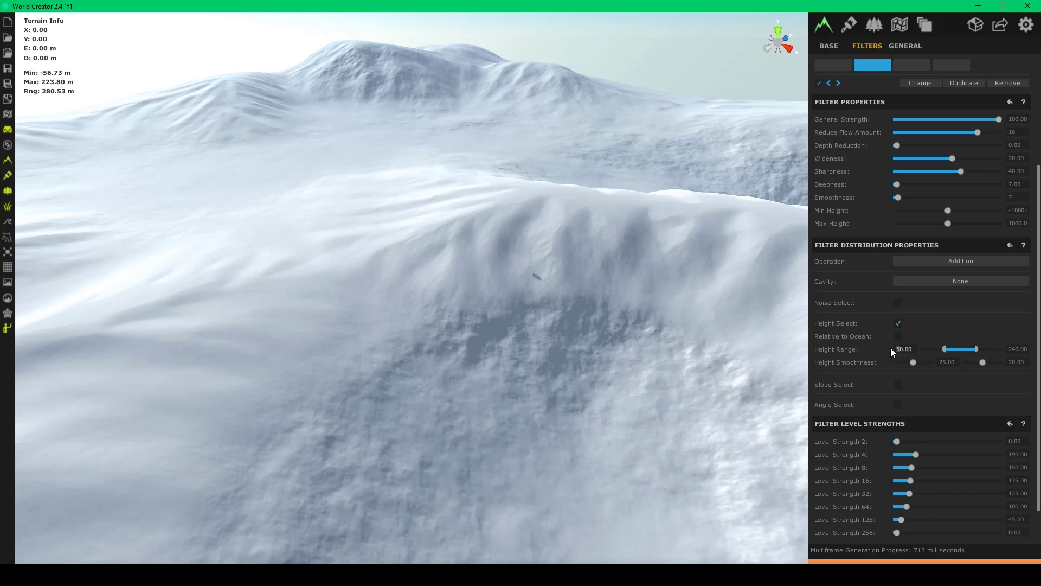
pyautogui.write('4')
pyautogui.press('Return')
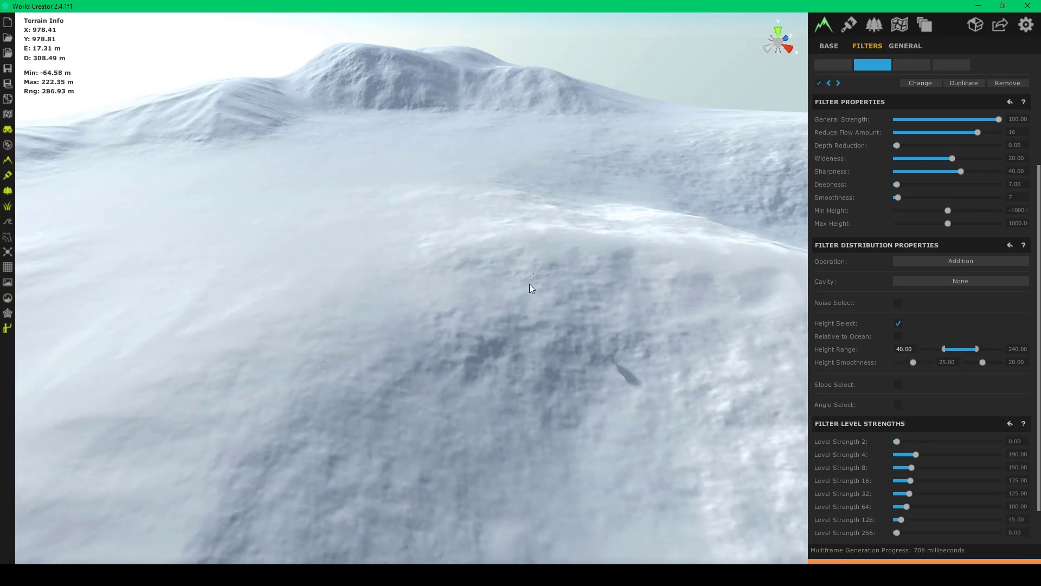
pyautogui.scroll(-3, 549, 340)
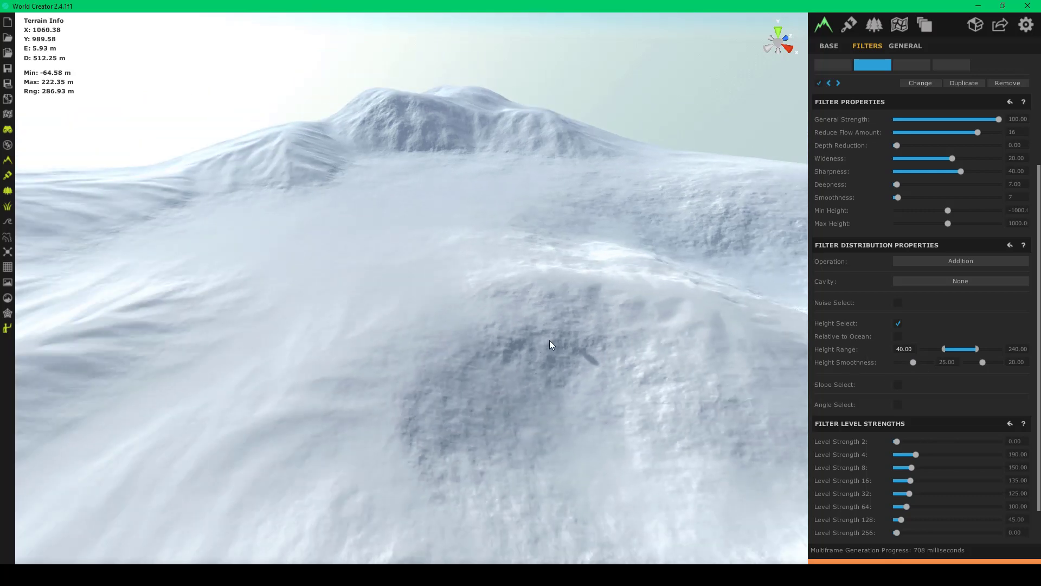
pyautogui.moveTo(550, 341)
pyautogui.mouseDown(button='right')
pyautogui.moveTo(476, 329)
pyautogui.moveTo(697, 340)
pyautogui.moveTo(206, 339)
pyautogui.moveTo(570, 339)
pyautogui.mouseUp(button='right')
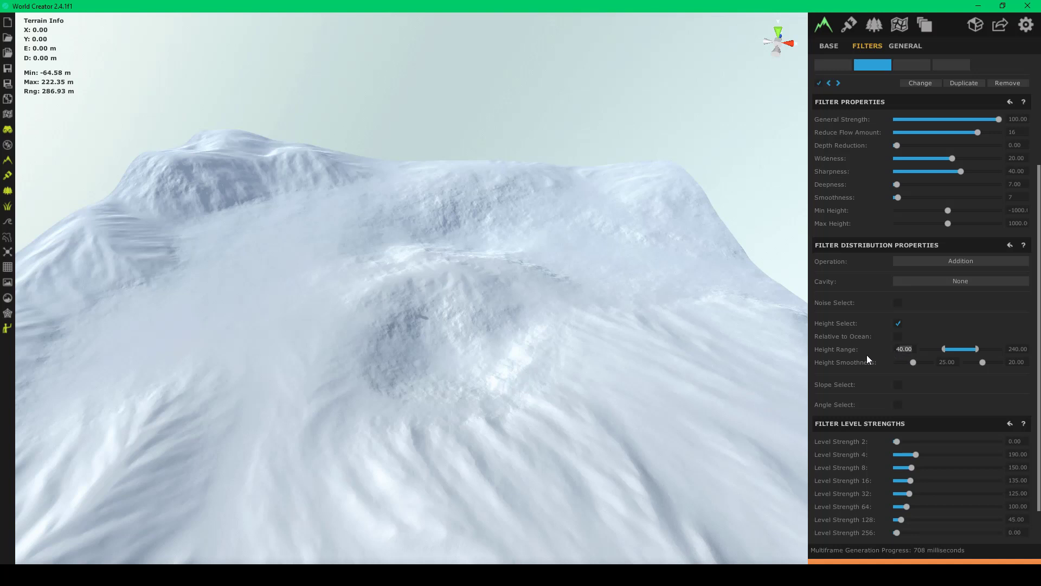
# - Set the lower limit of the Erosion filter's height range to 50 and check the ridge
pyautogui.press('Delete')
pyautogui.write('5')
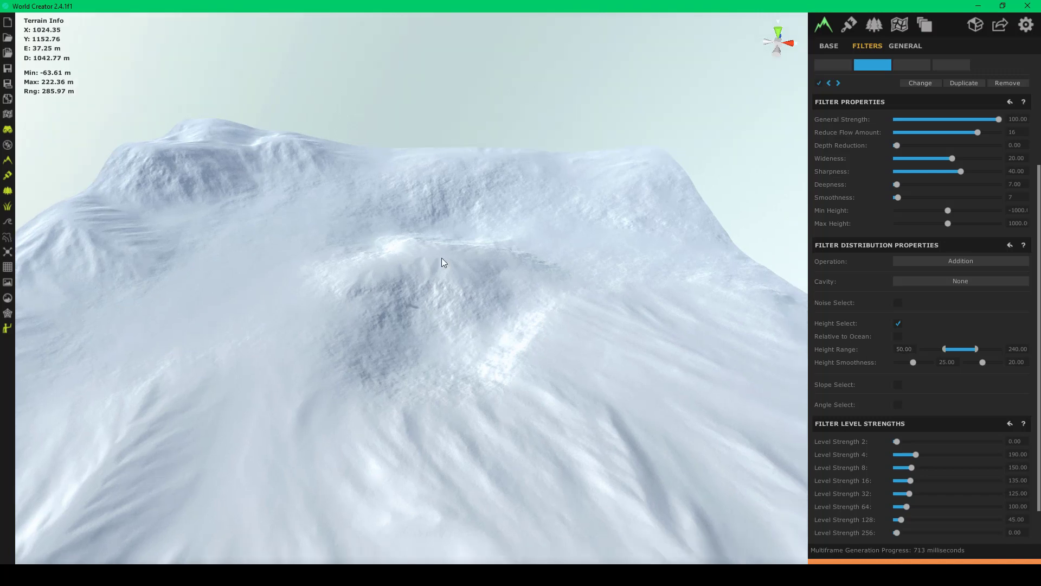
pyautogui.moveTo(442, 258); pyautogui.dragTo(484, 251, button='right')
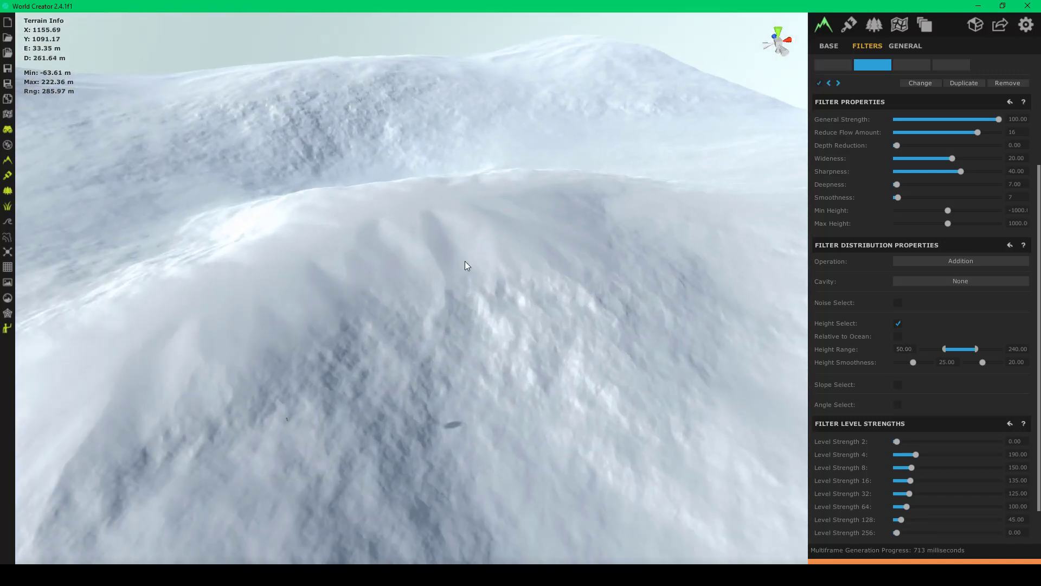
pyautogui.moveTo(430, 274); pyautogui.dragTo(707, 206, button='right')
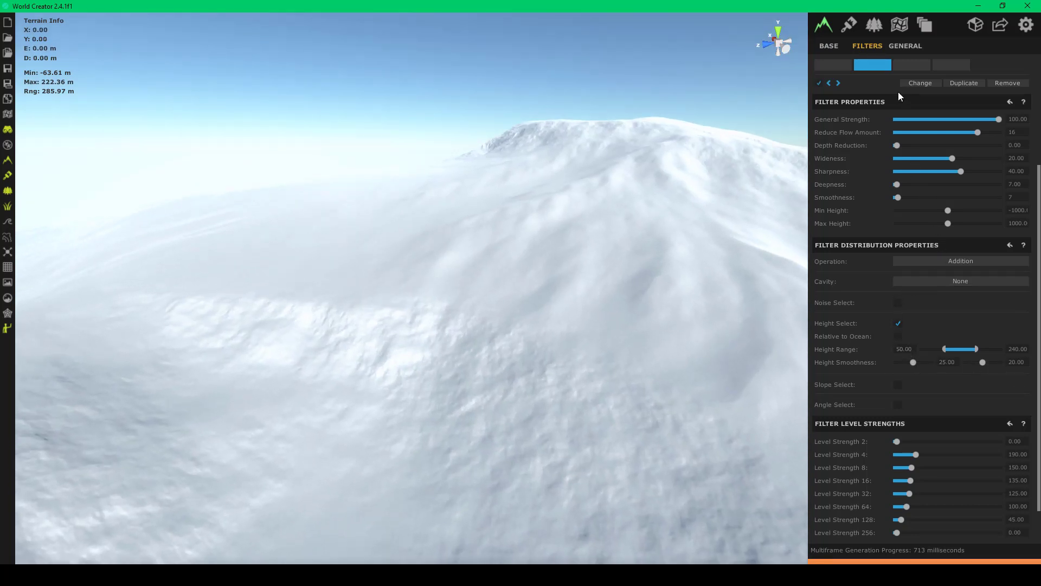
# - Open the Balloon filter in the Hills layer and set its height range's lower limit to 20
pyautogui.scroll(3, 898, 92)
pyautogui.click(926, 205)
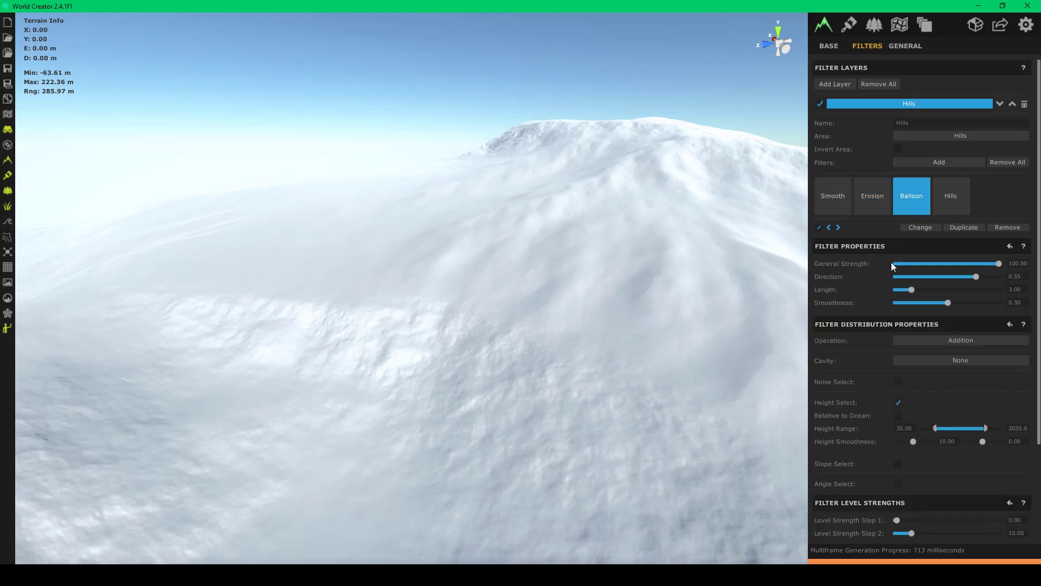
pyautogui.moveTo(404, 298); pyautogui.dragTo(572, 328, button='right')
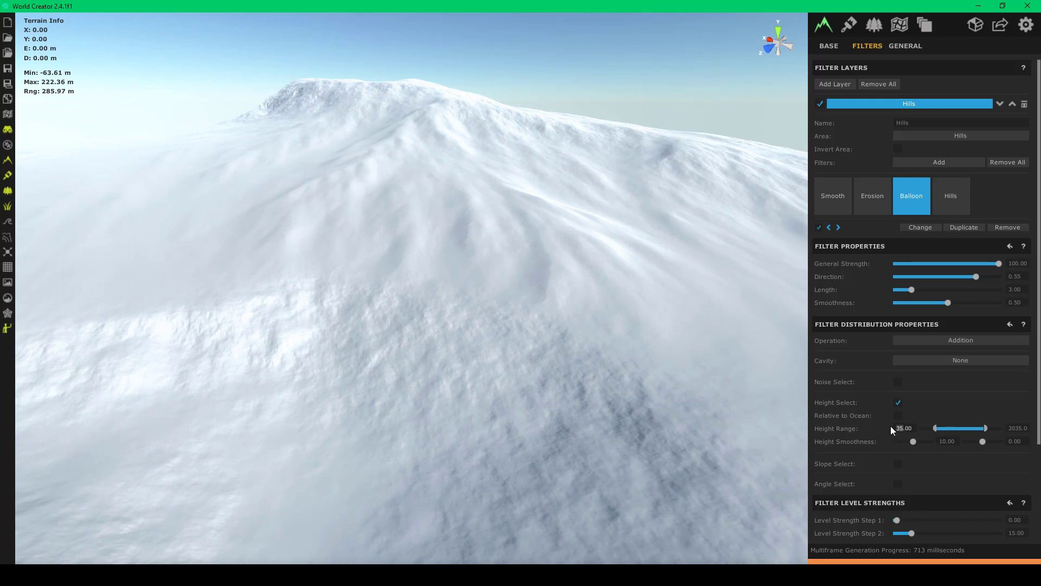
pyautogui.write('20')
pyautogui.moveTo(165, 253); pyautogui.dragTo(5, 315, button='right')
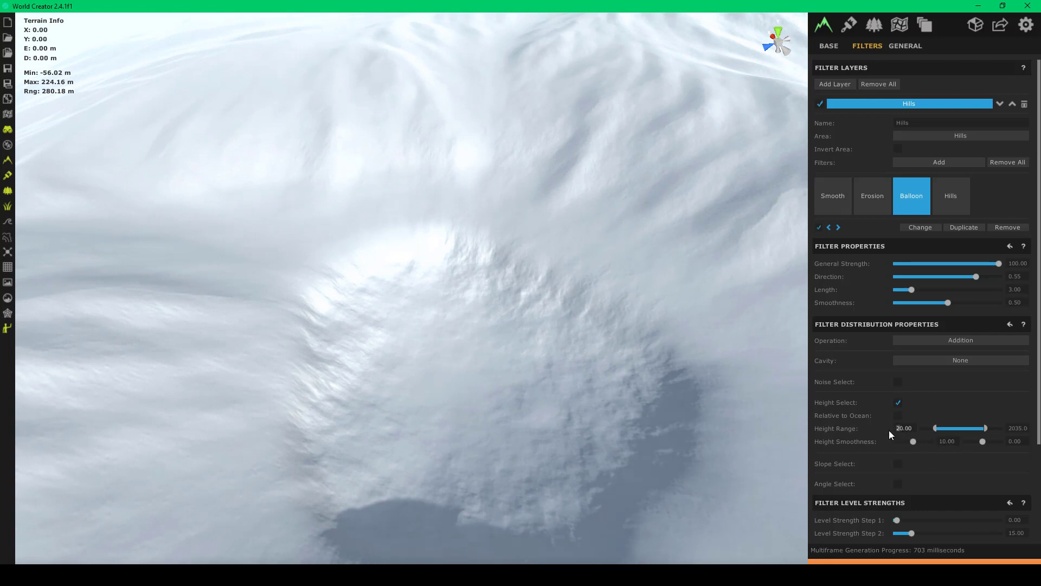
# - Reduce the lower limit of the Balloon filter's height range to 10 and inspect the slopes
pyautogui.write('10')
pyautogui.press('Return')
pyautogui.moveTo(437, 349); pyautogui.dragTo(131, 277, button='right')
pyautogui.press('s')
pyautogui.press('d')
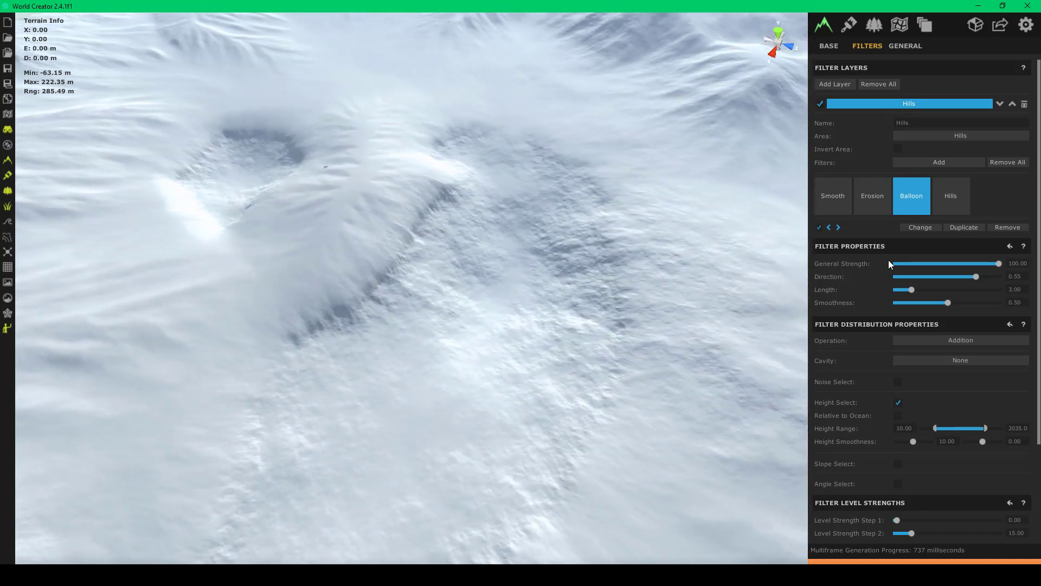
# - Set the lower limit of the Erosion filter's height range to 20 to extend the gullies down the slopes
pyautogui.click(960, 197)
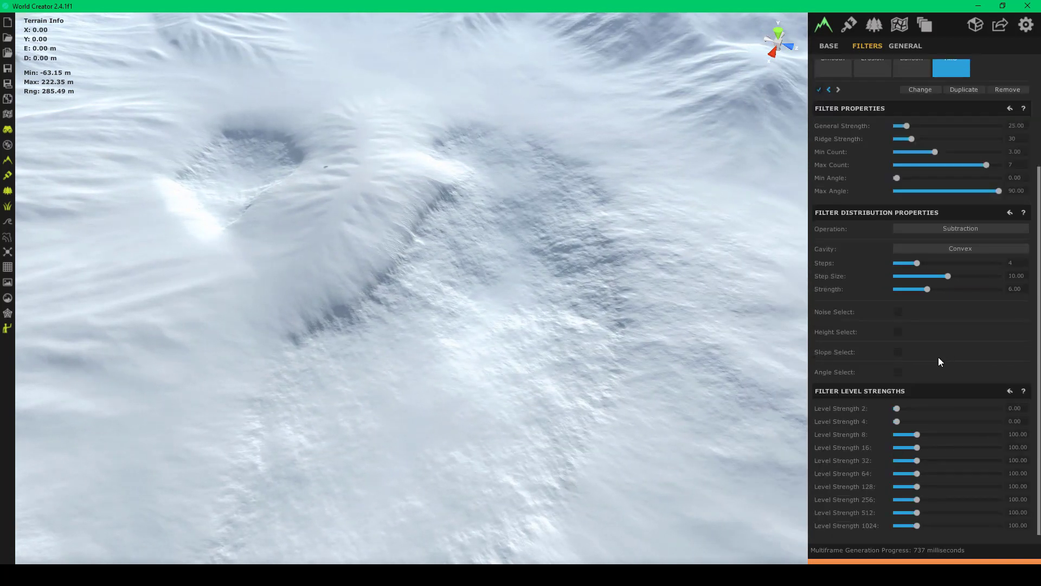
pyautogui.click(907, 192)
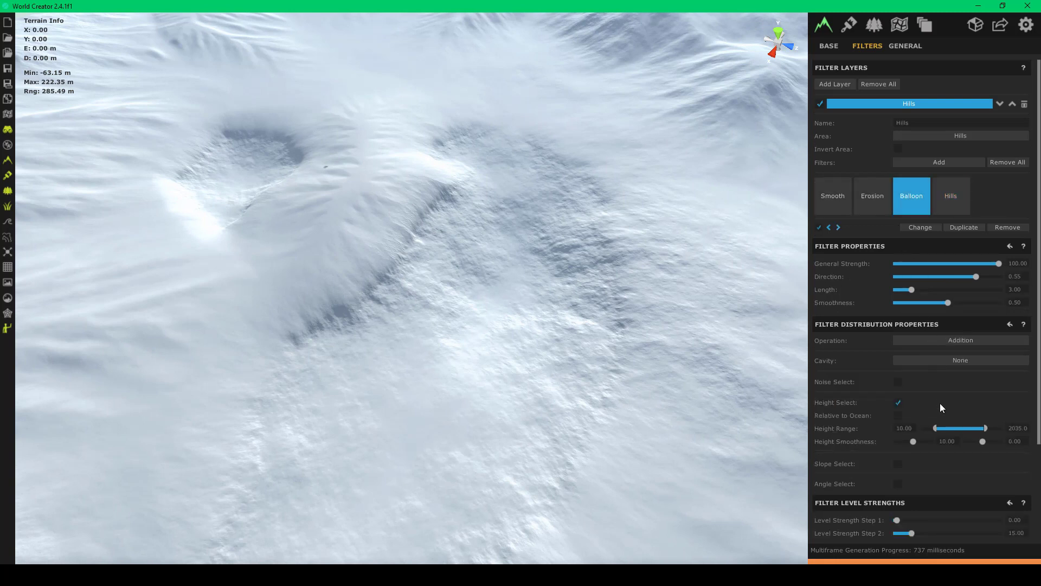
pyautogui.click(878, 196)
pyautogui.scroll(-5, 929, 359)
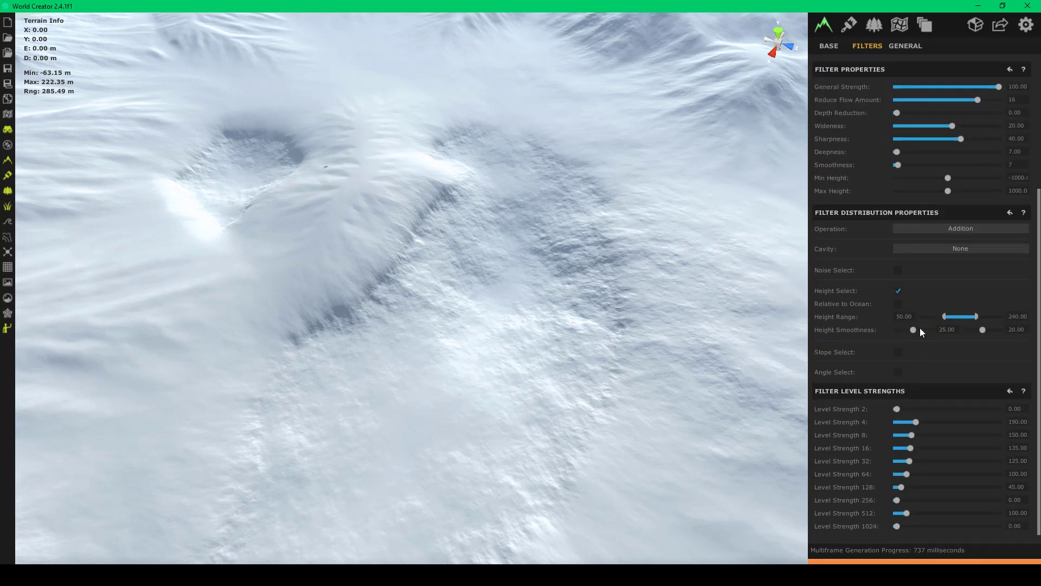
pyautogui.write('20')
pyautogui.press('Return')
pyautogui.moveTo(507, 275); pyautogui.dragTo(378, 429, button='right')
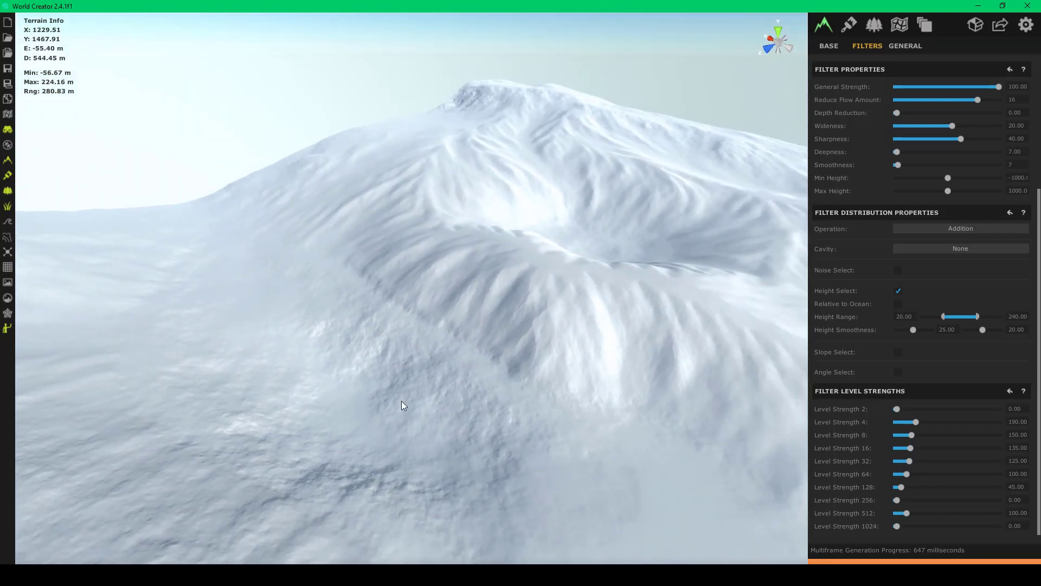
# - Display the ocean and reopen custom base shape editing with the single-point selection and vertical move action
pyautogui.click(8, 226)
pyautogui.moveTo(251, 303); pyautogui.dragTo(310, 350, button='right')
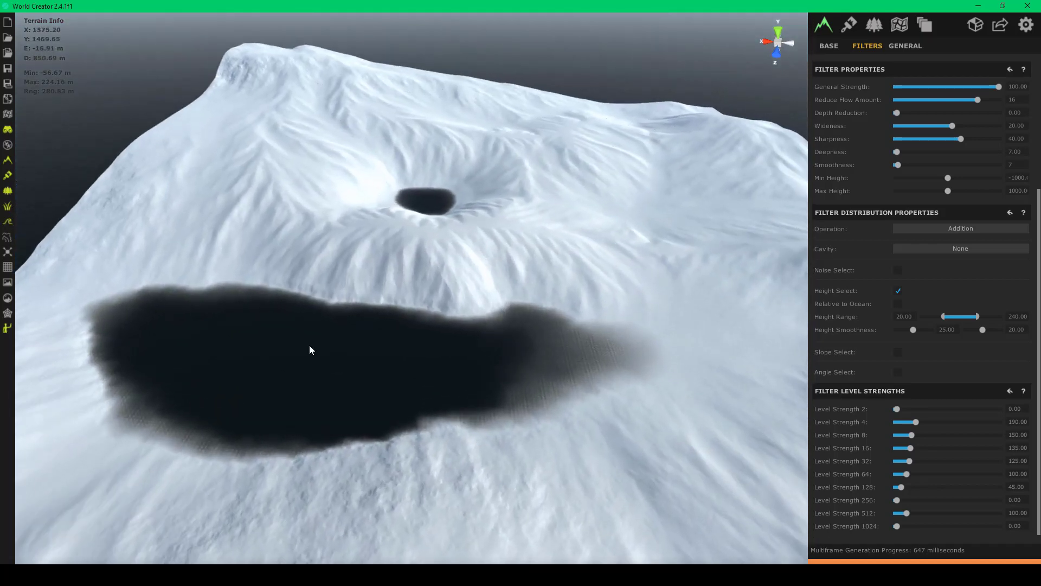
pyautogui.click(830, 47)
pyautogui.click(894, 191)
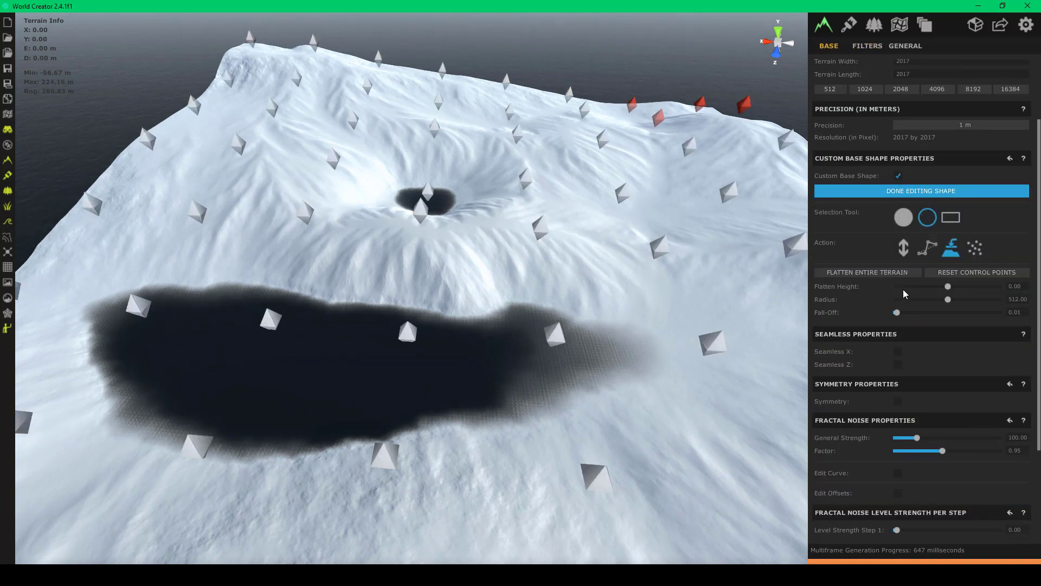
pyautogui.click(904, 247)
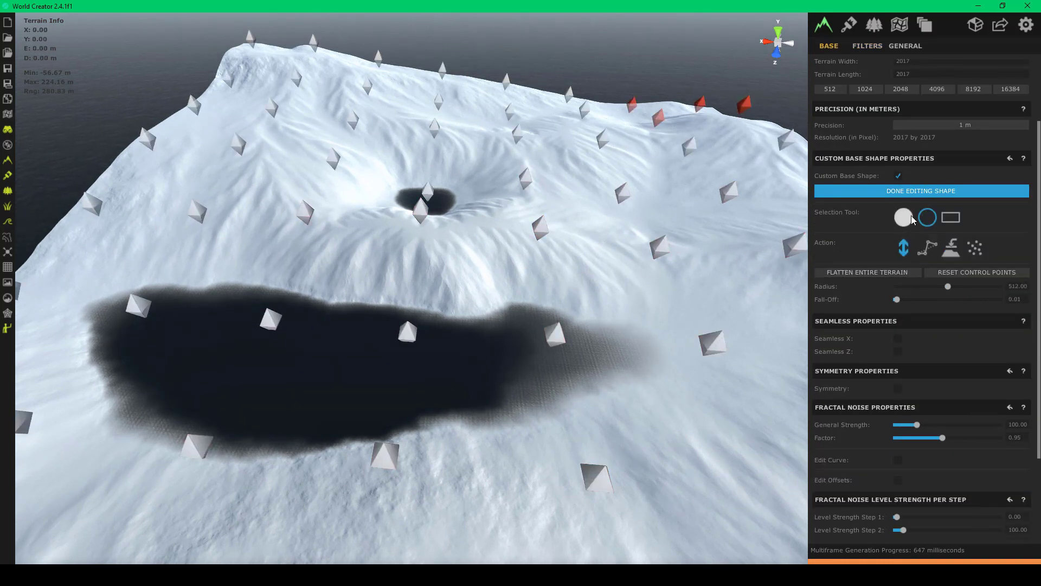
pyautogui.click(406, 328)
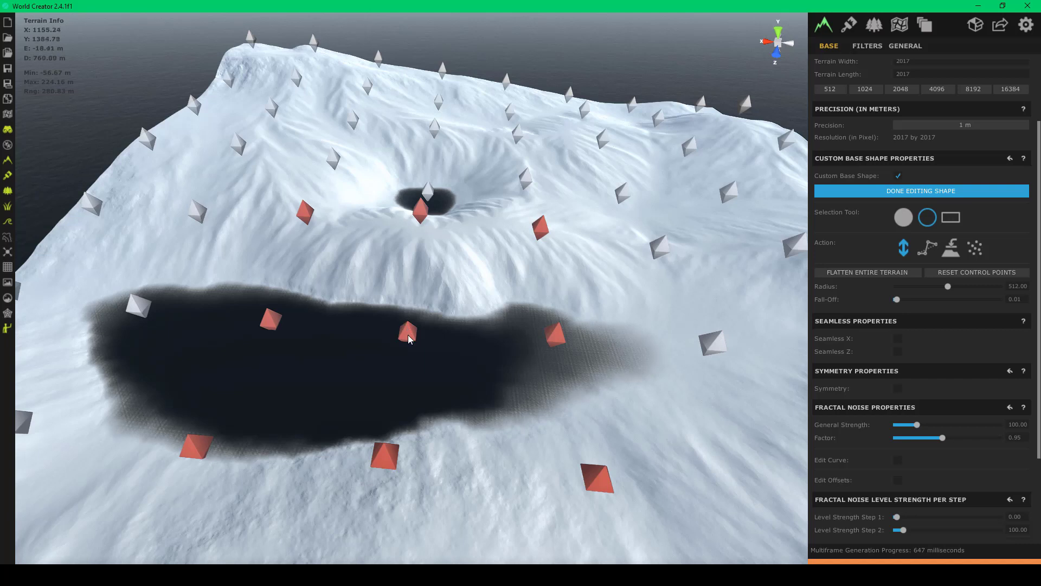
pyautogui.click(904, 217)
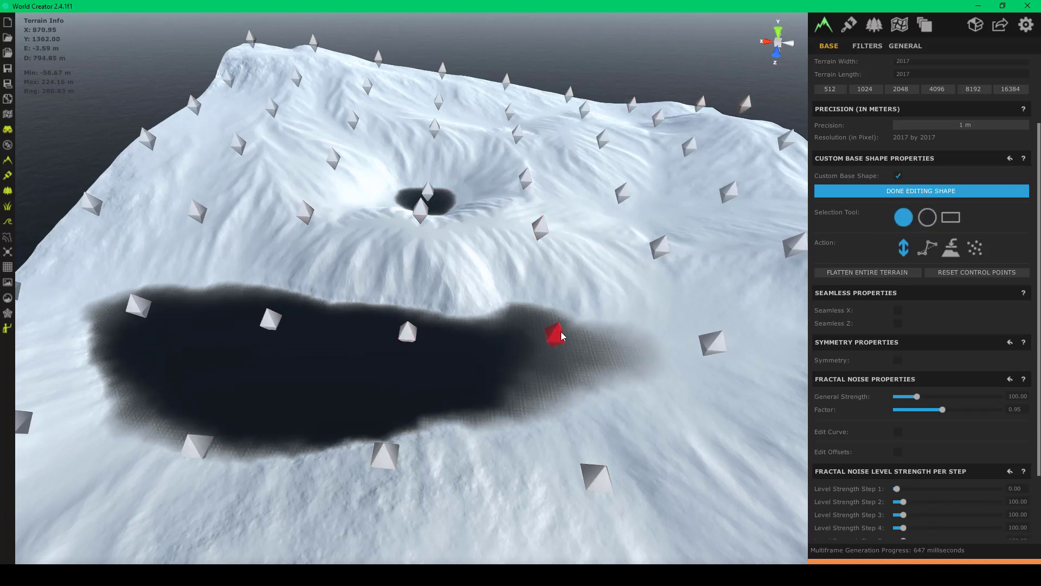
# - Raise the individual control points along the large water-filled hollow until its floor lies above the ocean
pyautogui.moveTo(561, 331); pyautogui.dragTo(558, 319)
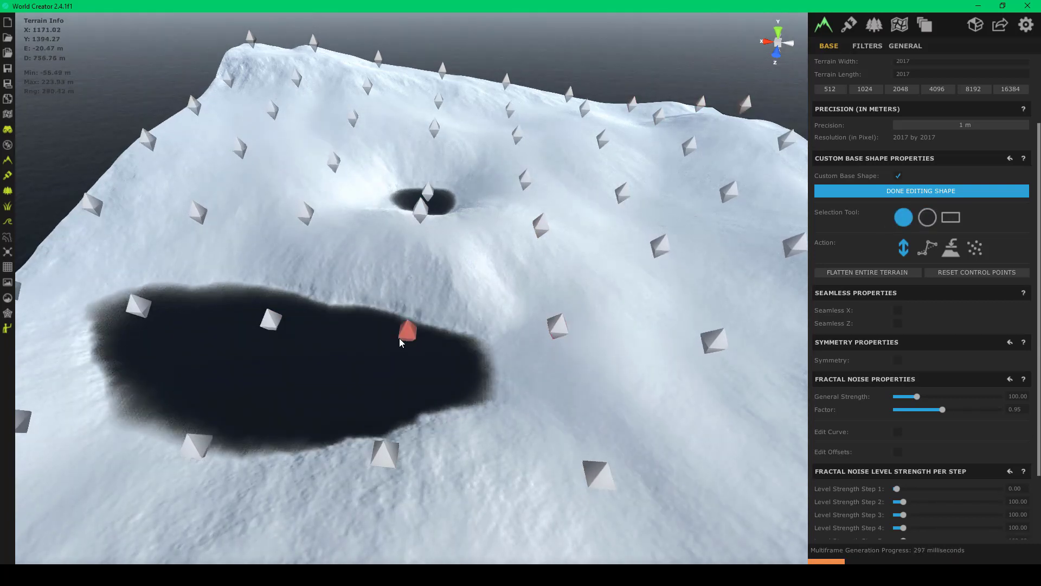
pyautogui.moveTo(399, 338); pyautogui.dragTo(406, 321)
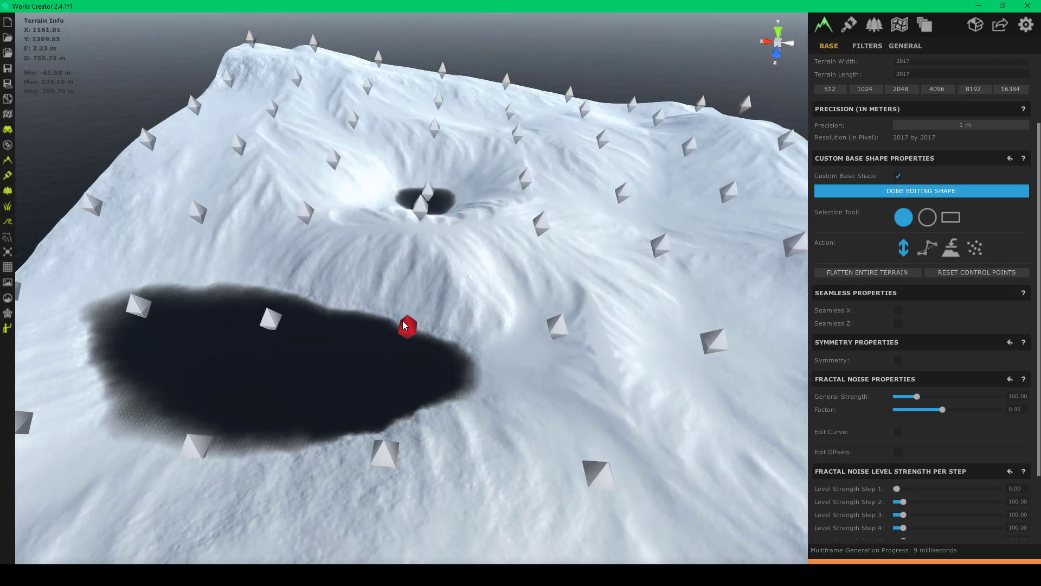
pyautogui.moveTo(270, 319); pyautogui.dragTo(275, 278)
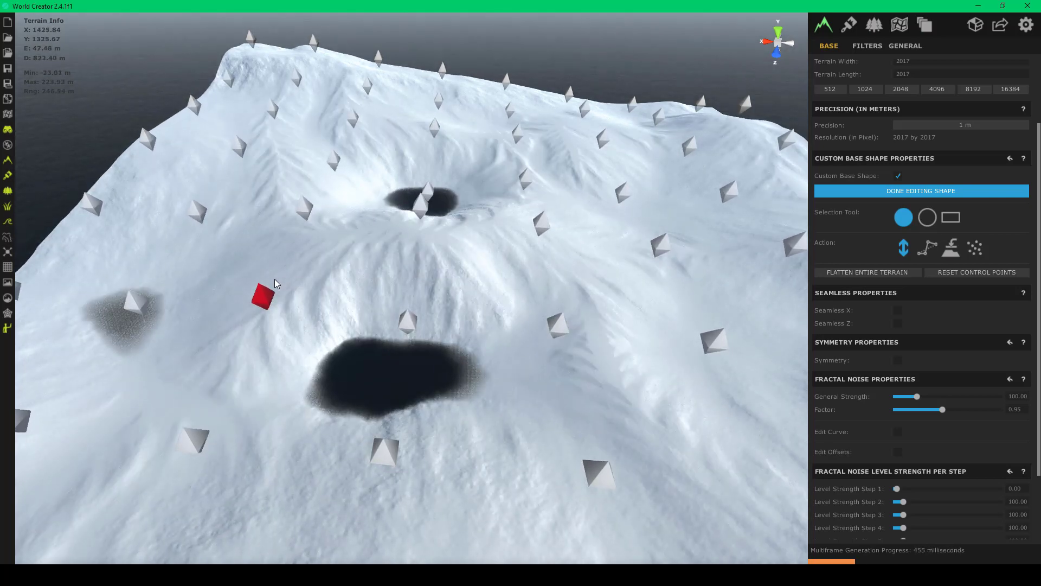
pyautogui.moveTo(140, 302); pyautogui.dragTo(133, 283)
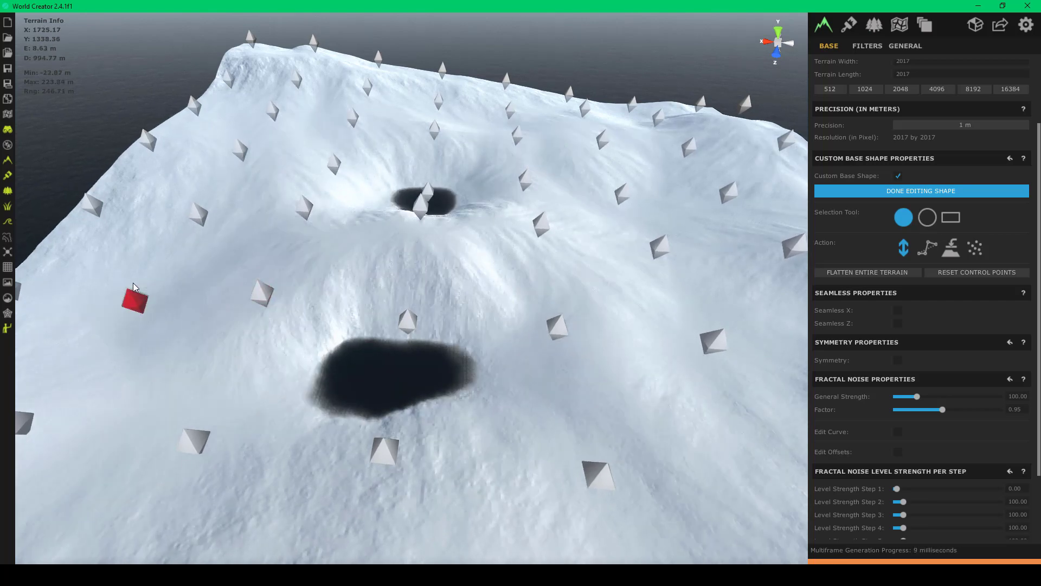
pyautogui.click(407, 321)
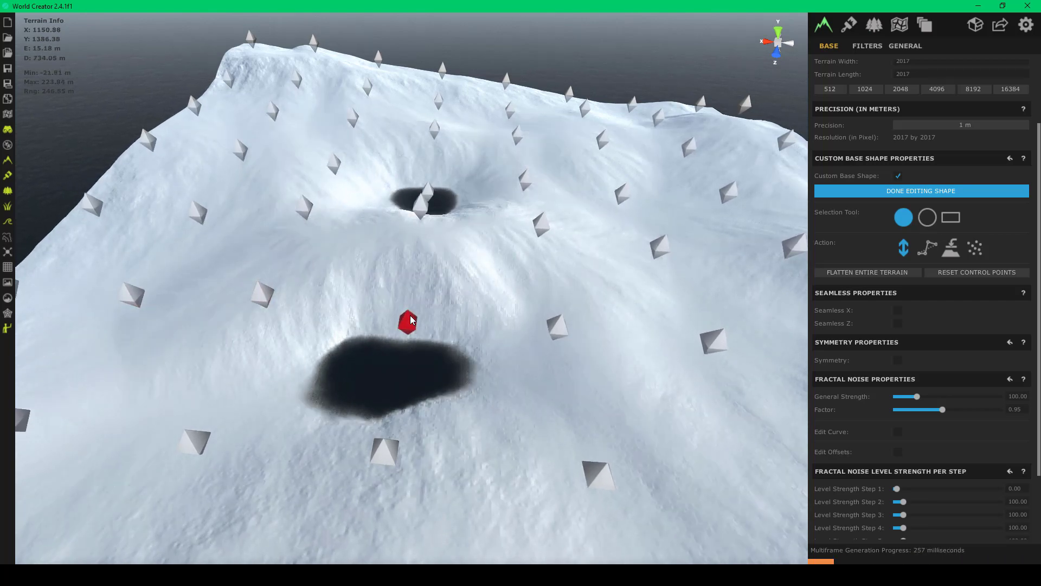
pyautogui.moveTo(411, 316); pyautogui.dragTo(409, 303)
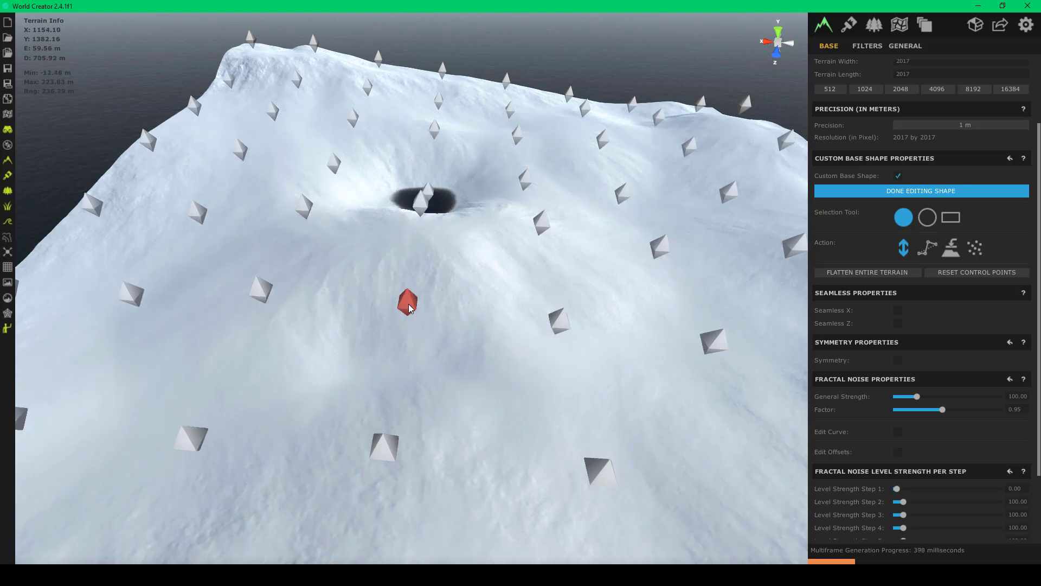
# - Raise the control point in the small flooded crater below the central mountain above the water
pyautogui.moveTo(480, 203); pyautogui.dragTo(350, 204, button='right')
pyautogui.press('w')
pyautogui.moveTo(434, 268); pyautogui.dragTo(434, 230)
pyautogui.press('s')
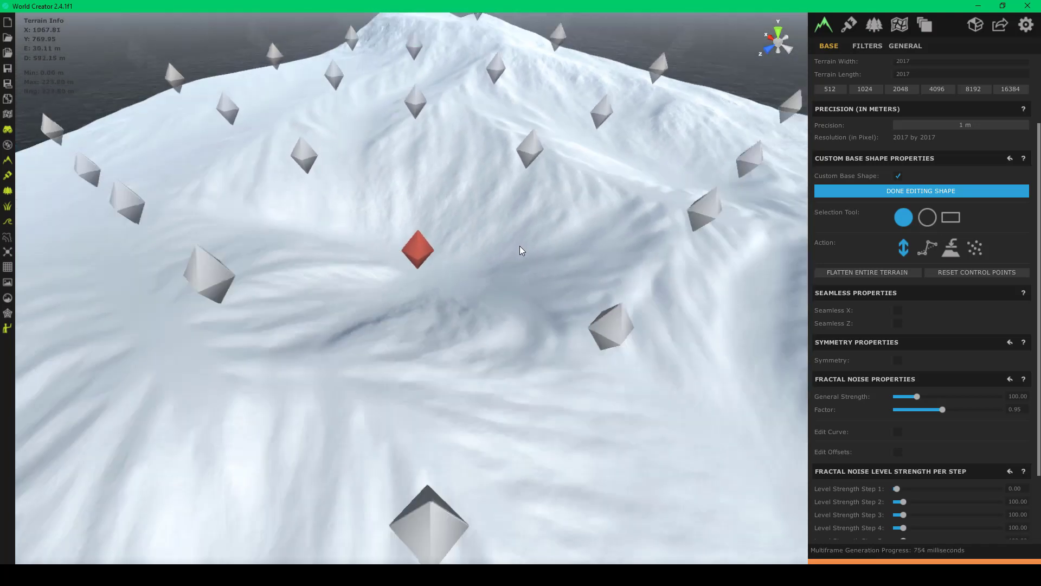
# - Raise the control point in the remaining hollow below the mountain slope to lift the ground there
pyautogui.scroll(-5, 520, 246)
pyautogui.moveTo(520, 246); pyautogui.dragTo(291, 241, button='right')
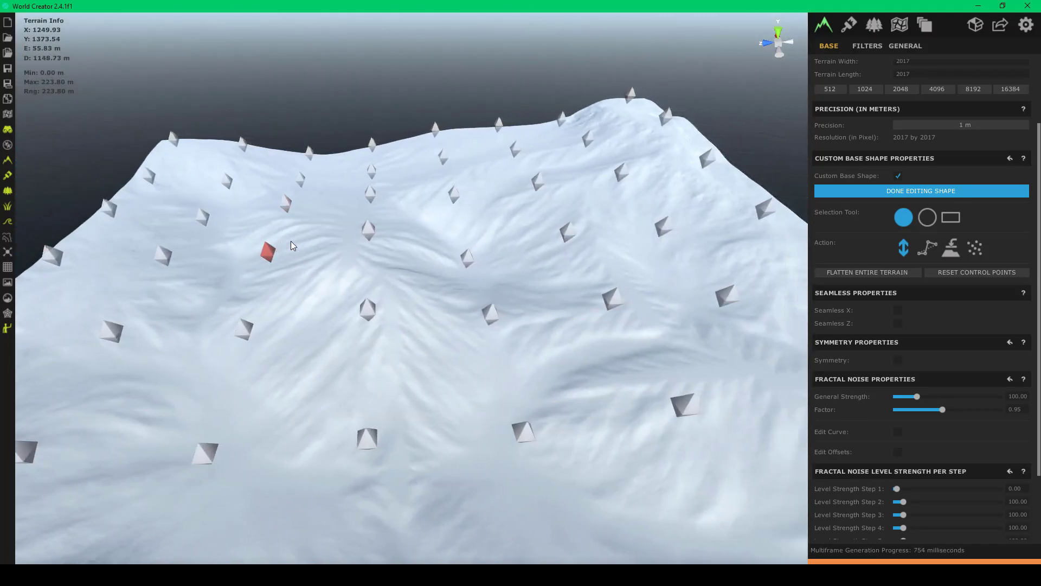
pyautogui.press('w')
pyautogui.press('d')
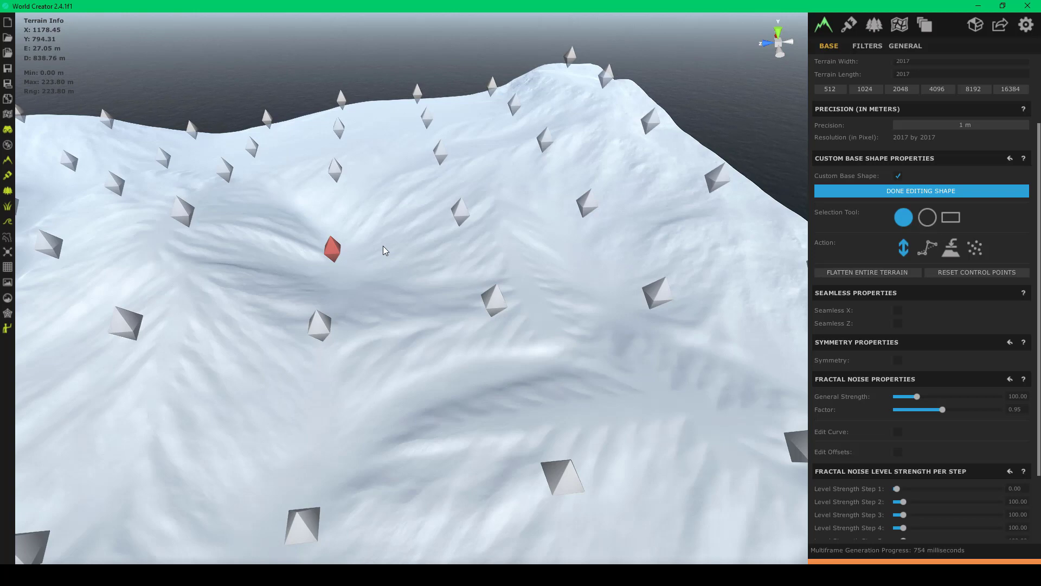
pyautogui.moveTo(117, 235); pyautogui.dragTo(288, 141, button='right')
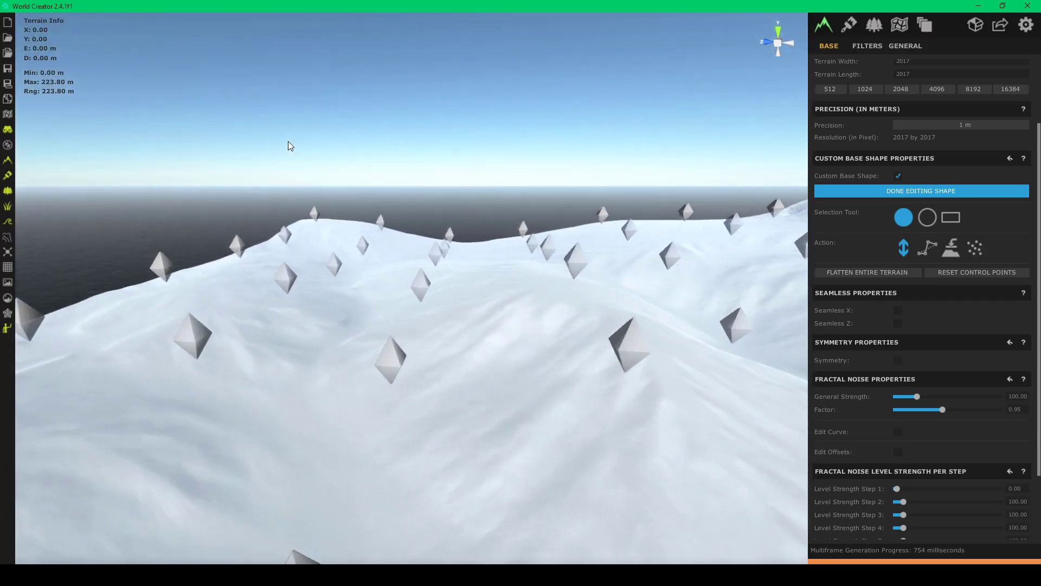
pyautogui.press('w')
pyautogui.moveTo(397, 242); pyautogui.dragTo(463, 371, button='right')
pyautogui.moveTo(480, 337); pyautogui.dragTo(917, 89)
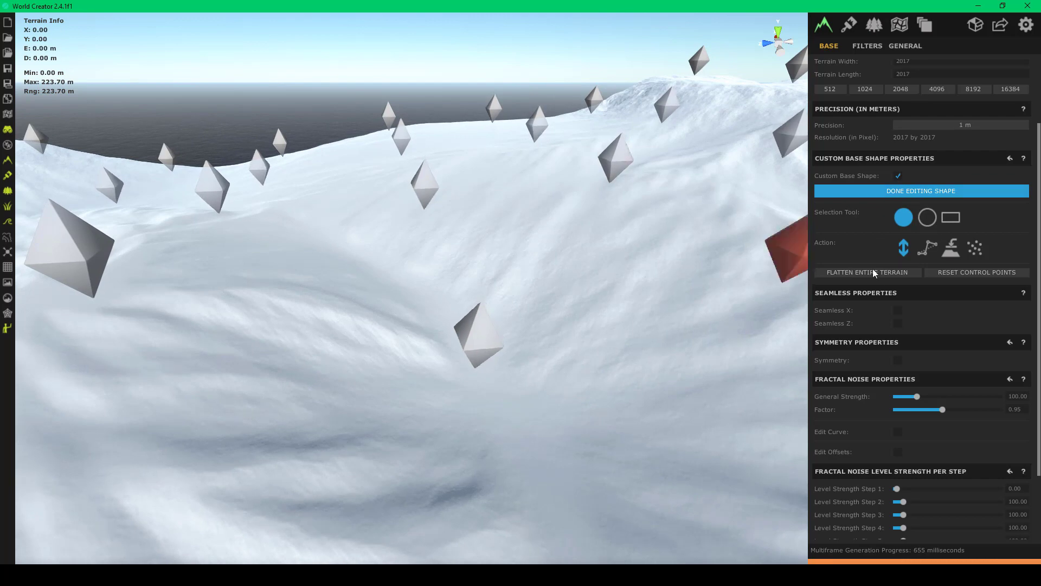
# - Examine the reshaped terrain from all sides, checking for hollows that still lie below the ocean
pyautogui.scroll(3, 895, 136)
pyautogui.moveTo(613, 163); pyautogui.dragTo(816, 210, button='right')
pyautogui.press('w')
pyautogui.press('a')
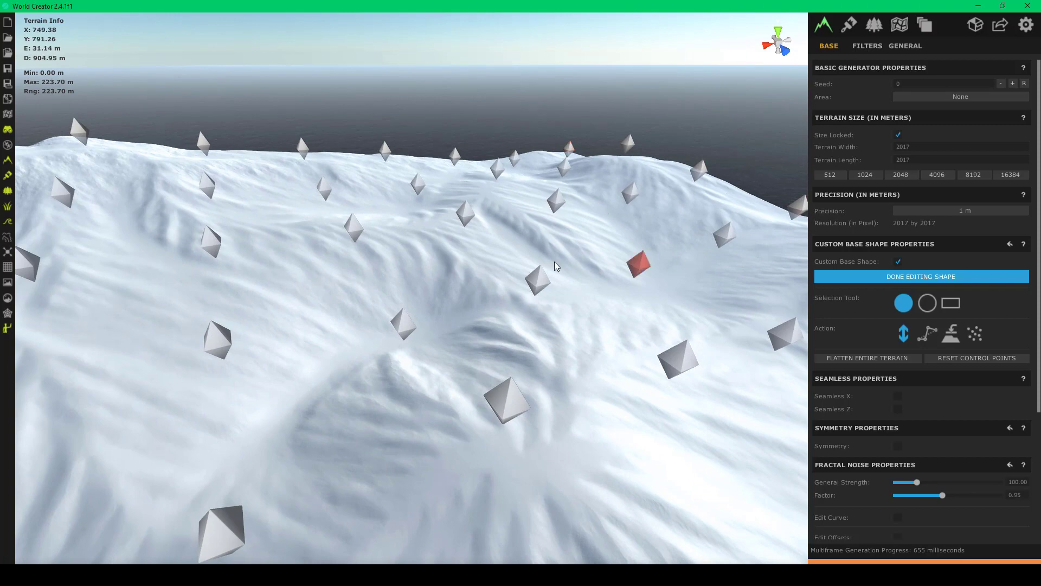
pyautogui.moveTo(579, 271); pyautogui.dragTo(797, 268, button='right')
pyautogui.scroll(-5, 796, 269)
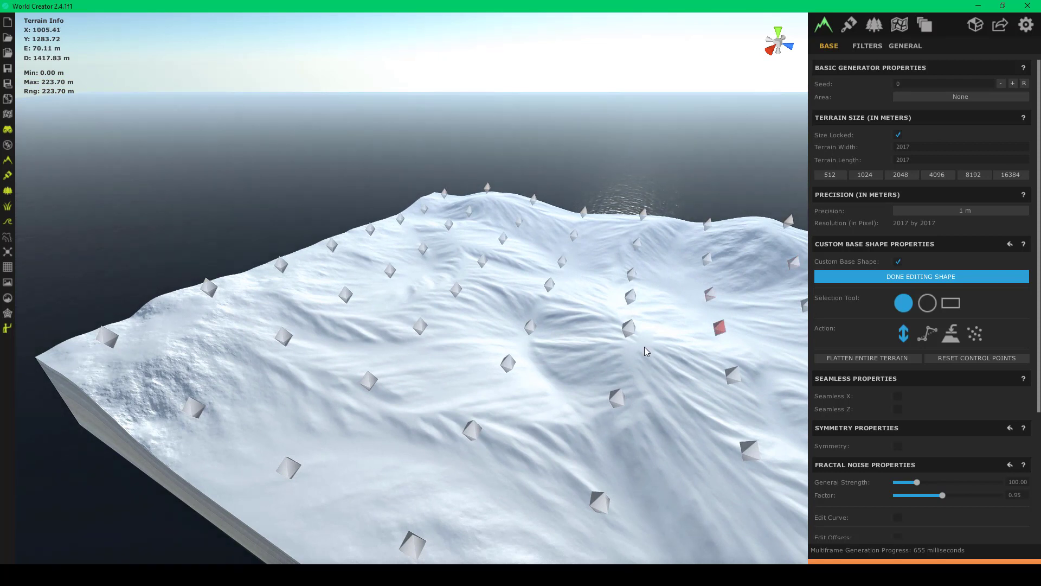
pyautogui.moveTo(519, 311); pyautogui.dragTo(580, 275, button='right')
pyautogui.press('w')
pyautogui.moveTo(659, 272); pyautogui.dragTo(712, 269, button='right')
pyautogui.press('w')
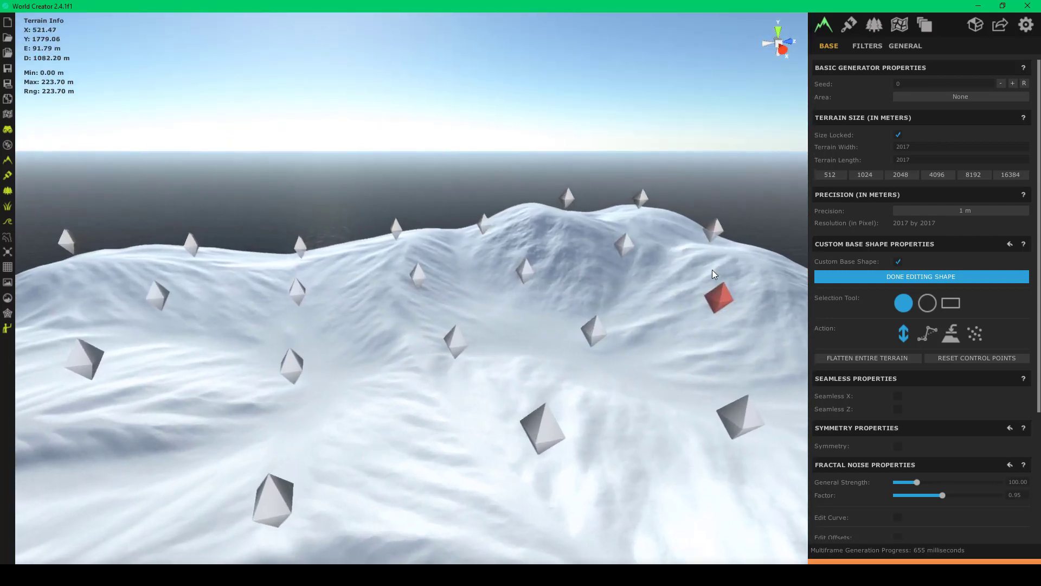
pyautogui.moveTo(337, 330); pyautogui.dragTo(724, 336, button='right')
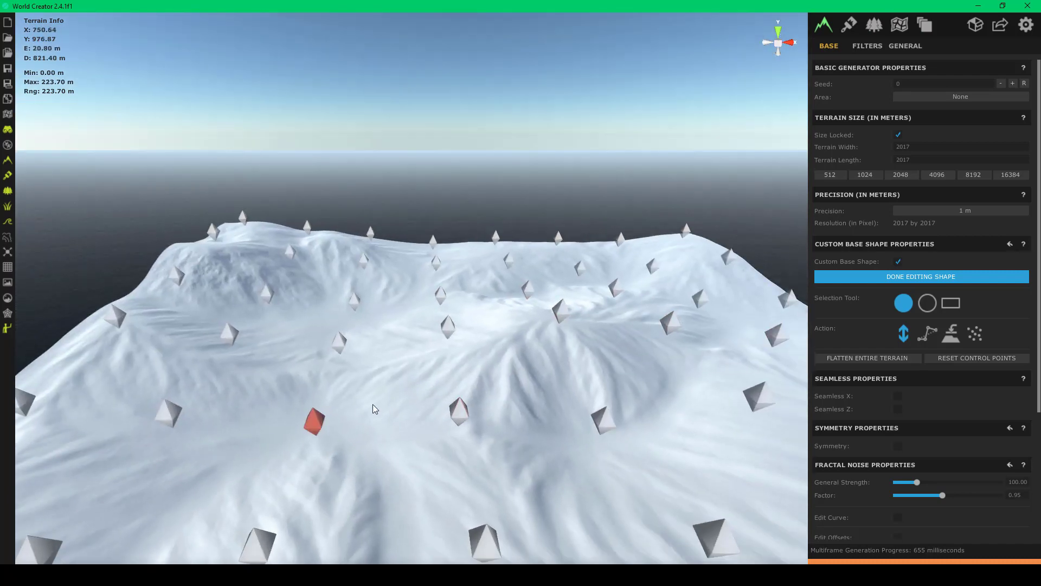
pyautogui.moveTo(363, 405)
pyautogui.mouseDown(button='right')
pyautogui.moveTo(509, 396)
pyautogui.moveTo(627, 406)
pyautogui.moveTo(662, 441)
pyautogui.moveTo(471, 471)
pyautogui.mouseUp(button='right')
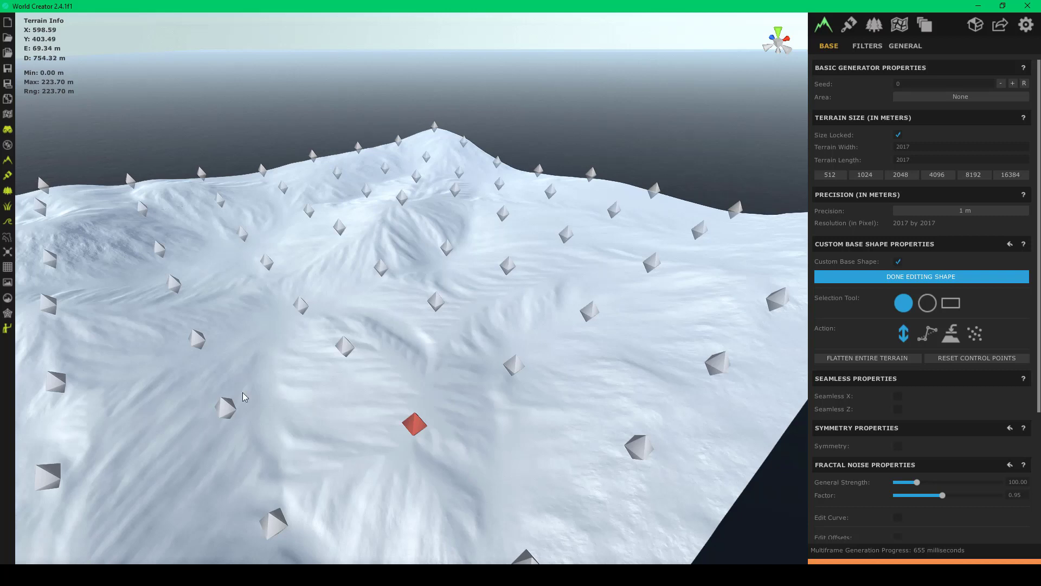
pyautogui.moveTo(391, 242)
pyautogui.mouseDown(button='right')
pyautogui.moveTo(191, 313)
pyautogui.moveTo(518, 228)
pyautogui.moveTo(219, 269)
pyautogui.mouseUp(button='right')
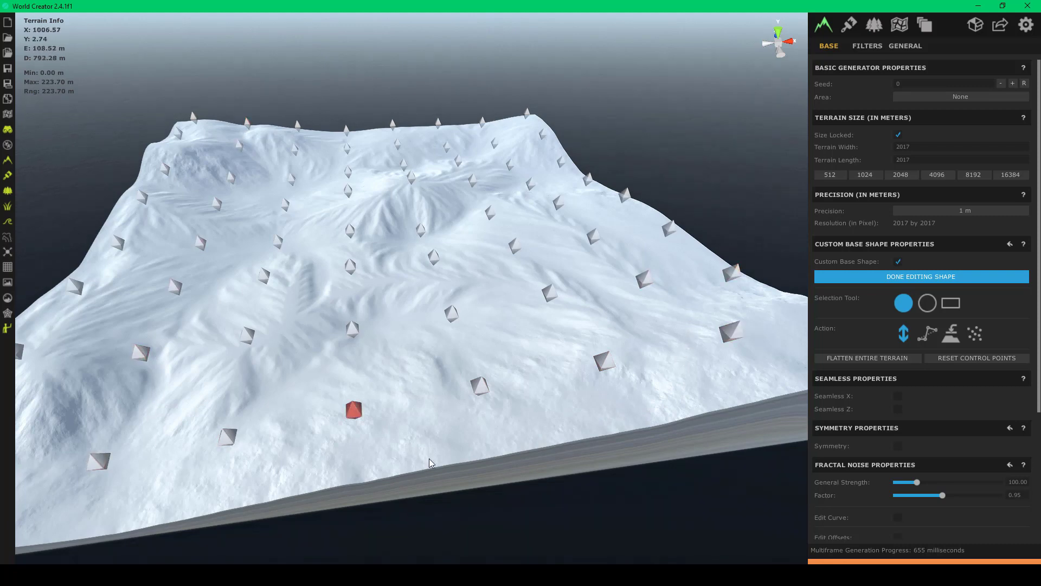
pyautogui.moveTo(448, 444); pyautogui.dragTo(229, 213, button='right')
pyautogui.moveTo(425, 344); pyautogui.dragTo(299, 294, button='right')
pyautogui.press('w')
pyautogui.scroll(3, 298, 294)
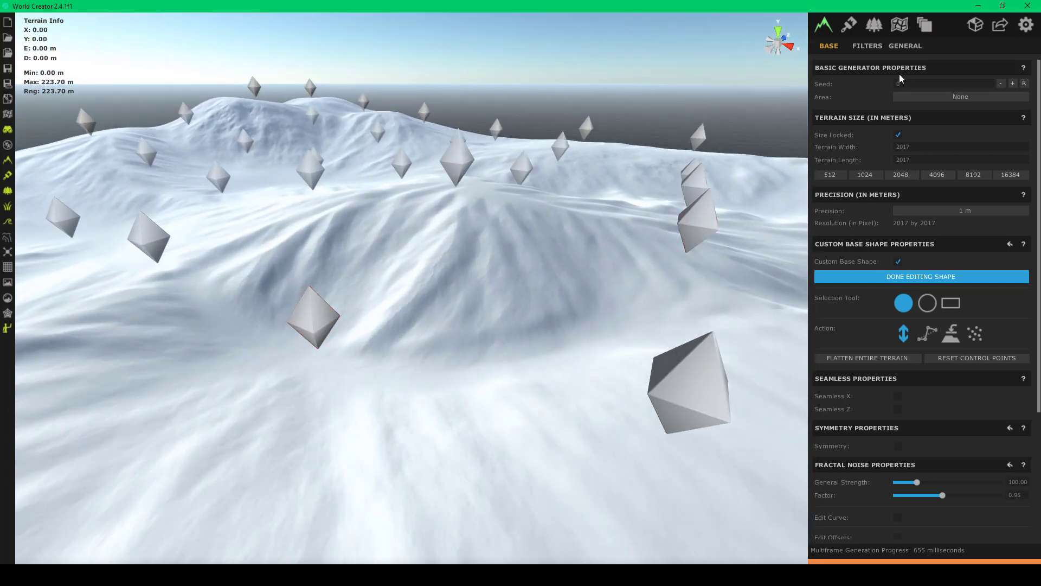
# - Leave shape editing for the object layers and inspect the human scale figure standing on the snowy ridge
pyautogui.click(873, 27)
pyautogui.moveTo(464, 232); pyautogui.dragTo(422, 209, button='right')
pyautogui.moveTo(403, 323); pyautogui.dragTo(406, 326, button='right')
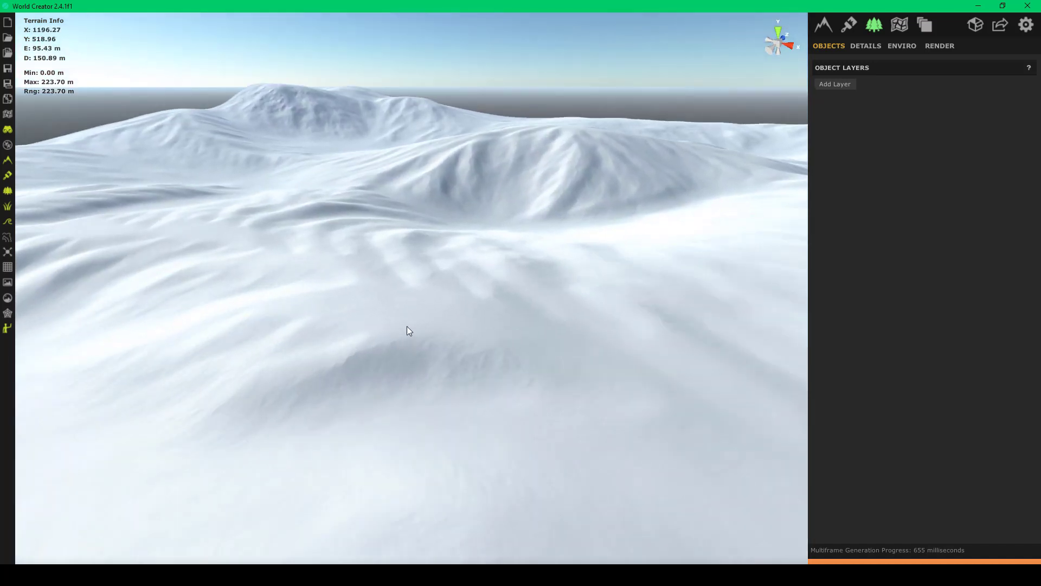
pyautogui.scroll(4, 415, 319)
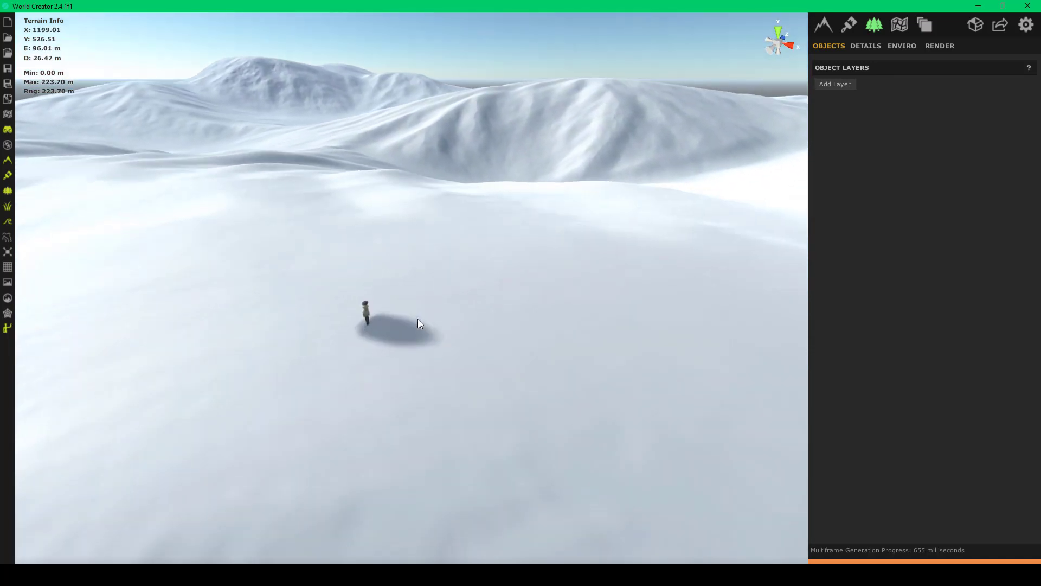
pyautogui.moveTo(418, 318); pyautogui.dragTo(253, 321, button='right')
pyautogui.scroll(-3, 321, 319)
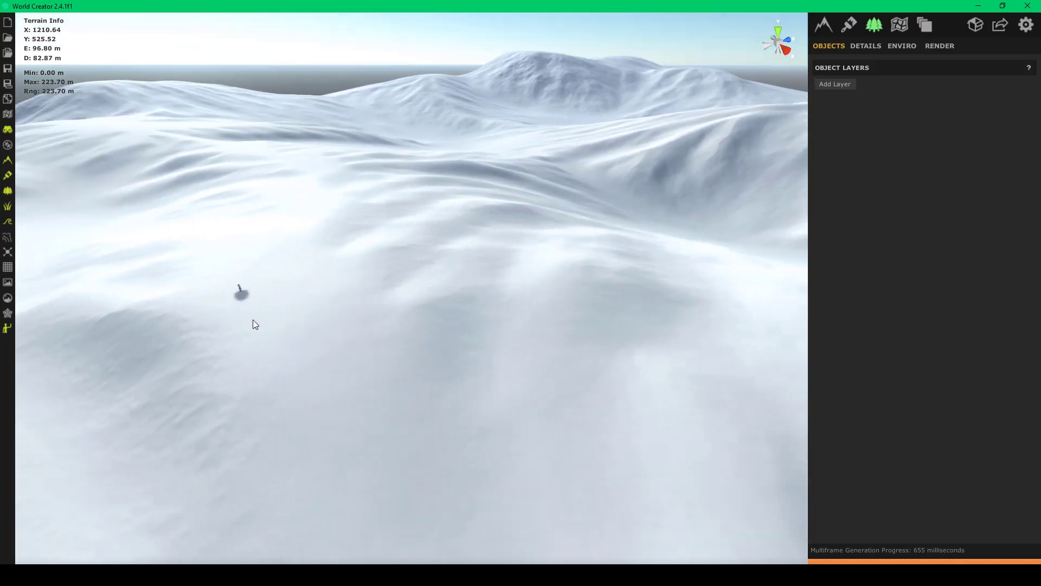
# - Place the start point of a measurement on the ridge beside the human scale figure
pyautogui.click(278, 283)
pyautogui.scroll(4, 254, 301)
pyautogui.moveTo(318, 300)
pyautogui.mouseDown(button='right')
pyautogui.moveTo(253, 301)
pyautogui.moveTo(363, 281)
pyautogui.moveTo(315, 291)
pyautogui.mouseUp(button='right')
pyautogui.scroll(-1, 314, 291)
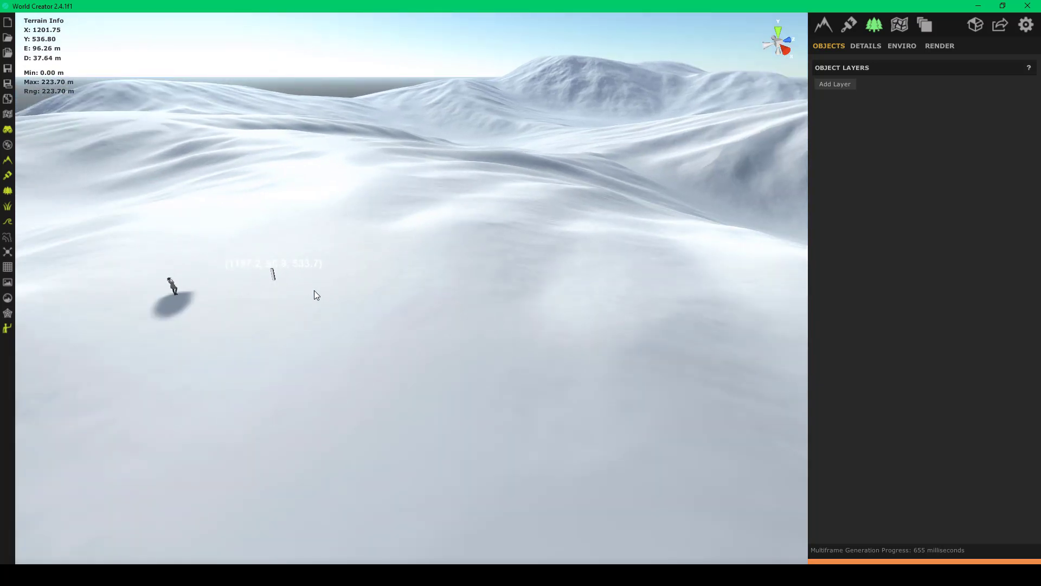
pyautogui.scroll(-2, 347, 274)
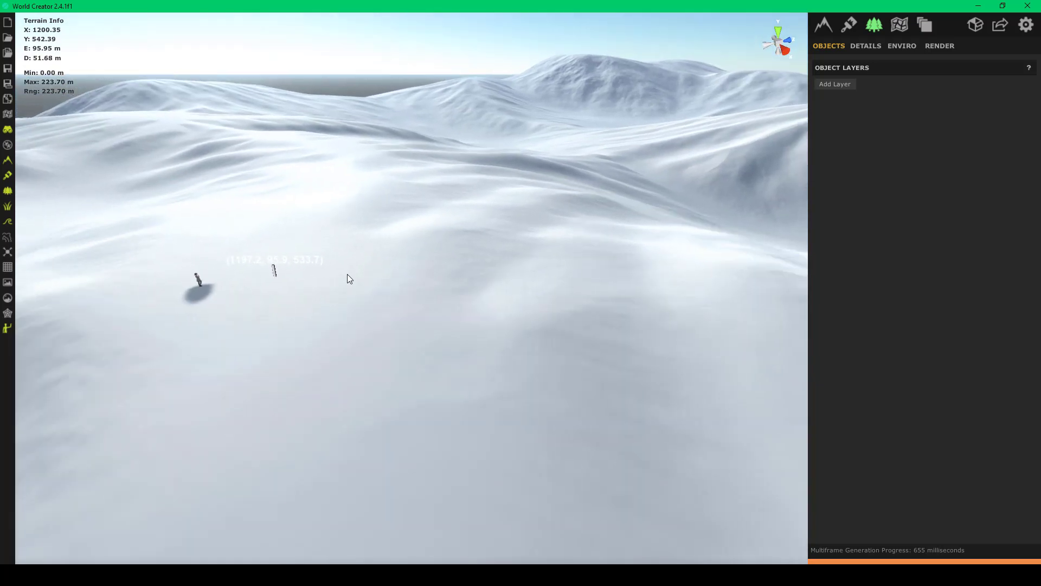
pyautogui.scroll(5, 303, 278)
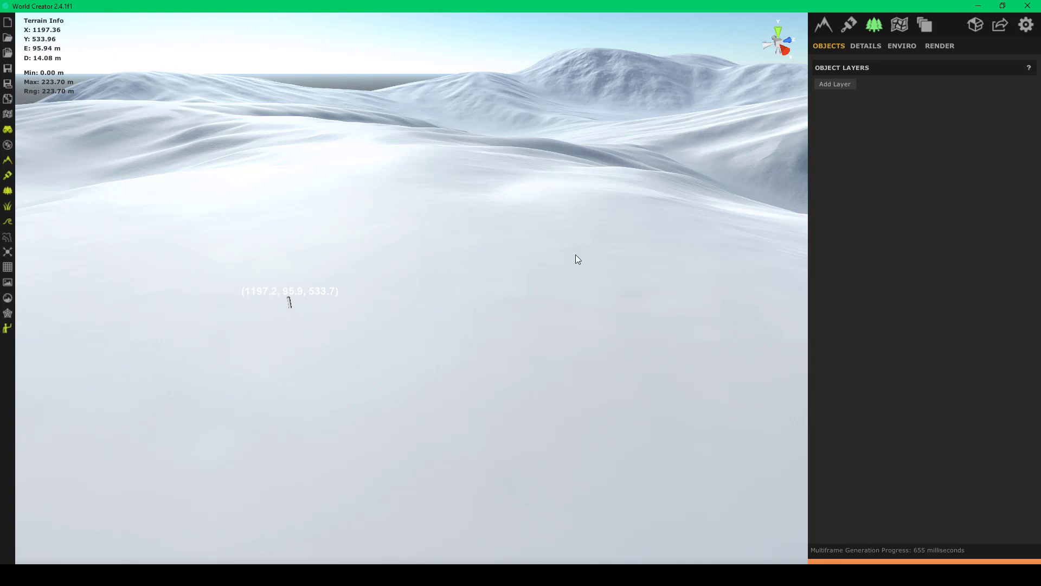
# - Complete the measurement from the ridge down to the valley floor at the foot of the central mountain
pyautogui.click(791, 42)
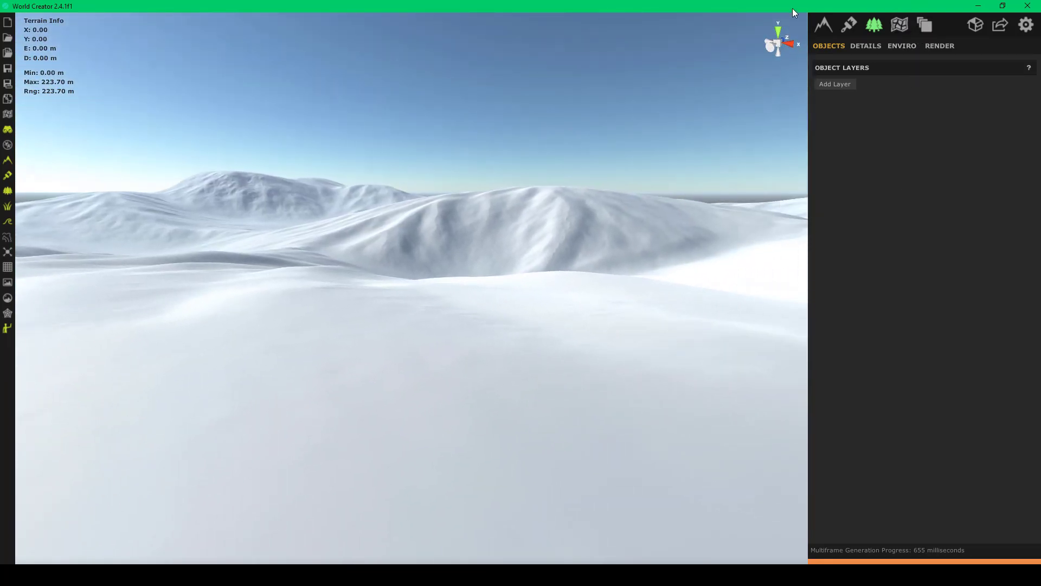
pyautogui.click(774, 28)
pyautogui.moveTo(487, 184); pyautogui.dragTo(73, 308, button='right')
pyautogui.moveTo(130, 292); pyautogui.dragTo(379, 158)
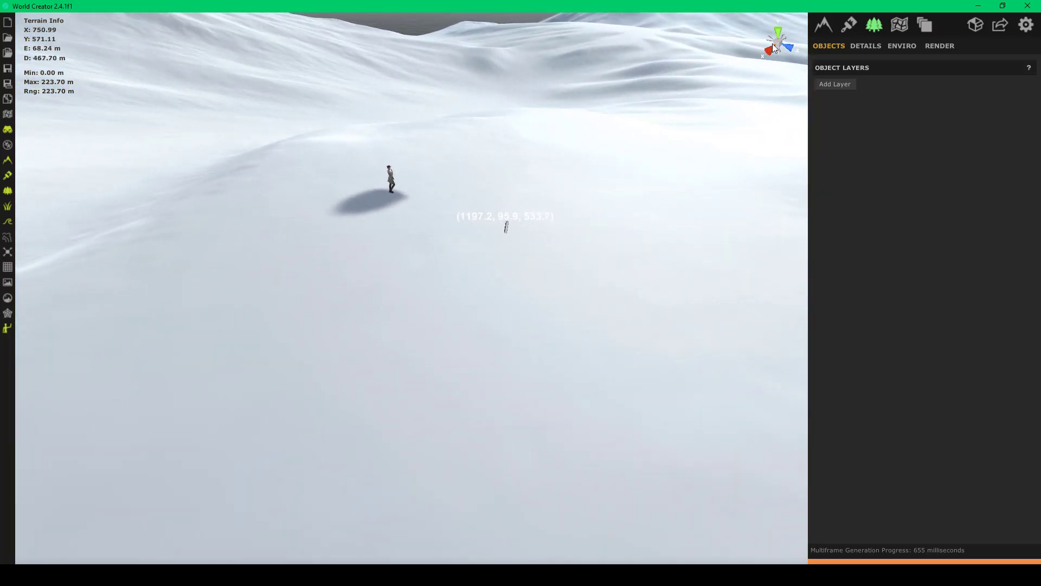
pyautogui.moveTo(696, 142); pyautogui.dragTo(782, 29)
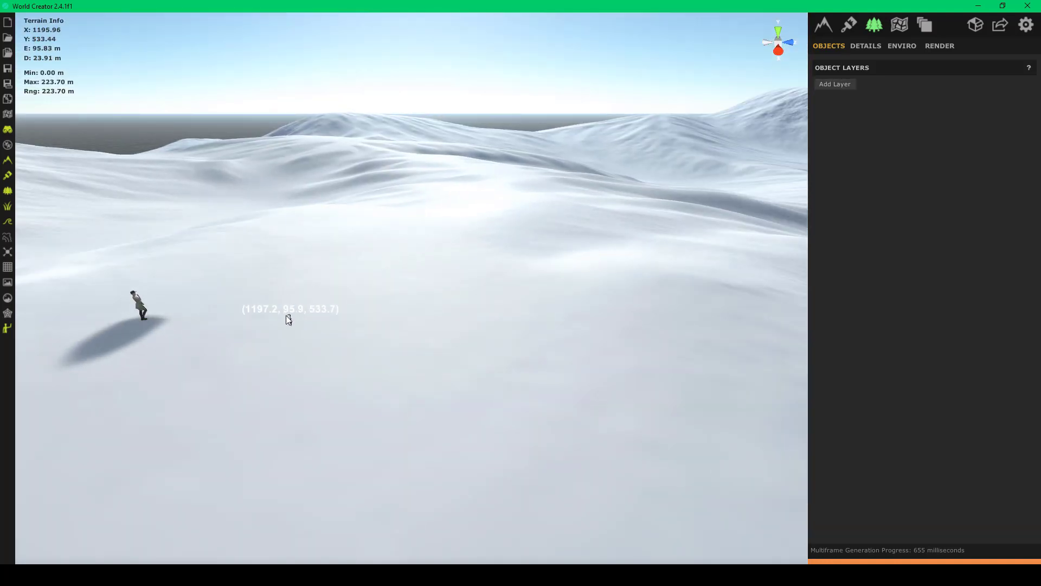
pyautogui.scroll(-3, 372, 268)
pyautogui.moveTo(372, 268); pyautogui.dragTo(341, 265)
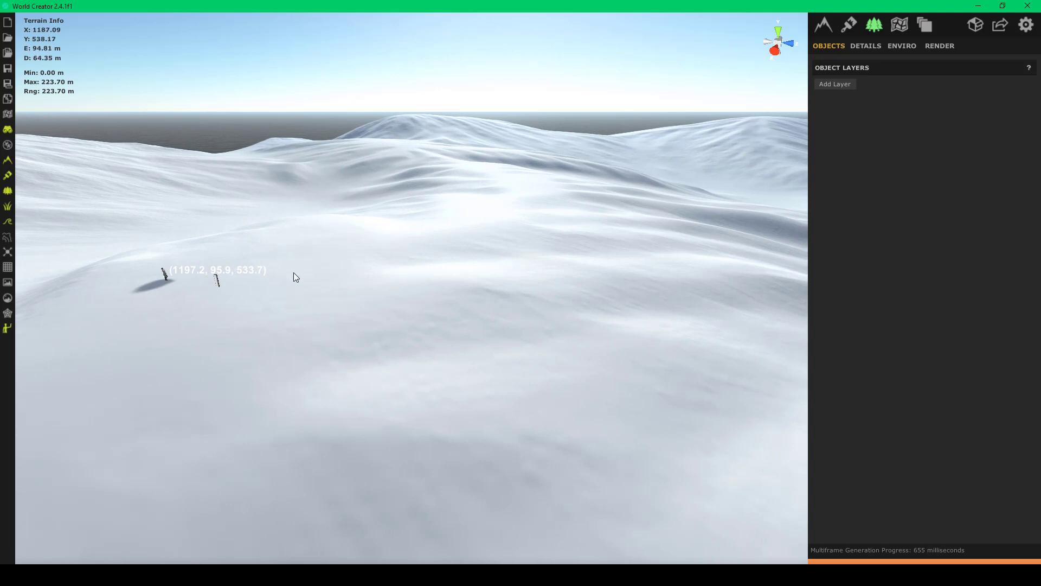
pyautogui.moveTo(292, 265); pyautogui.dragTo(601, 258)
pyautogui.click(599, 255)
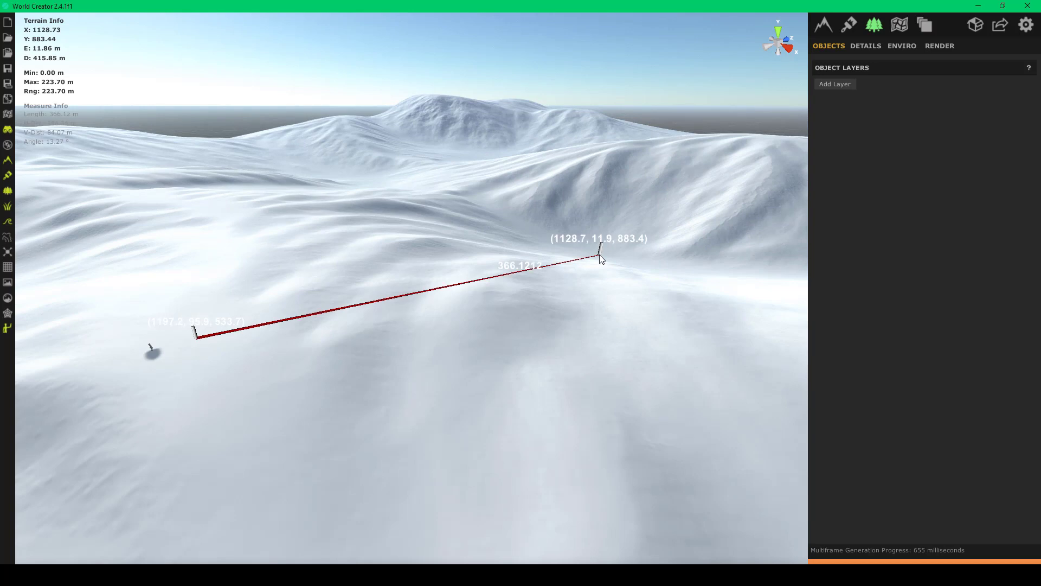
# - Examine the measured line close to the ground, starting from its end beside the scale figure
pyautogui.press('d')
pyautogui.moveTo(480, 305); pyautogui.dragTo(358, 308, button='right')
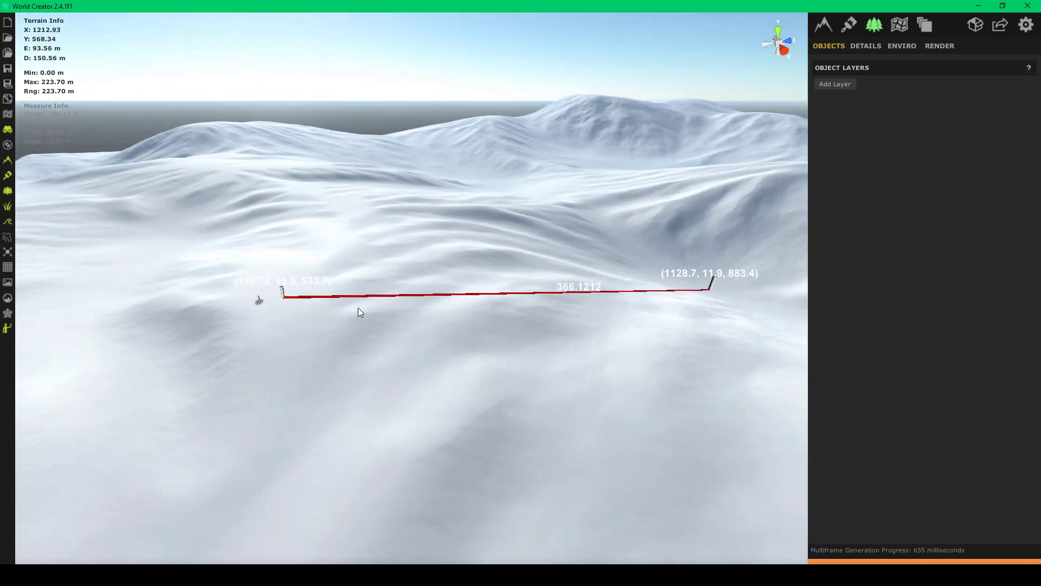
pyautogui.scroll(2, 260, 302)
pyautogui.scroll(3, 260, 301)
pyautogui.moveTo(259, 302); pyautogui.dragTo(285, 282, button='right')
pyautogui.scroll(-1, 272, 288)
pyautogui.press('s')
pyautogui.press('w')
pyautogui.moveTo(287, 286); pyautogui.dragTo(11, 242)
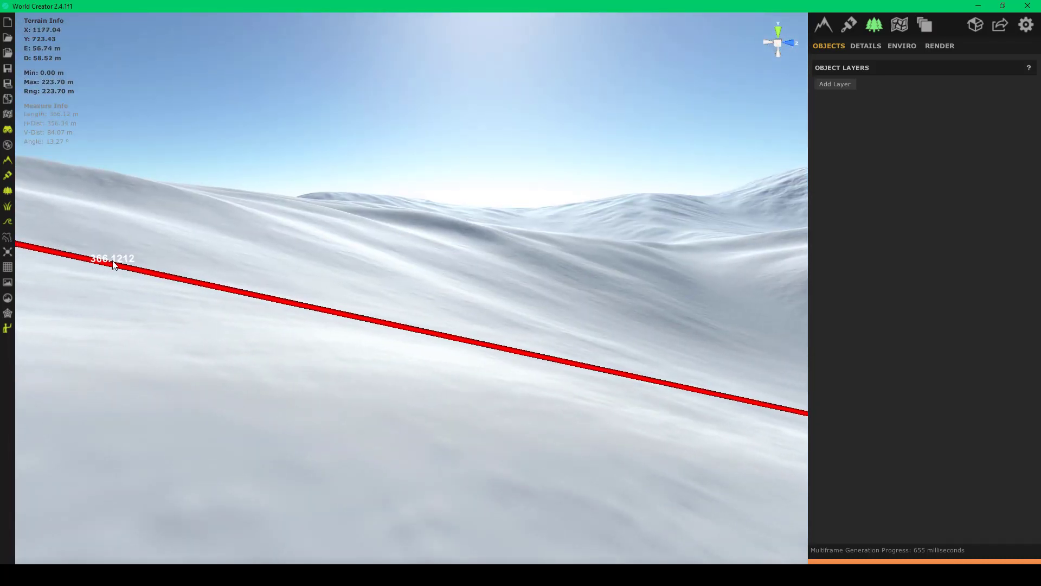
# - Inspect the measured slope from the side, checking its length, height difference and angle against the surrounding hills
pyautogui.moveTo(107, 260); pyautogui.dragTo(0, 309, button='right')
pyautogui.press('s')
pyautogui.press('d')
pyautogui.press('d')
pyautogui.press('d')
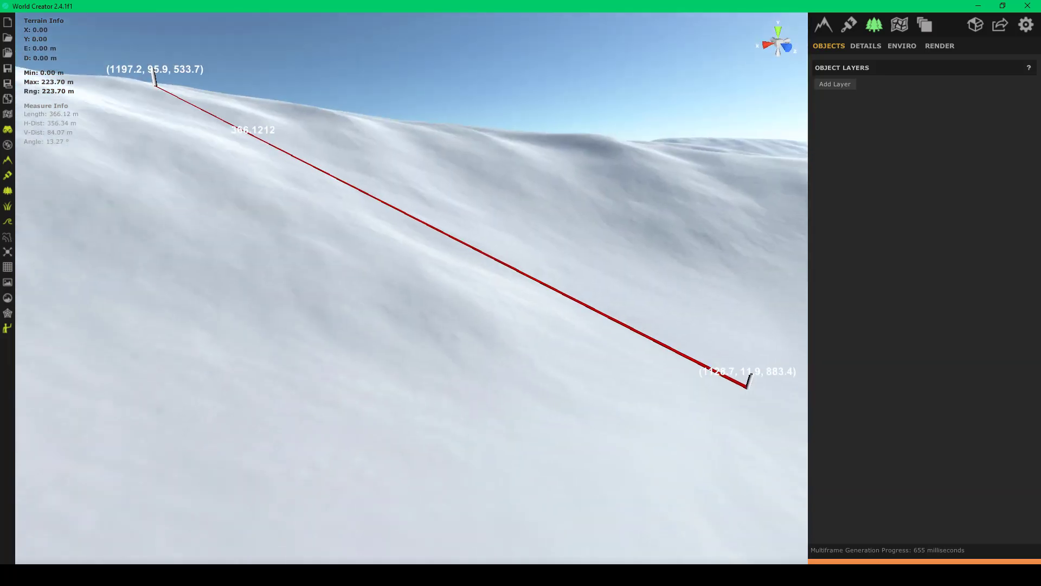
pyautogui.press('s')
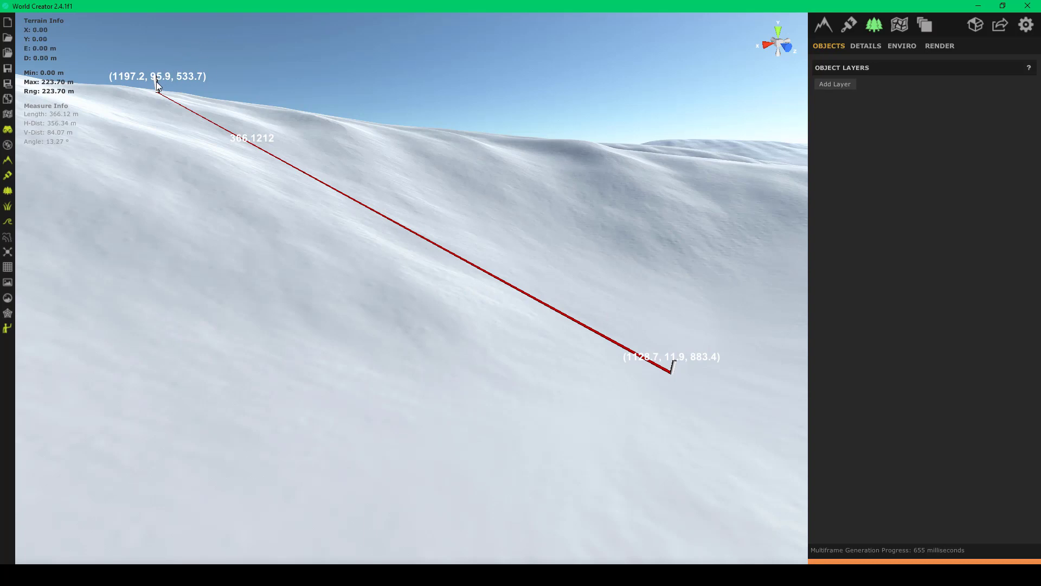
pyautogui.moveTo(470, 244); pyautogui.dragTo(154, 263, button='right')
pyautogui.moveTo(381, 222); pyautogui.dragTo(606, 226, button='right')
pyautogui.press('w')
pyautogui.press('s')
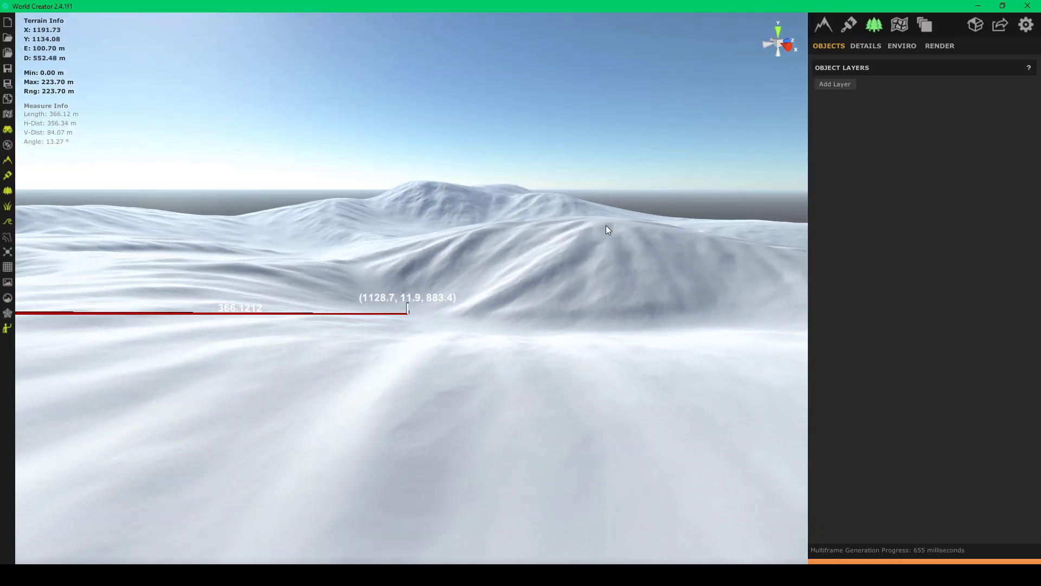
# - Clear the measurement and measure the slope from the central mountain's summit down to its foot
pyautogui.press('Escape')
pyautogui.click(606, 224)
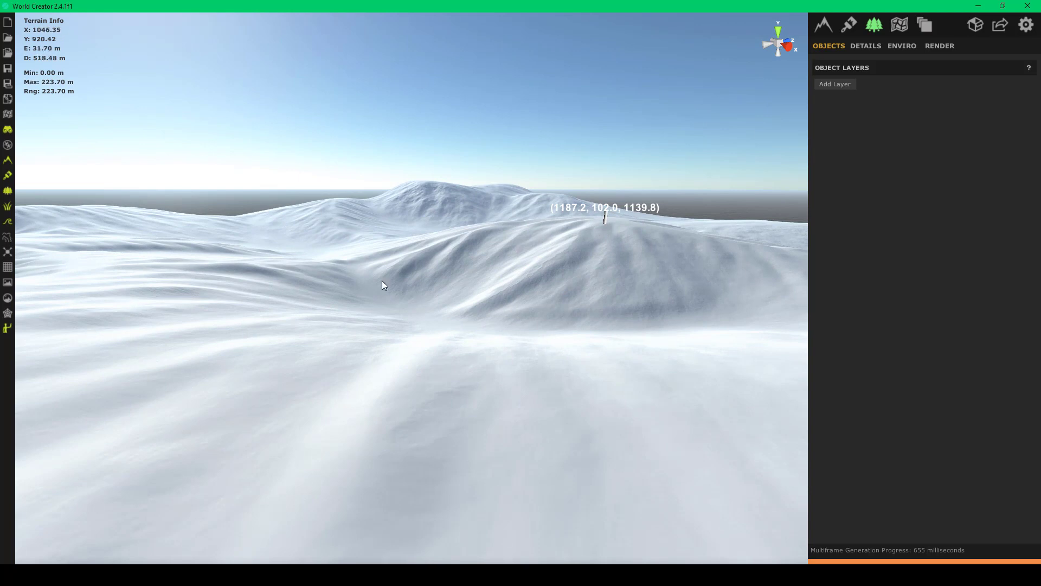
pyautogui.click(412, 309)
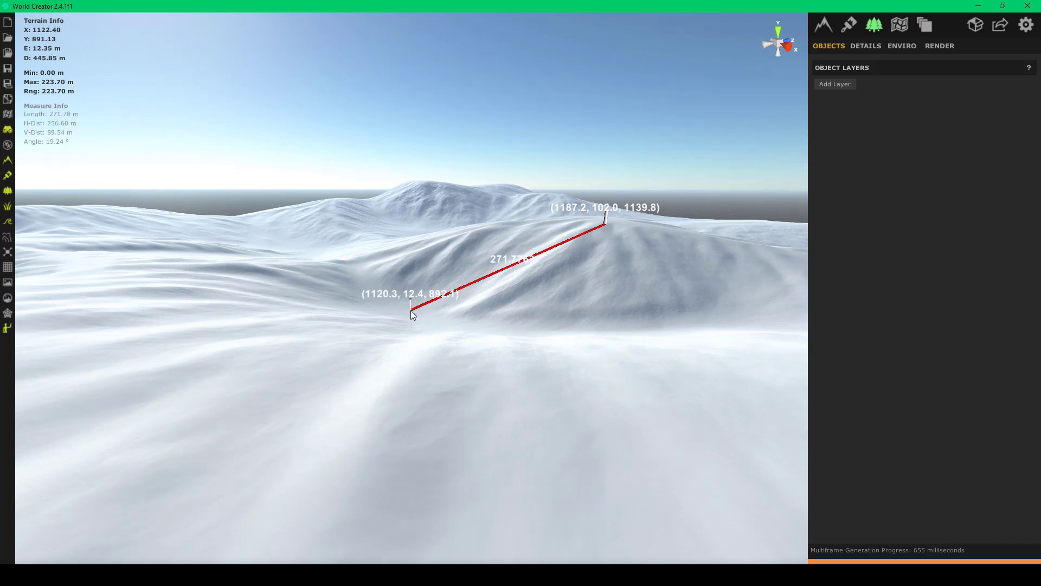
pyautogui.moveTo(412, 311); pyautogui.dragTo(431, 299, button='right')
pyautogui.scroll(3, 432, 299)
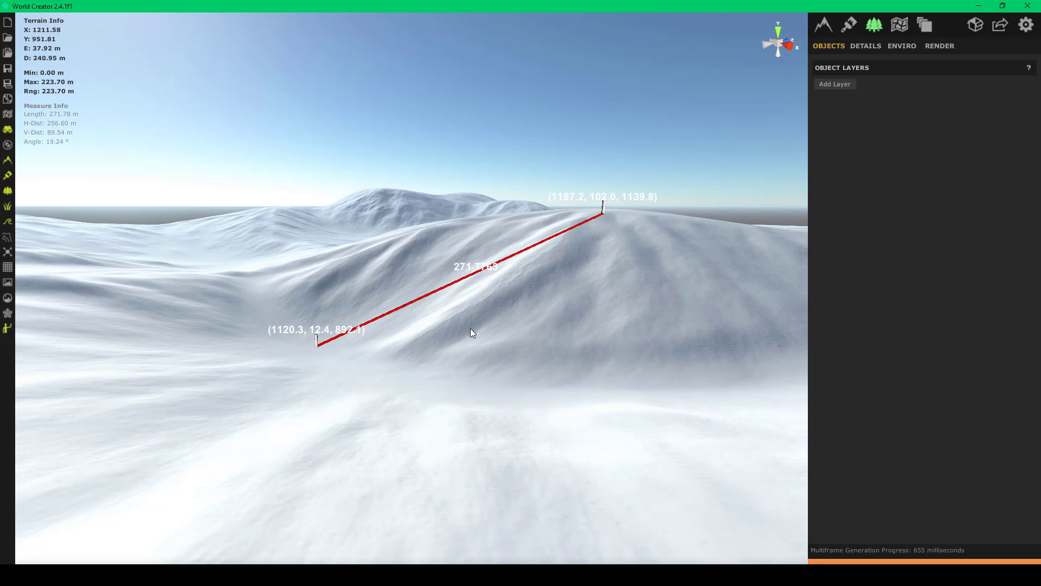
# - Measure the slope from the peak near the terrain's edge down to the valley floor beyond the central mountain
pyautogui.moveTo(470, 328); pyautogui.dragTo(299, 320, button='right')
pyautogui.press('w')
pyautogui.moveTo(387, 292)
pyautogui.mouseDown(button='right')
pyautogui.moveTo(410, 302)
pyautogui.moveTo(438, 292)
pyautogui.moveTo(404, 327)
pyautogui.moveTo(505, 357)
pyautogui.mouseUp(button='right')
pyautogui.click(399, 285)
pyautogui.press('s')
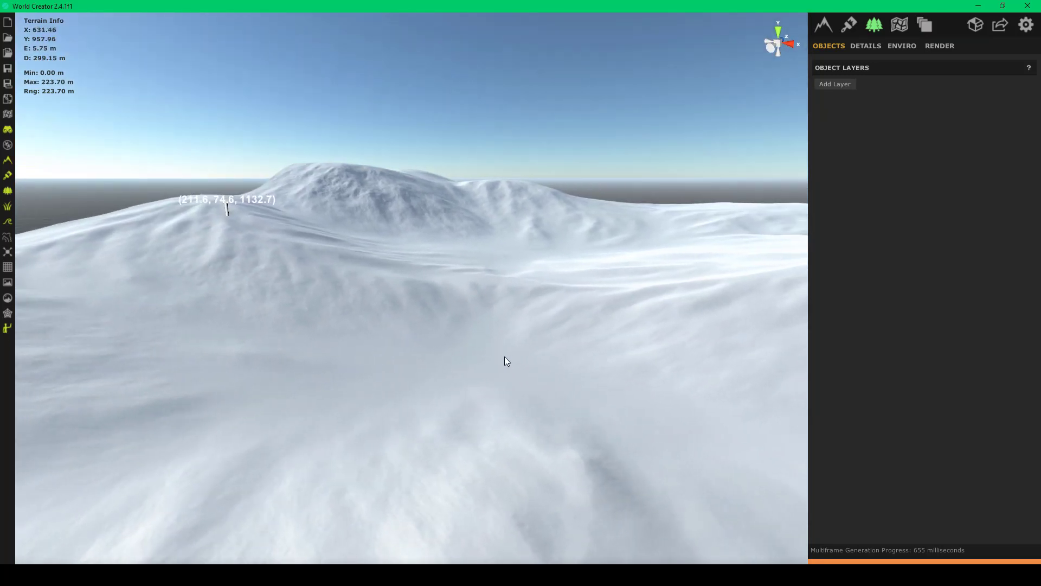
pyautogui.click(484, 373)
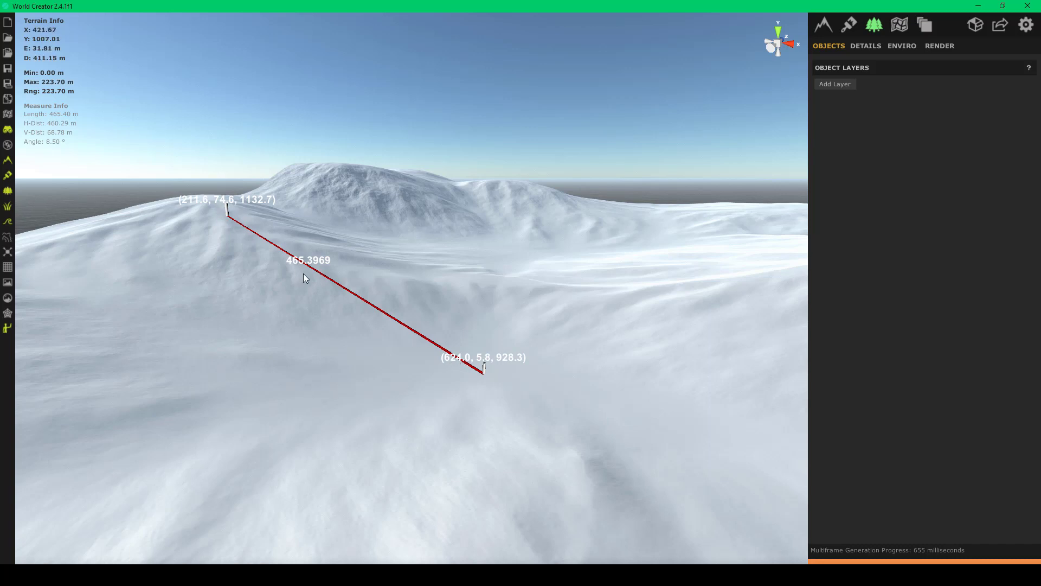
# - Inspect the latest measured line and the neighbouring mountains from the opposite side and close to the ground
pyautogui.scroll(3, 305, 274)
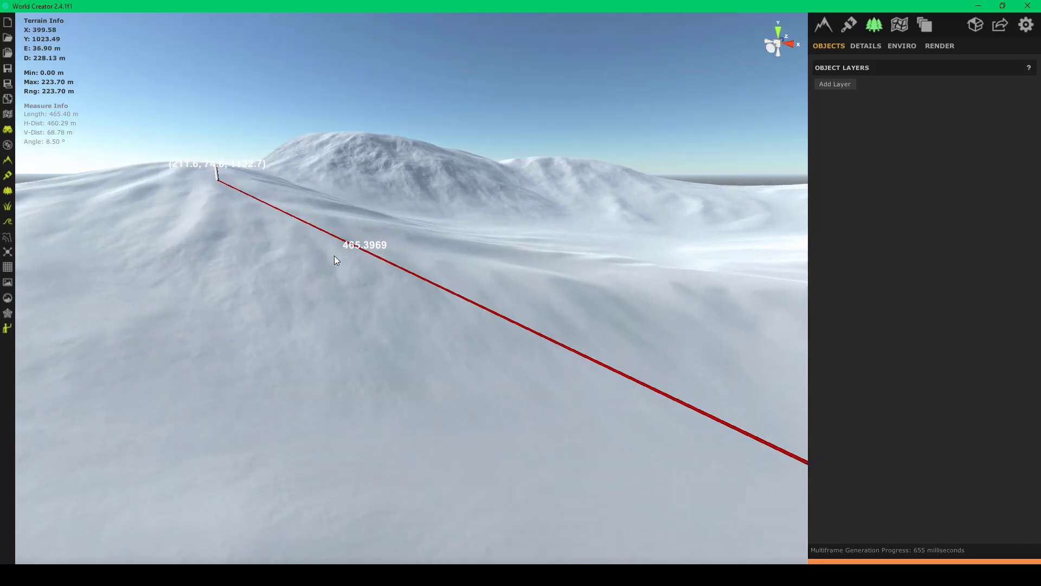
pyautogui.moveTo(341, 259)
pyautogui.mouseDown(button='right')
pyautogui.moveTo(536, 274)
pyautogui.moveTo(507, 284)
pyautogui.moveTo(197, 278)
pyautogui.moveTo(225, 268)
pyautogui.moveTo(529, 281)
pyautogui.moveTo(653, 272)
pyautogui.mouseUp(button='right')
pyautogui.scroll(-5, 530, 281)
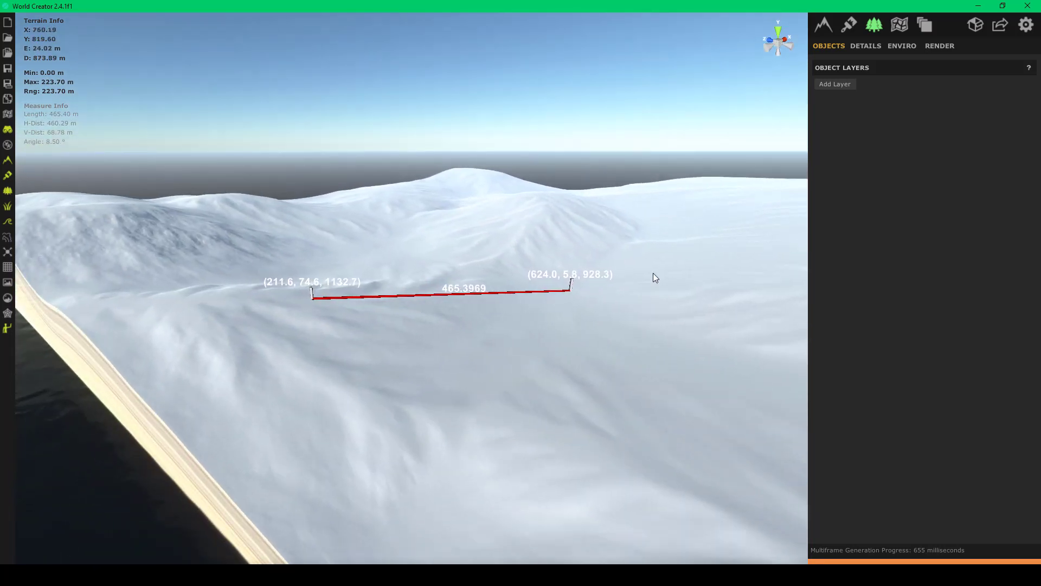
pyautogui.moveTo(478, 271); pyautogui.dragTo(575, 258, button='right')
pyautogui.moveTo(575, 258); pyautogui.dragTo(555, 258, button='middle')
pyautogui.moveTo(555, 258); pyautogui.dragTo(344, 256, button='right')
pyautogui.scroll(5, 560, 246)
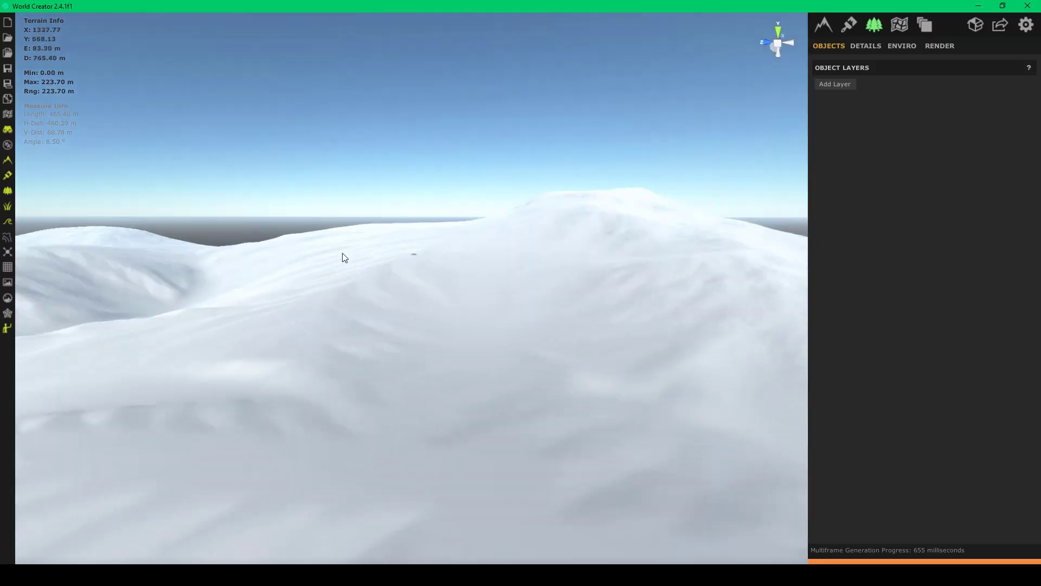
# - Inspect the ridge along the terrain's ocean edge and view the central mountain and measured line from above
pyautogui.moveTo(476, 217); pyautogui.dragTo(255, 294, button='right')
pyautogui.press('d')
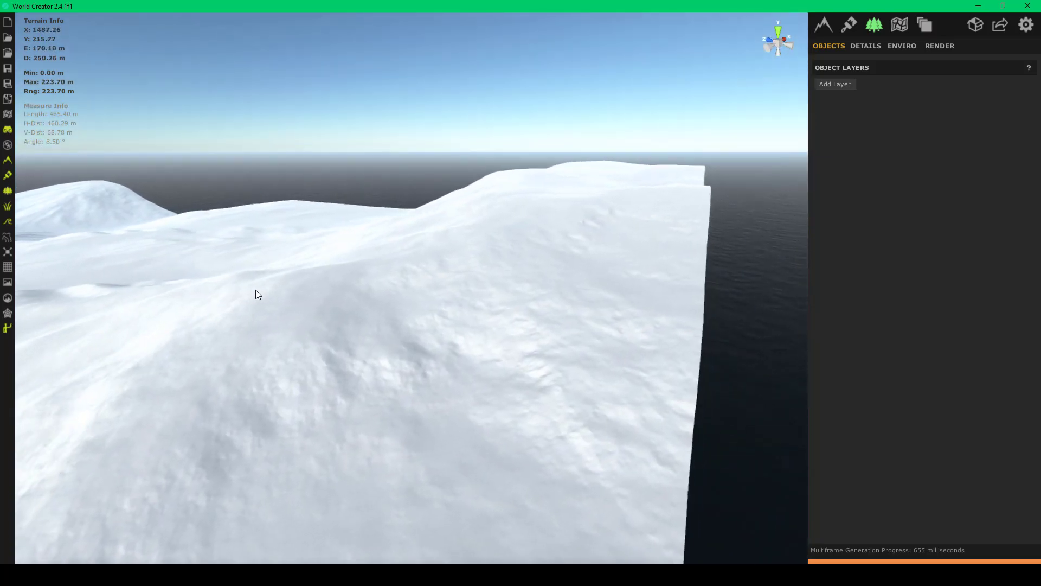
pyautogui.moveTo(334, 315); pyautogui.dragTo(270, 223, button='right')
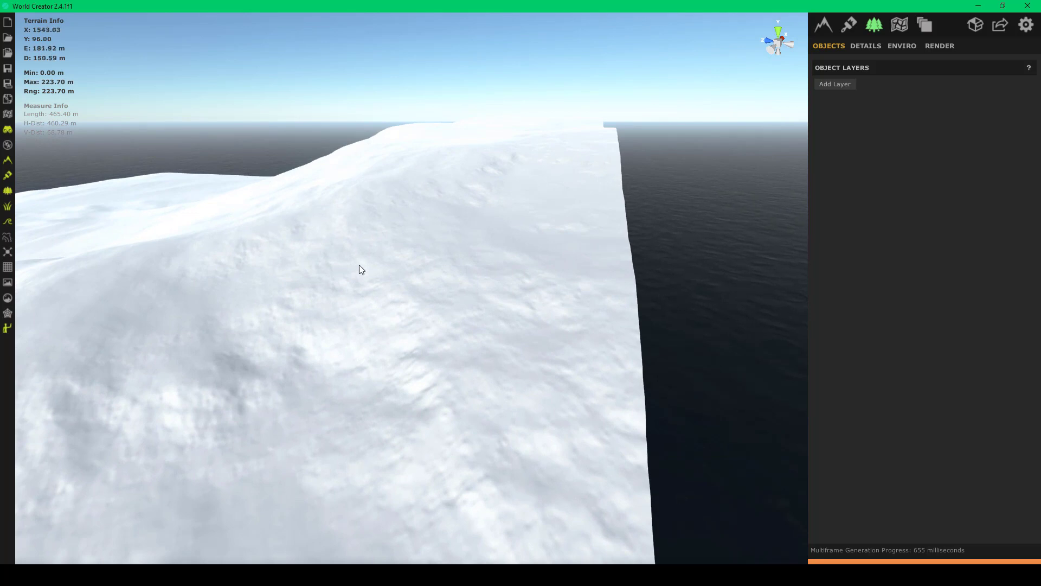
pyautogui.moveTo(359, 265); pyautogui.dragTo(213, 163, button='right')
pyautogui.press('s')
pyautogui.press('w')
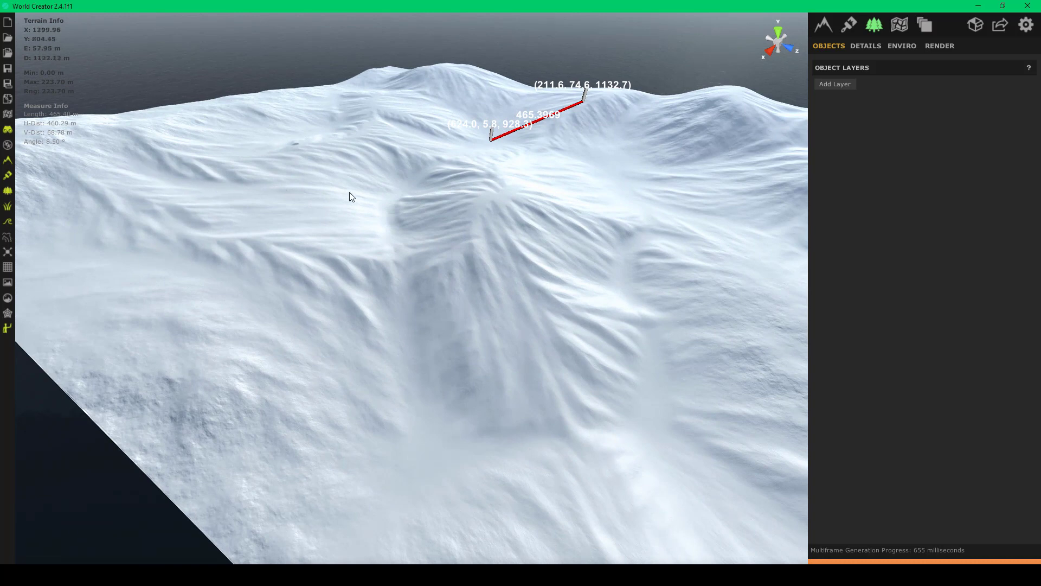
pyautogui.moveTo(420, 183); pyautogui.dragTo(414, 251, button='right')
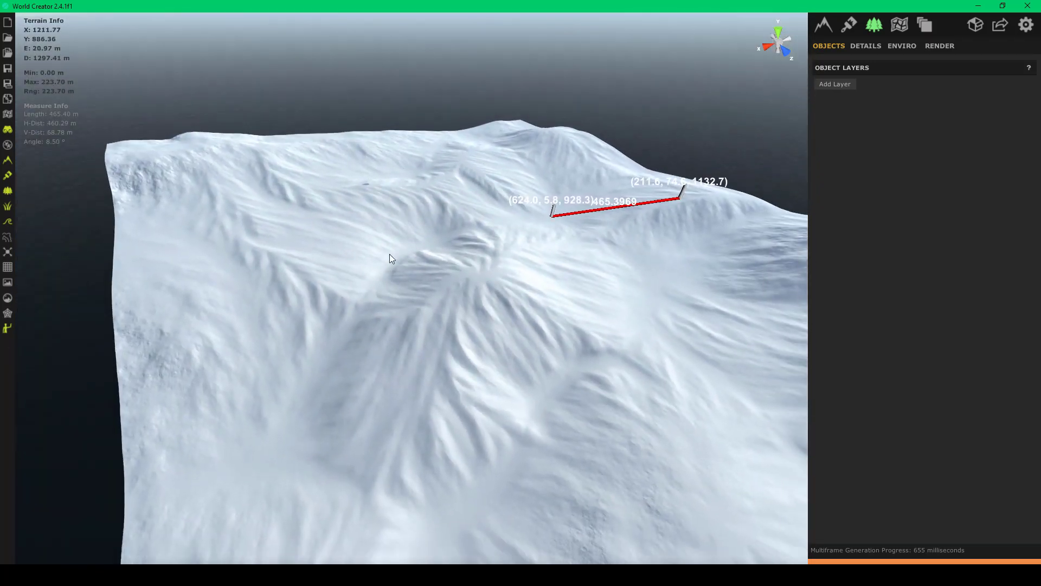
pyautogui.moveTo(357, 307); pyautogui.dragTo(509, 399, button='right')
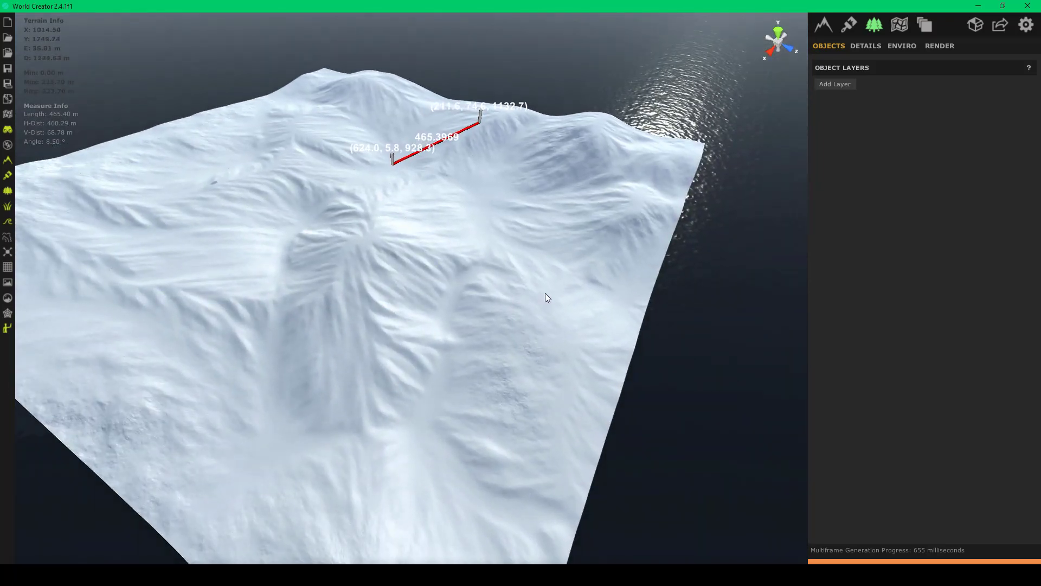
pyautogui.moveTo(545, 297); pyautogui.dragTo(76, 304, button='right')
pyautogui.moveTo(586, 242); pyautogui.dragTo(240, 239, button='right')
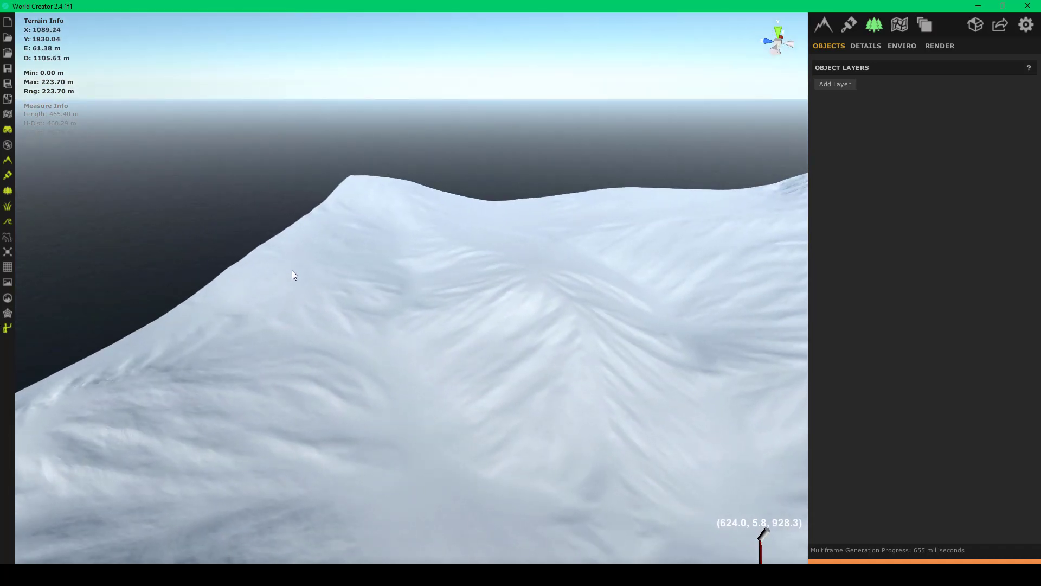
# - Examine the terrain's low corner above the ocean and the measured line from several sides
pyautogui.press('w')
pyautogui.moveTo(292, 270); pyautogui.dragTo(284, 279, button='right')
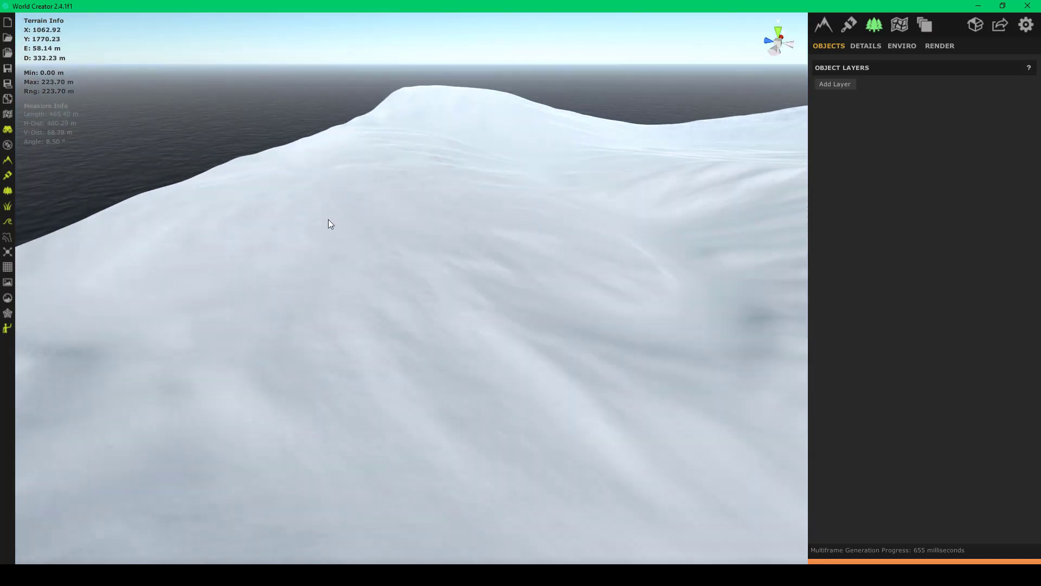
pyautogui.moveTo(331, 224); pyautogui.dragTo(243, 232, button='right')
pyautogui.press('s')
pyautogui.press('s')
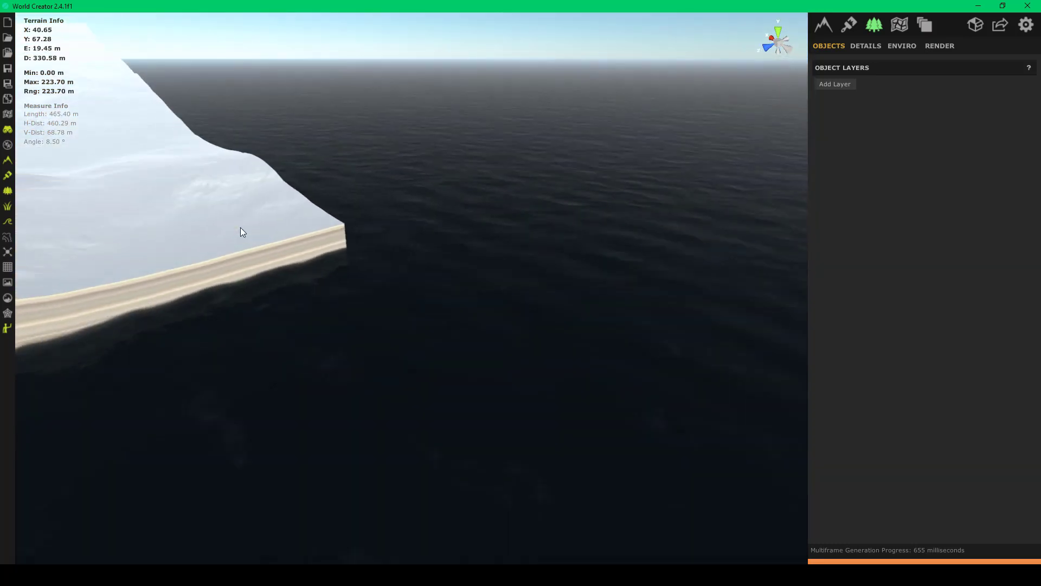
pyautogui.press('s')
pyautogui.press('a')
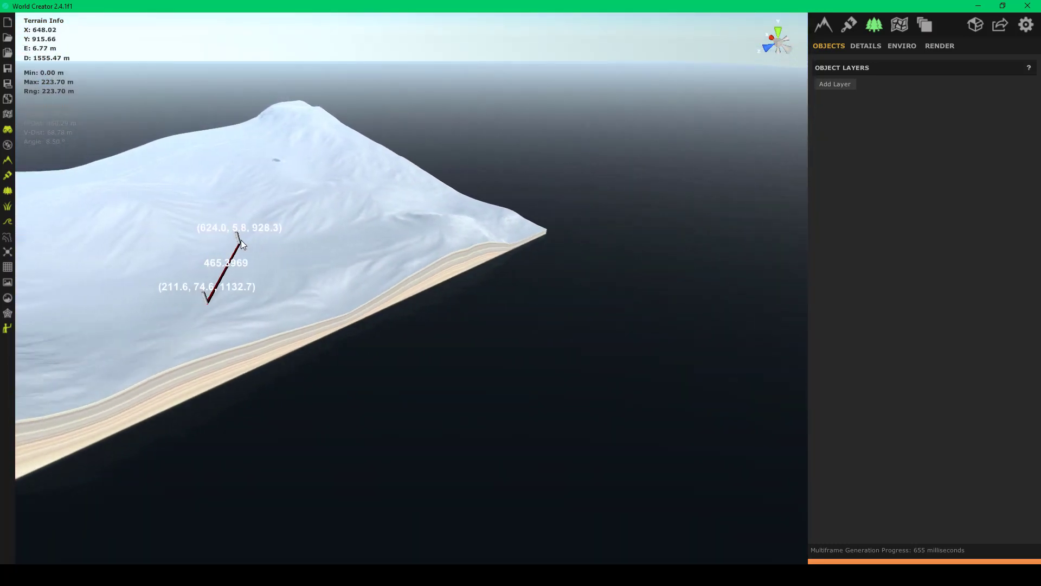
pyautogui.moveTo(250, 239); pyautogui.dragTo(150, 262, button='right')
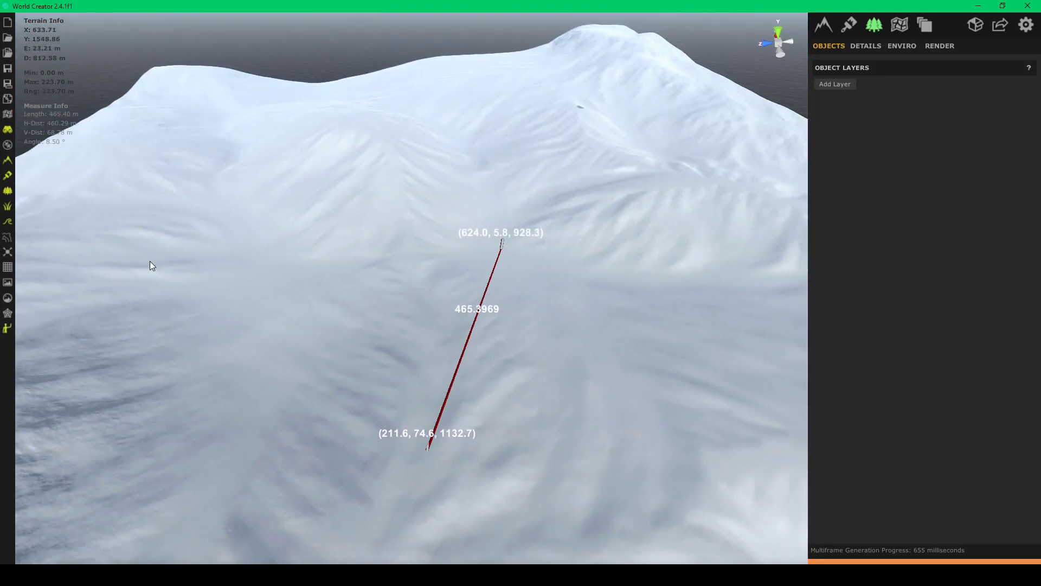
pyautogui.moveTo(150, 261); pyautogui.dragTo(233, 249, button='right')
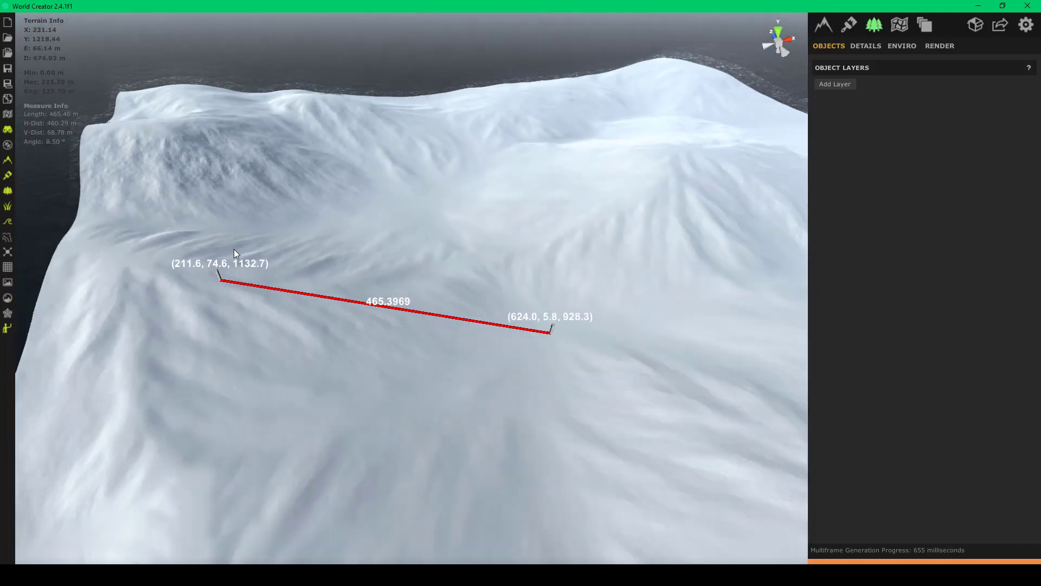
pyautogui.press('d')
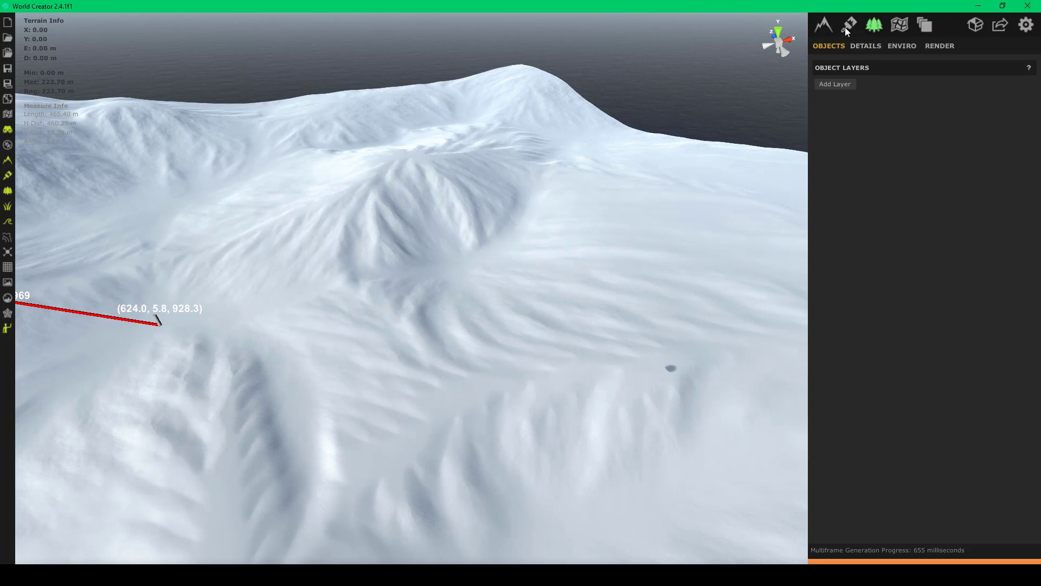
# - Bring up the Hills layer's Erosion filter settings and examine the eroded grooves around the central mountain
pyautogui.click(828, 29)
pyautogui.click(867, 46)
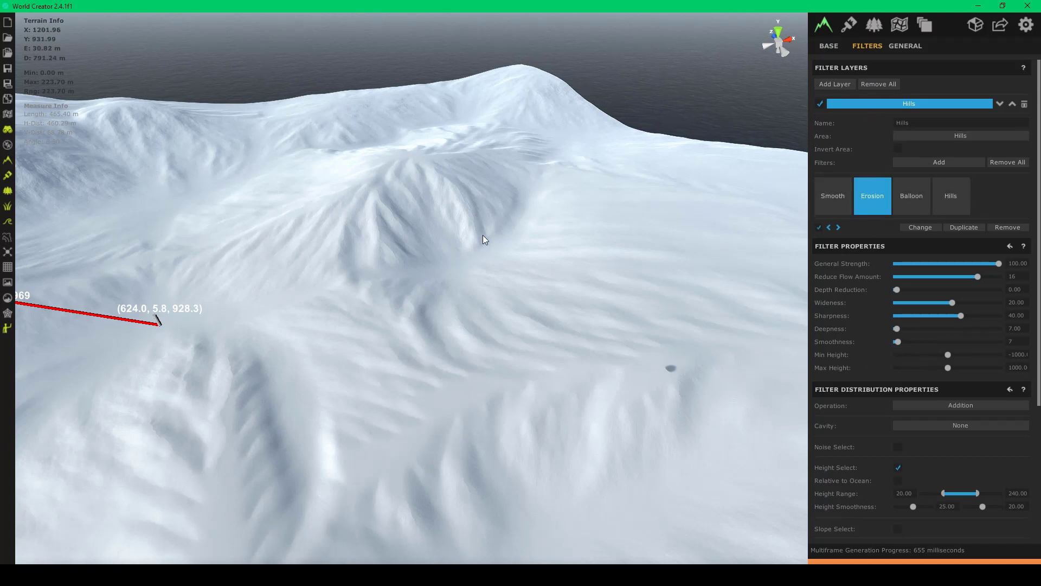
pyautogui.moveTo(482, 236); pyautogui.dragTo(464, 178, button='right')
pyautogui.press('w')
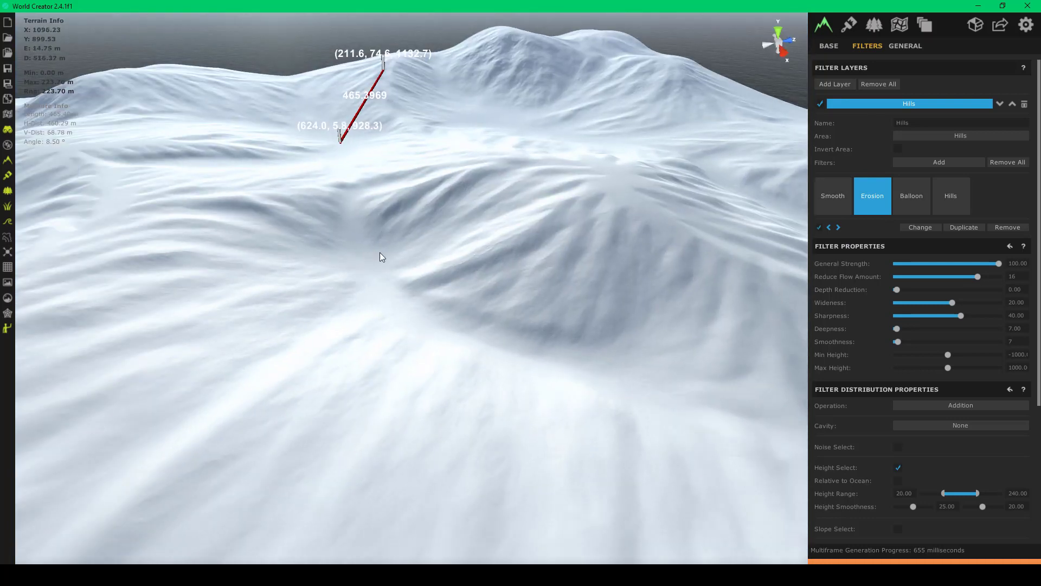
pyautogui.scroll(2, 388, 265)
pyautogui.moveTo(395, 250); pyautogui.dragTo(225, 238, button='right')
pyautogui.scroll(2, 368, 218)
pyautogui.press('s')
pyautogui.moveTo(227, 243); pyautogui.dragTo(418, 121)
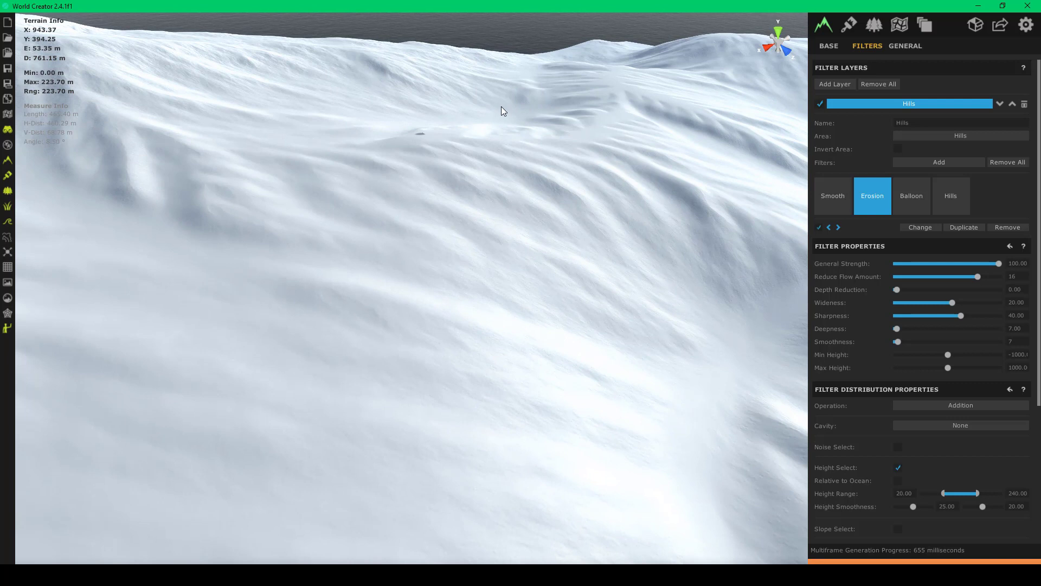
pyautogui.moveTo(470, 179); pyautogui.dragTo(595, 161)
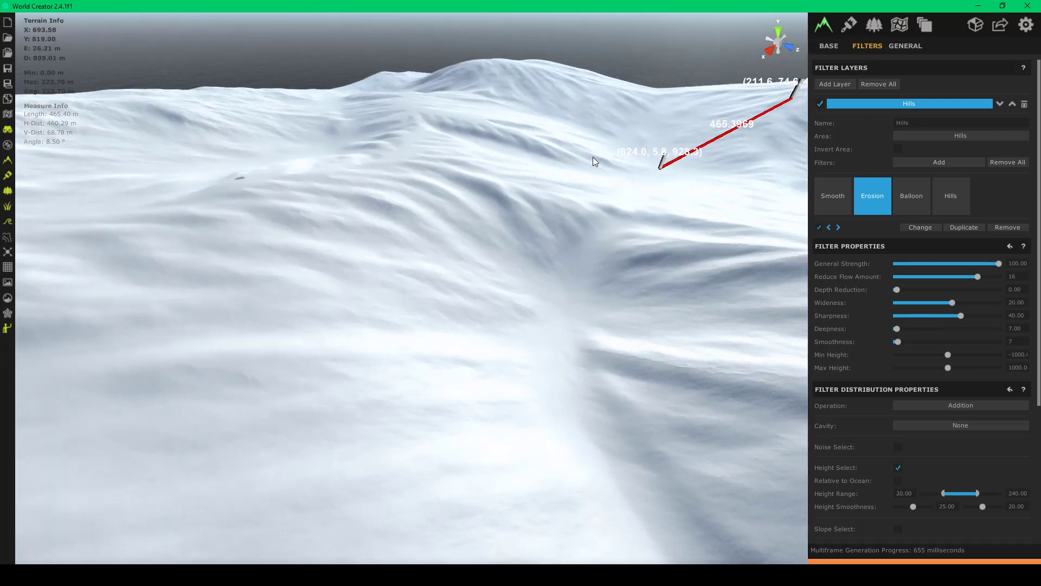
pyautogui.moveTo(765, 229); pyautogui.dragTo(722, 227)
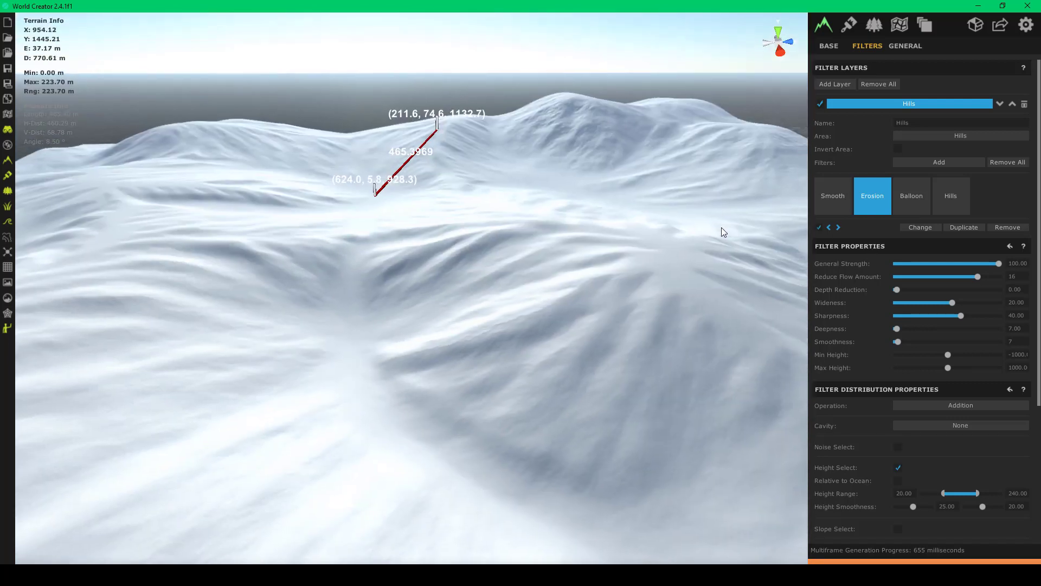
pyautogui.moveTo(530, 201); pyautogui.dragTo(749, 249)
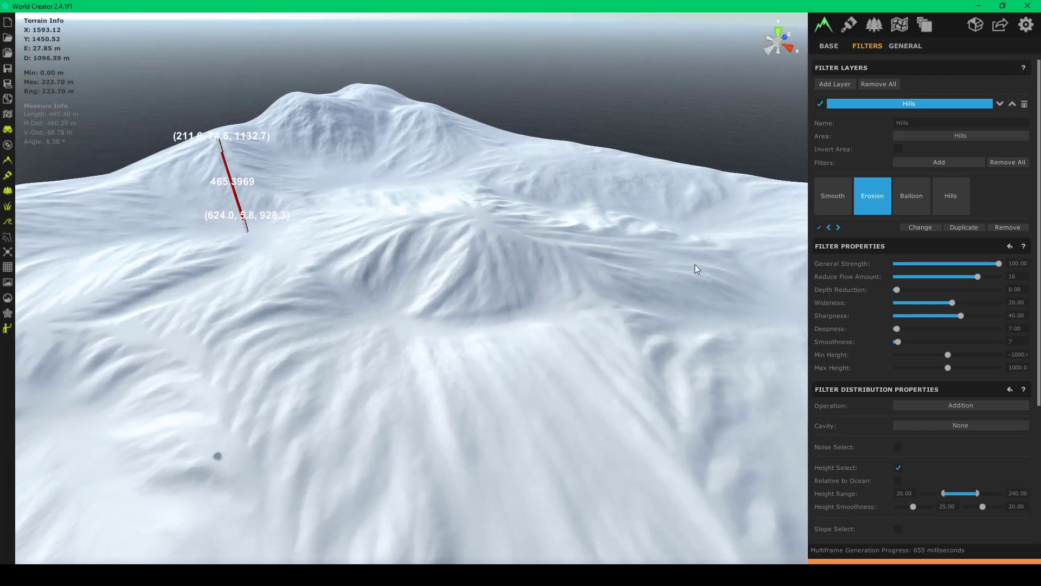
pyautogui.moveTo(615, 193); pyautogui.dragTo(487, 256)
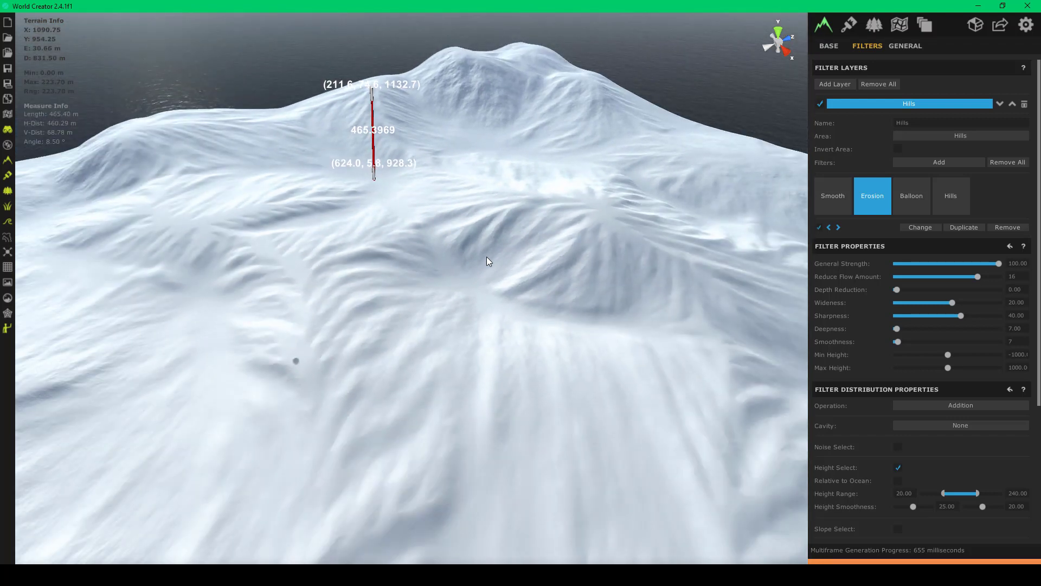
pyautogui.moveTo(486, 257); pyautogui.dragTo(535, 273)
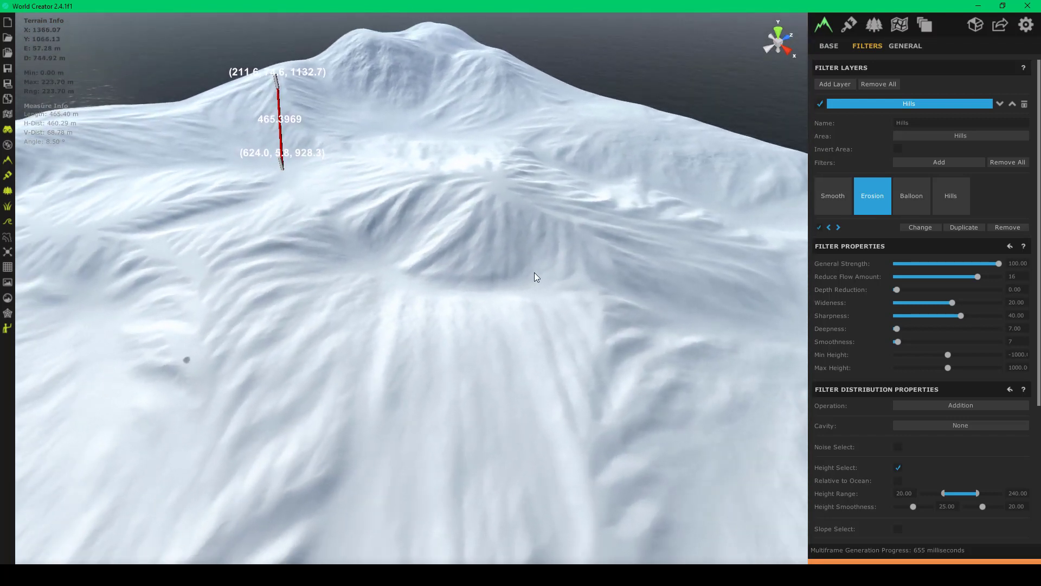
pyautogui.press('d')
pyautogui.moveTo(535, 272); pyautogui.dragTo(251, 249, button='right')
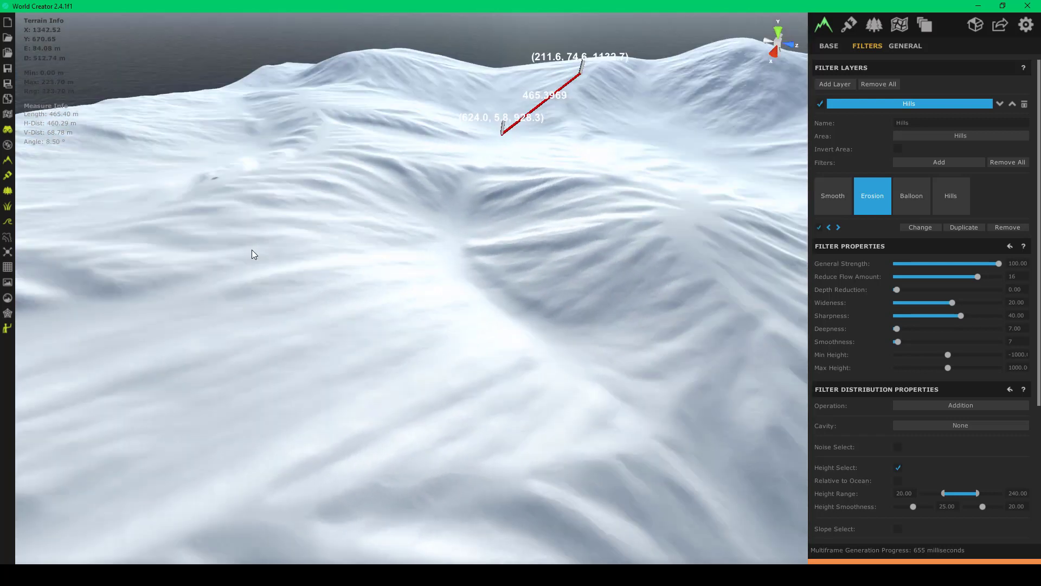
# - Add a texture layer named Hills and assign it to the Hills area
pyautogui.click(849, 25)
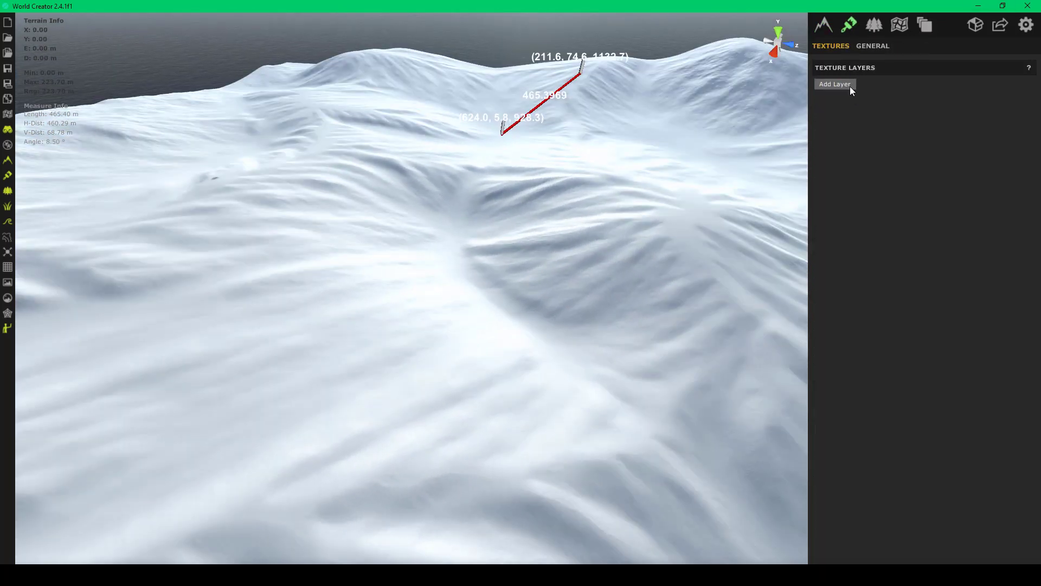
pyautogui.click(835, 84)
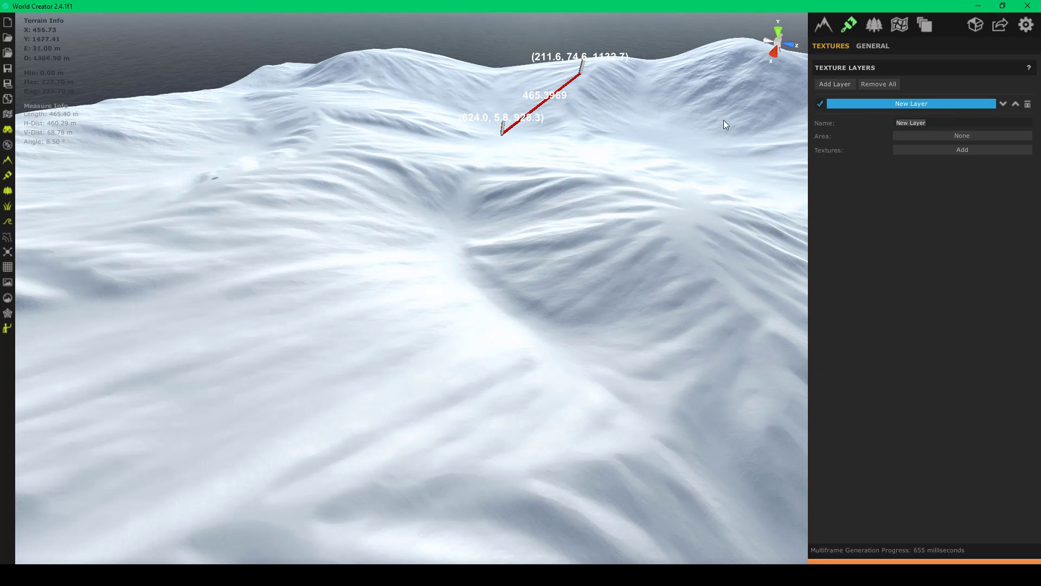
pyautogui.write('Hills')
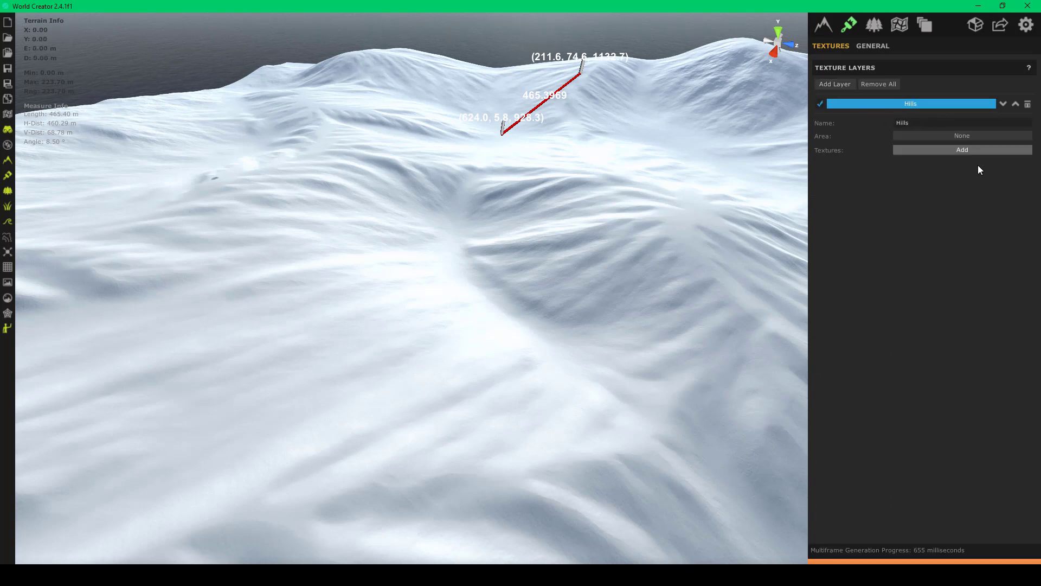
pyautogui.click(963, 135)
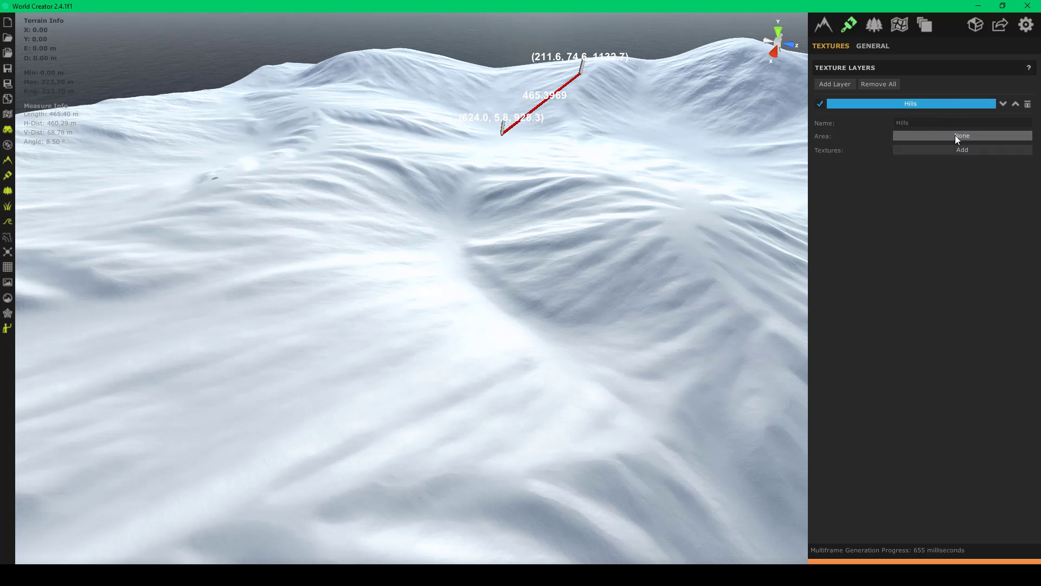
pyautogui.click(960, 136)
pyautogui.click(972, 156)
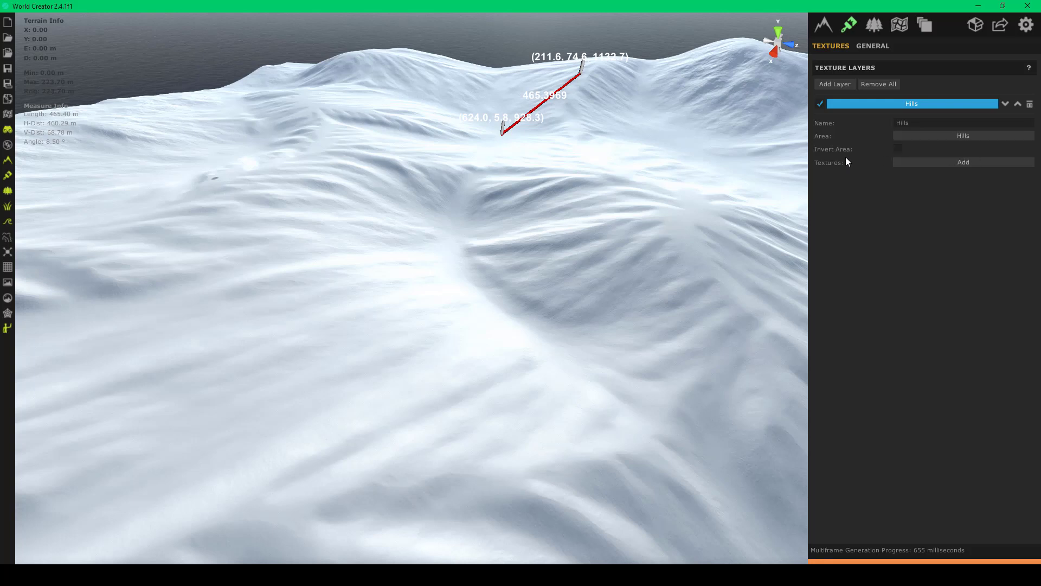
# - Select the Hills area and examine its blend-map coverage across the whole terrain
pyautogui.scroll(-10, 766, 151)
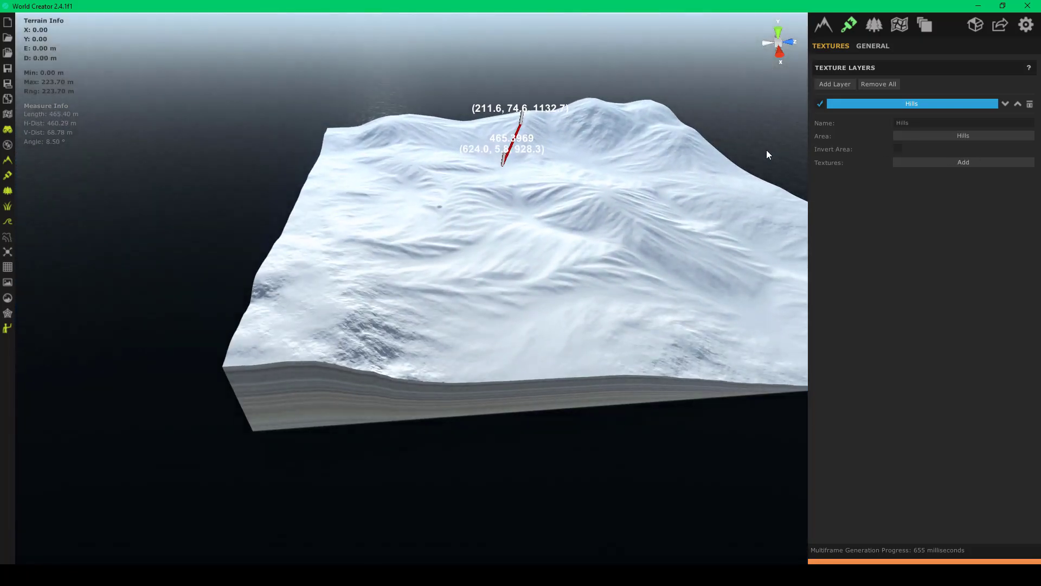
pyautogui.scroll(6, 767, 151)
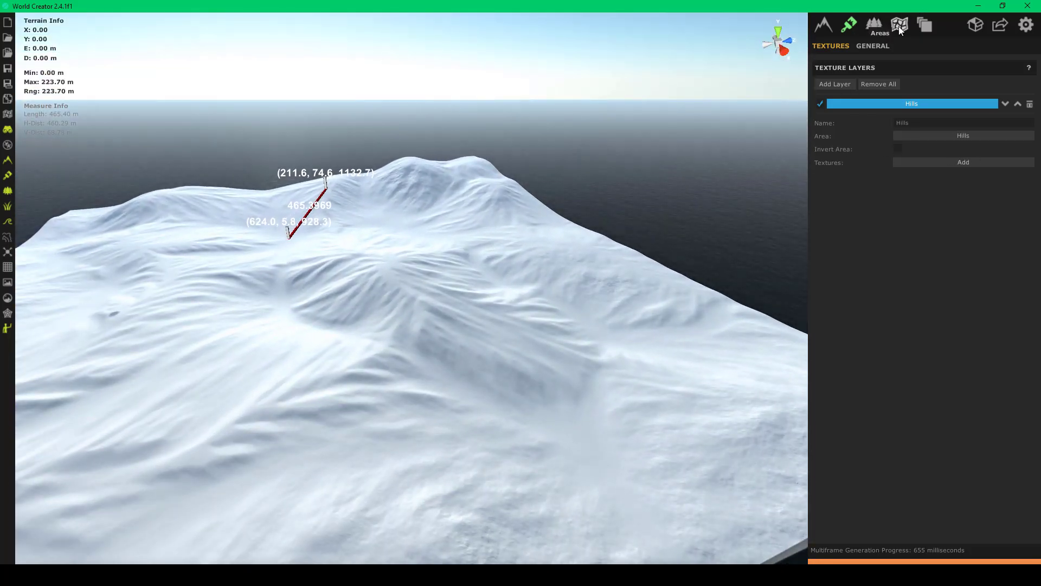
pyautogui.click(899, 26)
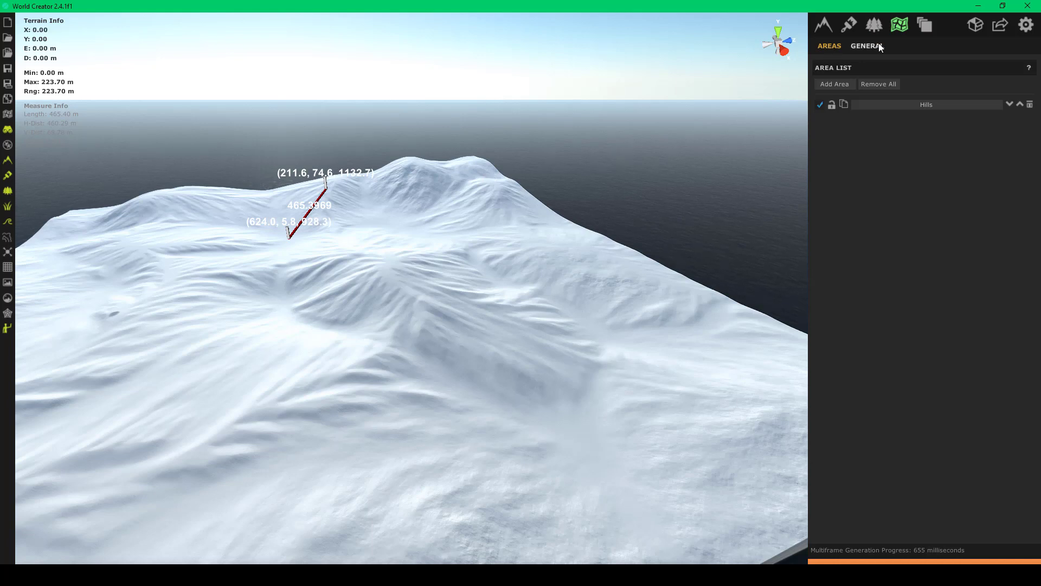
pyautogui.click(924, 104)
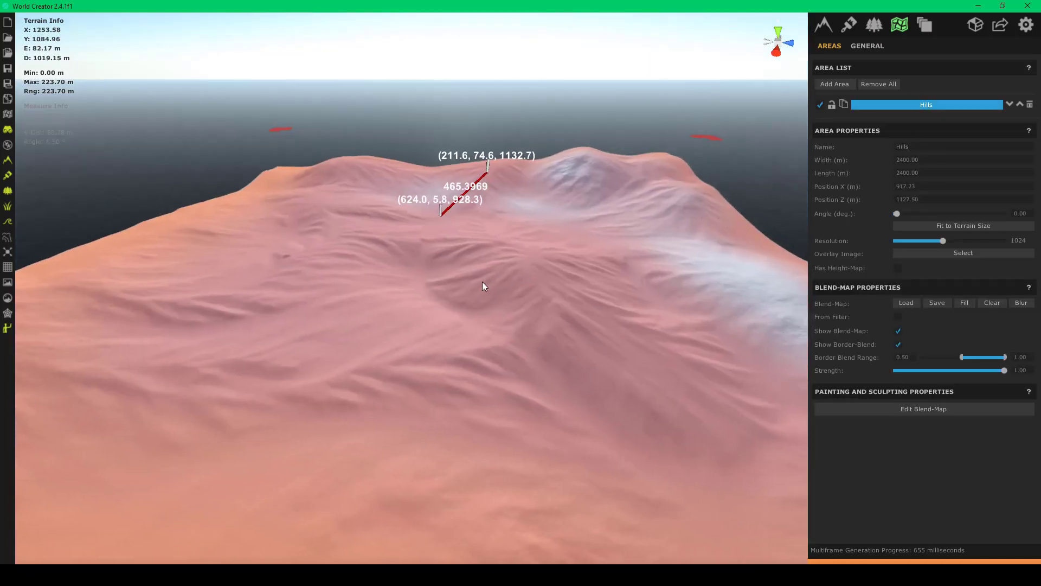
pyautogui.scroll(-5, 482, 281)
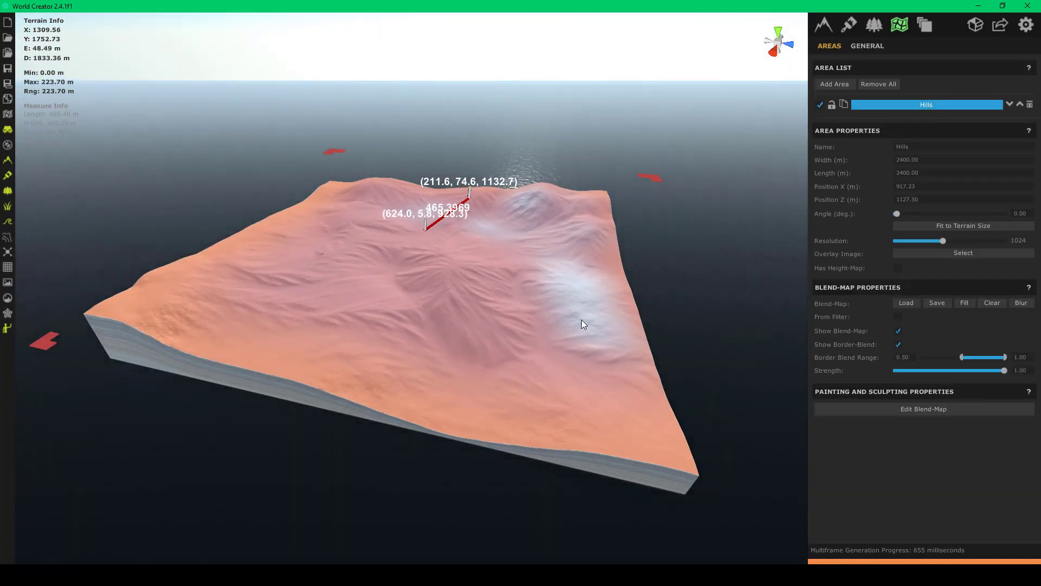
pyautogui.scroll(5, 580, 316)
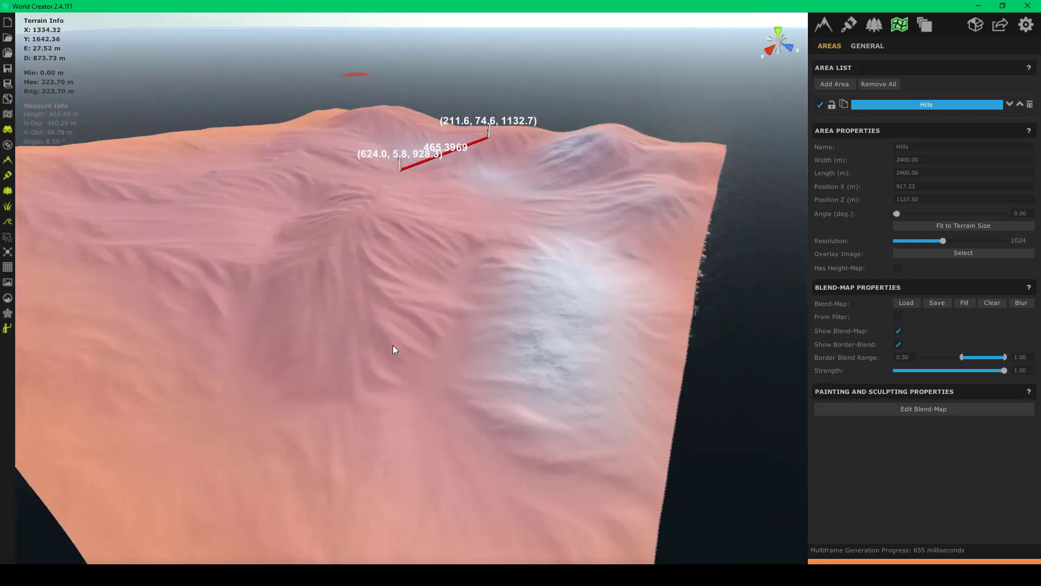
pyautogui.scroll(-5, 393, 345)
# - Start editing the Hills blend map and paint over the uncovered slope near the ocean edge, using a soft, then the hardest round brush
pyautogui.click(906, 409)
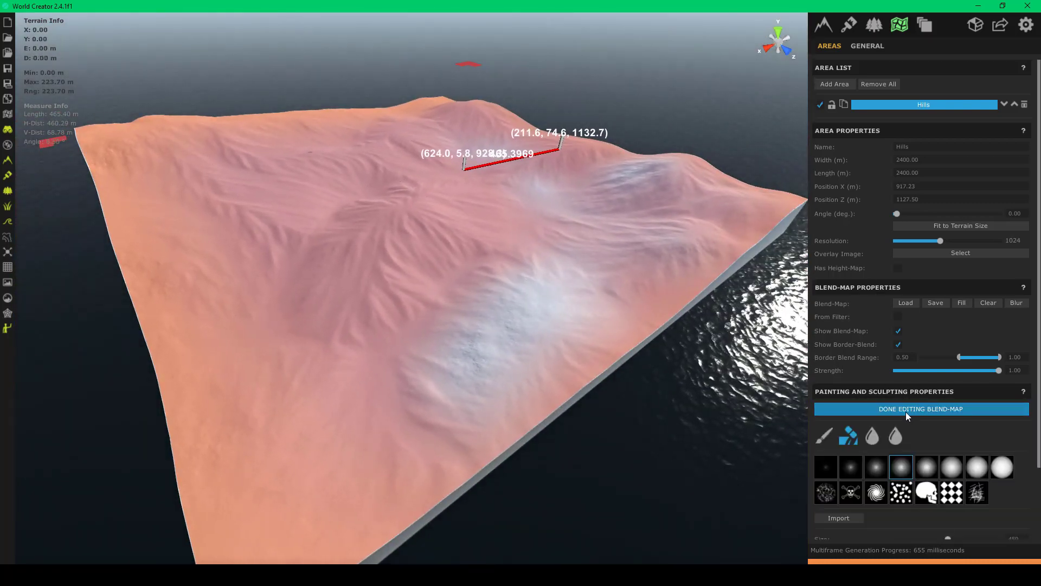
pyautogui.click(825, 439)
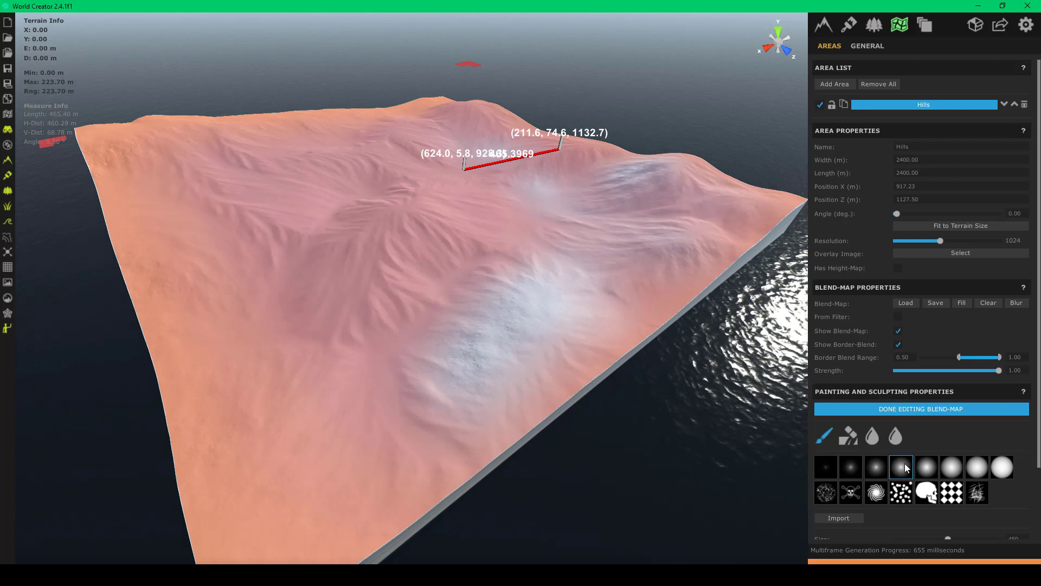
pyautogui.moveTo(594, 312)
pyautogui.mouseDown()
pyautogui.moveTo(480, 325)
pyautogui.moveTo(510, 333)
pyautogui.moveTo(575, 275)
pyautogui.moveTo(496, 309)
pyautogui.moveTo(545, 354)
pyautogui.mouseUp()
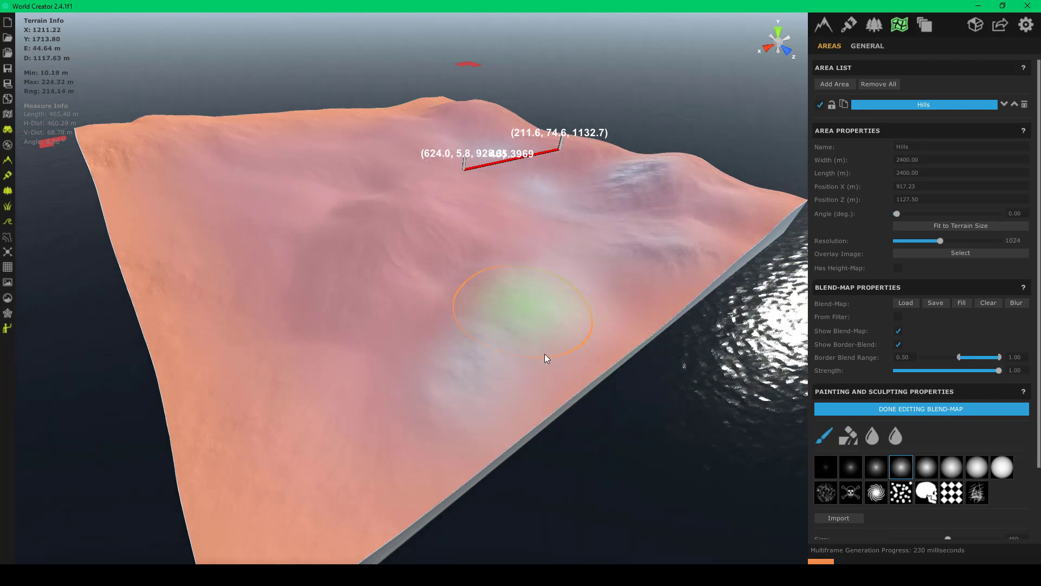
pyautogui.click(1002, 466)
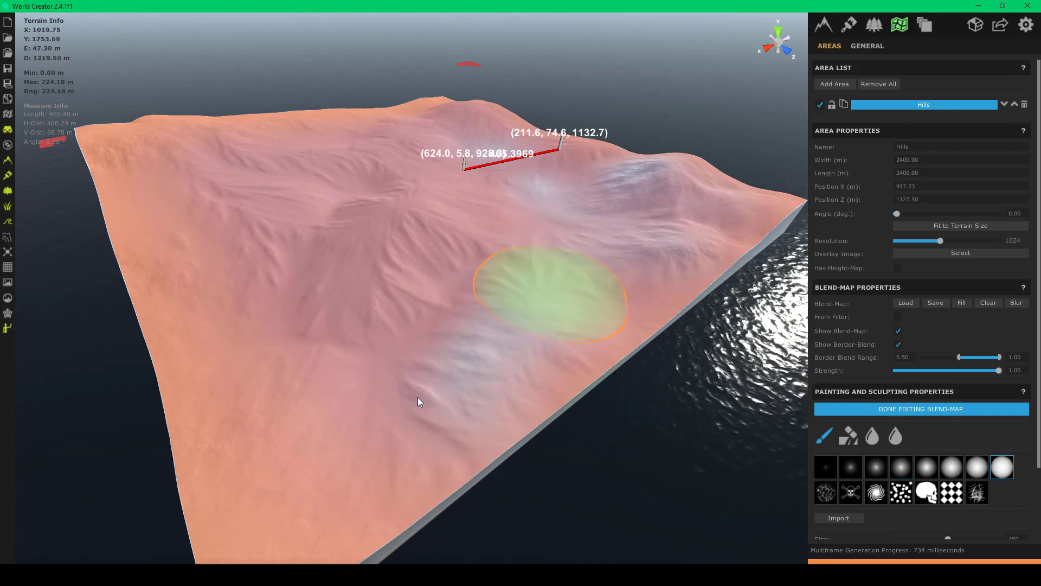
pyautogui.moveTo(418, 402)
pyautogui.mouseDown()
pyautogui.moveTo(465, 360)
pyautogui.moveTo(521, 356)
pyautogui.moveTo(472, 390)
pyautogui.moveTo(484, 373)
pyautogui.mouseUp()
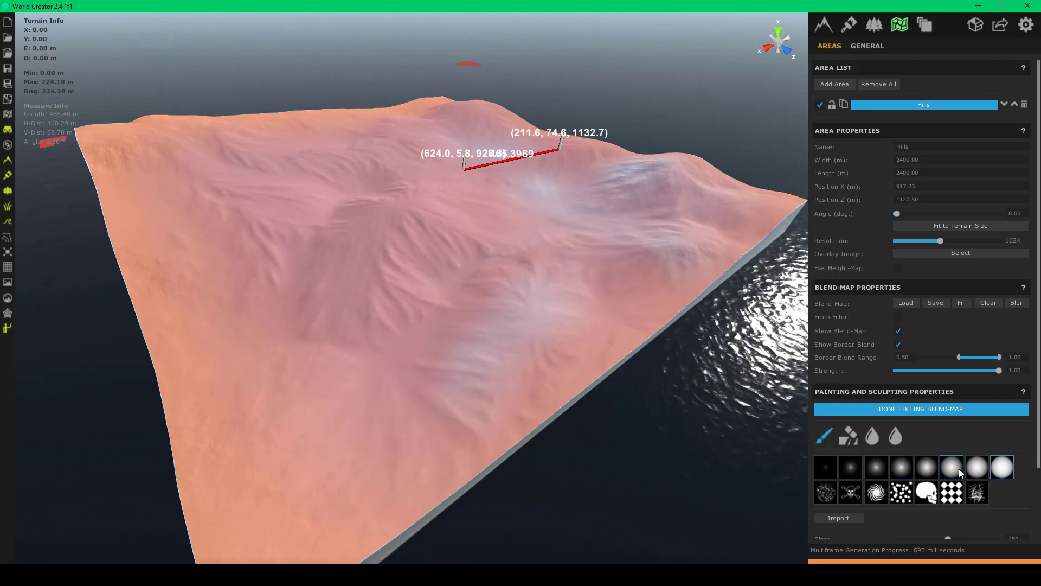
# - Raise the brush strength to 1.00 and paint the remaining uncovered patches on the near slope and the far mountain
pyautogui.scroll(-3, 858, 390)
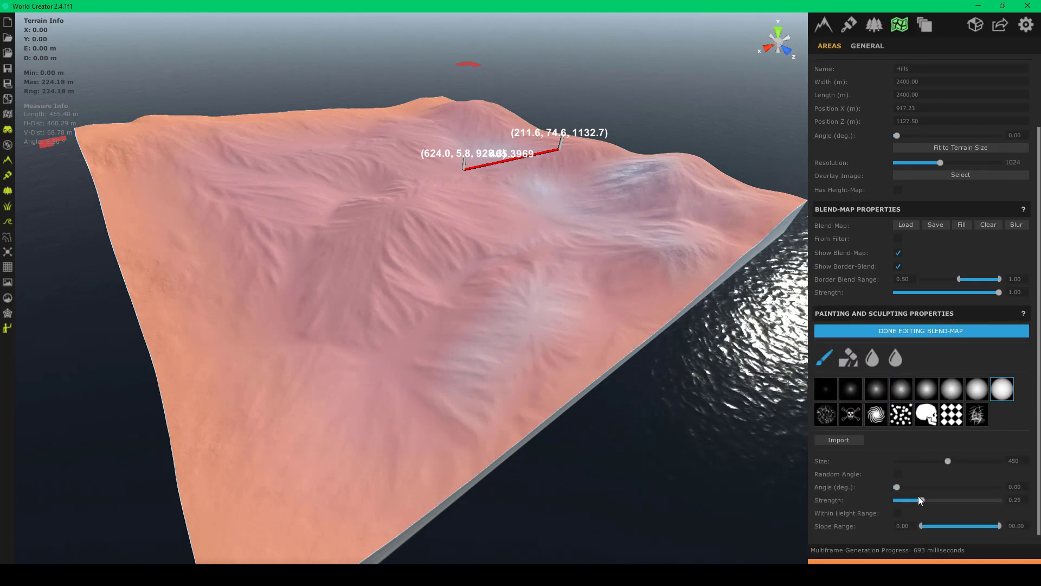
pyautogui.moveTo(919, 496); pyautogui.dragTo(1019, 507)
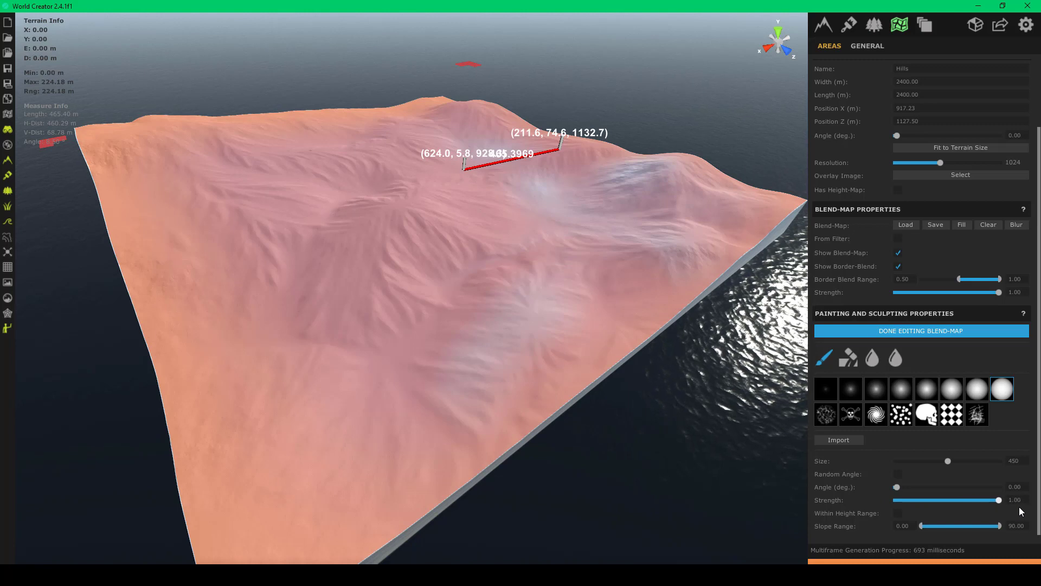
pyautogui.moveTo(581, 312)
pyautogui.mouseDown()
pyautogui.moveTo(378, 405)
pyautogui.moveTo(415, 366)
pyautogui.mouseUp()
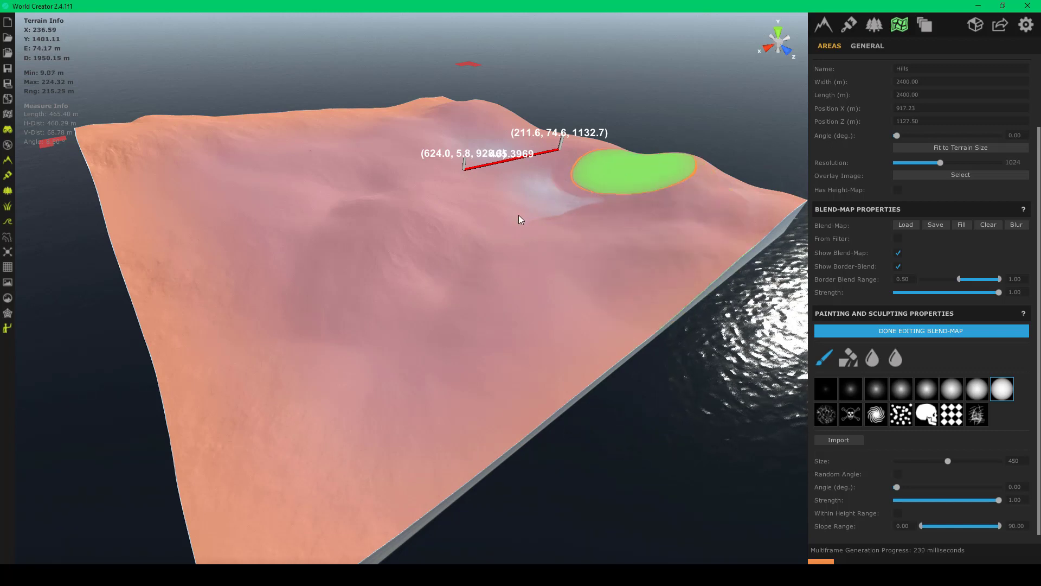
pyautogui.moveTo(478, 156)
pyautogui.mouseDown()
pyautogui.moveTo(399, 135)
pyautogui.moveTo(630, 167)
pyautogui.moveTo(763, 202)
pyautogui.moveTo(640, 214)
pyautogui.moveTo(394, 292)
pyautogui.moveTo(458, 240)
pyautogui.moveTo(307, 346)
pyautogui.moveTo(357, 389)
pyautogui.moveTo(298, 202)
pyautogui.moveTo(385, 201)
pyautogui.mouseUp()
pyautogui.moveTo(385, 201)
pyautogui.mouseDown(button='right')
pyautogui.moveTo(500, 234)
pyautogui.moveTo(436, 191)
pyautogui.moveTo(552, 190)
pyautogui.moveTo(535, 204)
pyautogui.moveTo(632, 236)
pyautogui.moveTo(298, 210)
pyautogui.moveTo(389, 210)
pyautogui.moveTo(248, 312)
pyautogui.mouseUp(button='right')
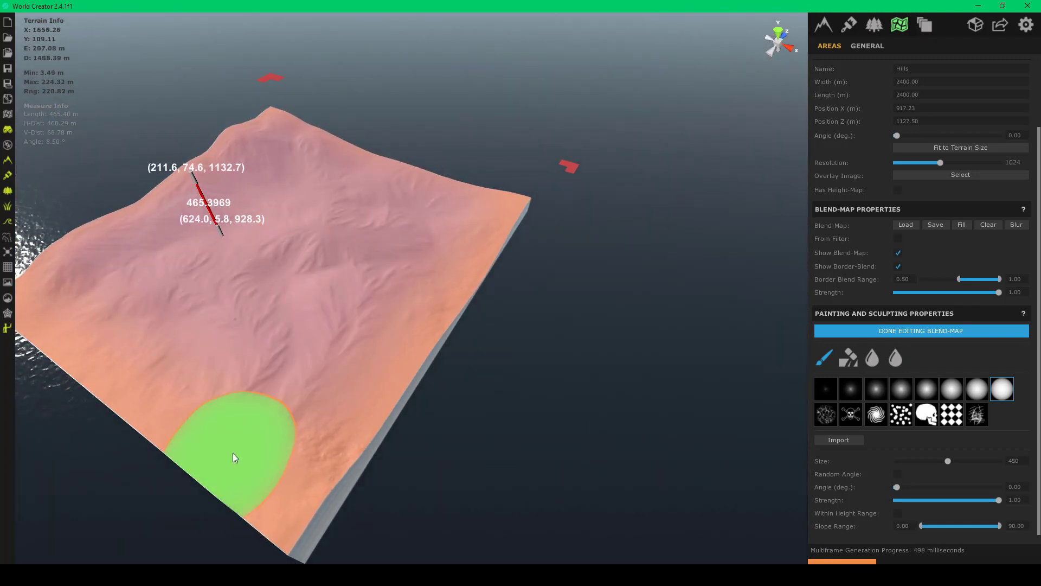
# - Choose a softer round brush, check the blend-map coverage, and finish editing the Hills blend map
pyautogui.click(877, 395)
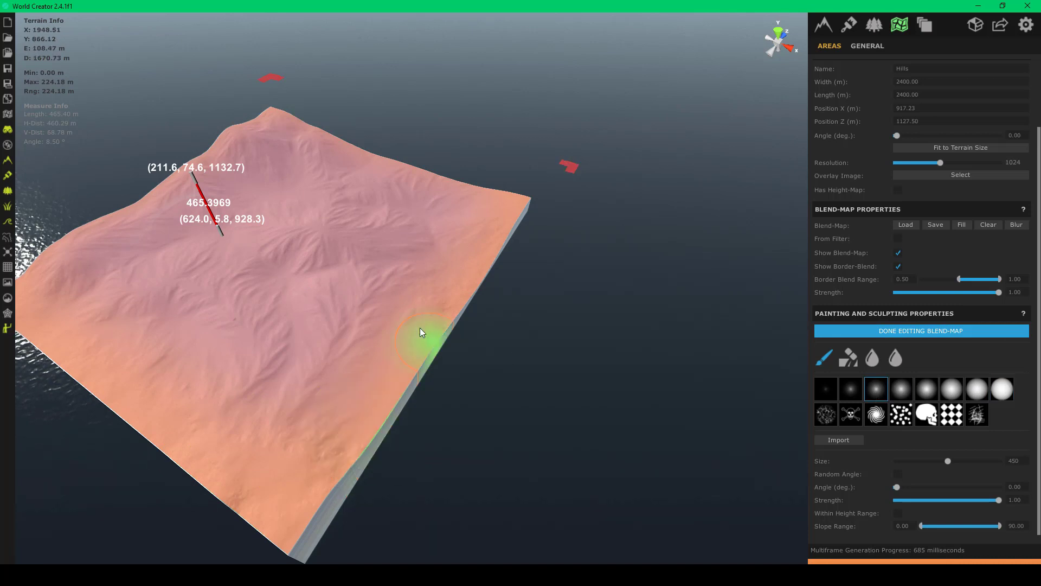
pyautogui.moveTo(106, 336); pyautogui.dragTo(119, 320, button='right')
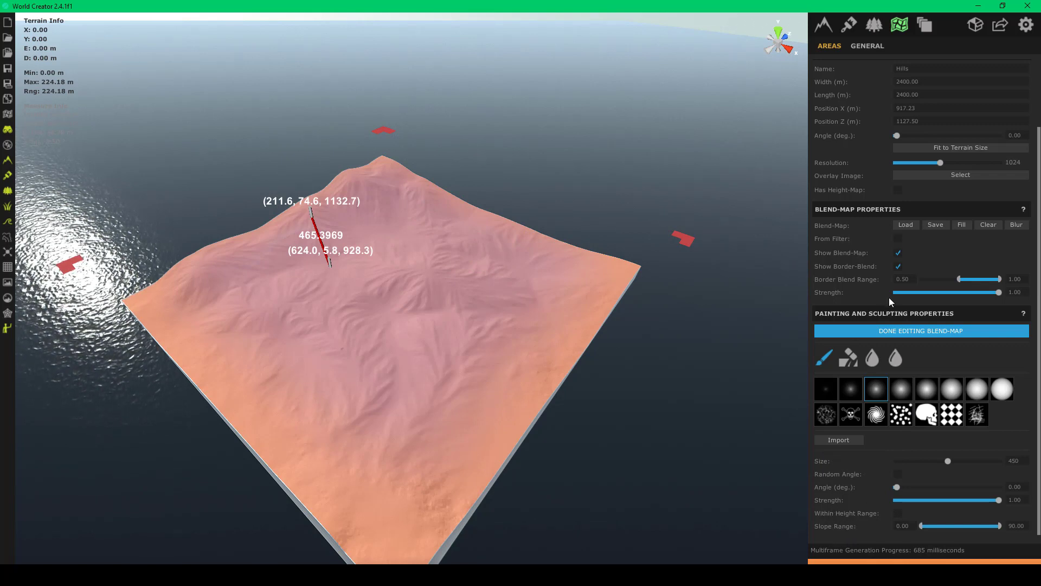
pyautogui.click(890, 331)
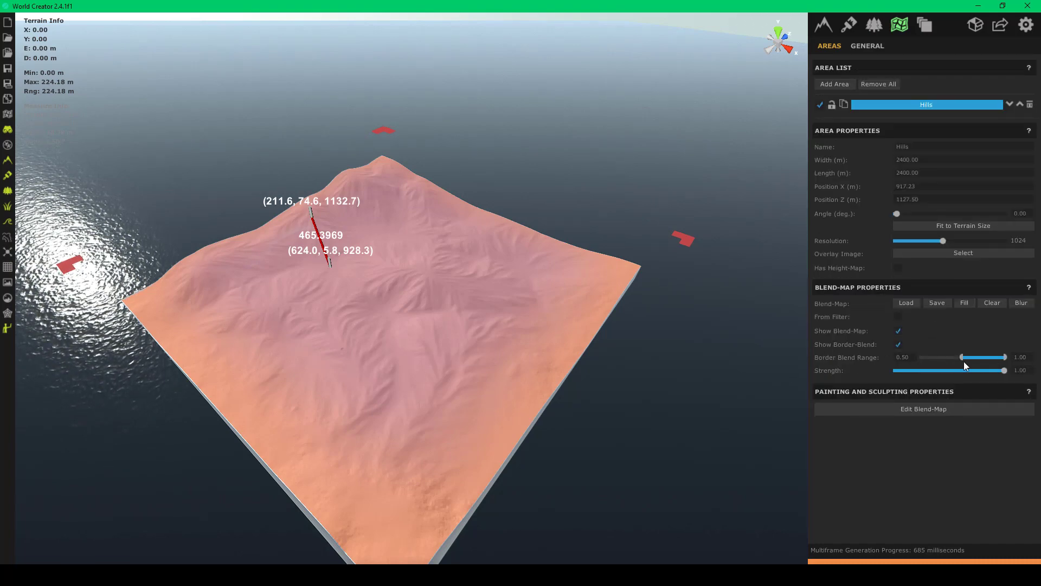
# - Lower the upper limit of the Hills area's Border Blend Range to 0.89 and inspect the blended terrain edges
pyautogui.scroll(5, 703, 276)
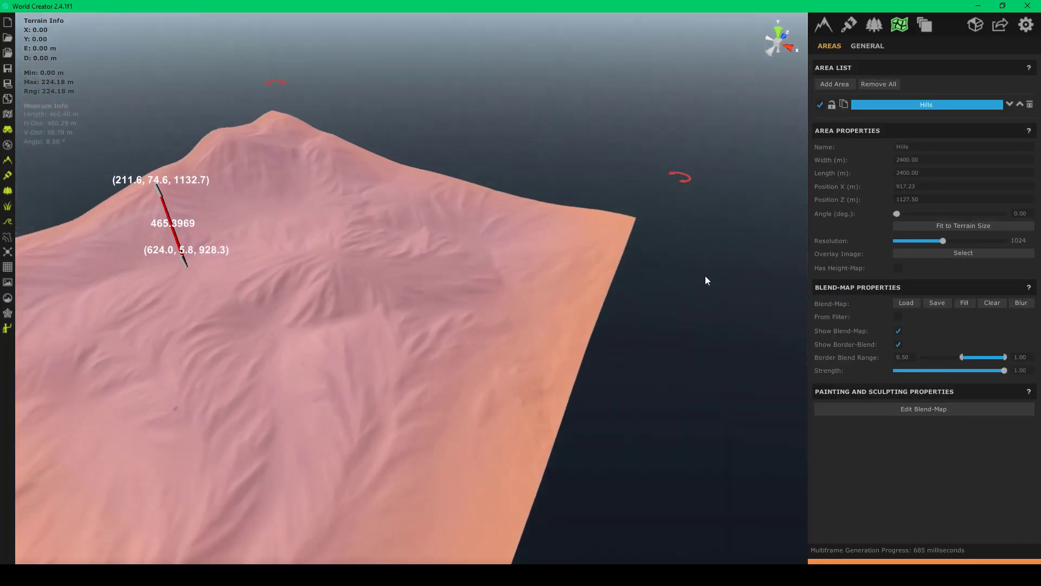
pyautogui.scroll(2, 705, 275)
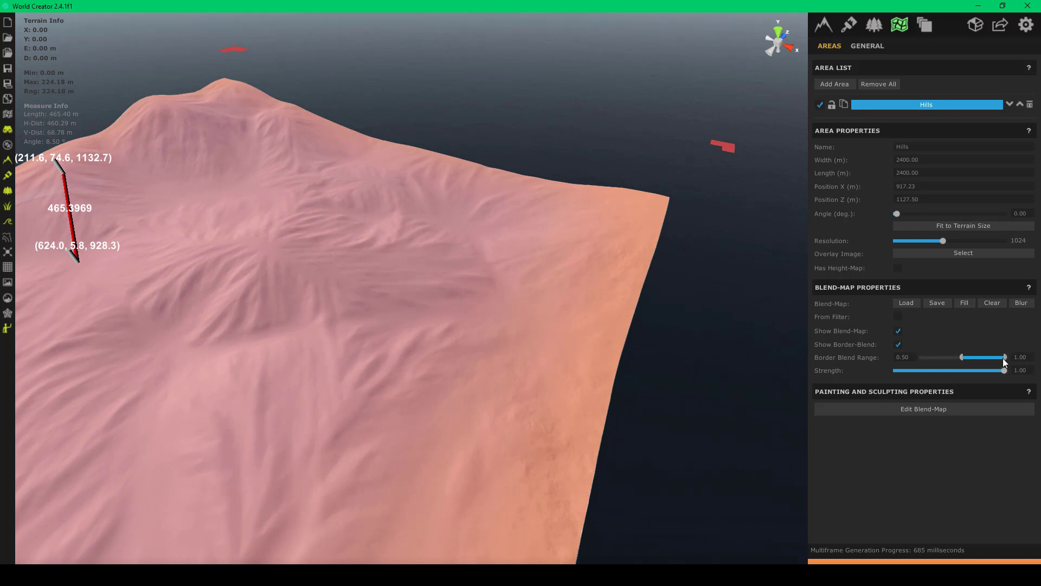
pyautogui.moveTo(1004, 358); pyautogui.dragTo(996, 358)
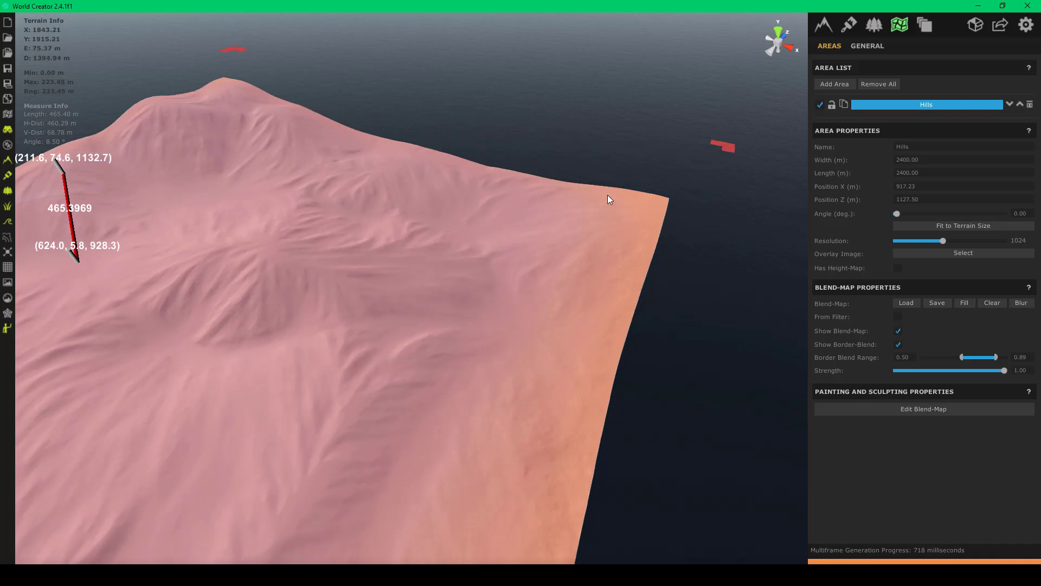
pyautogui.moveTo(624, 248); pyautogui.dragTo(574, 275, button='right')
pyautogui.scroll(-3, 572, 280)
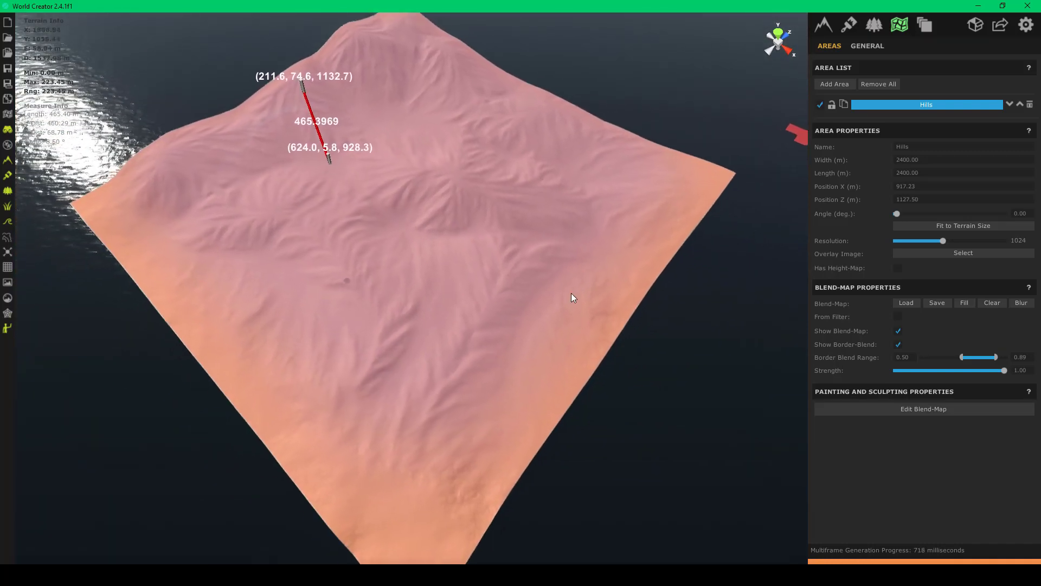
pyautogui.moveTo(170, 383); pyautogui.dragTo(281, 262, button='right')
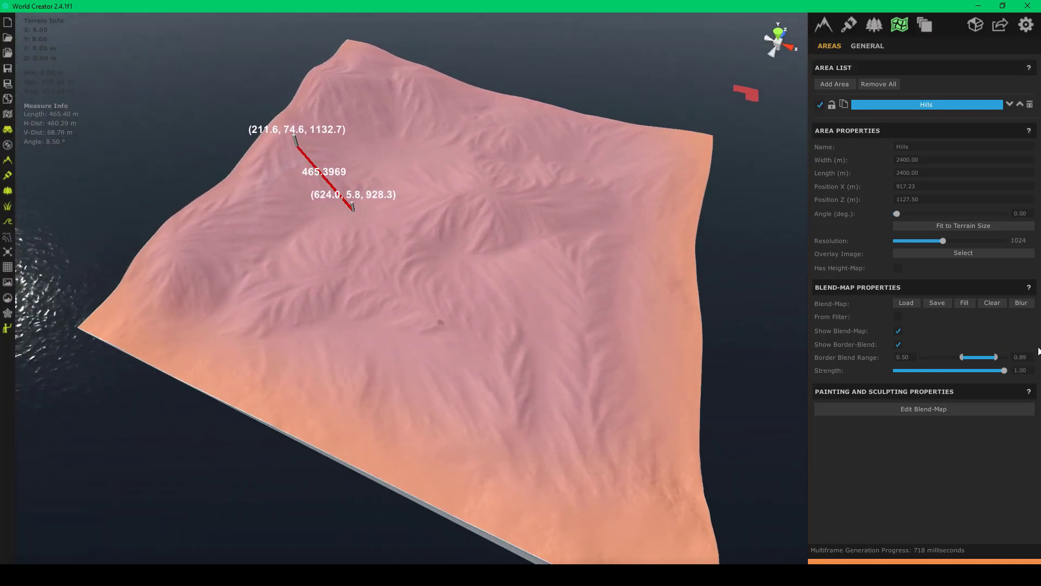
# - Try 0.58 as the upper limit of the Hills area's Border Blend Range, settle on 0.85, and check the terrain borders up close
pyautogui.click(1012, 356)
pyautogui.write('.58')
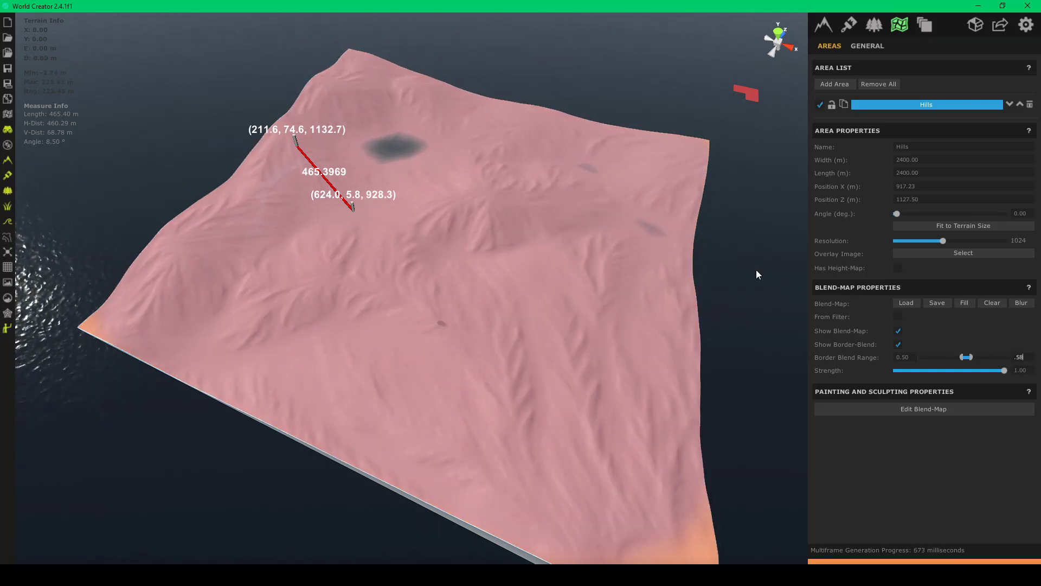
pyautogui.press('BackSpace')
pyautogui.press('BackSpace')
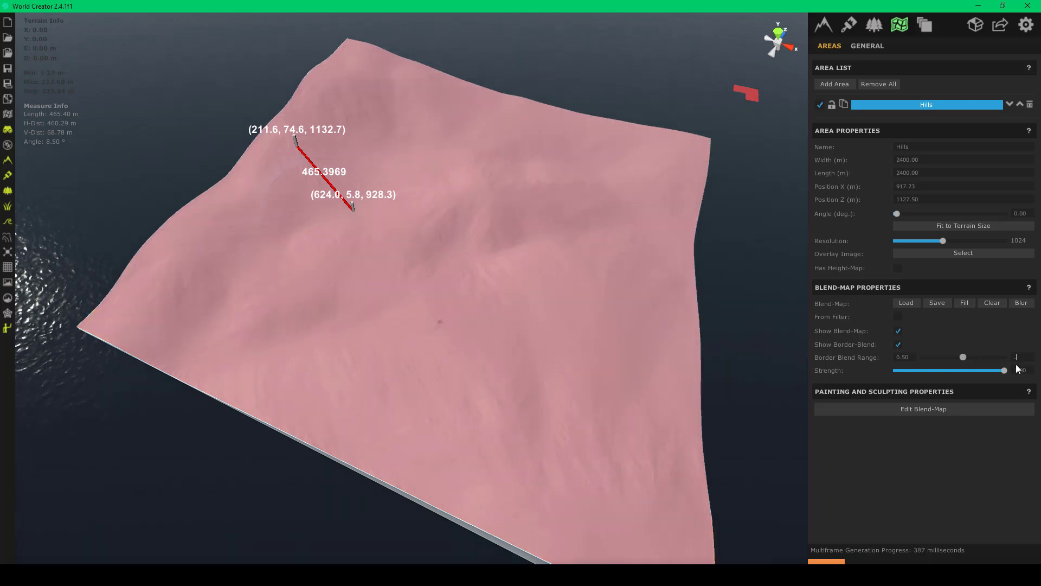
pyautogui.write('85')
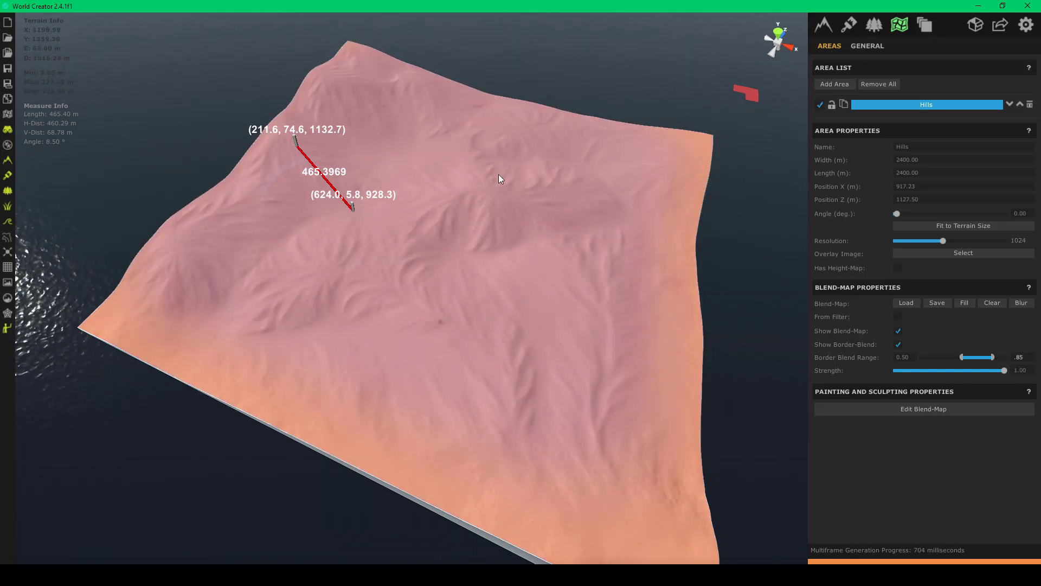
pyautogui.moveTo(521, 164); pyautogui.dragTo(252, 171, button='right')
pyautogui.press('w')
pyautogui.press('w')
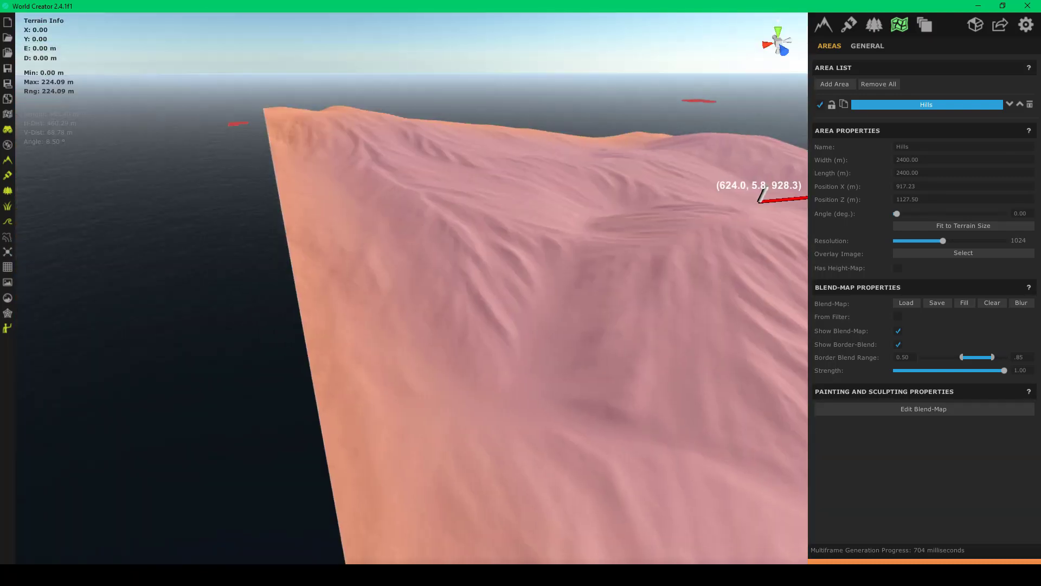
pyautogui.press('w')
pyautogui.moveTo(253, 171); pyautogui.dragTo(325, 91, button='right')
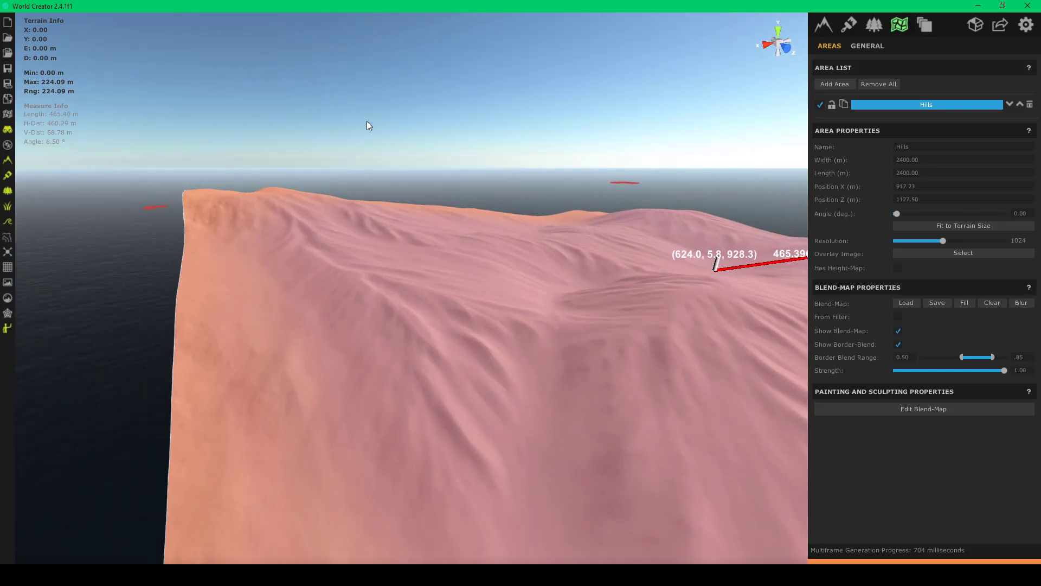
pyautogui.moveTo(367, 122); pyautogui.dragTo(421, 341, button='right')
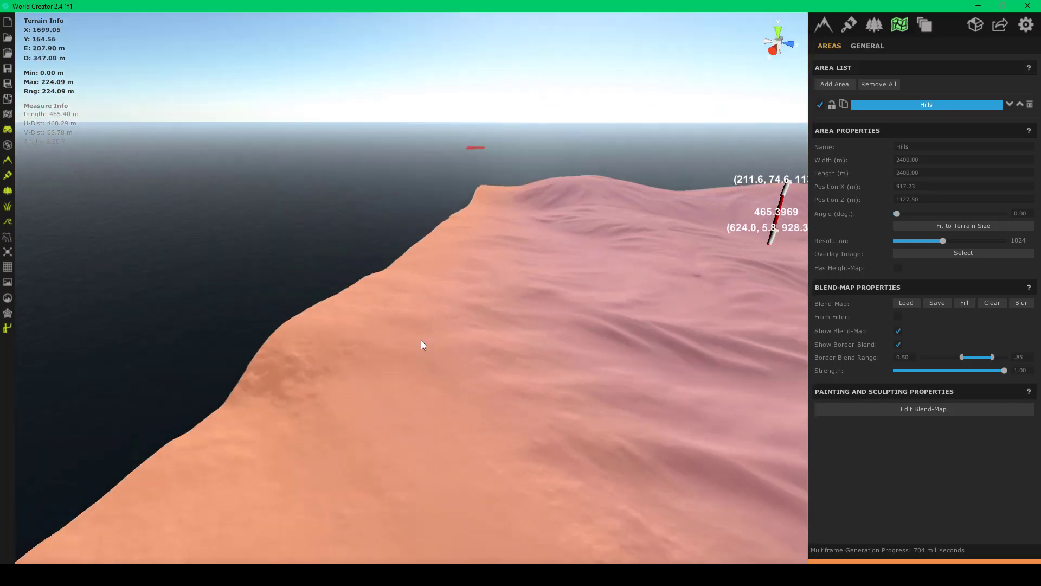
# - Return to the Hills layer's Erosion filter and examine its settings alongside a close view of the snowy mountain slope
pyautogui.click(824, 25)
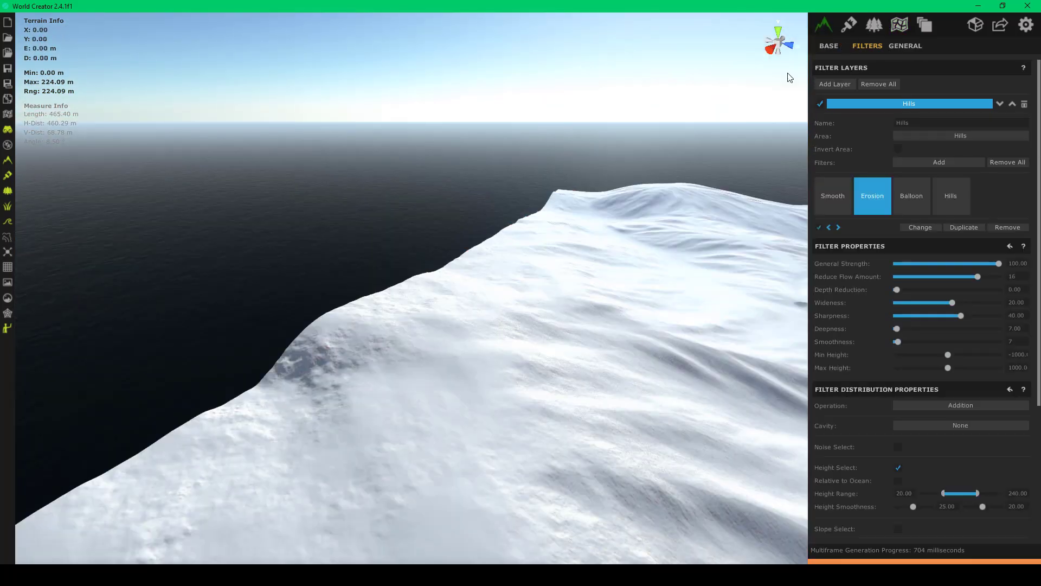
pyautogui.moveTo(583, 157); pyautogui.dragTo(370, 217, button='right')
pyautogui.scroll(-5, 474, 212)
pyautogui.scroll(5, 286, 193)
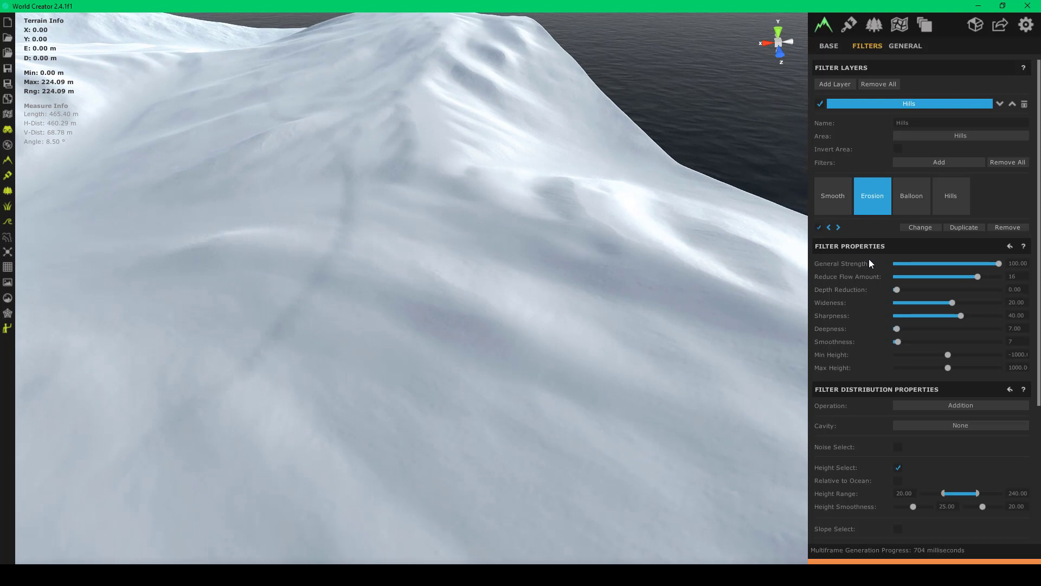
pyautogui.scroll(-3, 890, 353)
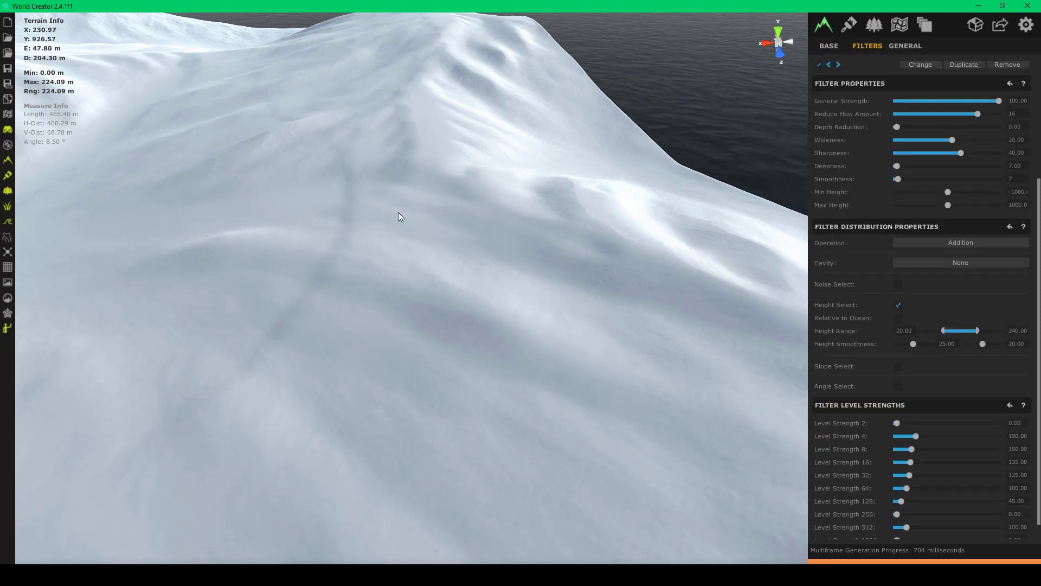
pyautogui.moveTo(435, 219); pyautogui.dragTo(460, 259, button='right')
pyautogui.scroll(3, 939, 135)
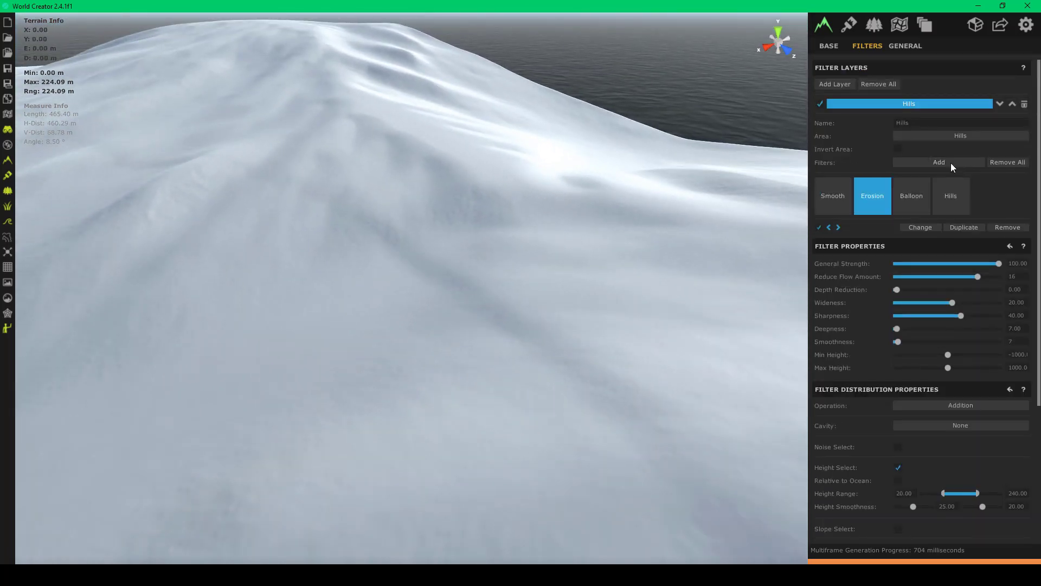
# - Review the settings of the Balloon, Hills and Smooth filters in the Hills layer
pyautogui.click(924, 193)
pyautogui.scroll(-2, 895, 326)
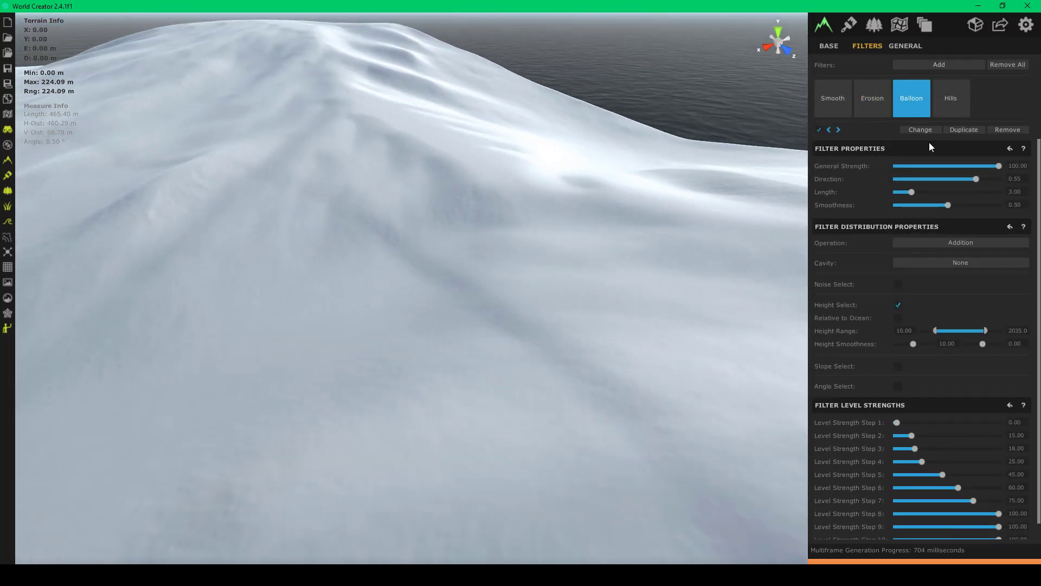
pyautogui.click(951, 103)
pyautogui.scroll(2, 927, 304)
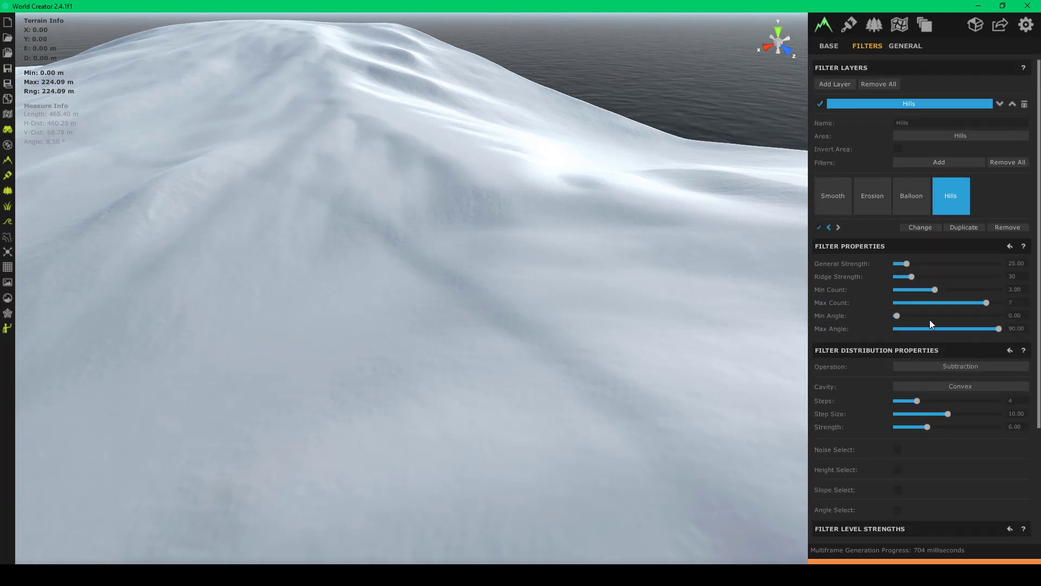
pyautogui.click(840, 209)
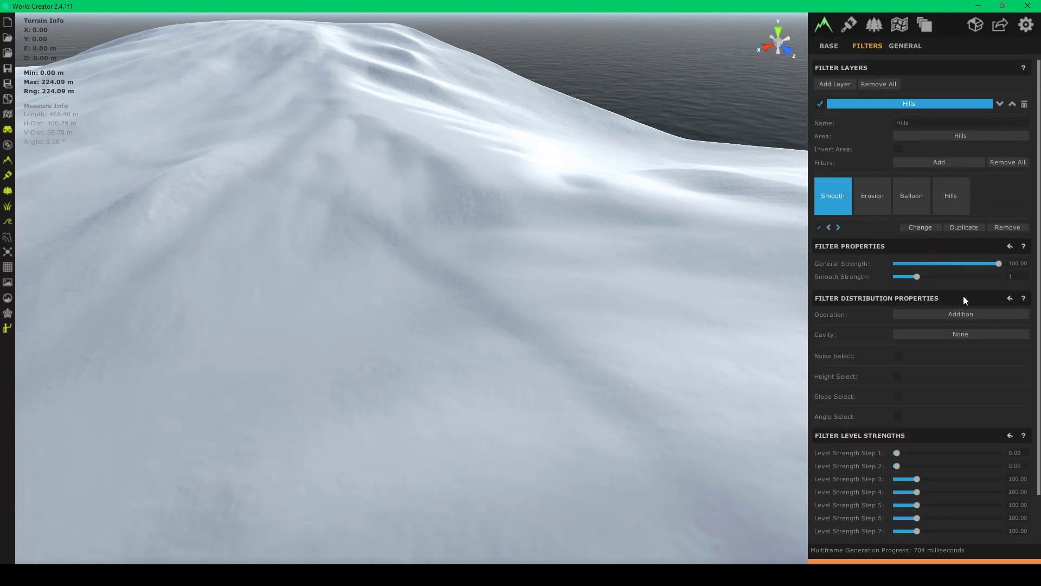
pyautogui.scroll(-1, 892, 329)
pyautogui.scroll(1, 898, 317)
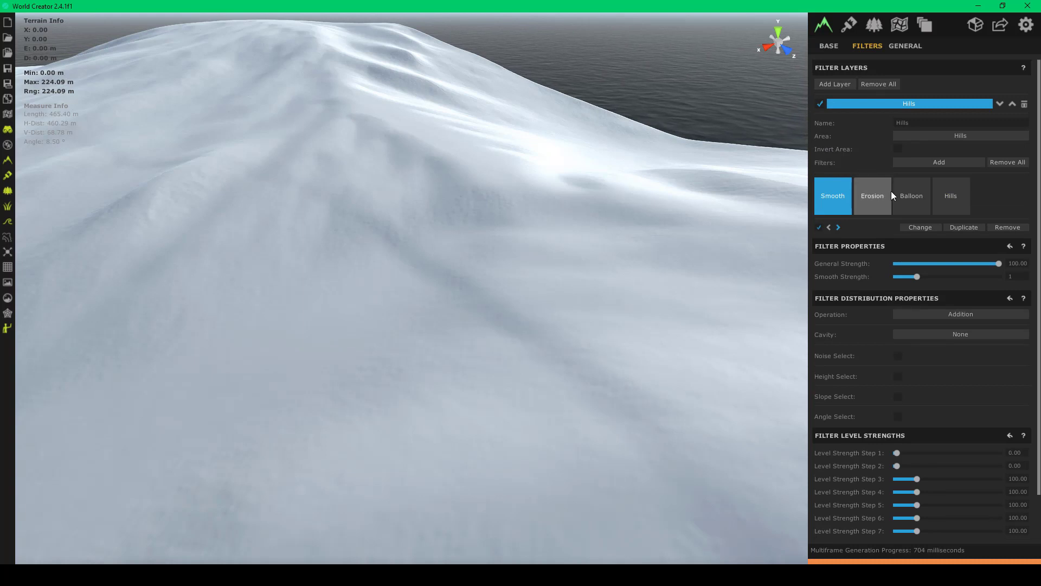
# - Set the lower limit of the Erosion filter's Height Range to 10
pyautogui.click(865, 205)
pyautogui.scroll(-2, 876, 369)
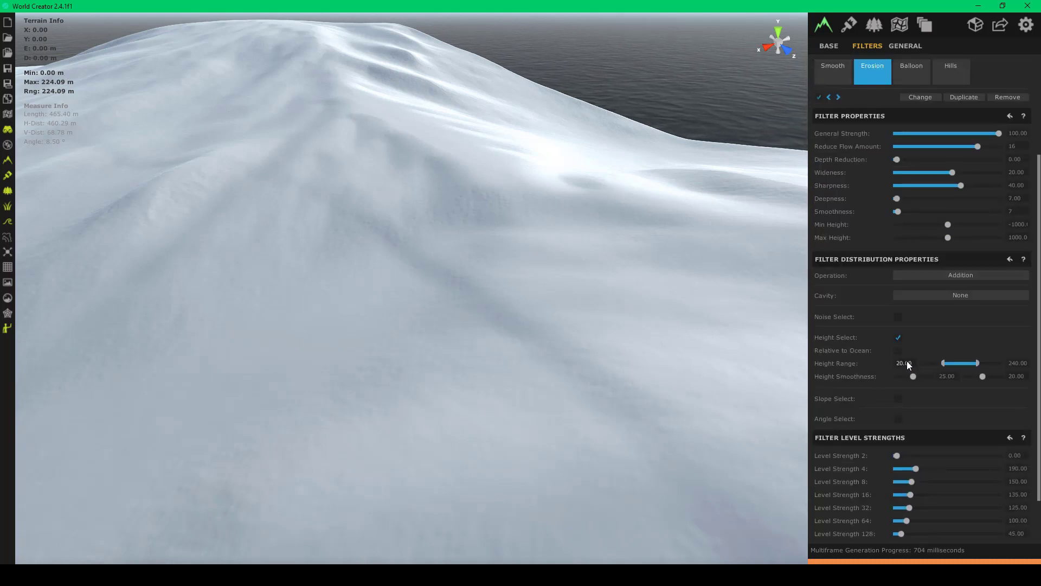
pyautogui.moveTo(423, 263); pyautogui.dragTo(293, 230, button='right')
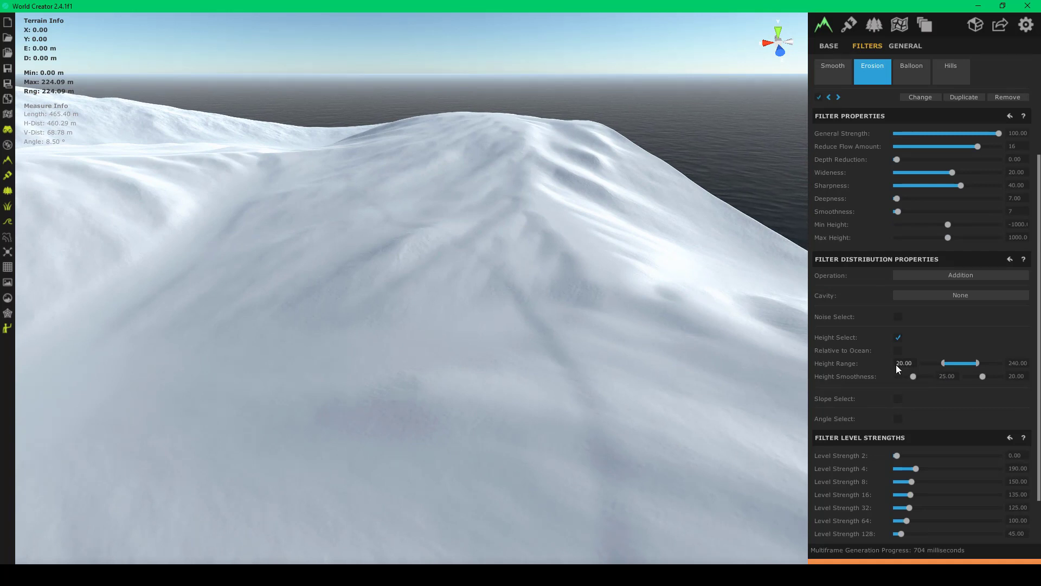
pyautogui.write('1')
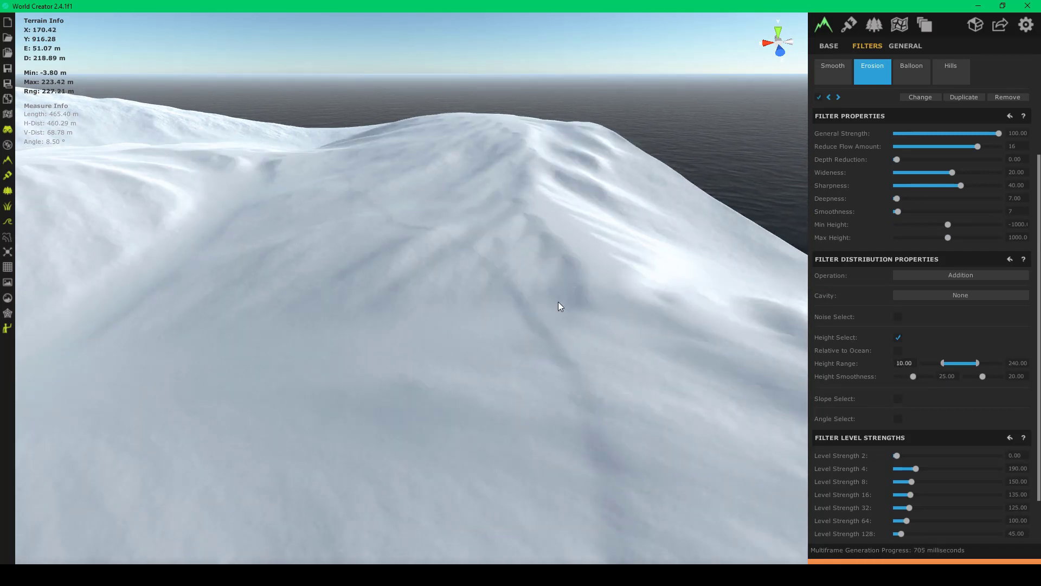
pyautogui.moveTo(469, 293); pyautogui.dragTo(437, 287, button='right')
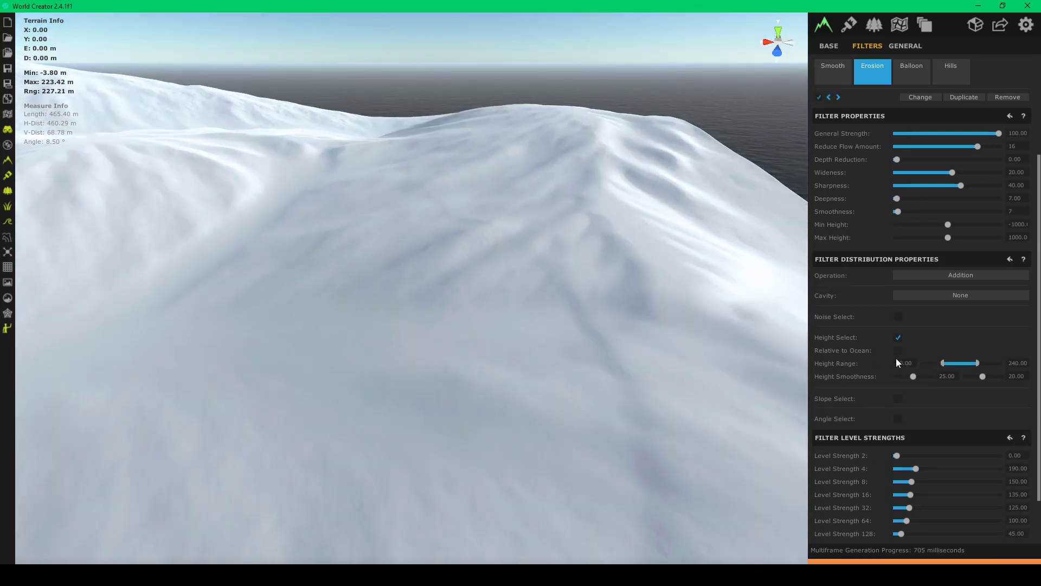
# - Set the lower limit of the Erosion filter's Height Range to 20
pyautogui.moveTo(895, 363); pyautogui.dragTo(883, 363)
pyautogui.write('20')
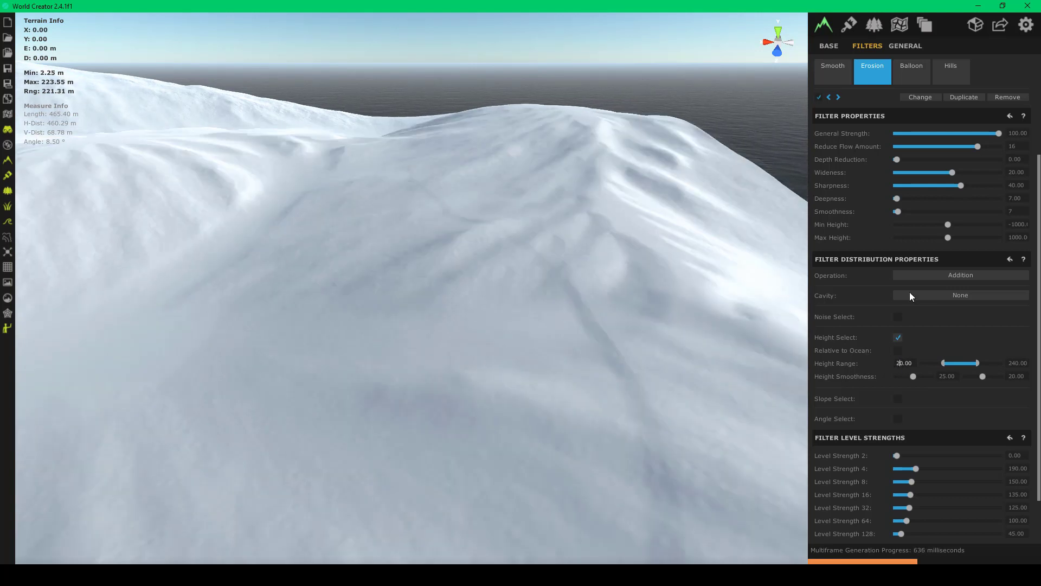
# - Try a lower Height Range limit of 5 and a lower Height Smoothness of 3 on the Balloon filter, and check the slope up close
pyautogui.click(913, 76)
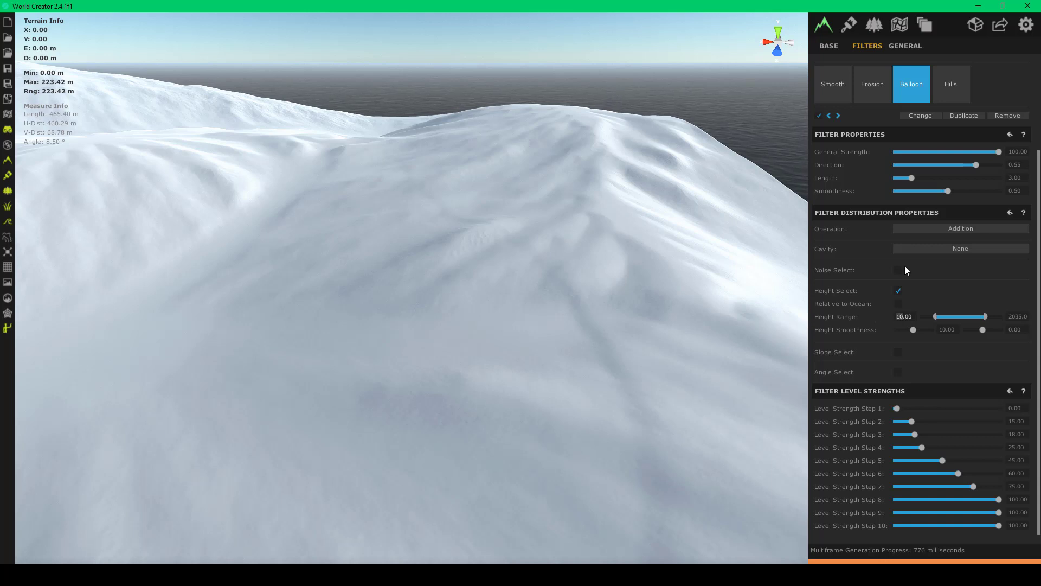
pyautogui.write('5')
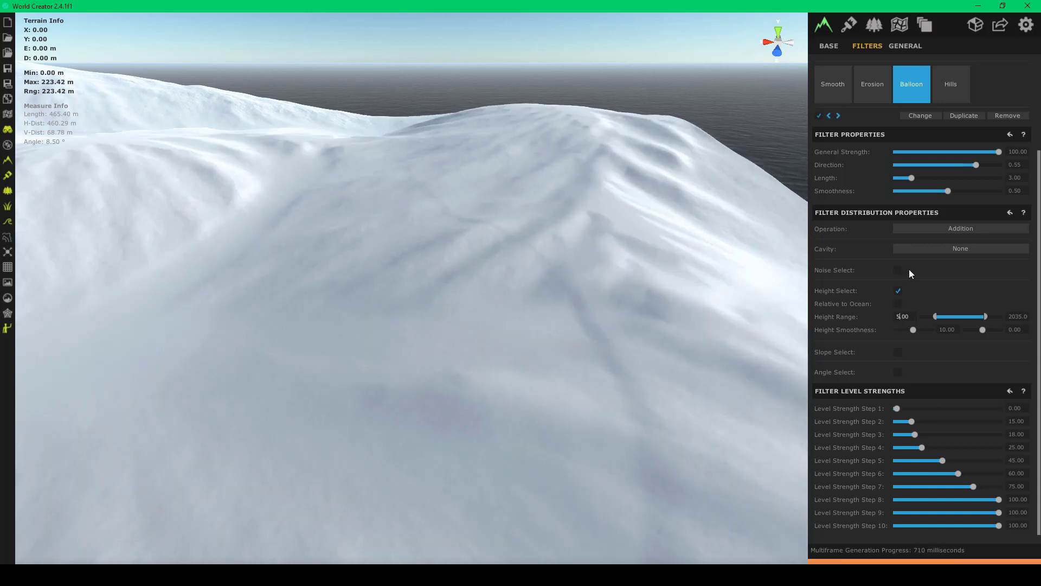
pyautogui.click(954, 330)
pyautogui.write('3')
pyautogui.moveTo(549, 278); pyautogui.dragTo(288, 244, button='right')
pyautogui.press('s')
pyautogui.press('d')
pyautogui.press('w')
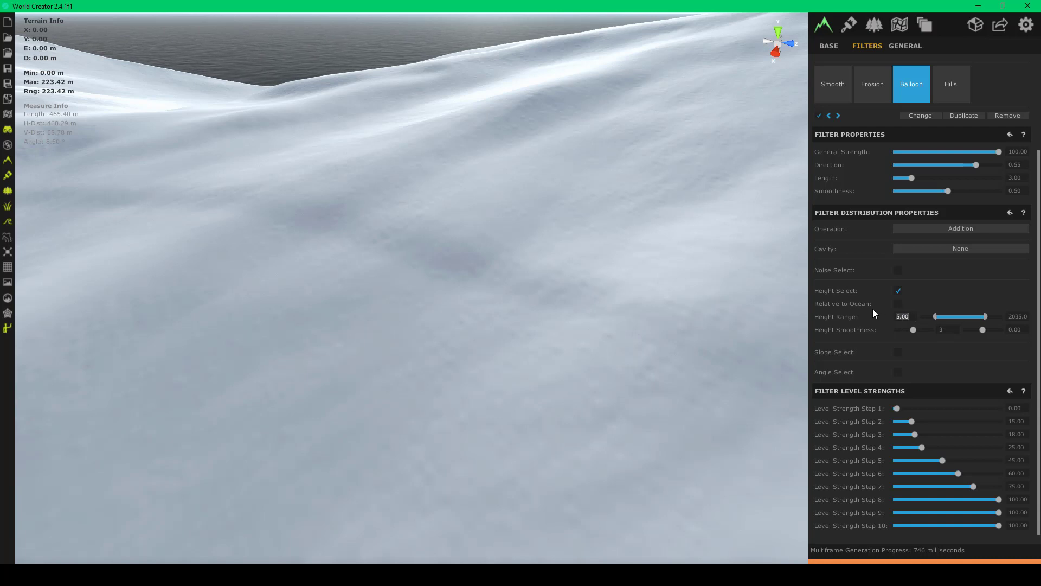
# - Set the Balloon filter's lower Height Range limit to 15 and its lower Height Smoothness to 5, and inspect the surrounding slopes
pyautogui.write('15')
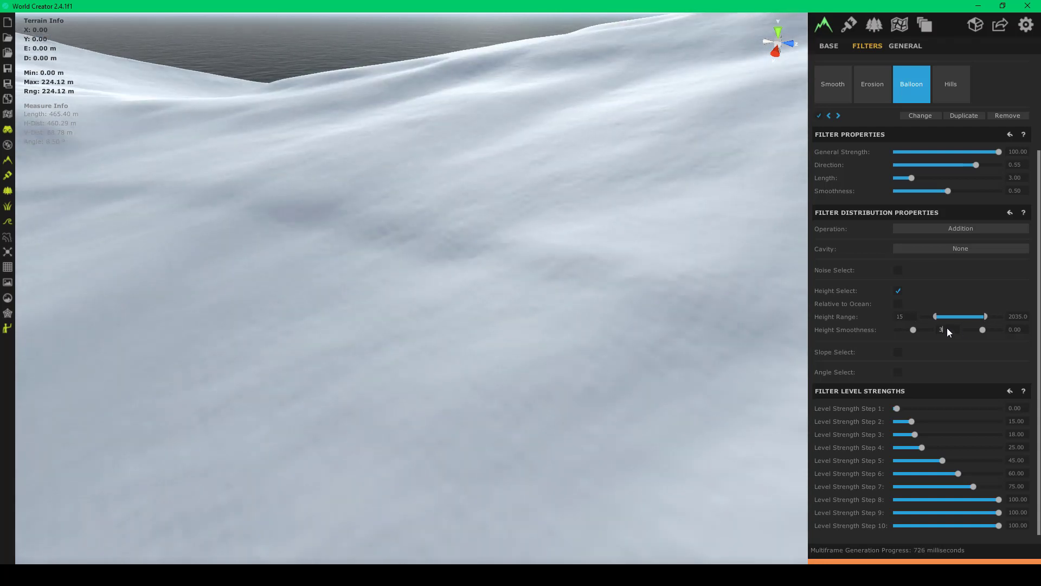
pyautogui.press('BackSpace')
pyautogui.write('5')
pyautogui.press('Tab')
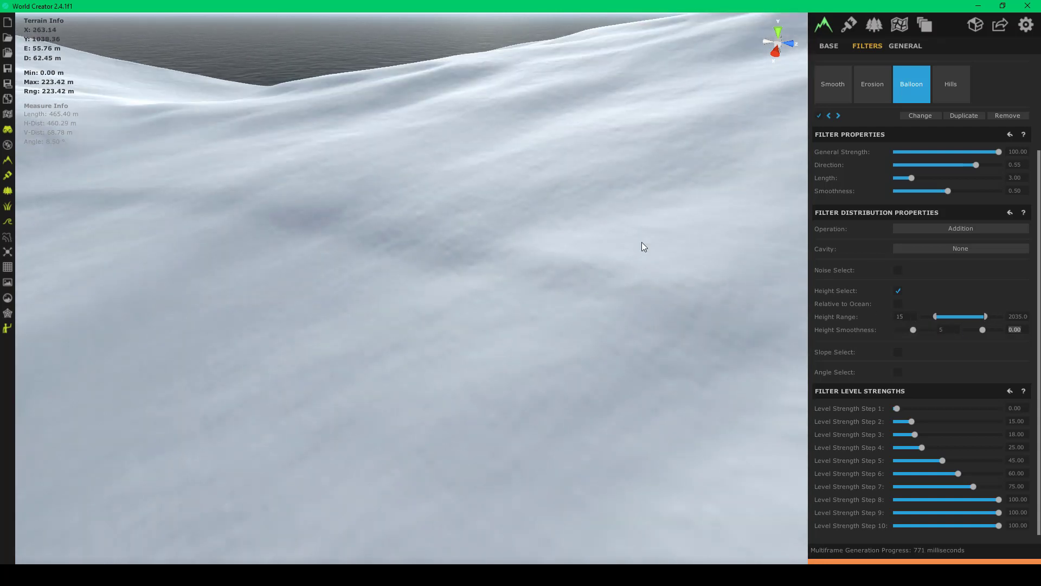
pyautogui.moveTo(597, 228); pyautogui.dragTo(529, 249, button='right')
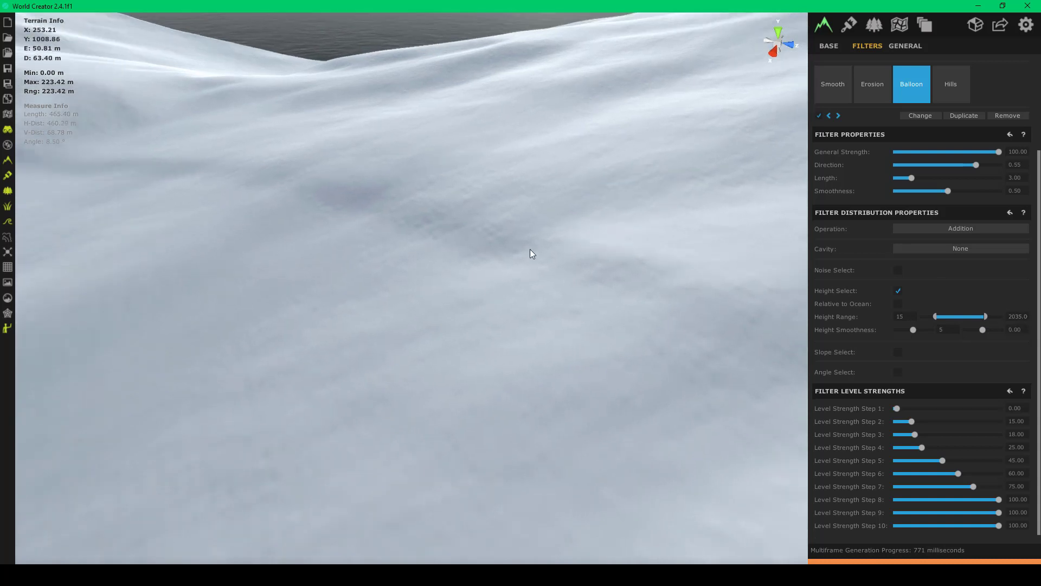
pyautogui.scroll(-5, 532, 252)
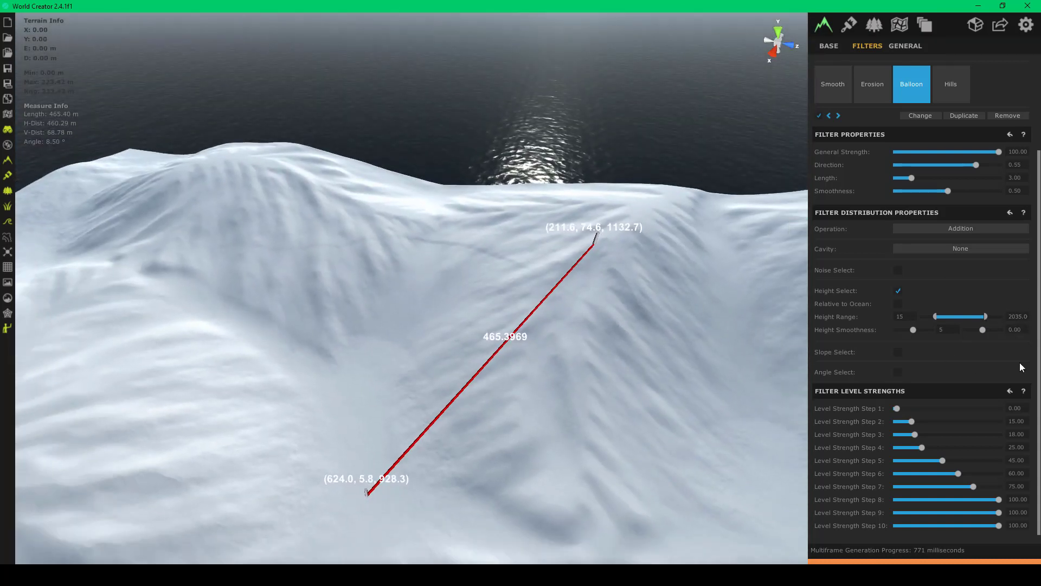
pyautogui.moveTo(531, 277); pyautogui.dragTo(42, 263, button='right')
# - Paint a broad stroke across the mountain slope in the Hills area's blend-map to fill its thin coverage, and finish editing the map
pyautogui.click(897, 31)
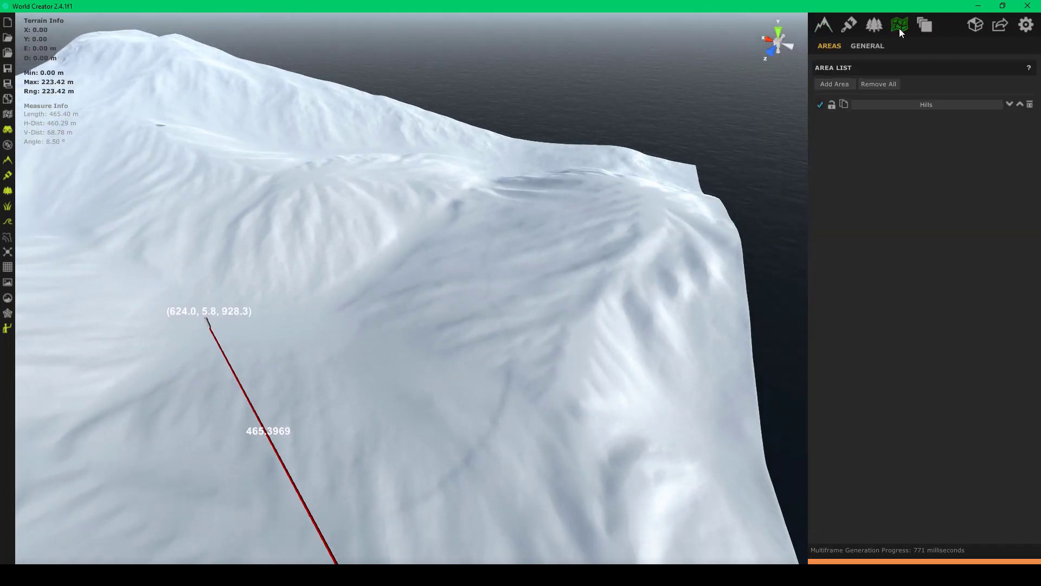
pyautogui.click(925, 105)
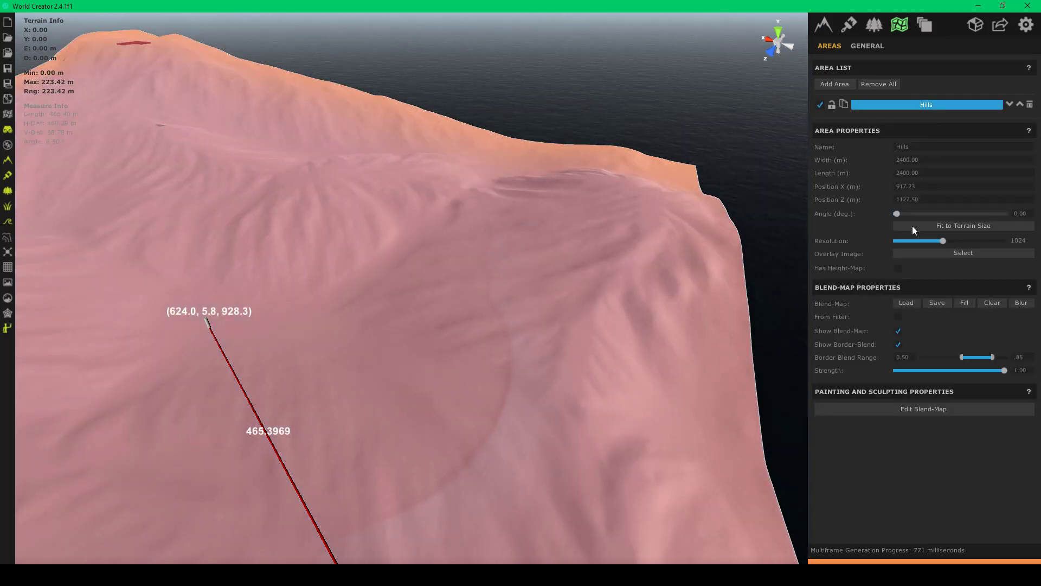
pyautogui.click(935, 408)
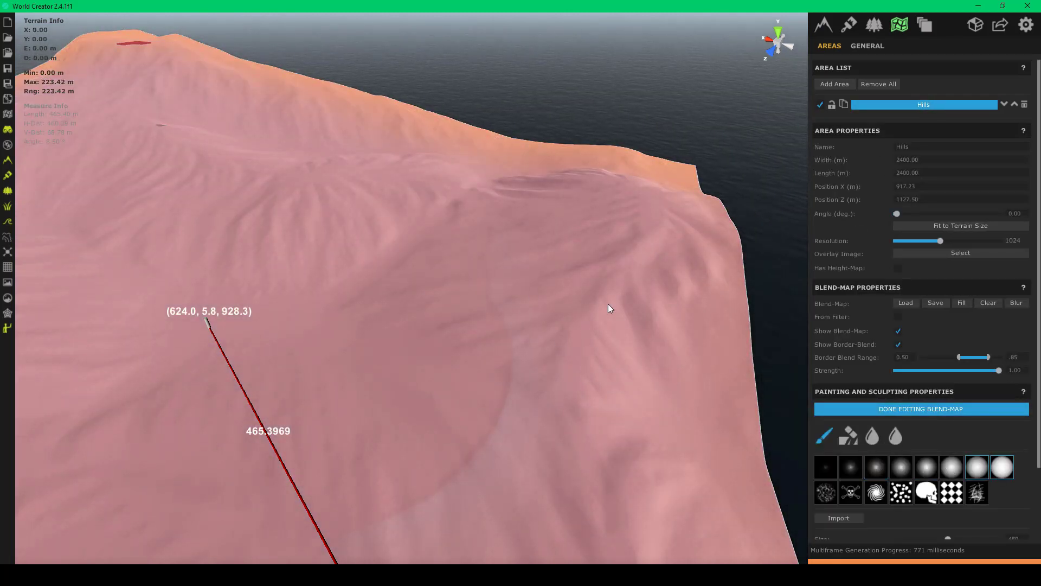
pyautogui.moveTo(608, 304)
pyautogui.mouseDown()
pyautogui.moveTo(394, 318)
pyautogui.moveTo(304, 375)
pyautogui.moveTo(258, 428)
pyautogui.moveTo(153, 256)
pyautogui.mouseUp()
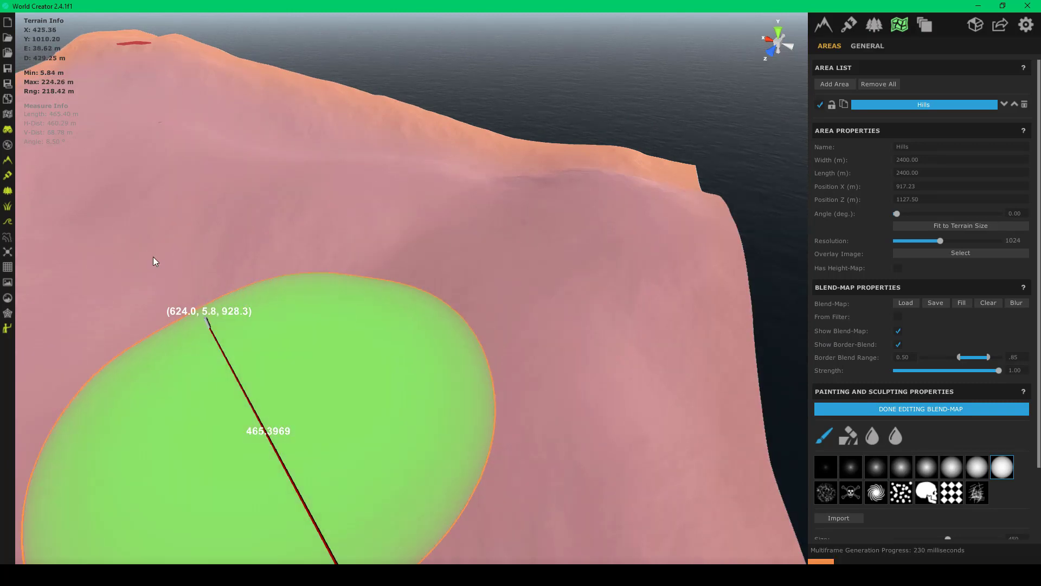
pyautogui.moveTo(153, 257)
pyautogui.mouseDown(button='right')
pyautogui.moveTo(125, 396)
pyautogui.moveTo(274, 414)
pyautogui.moveTo(132, 280)
pyautogui.mouseUp(button='right')
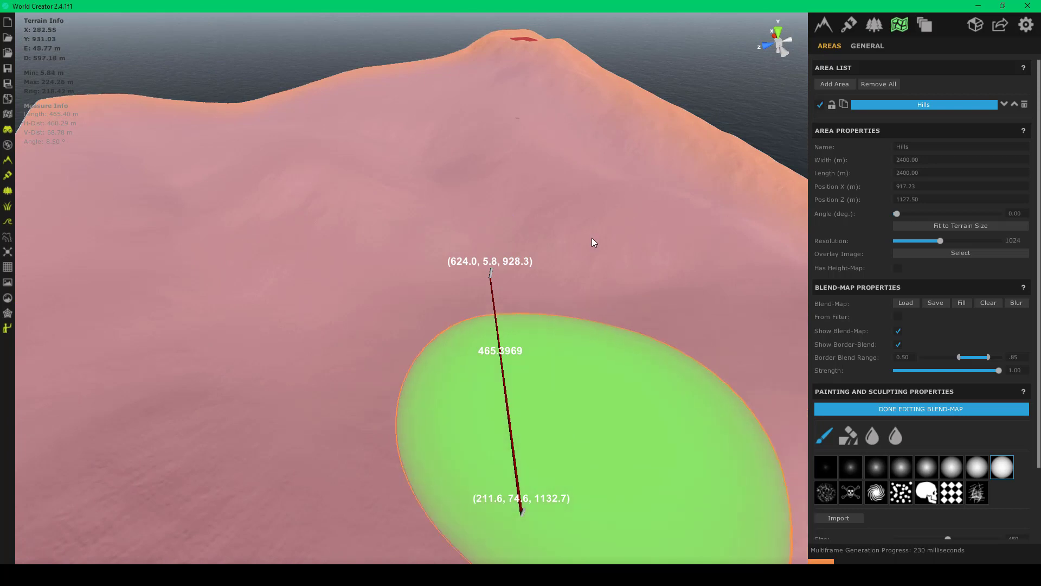
pyautogui.moveTo(487, 291)
pyautogui.mouseDown(button='right')
pyautogui.moveTo(474, 309)
pyautogui.moveTo(473, 252)
pyautogui.mouseUp(button='right')
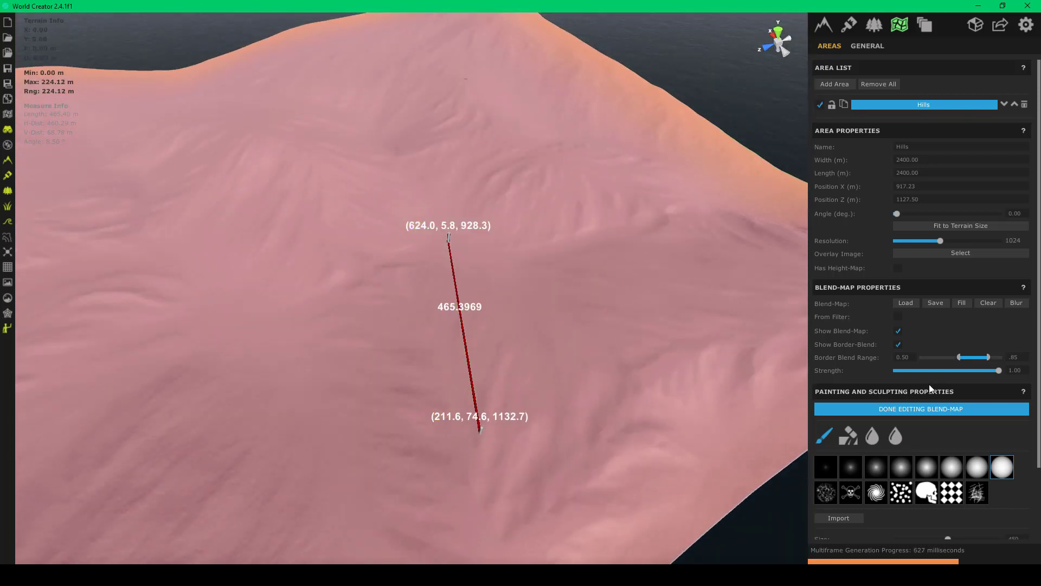
pyautogui.click(899, 414)
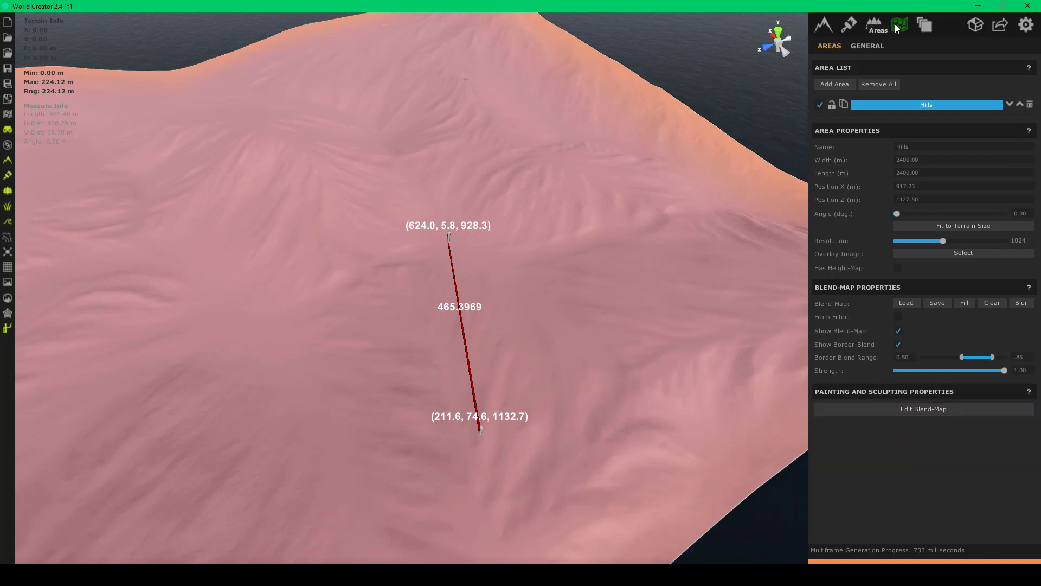
# - Return to the Hills layer's Balloon filter and inspect the mountain slopes and the whole terrain
pyautogui.click(819, 24)
pyautogui.moveTo(607, 177); pyautogui.dragTo(670, 325, button='right')
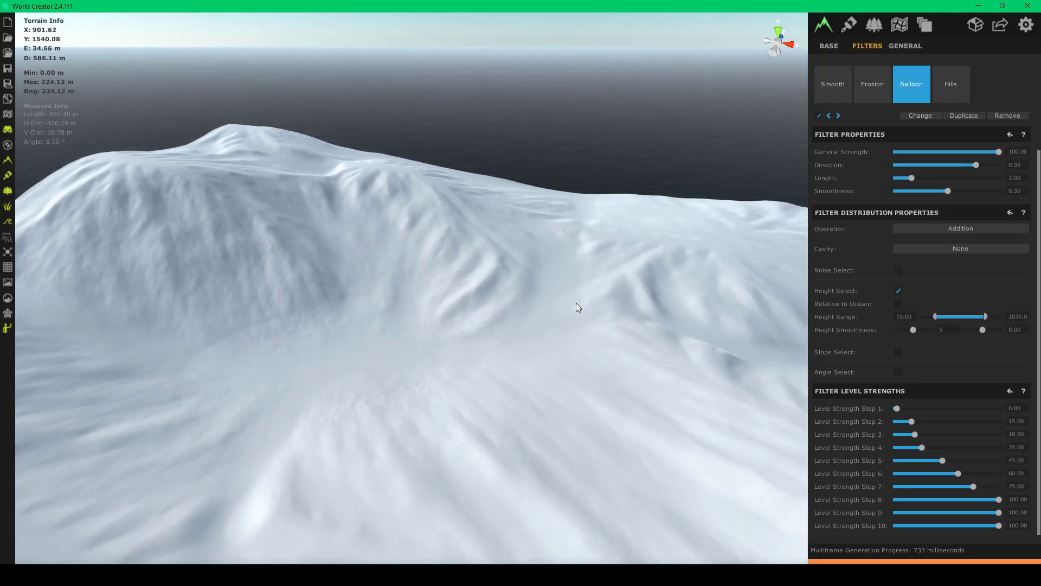
pyautogui.moveTo(576, 302); pyautogui.dragTo(365, 321, button='right')
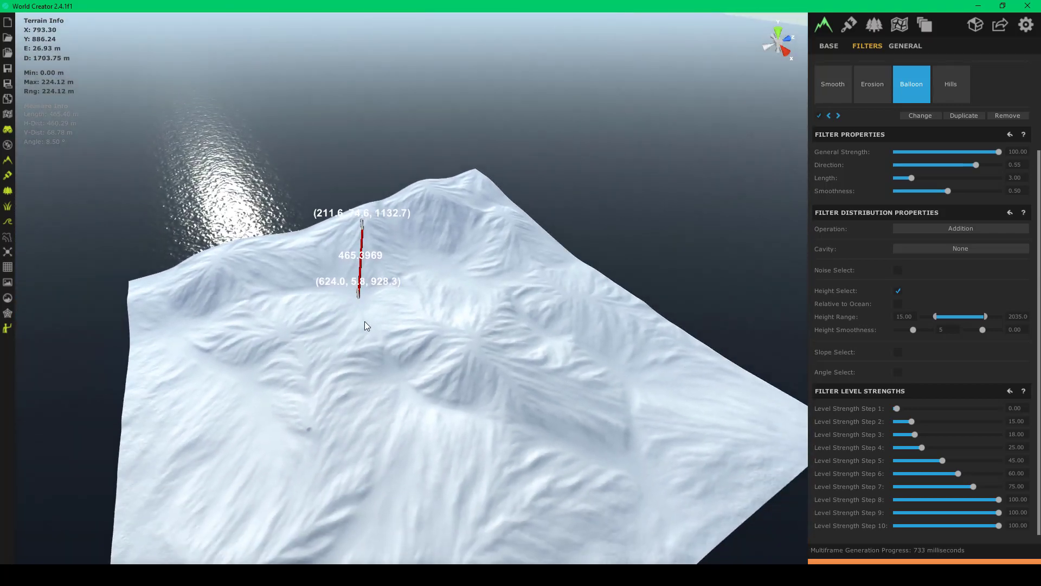
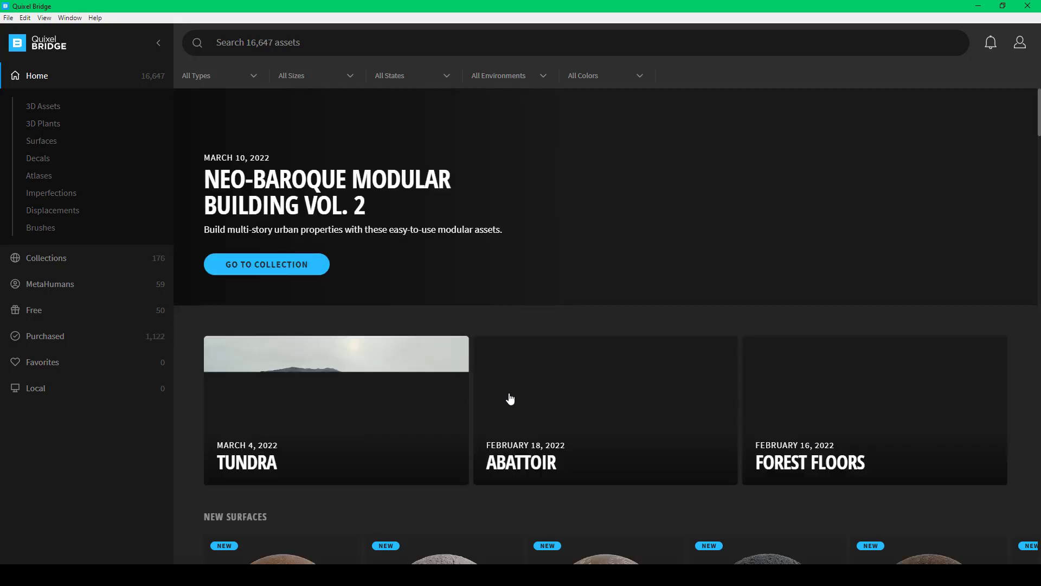
# - Switch to Quixel Bridge and look through the home page's new, trending and latest assets
pyautogui.scroll(-10, 510, 399)
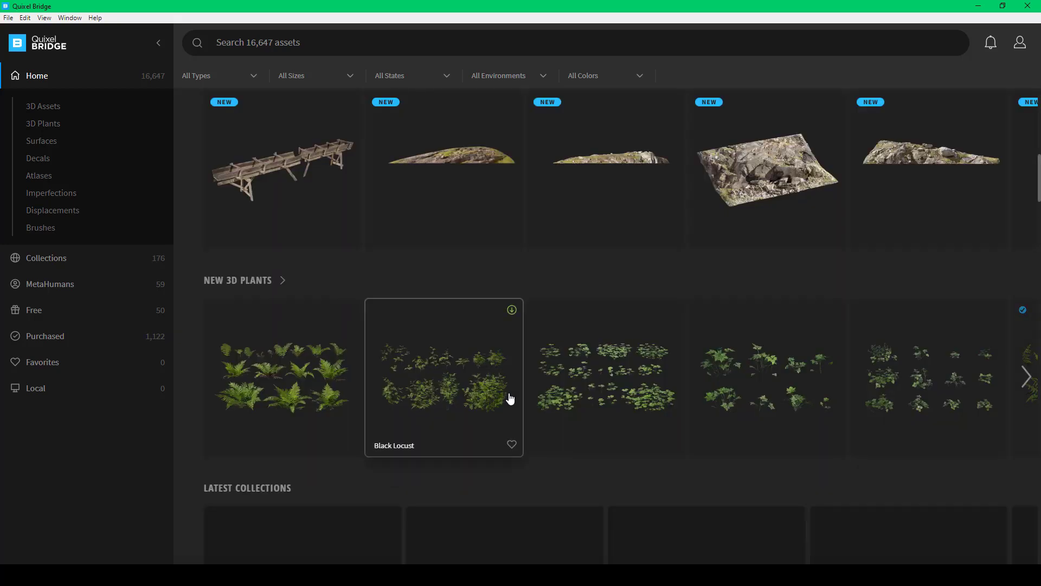
pyautogui.scroll(12, 617, 237)
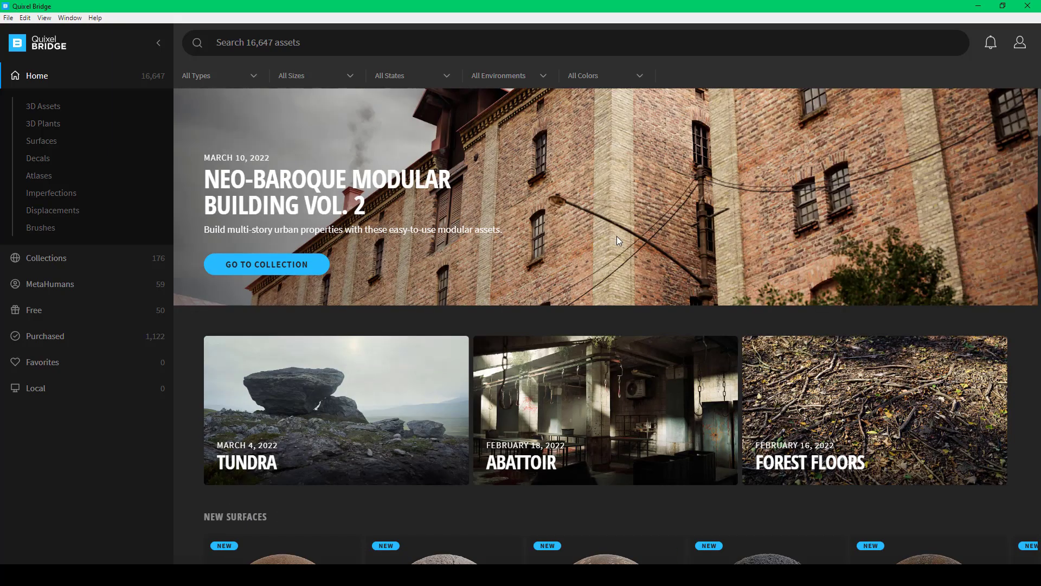
pyautogui.scroll(-16, 617, 239)
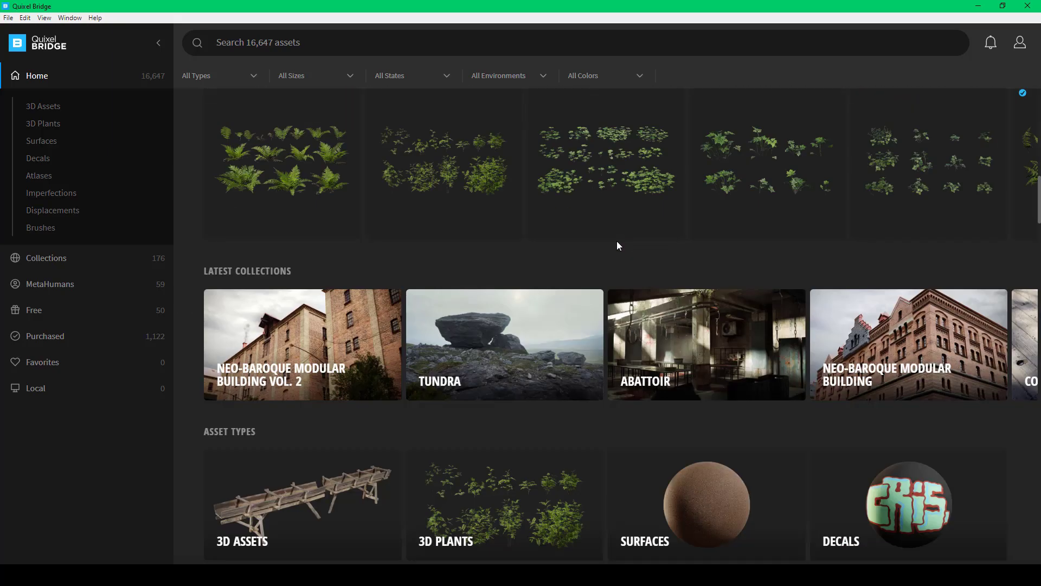
pyautogui.scroll(-5, 617, 241)
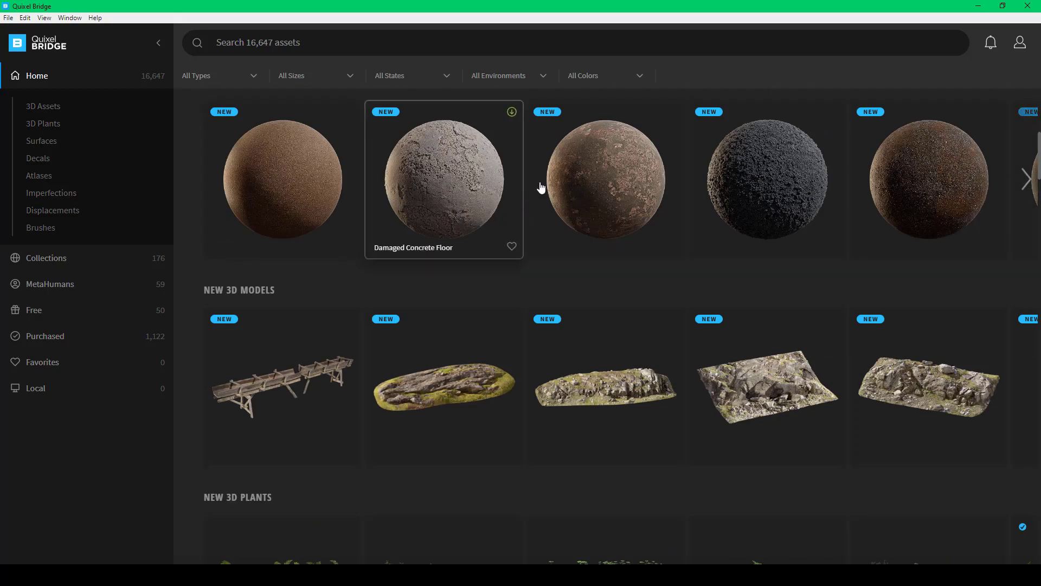
pyautogui.scroll(5, 562, 232)
pyautogui.scroll(-10, 481, 370)
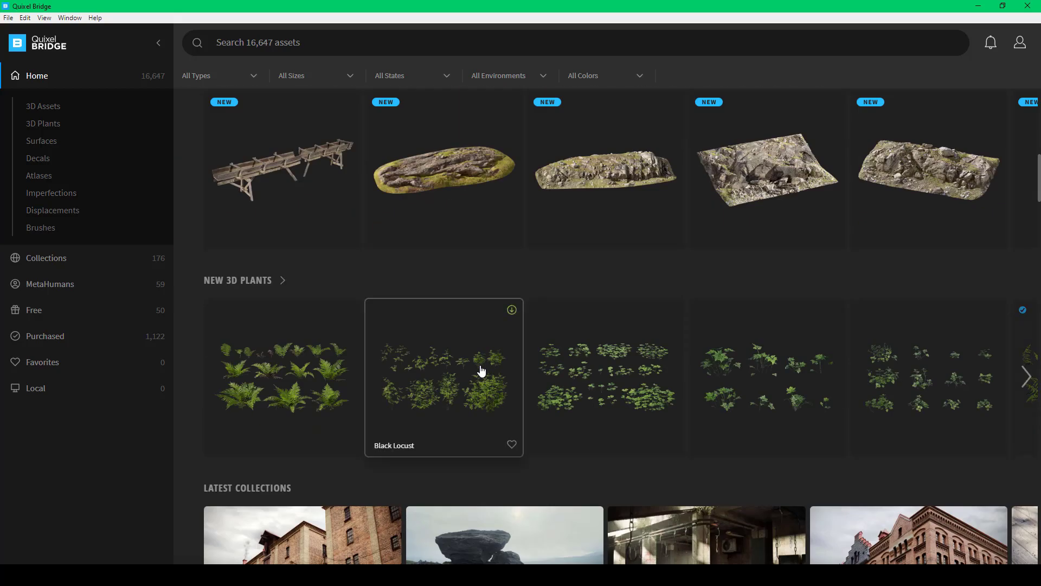
pyautogui.scroll(-10, 482, 369)
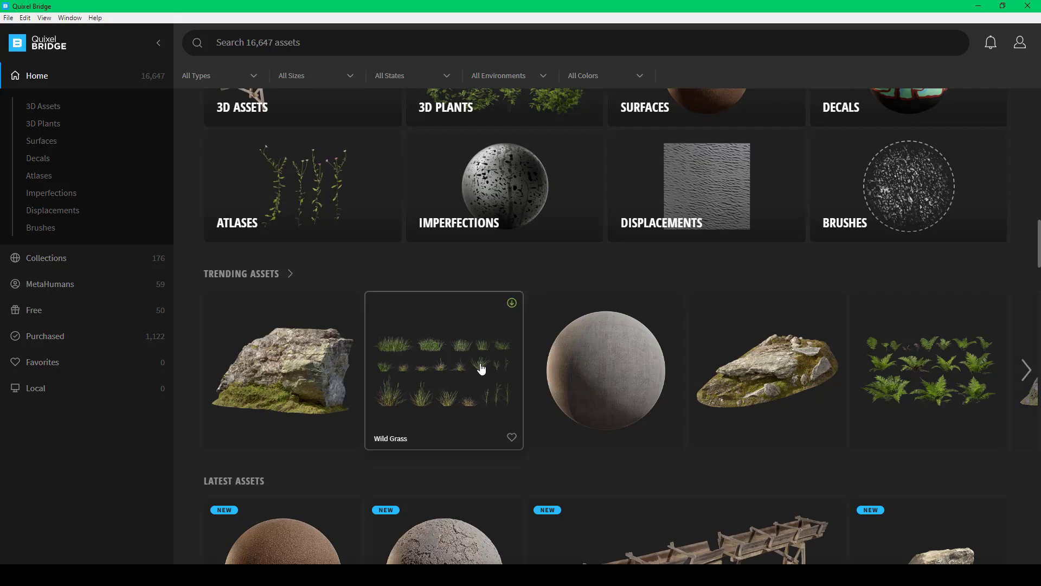
pyautogui.scroll(-8, 481, 368)
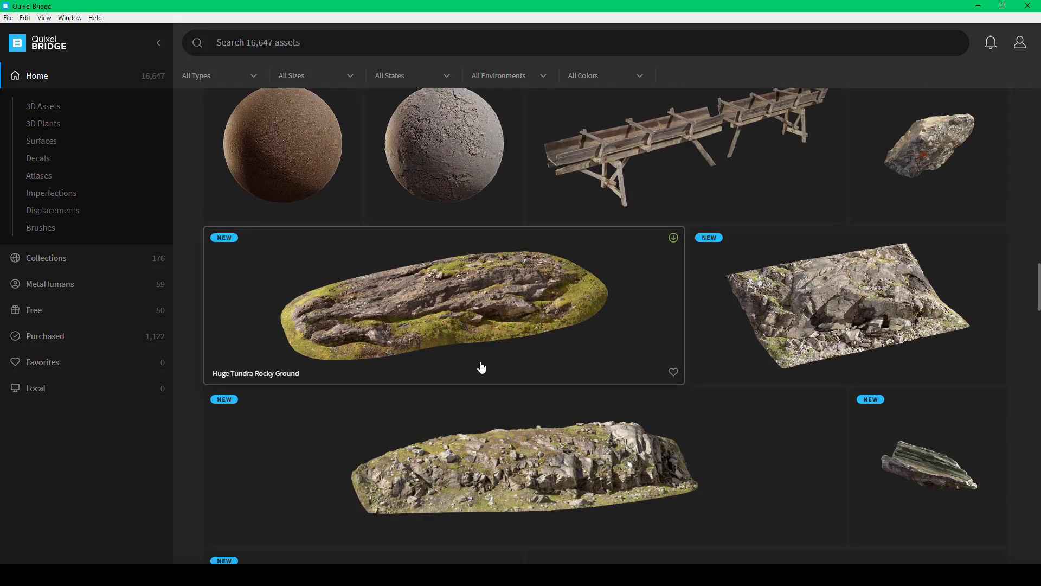
pyautogui.scroll(-5, 482, 368)
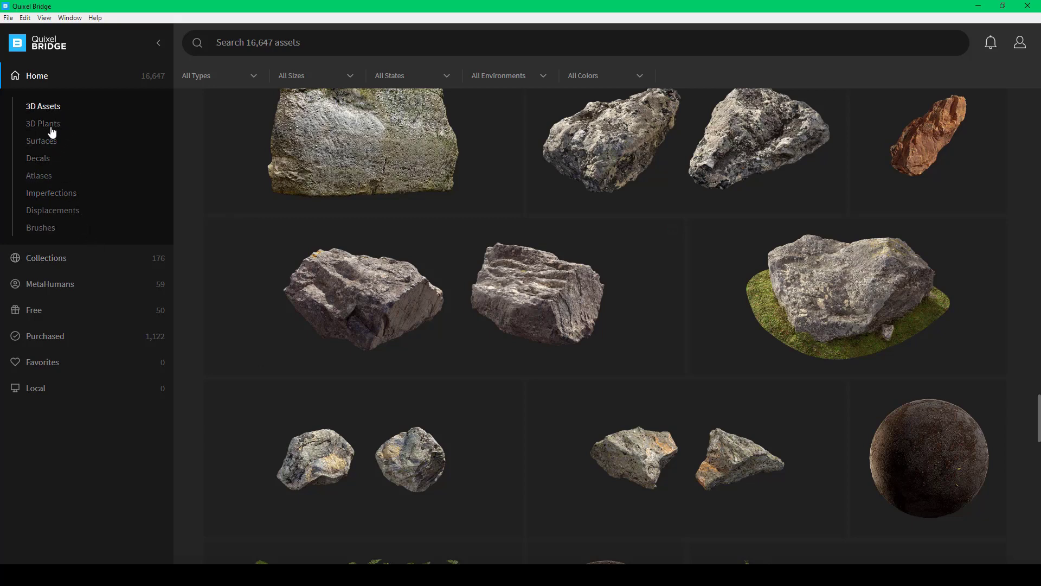
# - Show the Surfaces library and look through its material categories and trending surfaces
pyautogui.click(52, 147)
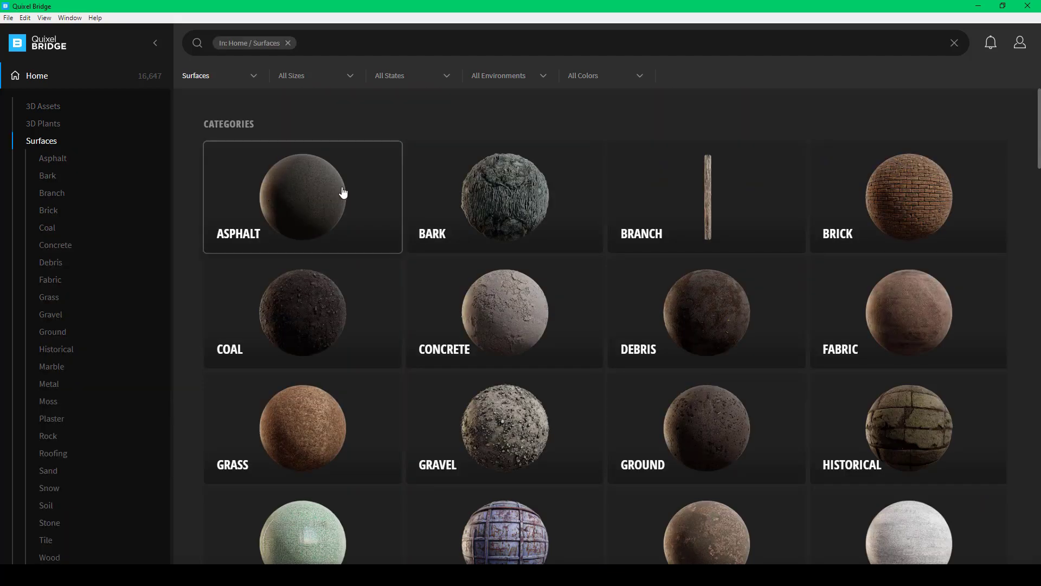
pyautogui.scroll(-4, 899, 234)
pyautogui.scroll(4, 899, 235)
pyautogui.scroll(-10, 899, 235)
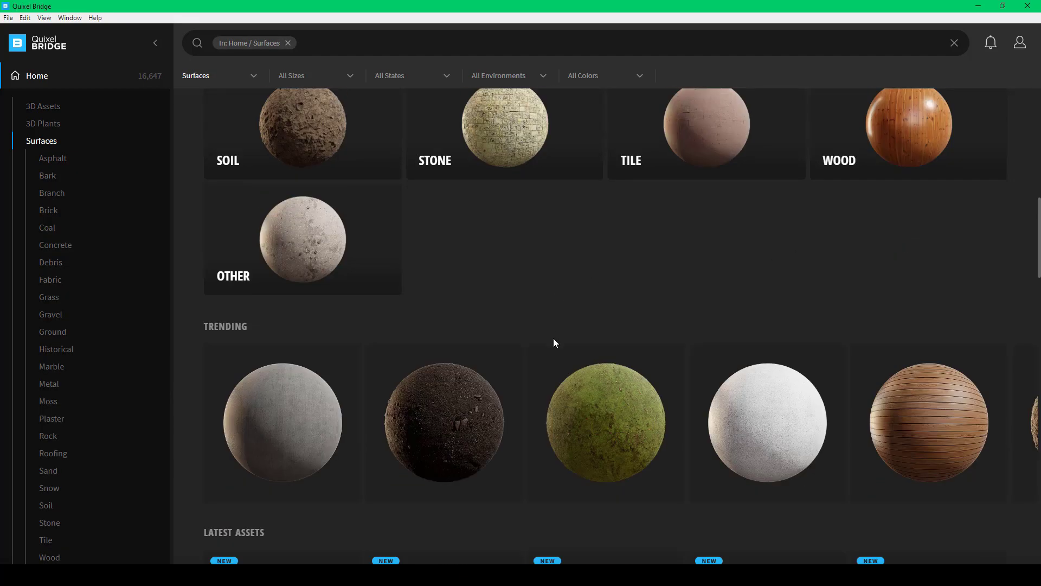
pyautogui.scroll(-5, 553, 339)
pyautogui.scroll(15, 437, 302)
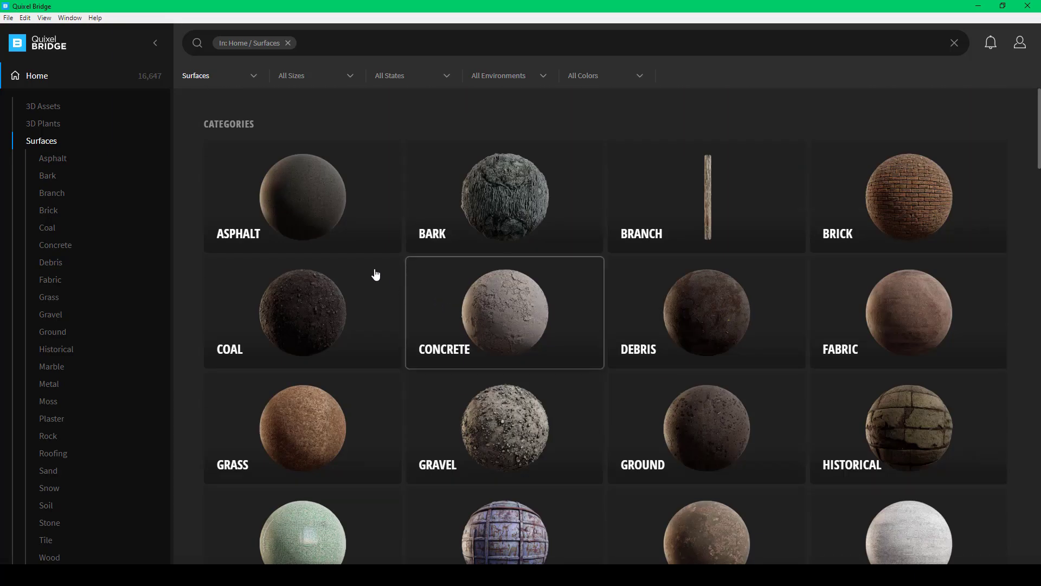
# - Browse the Grass surfaces for a ground texture and view the details of a Wild Grass surface
pyautogui.click(321, 409)
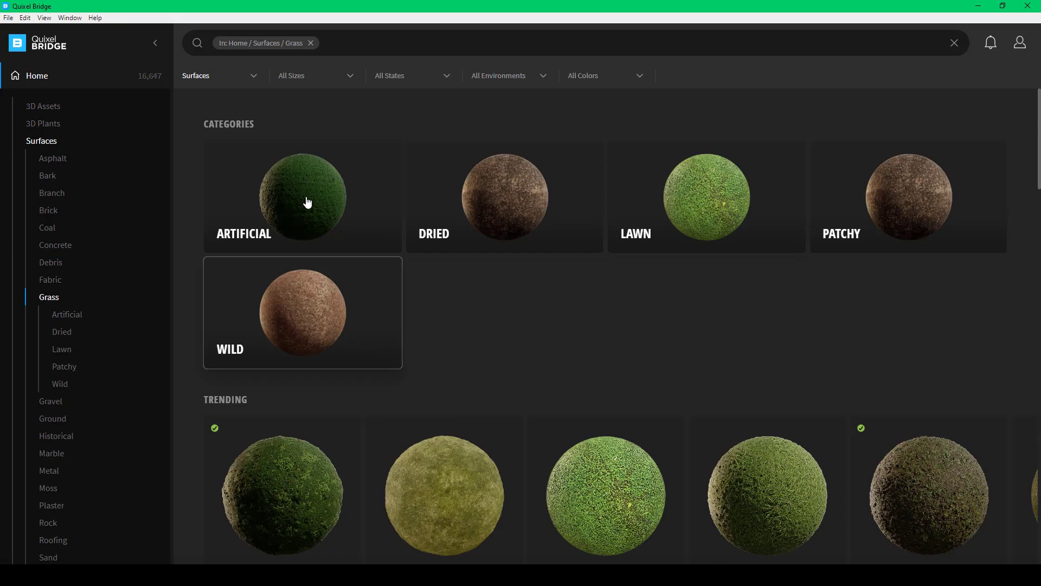
pyautogui.scroll(-6, 633, 188)
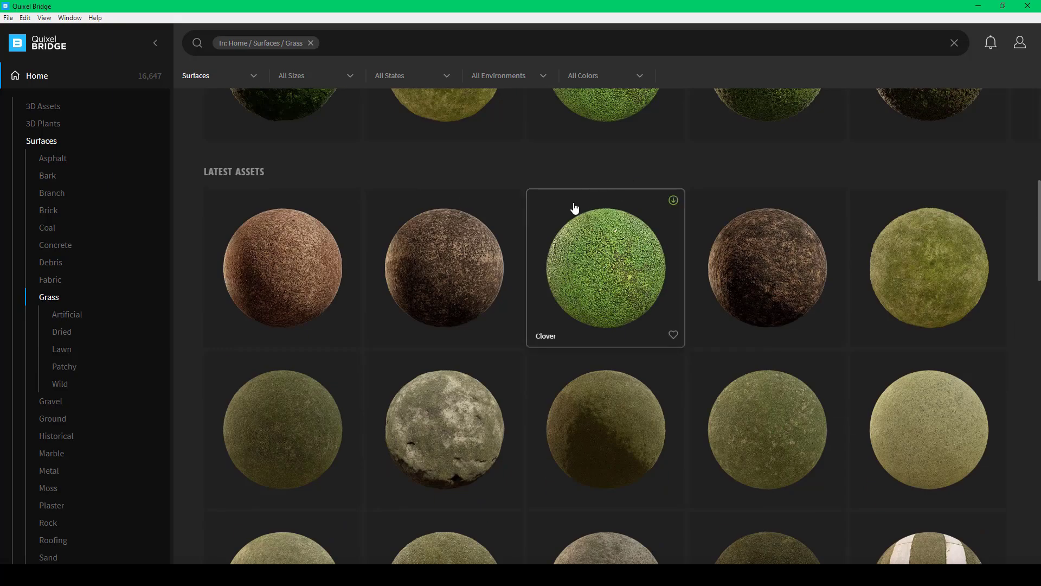
pyautogui.scroll(-8, 554, 255)
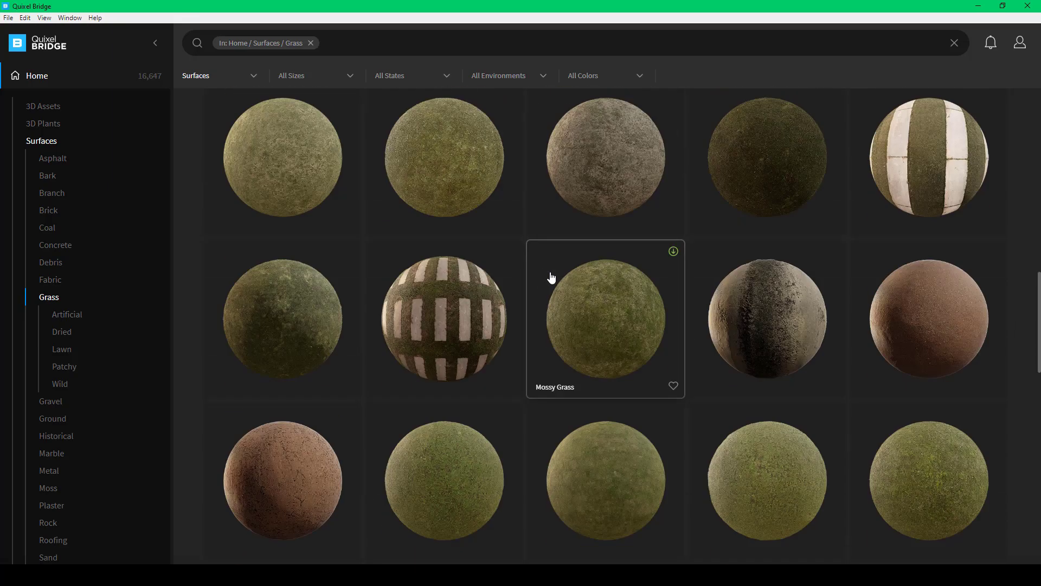
pyautogui.scroll(-5, 552, 280)
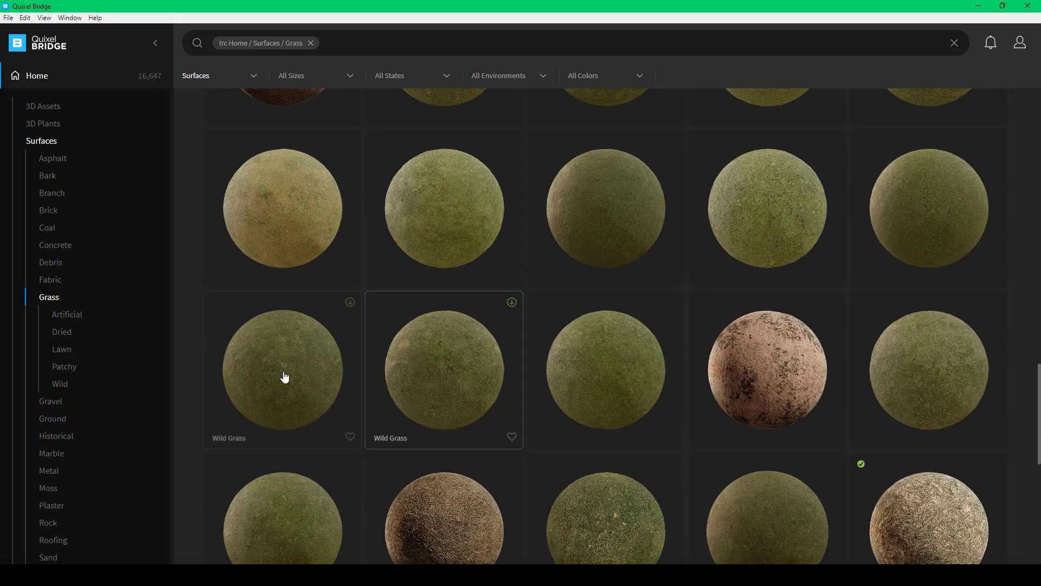
pyautogui.click(449, 370)
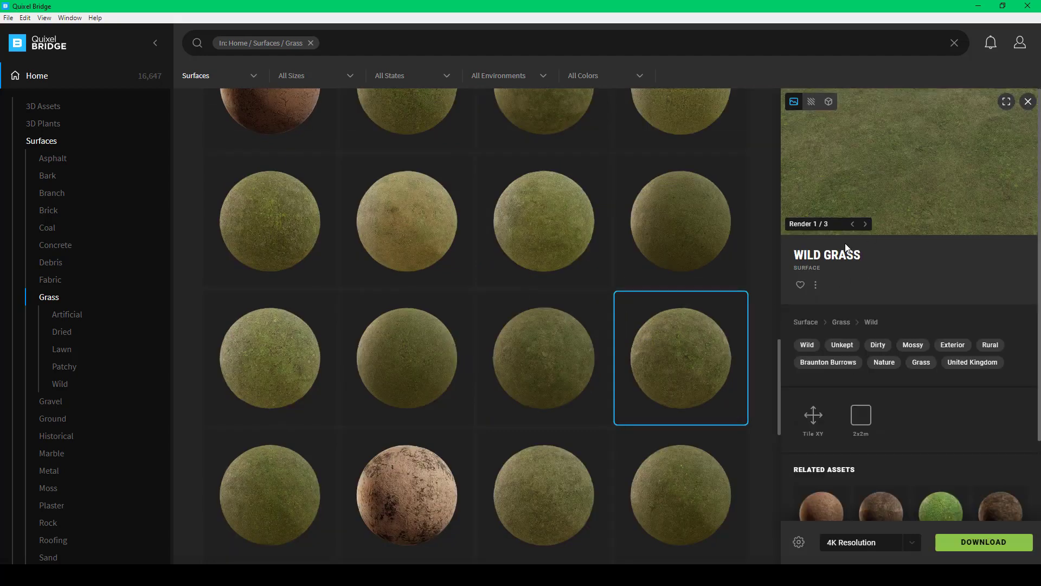
pyautogui.scroll(-5, 699, 286)
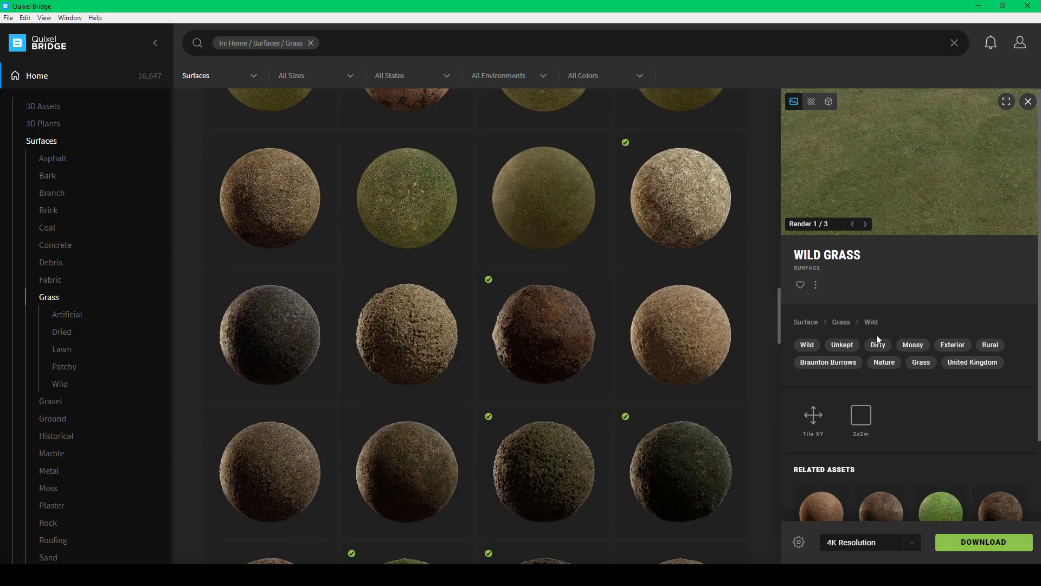
# - Examine the Wild Grass surface's related assets and the download resolutions offered for it, leaving 4K Resolution selected
pyautogui.scroll(-3, 862, 374)
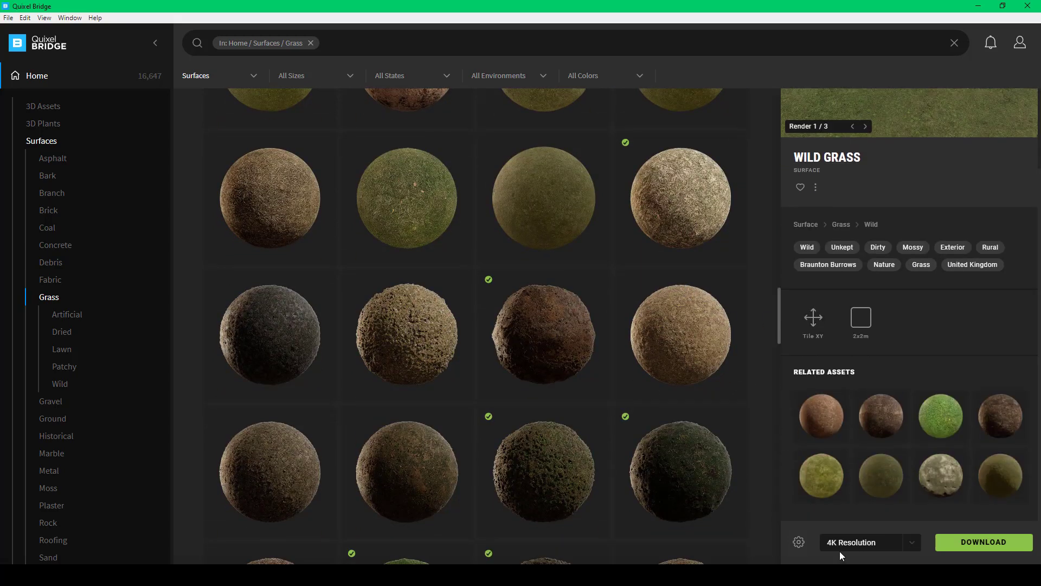
pyautogui.click(914, 549)
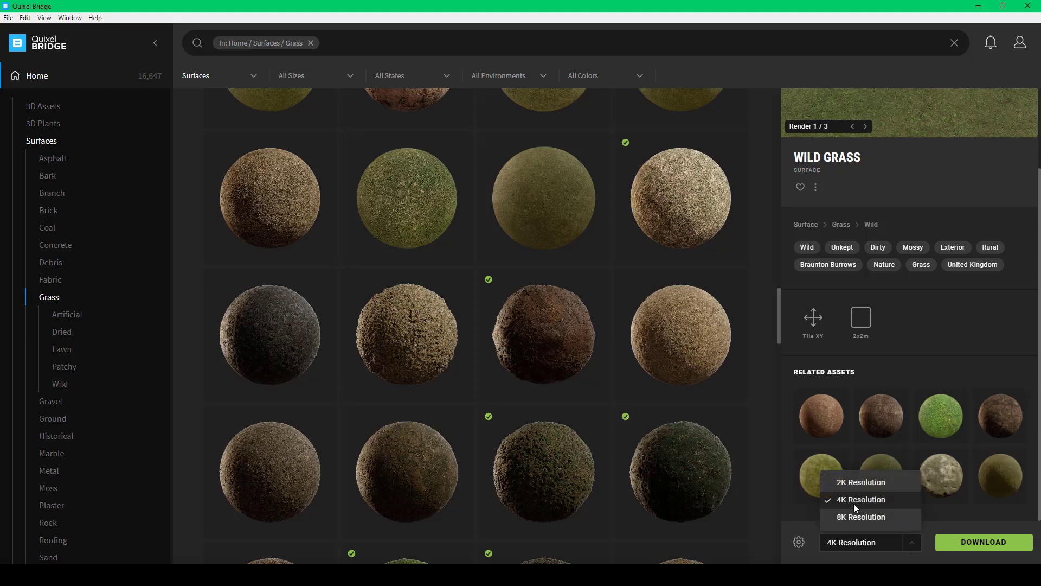
pyautogui.click(912, 542)
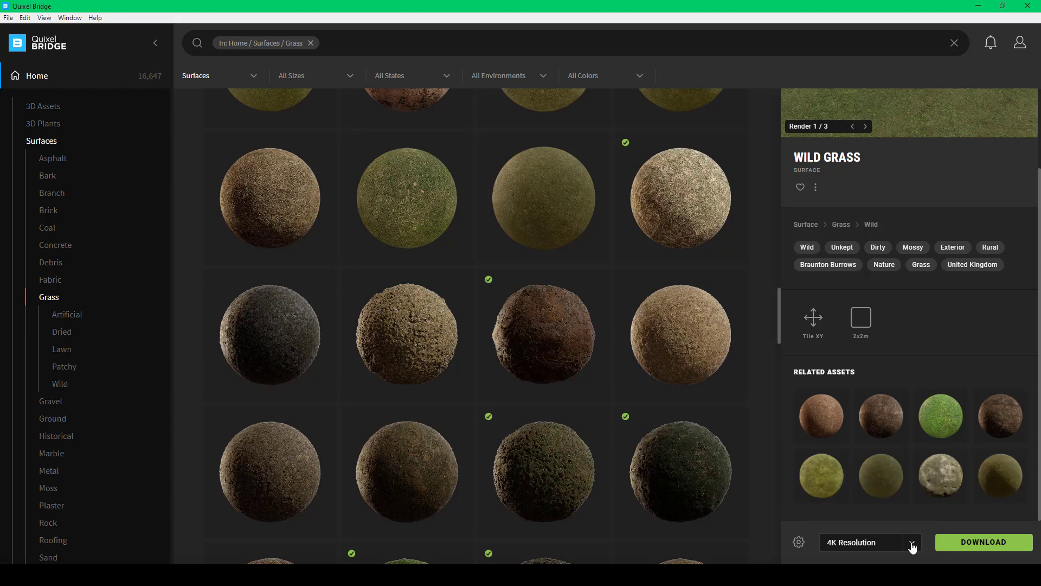
pyautogui.click(914, 549)
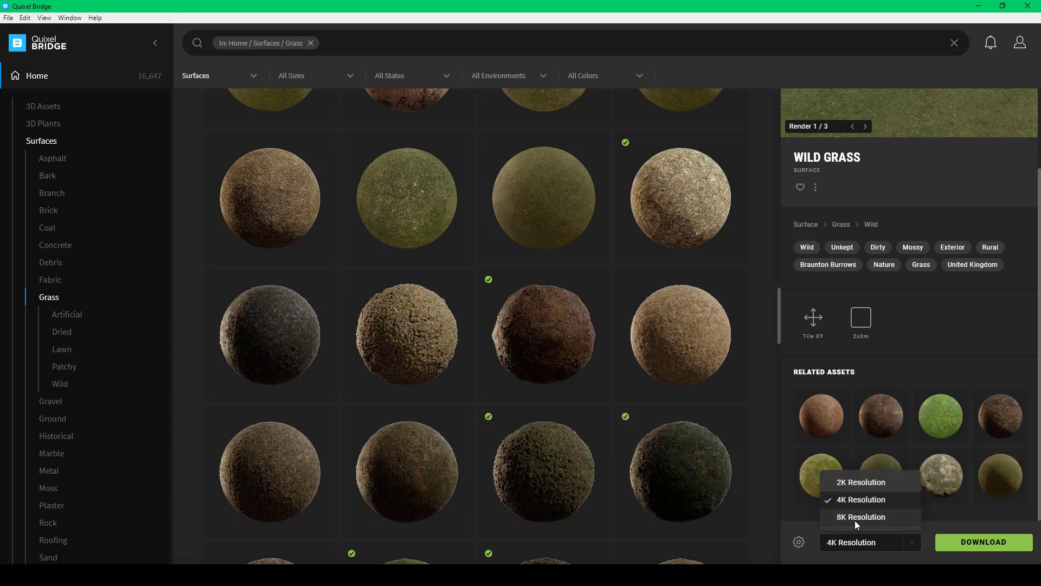
pyautogui.click(921, 544)
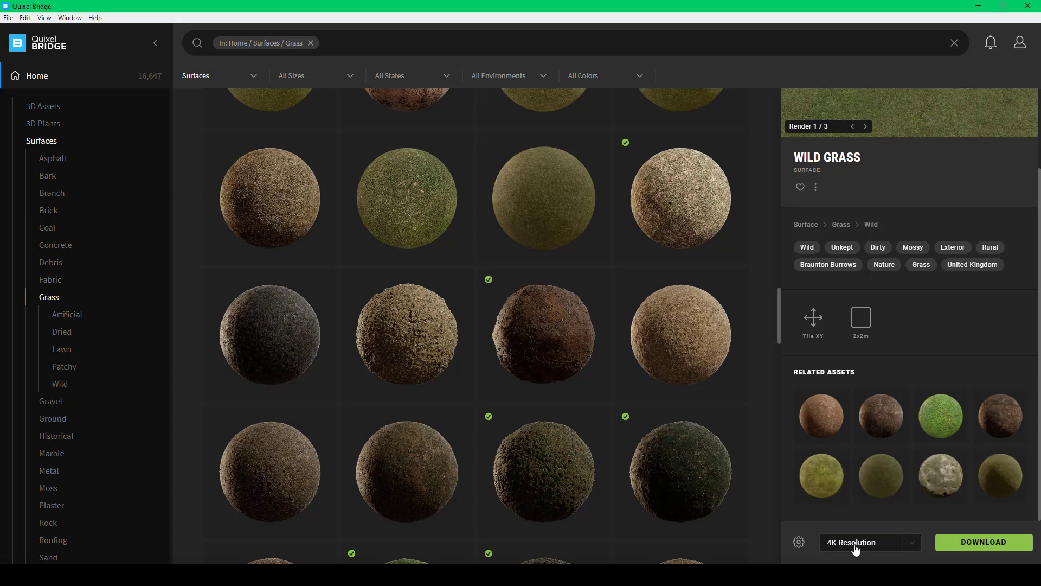
# - Review the texture maps and file formats in the download settings, and return to the Wild Grass surface's details
pyautogui.click(798, 542)
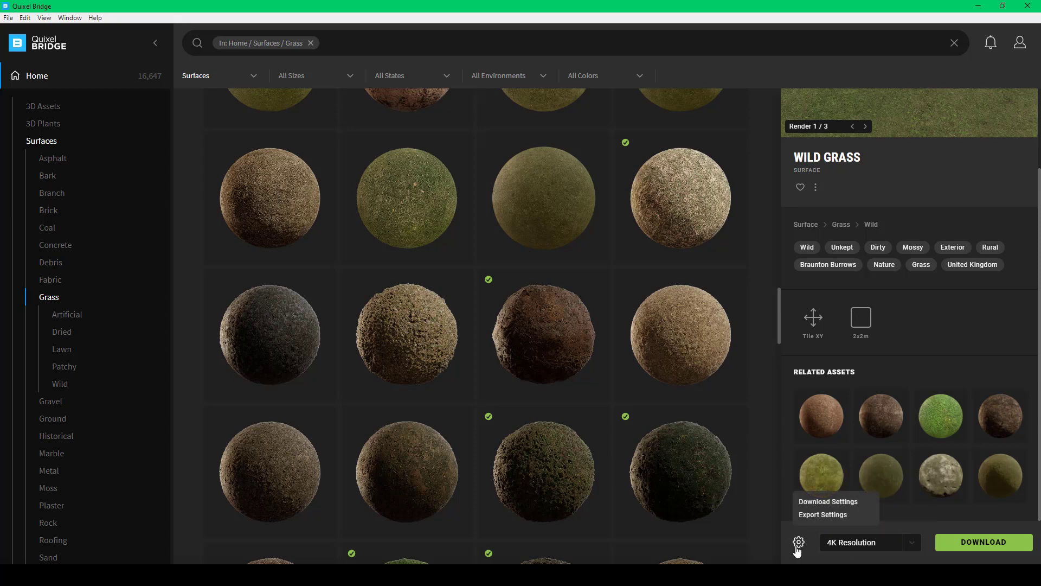
pyautogui.click(841, 504)
pyautogui.scroll(-5, 864, 279)
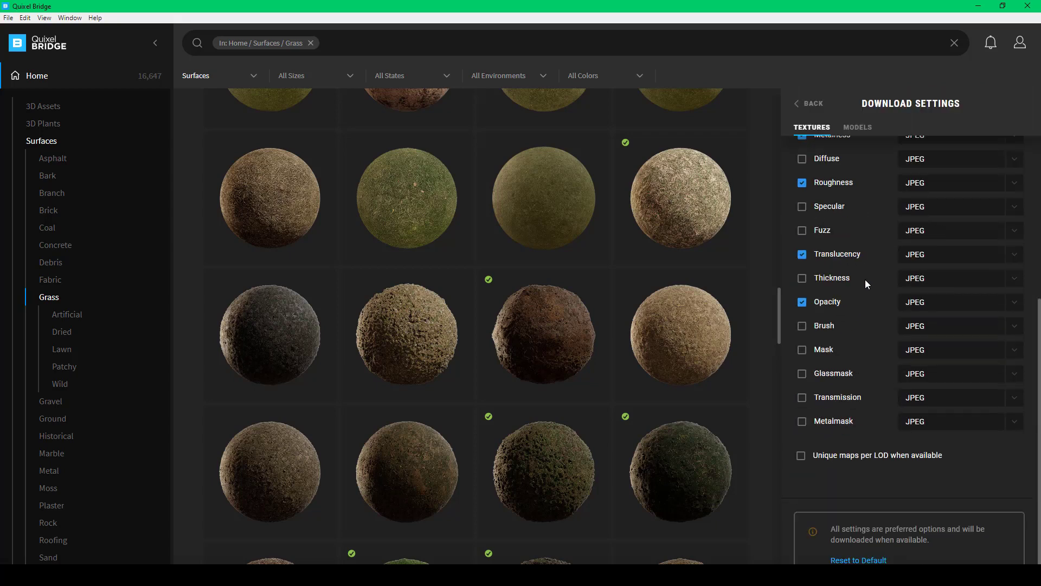
pyautogui.scroll(5, 912, 336)
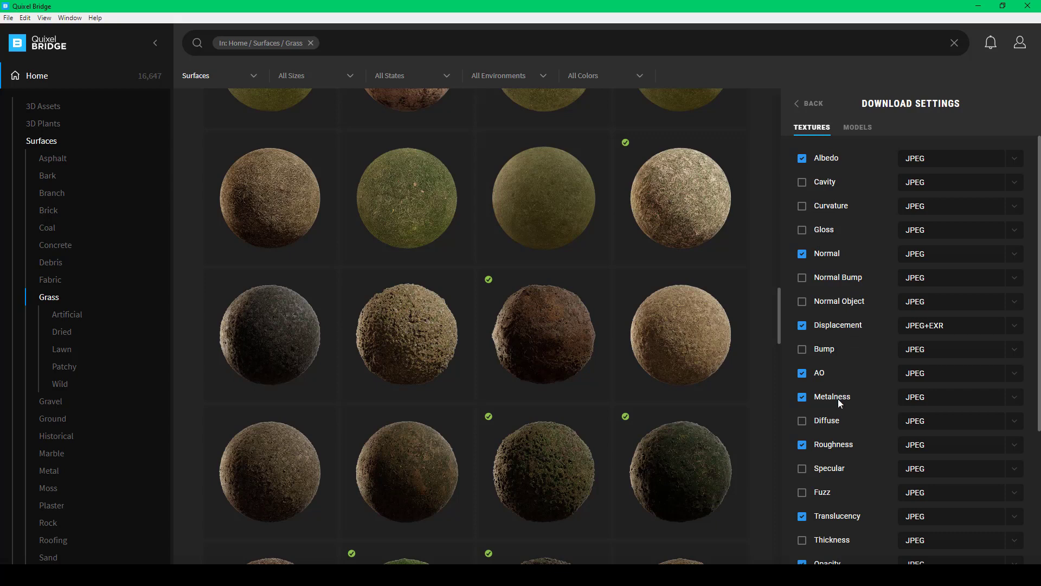
pyautogui.scroll(-5, 807, 499)
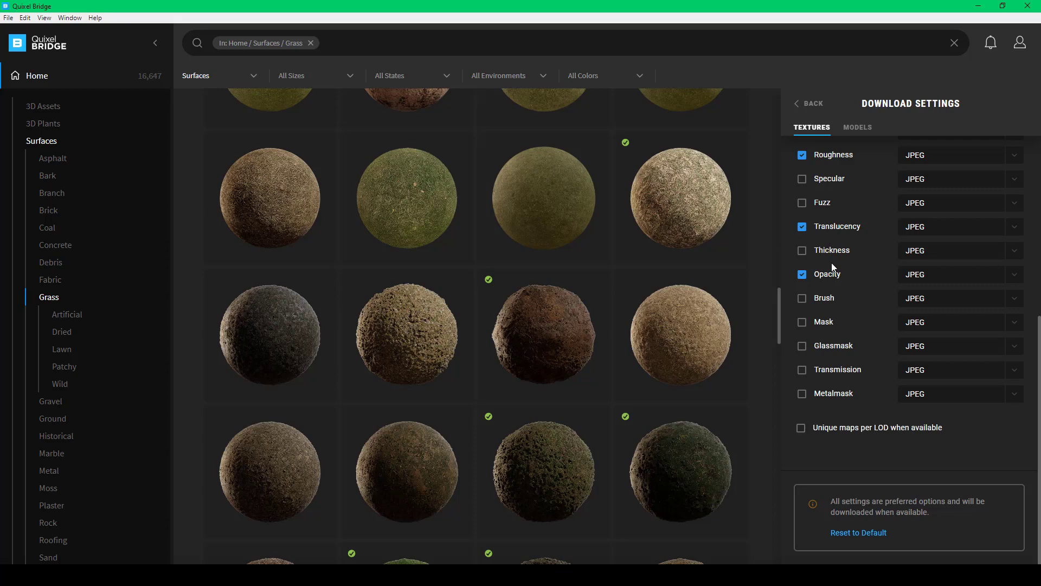
pyautogui.scroll(15, 713, 309)
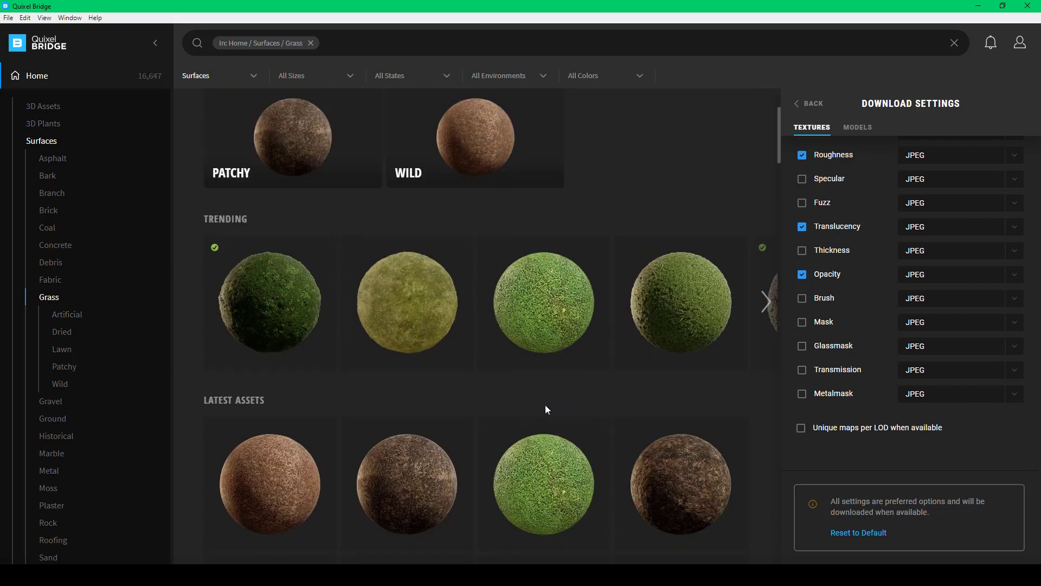
pyautogui.scroll(-5, 545, 410)
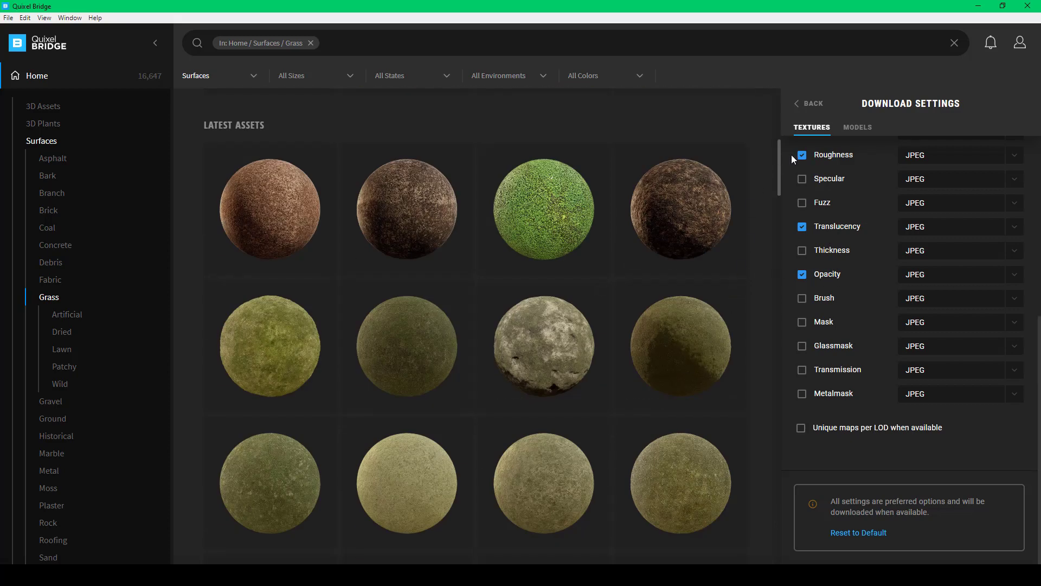
pyautogui.click(808, 104)
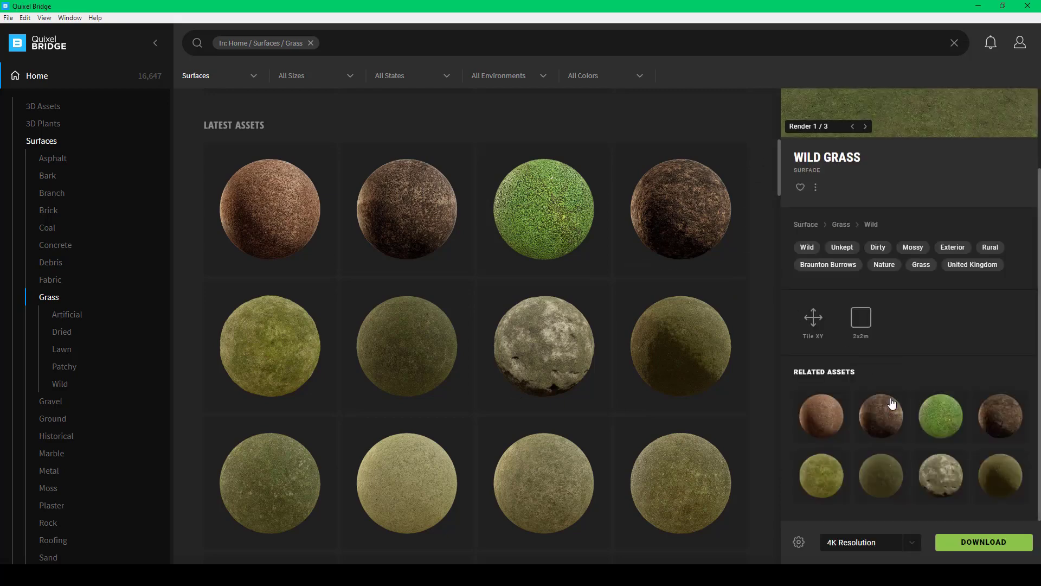
pyautogui.scroll(-5, 559, 425)
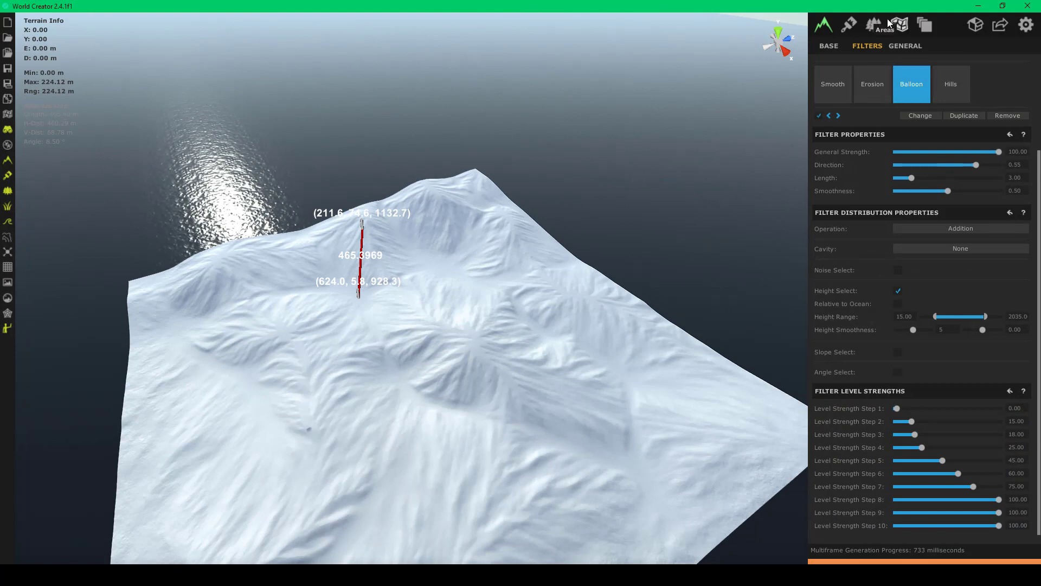
# - Switch to World Creator and add the Grass_Wild ground texture from the library to the Hills texture layer
pyautogui.click(845, 31)
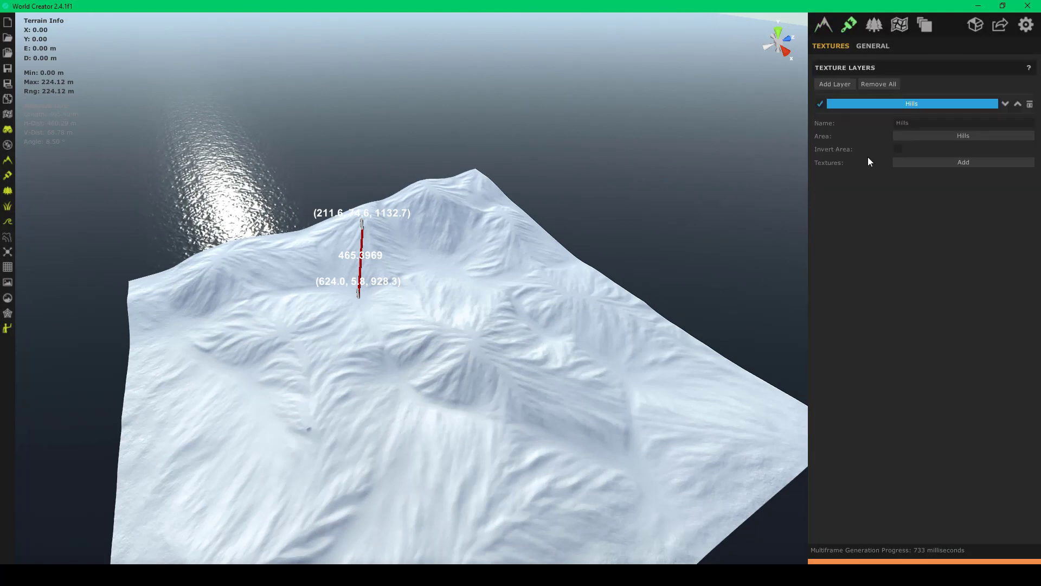
pyautogui.click(946, 163)
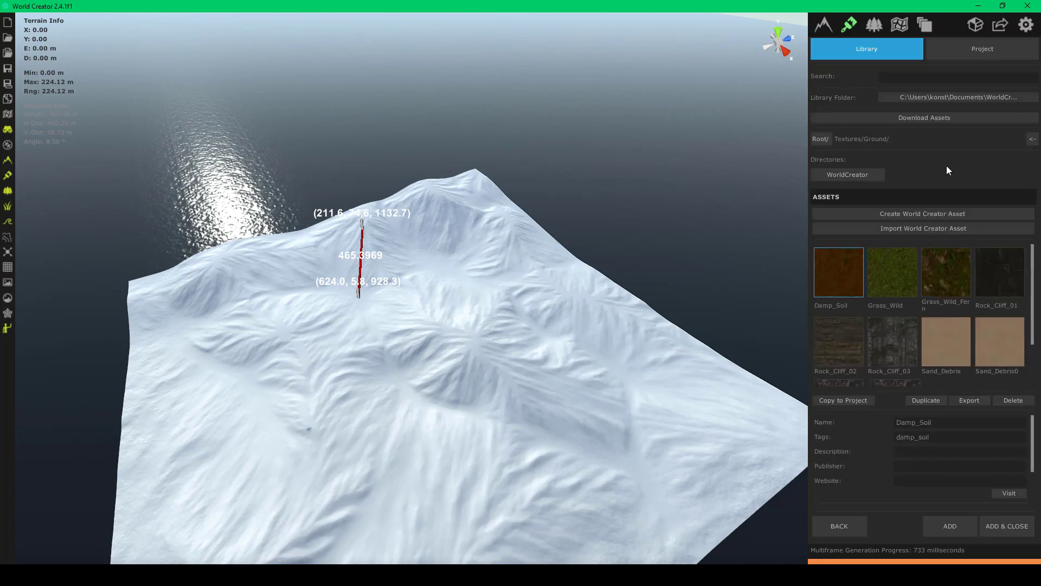
pyautogui.scroll(-2, 922, 341)
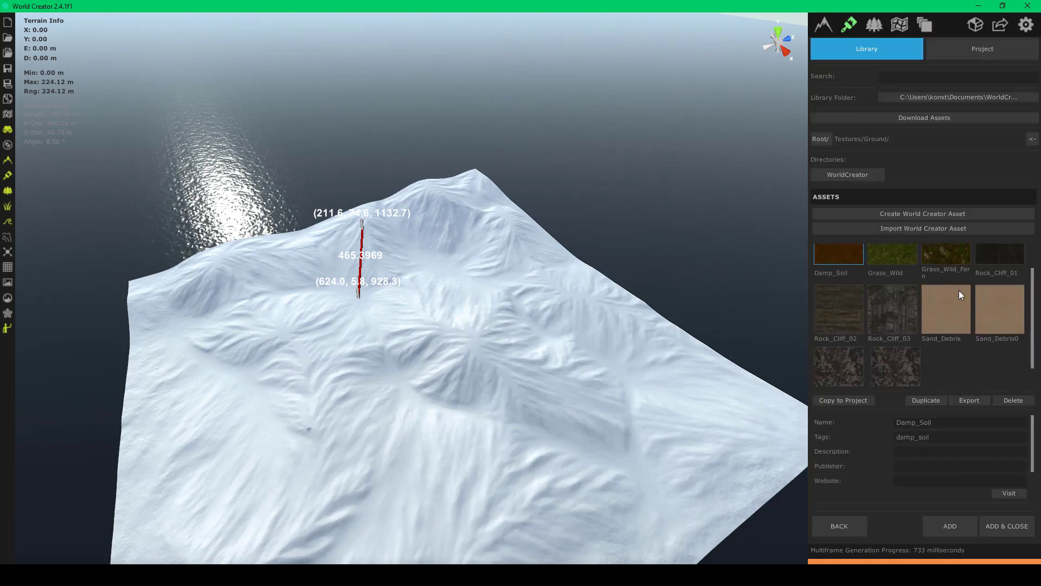
pyautogui.scroll(2, 868, 353)
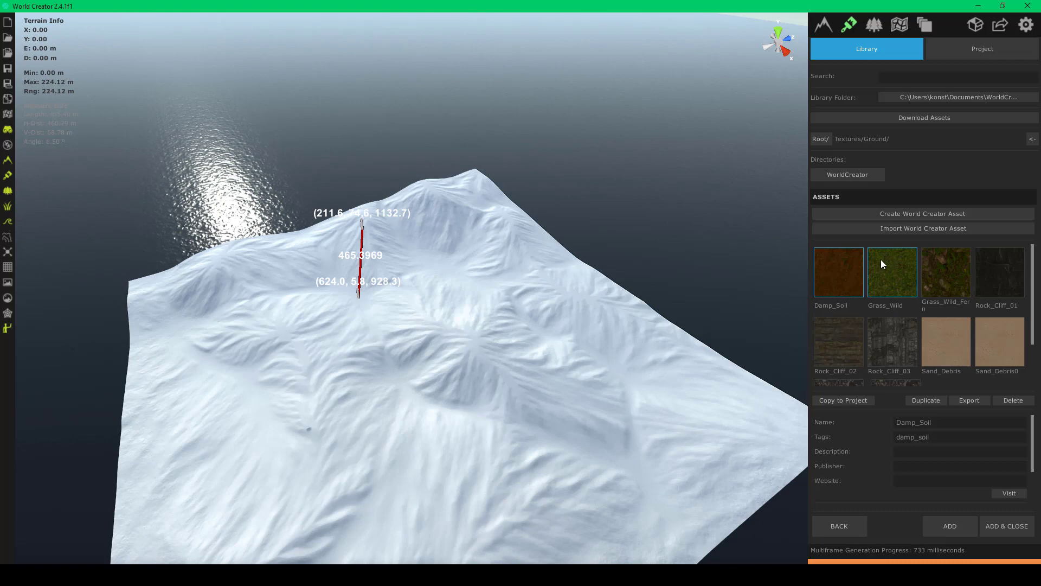
pyautogui.moveTo(540, 279); pyautogui.dragTo(381, 255, button='right')
pyautogui.press('w')
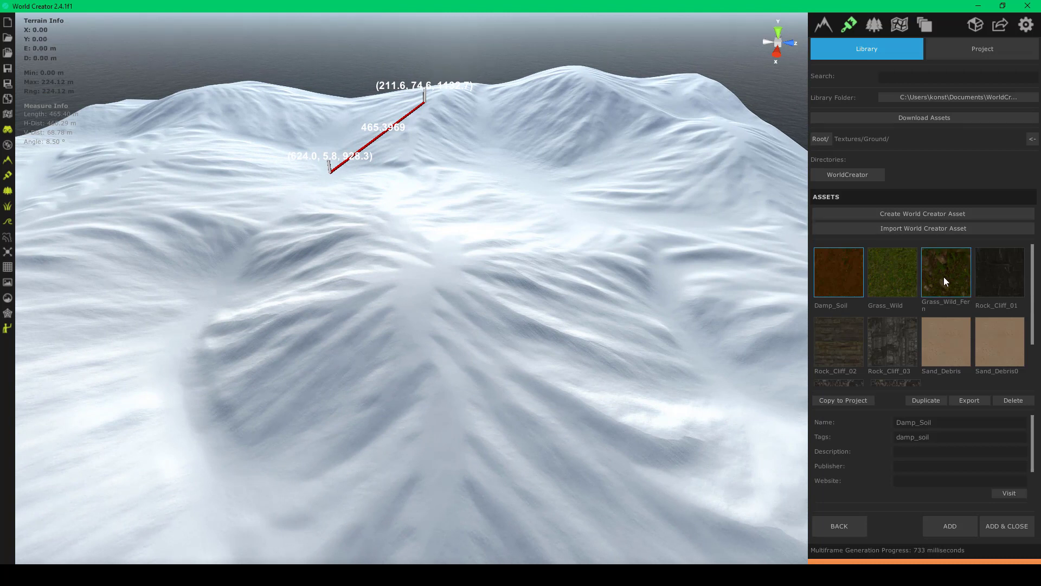
pyautogui.click(903, 273)
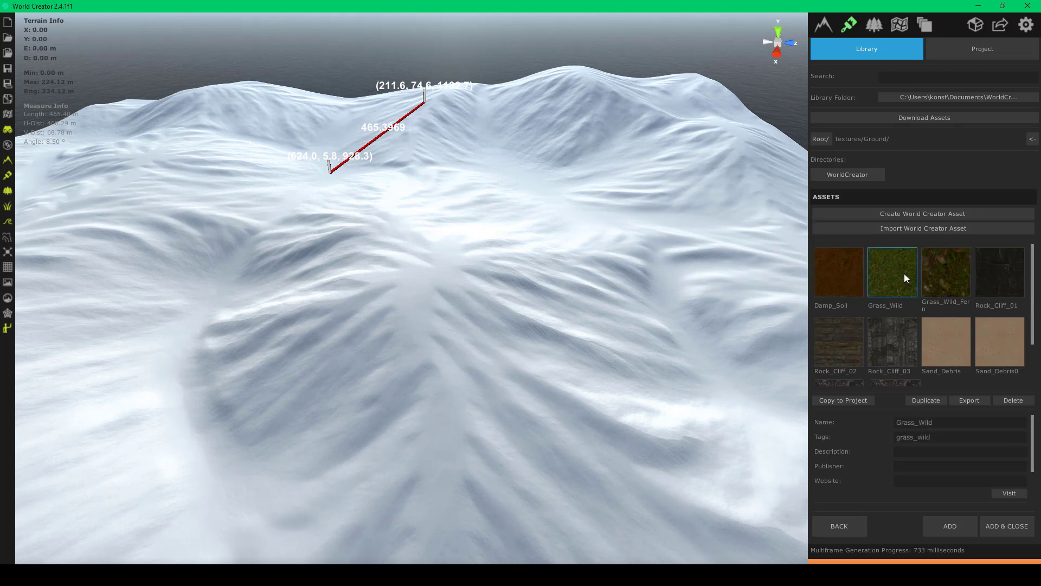
pyautogui.click(946, 528)
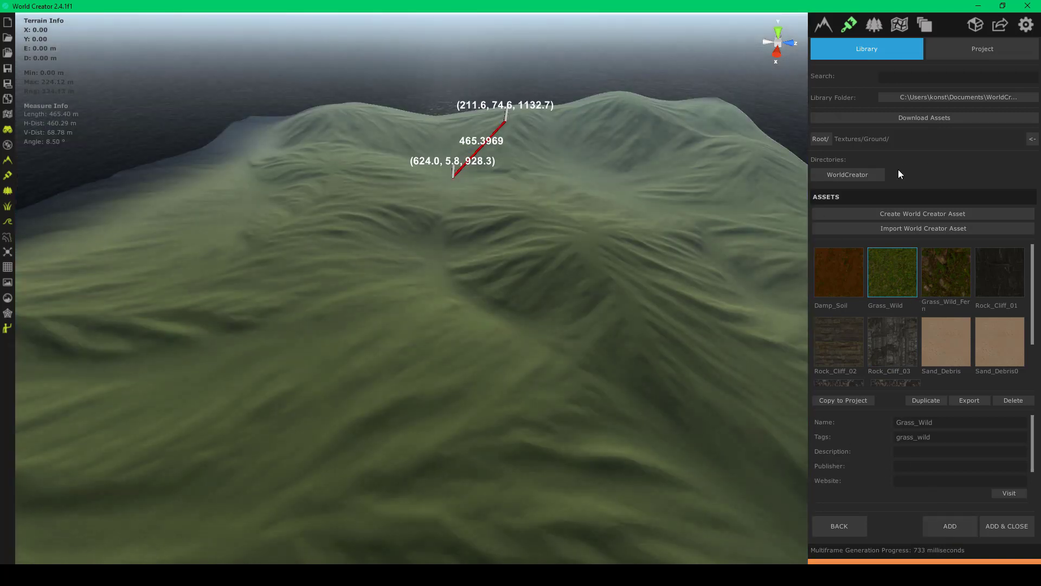
# - Inspect the grass texture on the hills up close, and check the application's general and graphics quality settings
pyautogui.moveTo(594, 231); pyautogui.dragTo(396, 284, button='right')
pyautogui.scroll(5, 511, 197)
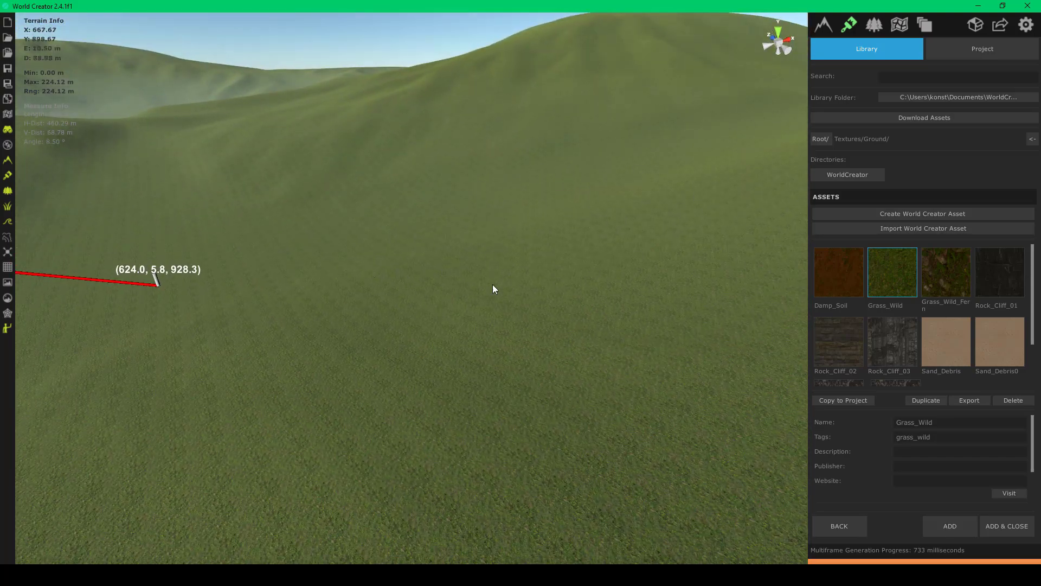
pyautogui.scroll(-3, 896, 259)
pyautogui.scroll(-2, 822, 414)
pyautogui.moveTo(565, 337)
pyautogui.mouseDown(button='right')
pyautogui.moveTo(722, 270)
pyautogui.moveTo(548, 317)
pyautogui.mouseUp(button='right')
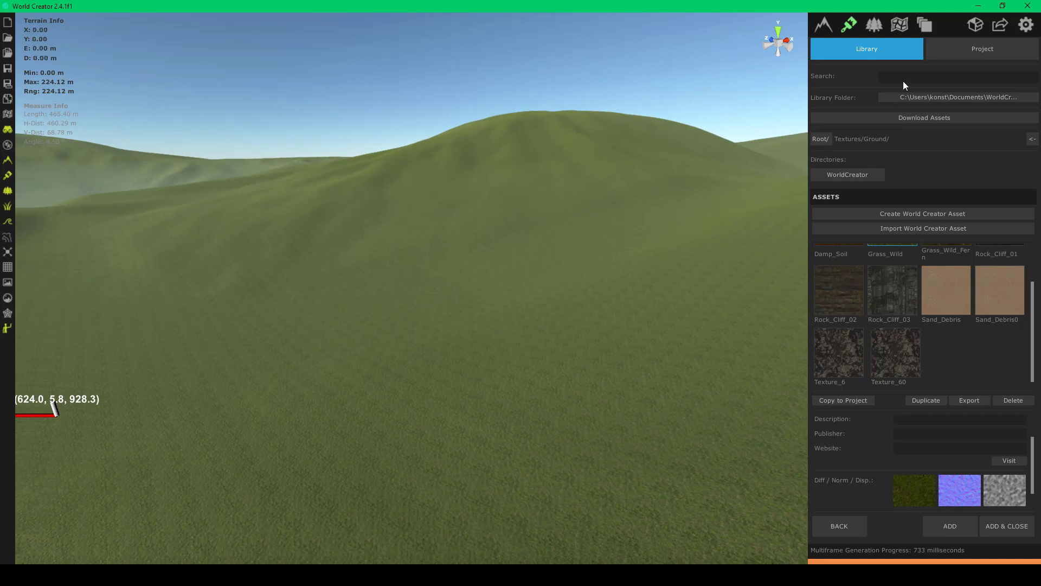
pyautogui.click(1026, 25)
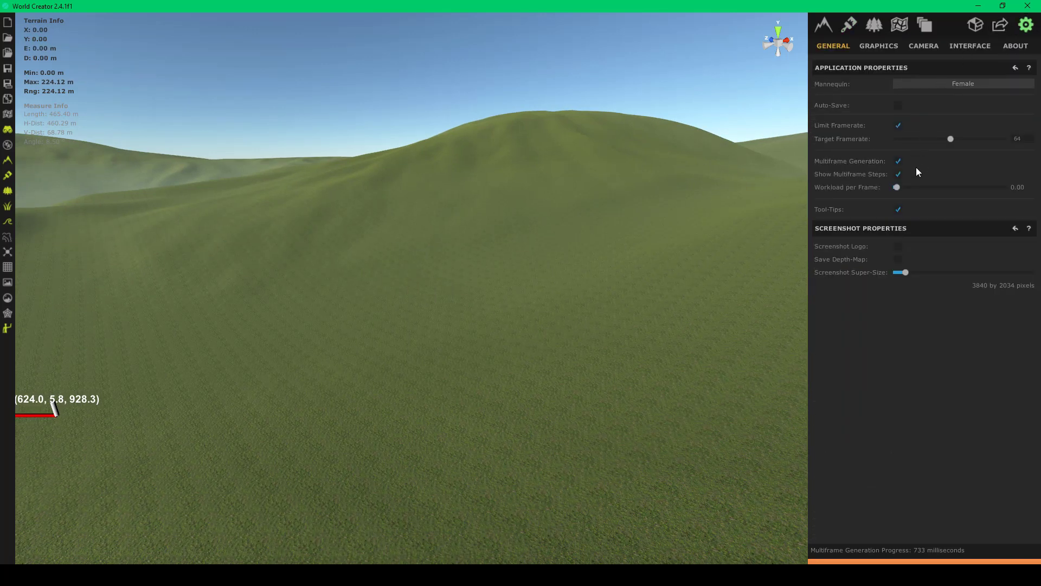
pyautogui.click(884, 47)
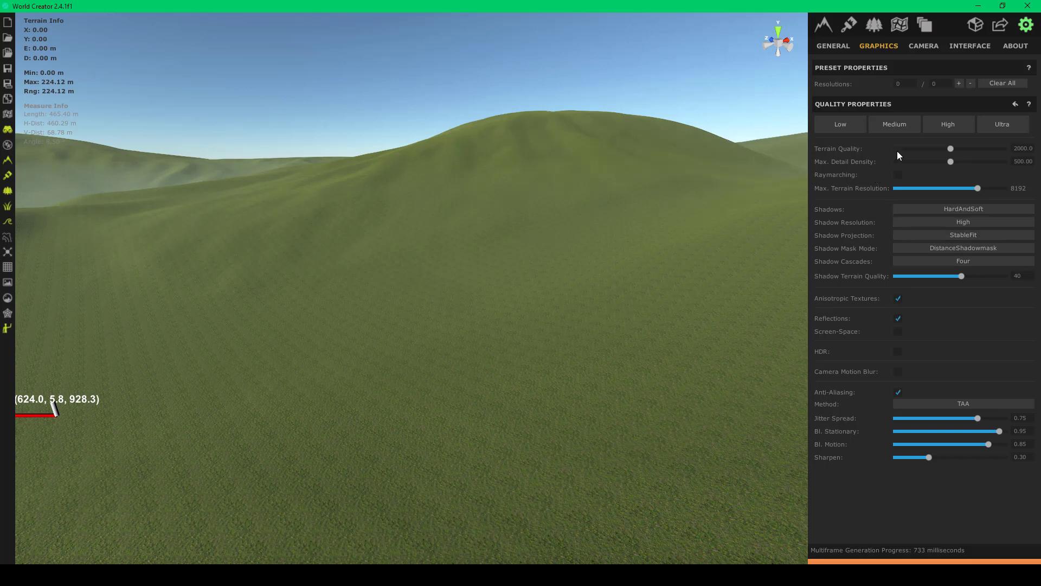
# - Enable Tri-Planar and Eliminate Tiling in the general texturing properties
pyautogui.click(848, 25)
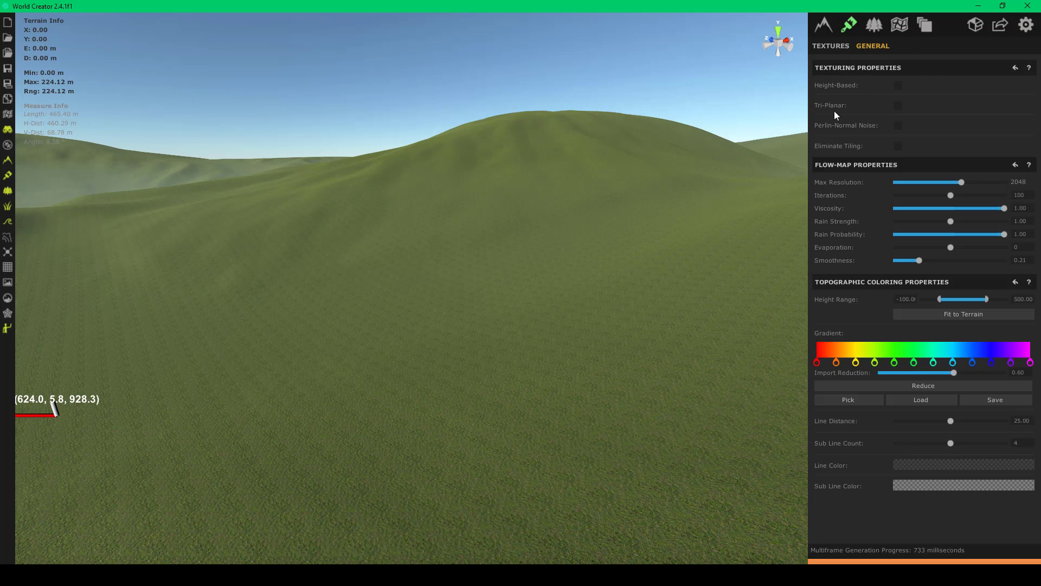
pyautogui.click(899, 104)
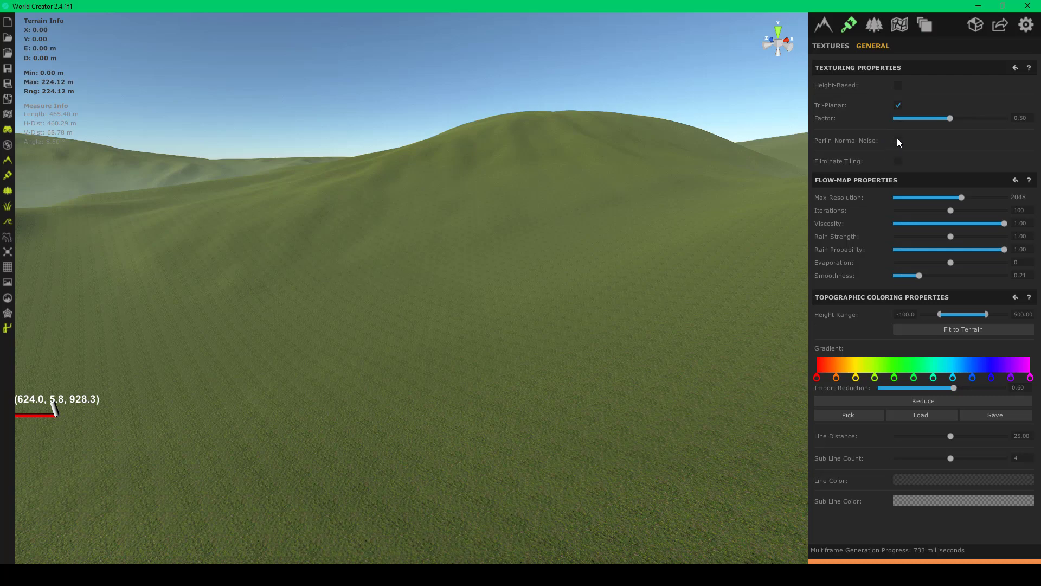
pyautogui.click(898, 161)
# - Inspect the grass texture across the slopes and valleys from several angles and distances
pyautogui.moveTo(538, 275); pyautogui.dragTo(588, 277, button='right')
pyautogui.press('w')
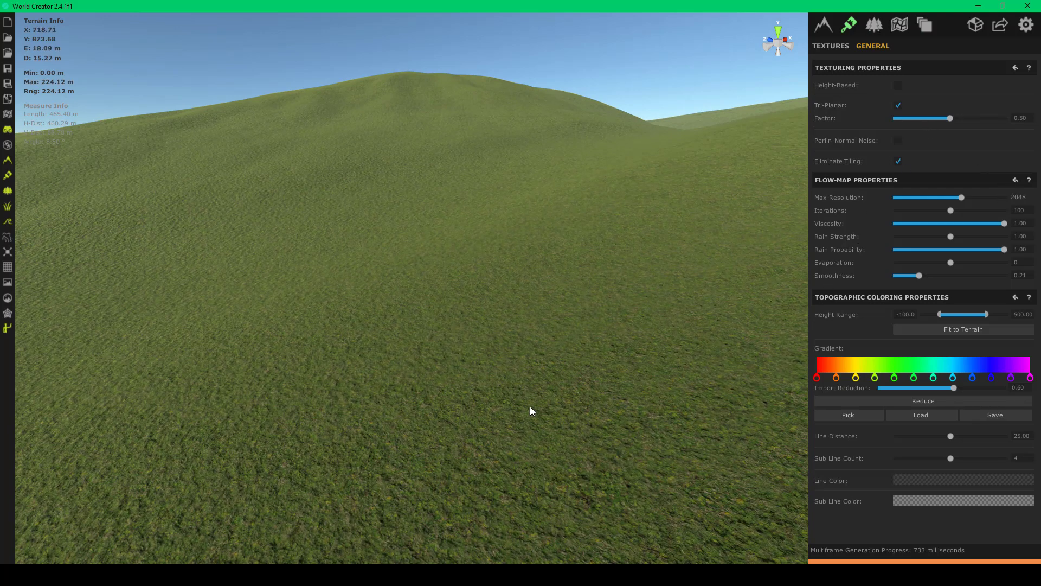
pyautogui.moveTo(711, 359); pyautogui.dragTo(717, 357, button='right')
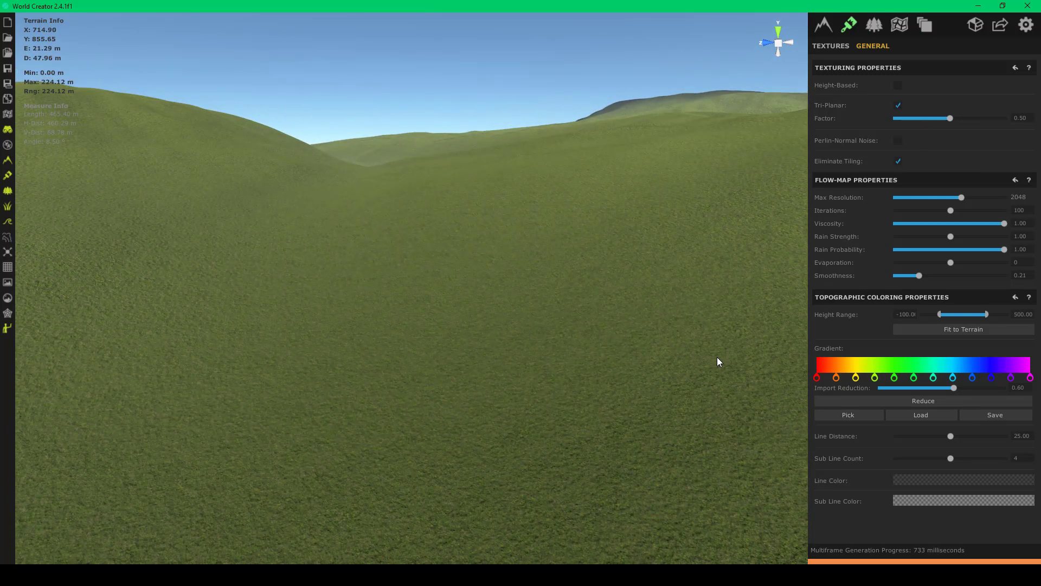
pyautogui.moveTo(490, 343); pyautogui.dragTo(577, 331, button='right')
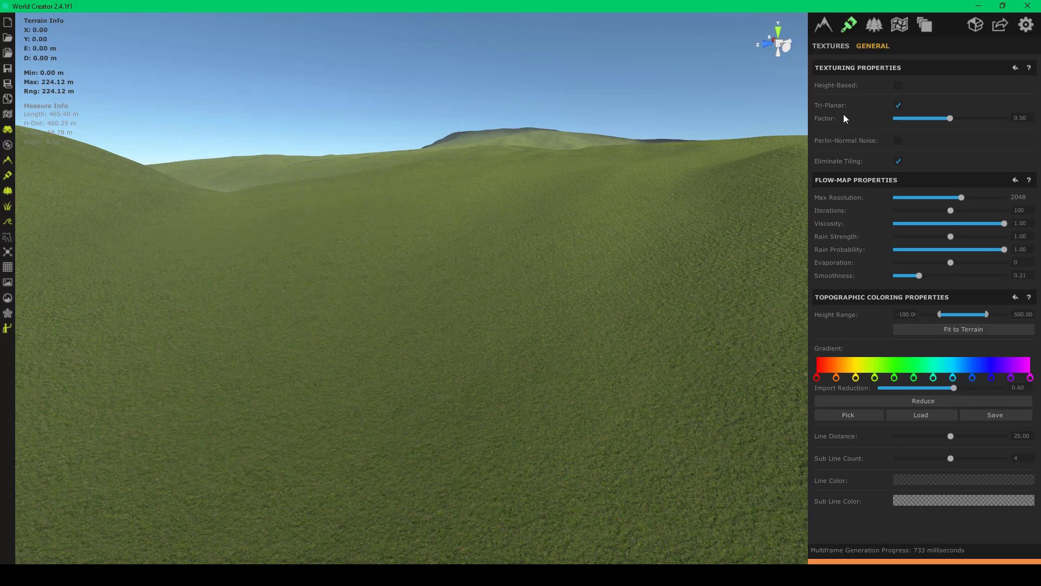
pyautogui.moveTo(704, 371); pyautogui.dragTo(848, 396, button='right')
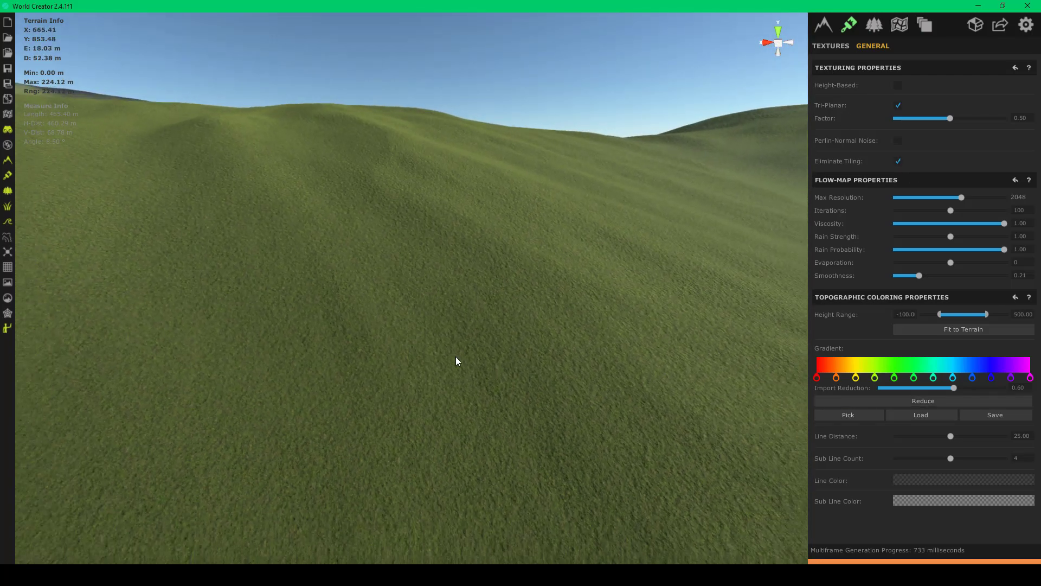
pyautogui.moveTo(456, 356); pyautogui.dragTo(652, 351, button='right')
pyautogui.scroll(-5, 652, 351)
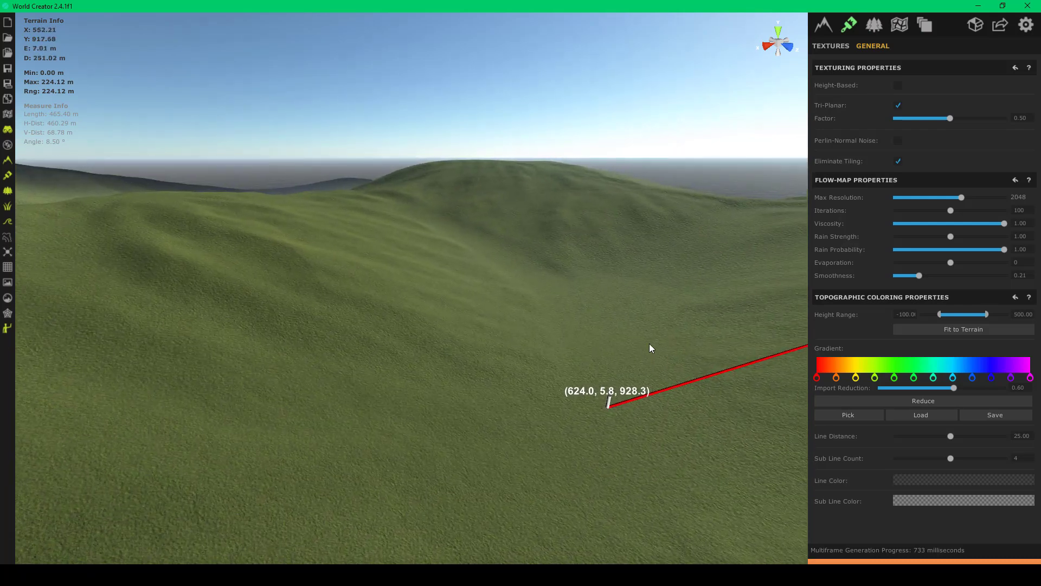
pyautogui.moveTo(651, 348); pyautogui.dragTo(424, 349, button='right')
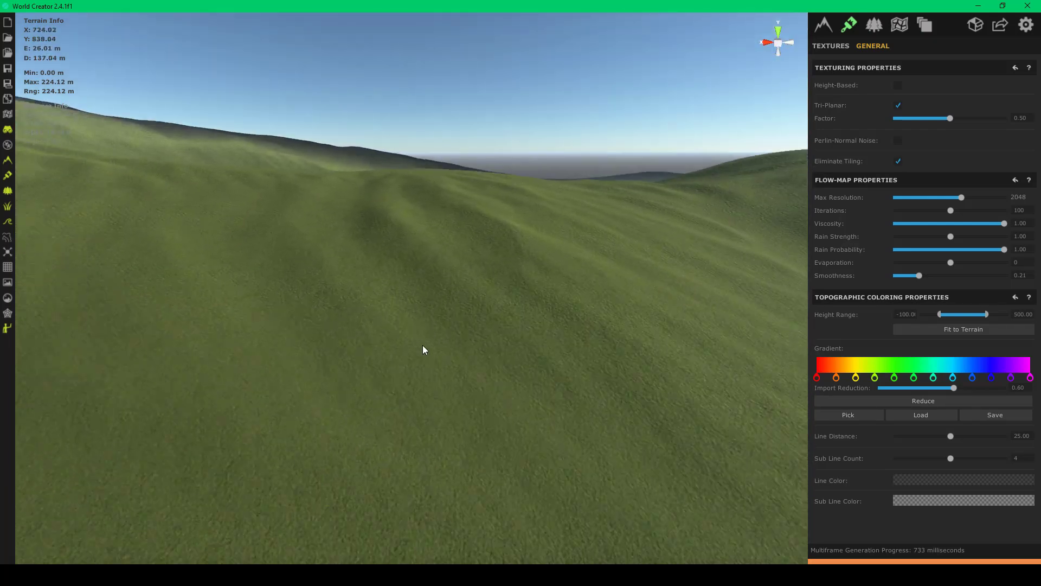
pyautogui.press('w')
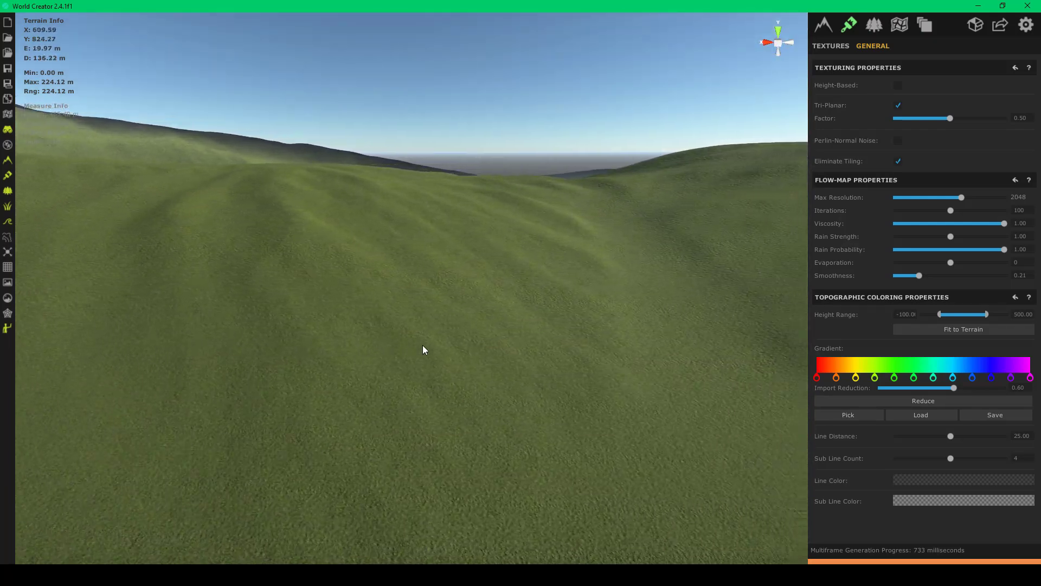
pyautogui.moveTo(422, 344); pyautogui.dragTo(179, 407, button='right')
pyautogui.press('s')
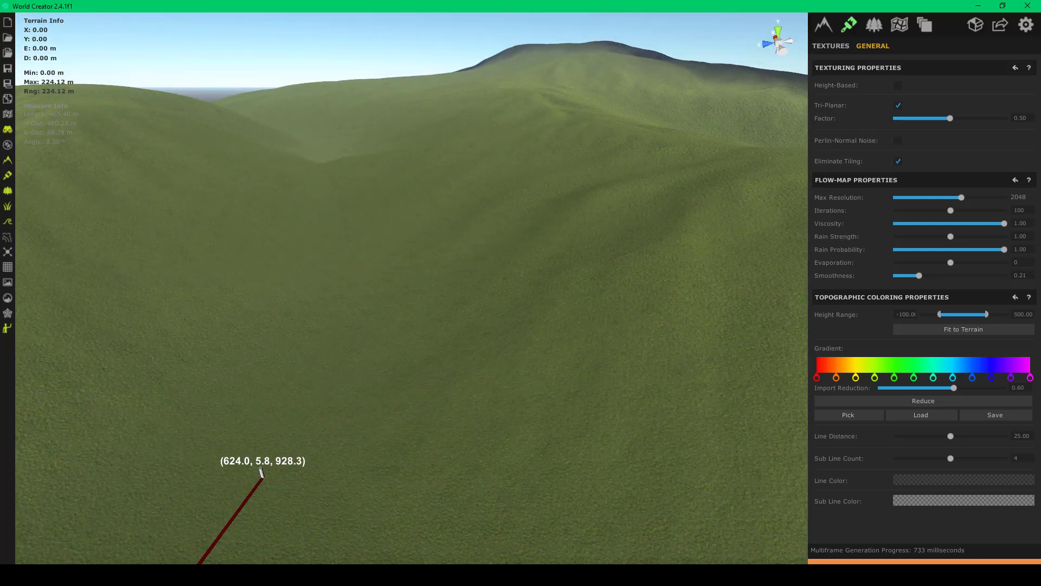
pyautogui.moveTo(512, 268); pyautogui.dragTo(293, 212, button='right')
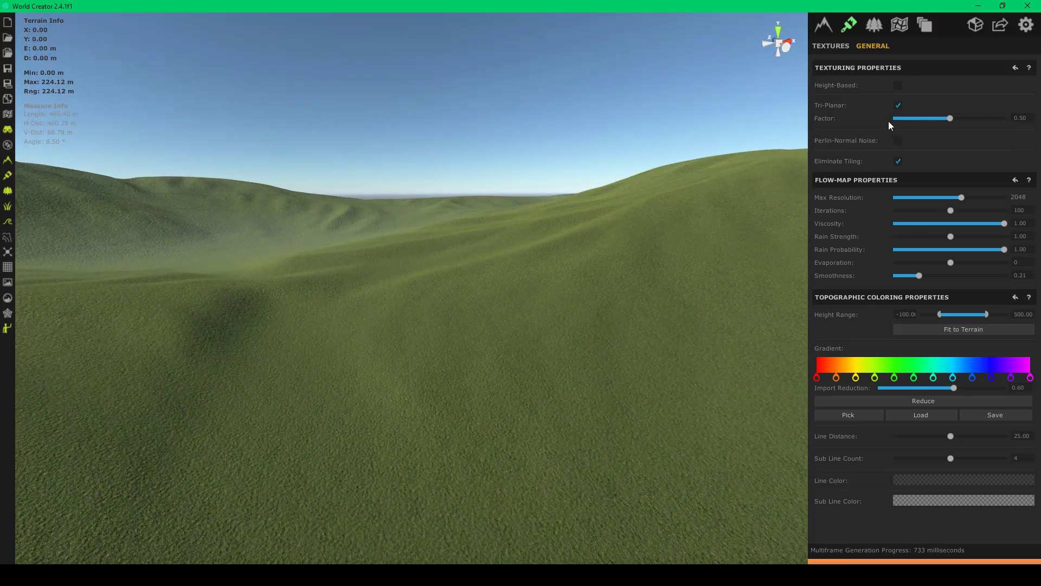
# - Toggle the Height-Based and Eliminate Tiling texturing options to compare their effect on the grass-covered hills
pyautogui.click(899, 86)
pyautogui.click(900, 87)
pyautogui.moveTo(495, 307); pyautogui.dragTo(559, 333, button='right')
pyautogui.press('s')
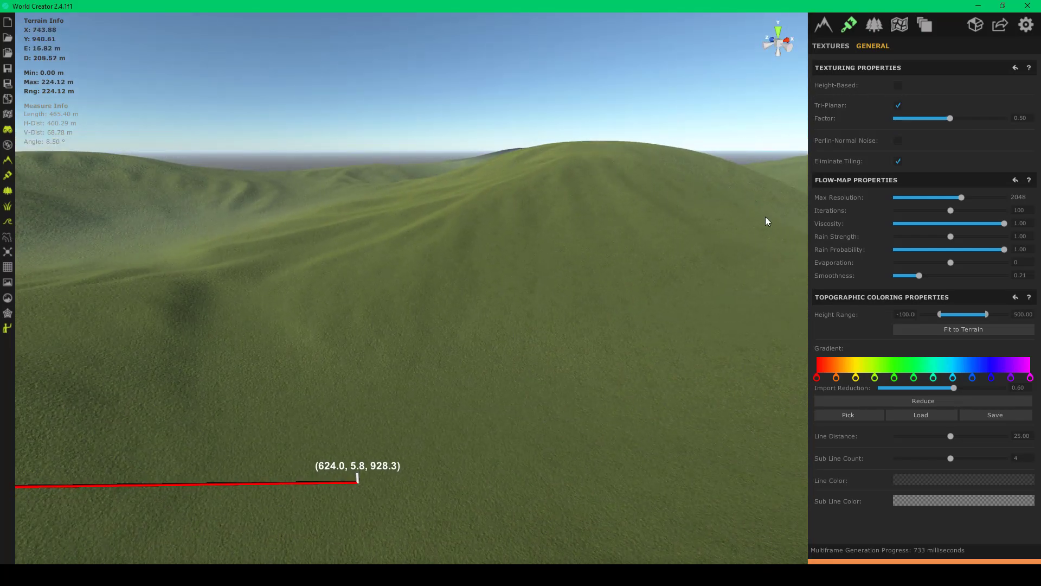
pyautogui.click(896, 163)
pyautogui.moveTo(506, 307); pyautogui.dragTo(313, 308, button='right')
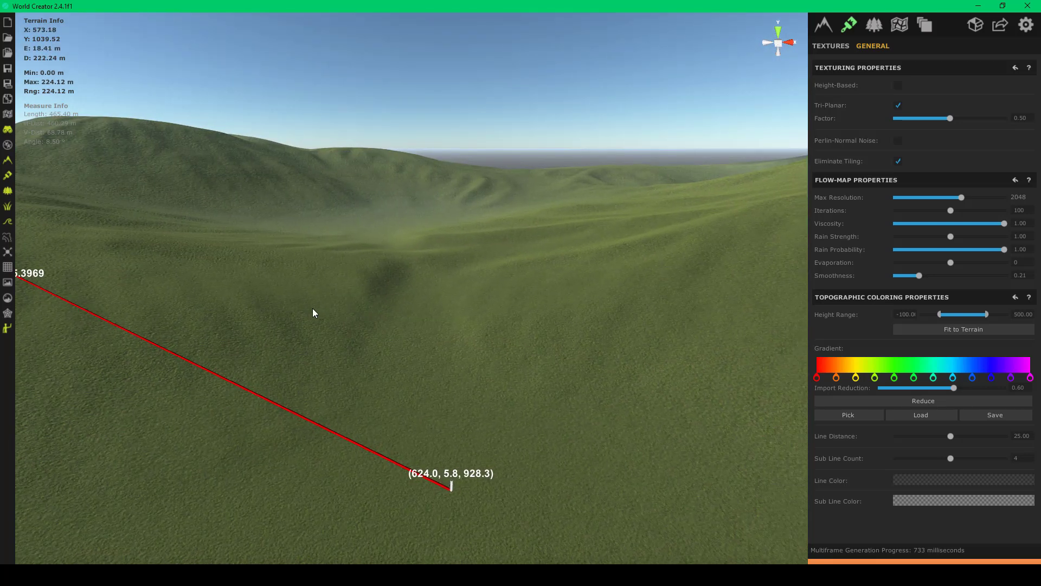
# - Examine the grass texture around the measured line, the valley and the distant hills for visible repetition or stretching
pyautogui.moveTo(487, 269); pyautogui.dragTo(583, 235, button='right')
pyautogui.scroll(3, 583, 231)
pyautogui.scroll(-6, 584, 232)
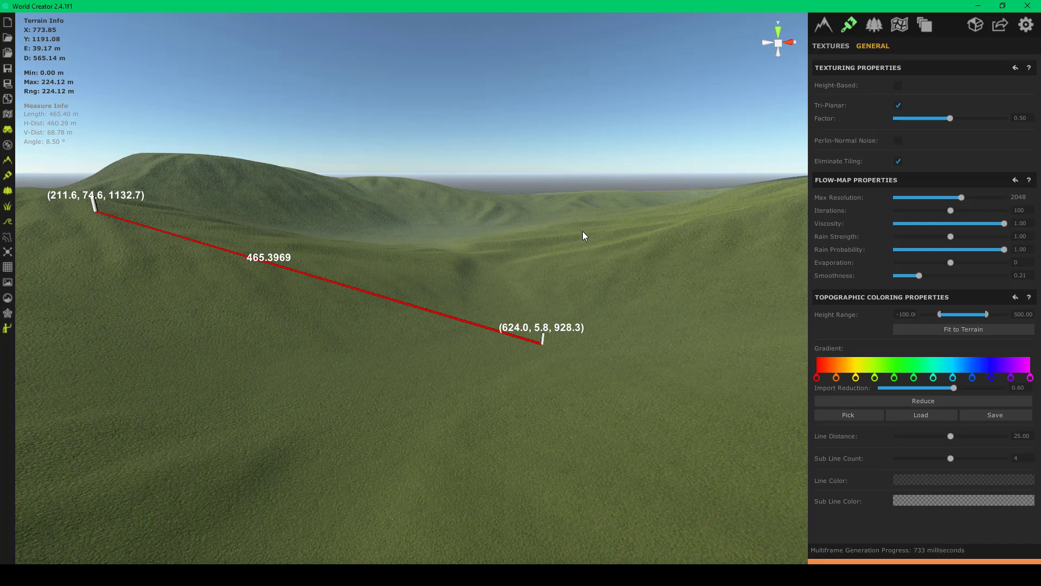
pyautogui.scroll(3, 583, 235)
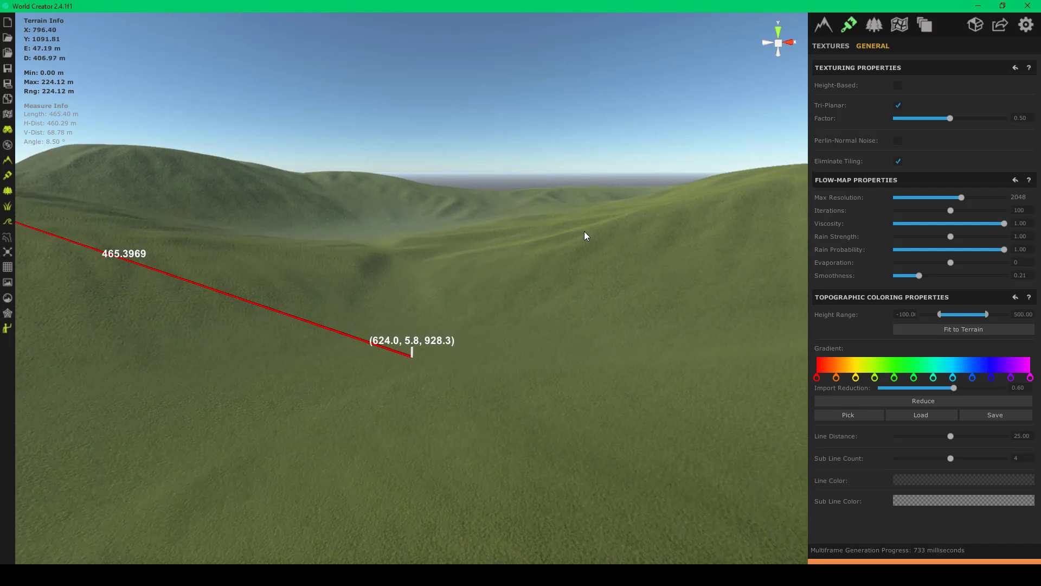
pyautogui.moveTo(584, 231); pyautogui.dragTo(294, 274, button='right')
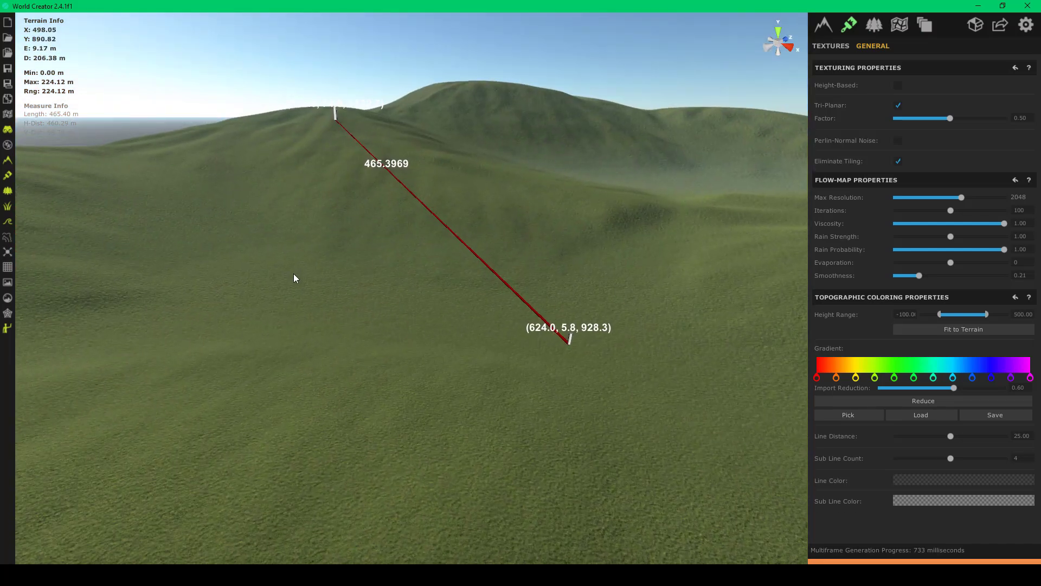
pyautogui.press('d')
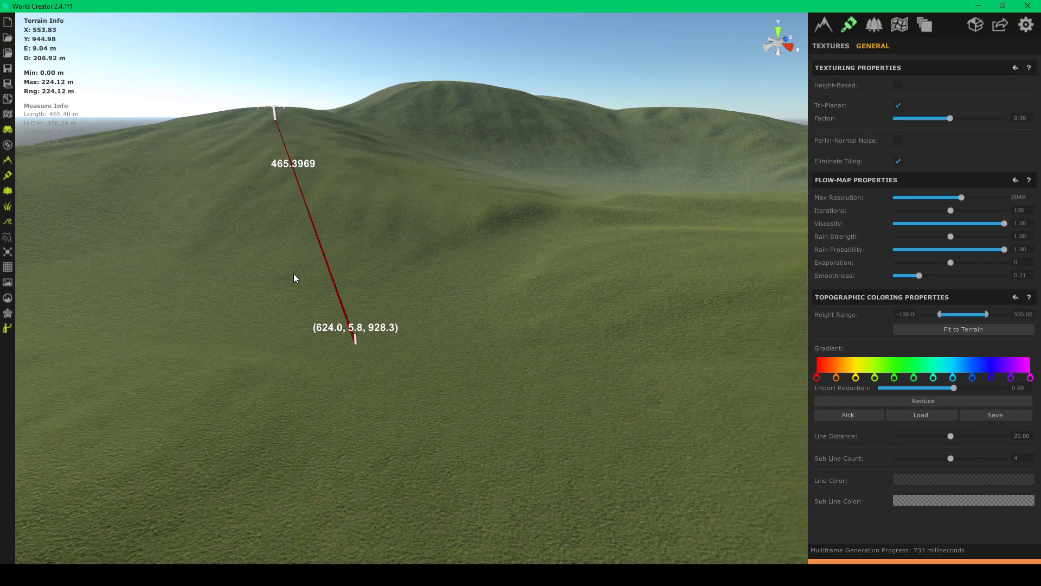
pyautogui.press('d')
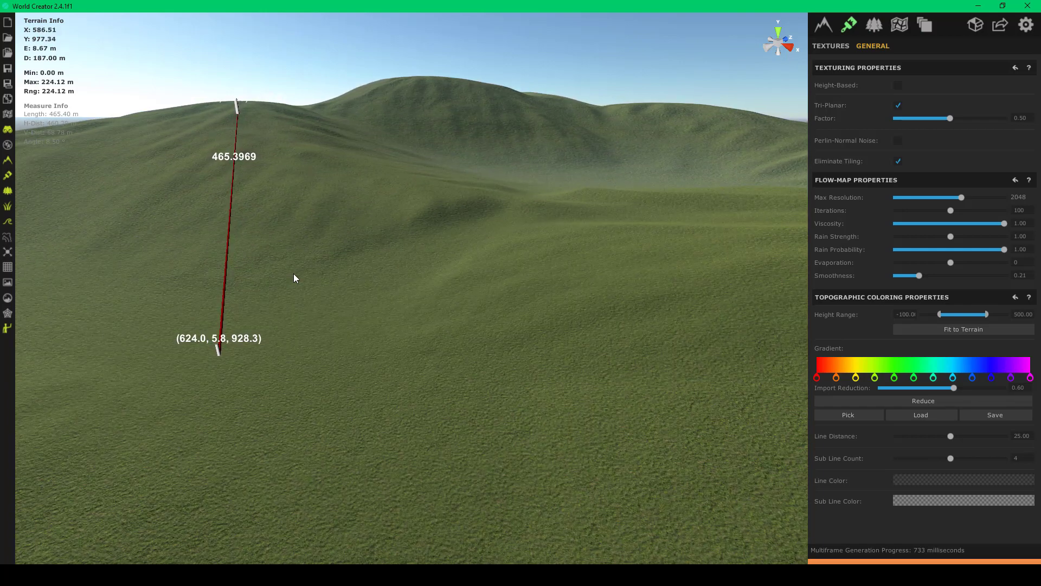
pyautogui.moveTo(386, 243); pyautogui.dragTo(459, 179, button='right')
pyautogui.scroll(-3, 460, 178)
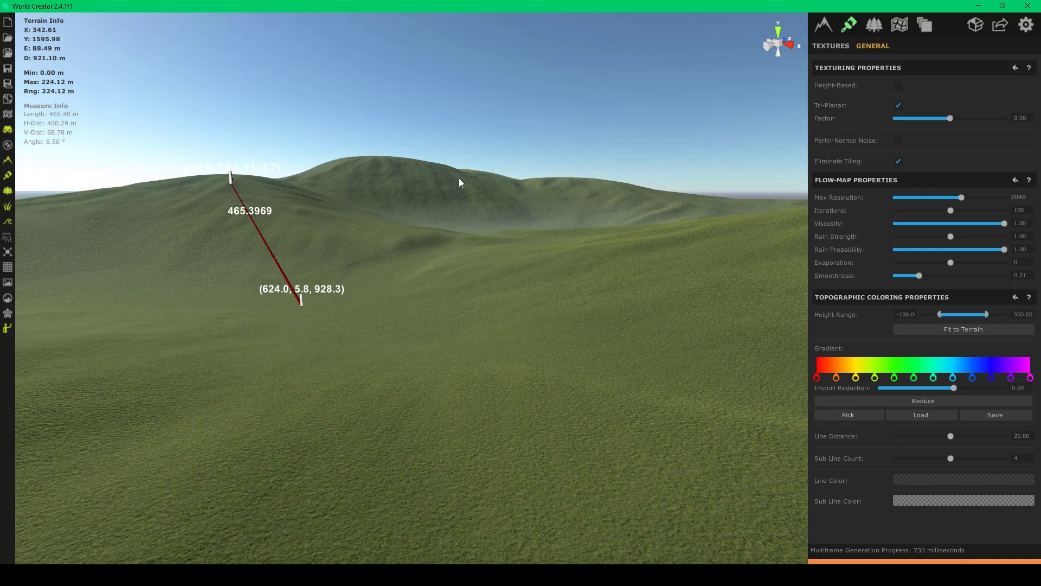
pyautogui.moveTo(292, 209); pyautogui.dragTo(356, 209, button='right')
pyautogui.press('a')
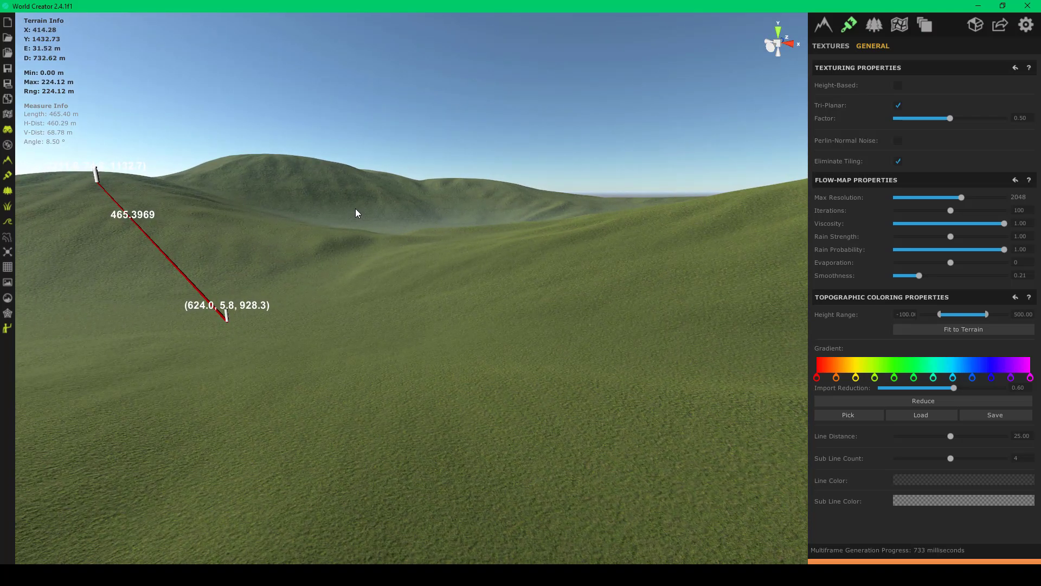
pyautogui.moveTo(356, 209); pyautogui.dragTo(320, 290, button='right')
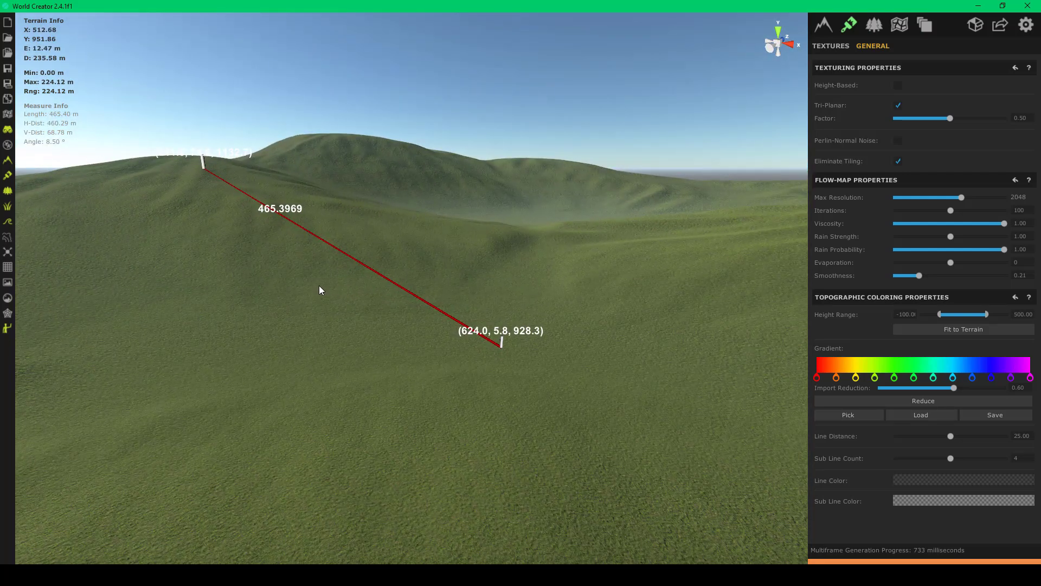
pyautogui.moveTo(402, 305); pyautogui.dragTo(511, 360, button='right')
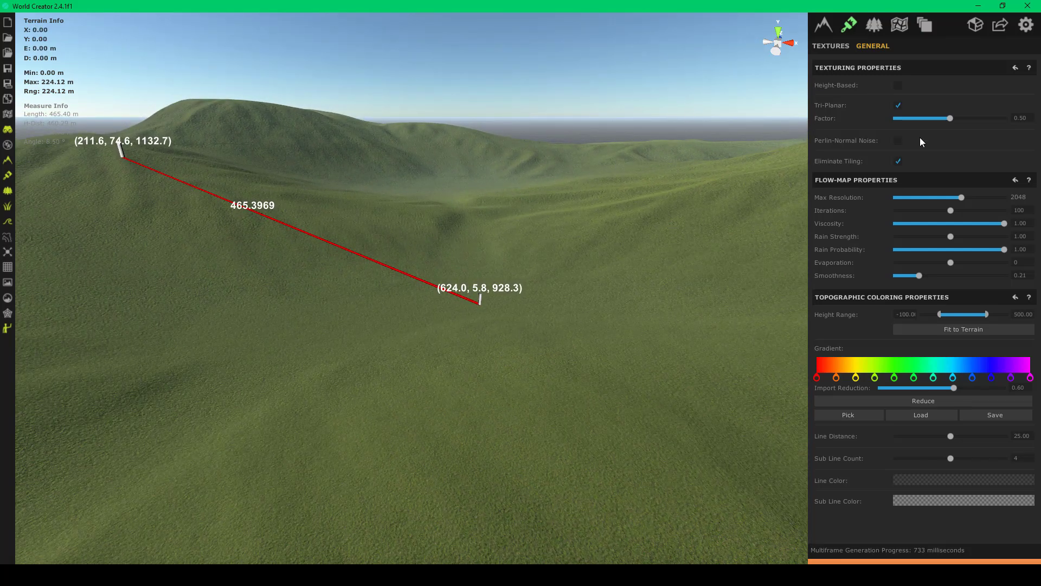
pyautogui.moveTo(539, 228); pyautogui.dragTo(251, 244, button='right')
pyautogui.press('w')
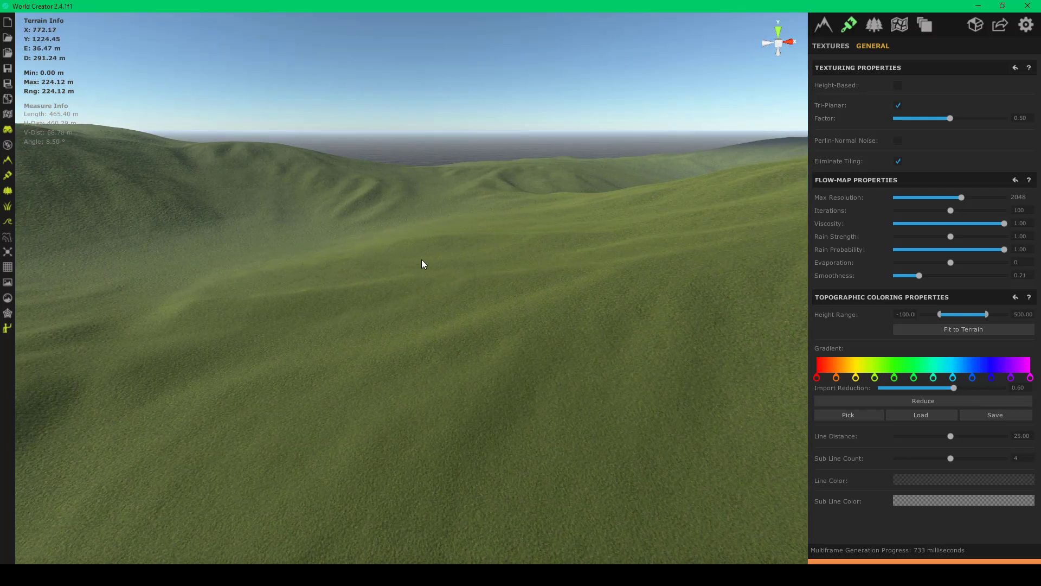
pyautogui.moveTo(424, 264); pyautogui.dragTo(473, 276, button='right')
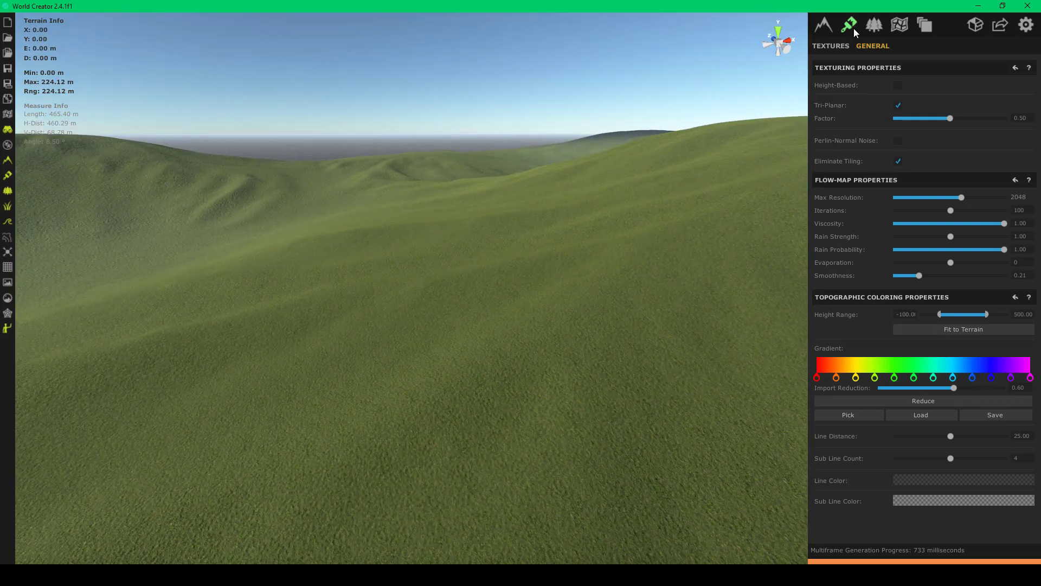
# - Add the Damp_Soil ground texture from the library to the Hills texture layer and remove its duplicate copy
pyautogui.click(819, 45)
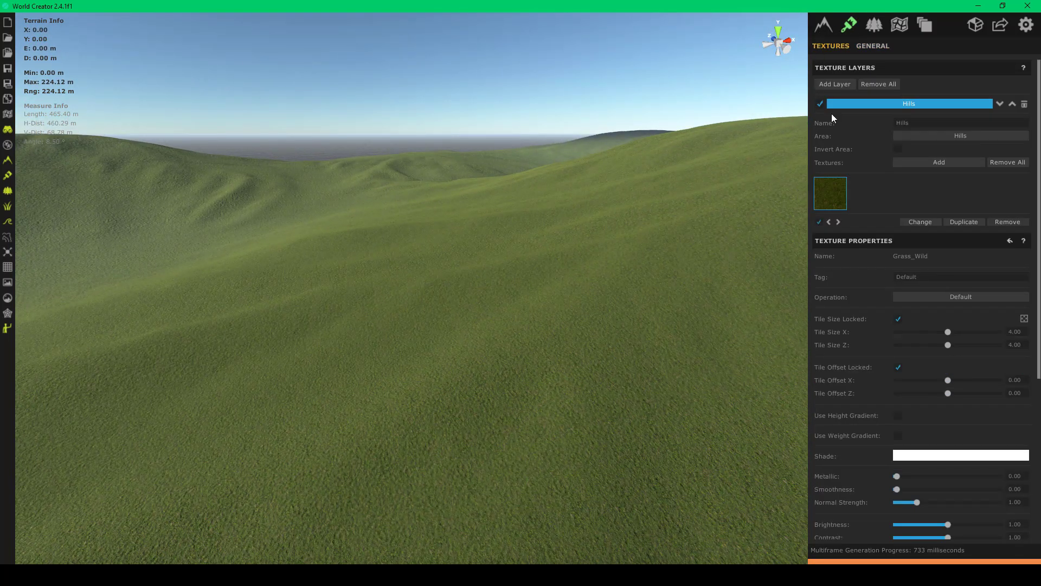
pyautogui.click(930, 161)
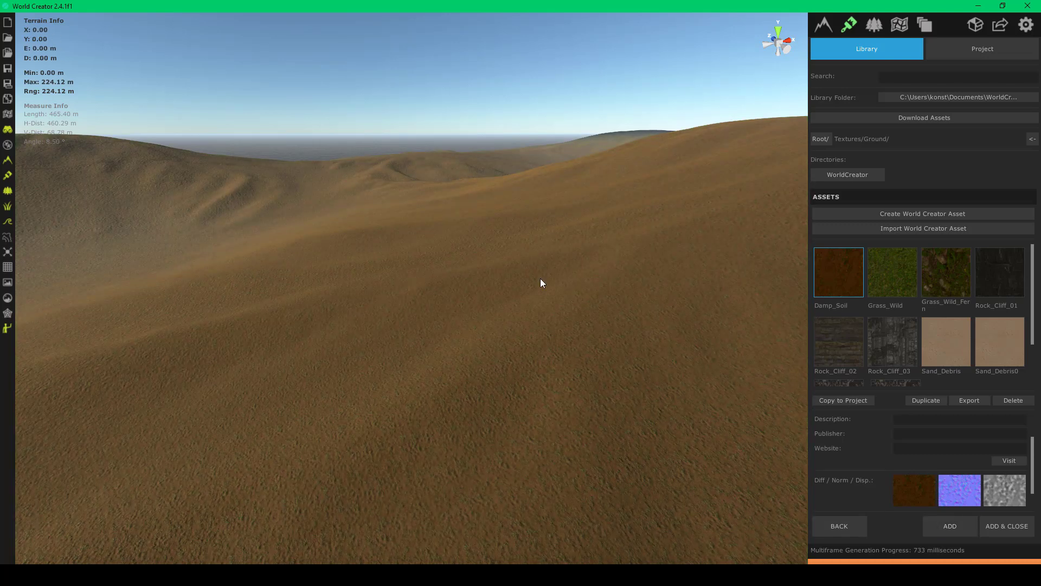
pyautogui.moveTo(540, 278); pyautogui.dragTo(887, 374, button='right')
pyautogui.scroll(-5, 683, 376)
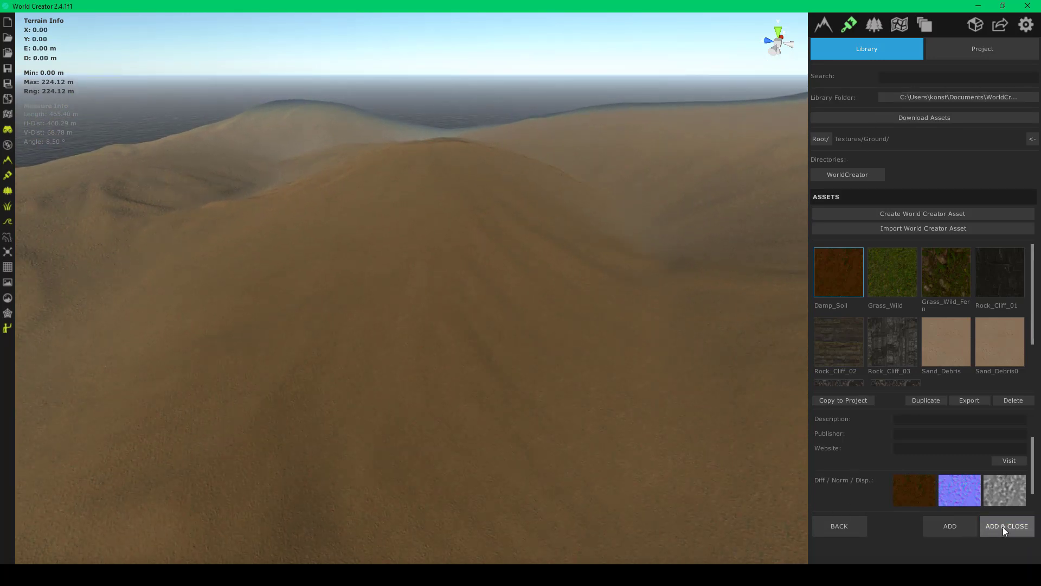
pyautogui.click(843, 529)
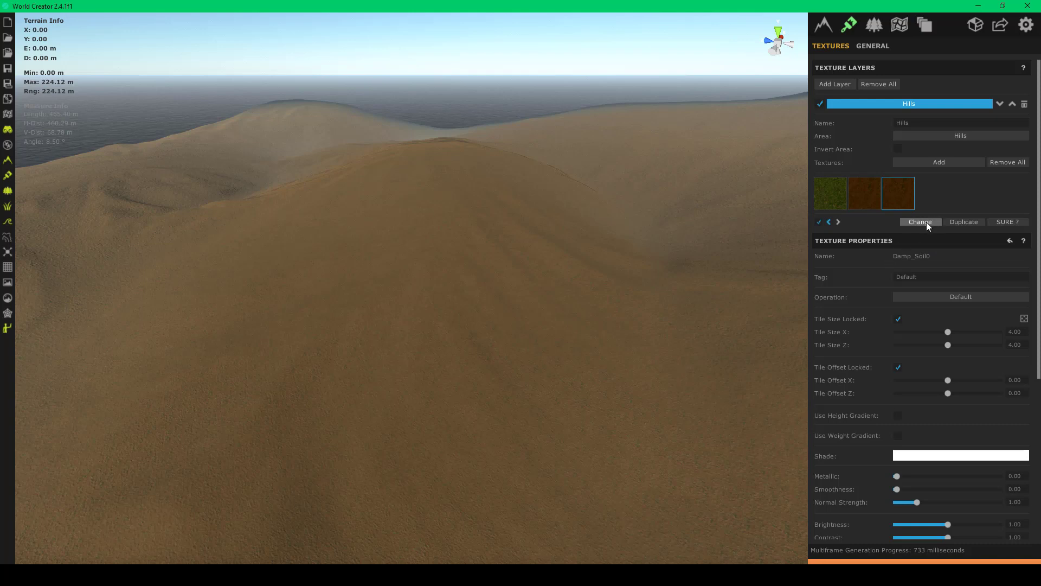
pyautogui.click(1007, 223)
pyautogui.moveTo(692, 241)
pyautogui.mouseDown(button='right')
pyautogui.moveTo(443, 243)
pyautogui.moveTo(692, 241)
pyautogui.mouseUp(button='right')
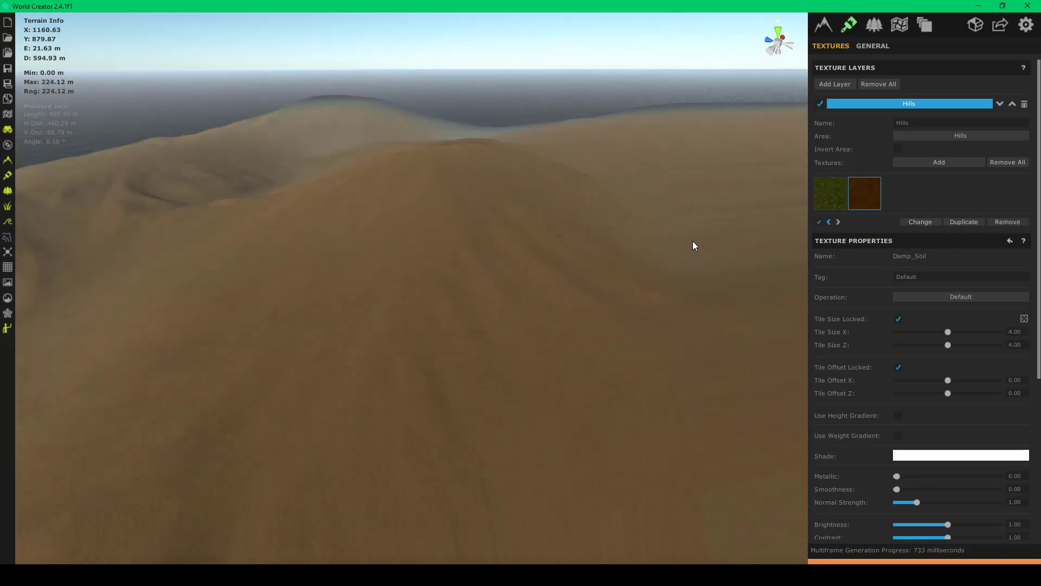
# - Toggle the Damp_Soil texture off and on, and inspect the soil surface of the hills up close and from a distance
pyautogui.click(820, 223)
pyautogui.click(819, 222)
pyautogui.scroll(2, 337, 291)
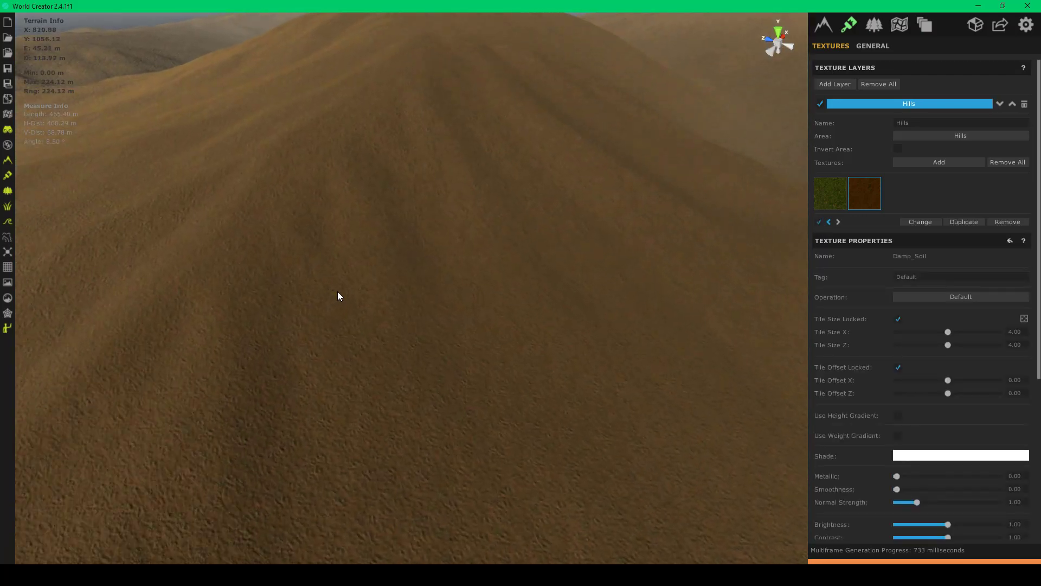
pyautogui.scroll(3, 338, 291)
pyautogui.scroll(-2, 338, 291)
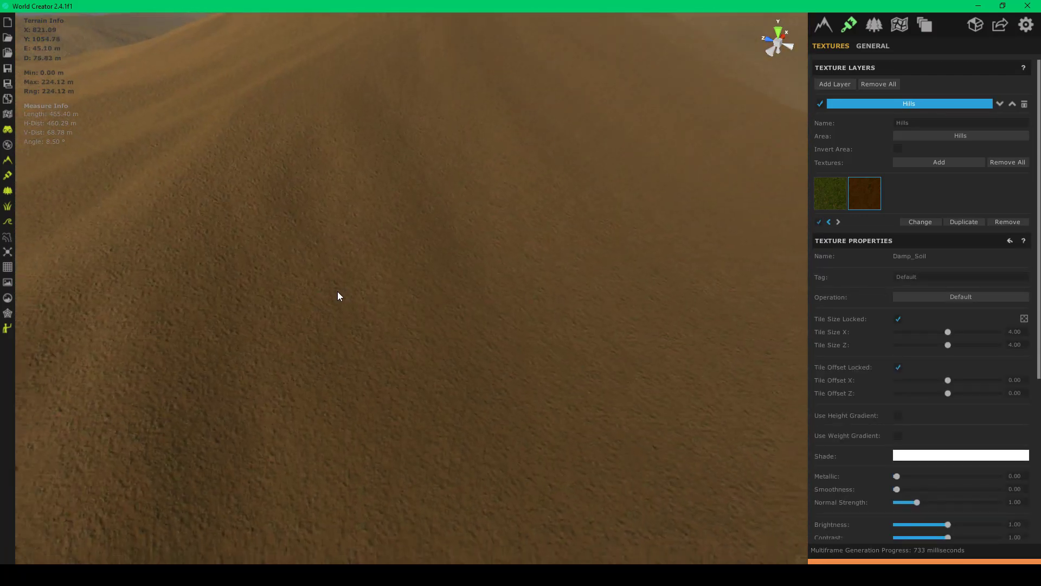
pyautogui.scroll(-3, 337, 295)
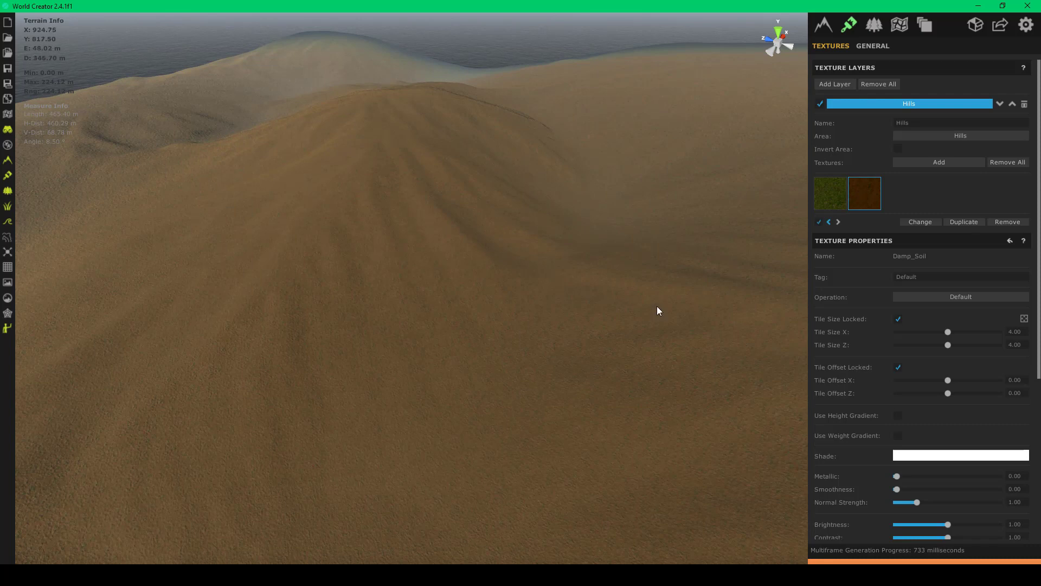
pyautogui.moveTo(656, 306); pyautogui.dragTo(569, 215, button='right')
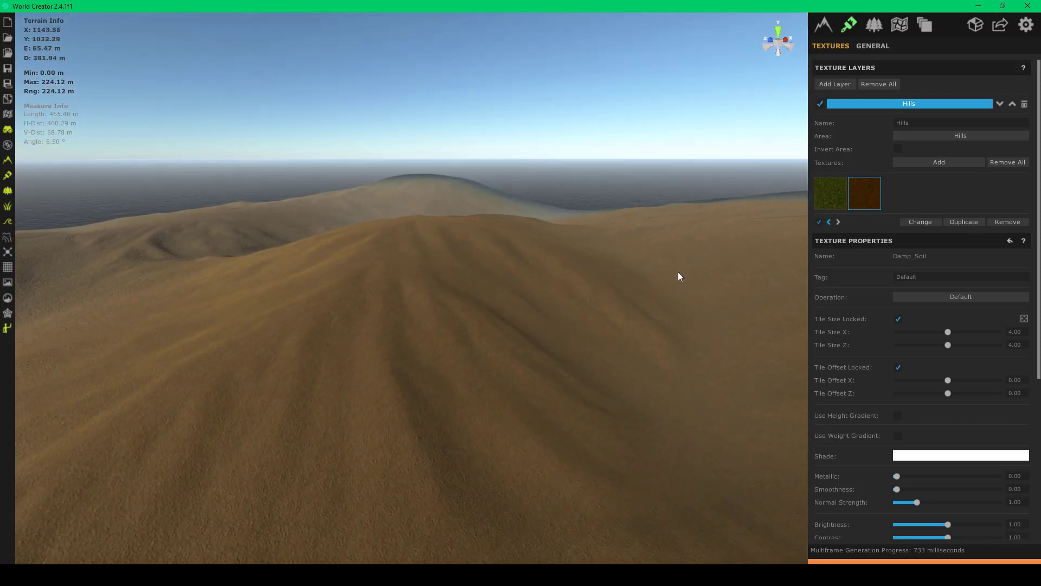
pyautogui.moveTo(608, 381); pyautogui.dragTo(569, 394, button='right')
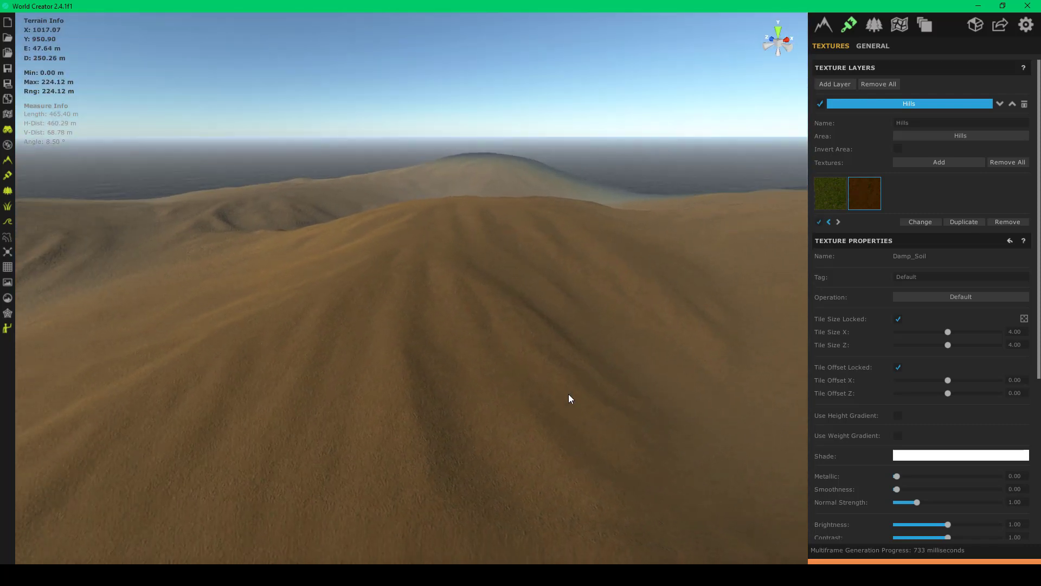
pyautogui.scroll(2, 568, 394)
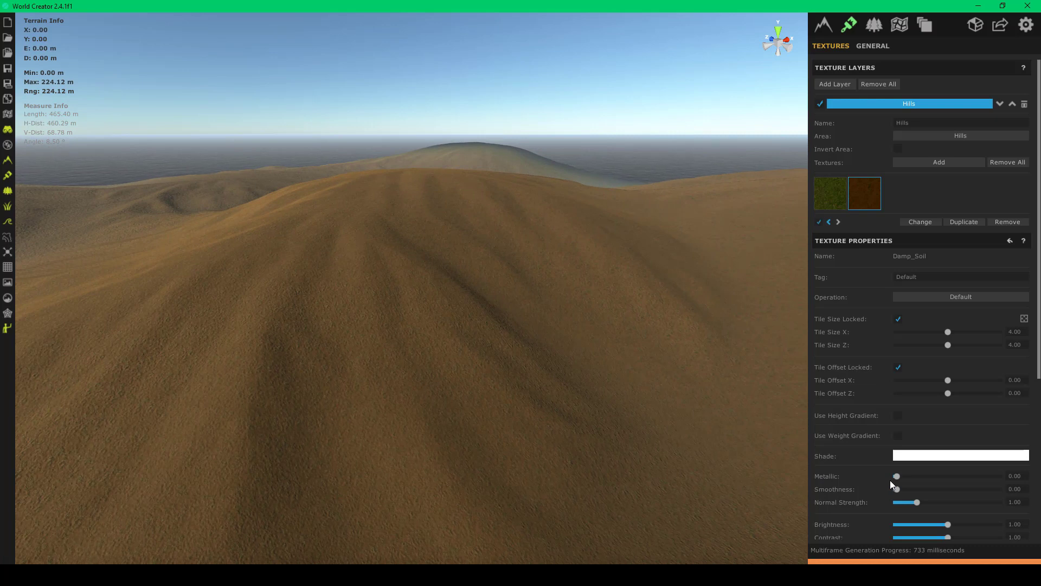
pyautogui.moveTo(481, 297); pyautogui.dragTo(460, 296, button='middle')
pyautogui.moveTo(460, 301); pyautogui.dragTo(472, 260, button='right')
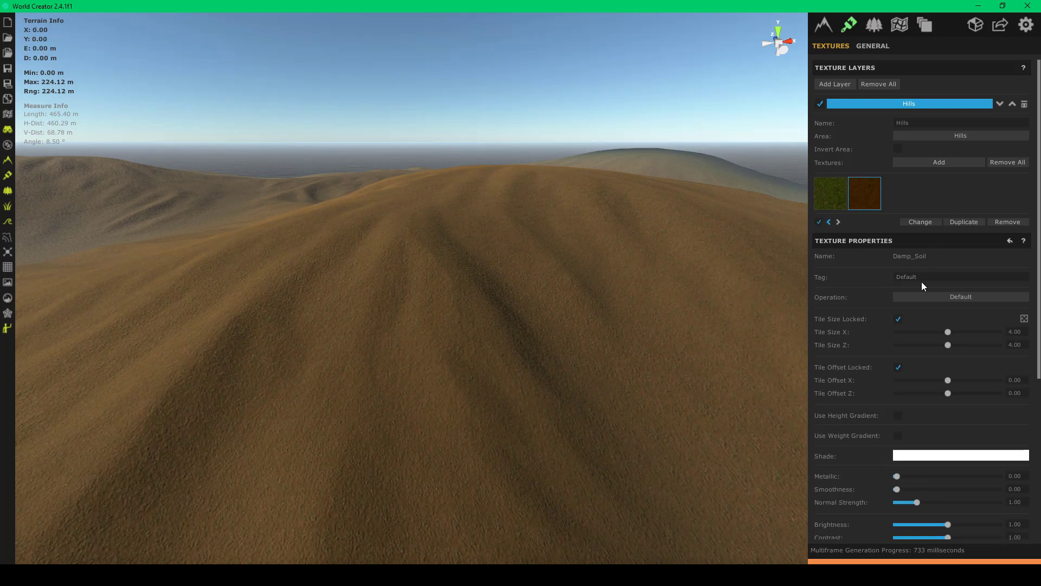
# - Edit the Grass_Wild texture's tag, and set the Damp_Soil texture's tag to Layer_02
pyautogui.click(835, 191)
pyautogui.click(919, 278)
pyautogui.press('Tab')
pyautogui.click(863, 194)
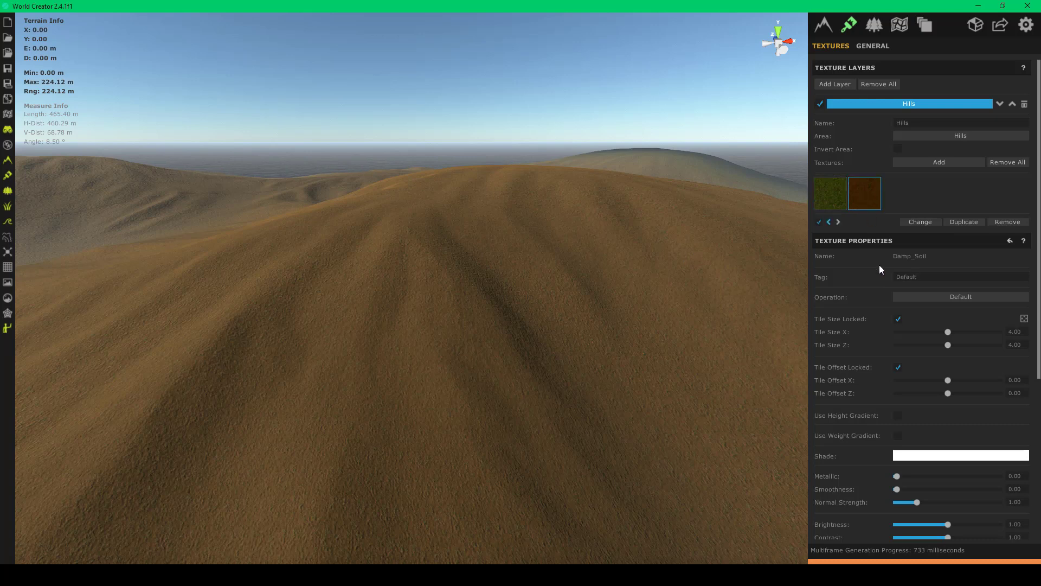
pyautogui.click(931, 276)
pyautogui.write('Layer_02')
pyautogui.press('Tab')
# - Inspect the damp soil texture along the ridges, slopes and hilltops from different viewpoints
pyautogui.press('w')
pyautogui.moveTo(483, 333); pyautogui.dragTo(515, 348, button='right')
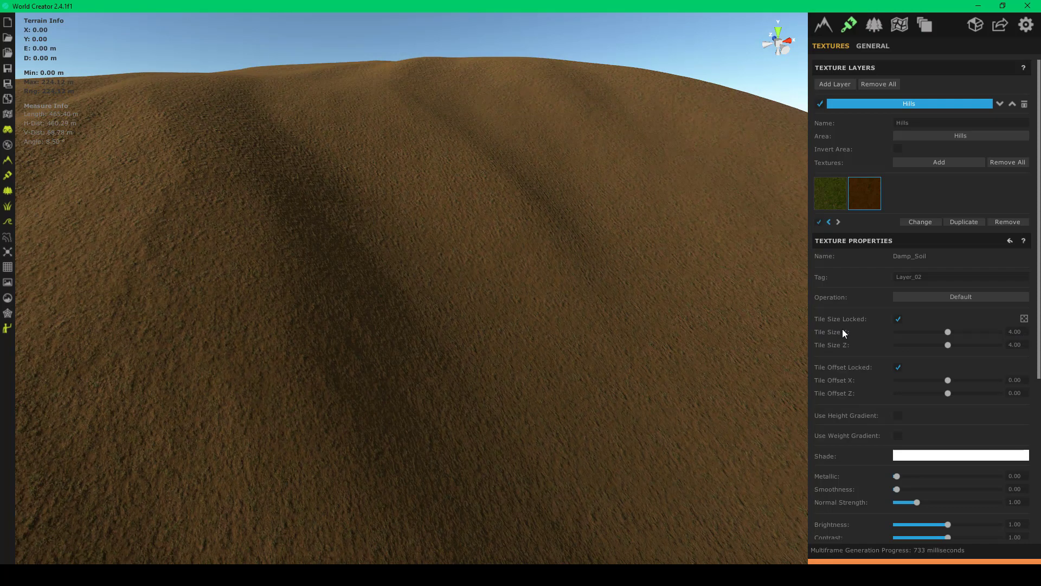
pyautogui.moveTo(344, 138); pyautogui.dragTo(86, 174, button='right')
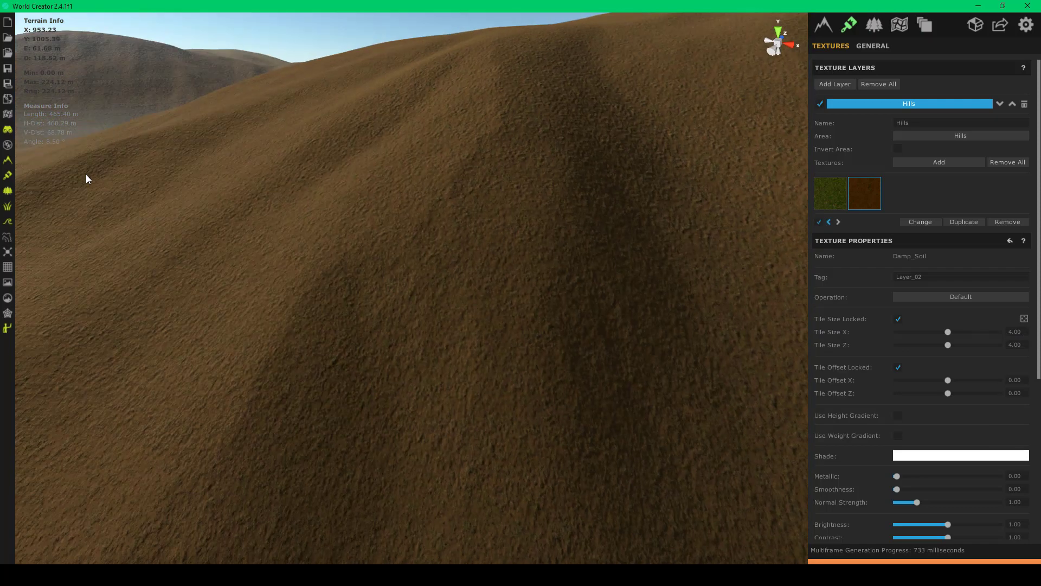
pyautogui.scroll(2, 356, 325)
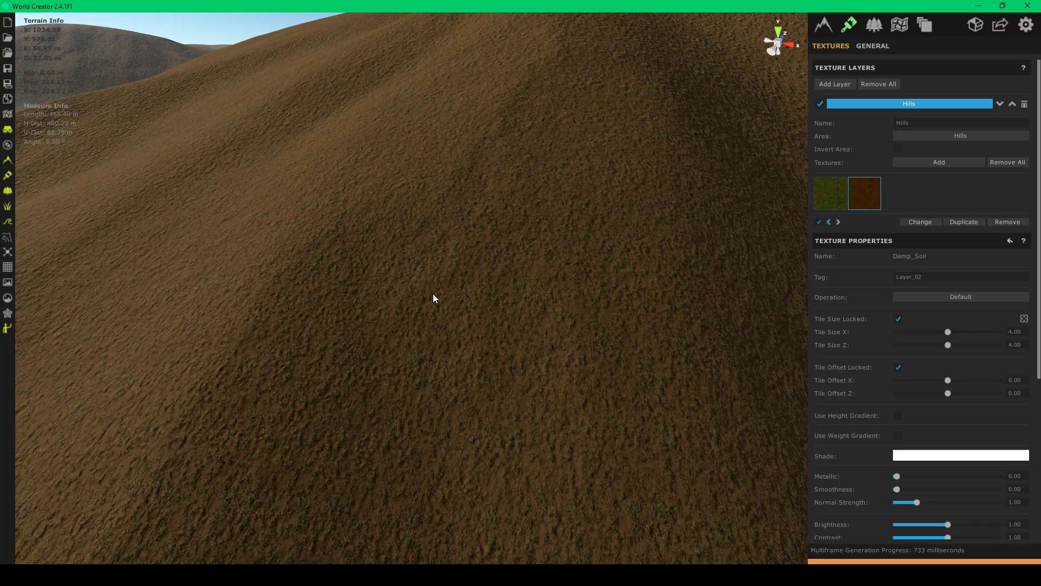
pyautogui.moveTo(499, 250); pyautogui.dragTo(639, 254, button='right')
pyautogui.scroll(-3, 483, 275)
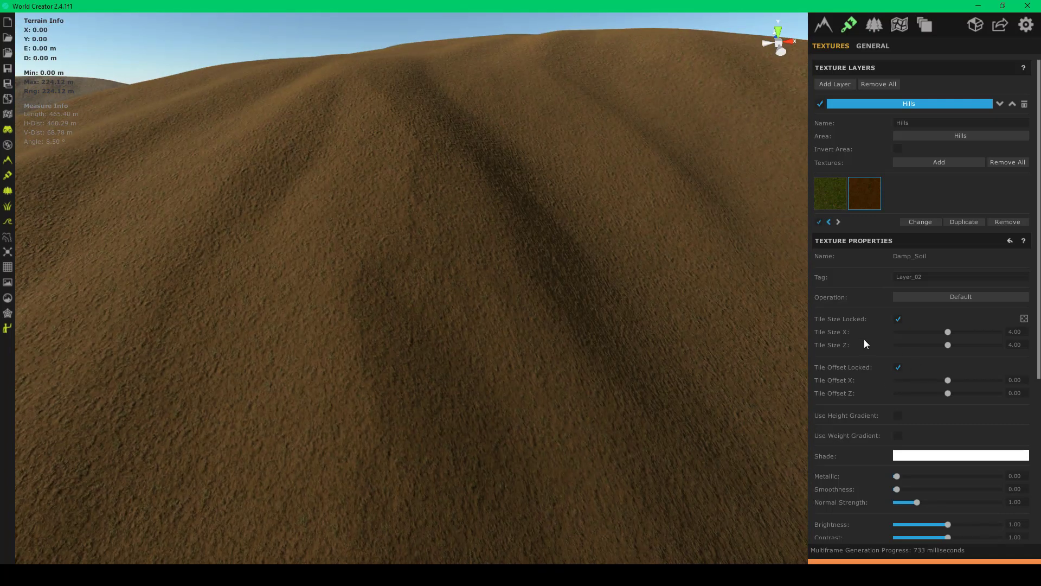
pyautogui.moveTo(477, 260); pyautogui.dragTo(194, 259, button='right')
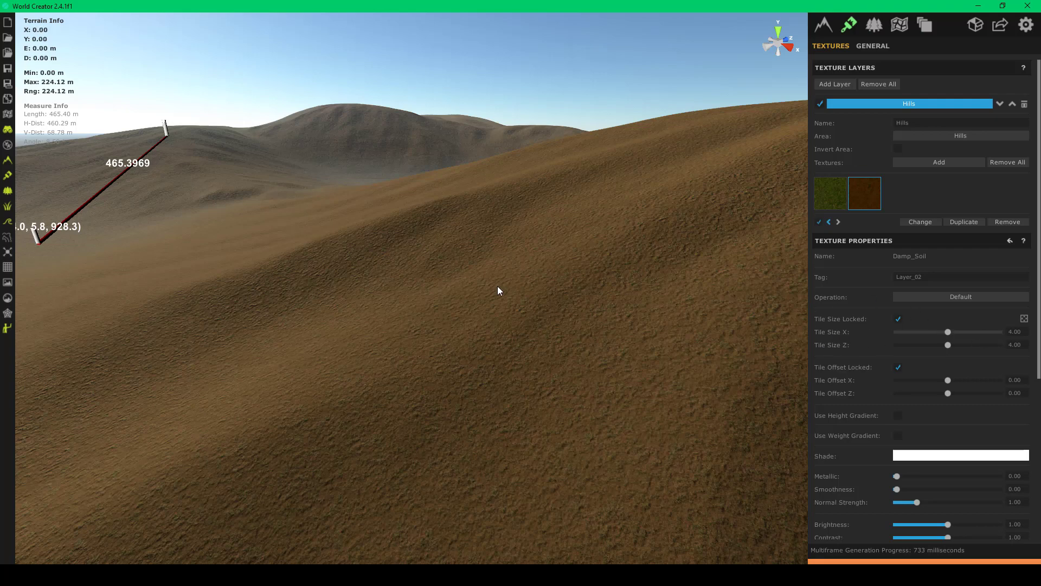
pyautogui.press('w')
pyautogui.moveTo(494, 287); pyautogui.dragTo(742, 296, button='right')
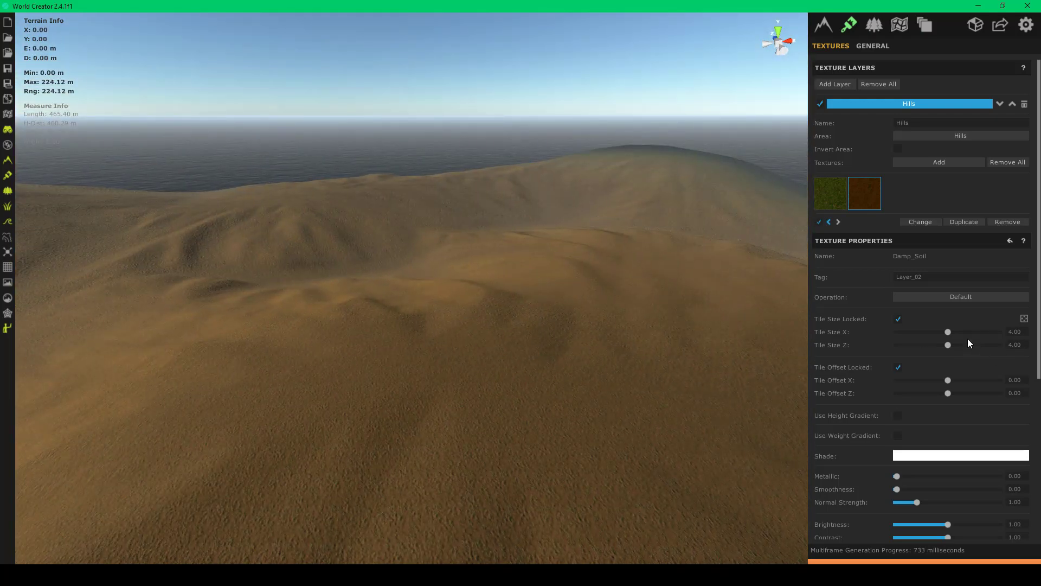
pyautogui.moveTo(584, 330); pyautogui.dragTo(500, 366, button='right')
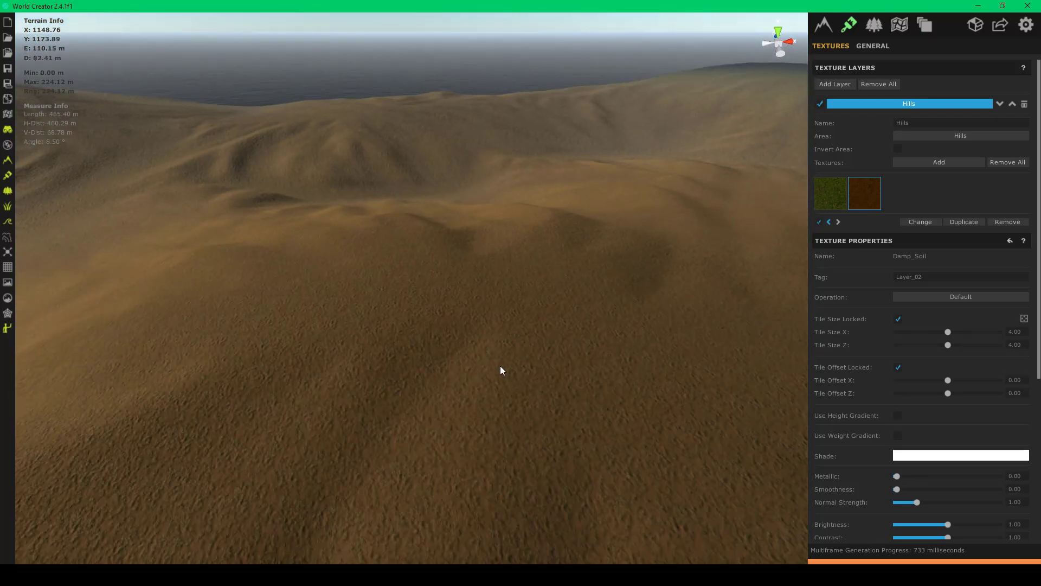
# - Enable the height gradient for the Damp_Soil texture to view its options, and disable it again
pyautogui.click(897, 416)
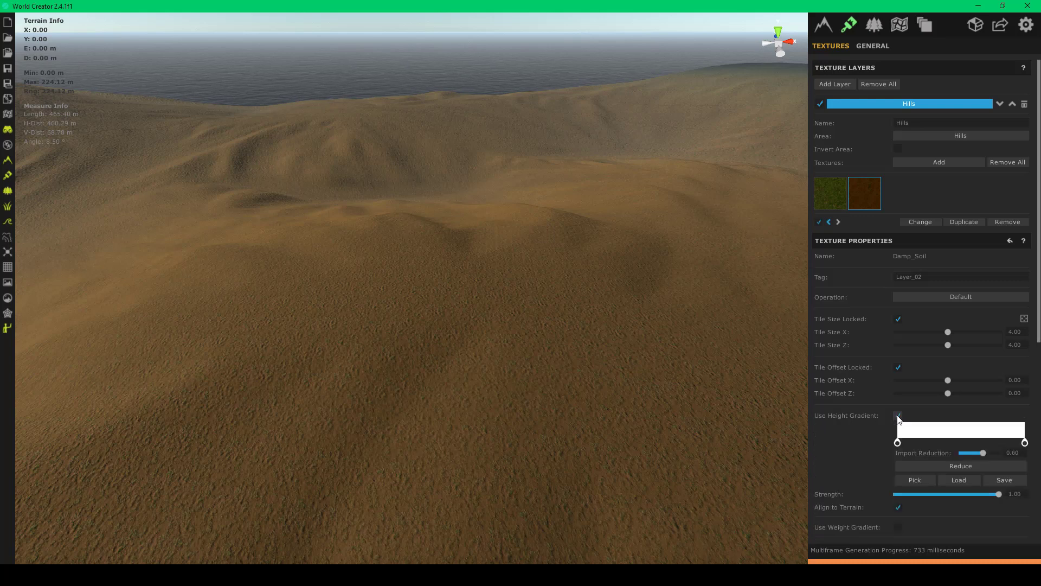
pyautogui.click(898, 416)
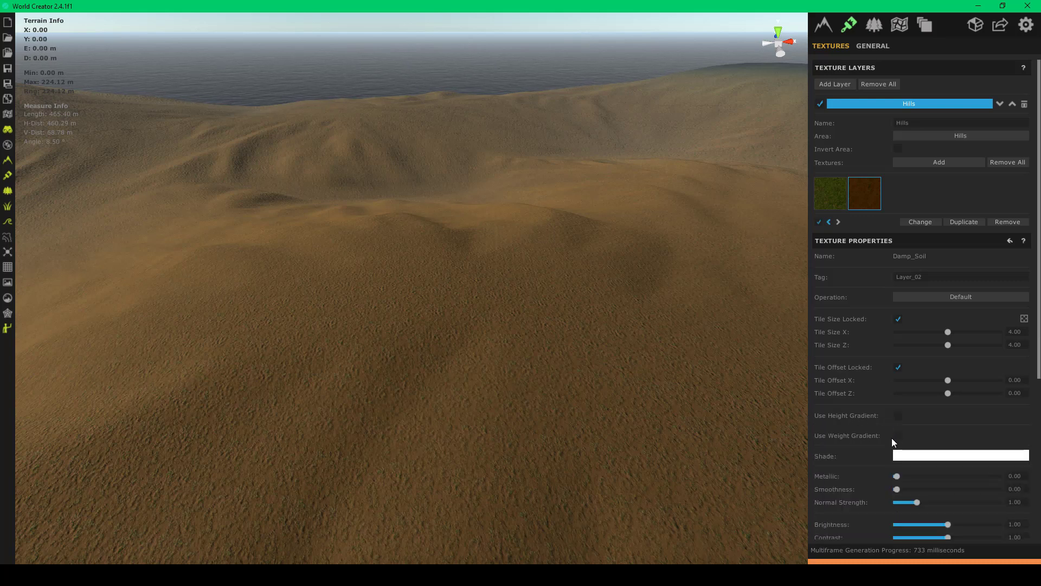
# - Enable the weight gradient for the Damp_Soil texture, try a lower gradient strength, and disable the gradient again
pyautogui.click(897, 437)
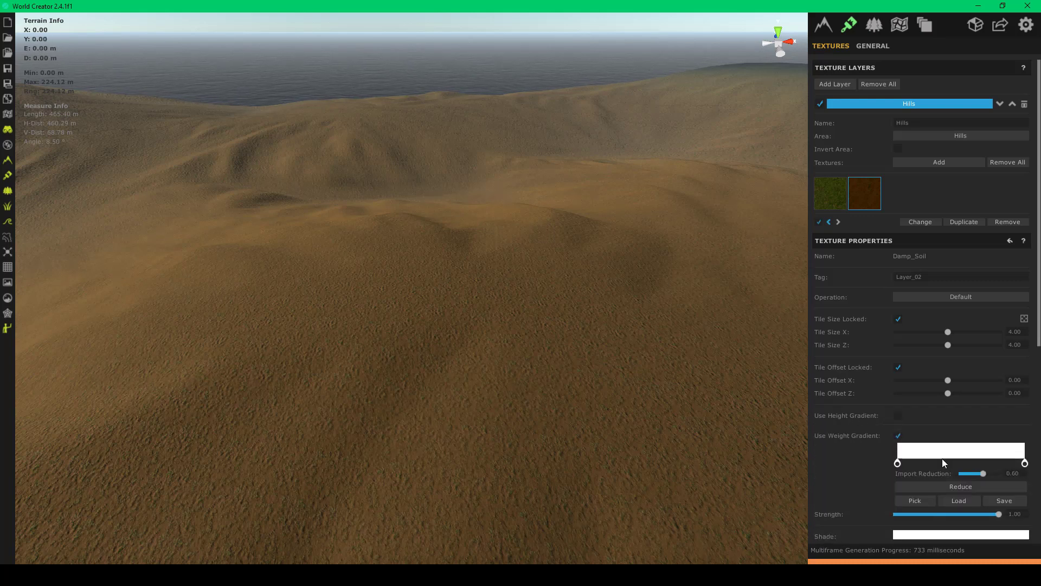
pyautogui.scroll(-3, 971, 477)
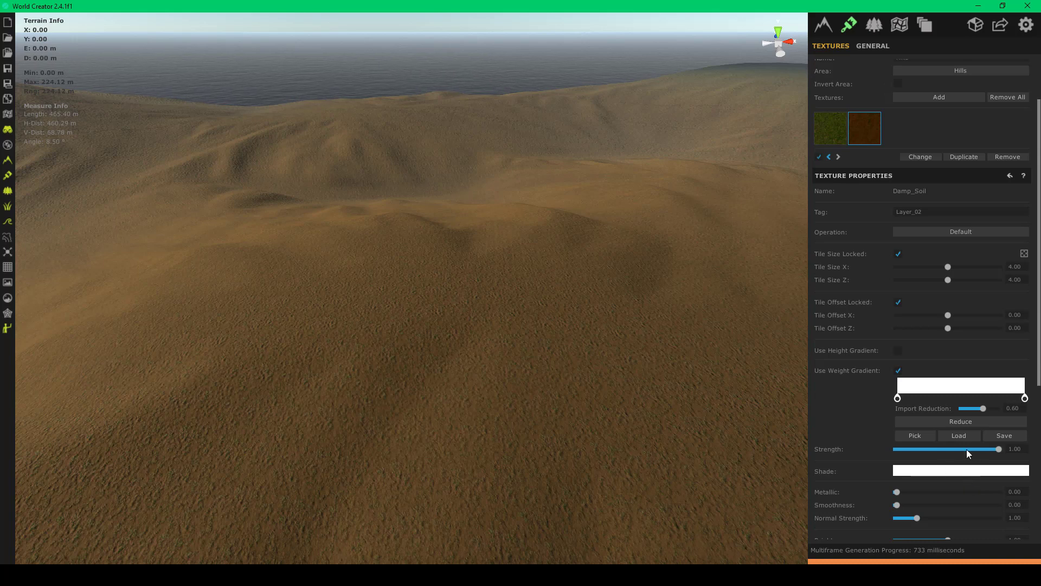
pyautogui.moveTo(928, 449); pyautogui.dragTo(907, 449)
pyautogui.click(898, 371)
# - Enable the Flow option in the Damp_Soil texture's distribution properties
pyautogui.scroll(-7, 911, 430)
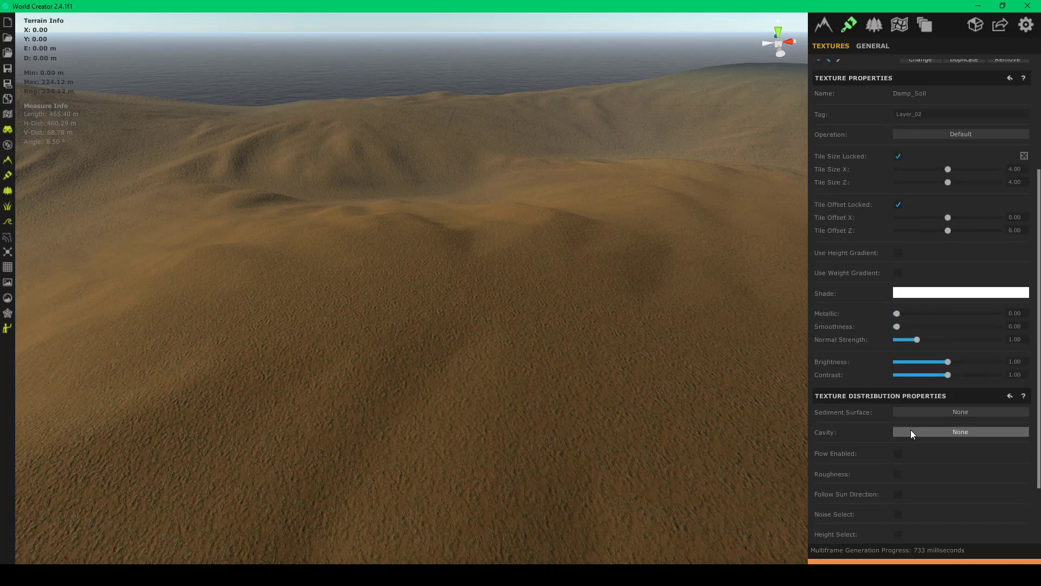
pyautogui.scroll(-3, 600, 367)
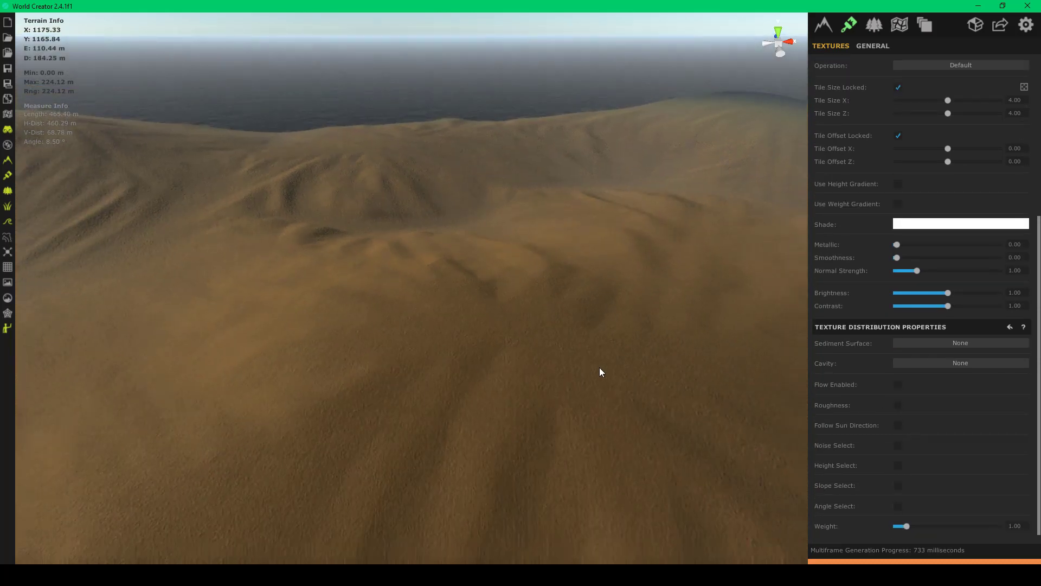
pyautogui.moveTo(581, 366); pyautogui.dragTo(510, 371, button='right')
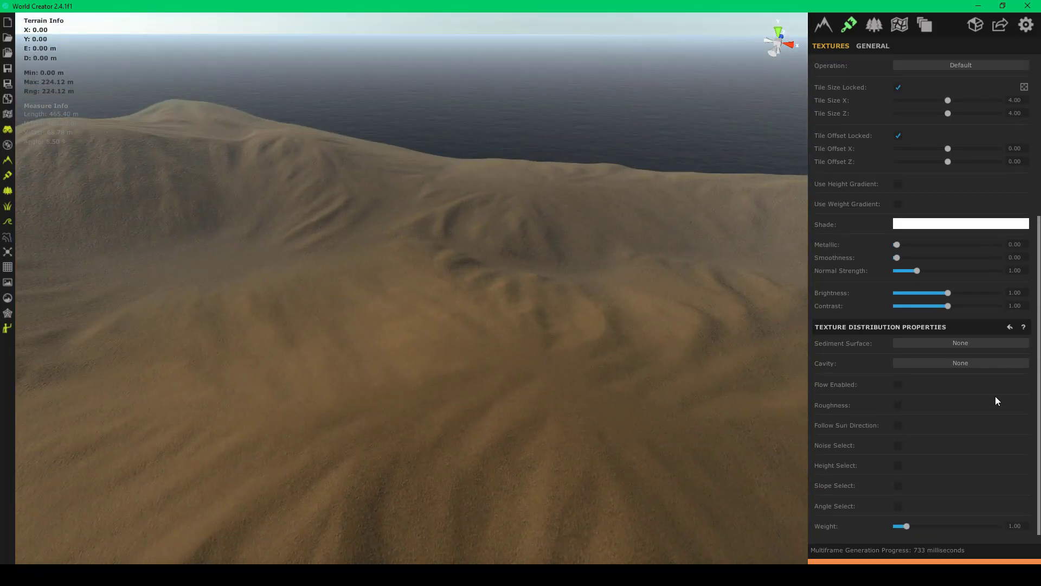
pyautogui.click(898, 385)
pyautogui.scroll(3, 268, 335)
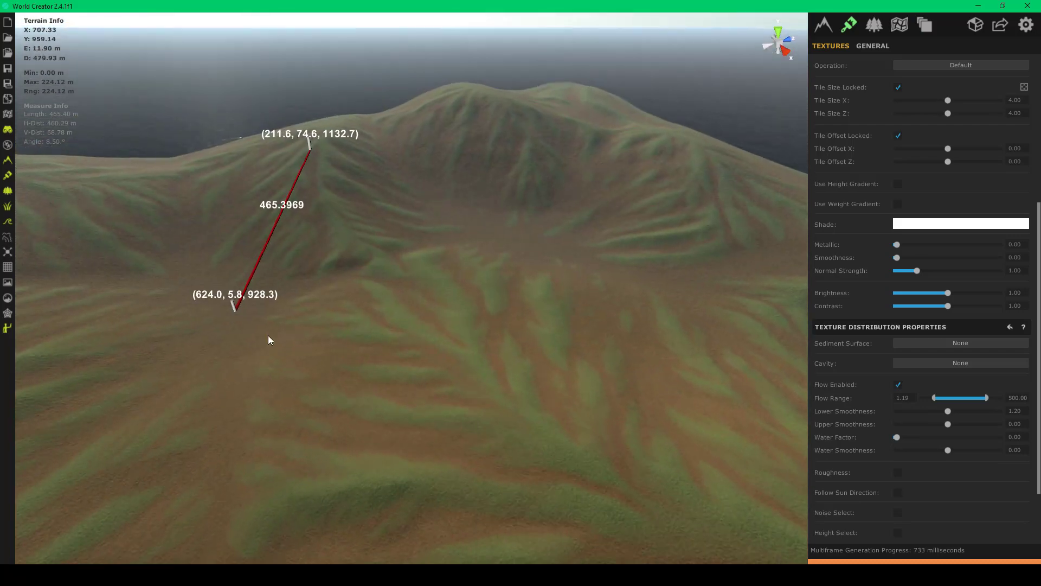
# - Inspect how the damp soil follows the flow lines on the hills and slopes from different viewpoints
pyautogui.moveTo(335, 316); pyautogui.dragTo(851, 259, button='right')
pyautogui.scroll(3, 424, 252)
pyautogui.moveTo(545, 294); pyautogui.dragTo(610, 294, button='right')
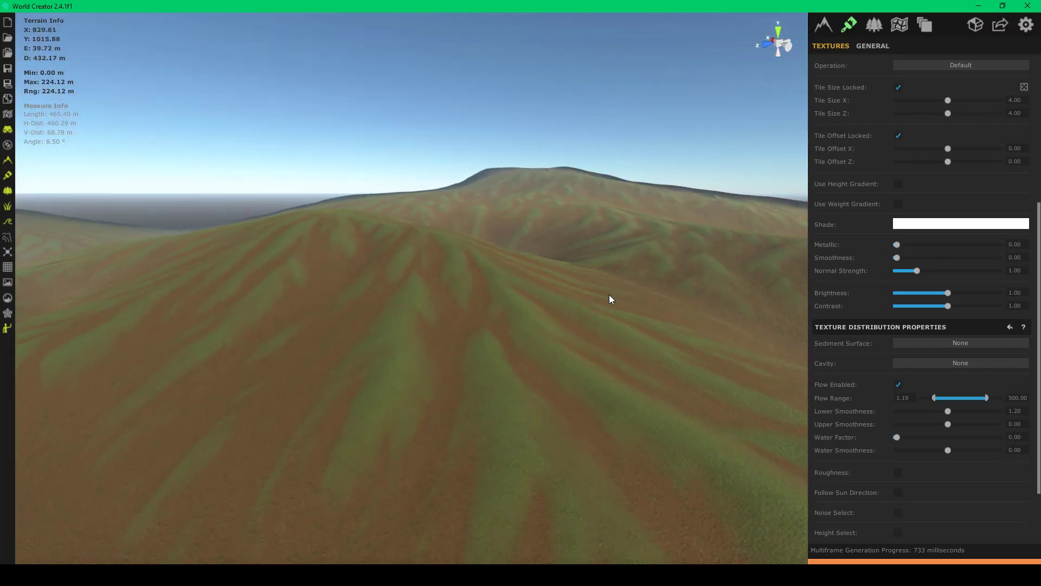
pyautogui.moveTo(512, 339)
pyautogui.mouseDown(button='right')
pyautogui.moveTo(598, 326)
pyautogui.moveTo(411, 326)
pyautogui.moveTo(364, 337)
pyautogui.moveTo(707, 339)
pyautogui.mouseUp(button='right')
pyautogui.scroll(3, 599, 326)
pyautogui.scroll(3, 364, 337)
pyautogui.press('s')
pyautogui.scroll(5, 705, 338)
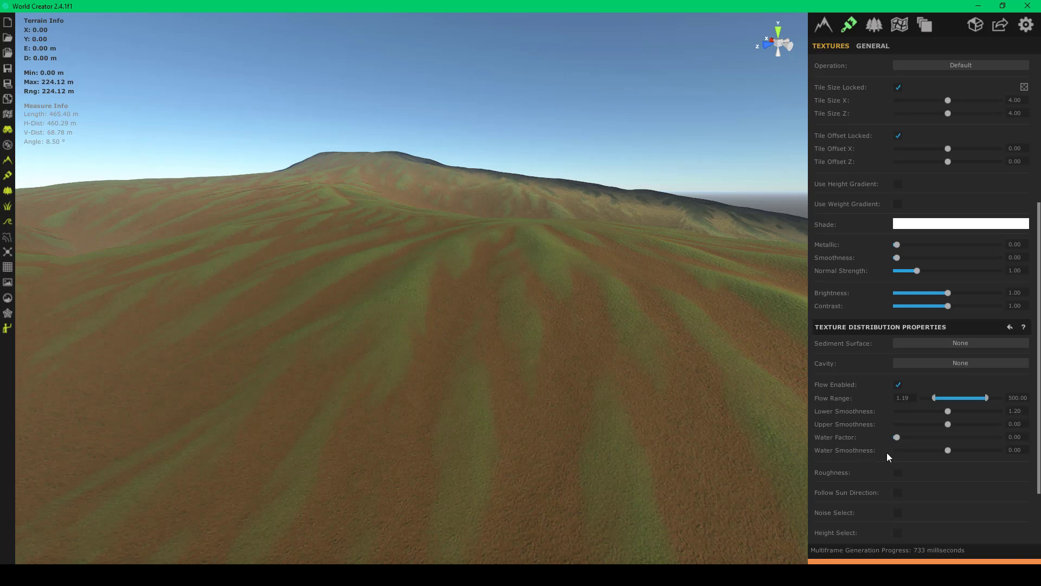
pyautogui.moveTo(512, 307); pyautogui.dragTo(211, 298, button='right')
pyautogui.press('w')
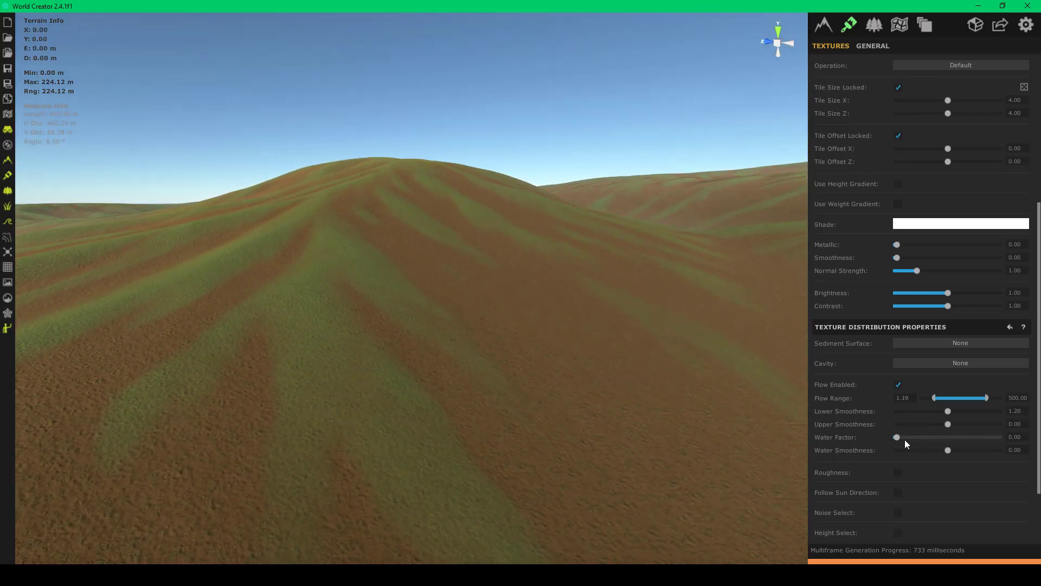
# - Try different Water Factor and Water Smoothness values for the Damp_Soil flow, and reset Water Smoothness to 0
pyautogui.moveTo(913, 440)
pyautogui.mouseDown()
pyautogui.moveTo(974, 440)
pyautogui.moveTo(882, 440)
pyautogui.mouseUp()
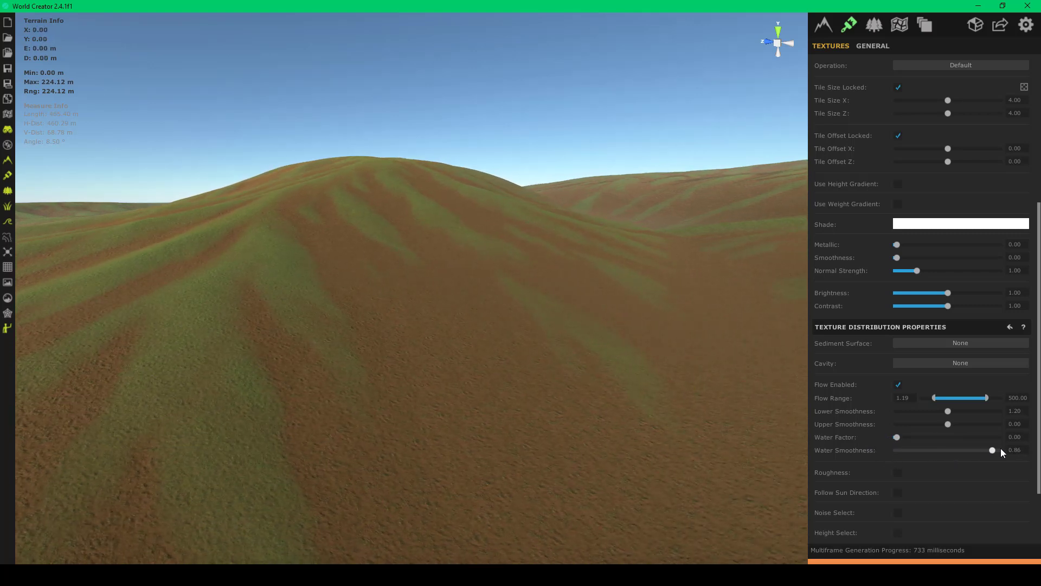
pyautogui.scroll(3, 251, 418)
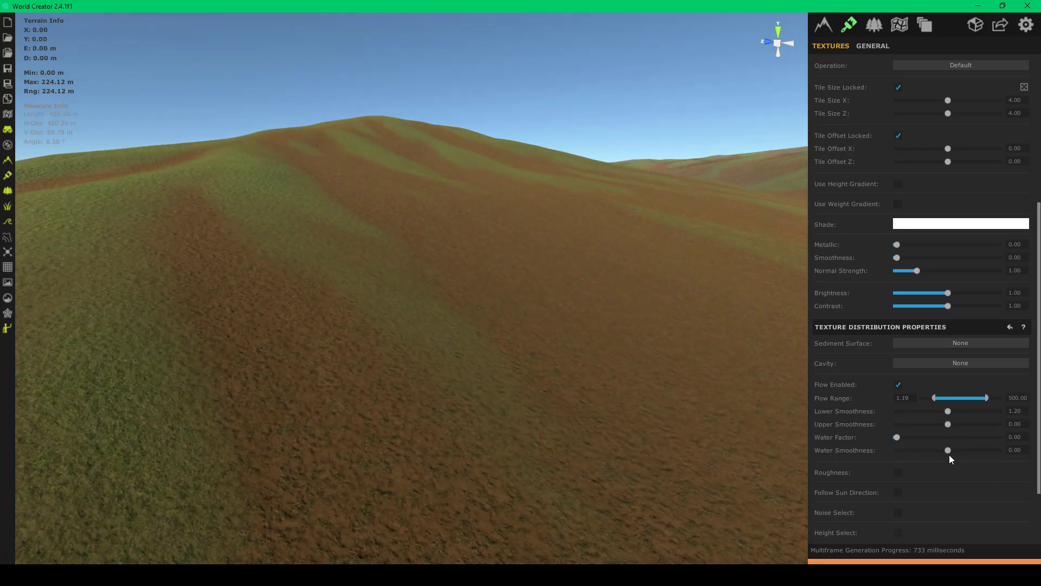
pyautogui.moveTo(949, 456)
pyautogui.mouseDown()
pyautogui.moveTo(878, 453)
pyautogui.moveTo(964, 454)
pyautogui.moveTo(956, 457)
pyautogui.mouseUp()
pyautogui.moveTo(1025, 451); pyautogui.dragTo(971, 451)
pyautogui.moveTo(701, 372); pyautogui.dragTo(681, 377, button='right')
pyautogui.press('s')
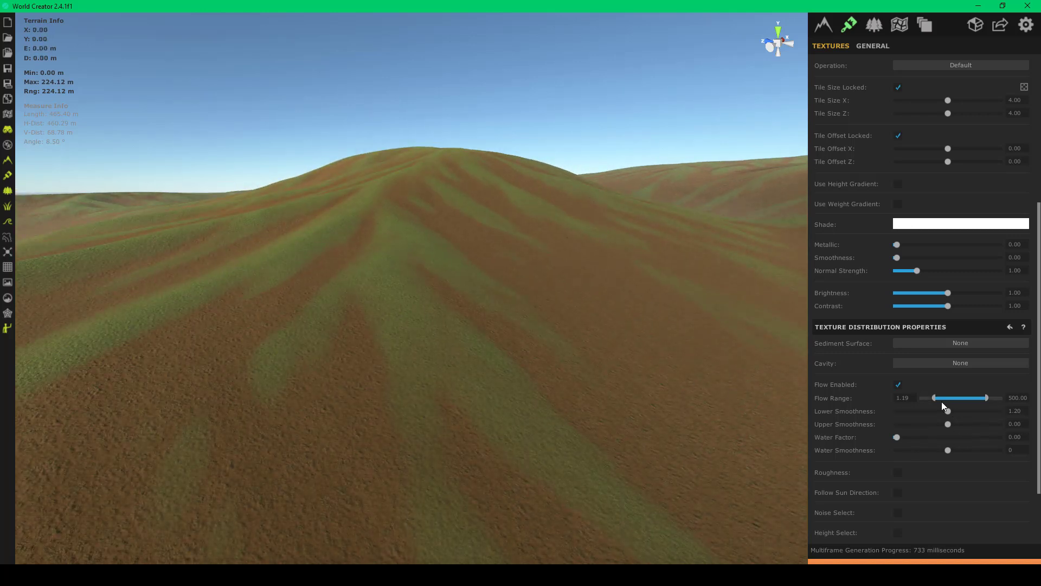
# - Set the Damp_Soil flow range to 5.14–501.46, the lower smoothness to 1.61 and the water smoothness to 0.50
pyautogui.moveTo(951, 402); pyautogui.dragTo(965, 398)
pyautogui.press('s')
pyautogui.moveTo(513, 320)
pyautogui.mouseDown(button='right')
pyautogui.moveTo(580, 323)
pyautogui.moveTo(513, 326)
pyautogui.moveTo(580, 321)
pyautogui.moveTo(596, 300)
pyautogui.moveTo(545, 325)
pyautogui.mouseUp(button='right')
pyautogui.press('w')
pyautogui.press('w')
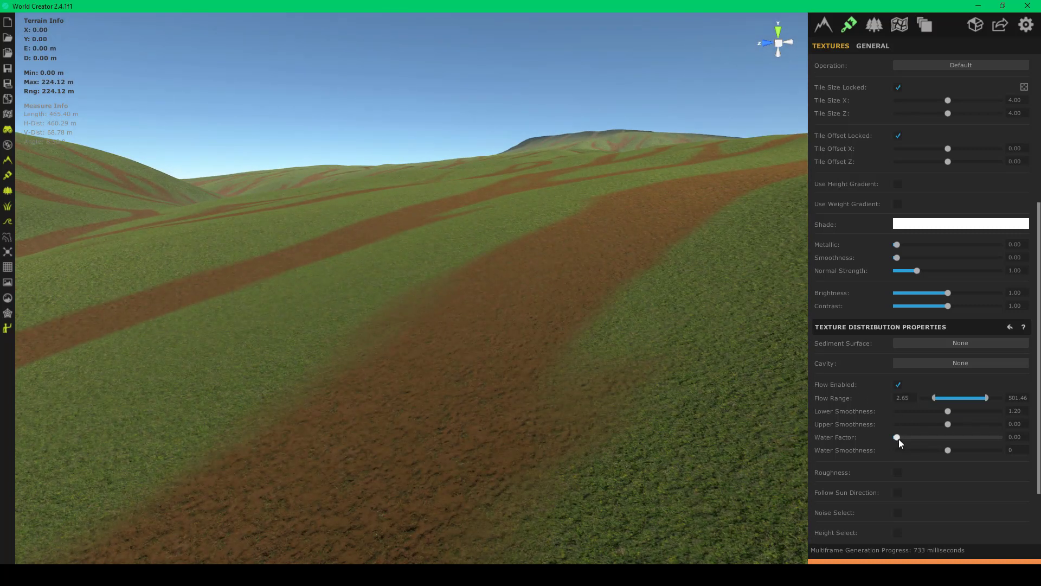
pyautogui.moveTo(899, 438)
pyautogui.mouseDown()
pyautogui.moveTo(909, 438)
pyautogui.moveTo(886, 438)
pyautogui.mouseUp()
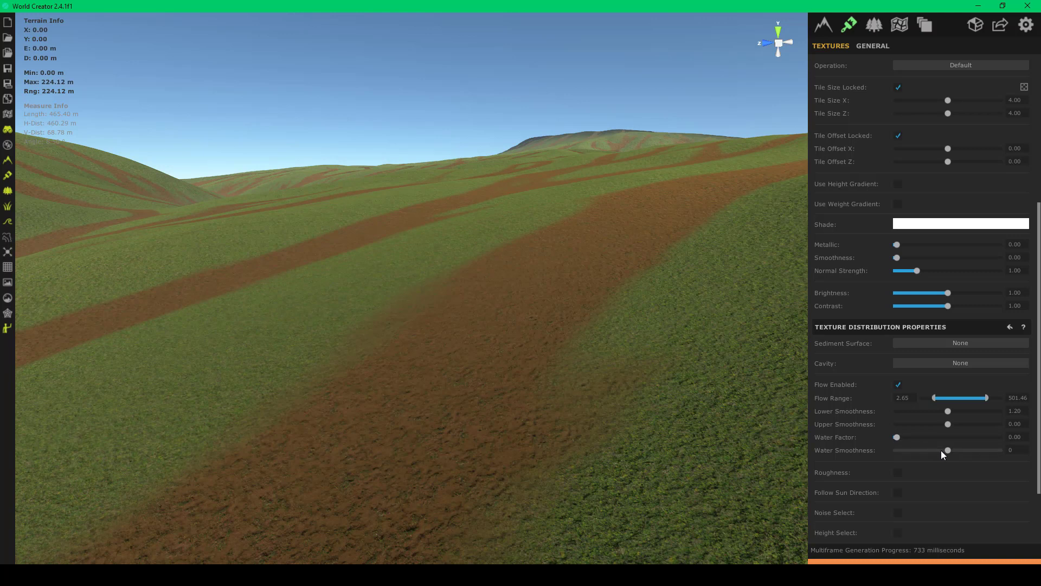
pyautogui.moveTo(981, 450); pyautogui.dragTo(981, 419)
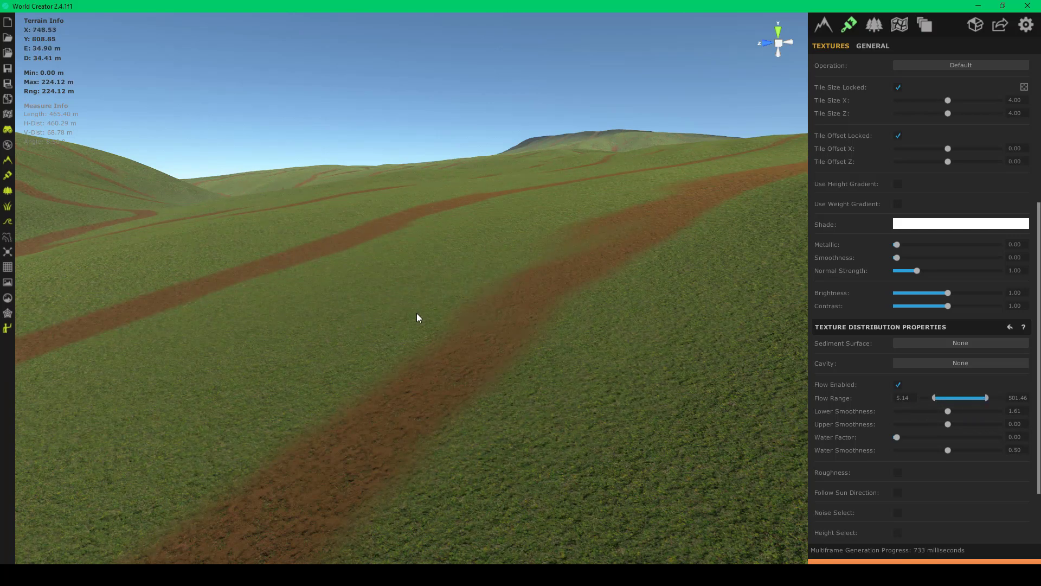
# - Examine the soil flow paths along the valleys, slopes and seaward ridge, both close up and from a distance
pyautogui.moveTo(416, 314)
pyautogui.mouseDown(button='right')
pyautogui.moveTo(517, 320)
pyautogui.moveTo(271, 356)
pyautogui.moveTo(372, 313)
pyautogui.moveTo(363, 286)
pyautogui.moveTo(206, 270)
pyautogui.moveTo(281, 281)
pyautogui.moveTo(1, 302)
pyautogui.moveTo(307, 311)
pyautogui.moveTo(549, 334)
pyautogui.moveTo(495, 342)
pyautogui.moveTo(539, 344)
pyautogui.moveTo(487, 354)
pyautogui.moveTo(543, 325)
pyautogui.moveTo(356, 365)
pyautogui.moveTo(255, 367)
pyautogui.moveTo(409, 360)
pyautogui.moveTo(307, 326)
pyautogui.moveTo(420, 340)
pyautogui.moveTo(190, 397)
pyautogui.moveTo(402, 363)
pyautogui.moveTo(63, 347)
pyautogui.moveTo(461, 325)
pyautogui.moveTo(521, 229)
pyautogui.moveTo(83, 389)
pyautogui.mouseUp(button='right')
pyautogui.scroll(-3, 518, 321)
pyautogui.press('w')
pyautogui.press('s')
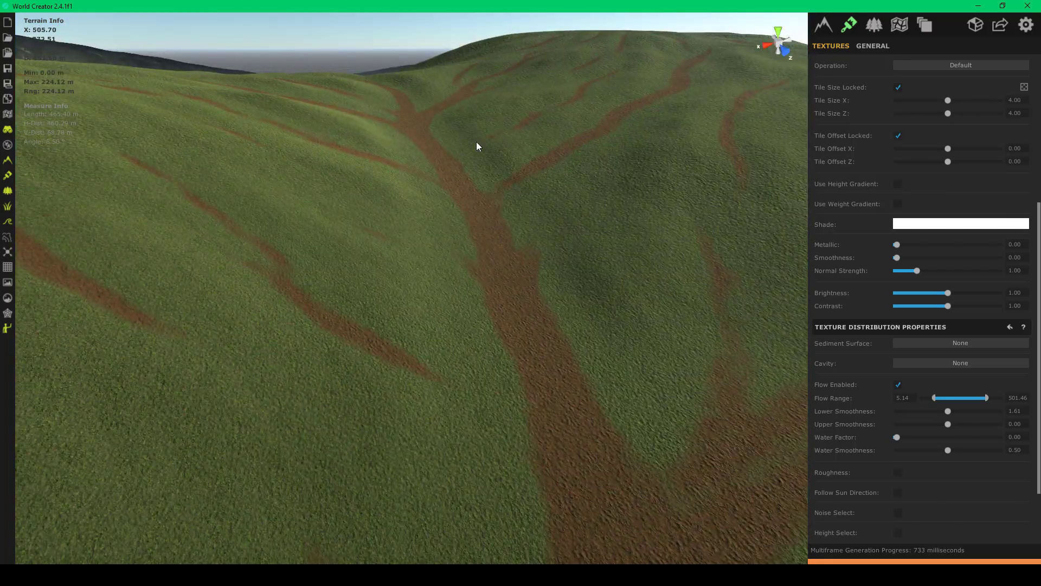
pyautogui.moveTo(476, 142); pyautogui.dragTo(452, 293, button='right')
pyautogui.scroll(3, 450, 293)
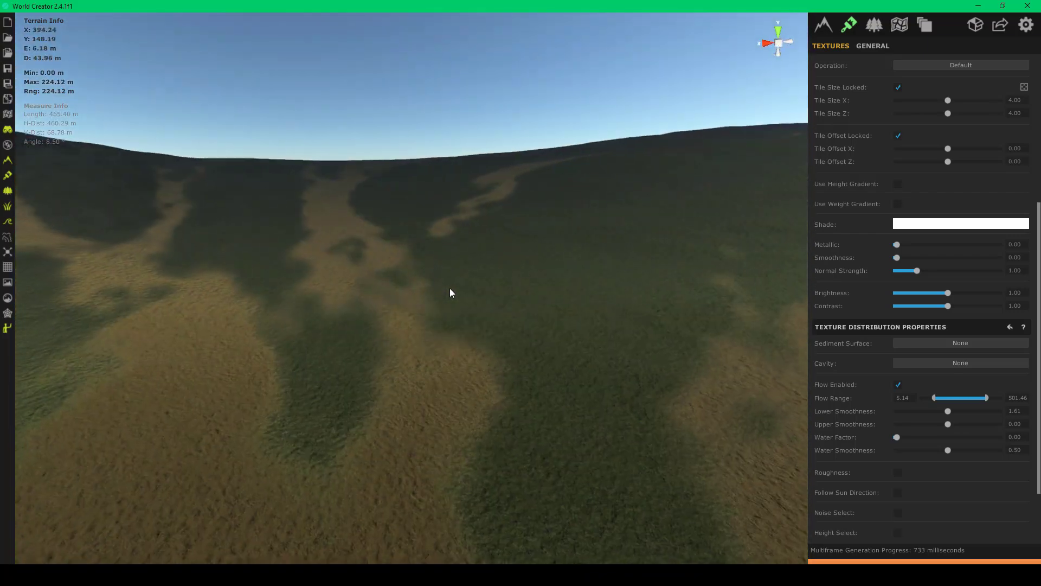
pyautogui.moveTo(356, 323); pyautogui.dragTo(477, 269, button='right')
pyautogui.scroll(-6, 476, 269)
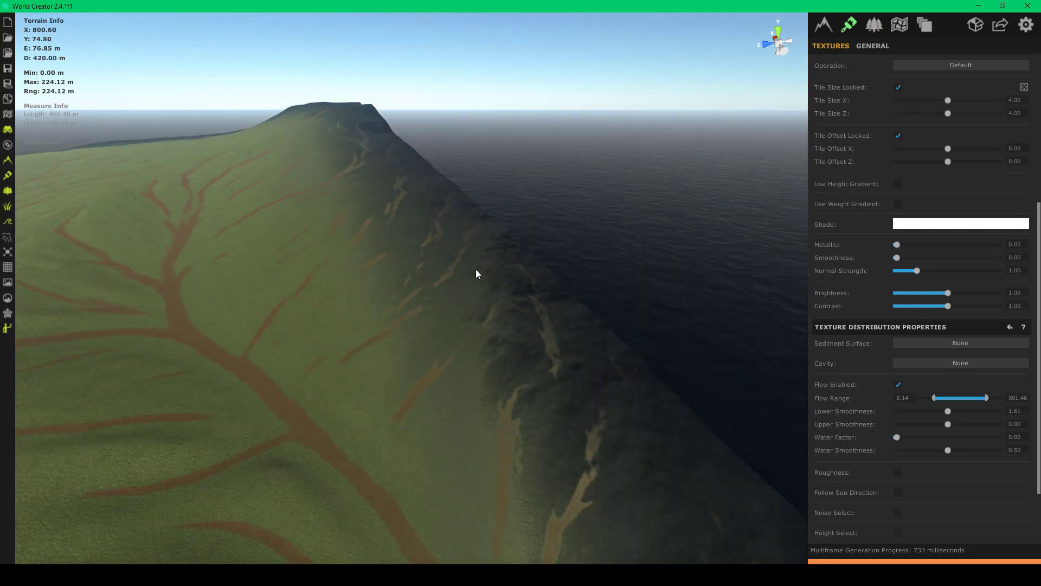
pyautogui.scroll(2, 477, 269)
pyautogui.moveTo(476, 269); pyautogui.dragTo(471, 234, button='right')
pyautogui.scroll(3, 470, 234)
pyautogui.scroll(2, 471, 240)
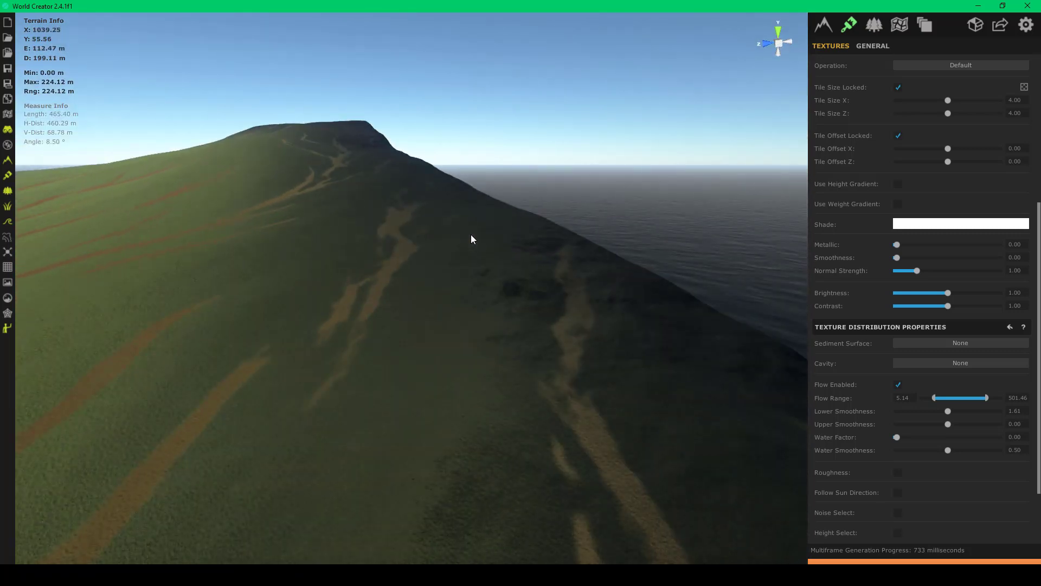
pyautogui.scroll(-2, 471, 236)
# - Duplicate the Grass_Wild texture in the Hills layer
pyautogui.scroll(5, 999, 194)
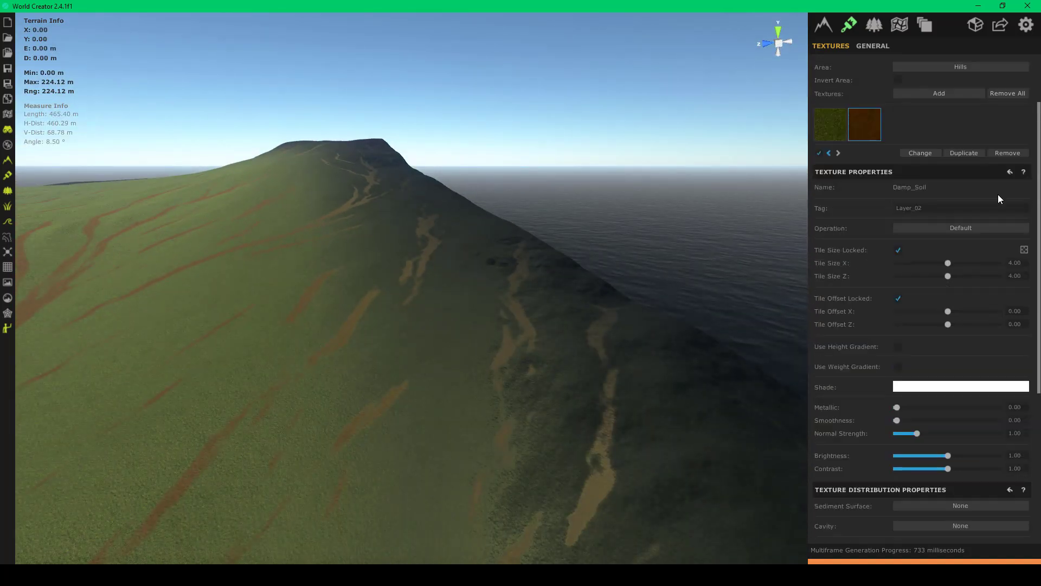
pyautogui.scroll(1, 939, 257)
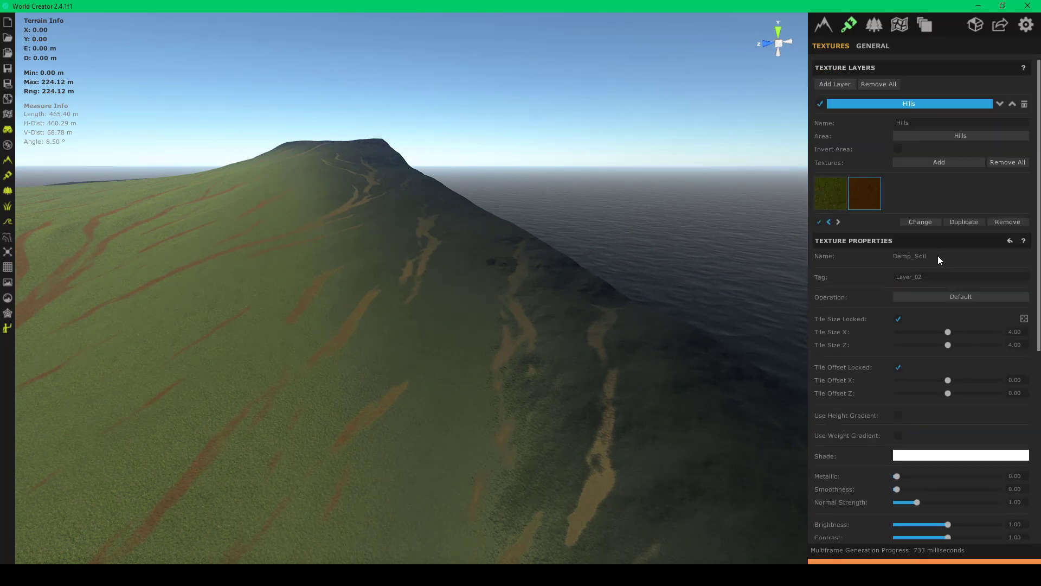
pyautogui.click(840, 194)
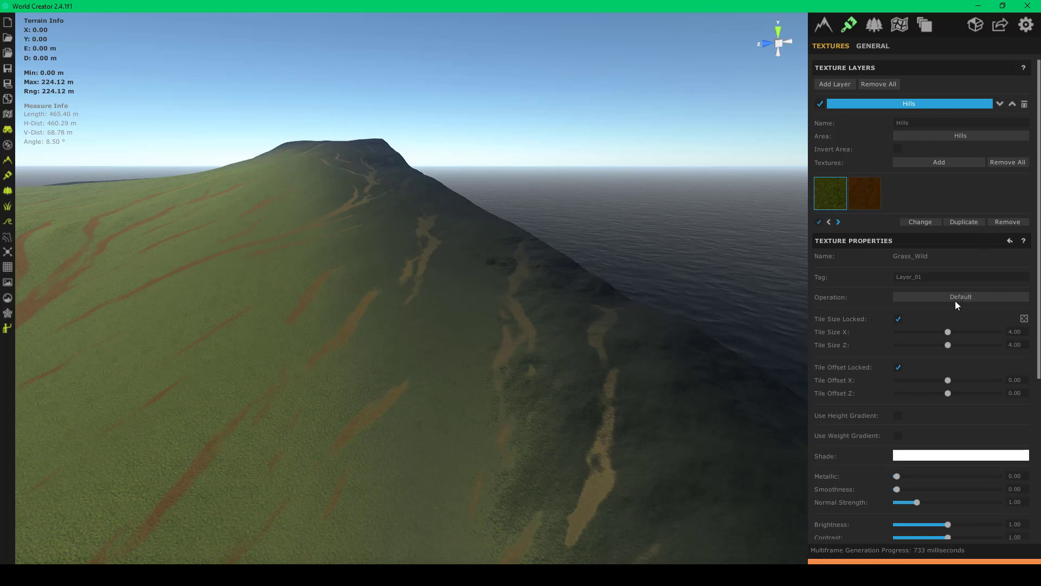
pyautogui.click(965, 225)
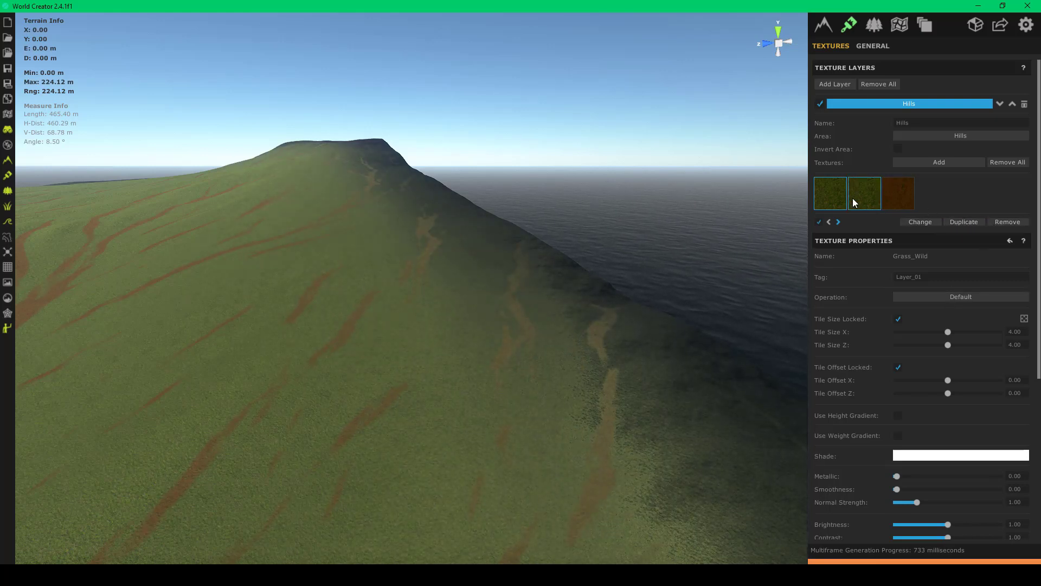
# - Set the Hills texture layer's area to None and check the texture coverage across the terrain
pyautogui.click(952, 138)
pyautogui.click(966, 145)
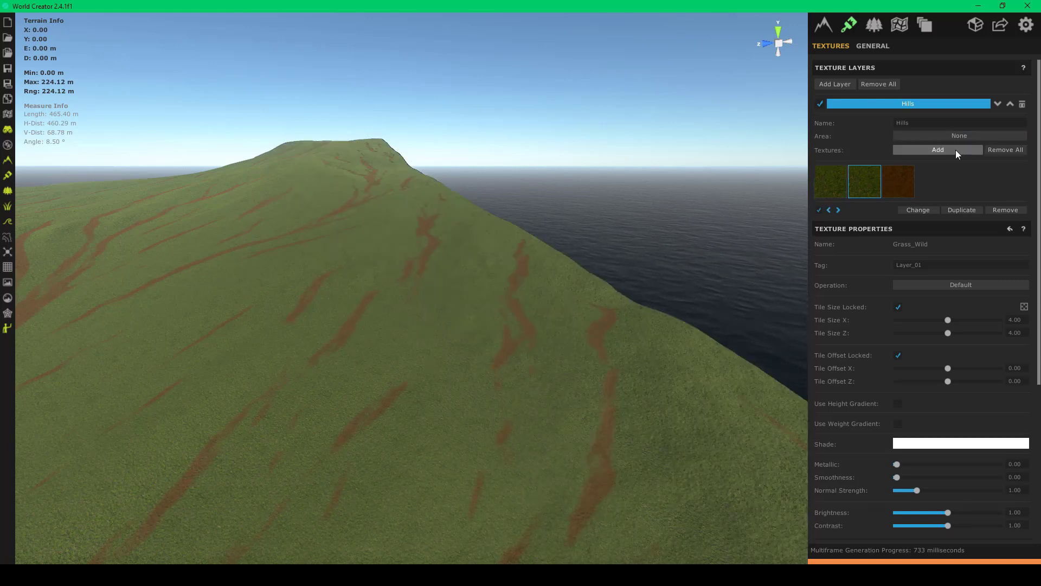
pyautogui.moveTo(339, 328); pyautogui.dragTo(1040, 314, button='right')
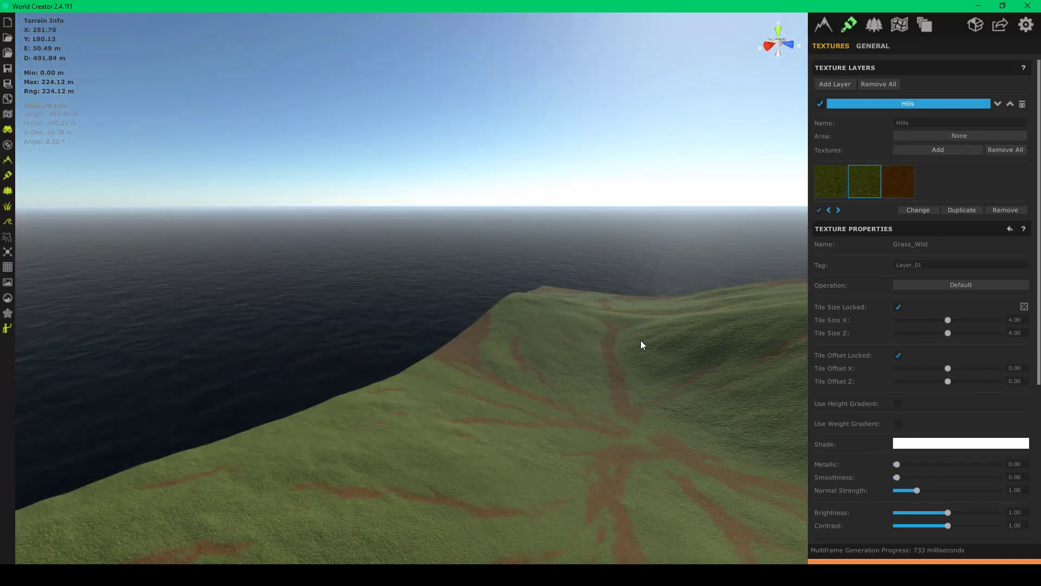
pyautogui.moveTo(640, 340); pyautogui.dragTo(367, 343, button='right')
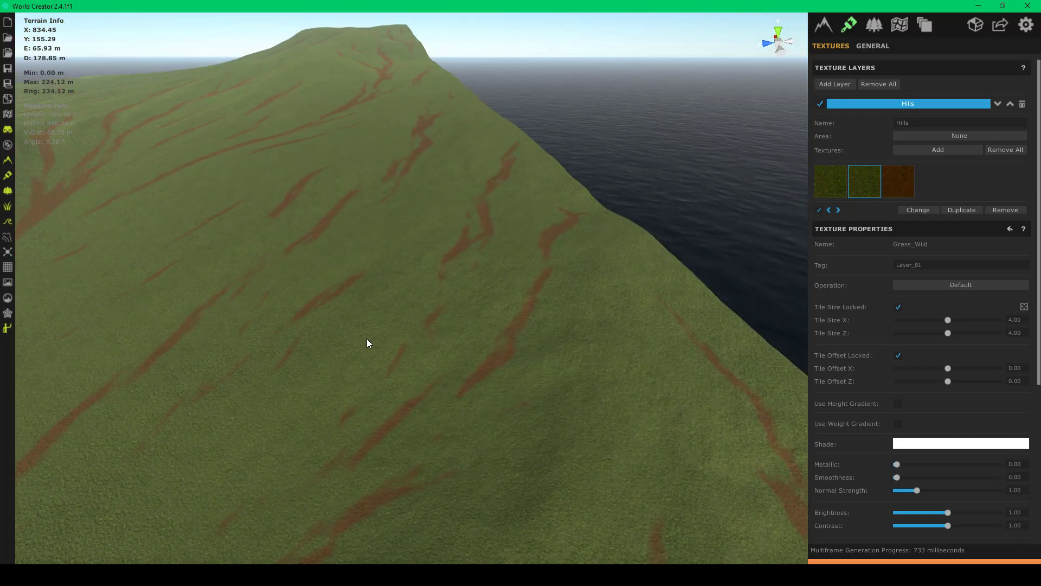
# - Toggle the two Grass_Wild textures and the Damp_Soil texture off and on one by one to compare their effect
pyautogui.click(818, 210)
pyautogui.click(819, 210)
pyautogui.click(818, 210)
pyautogui.click(818, 210)
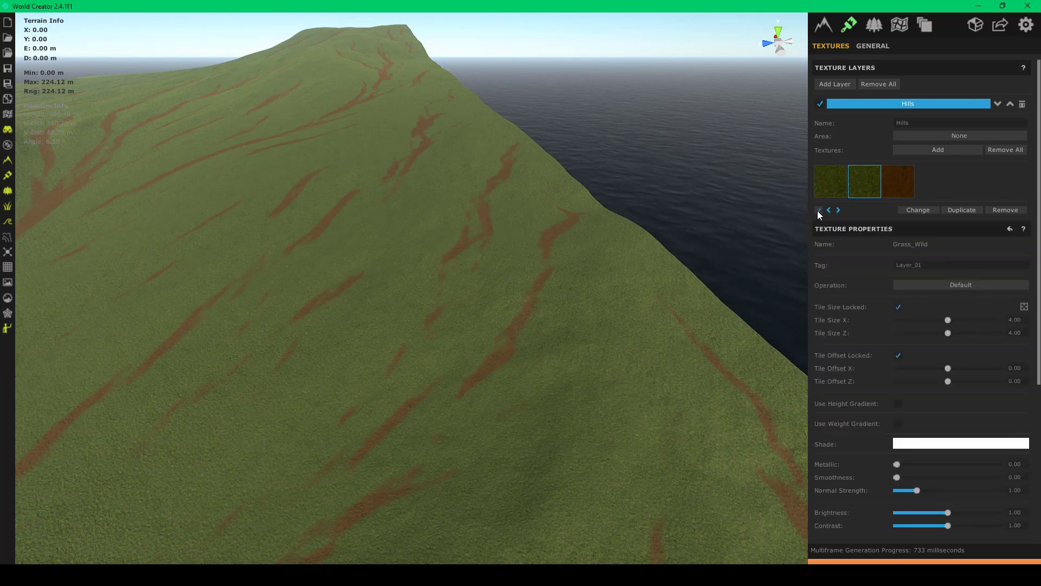
pyautogui.click(825, 192)
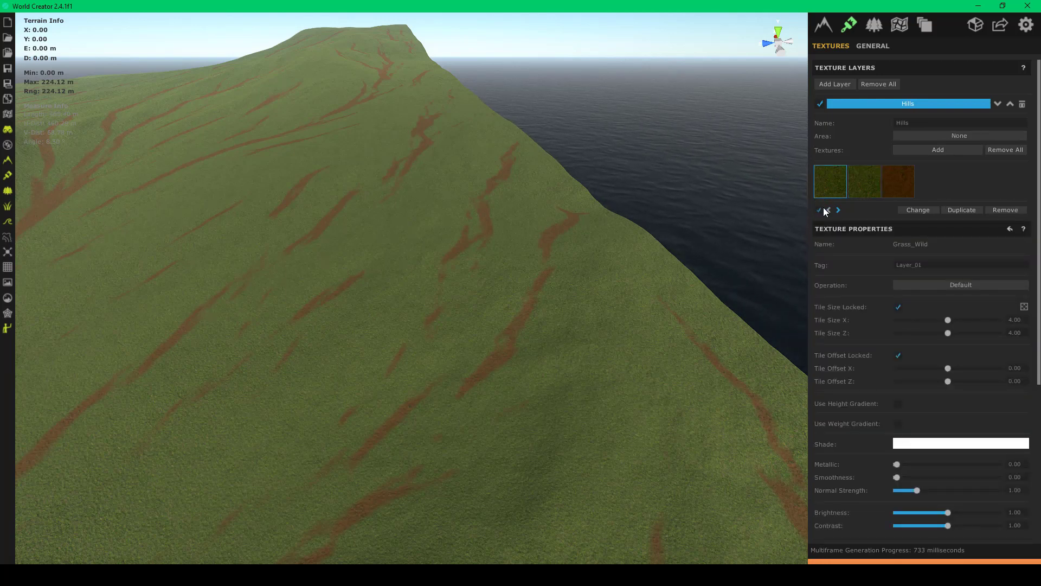
pyautogui.click(821, 211)
pyautogui.click(821, 210)
pyautogui.click(857, 196)
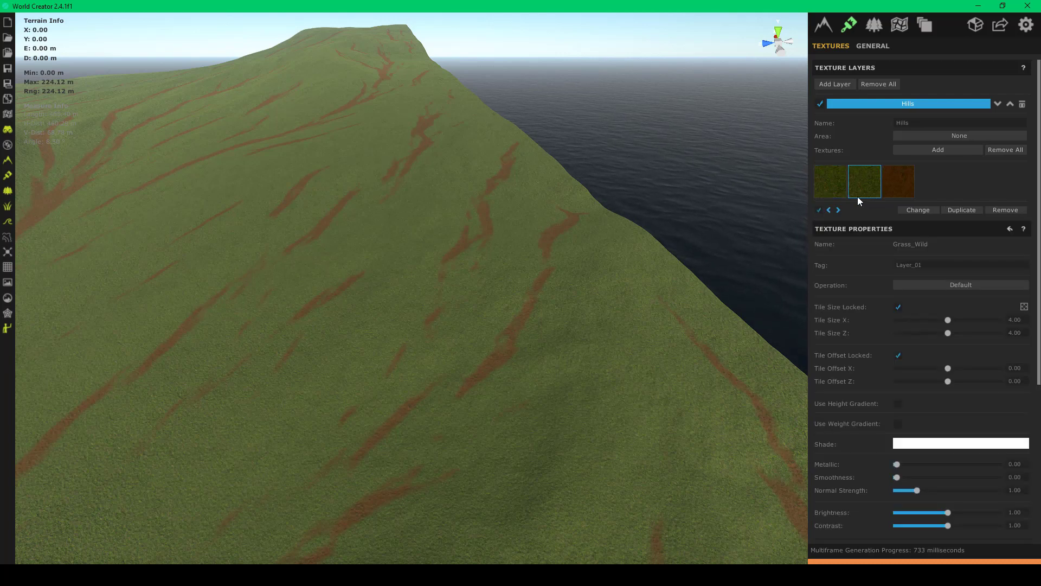
pyautogui.click(894, 187)
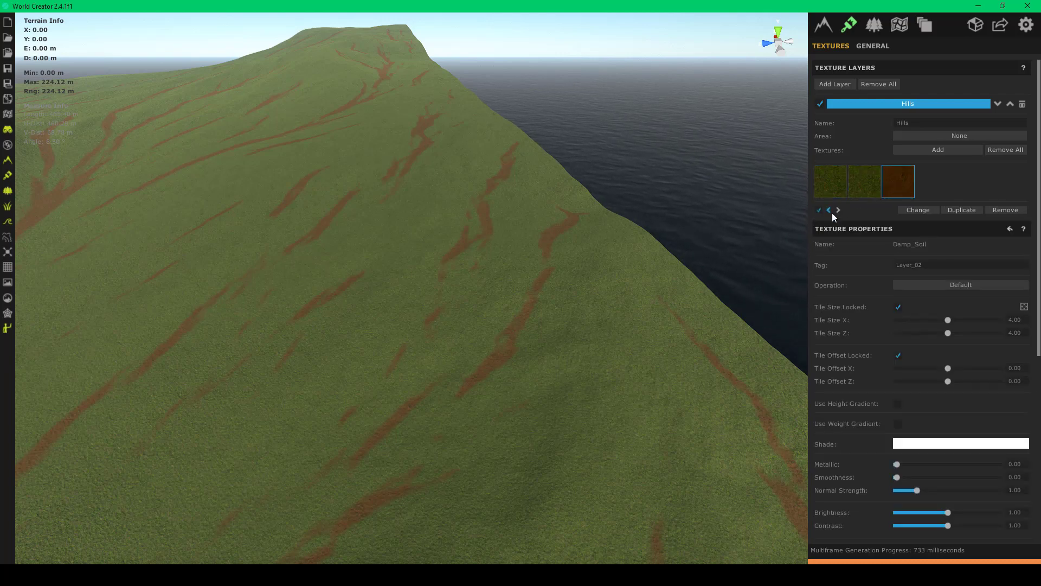
pyautogui.click(822, 209)
pyautogui.click(821, 209)
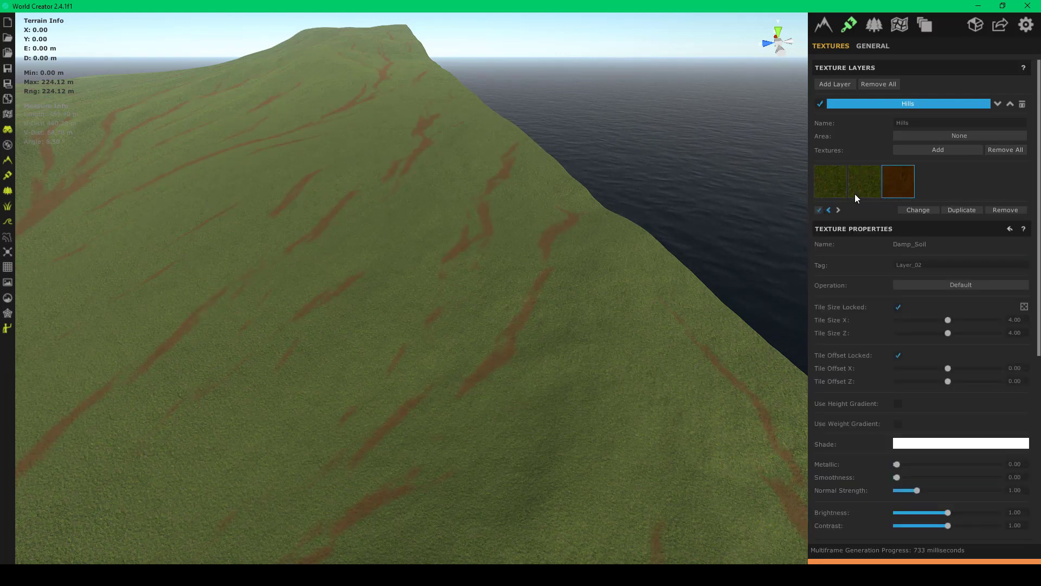
# - Switch off both Grass_Wild textures to view the terrain without grass, and re-enable the first one
pyautogui.click(857, 190)
pyautogui.click(819, 211)
pyautogui.click(820, 210)
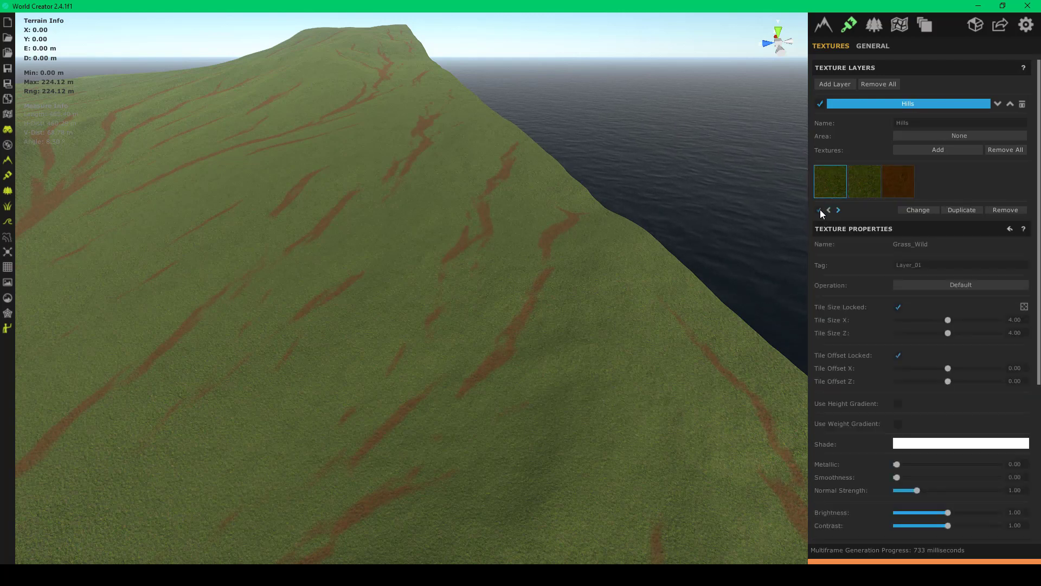
pyautogui.click(830, 181)
pyautogui.click(821, 211)
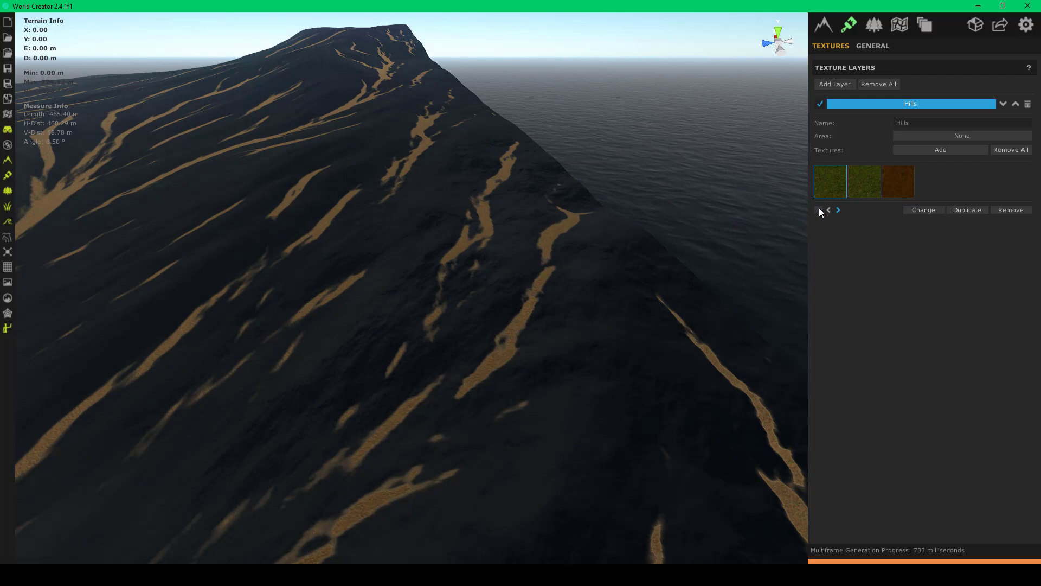
pyautogui.click(819, 209)
# - Remove the Grass_Wild textures from the Hills layer, leaving only the soil texture
pyautogui.moveTo(709, 240); pyautogui.dragTo(758, 194, button='right')
pyautogui.scroll(3, 695, 202)
pyautogui.scroll(-4, 695, 227)
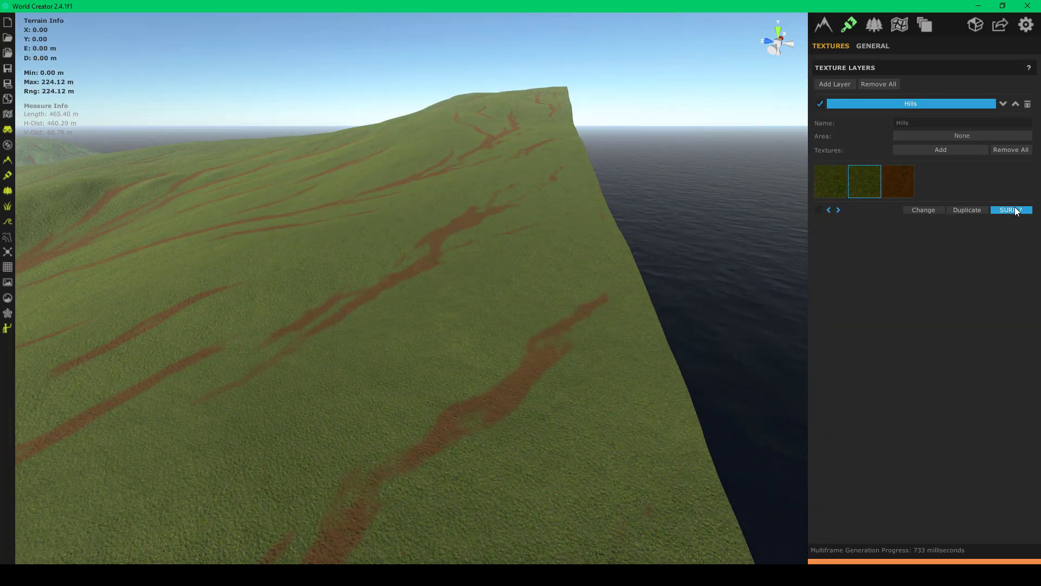
pyautogui.click(1007, 209)
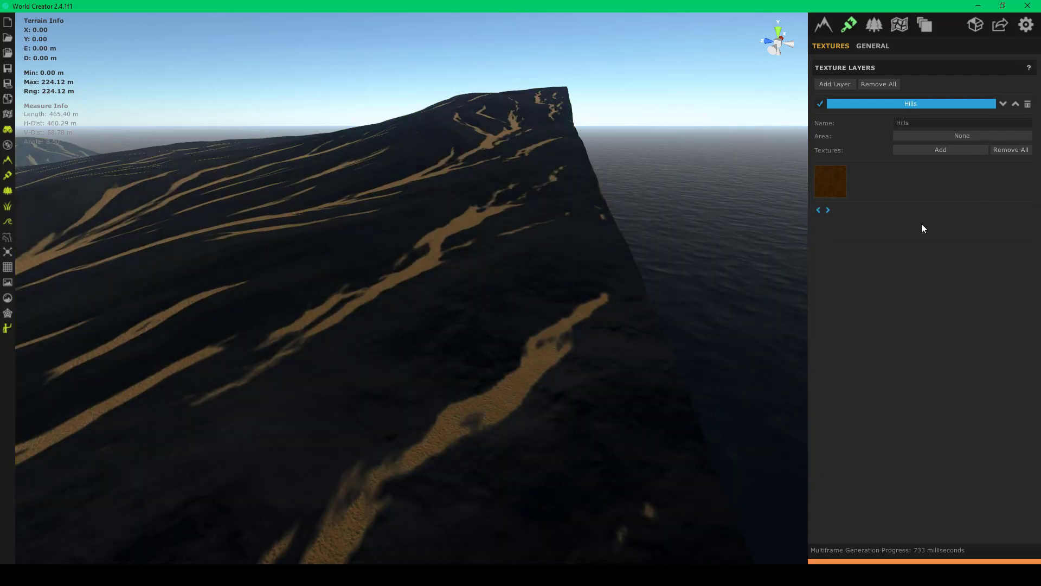
# - Undo the last Grass_Wild texture removal and inspect the grass and soil coverage along the terrain's edge
pyautogui.hotkey('ctrl', 'z')
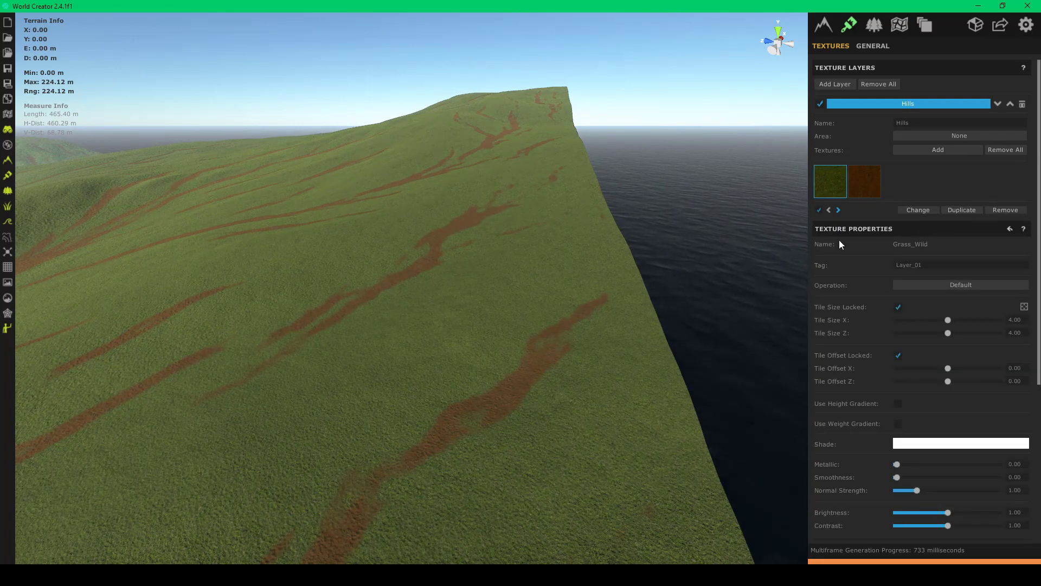
pyautogui.moveTo(759, 251); pyautogui.dragTo(751, 158, button='right')
pyautogui.scroll(-3, 616, 269)
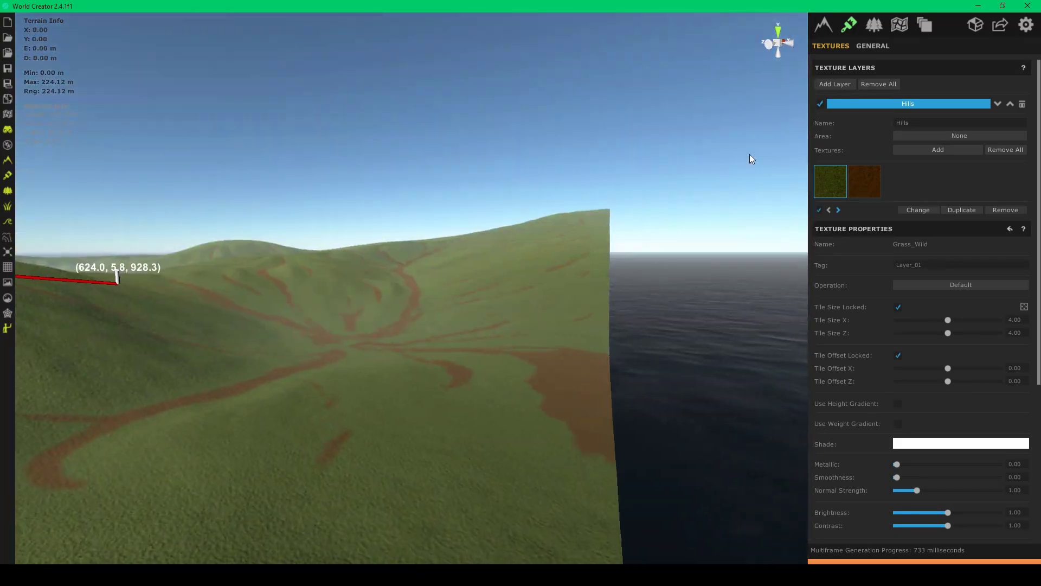
pyautogui.moveTo(356, 300); pyautogui.dragTo(453, 311, button='right')
pyautogui.press('w')
pyautogui.moveTo(521, 271); pyautogui.dragTo(550, 310, button='right')
pyautogui.press('w')
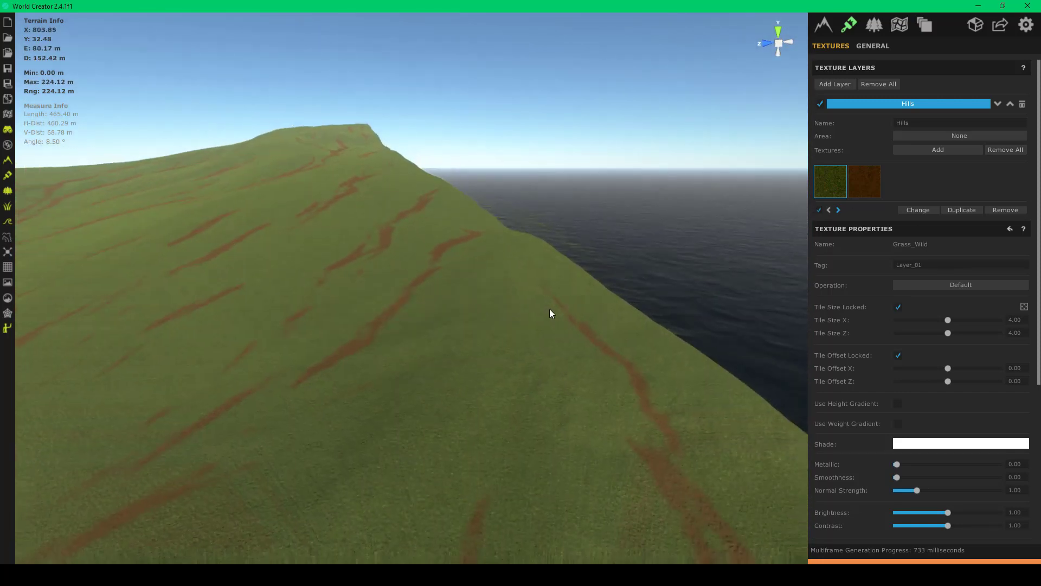
pyautogui.scroll(-3, 550, 313)
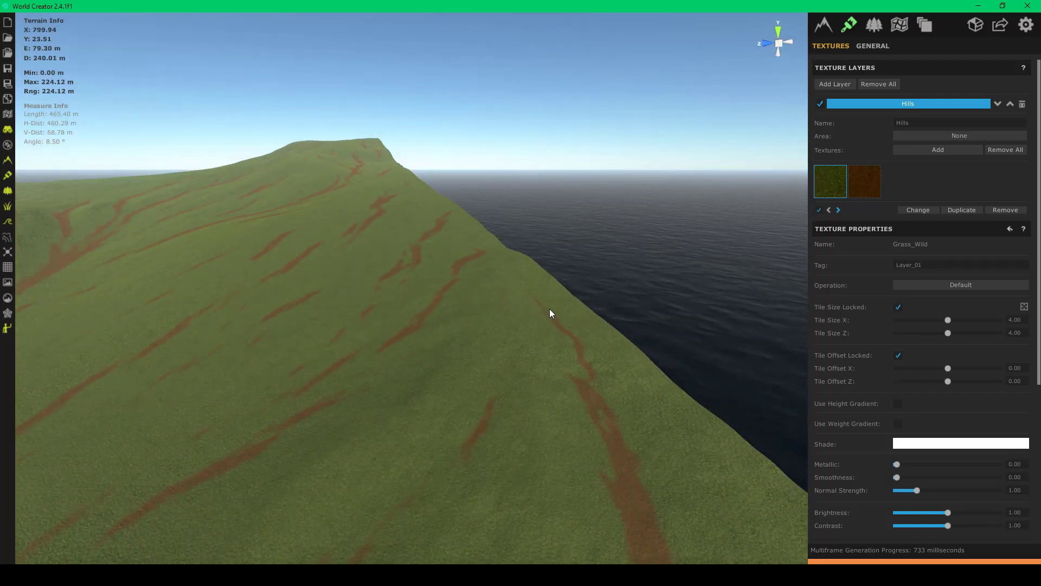
pyautogui.moveTo(550, 310); pyautogui.dragTo(477, 324, button='right')
pyautogui.press('w')
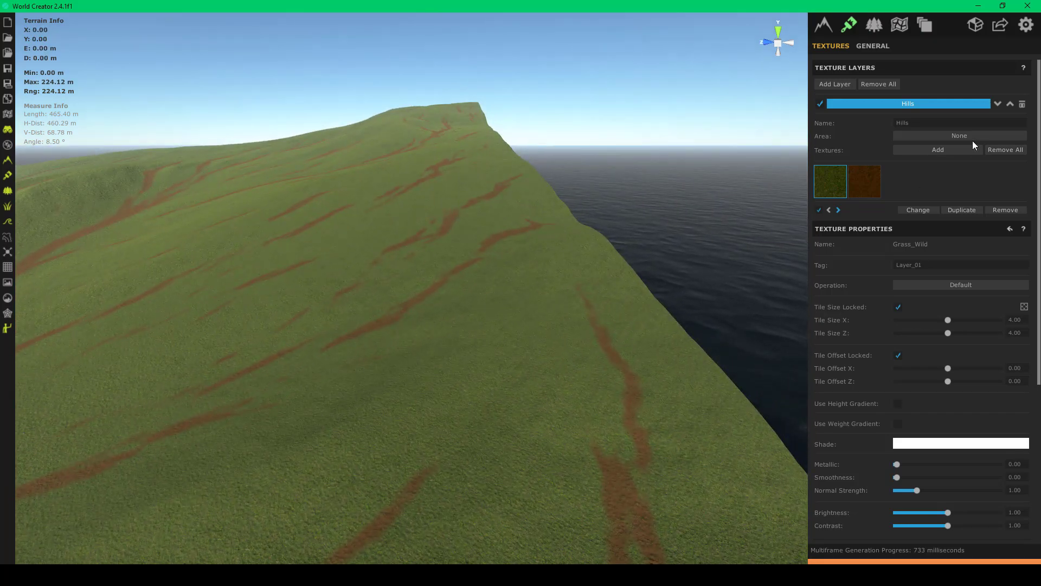
# - Switch the Hills texture layer's area to Hills and back to None to compare the coverage at the terrain's edge
pyautogui.click(965, 138)
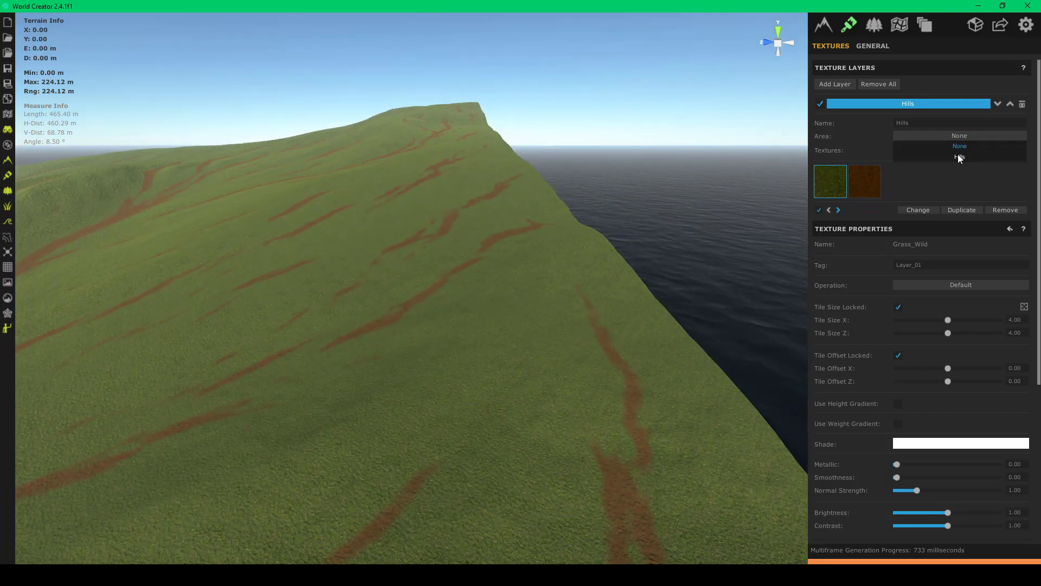
pyautogui.click(958, 155)
pyautogui.moveTo(491, 252); pyautogui.dragTo(369, 278, button='right')
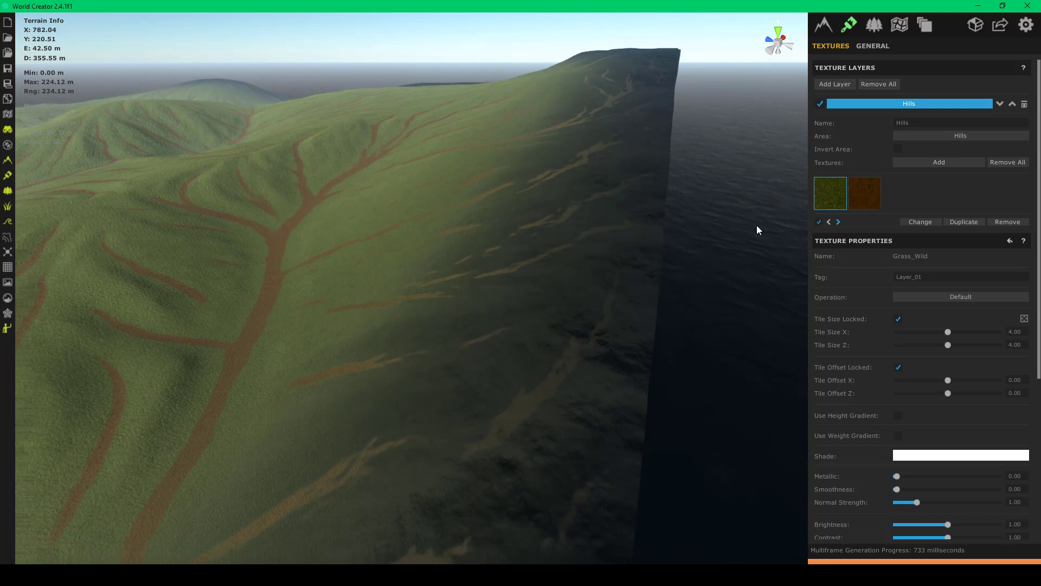
pyautogui.click(952, 135)
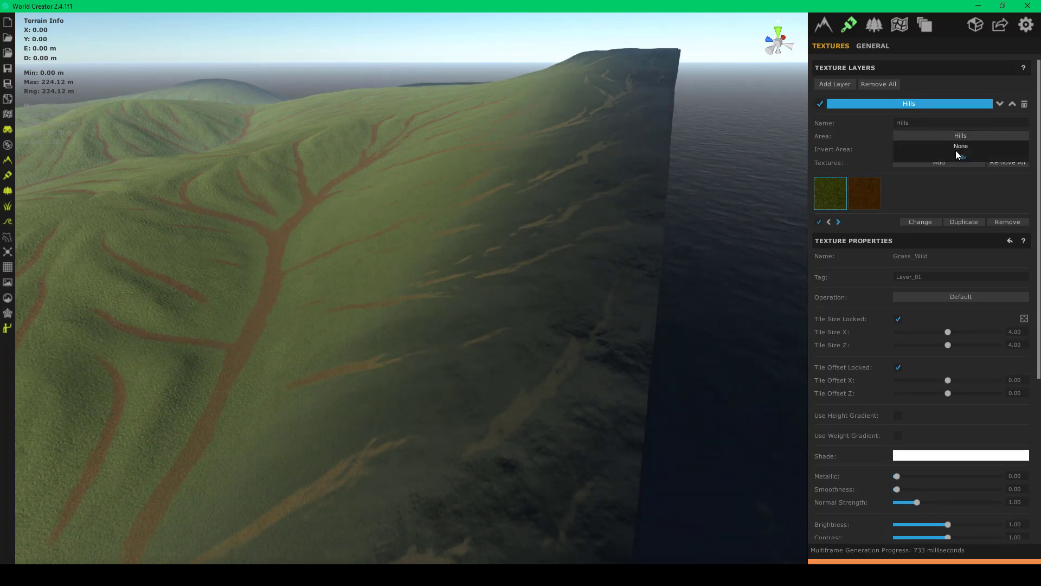
pyautogui.click(958, 148)
pyautogui.moveTo(589, 208); pyautogui.dragTo(634, 188, button='right')
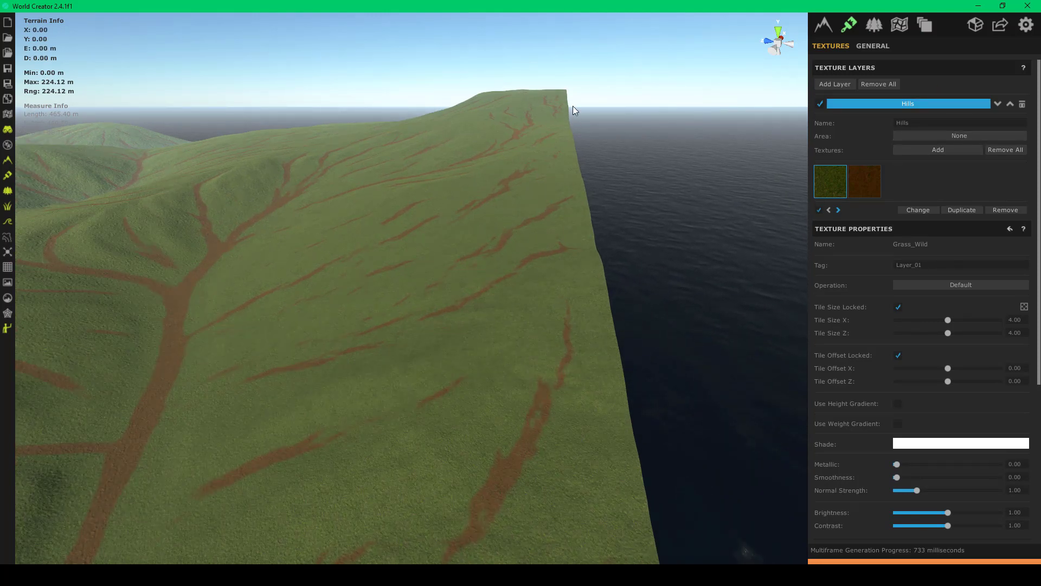
pyautogui.moveTo(456, 169); pyautogui.dragTo(502, 298, button='right')
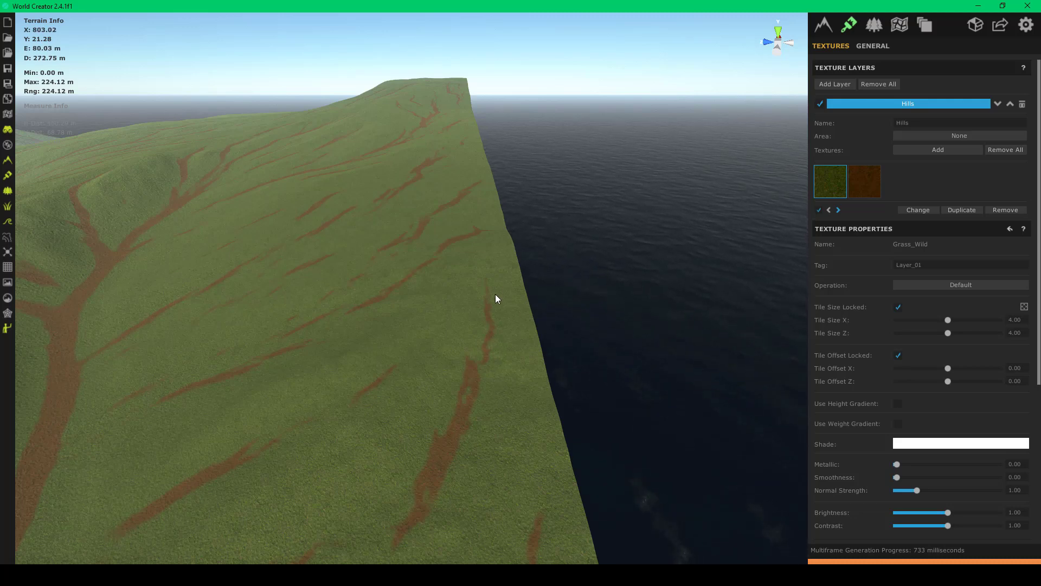
# - Set the Hills texture layer's area to Hills and inspect how the textures fade out along the terrain's borders
pyautogui.click(951, 132)
pyautogui.click(947, 158)
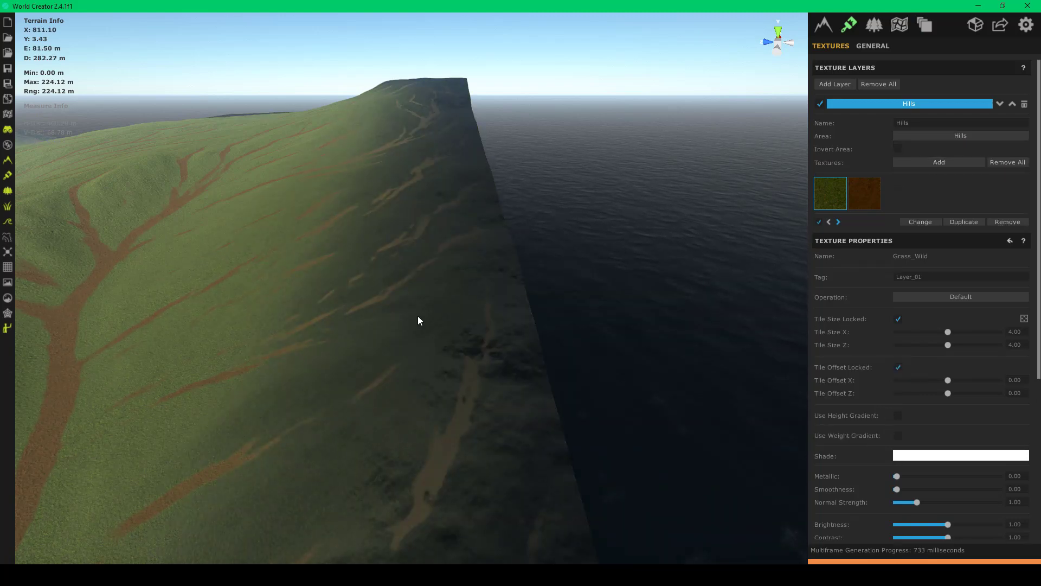
pyautogui.moveTo(417, 316); pyautogui.dragTo(139, 431, button='right')
pyautogui.scroll(-5, 213, 416)
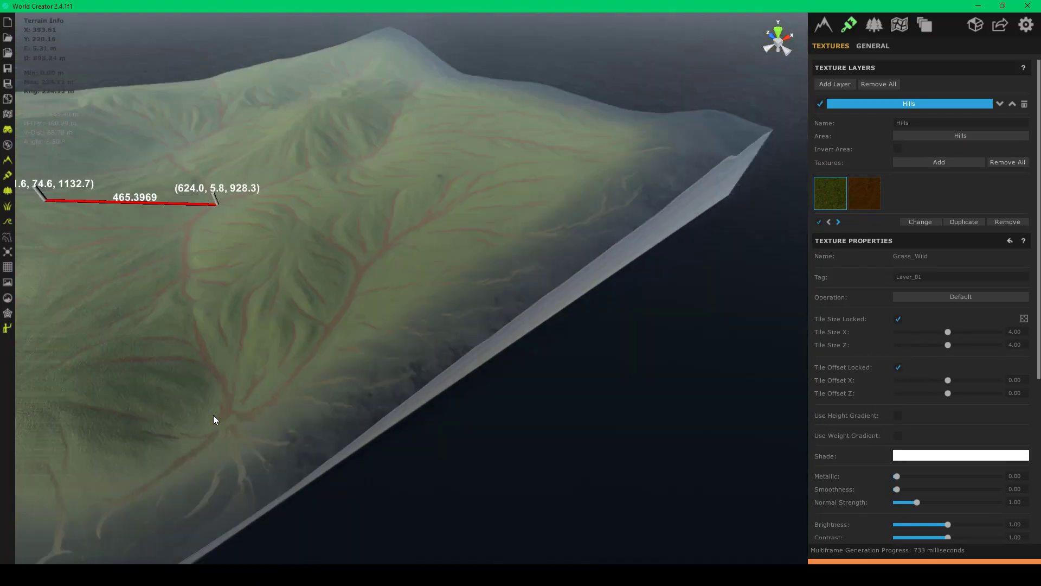
pyautogui.moveTo(213, 416); pyautogui.dragTo(558, 353, button='right')
pyautogui.moveTo(454, 450); pyautogui.dragTo(179, 380, button='right')
pyautogui.press('w')
pyautogui.press('w')
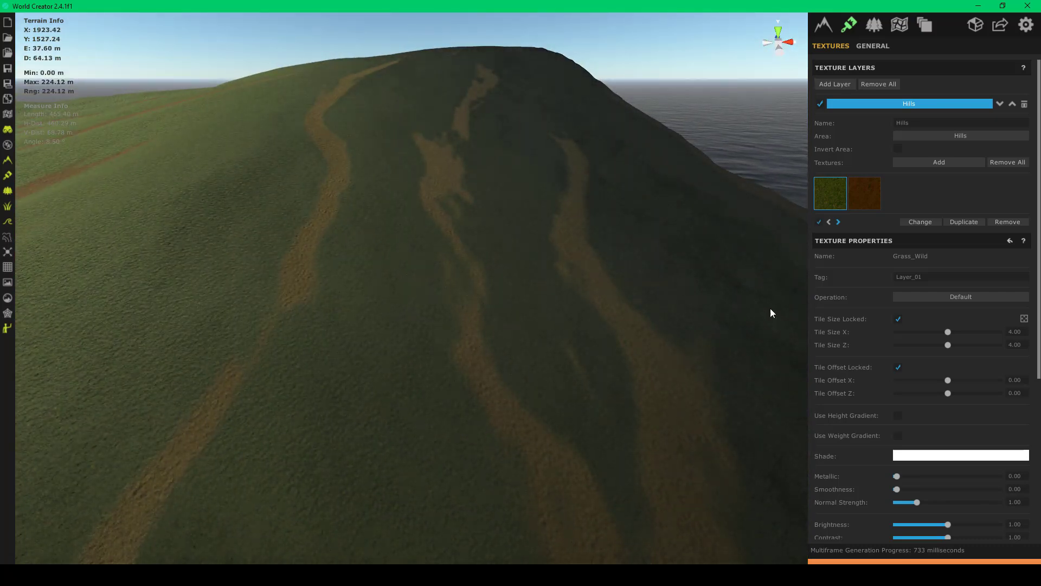
# - Return the Hills texture layer's area to None and view the soil paths around the peak
pyautogui.click(949, 137)
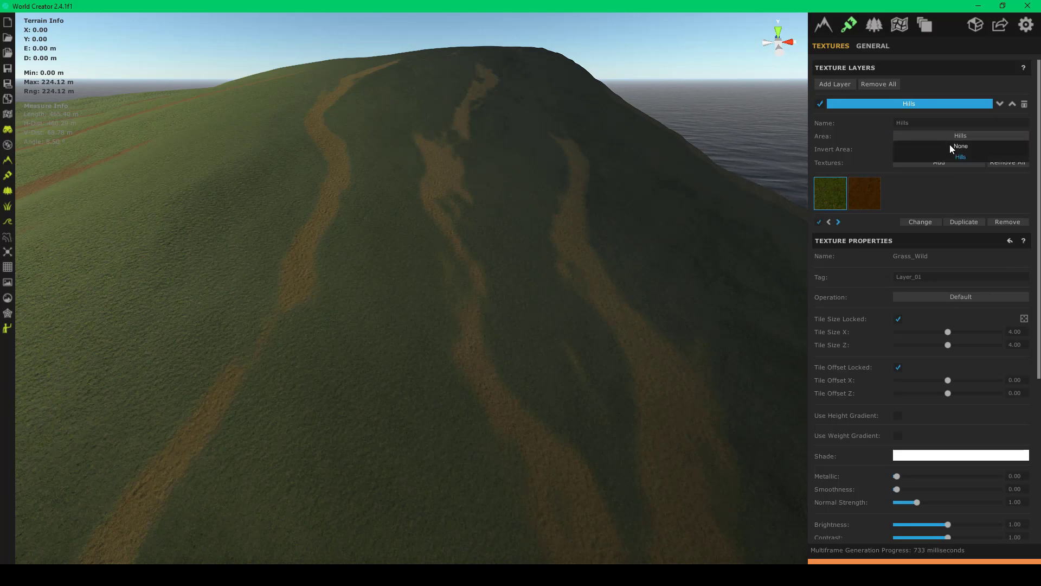
pyautogui.click(955, 146)
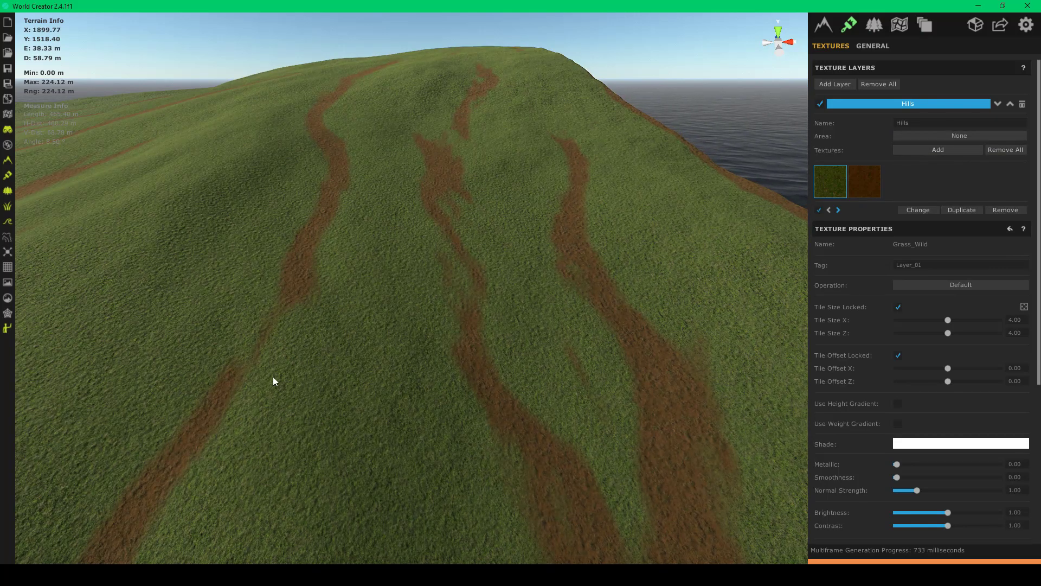
pyautogui.moveTo(273, 376); pyautogui.dragTo(1022, 212, button='right')
pyautogui.scroll(-4, 381, 392)
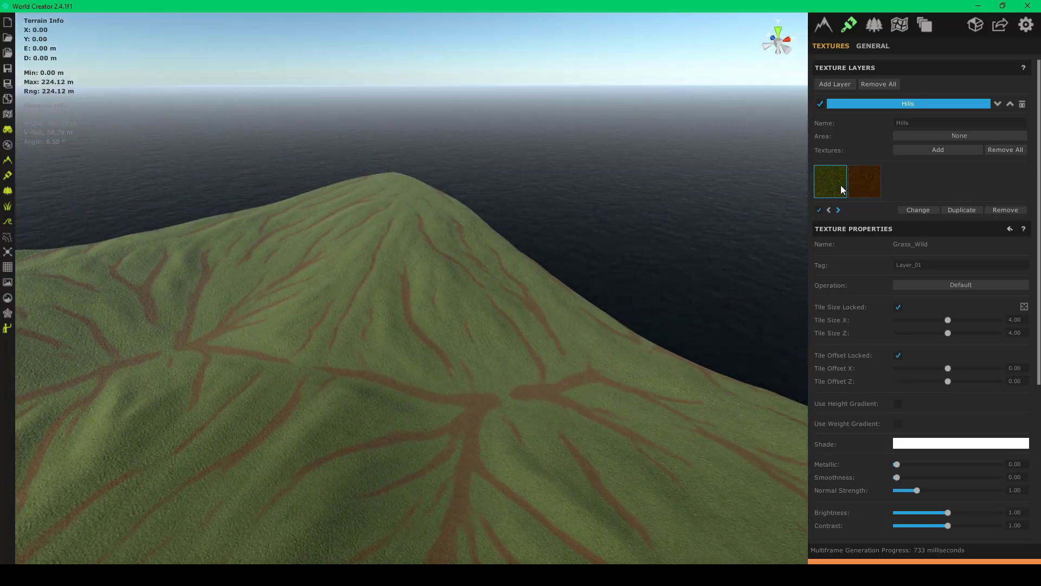
# - Restrict the texture layer to the Hills area again and examine the grass and Damp_Soil textures near the terrain's edge
pyautogui.click(863, 180)
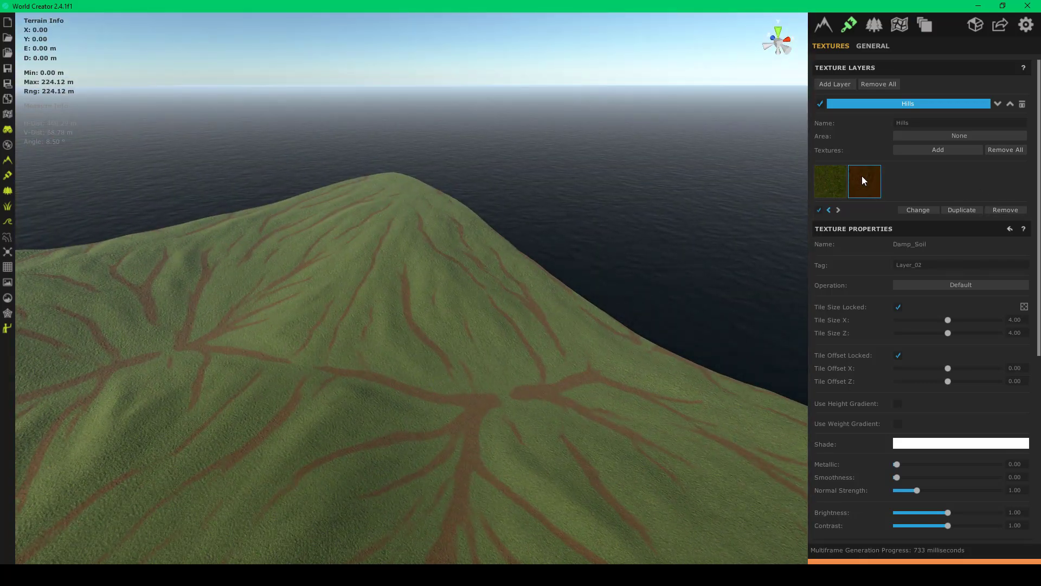
pyautogui.click(946, 135)
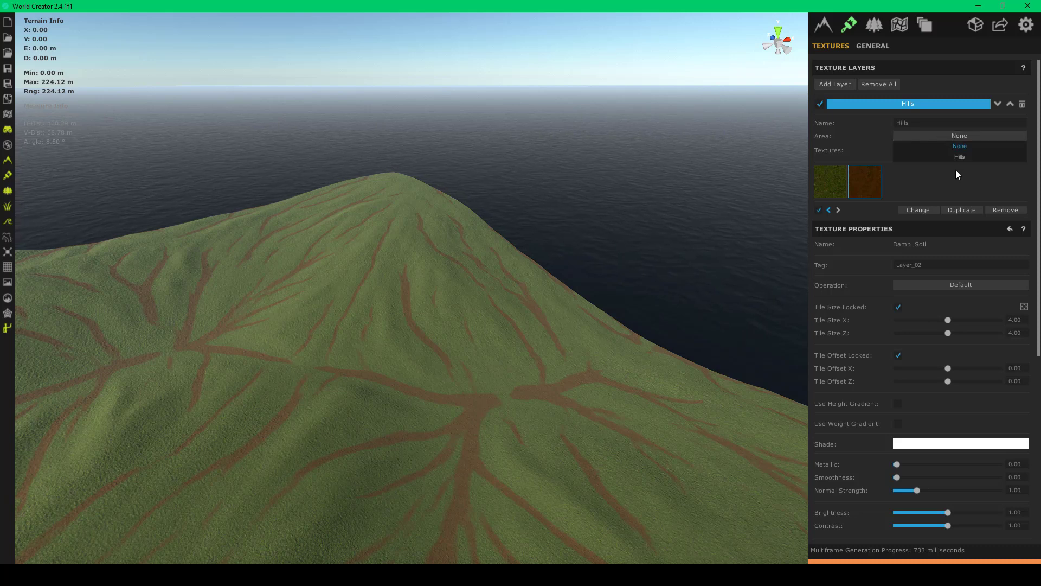
pyautogui.click(960, 156)
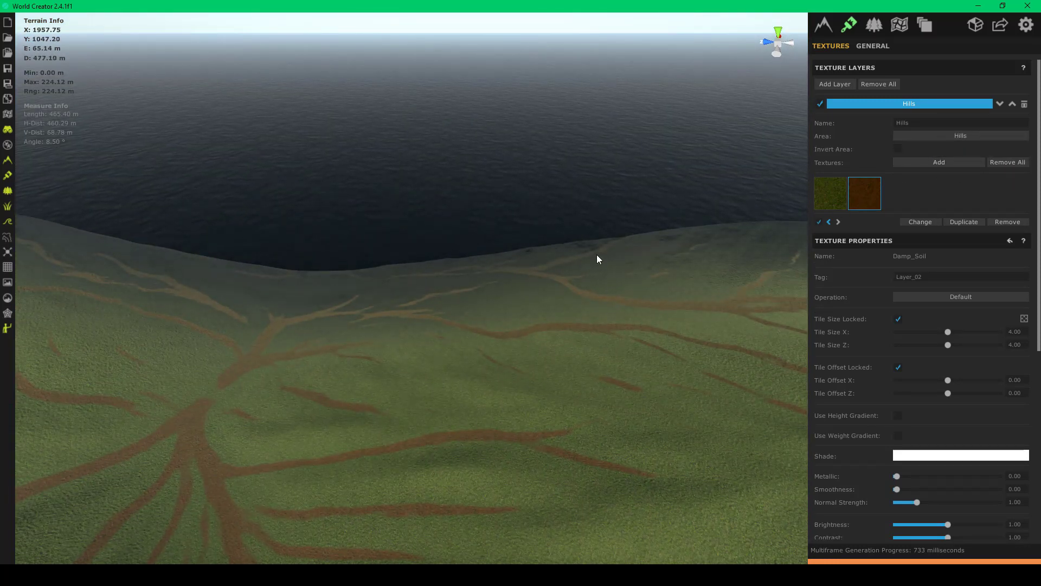
pyautogui.press('w')
pyautogui.moveTo(597, 253); pyautogui.dragTo(197, 257, button='right')
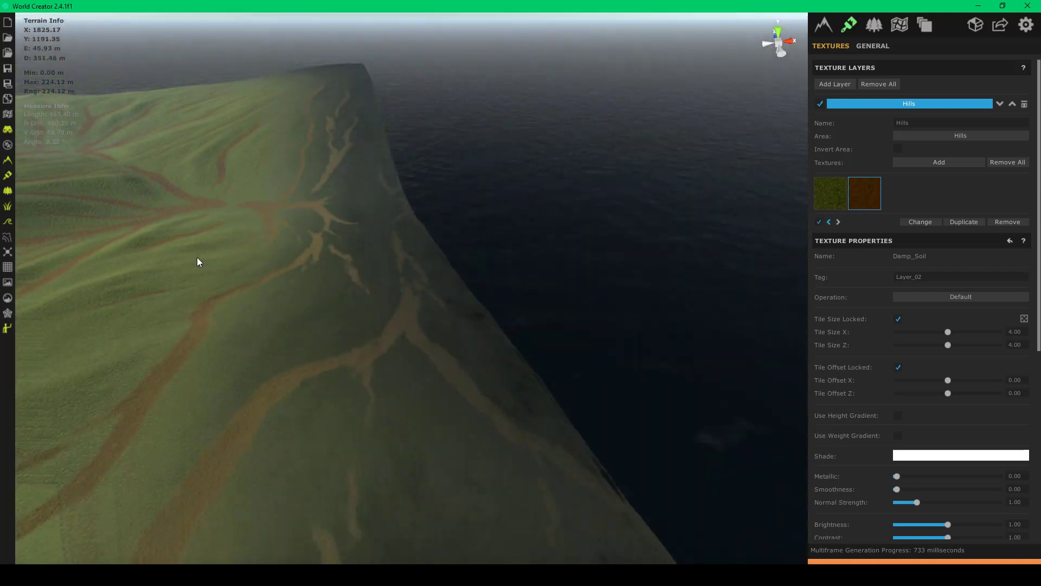
pyautogui.click(829, 191)
pyautogui.click(868, 186)
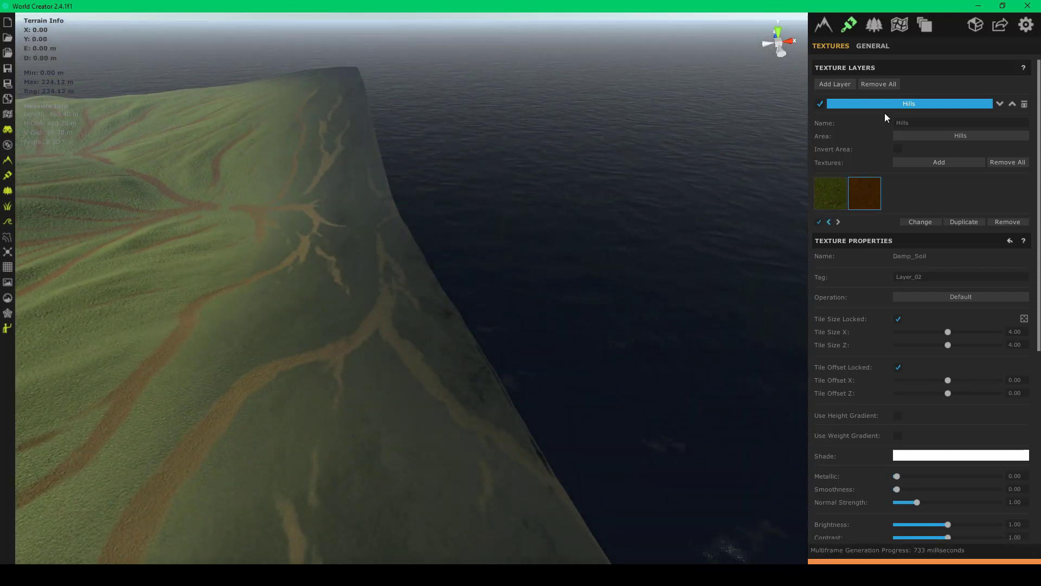
# - Add a texture layer named DIrt and move the Damp_Soil texture from the Hills layer into it
pyautogui.click(834, 85)
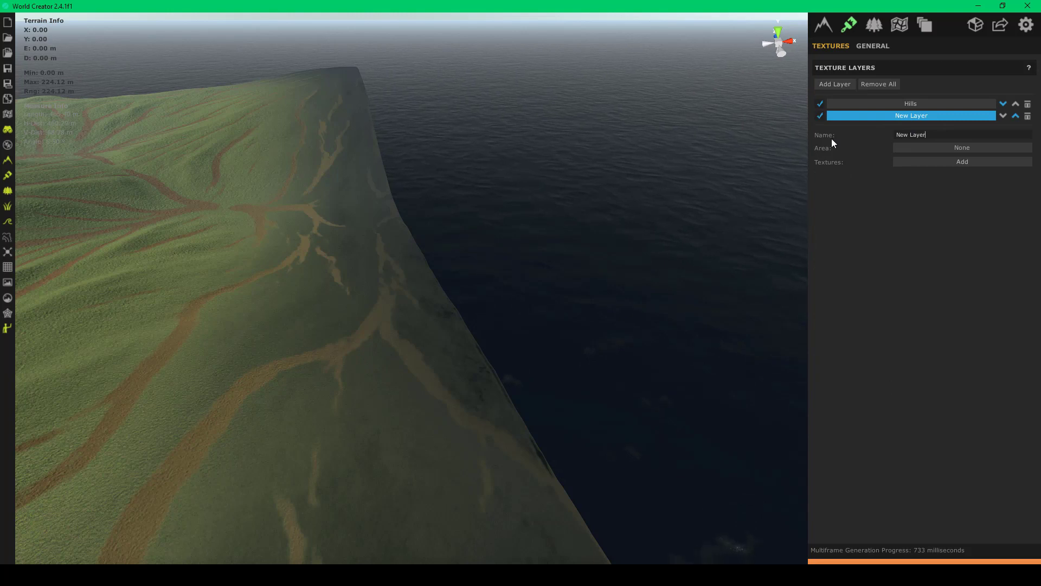
pyautogui.click(933, 135)
pyautogui.hotkey('ctrl', 'a')
pyautogui.write('DIrt')
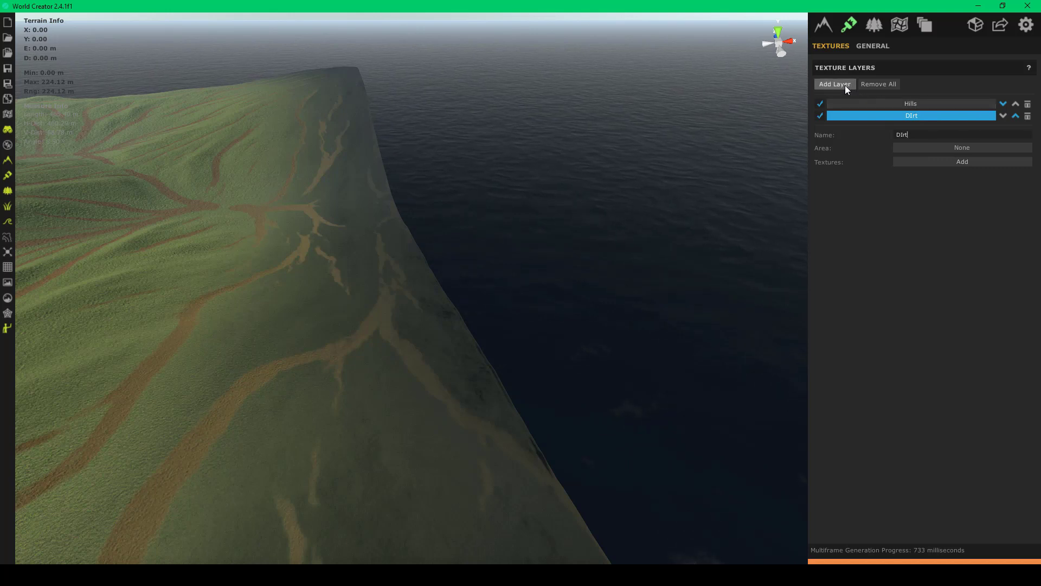
pyautogui.click(899, 103)
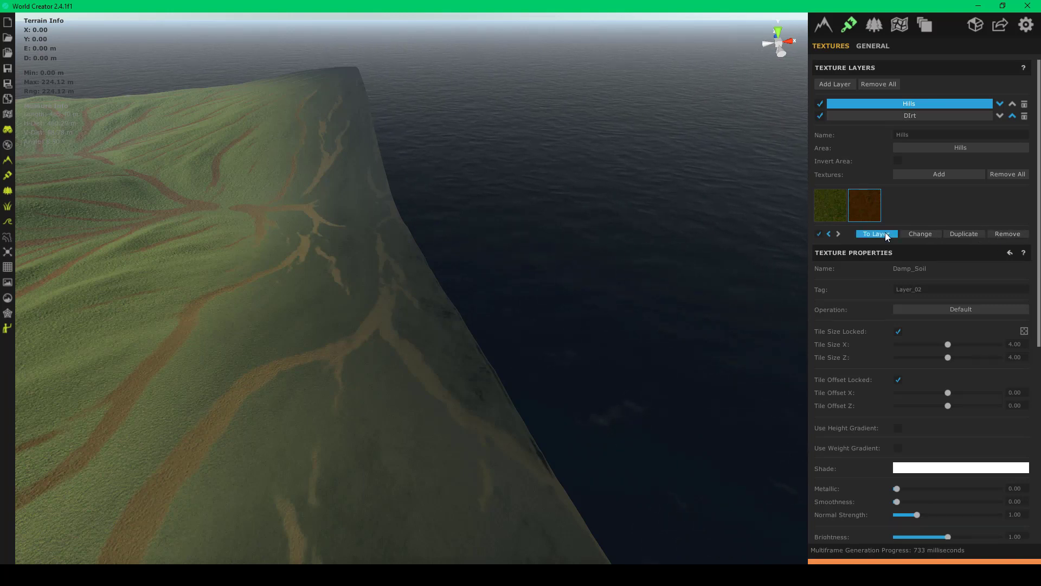
pyautogui.click(885, 254)
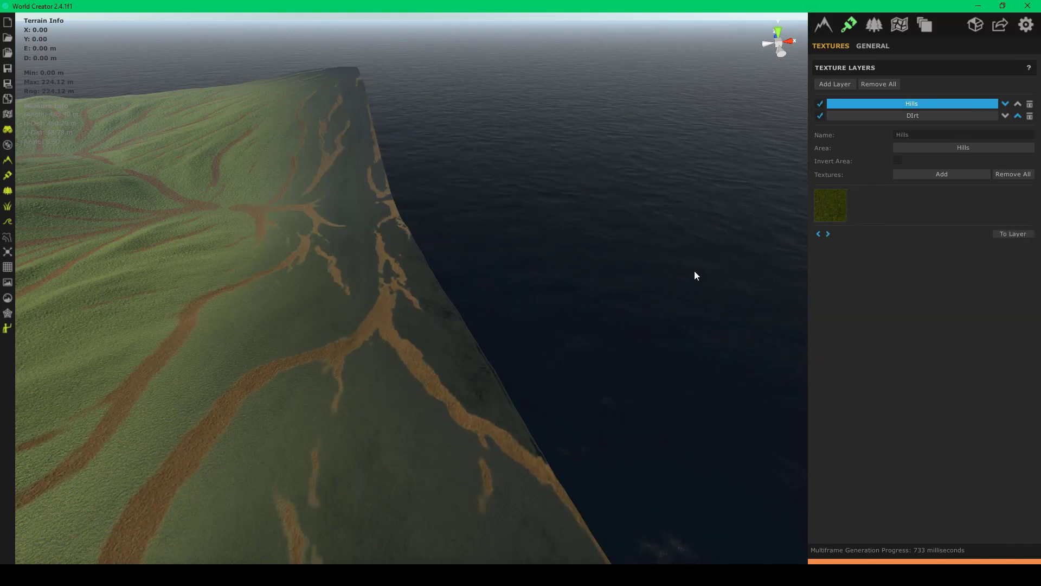
# - Set the DIrt layer's area to Hills and back to None to compare the soil paths
pyautogui.click(916, 115)
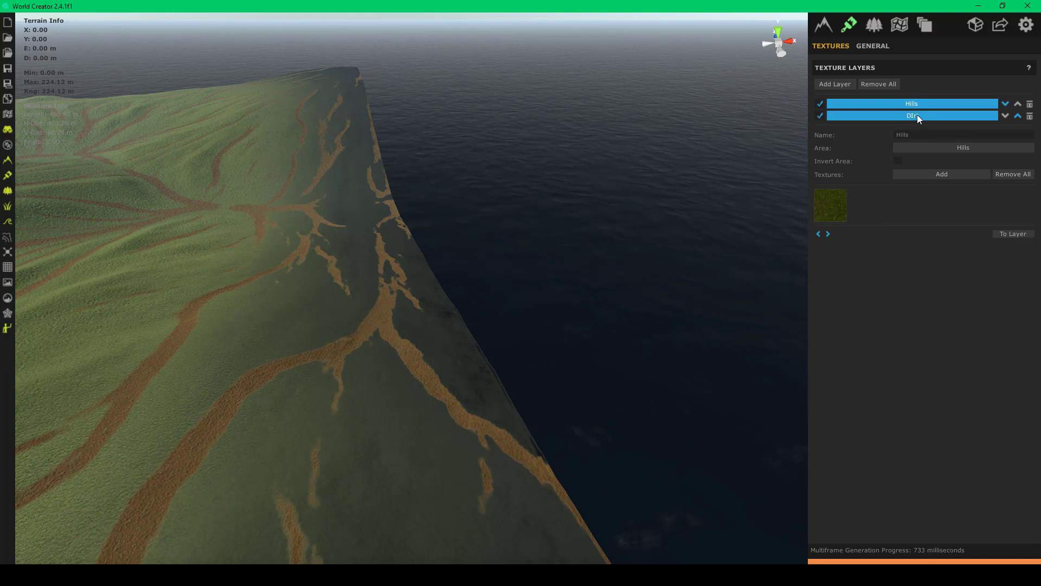
pyautogui.click(963, 146)
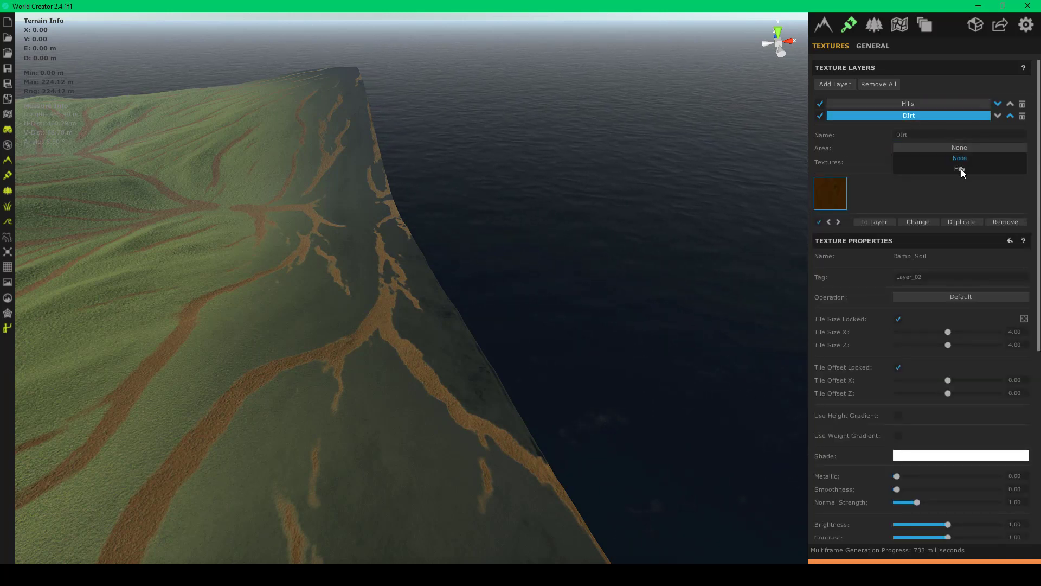
pyautogui.click(962, 168)
pyautogui.click(949, 149)
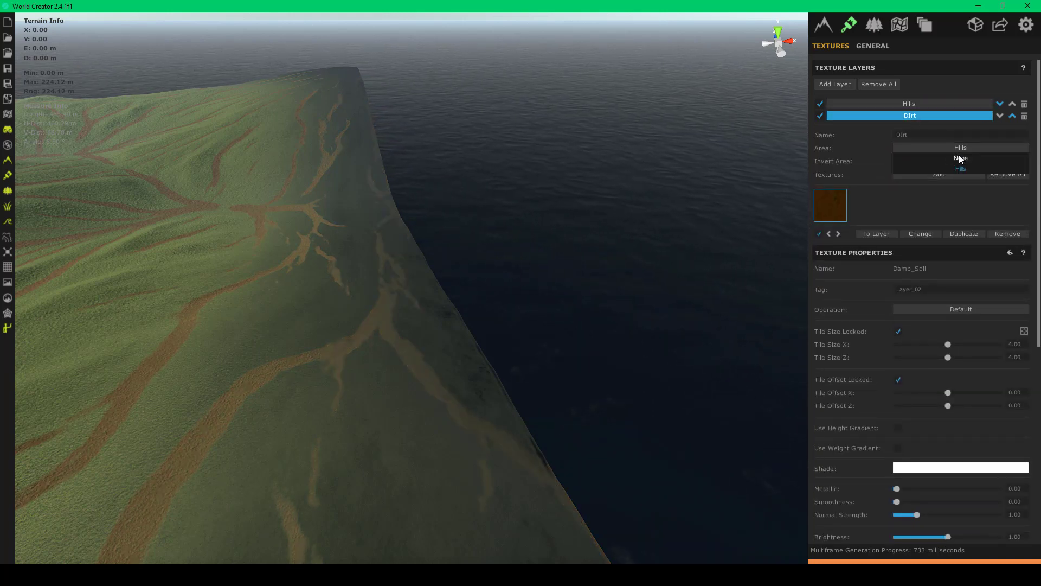
pyautogui.click(959, 158)
# - Set the area of the Hills texture layer, which holds the Grass_Wild texture, to None
pyautogui.click(909, 104)
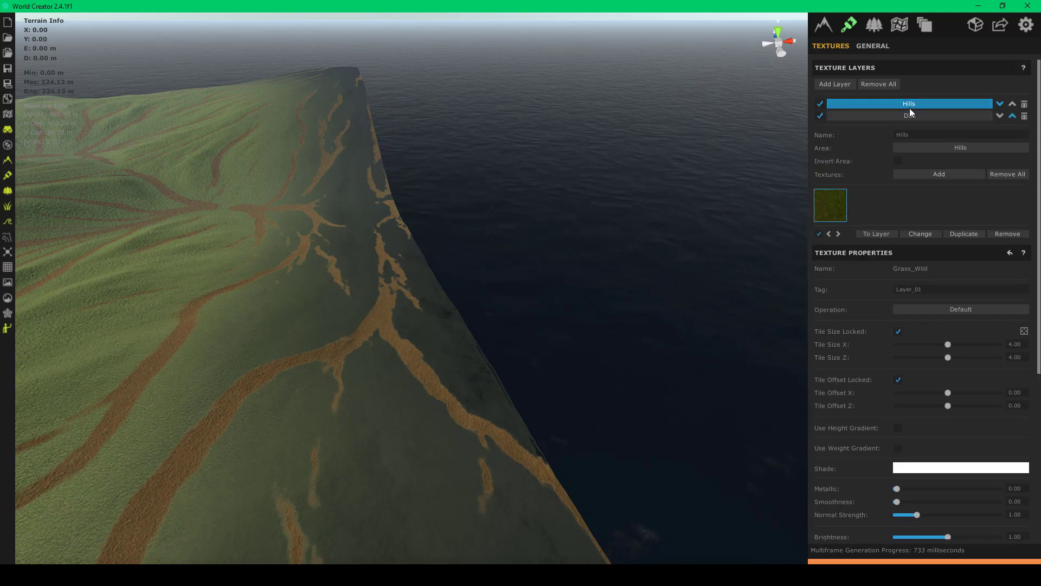
pyautogui.click(957, 149)
pyautogui.click(959, 158)
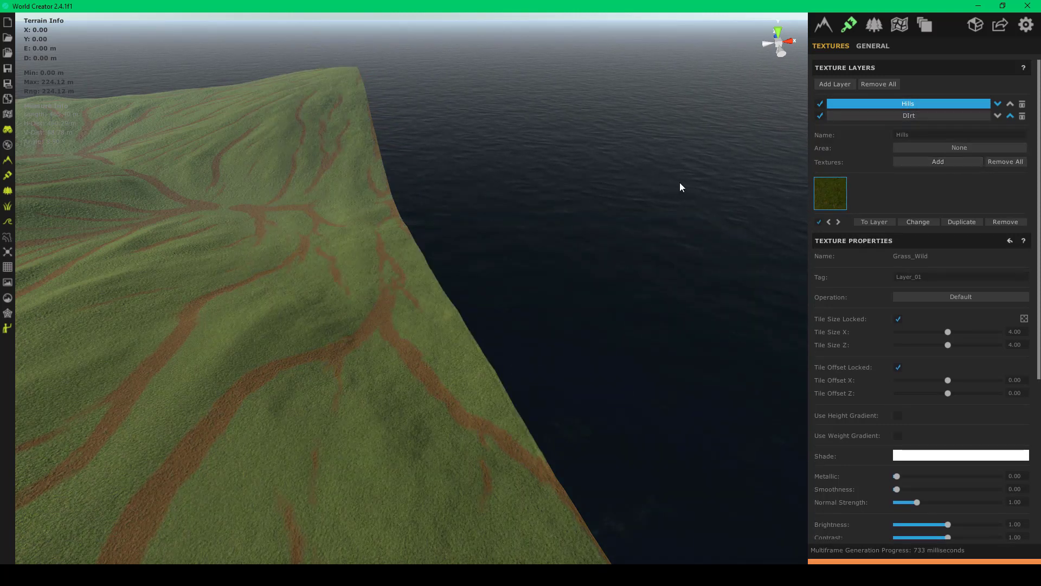
# - Correct the name of the DIrt texture layer to Dirt and view the soil paths across the hills
pyautogui.click(904, 115)
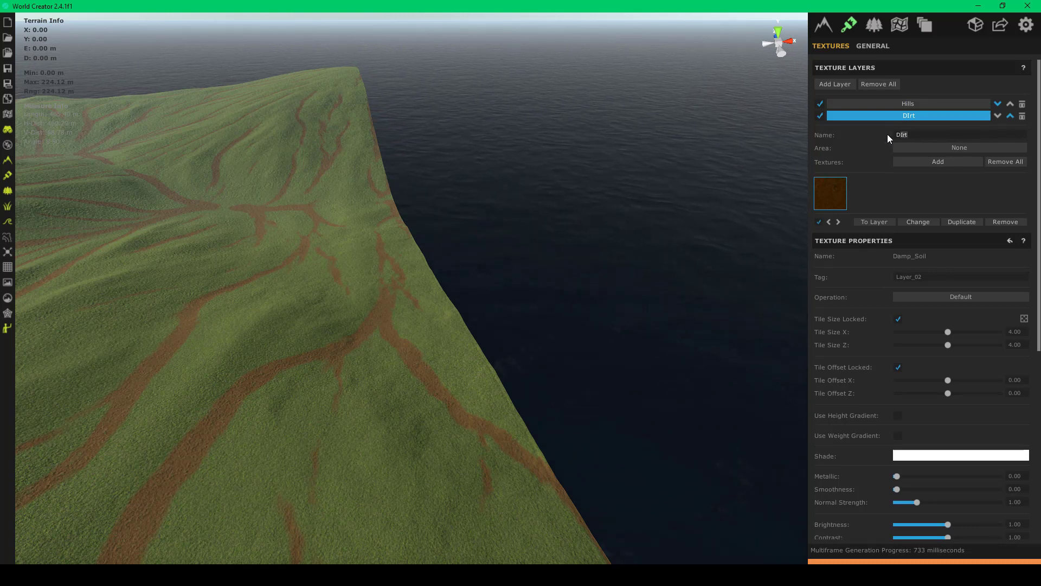
pyautogui.write('Dirt')
pyautogui.moveTo(333, 254); pyautogui.dragTo(21, 259, button='right')
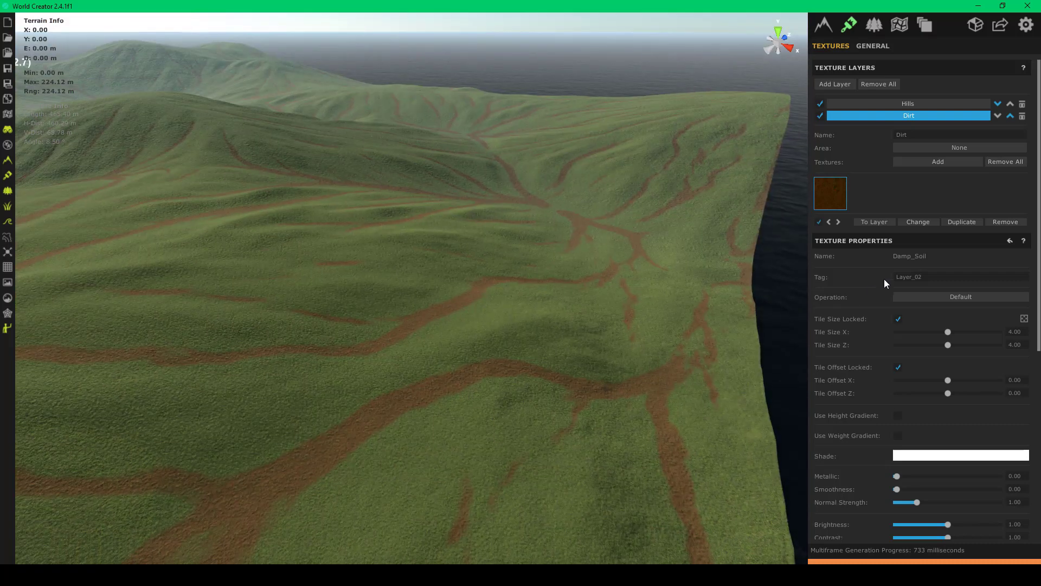
# - Set the Dirt layer's area to Hills and check how the soil blends into the grass up close and from afar
pyautogui.click(966, 148)
pyautogui.click(972, 168)
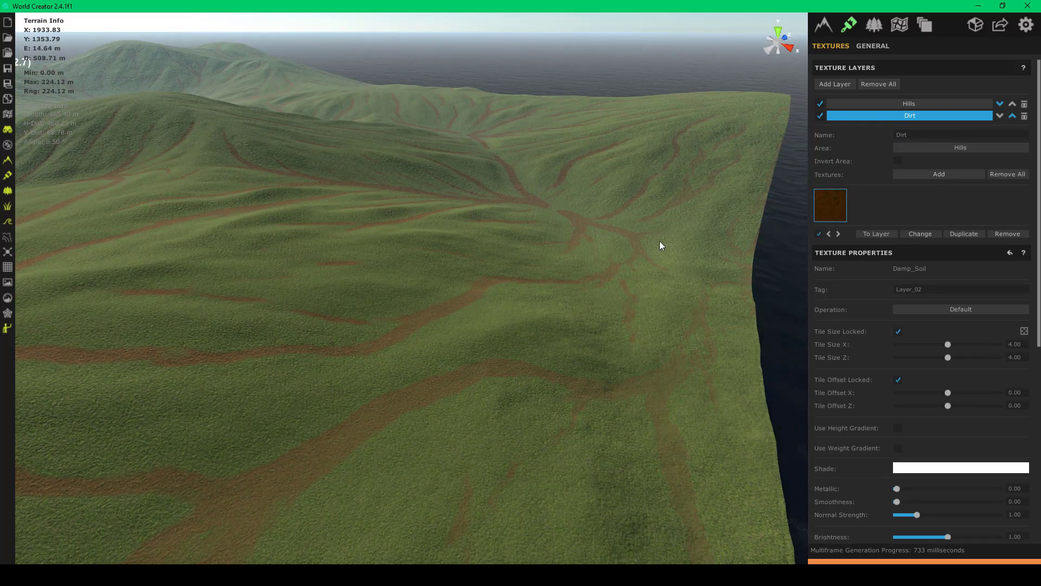
pyautogui.moveTo(659, 240); pyautogui.dragTo(450, 374, button='right')
pyautogui.scroll(3, 450, 374)
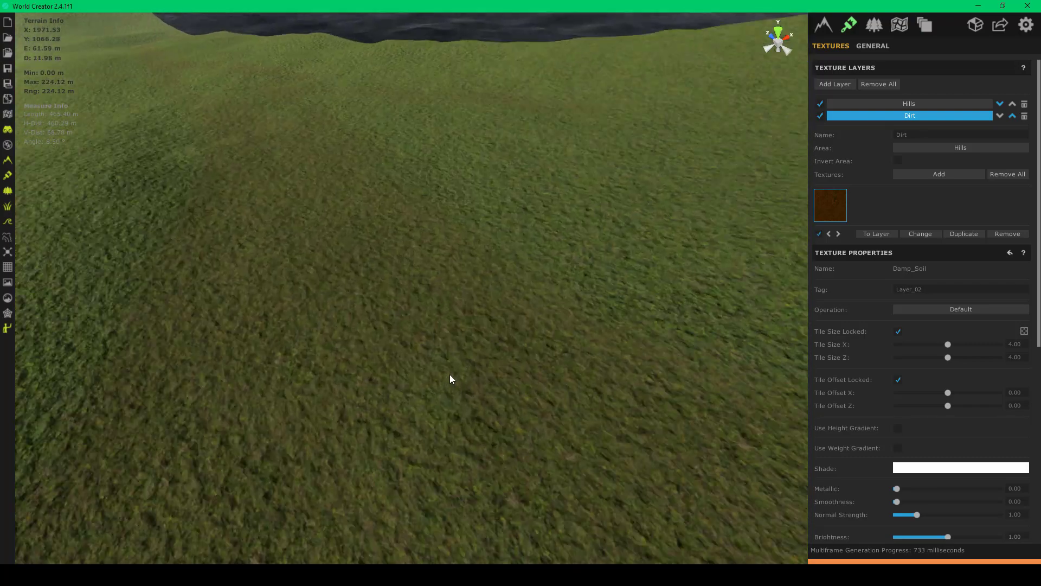
pyautogui.scroll(-5, 450, 375)
pyautogui.scroll(-8, 450, 374)
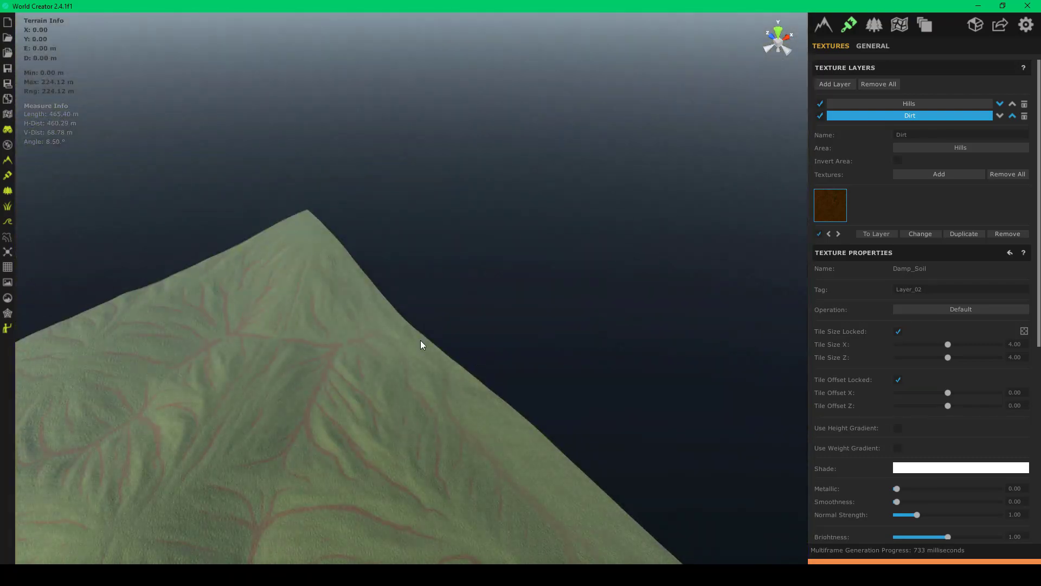
# - Examine the Damp_Soil paths on the hillsides from afar and up close, checking how their edges blend into the grass
pyautogui.moveTo(420, 340); pyautogui.dragTo(179, 290, button='right')
pyautogui.scroll(5, 163, 255)
pyautogui.moveTo(258, 304); pyautogui.dragTo(205, 312, button='right')
pyautogui.scroll(4, 151, 298)
pyautogui.scroll(4, 203, 298)
pyautogui.scroll(-5, 205, 312)
pyautogui.moveTo(417, 199); pyautogui.dragTo(93, 191, button='right')
pyautogui.press('d')
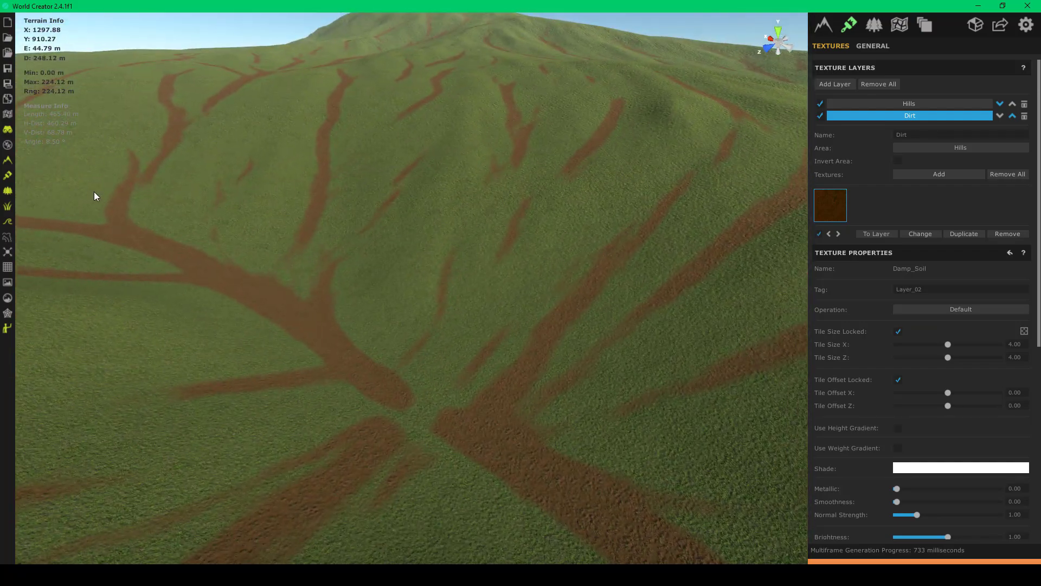
pyautogui.moveTo(489, 214); pyautogui.dragTo(450, 215, button='right')
pyautogui.scroll(2, 449, 214)
pyautogui.moveTo(166, 274); pyautogui.dragTo(230, 249, button='right')
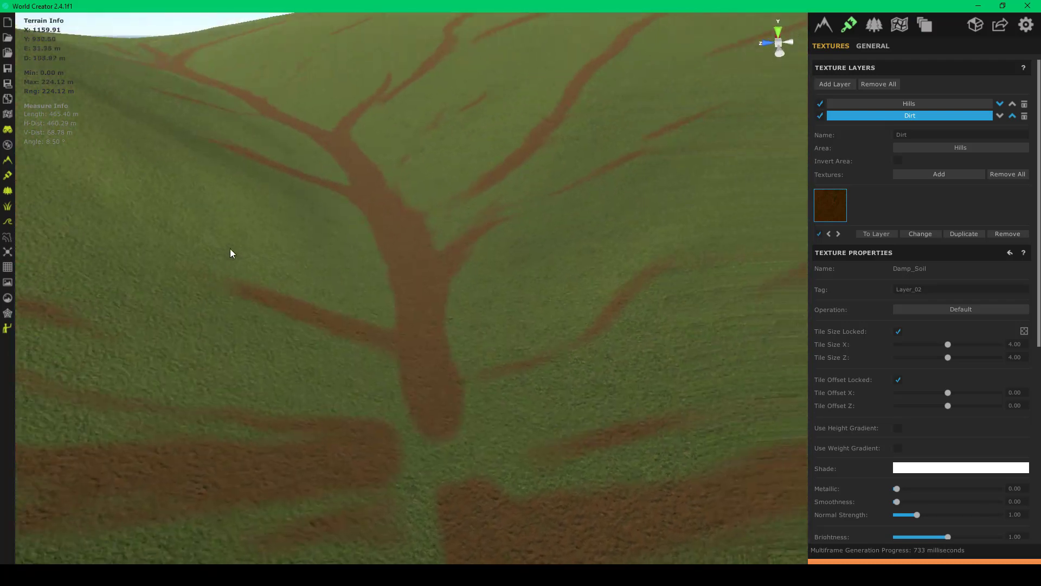
pyautogui.scroll(4, 230, 249)
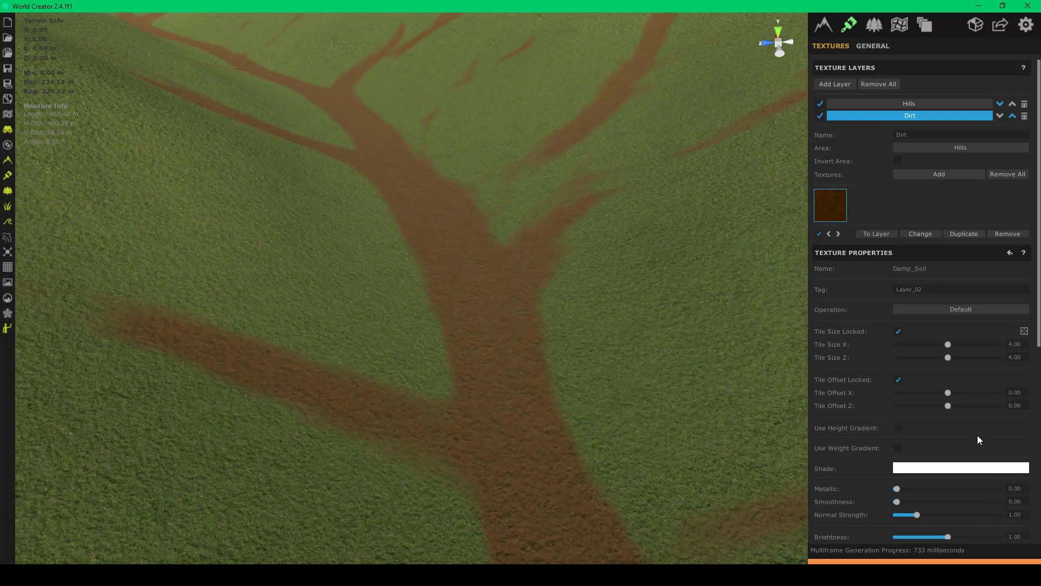
# - Widen the Damp_Soil paths by shifting the flow range to 4.22–500.54, and check the result on the hillside
pyautogui.scroll(-3, 978, 439)
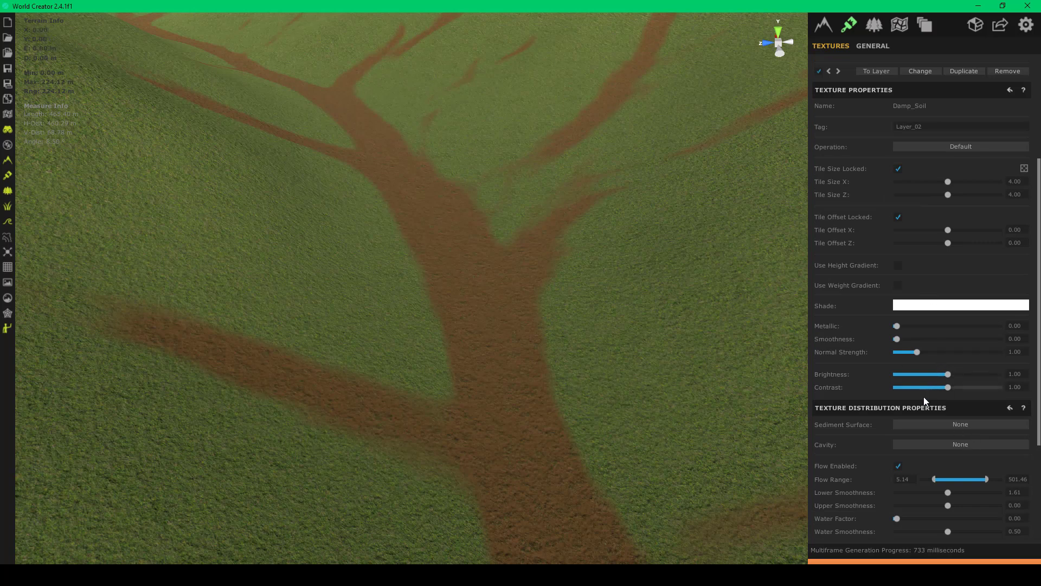
pyautogui.scroll(-3, 924, 398)
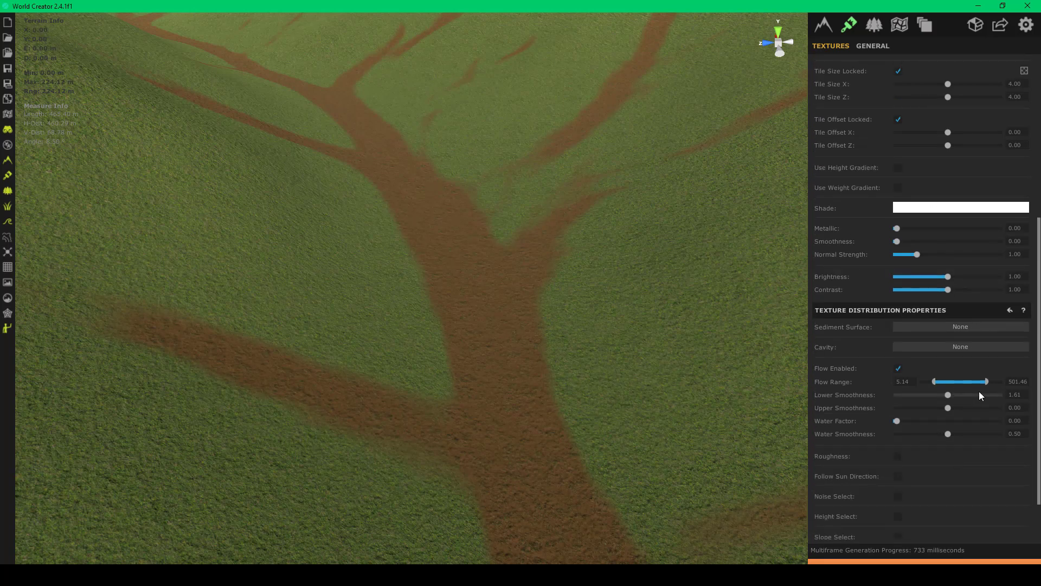
pyautogui.moveTo(556, 306); pyautogui.dragTo(606, 250, button='right')
pyautogui.press('w')
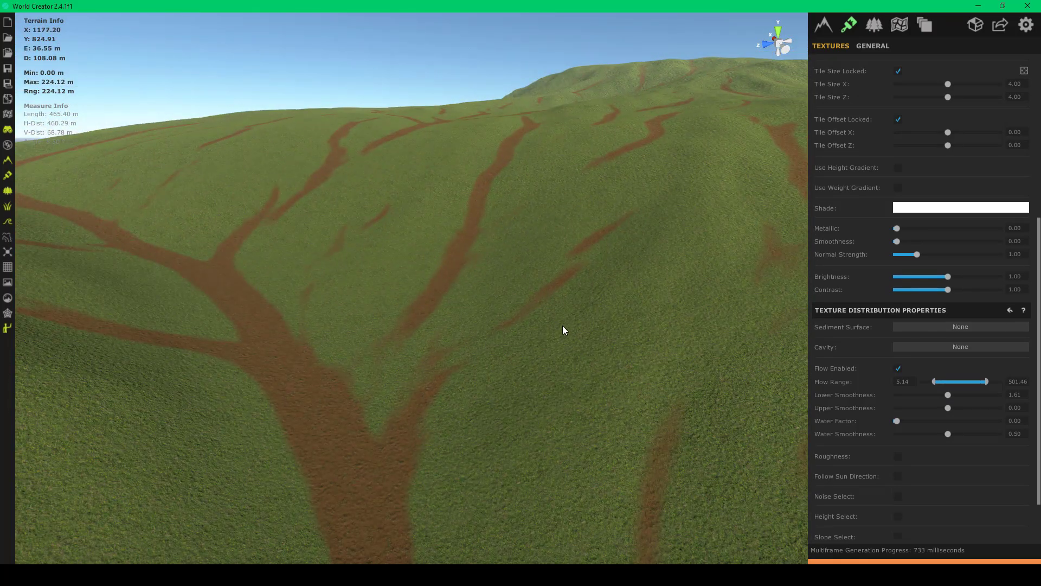
pyautogui.scroll(5, 561, 320)
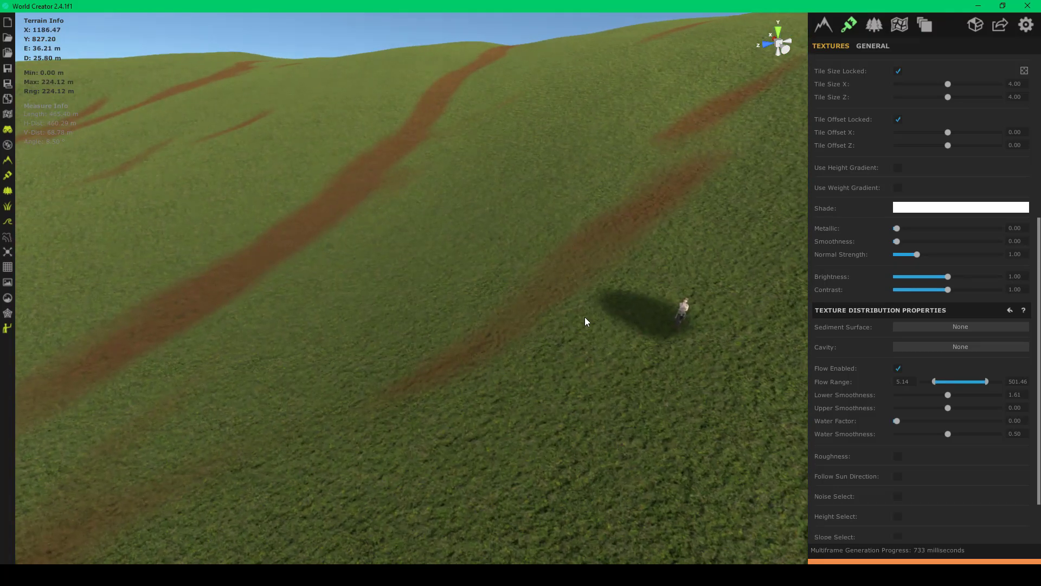
pyautogui.moveTo(584, 317); pyautogui.dragTo(580, 294, button='right')
pyautogui.click(599, 295)
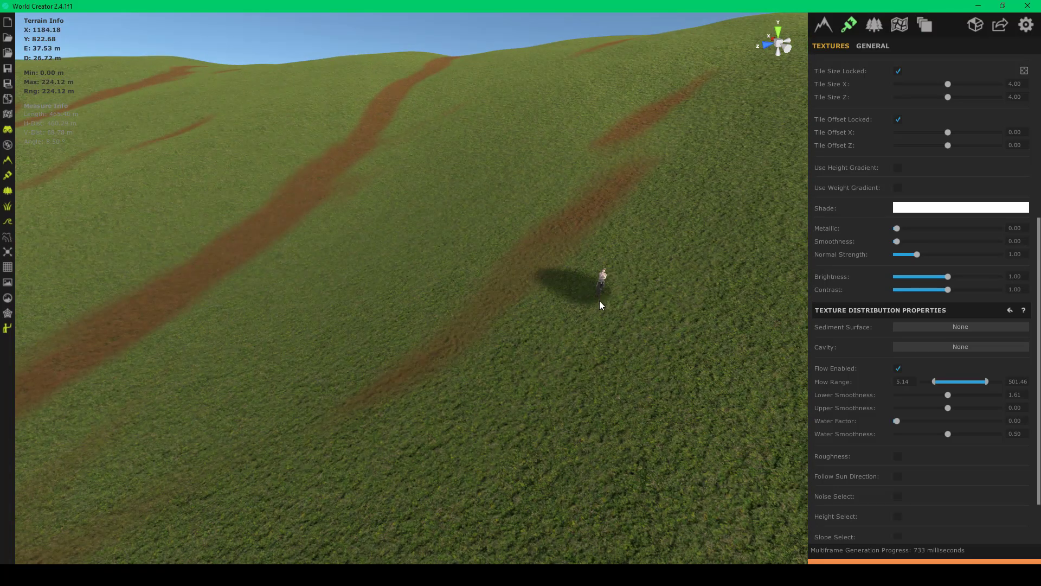
pyautogui.scroll(1, 600, 301)
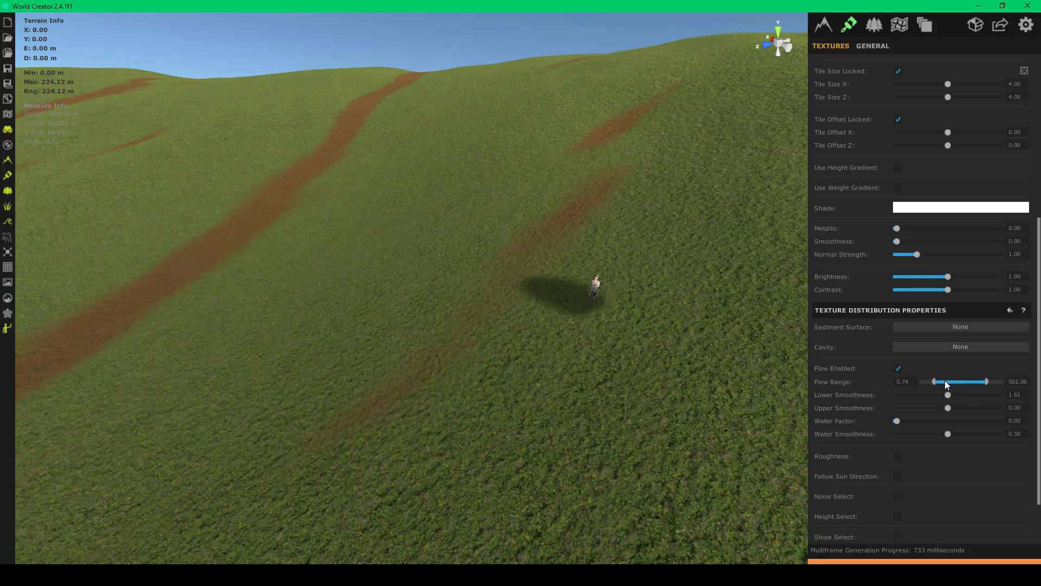
pyautogui.click(918, 379)
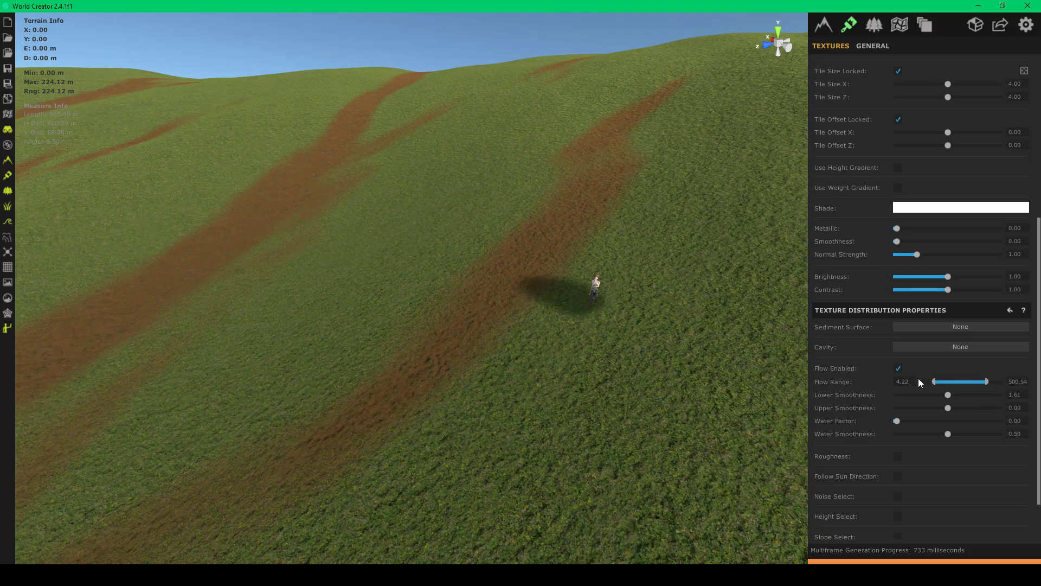
pyautogui.moveTo(550, 282); pyautogui.dragTo(201, 329, button='right')
pyautogui.scroll(-3, 734, 260)
pyautogui.moveTo(546, 297); pyautogui.dragTo(318, 332, button='right')
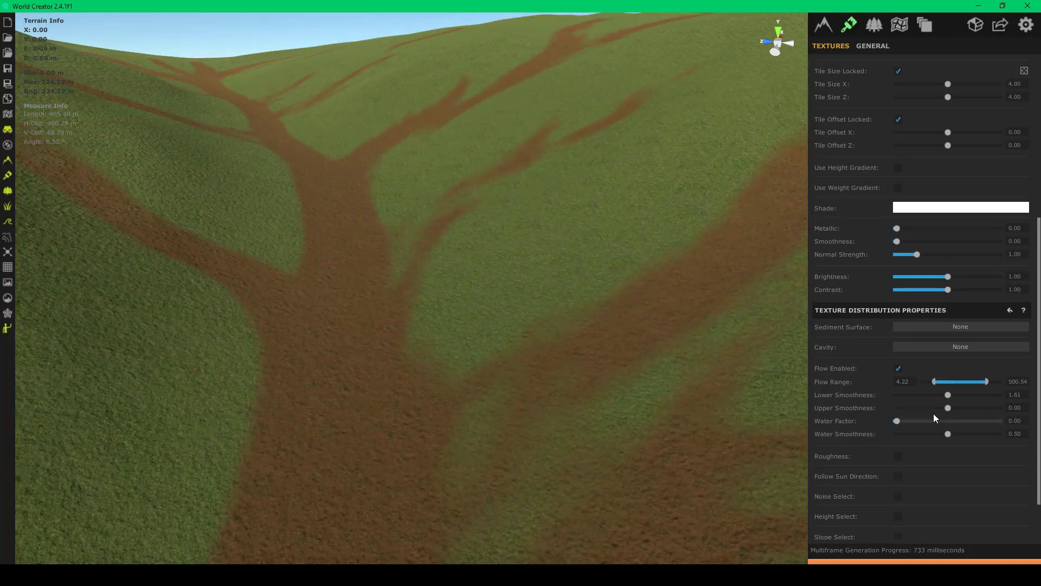
# - Enable Height Select for the Damp_Soil texture and inspect the soil paths where they meet in the valley
pyautogui.scroll(-2, 875, 431)
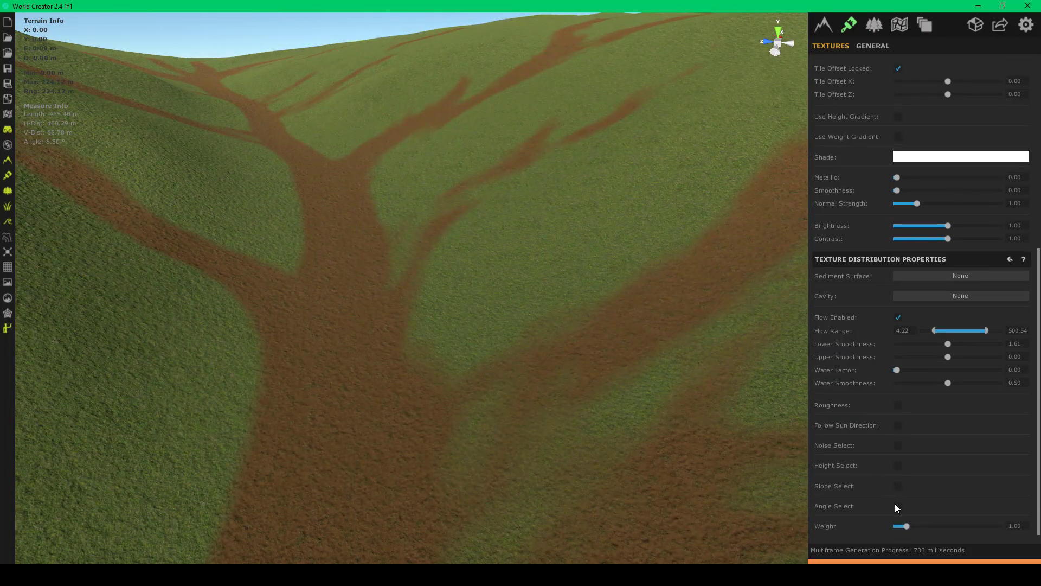
pyautogui.scroll(-5, 527, 338)
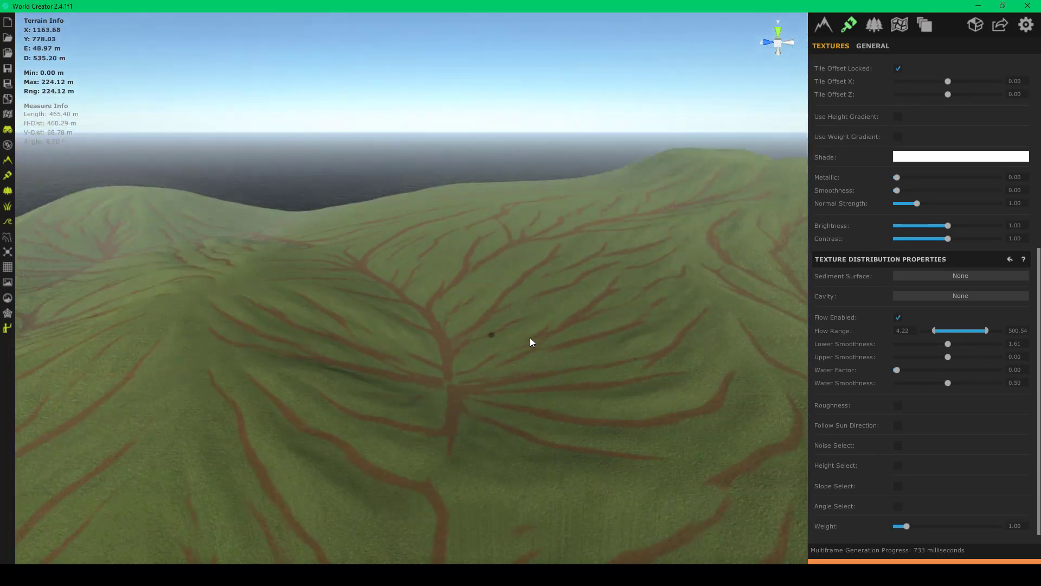
pyautogui.moveTo(529, 337); pyautogui.dragTo(405, 288, button='right')
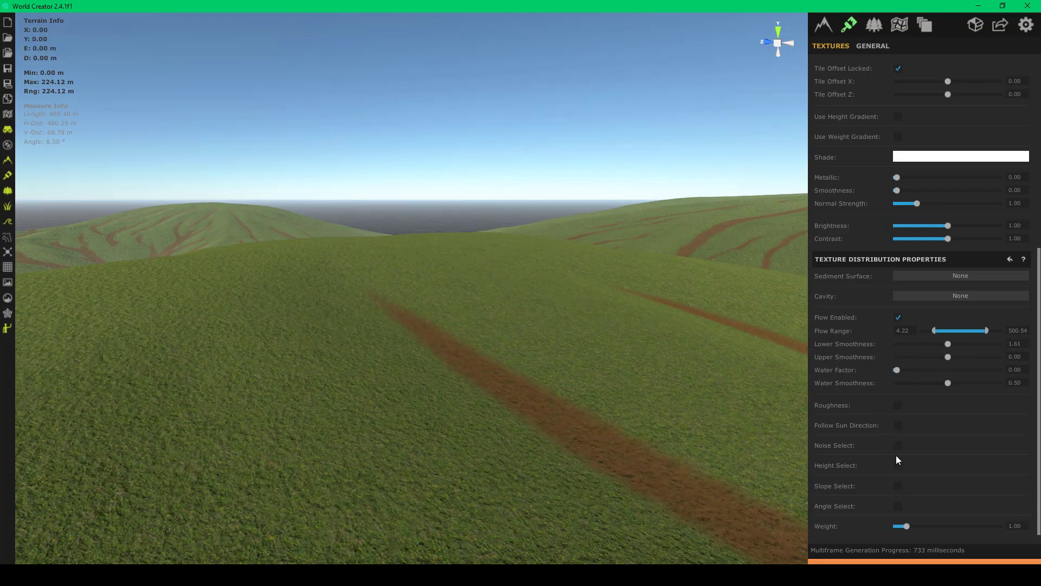
pyautogui.click(898, 465)
pyautogui.moveTo(584, 367); pyautogui.dragTo(877, 377, button='right')
pyautogui.moveTo(739, 365); pyautogui.dragTo(869, 359, button='right')
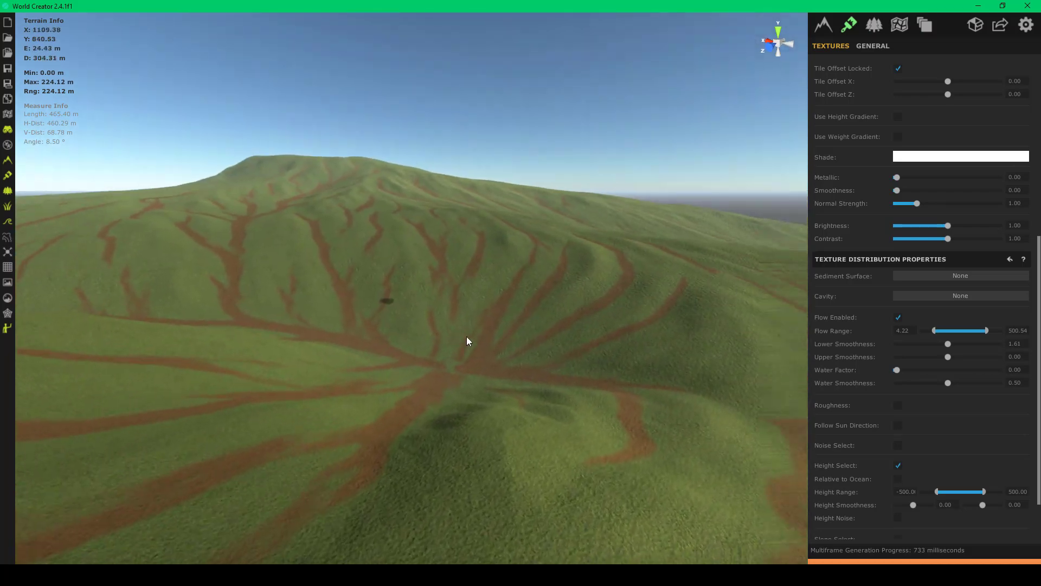
pyautogui.scroll(3, 467, 337)
pyautogui.moveTo(467, 337); pyautogui.dragTo(366, 356, button='right')
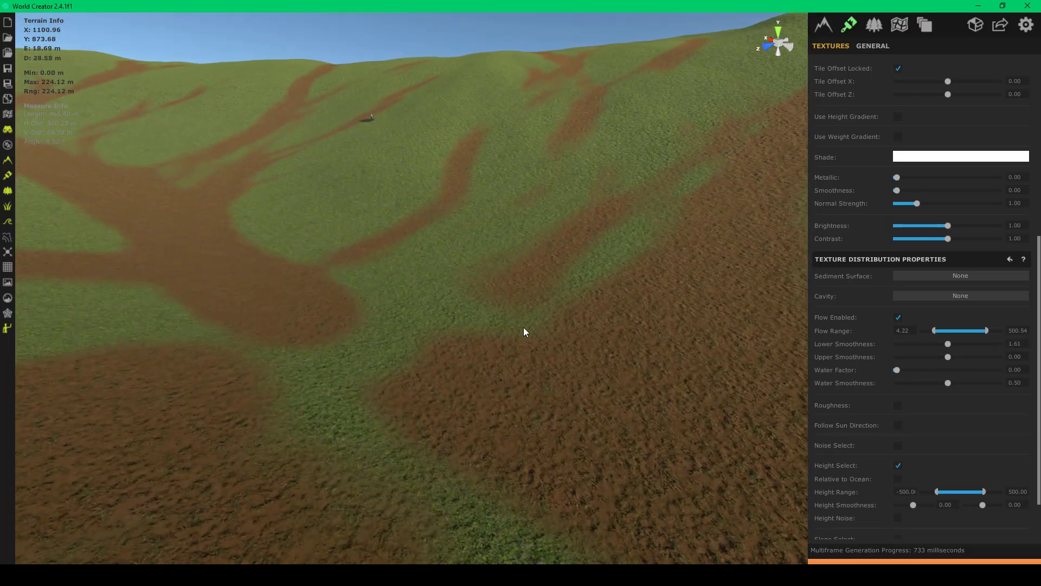
pyautogui.moveTo(524, 329); pyautogui.dragTo(398, 319, button='right')
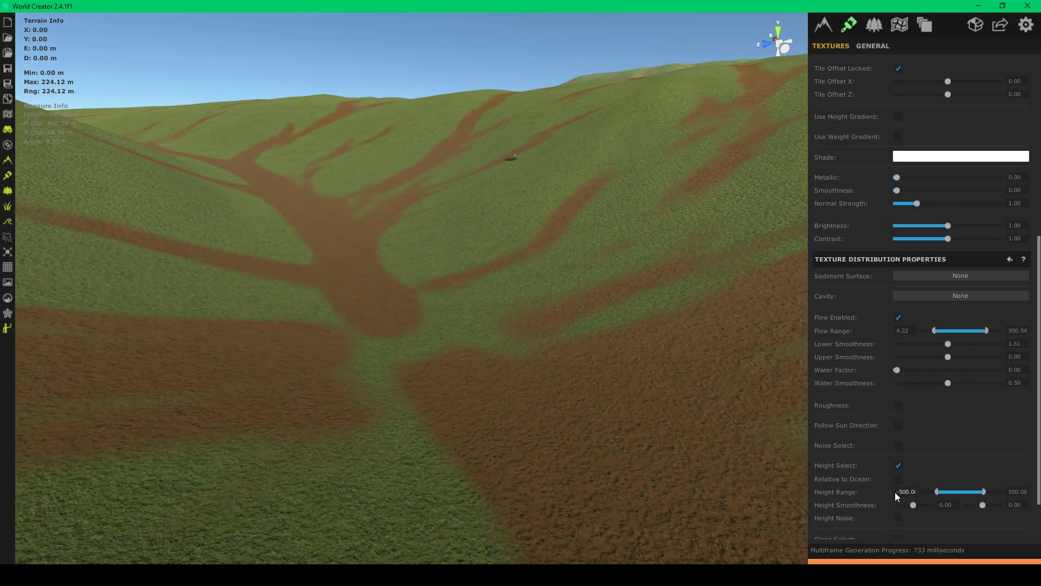
# - Limit the dirt texture to heights from 35 upward and set its lower Height Smoothness to 20
pyautogui.moveTo(730, 340); pyautogui.dragTo(519, 260, button='right')
pyautogui.press('d')
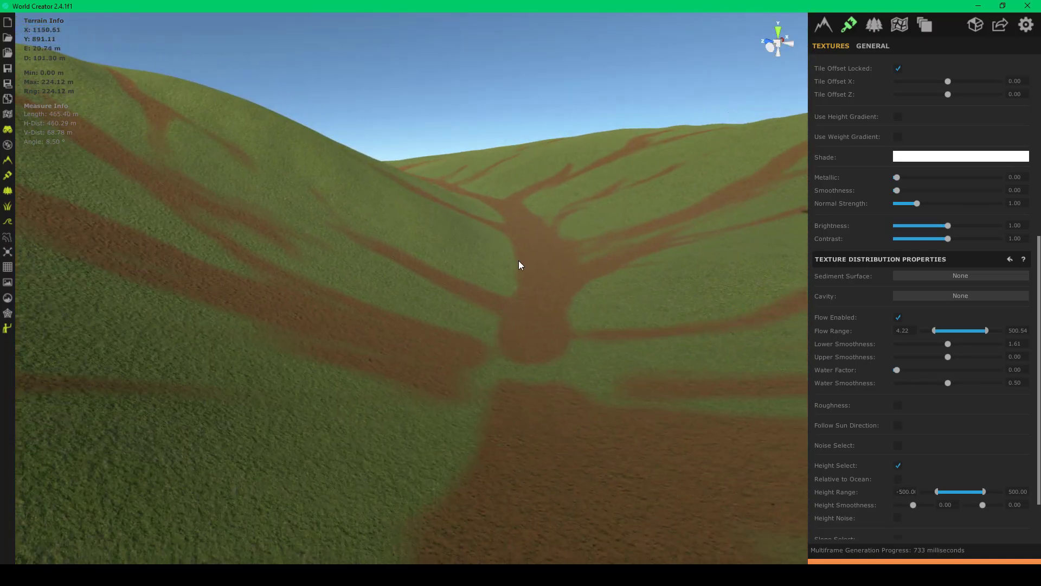
pyautogui.moveTo(548, 304); pyautogui.dragTo(416, 186, button='right')
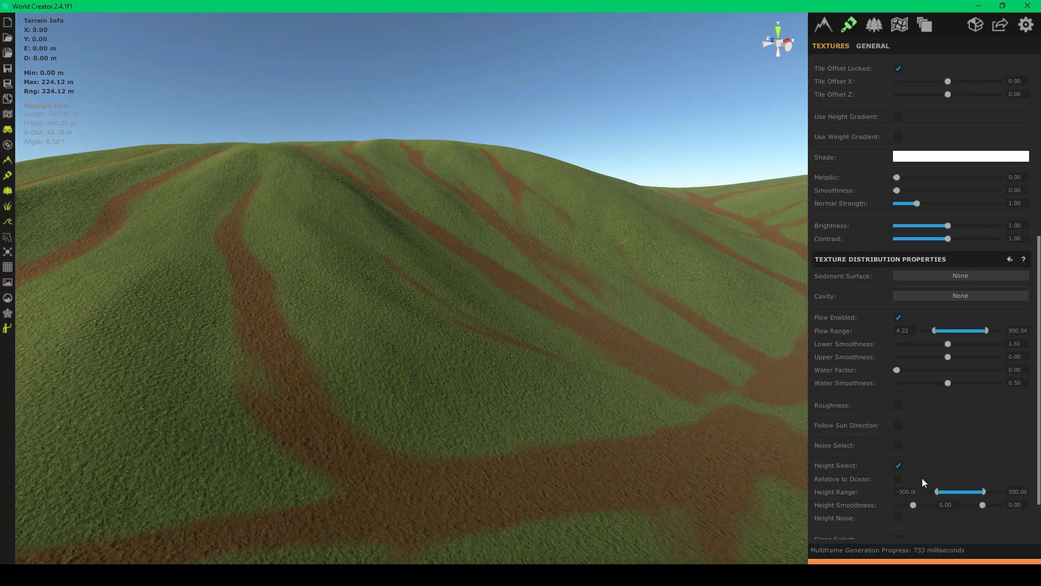
pyautogui.click(902, 492)
pyautogui.write('35')
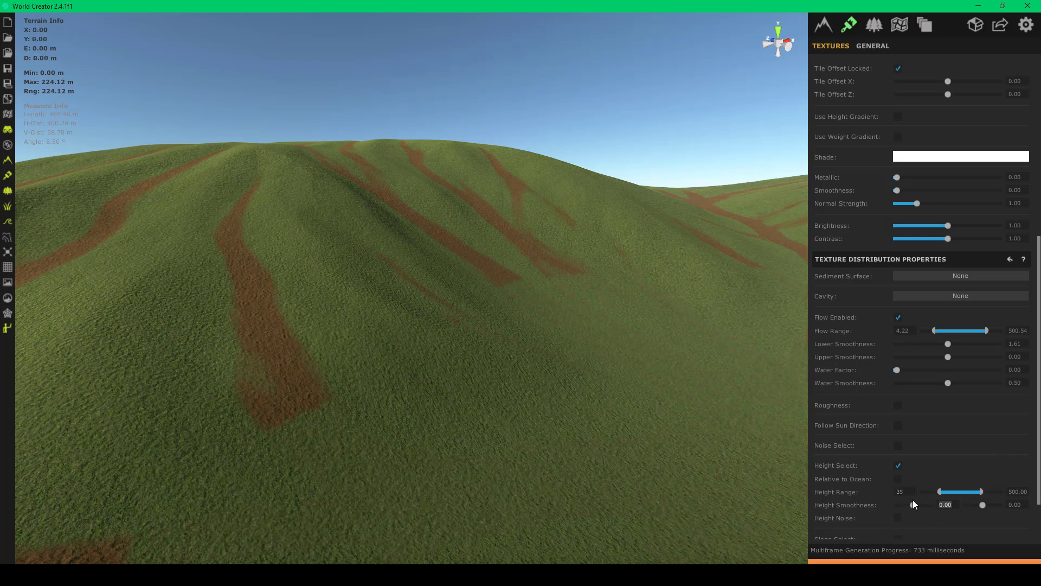
pyautogui.write('20')
pyautogui.moveTo(431, 369); pyautogui.dragTo(322, 372, button='right')
pyautogui.press('w')
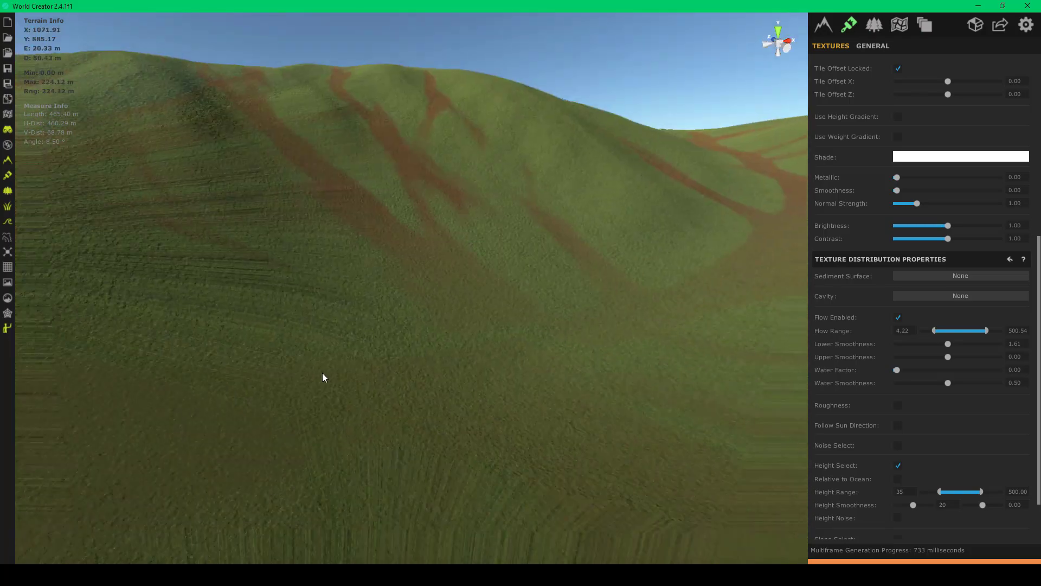
pyautogui.press('s')
pyautogui.press('w')
pyautogui.moveTo(484, 339); pyautogui.dragTo(610, 375, button='right')
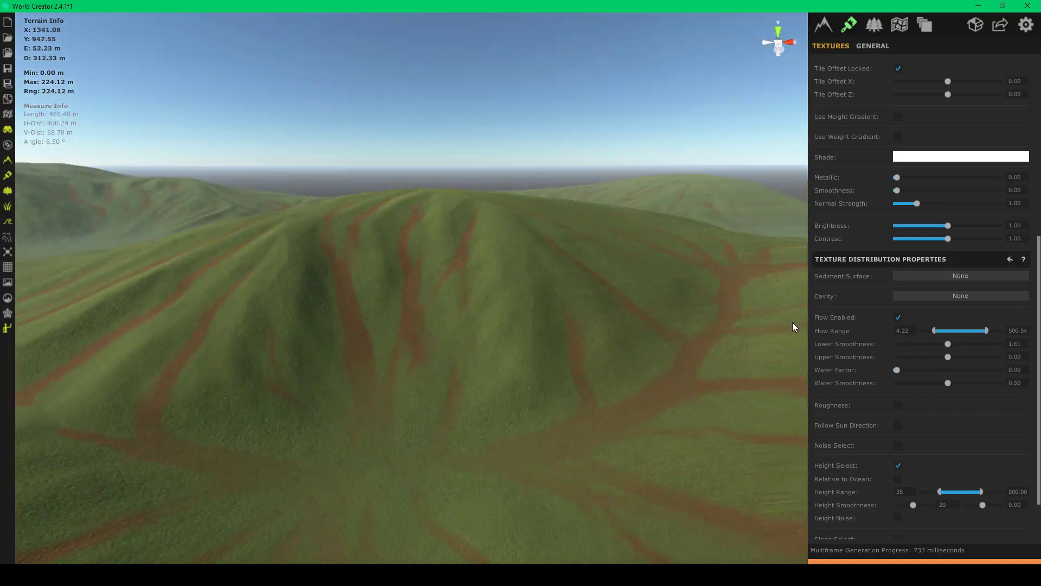
# - Set the dirt texture's Height Range to 50–80 and its upper Height Smoothness to 20
pyautogui.click(1012, 492)
pyautogui.write('250')
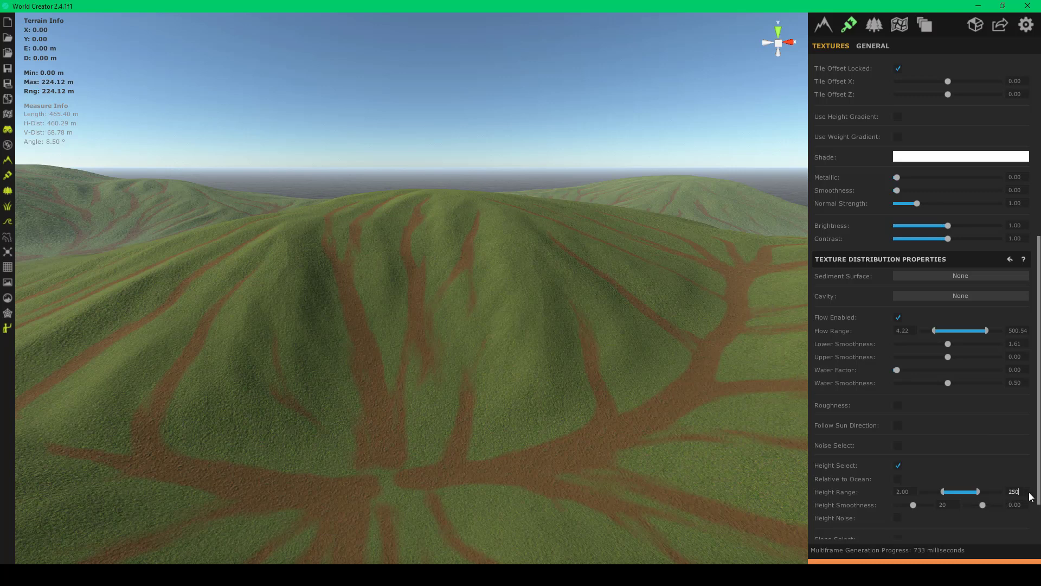
pyautogui.write('80')
pyautogui.click(1004, 504)
pyautogui.write('15')
pyautogui.write('50')
pyautogui.press('Return')
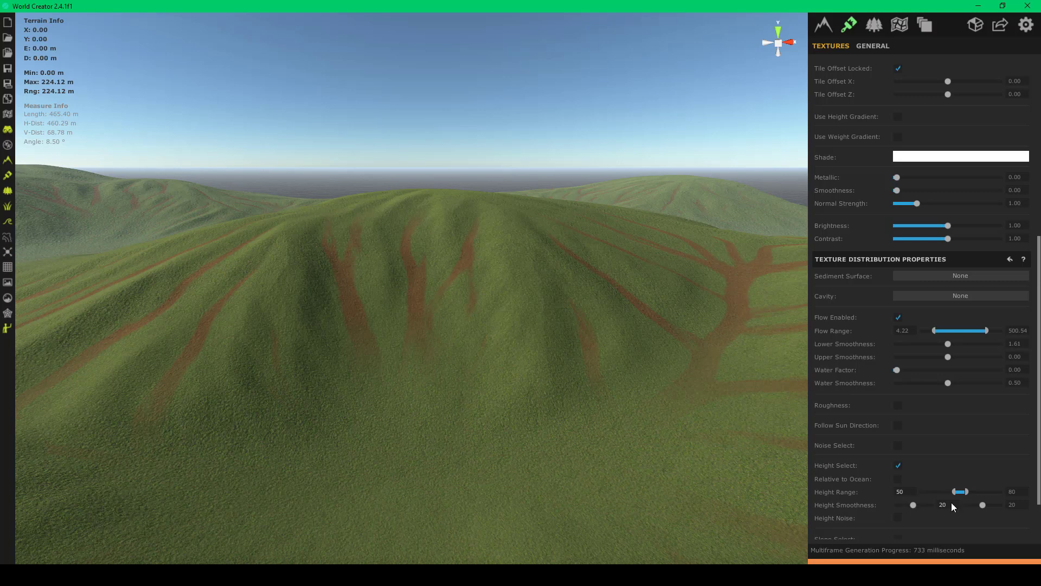
# - Set the Height Range's lower limit to 35 and the lower Height Smoothness to 15
pyautogui.doubleClick(904, 492)
pyautogui.write('35')
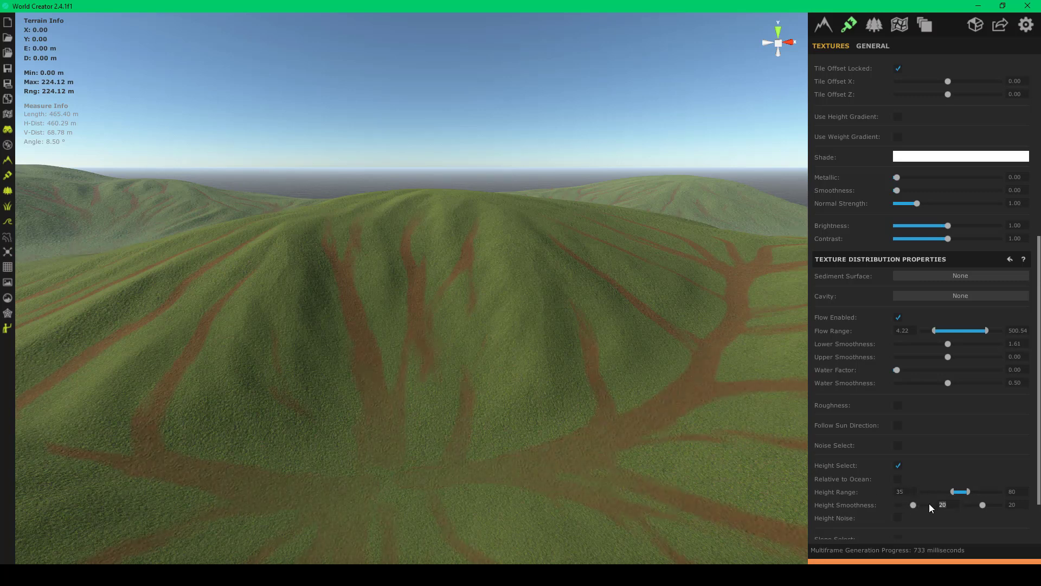
pyautogui.moveTo(340, 360); pyautogui.dragTo(536, 333, button='right')
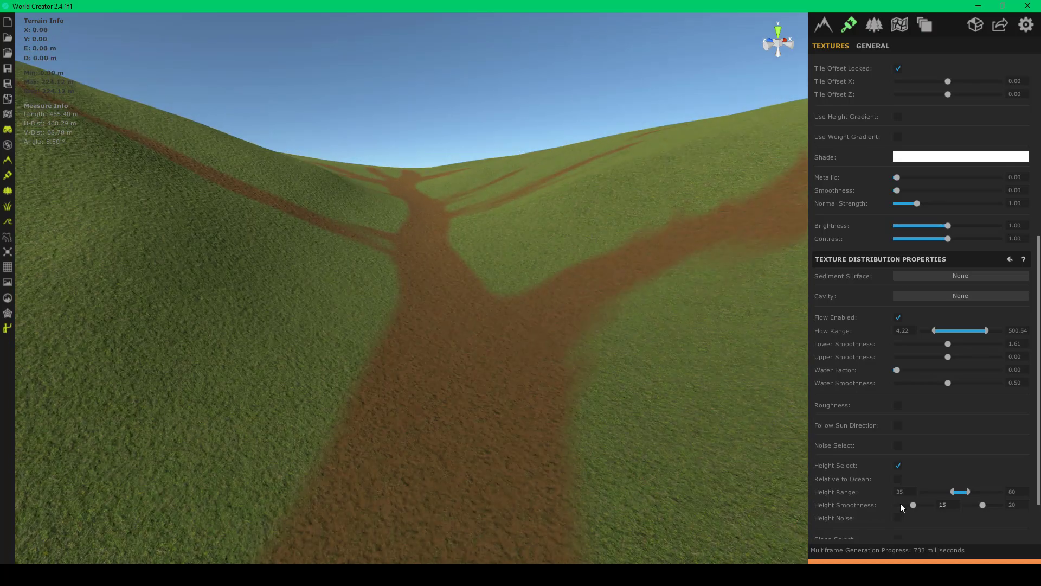
# - Enable Height Noise for the dirt texture, comparing the valley with the noise off and on
pyautogui.scroll(-2, 898, 504)
pyautogui.click(898, 465)
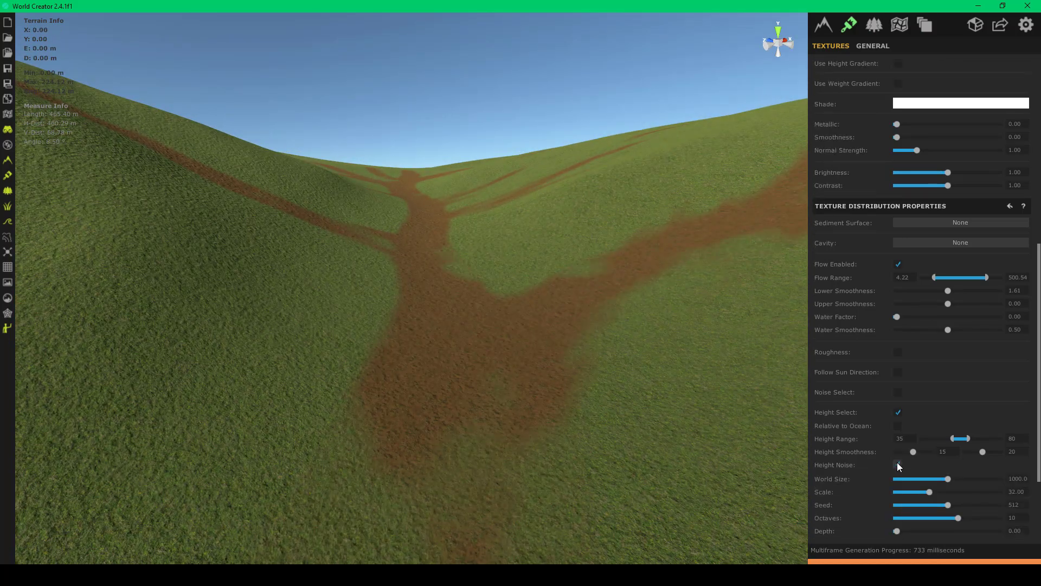
pyautogui.moveTo(428, 302); pyautogui.dragTo(439, 306, button='right')
pyautogui.press('a')
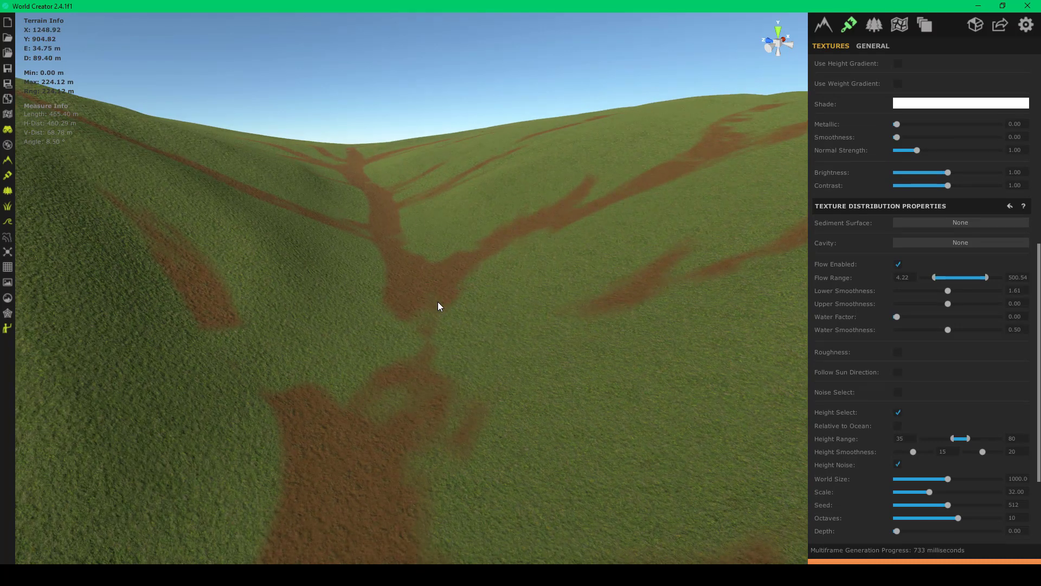
pyautogui.click(897, 465)
pyautogui.click(898, 465)
pyautogui.click(898, 465)
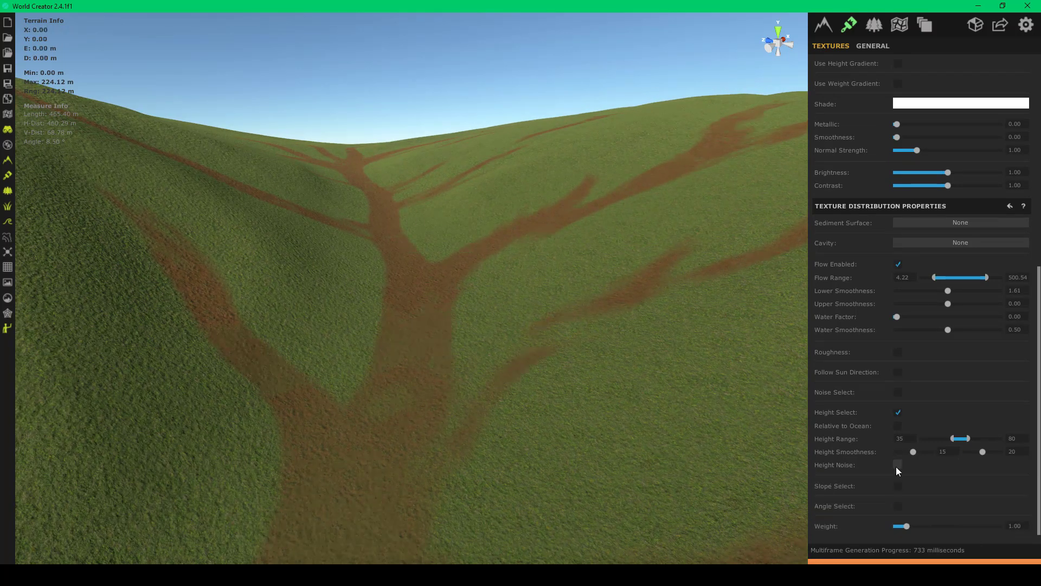
pyautogui.click(898, 465)
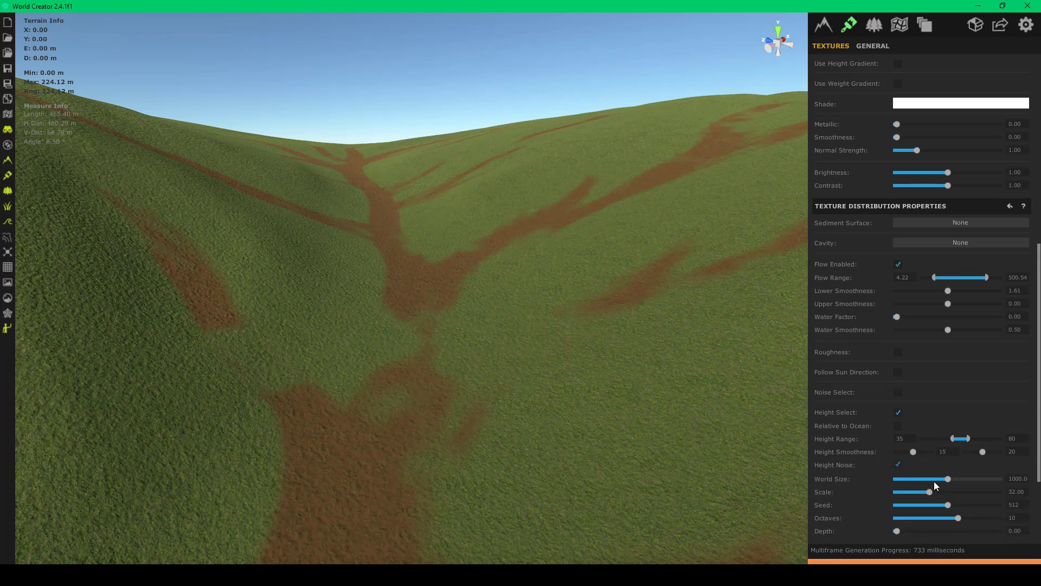
# - Set the Height Noise World Size to 150 to break the dirt into smaller patches
pyautogui.moveTo(946, 477); pyautogui.dragTo(933, 477)
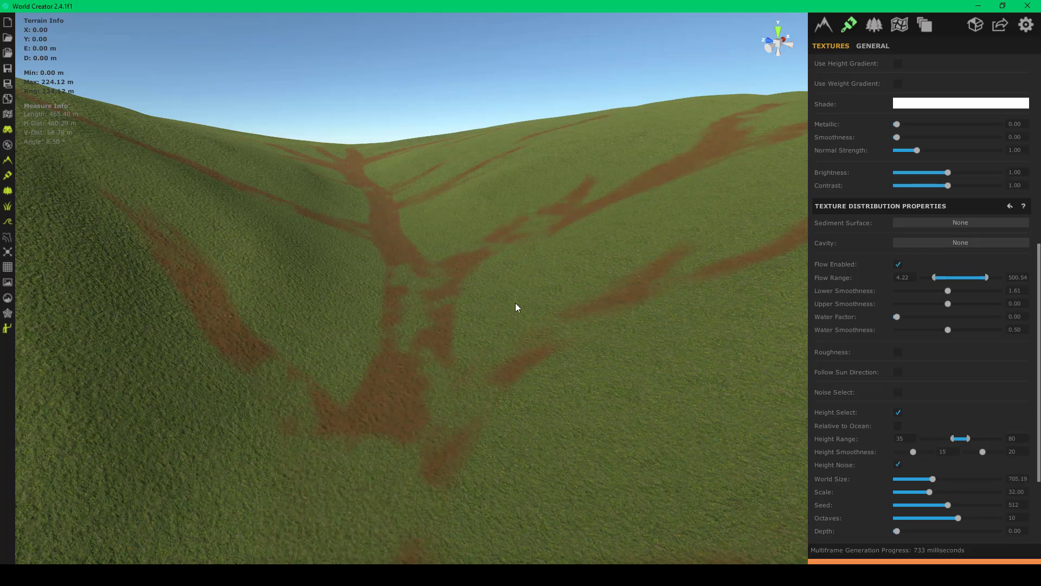
pyautogui.press('w')
pyautogui.moveTo(515, 302); pyautogui.dragTo(518, 384, button='right')
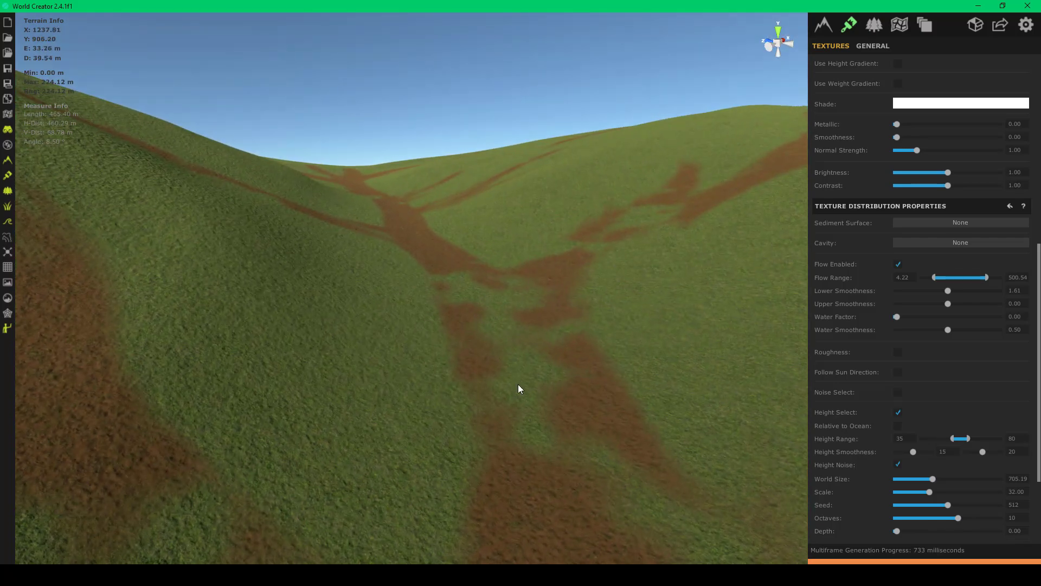
pyautogui.moveTo(572, 291); pyautogui.dragTo(609, 379, button='right')
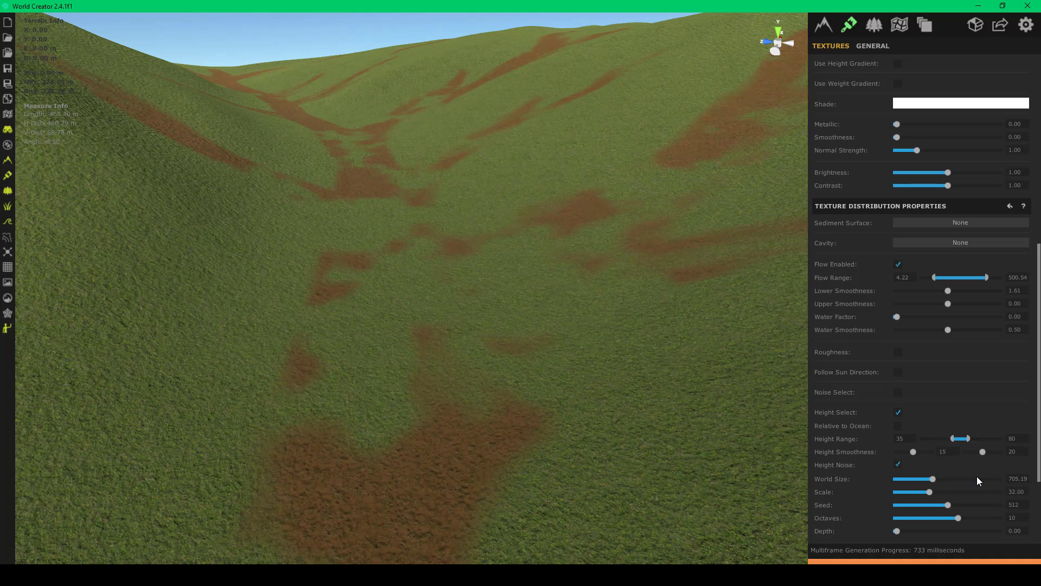
pyautogui.moveTo(937, 479); pyautogui.dragTo(908, 474)
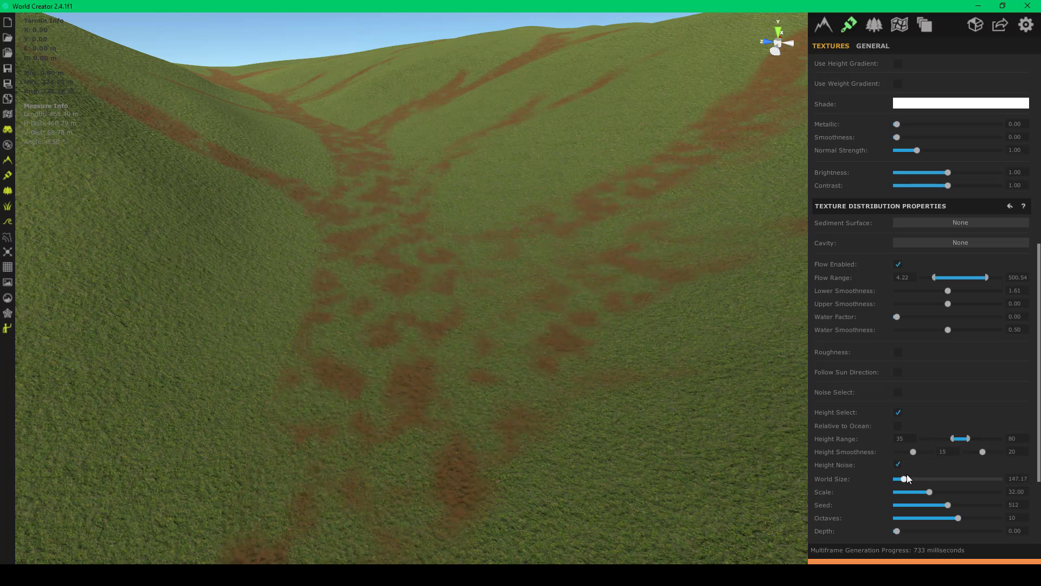
pyautogui.click(1003, 477)
pyautogui.write('150')
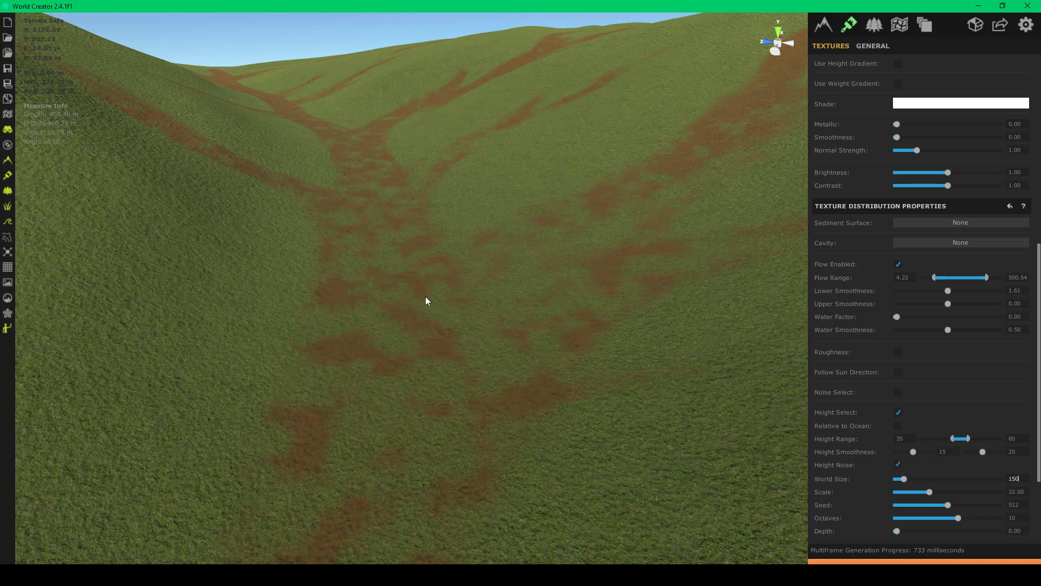
# - Examine the noise-broken dirt patches along the valley floor from close up and farther away
pyautogui.moveTo(425, 297); pyautogui.dragTo(392, 266, button='right')
pyautogui.press('w')
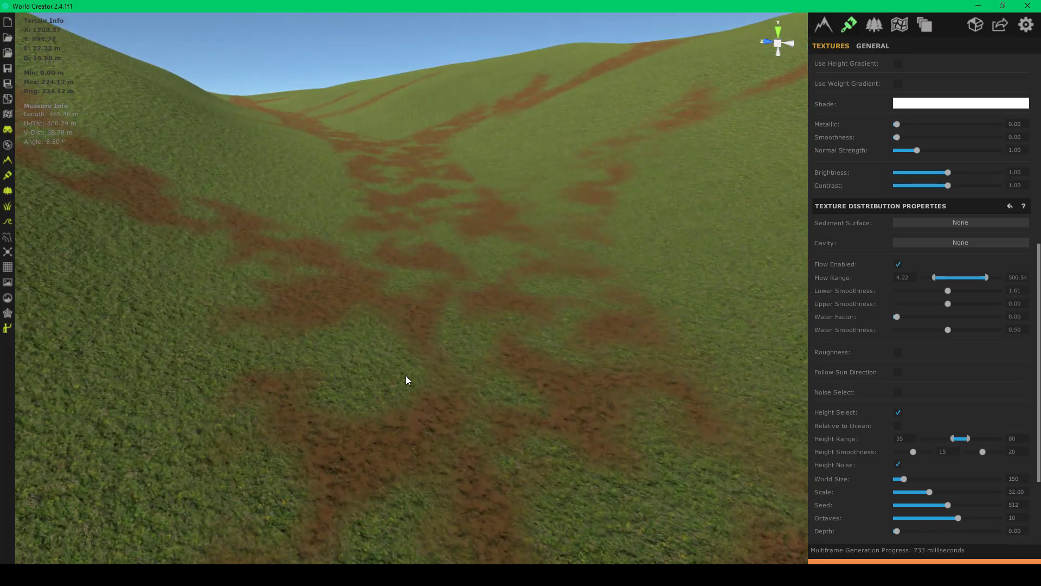
pyautogui.press('s')
pyautogui.moveTo(459, 357); pyautogui.dragTo(424, 374, button='right')
pyautogui.press('w')
pyautogui.press('s')
pyautogui.press('w')
pyautogui.press('w')
pyautogui.press('s')
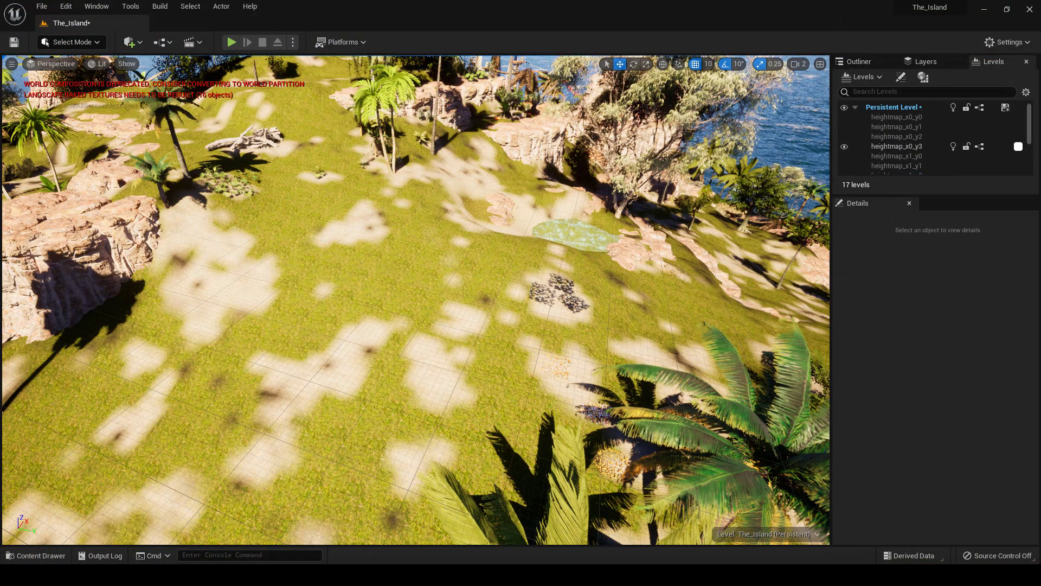
# - Switch to Unreal Engine and examine how sand patches break up the grass on the island's hillside
pyautogui.press('w')
pyautogui.moveTo(436, 236); pyautogui.dragTo(387, 236, button='right')
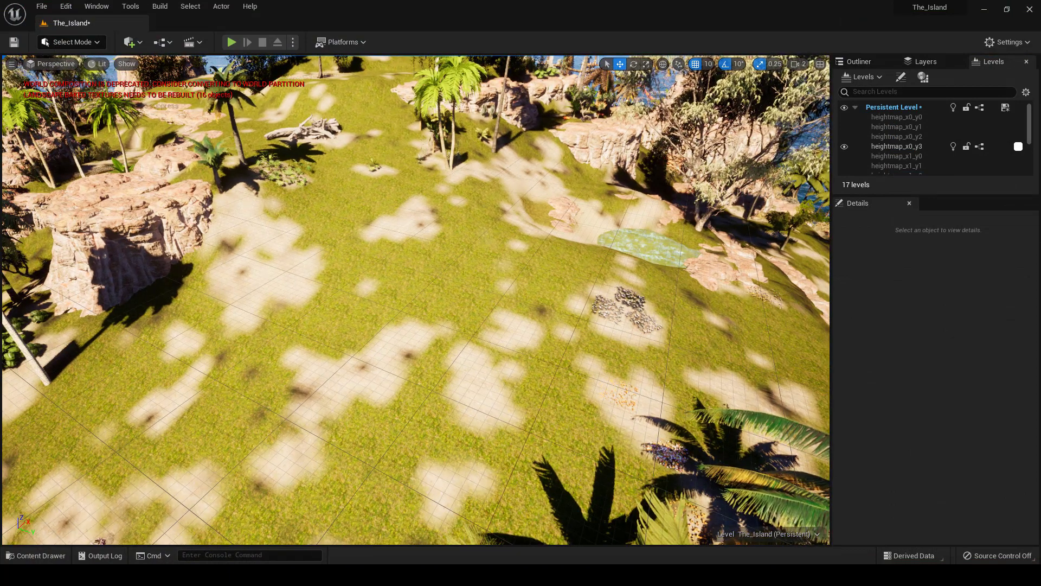
pyautogui.press('w')
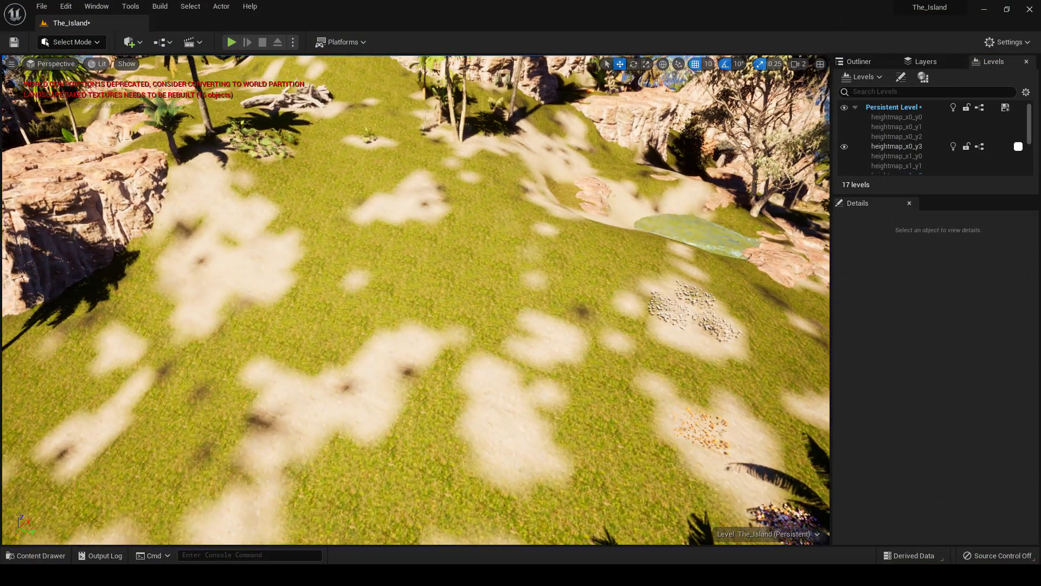
pyautogui.press('w')
pyautogui.press('w')
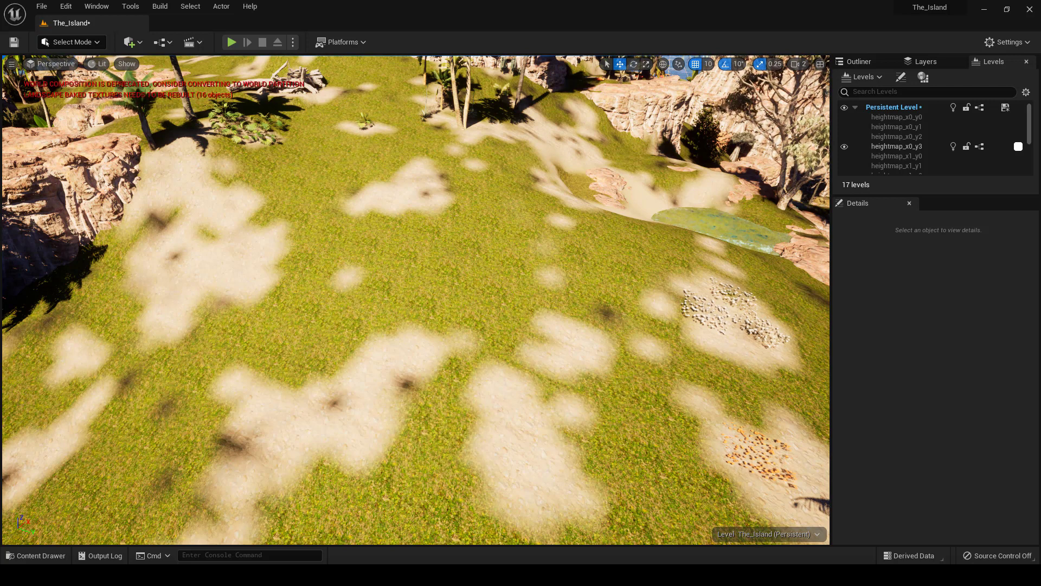
pyautogui.moveTo(416, 300); pyautogui.dragTo(411, 311, button='right')
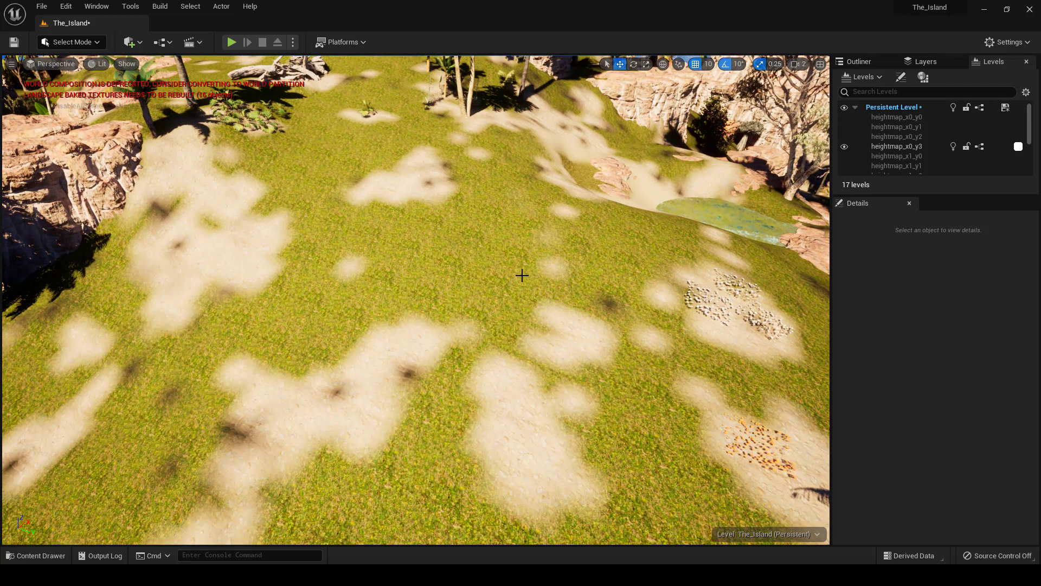
pyautogui.press('Up')
pyautogui.moveTo(416, 300); pyautogui.dragTo(406, 252, button='right')
pyautogui.press('Down')
pyautogui.press('Down')
pyautogui.press('Down')
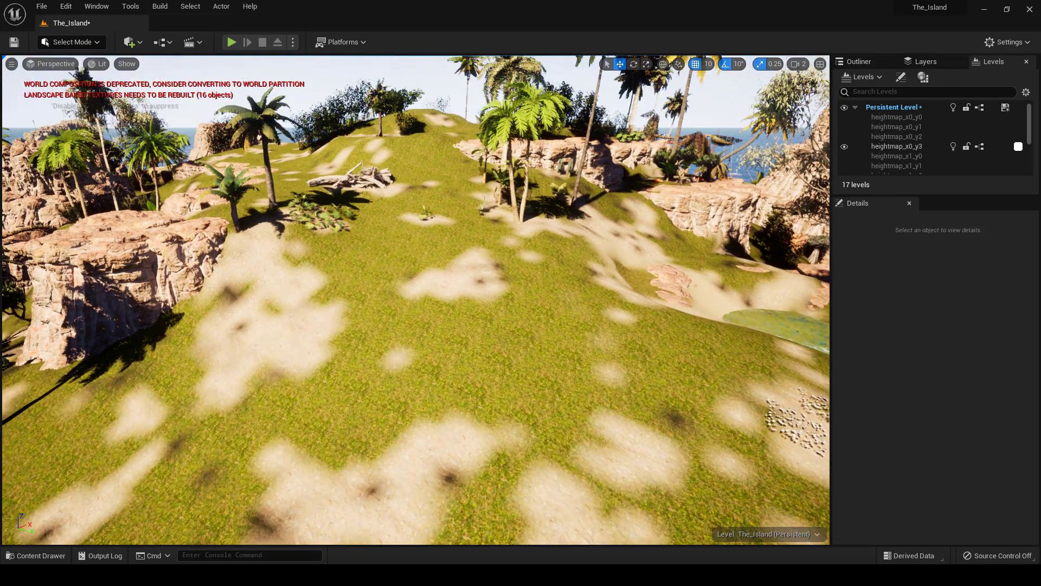
pyautogui.press('Down')
pyautogui.press('Down')
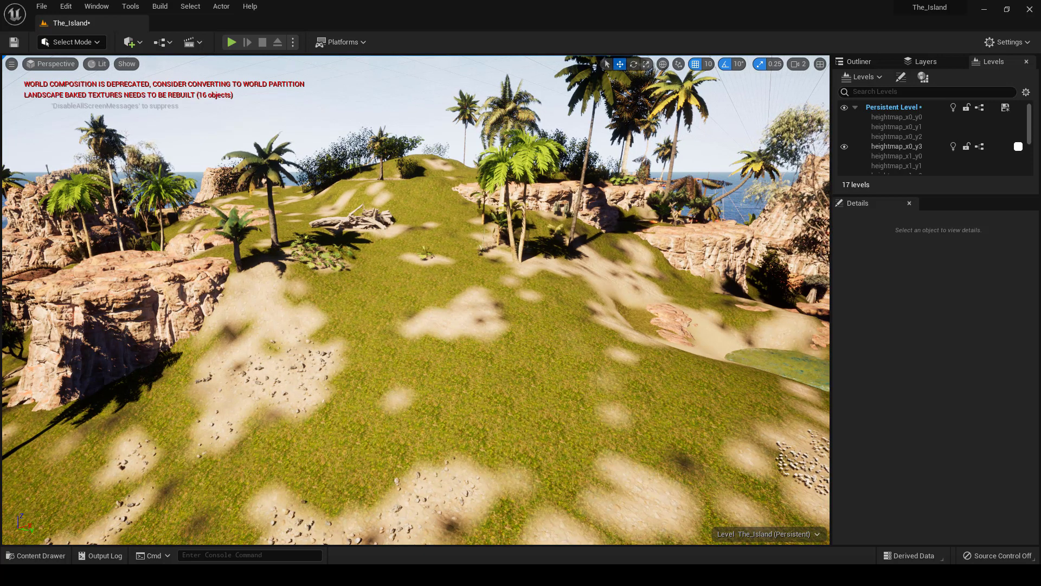
pyautogui.moveTo(435, 299); pyautogui.dragTo(431, 375, button='right')
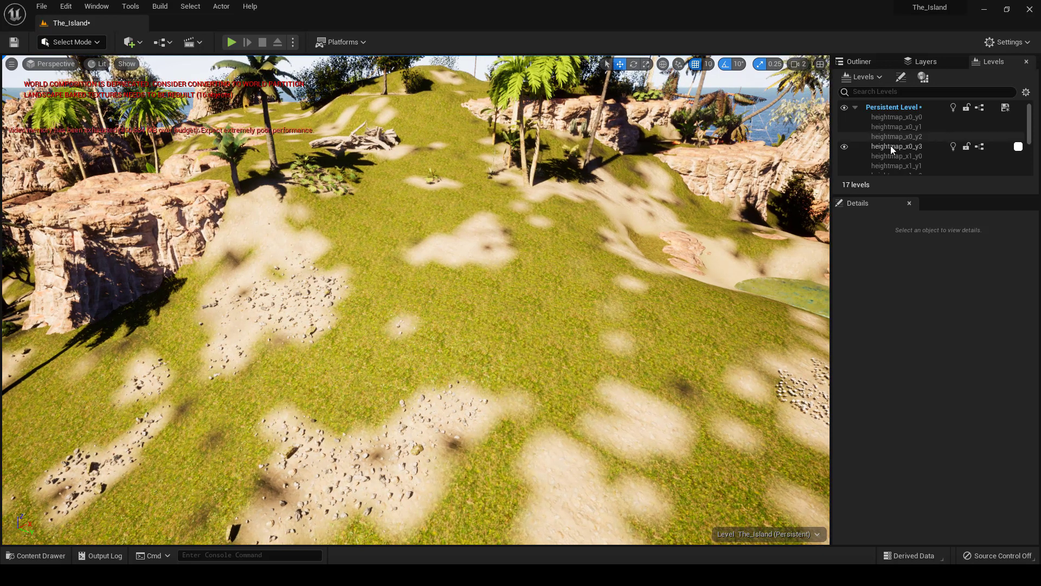
# - Inspect the rocks and ground plants scattered over the island's sand and grass areas up close
pyautogui.click(922, 78)
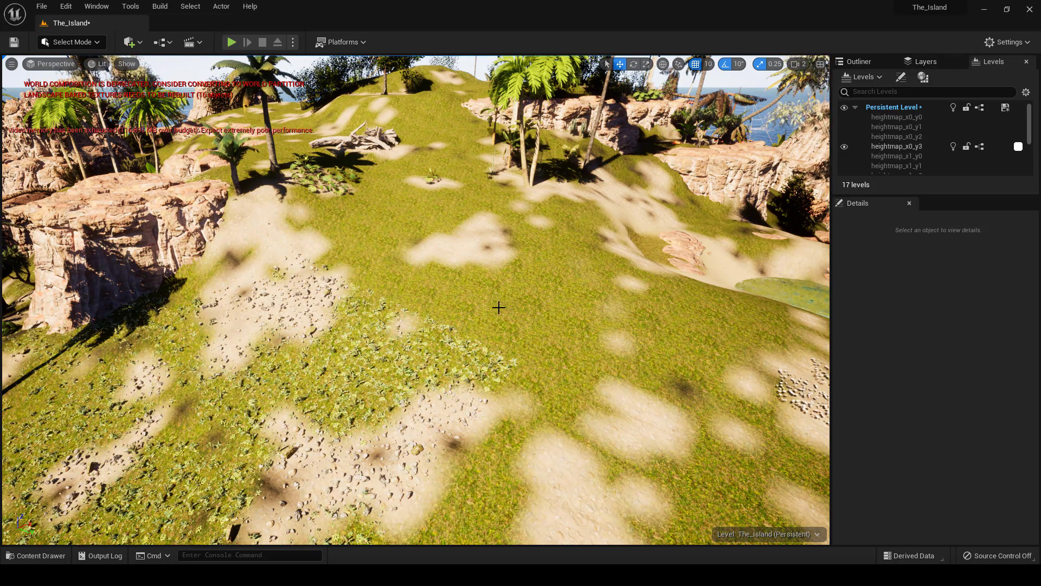
pyautogui.moveTo(499, 307); pyautogui.dragTo(379, 307, button='right')
pyautogui.press('w')
pyautogui.press('w')
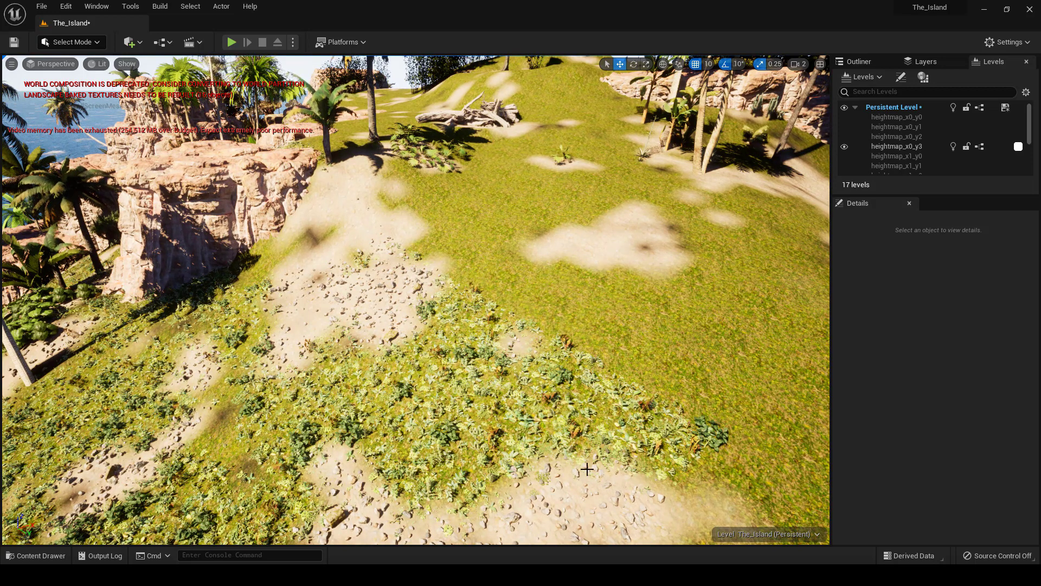
pyautogui.moveTo(598, 575)
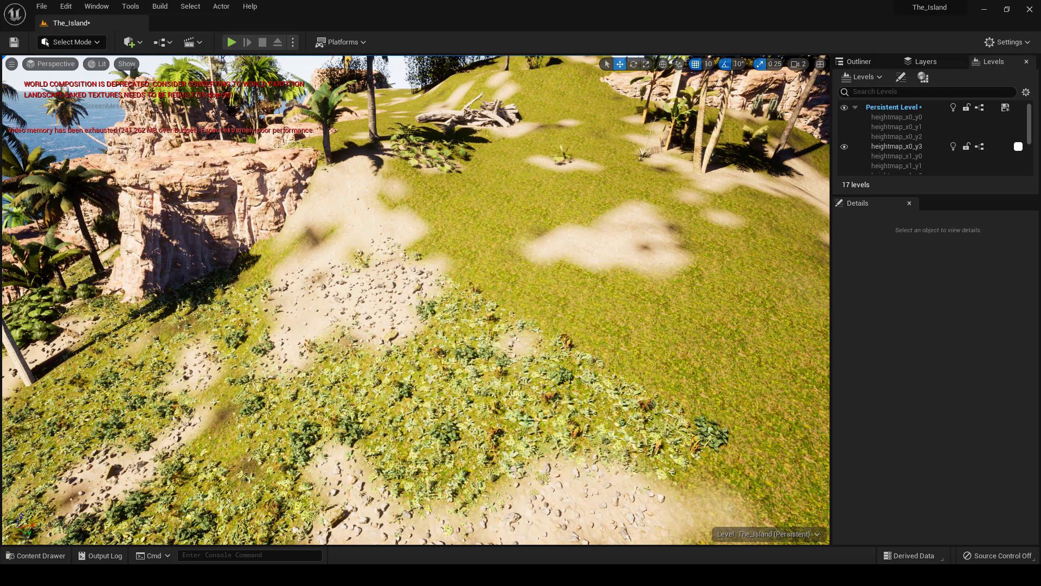
pyautogui.moveTo(416, 300); pyautogui.dragTo(276, 320, button='right')
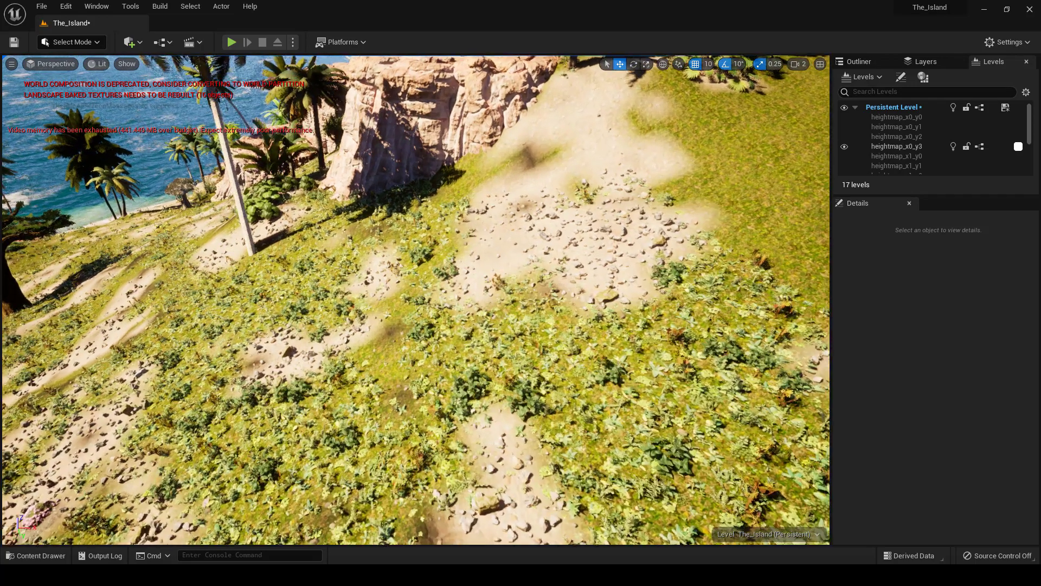
pyautogui.press('w')
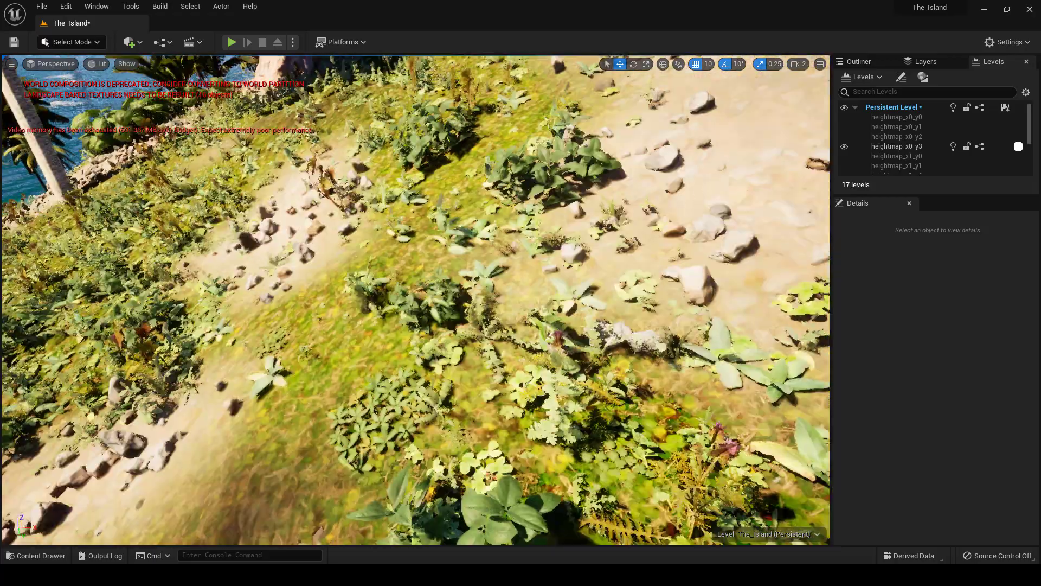
pyautogui.press('s')
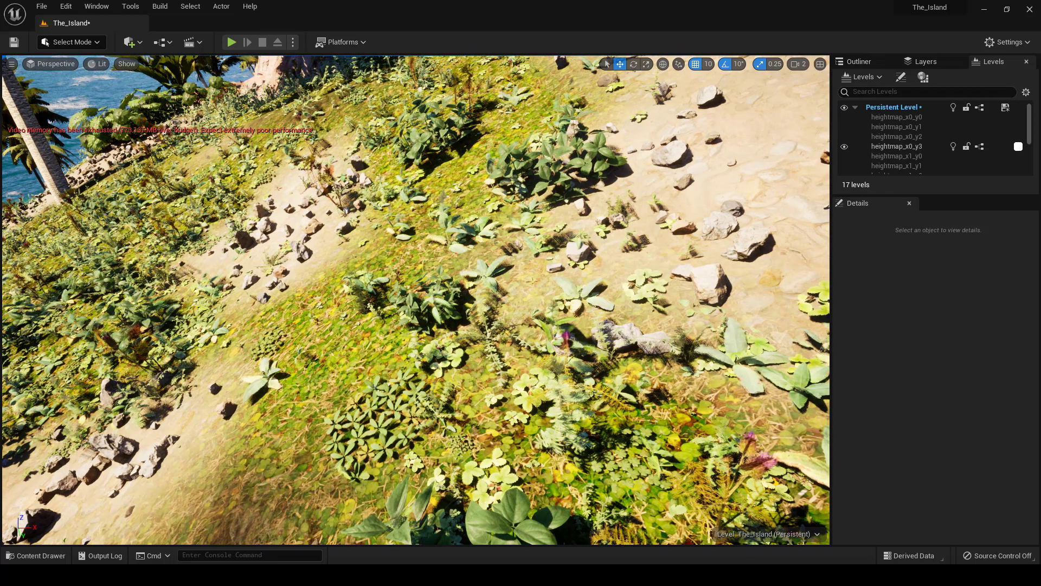
pyautogui.moveTo(532, 280); pyautogui.dragTo(573, 244, button='right')
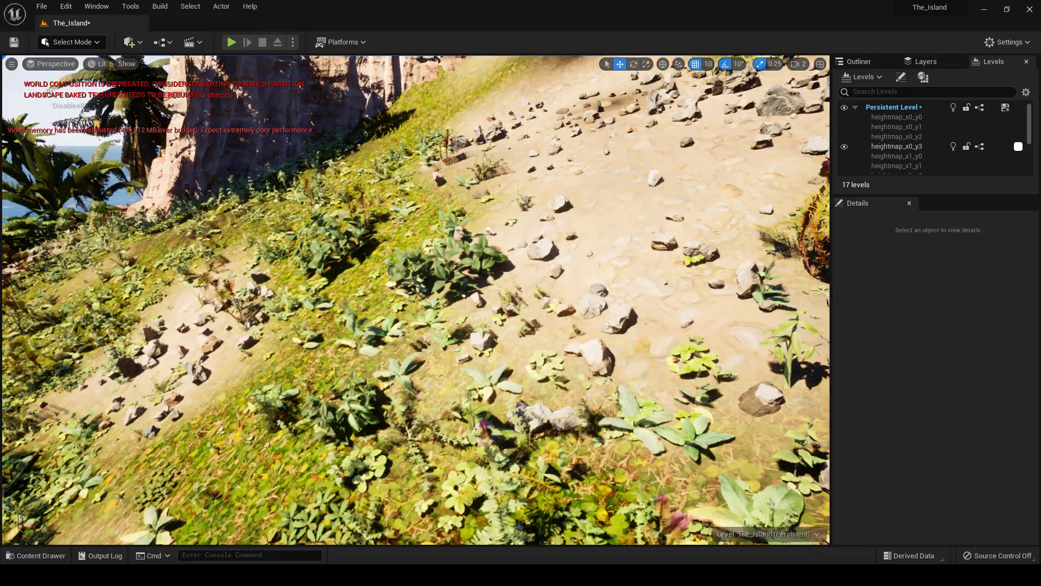
pyautogui.moveTo(418, 382); pyautogui.dragTo(584, 320, button='right')
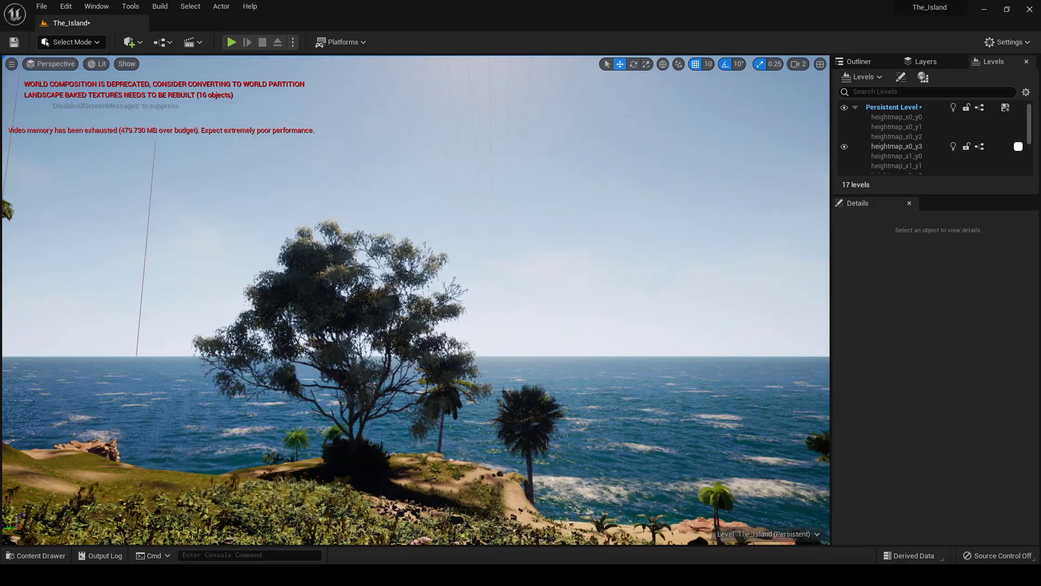
# - Examine the ground plants and rocky sand patches across the grassy hillside up to the cliff wall
pyautogui.moveTo(416, 299); pyautogui.dragTo(277, 410, button='right')
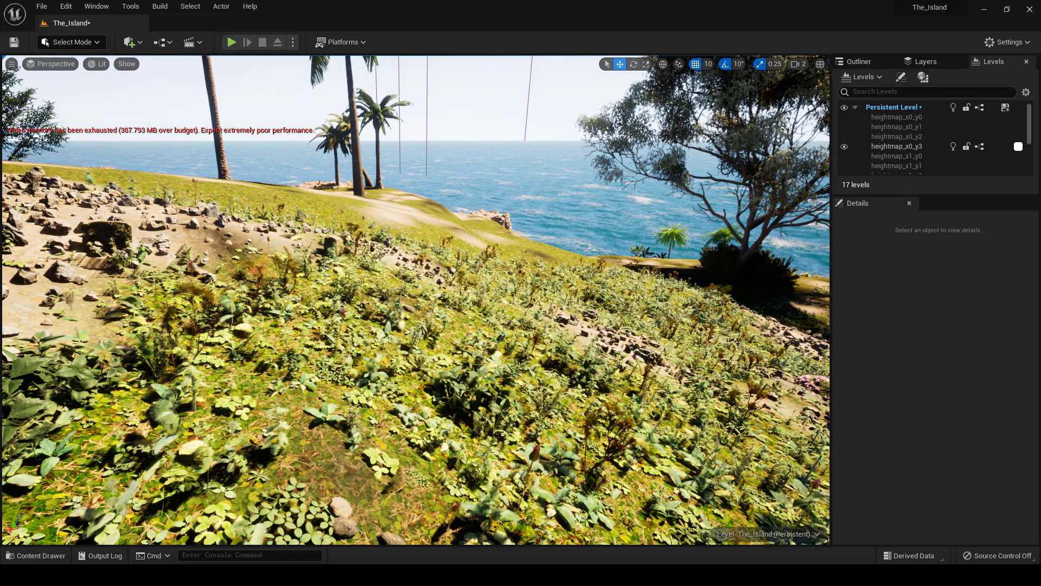
pyautogui.moveTo(416, 299); pyautogui.dragTo(217, 325, button='right')
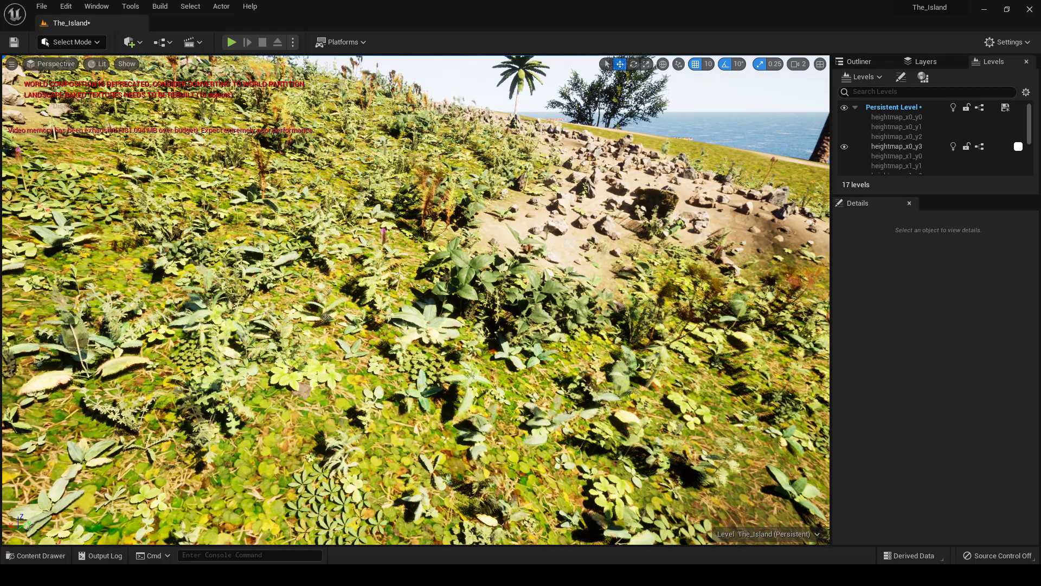
pyautogui.scroll(-3, 428, 231)
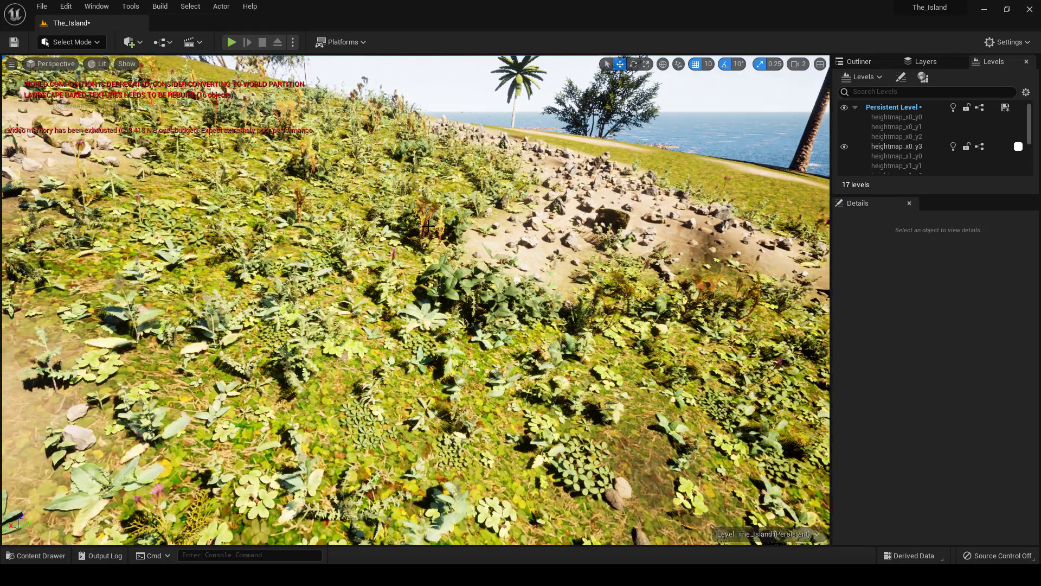
pyautogui.scroll(-5, 425, 231)
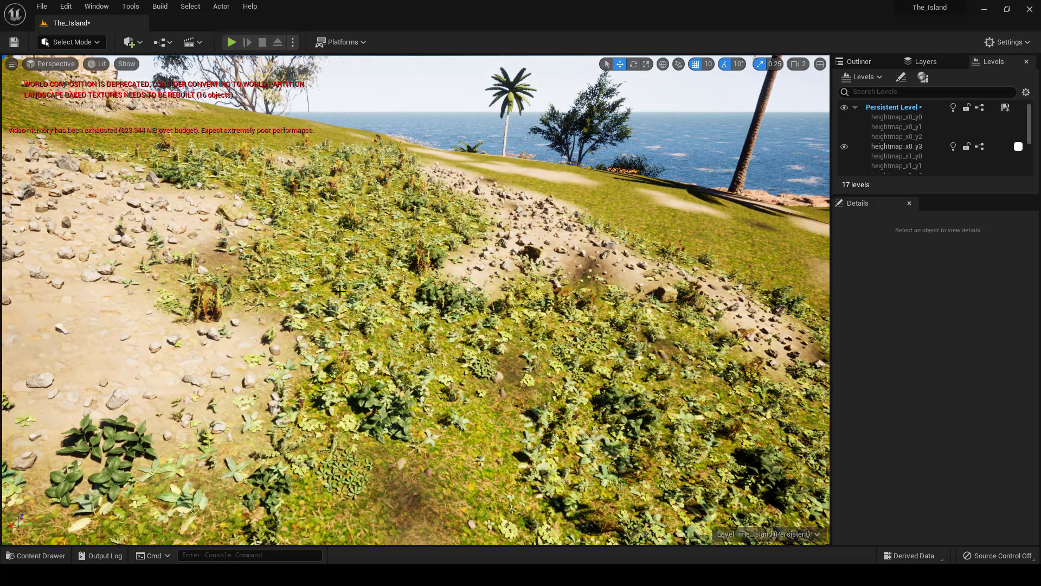
pyautogui.moveTo(189, 443); pyautogui.dragTo(40, 425, button='right')
pyautogui.moveTo(141, 440); pyautogui.dragTo(106, 440, button='right')
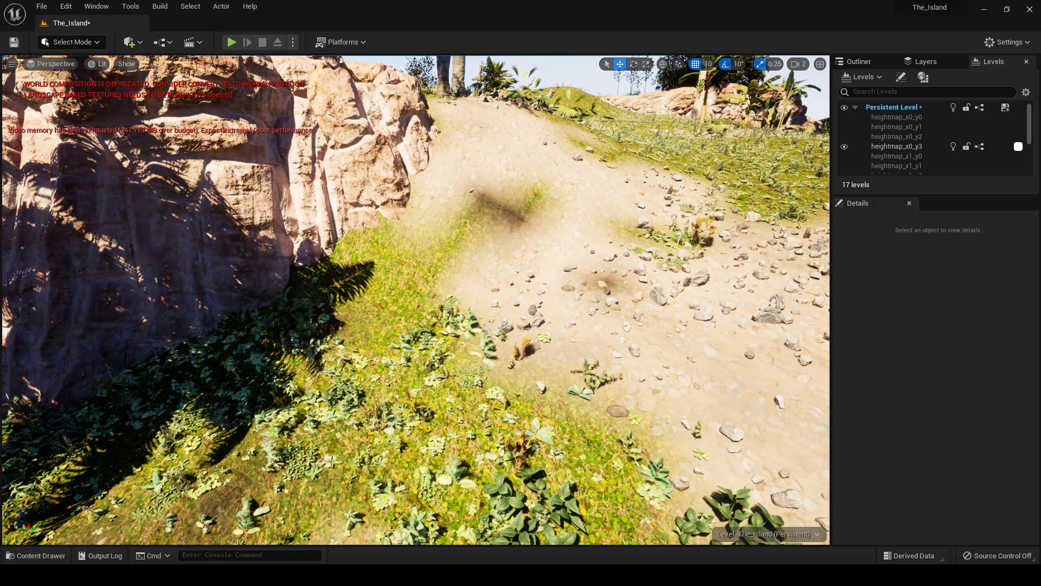
pyautogui.moveTo(106, 440); pyautogui.dragTo(35, 444, button='right')
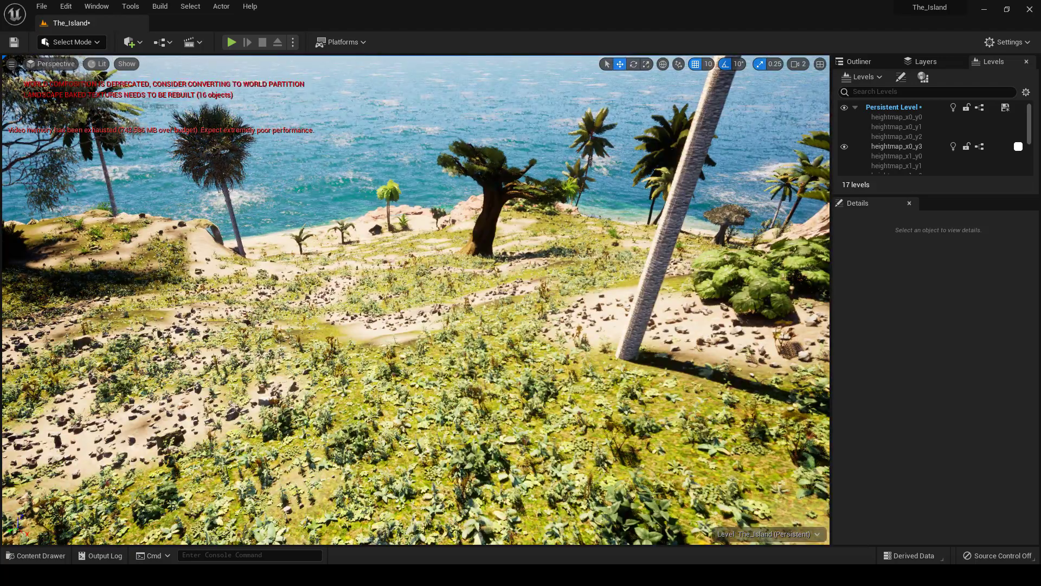
# - Examine how sand, rocks, grass and plants alternate on the coastal slope around the thick-trunked tree
pyautogui.press('w')
pyautogui.moveTo(415, 299); pyautogui.dragTo(403, 228, button='right')
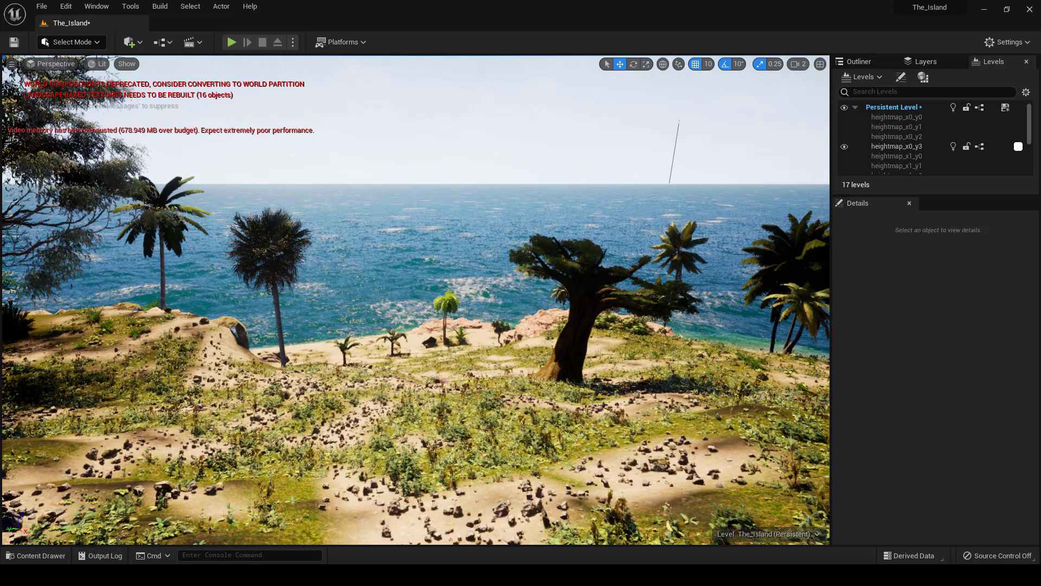
pyautogui.moveTo(402, 229); pyautogui.dragTo(403, 266, button='right')
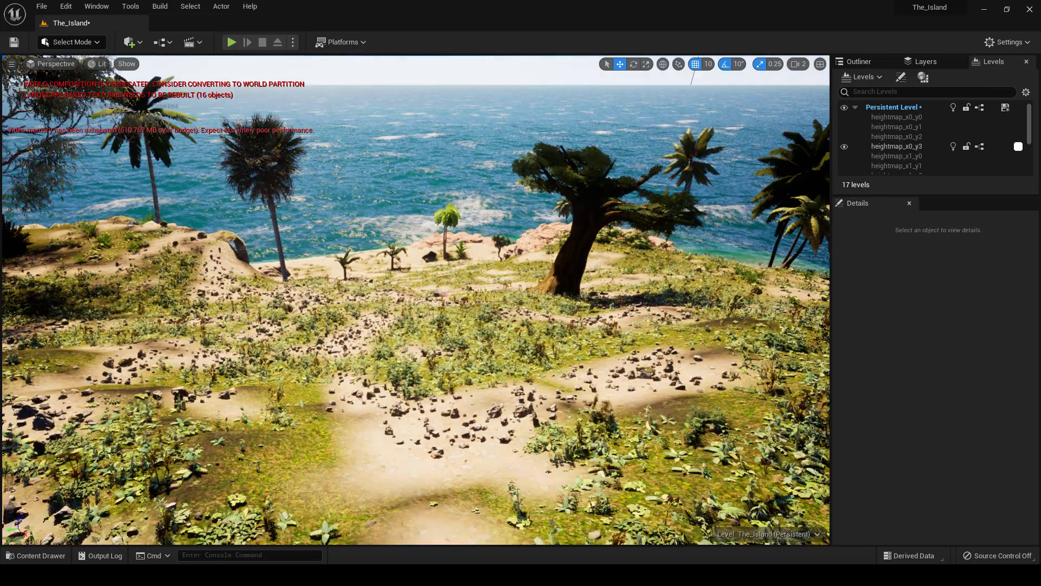
pyautogui.moveTo(13, 430); pyautogui.dragTo(13, 436, button='right')
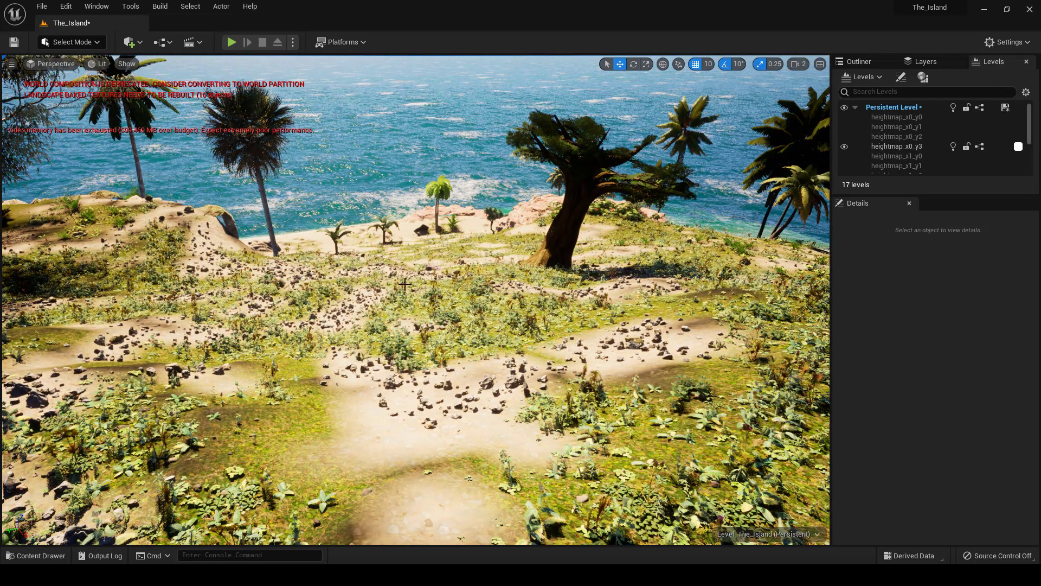
pyautogui.press('a')
pyautogui.moveTo(405, 284); pyautogui.dragTo(426, 284, button='right')
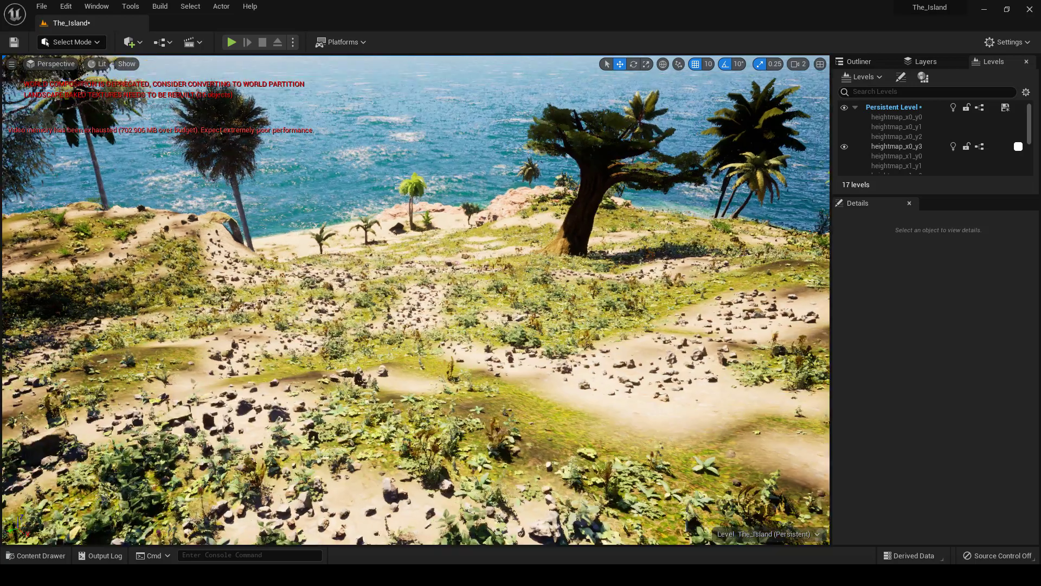
pyautogui.moveTo(194, 147); pyautogui.dragTo(245, 170, button='right')
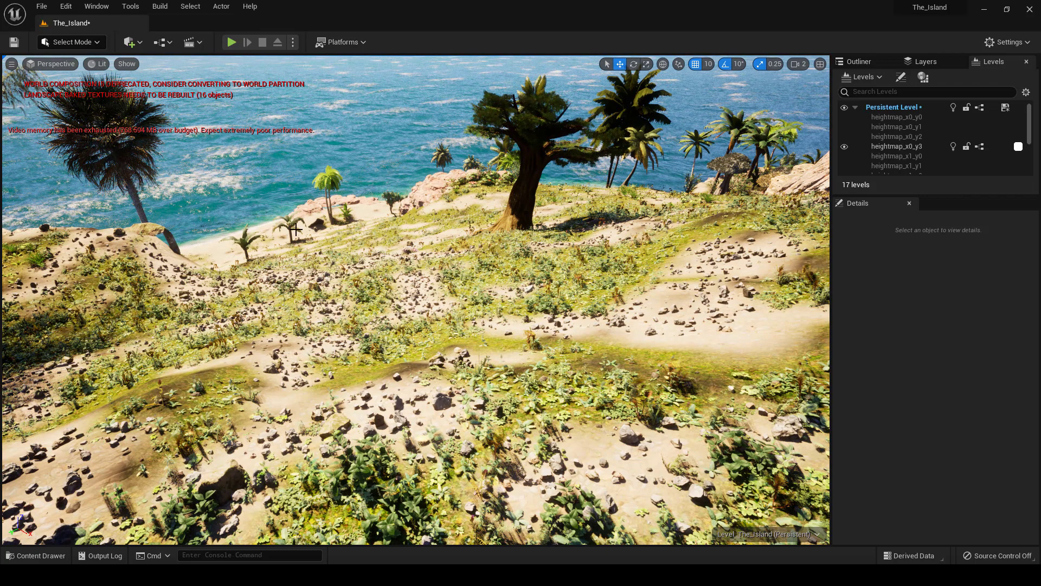
pyautogui.moveTo(296, 230); pyautogui.dragTo(331, 229, button='right')
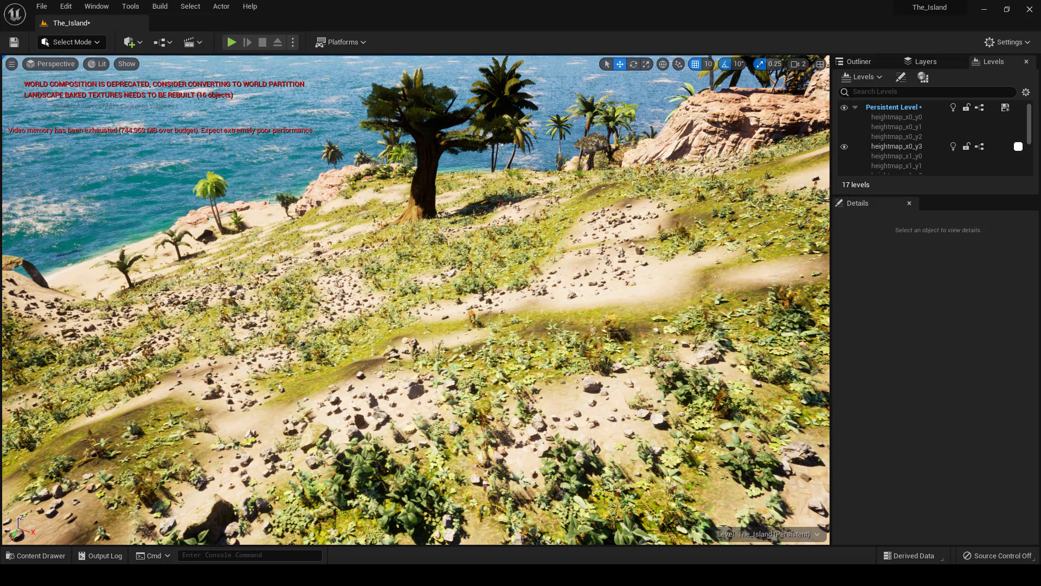
# - Open Task Manager, expand the UnrealEditor process group to check its memory use, and minimize the window
pyautogui.rightClick(708, 572)
pyautogui.click(748, 527)
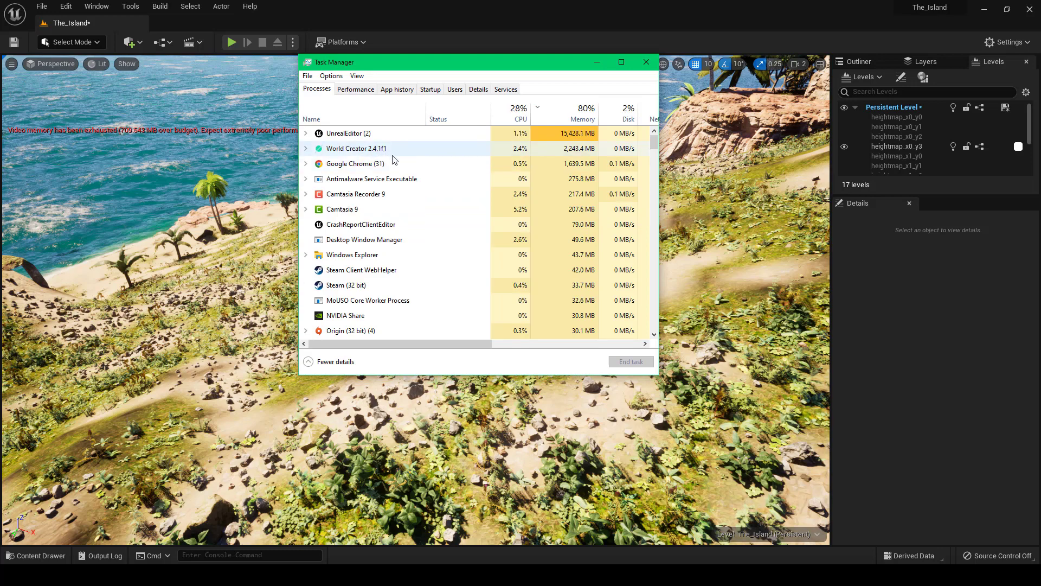
pyautogui.click(306, 134)
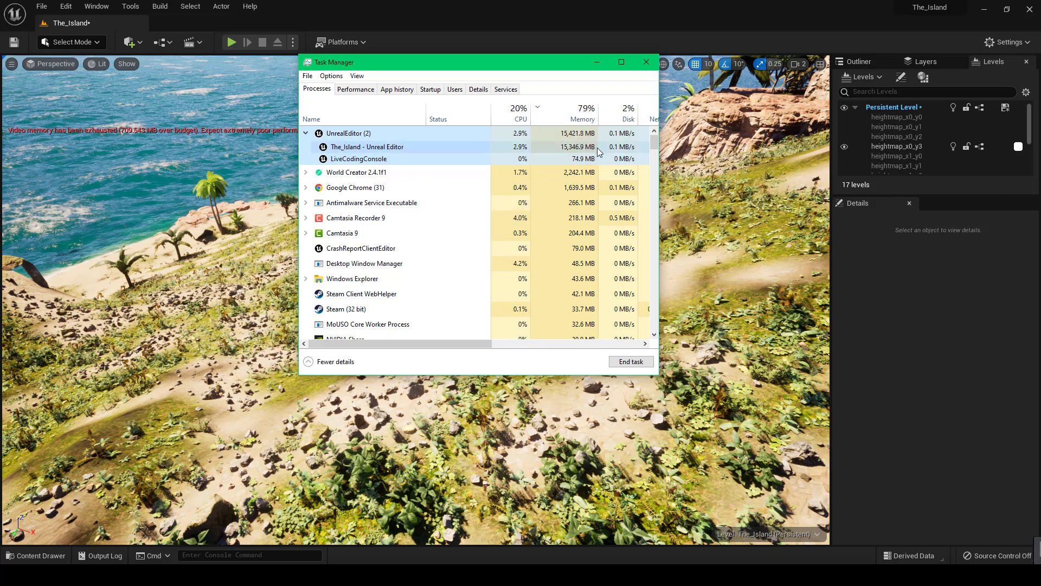
pyautogui.click(595, 63)
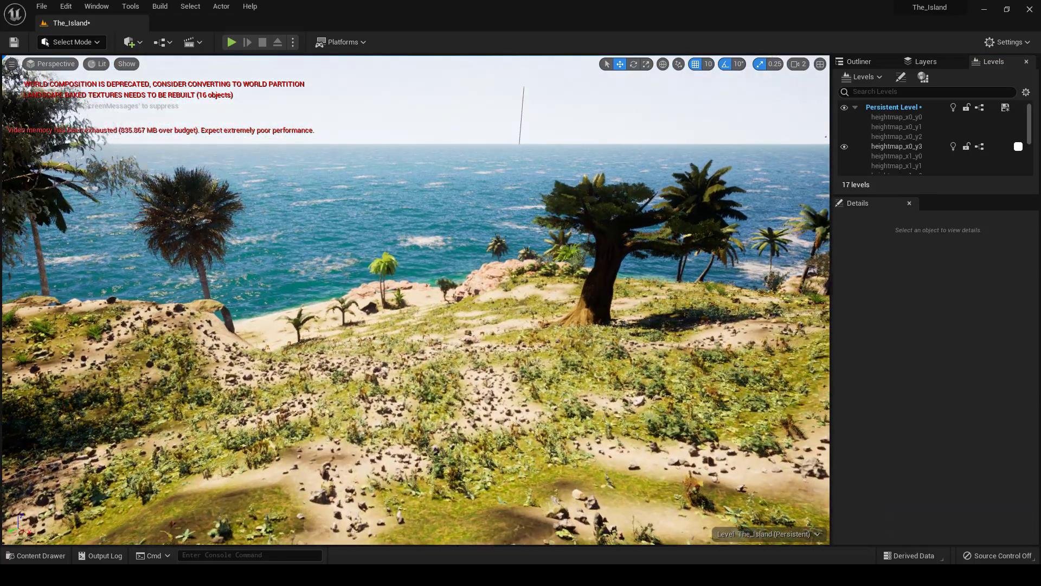
# - Inspect the coral and plants scattered on the seabed and the shallow water along the island's shore
pyautogui.moveTo(416, 300); pyautogui.dragTo(329, 281, button='right')
pyautogui.press('w')
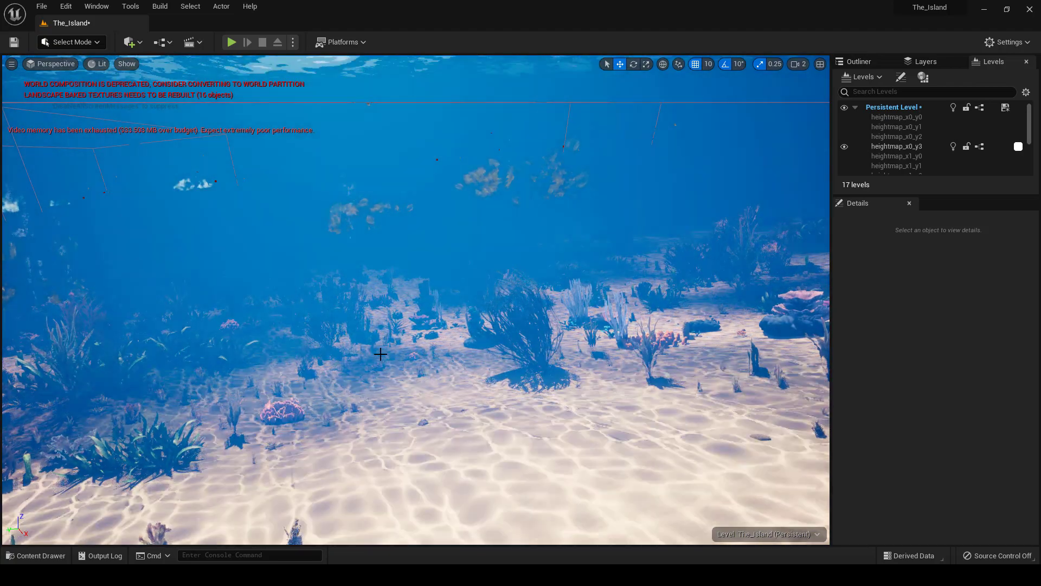
pyautogui.moveTo(329, 281); pyautogui.dragTo(293, 281, button='right')
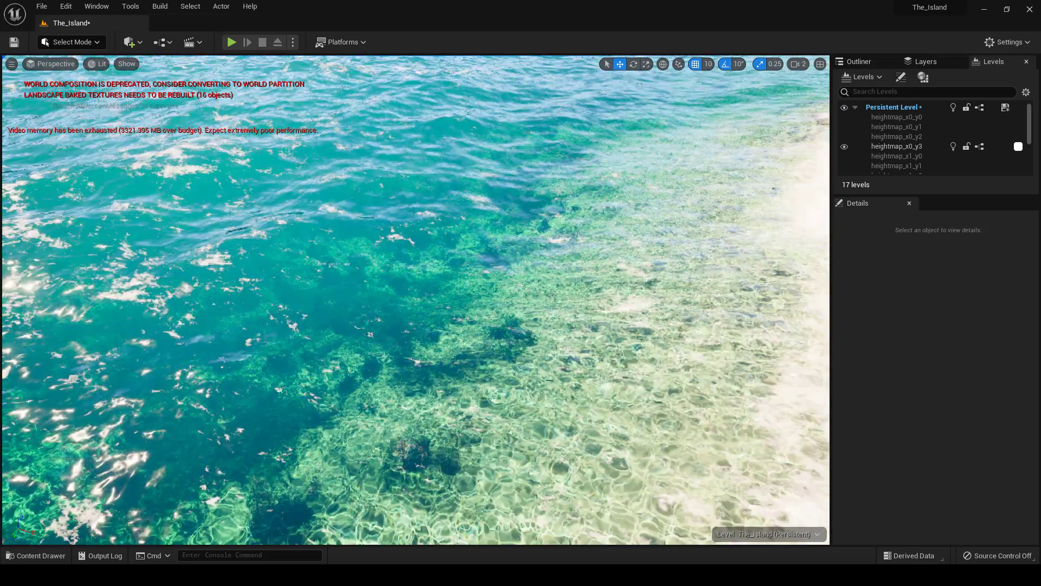
# - Examine the blended sand and dark rock texture patches on the bare grass slope between the cliffs
pyautogui.moveTo(416, 299); pyautogui.dragTo(585, 169, button='right')
pyautogui.press('w')
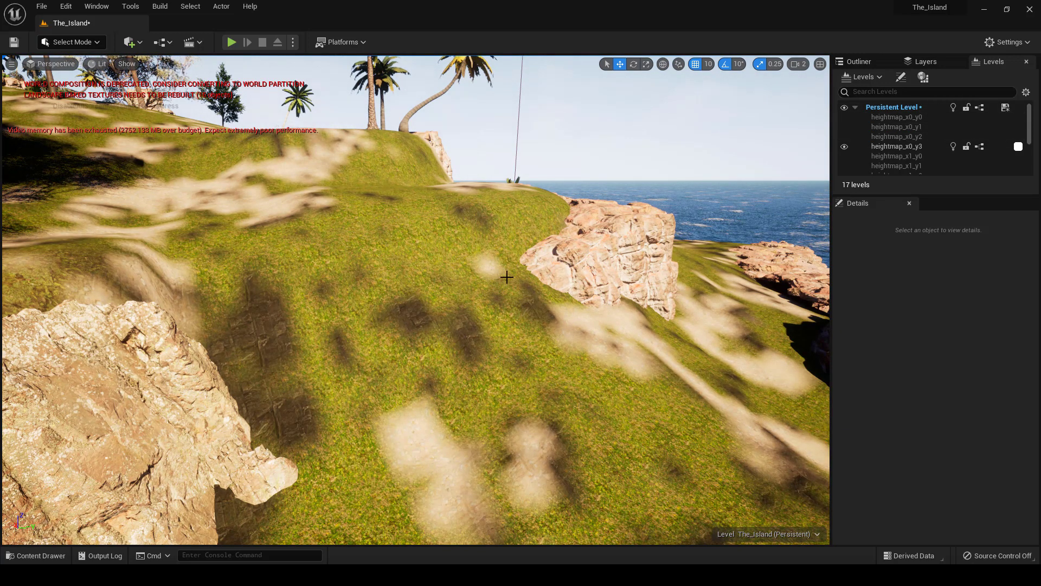
pyautogui.moveTo(567, 415); pyautogui.dragTo(695, 512, button='right')
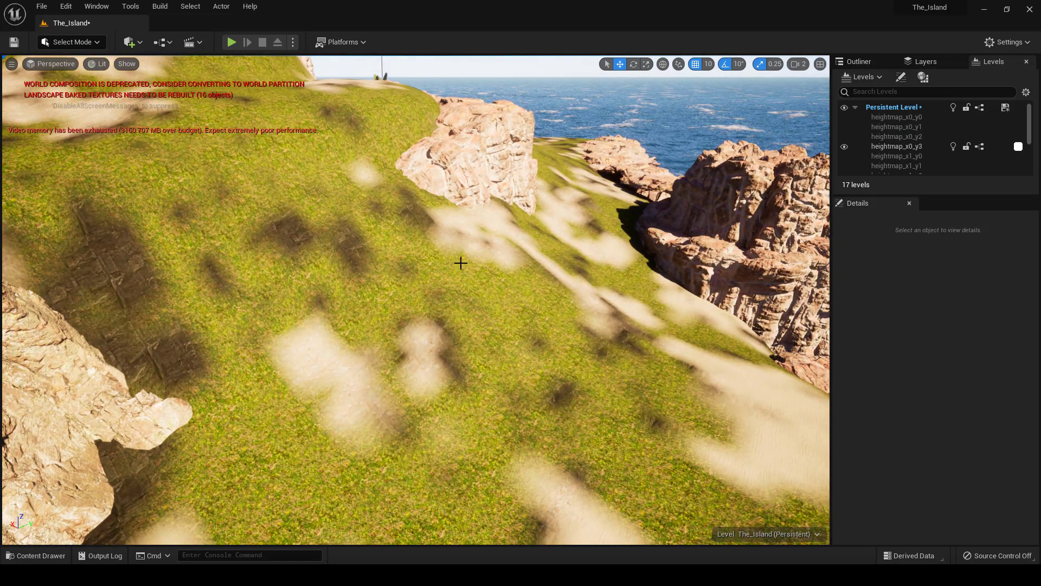
pyautogui.moveTo(476, 155); pyautogui.dragTo(463, 189, button='right')
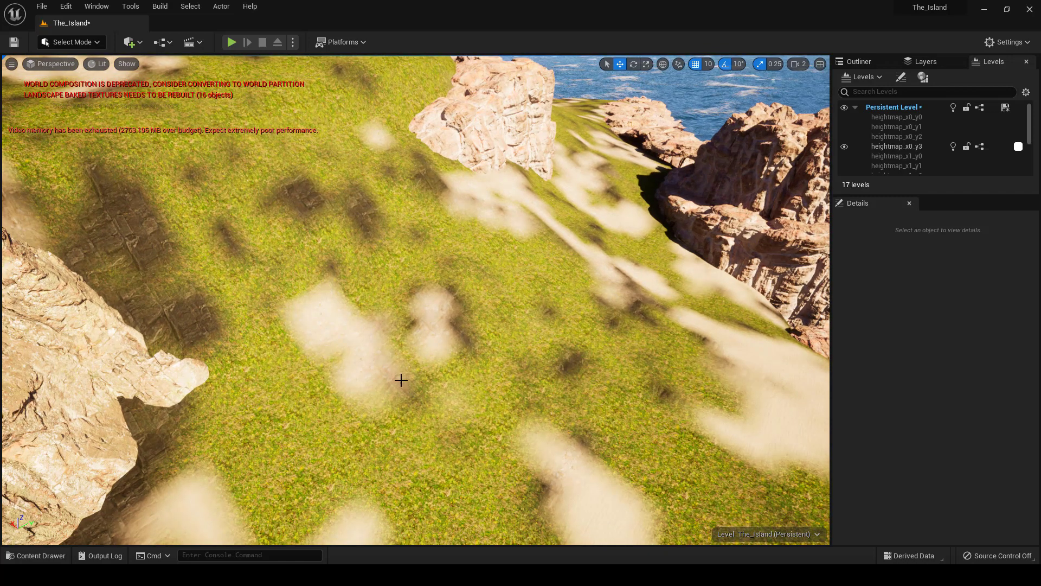
pyautogui.scroll(-1, 472, 406)
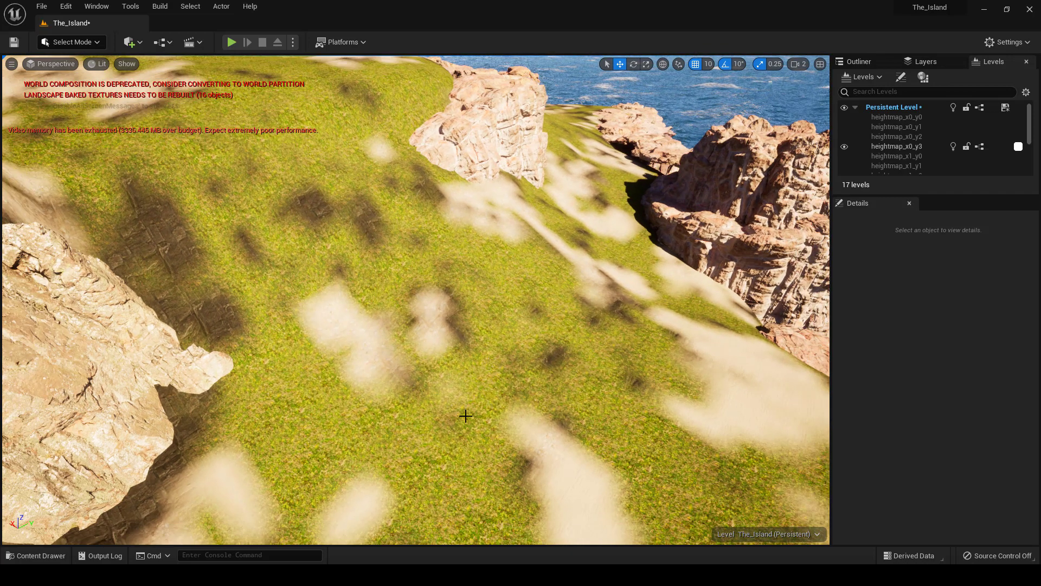
# - Switch to World Creator, maximize its window, and examine the dirt streaks running down the grassy hillsides
pyautogui.click(575, 575)
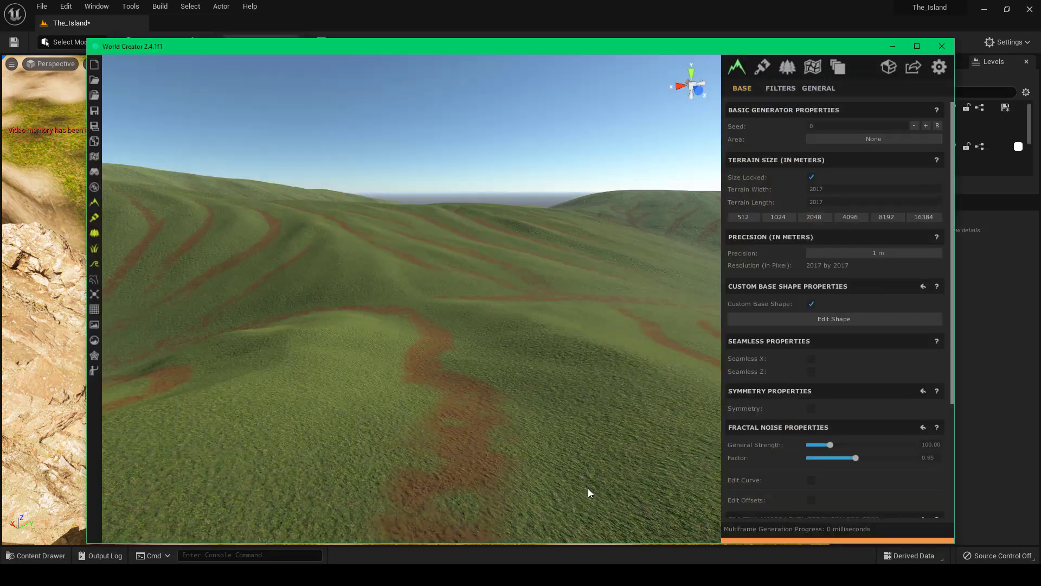
pyautogui.moveTo(478, 347); pyautogui.dragTo(334, 386, button='right')
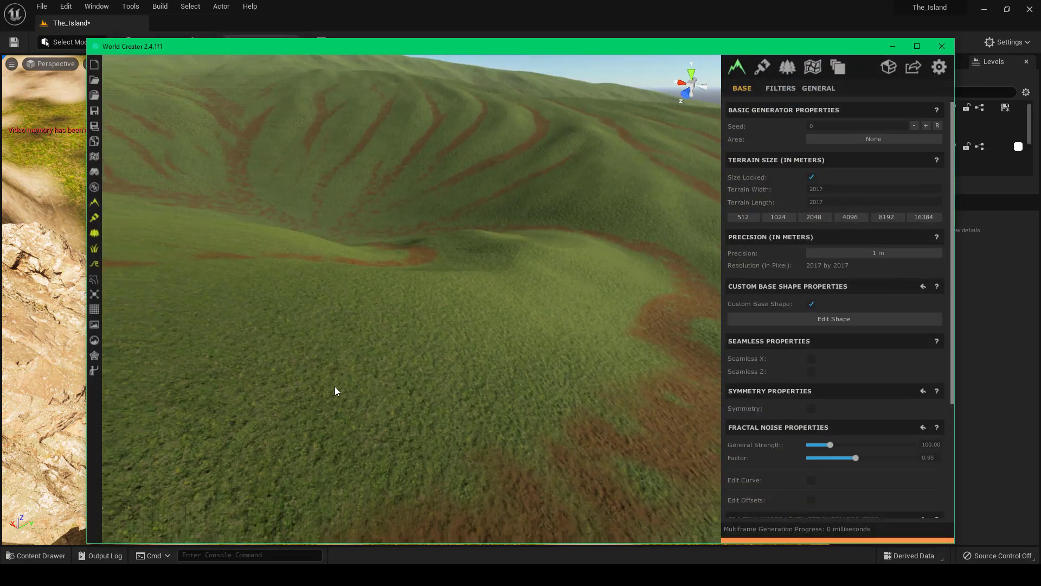
pyautogui.click(917, 46)
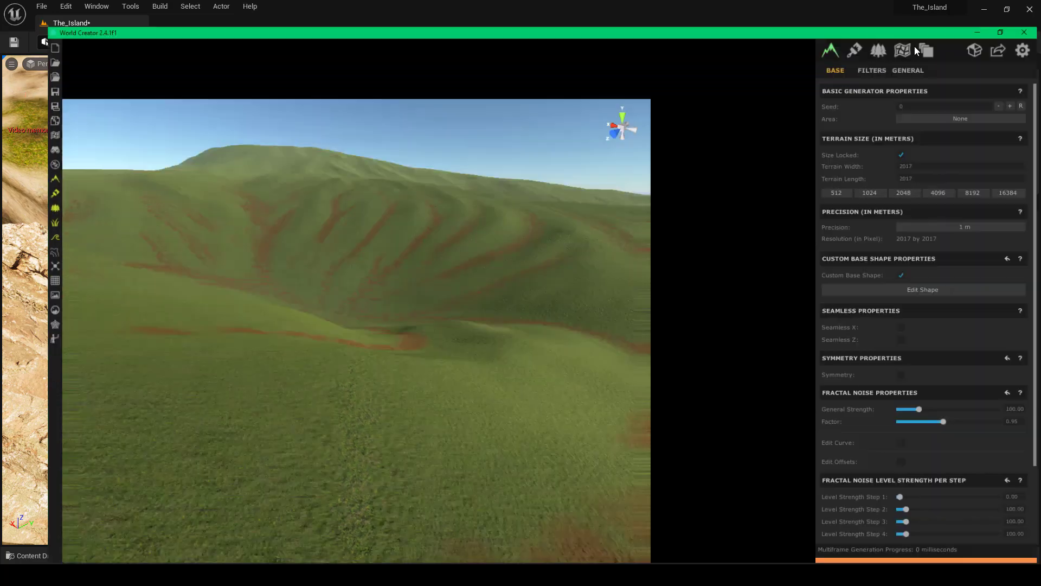
pyautogui.moveTo(571, 229); pyautogui.dragTo(404, 248, button='right')
pyautogui.press('w')
pyautogui.moveTo(38, 358); pyautogui.dragTo(21, 297, button='right')
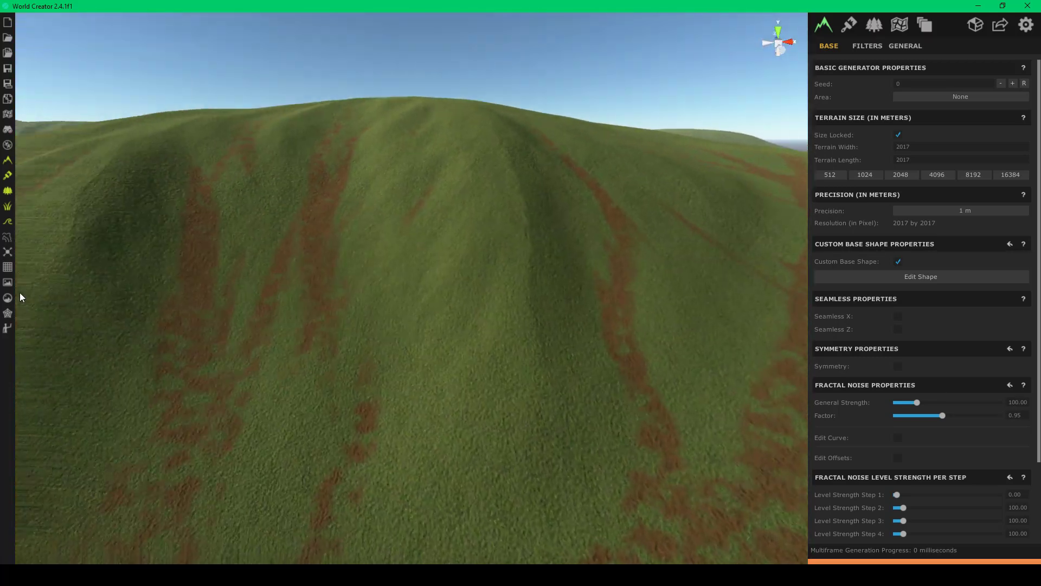
pyautogui.scroll(3, 532, 258)
pyautogui.moveTo(600, 224); pyautogui.dragTo(384, 90, button='right')
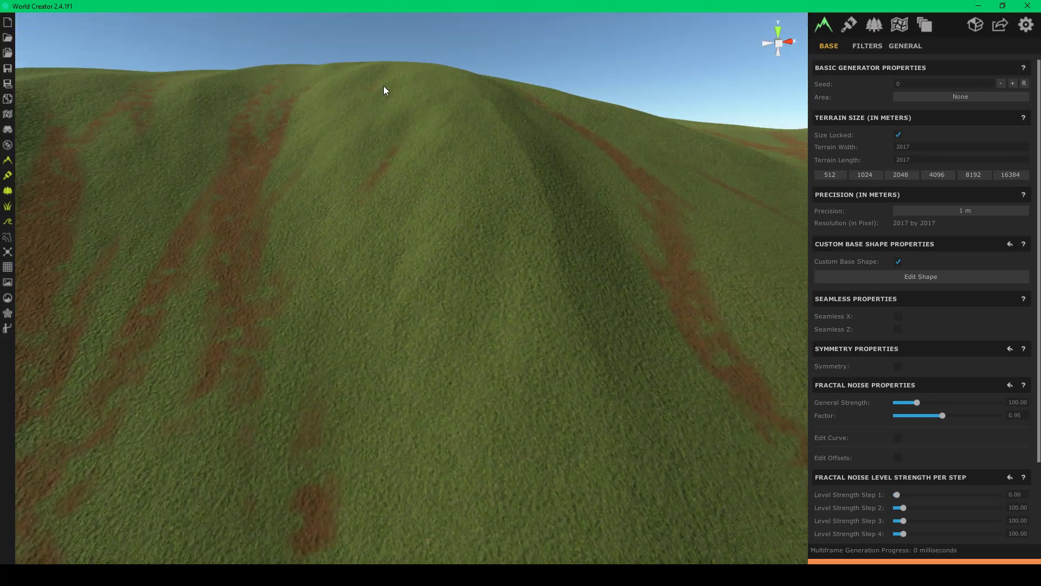
pyautogui.moveTo(439, 243); pyautogui.dragTo(385, 211, button='right')
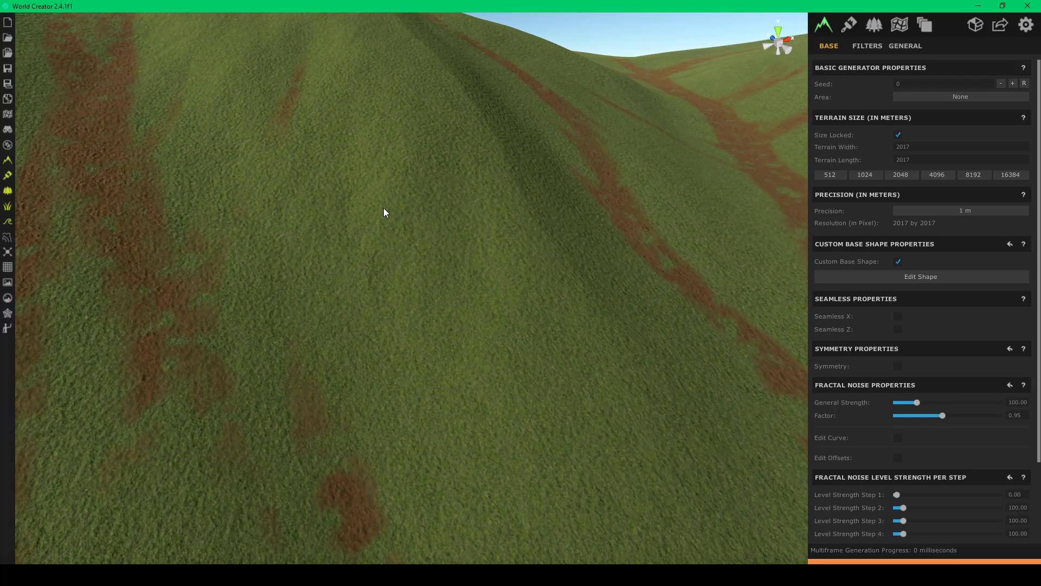
pyautogui.moveTo(386, 171); pyautogui.dragTo(367, 247, button='right')
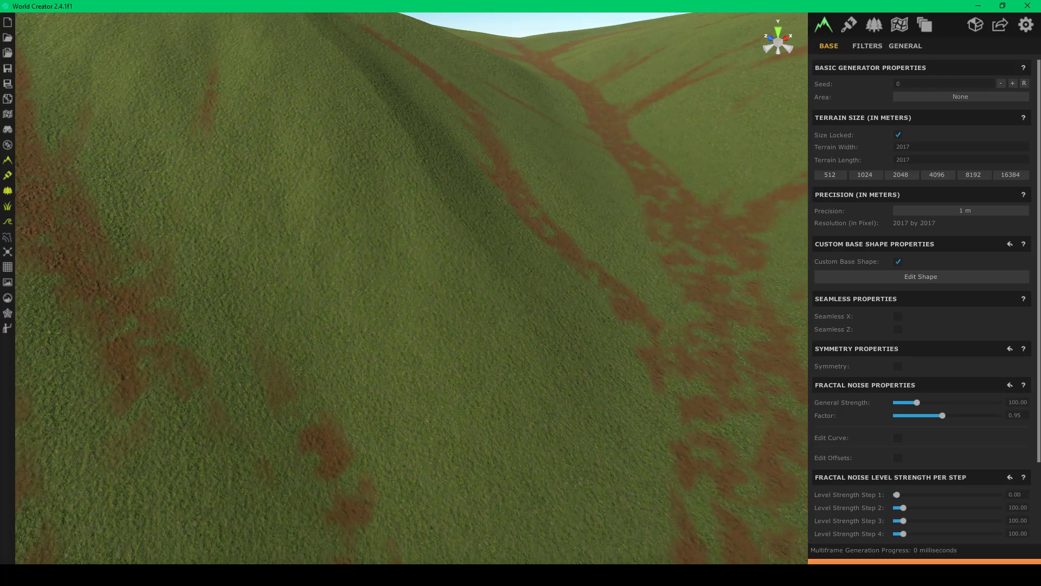
# - Compare the cliff-top ground patches in Unreal Engine with the dirt distribution along the valley in World Creator
pyautogui.click(592, 575)
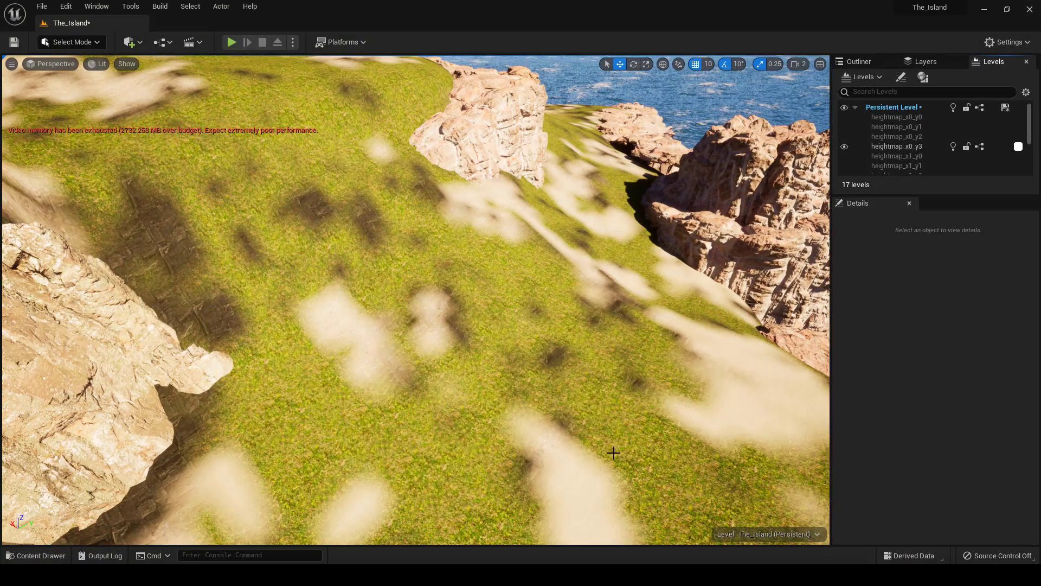
pyautogui.moveTo(264, 212); pyautogui.dragTo(109, 187, button='right')
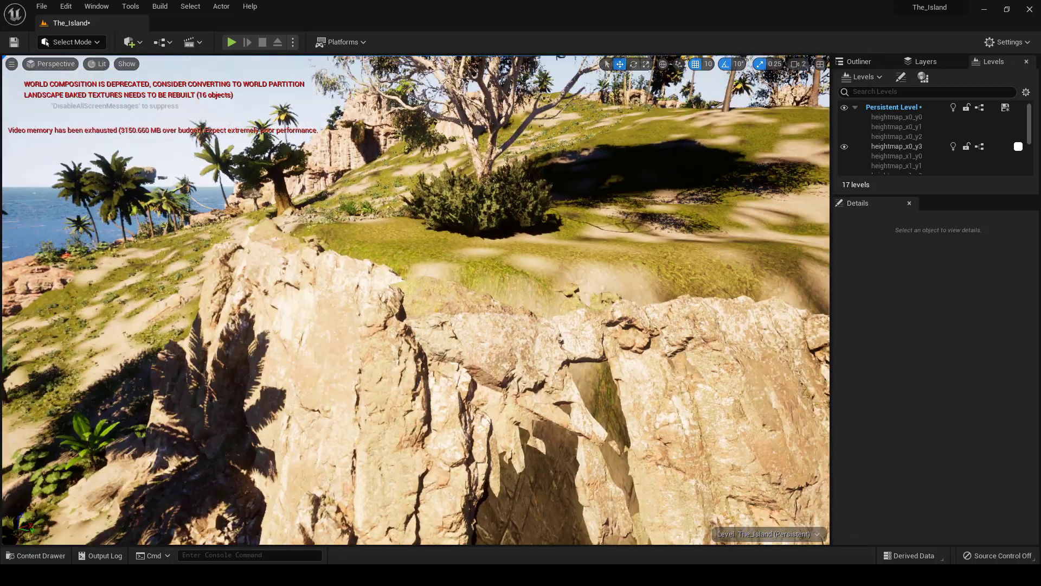
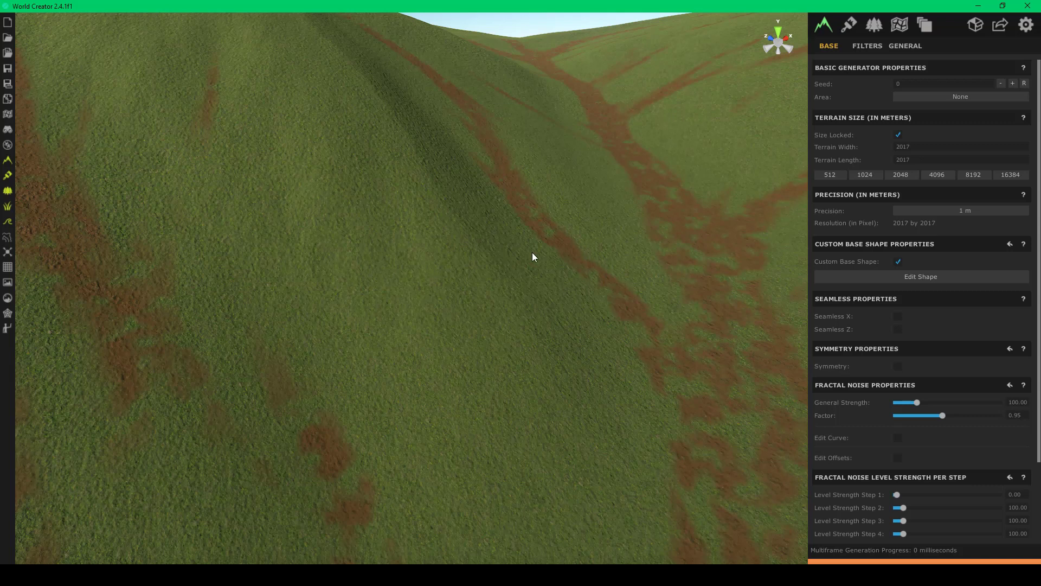
pyautogui.moveTo(580, 149); pyautogui.dragTo(647, 113, button='right')
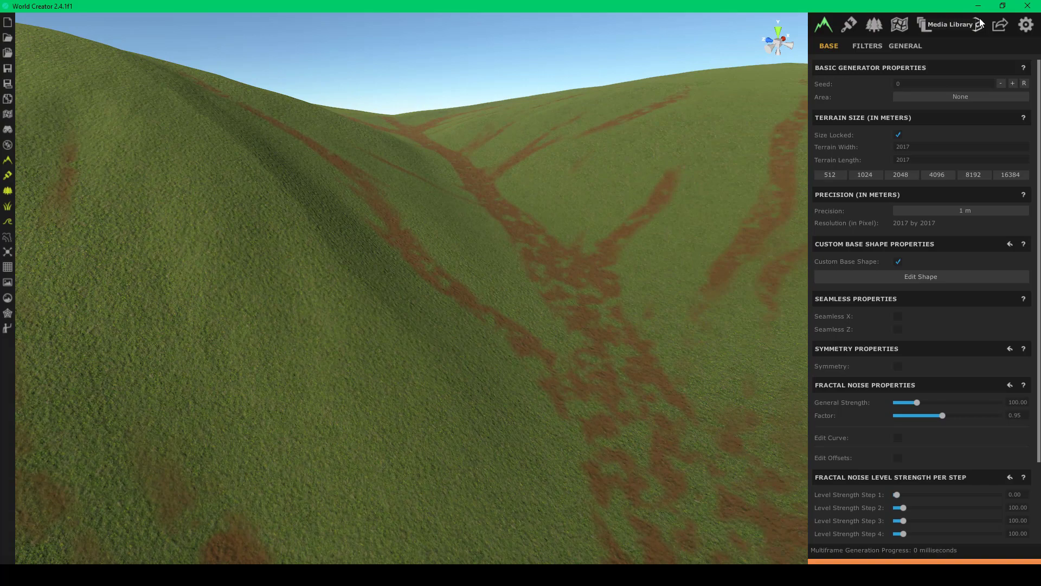
pyautogui.moveTo(747, 111); pyautogui.dragTo(409, 107, button='right')
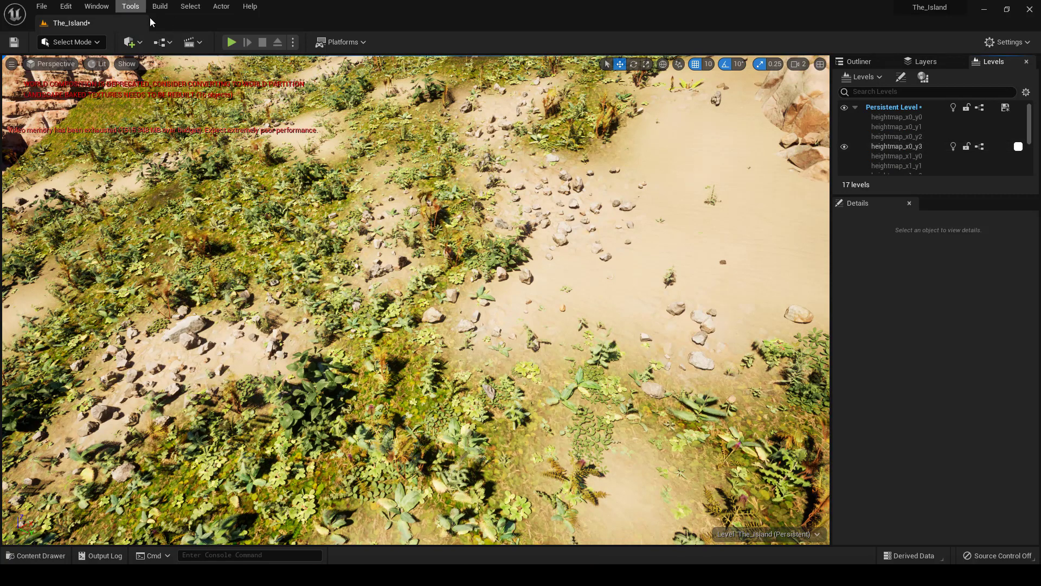
# - Return to Unreal Engine and switch the editor to Landscape mode to show the paint layers
pyautogui.click(87, 43)
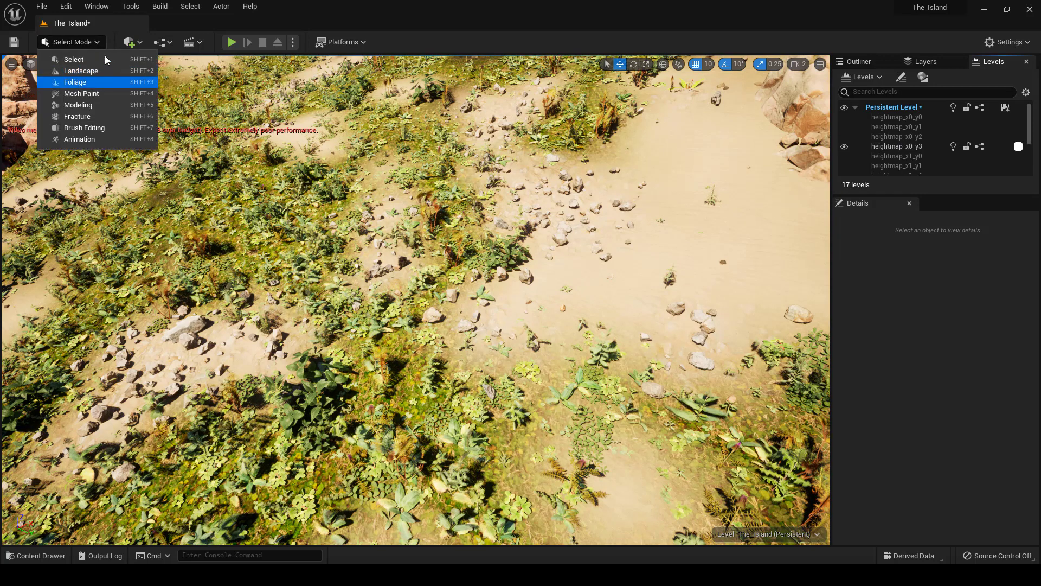
pyautogui.click(91, 73)
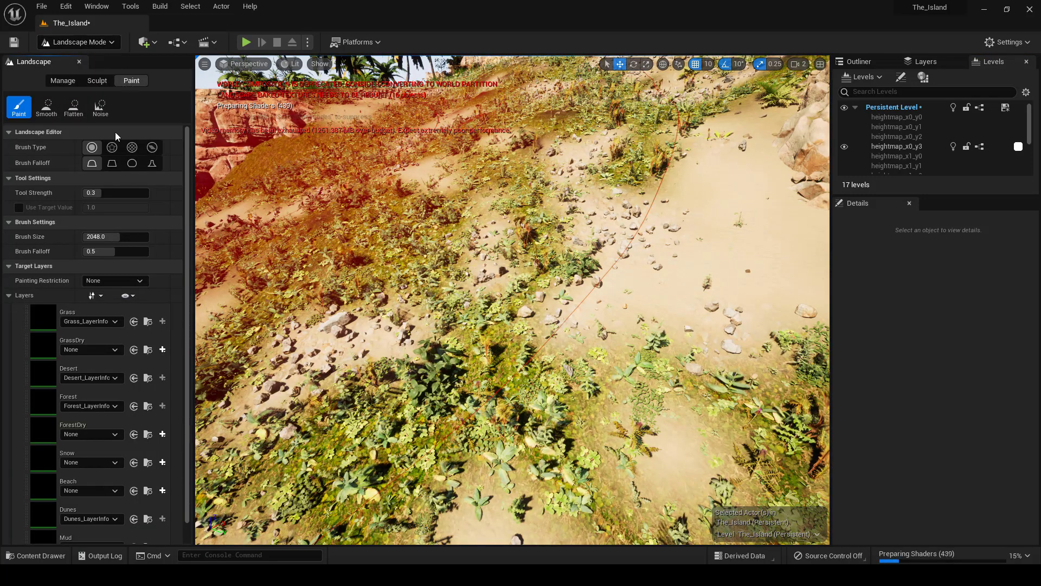
# - Show the layer actions of the Grass paint layer, and switch to World Creator to view the dirt streaks on the hill
pyautogui.rightClick(107, 321)
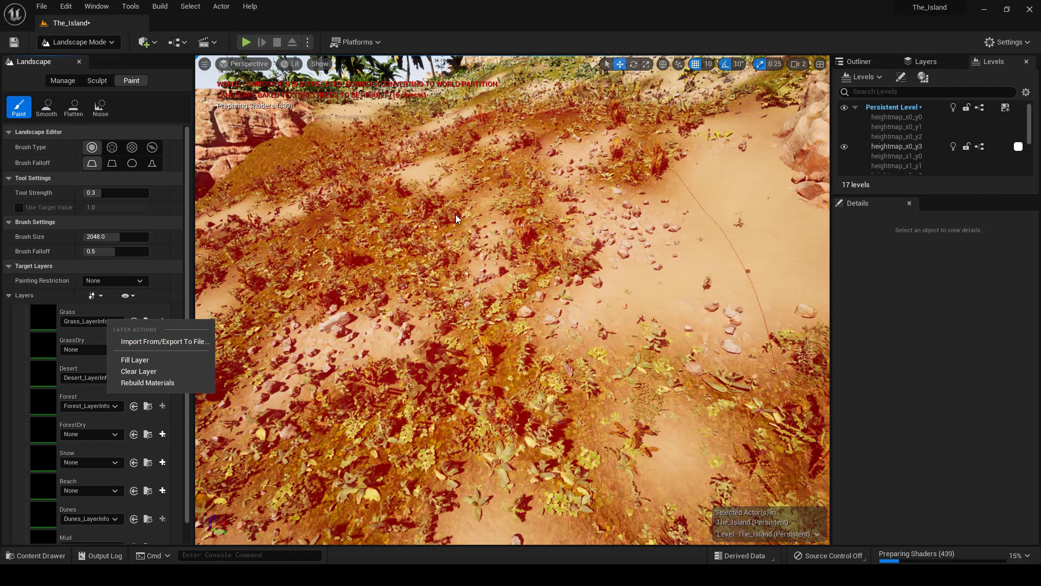
pyautogui.moveTo(456, 214); pyautogui.dragTo(645, 241, button='right')
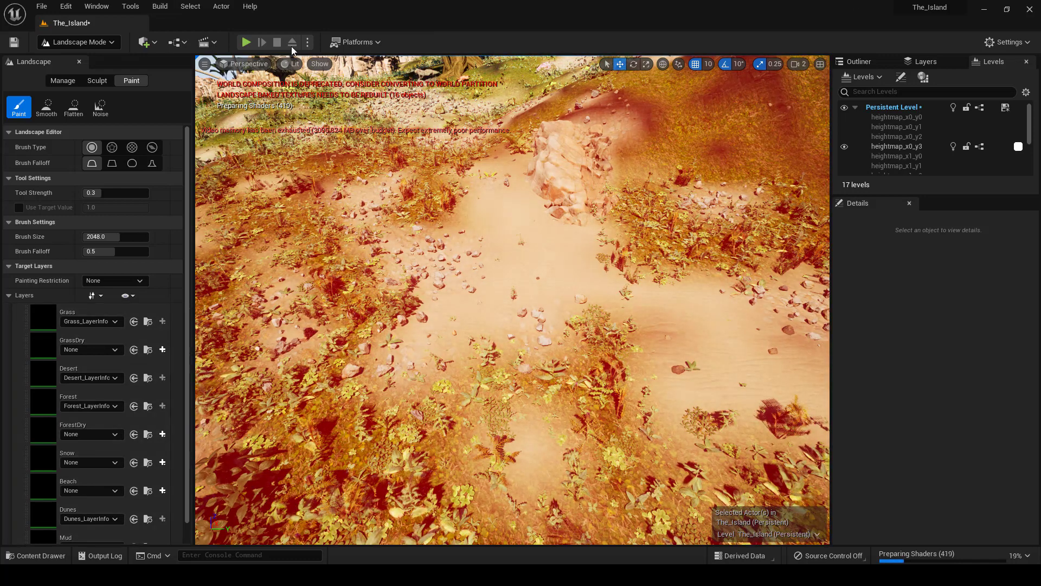
pyautogui.hotkey('ctrl', 'shift', 's')
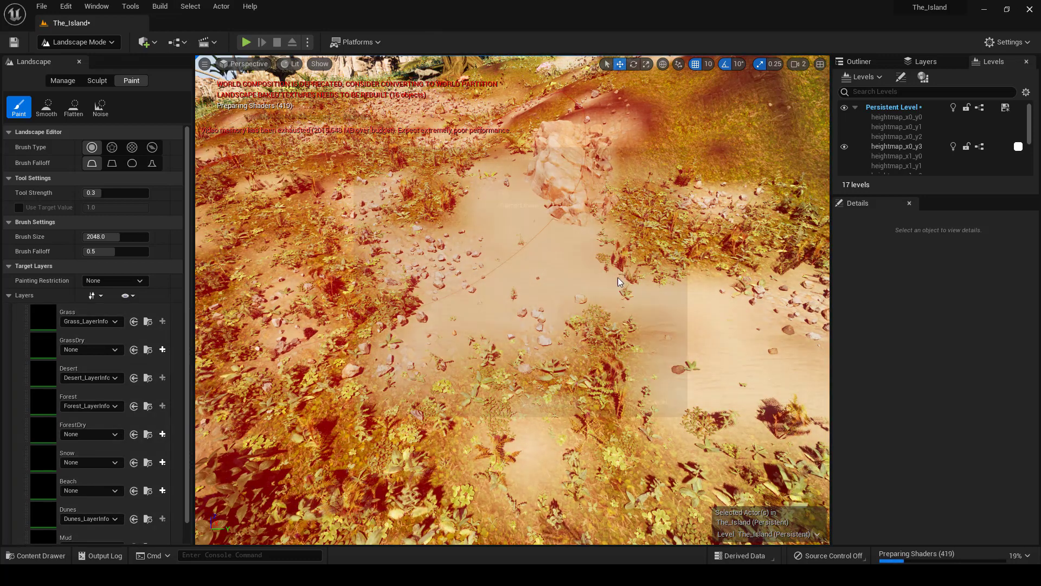
pyautogui.click(617, 402)
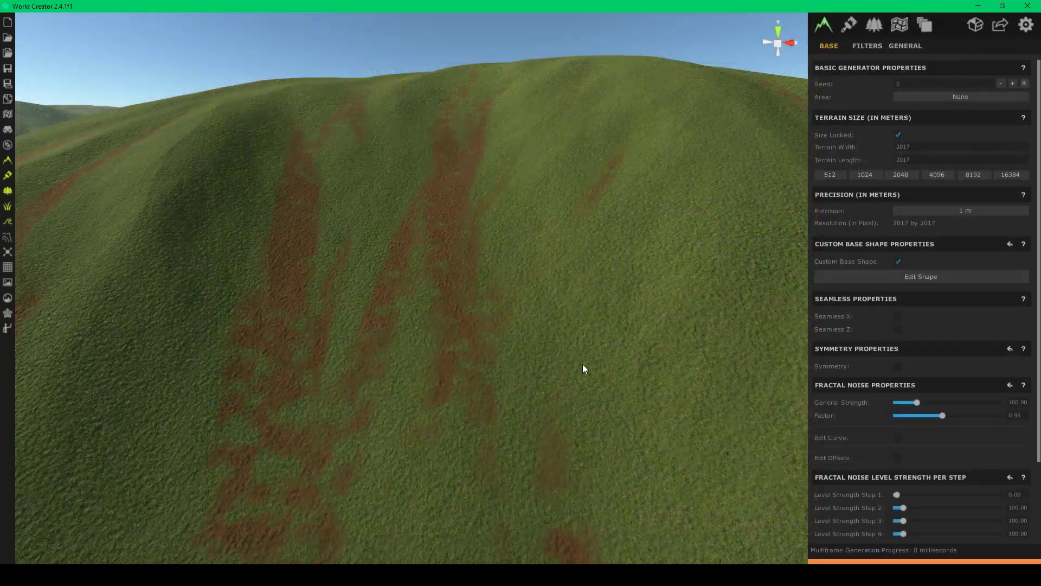
pyautogui.moveTo(582, 258); pyautogui.dragTo(630, 271, button='right')
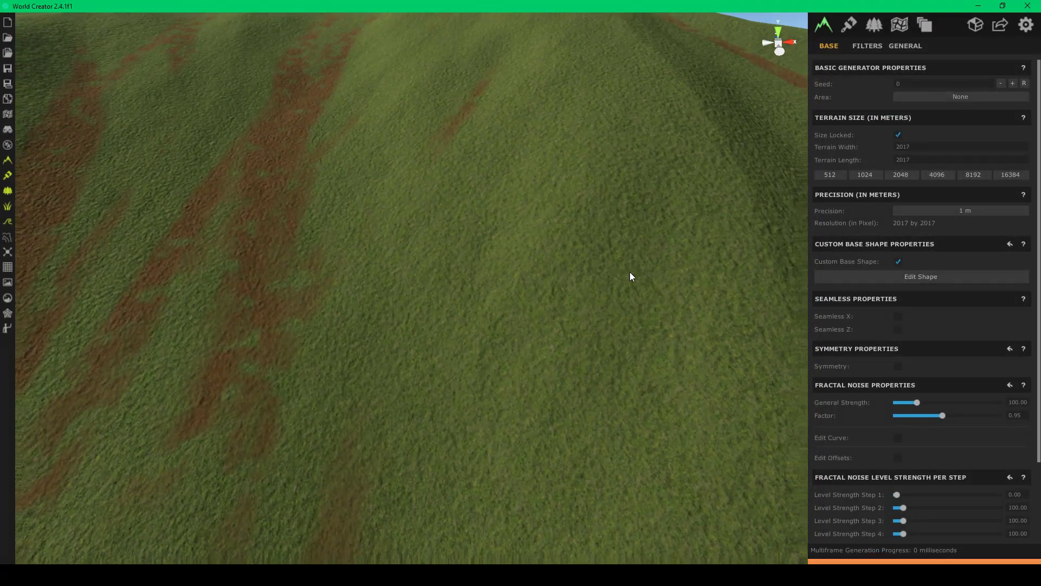
pyautogui.scroll(-6, 630, 272)
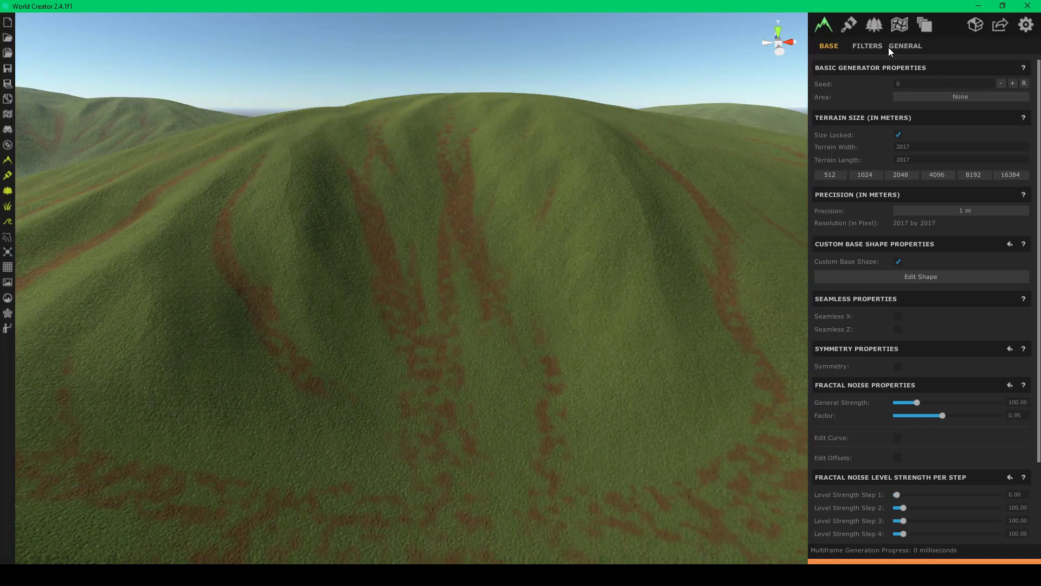
# - Open World Creator's texture layers and review the texture and distribution settings of the Hills and Dirt layers
pyautogui.click(851, 24)
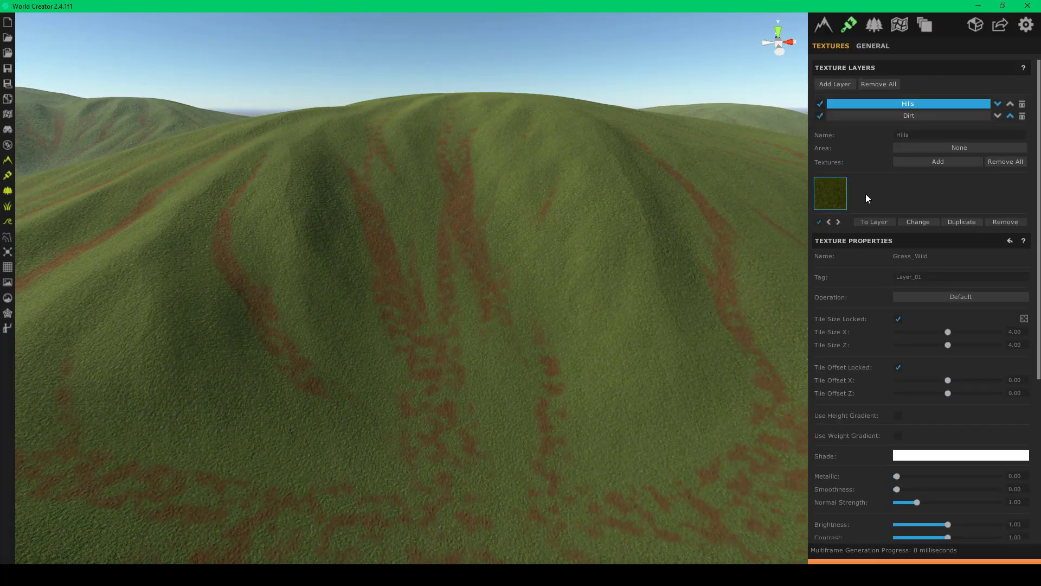
pyautogui.scroll(-3, 685, 243)
pyautogui.scroll(-4, 864, 236)
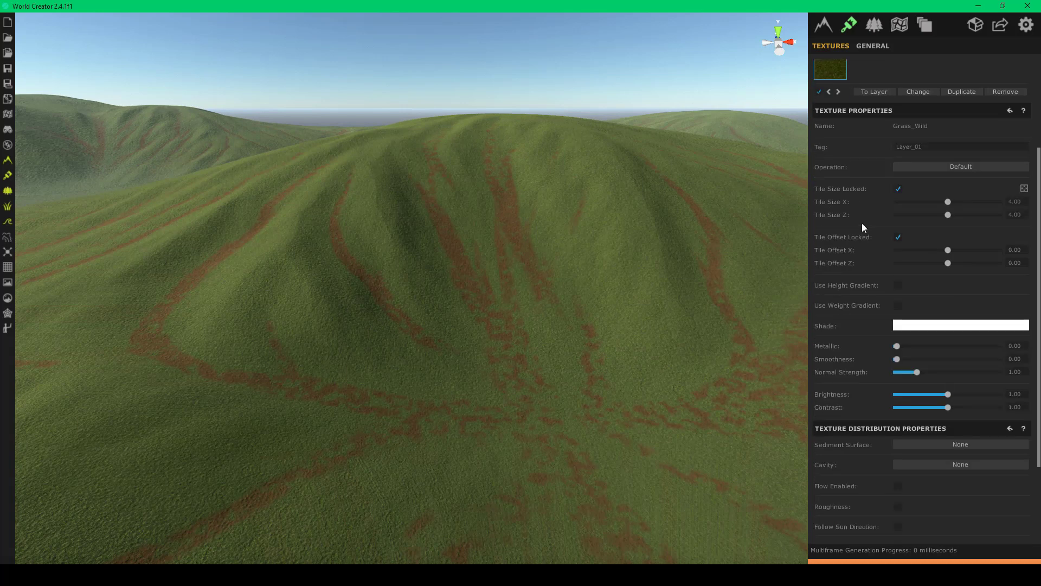
pyautogui.scroll(4, 862, 227)
pyautogui.click(884, 115)
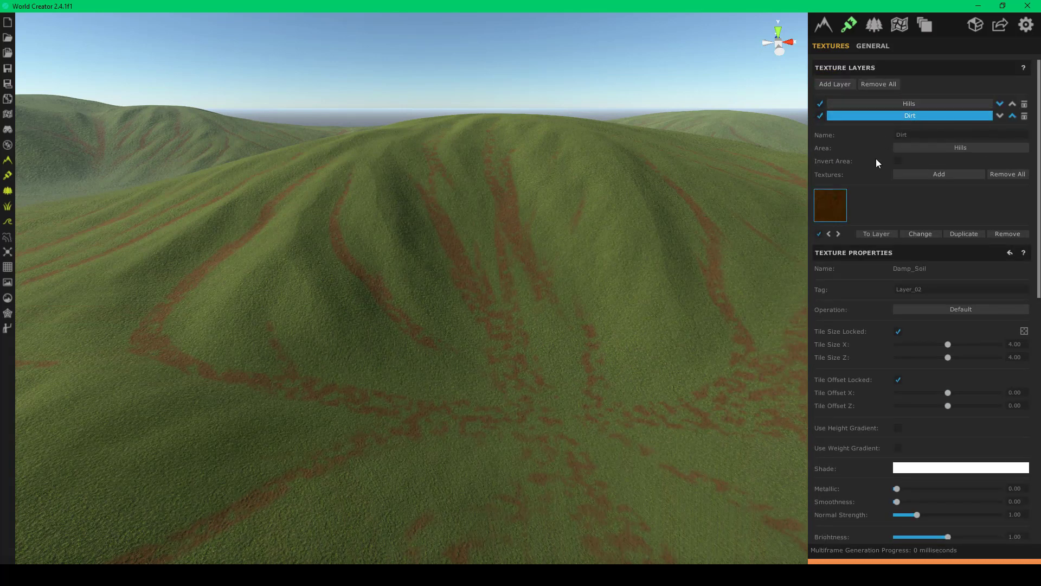
pyautogui.click(867, 105)
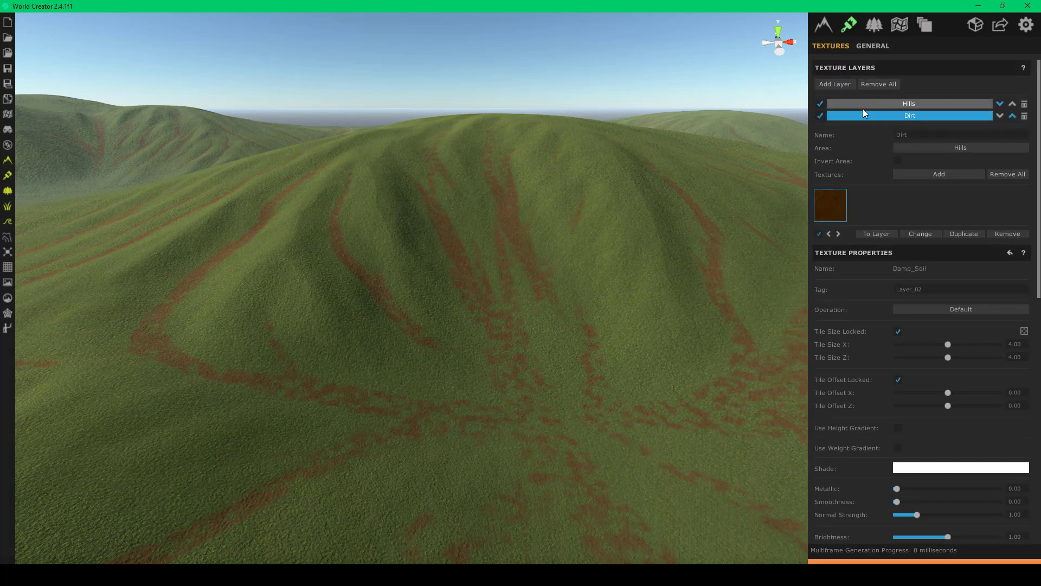
# - Add a new texture layer and name it Rocks
pyautogui.click(823, 86)
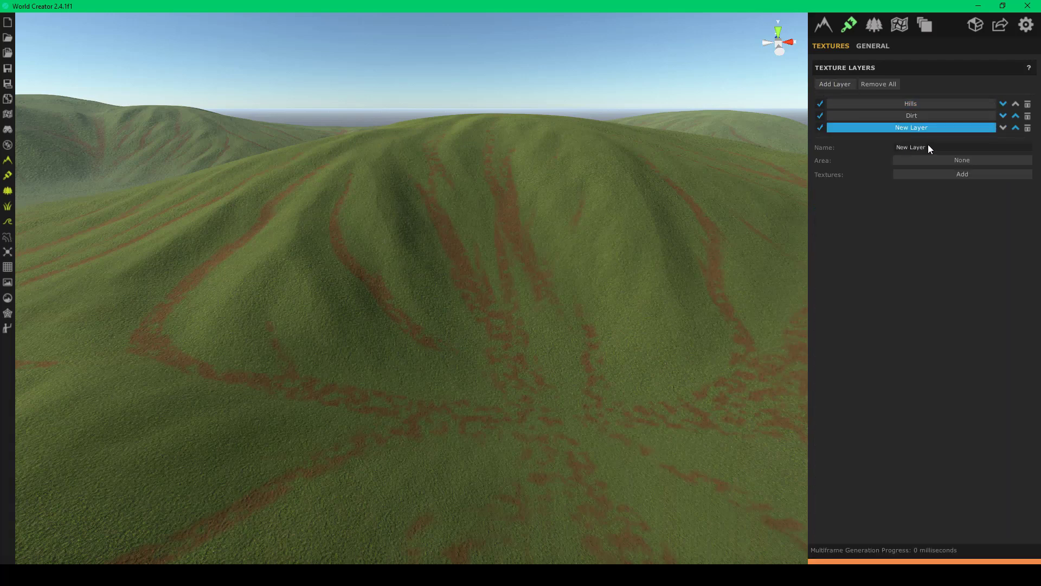
pyautogui.moveTo(935, 145); pyautogui.dragTo(809, 145)
pyautogui.write('Rocks')
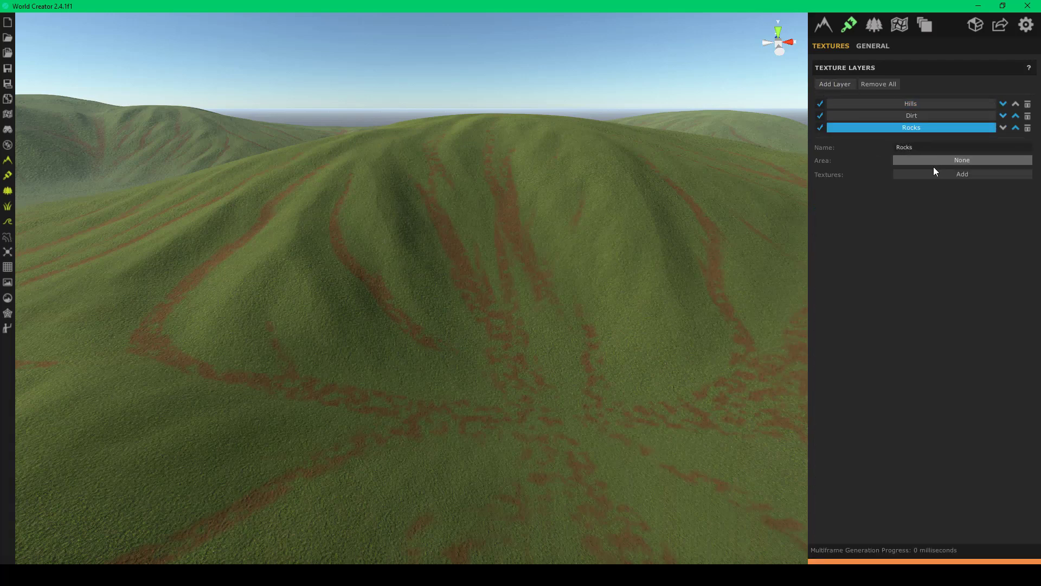
# - Add the library ground texture Texture_6 to the Rocks layer and remove the extra Texture_60 entry
pyautogui.click(952, 172)
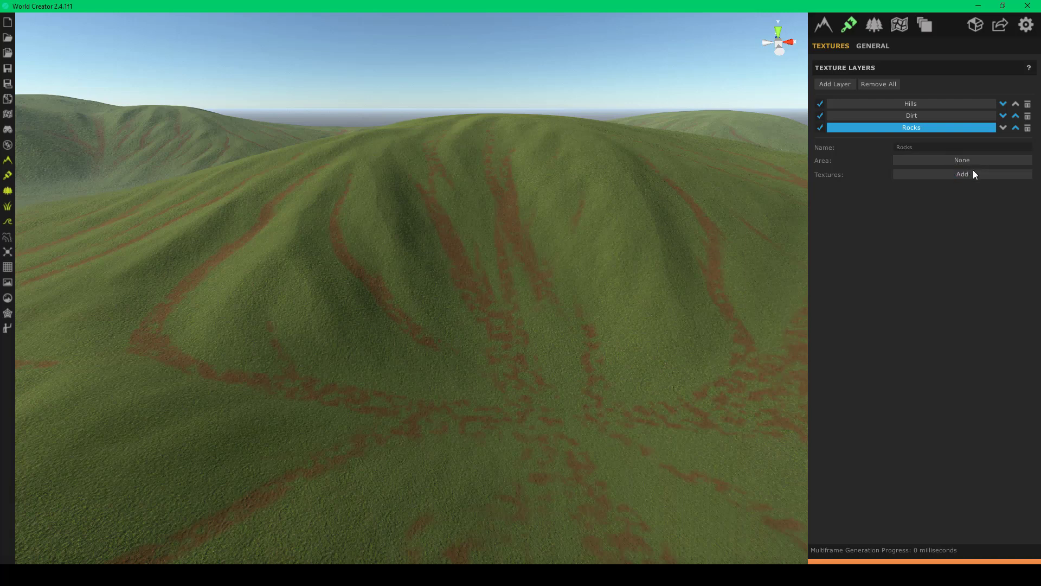
pyautogui.click(959, 180)
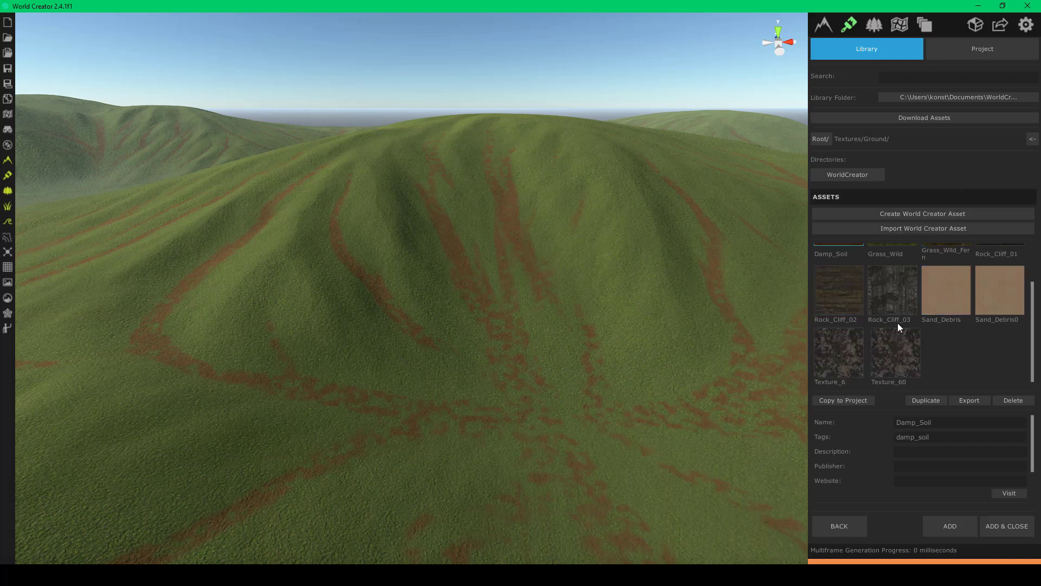
pyautogui.scroll(-1, 906, 301)
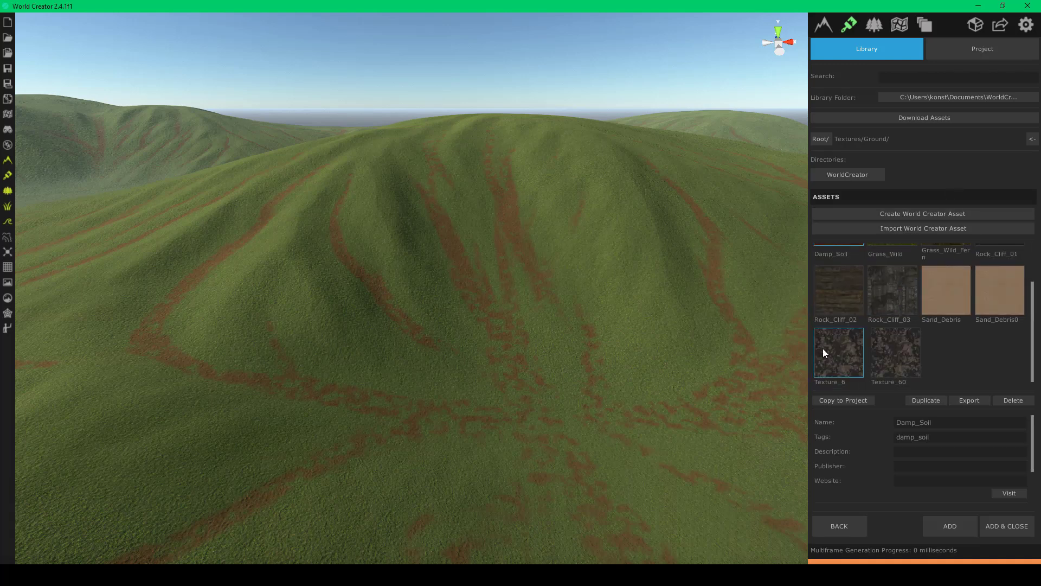
pyautogui.click(857, 349)
pyautogui.scroll(1, 846, 372)
pyautogui.scroll(-1, 846, 373)
pyautogui.click(959, 519)
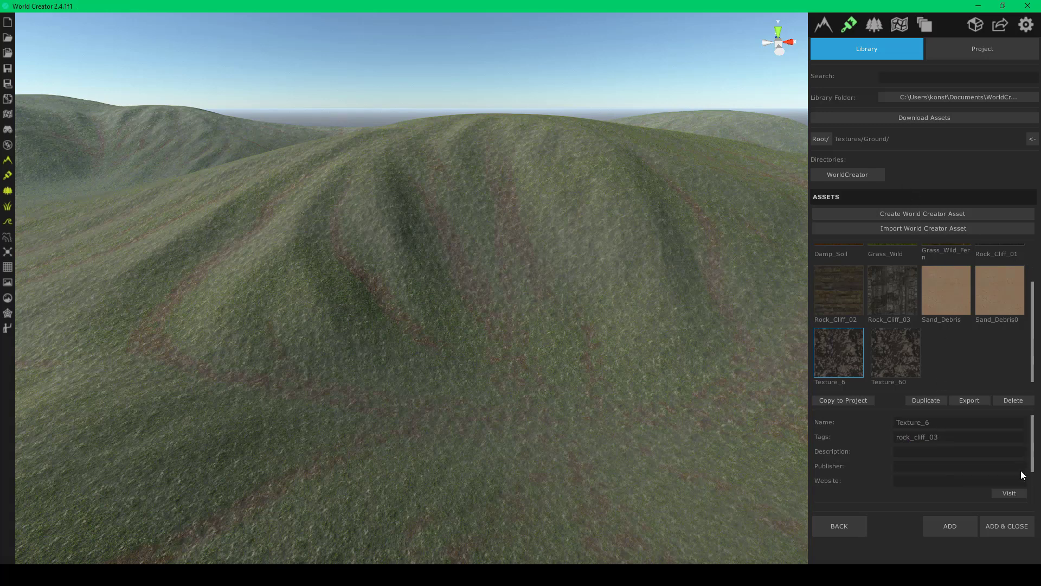
pyautogui.click(1013, 524)
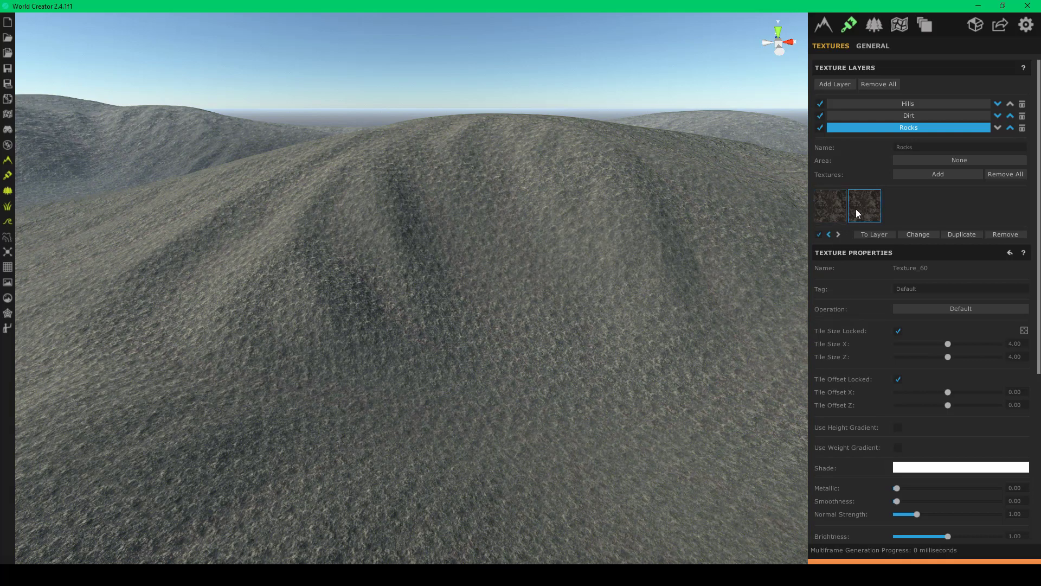
pyautogui.click(992, 234)
pyautogui.click(1007, 234)
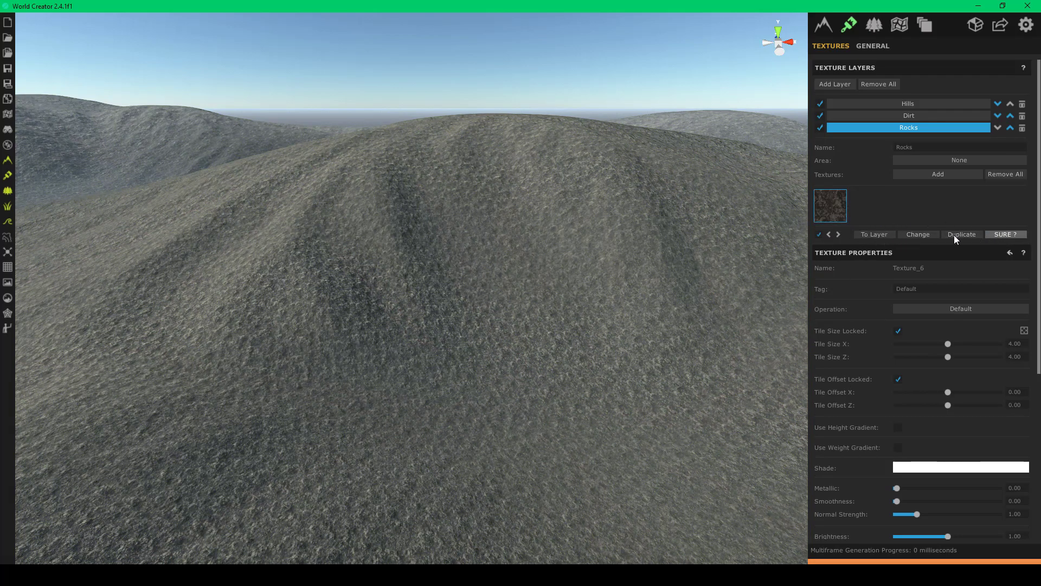
# - Set the tag of the Rocks layer's texture to Layer_03, following the tag format of the Hills and Dirt layers
pyautogui.click(914, 117)
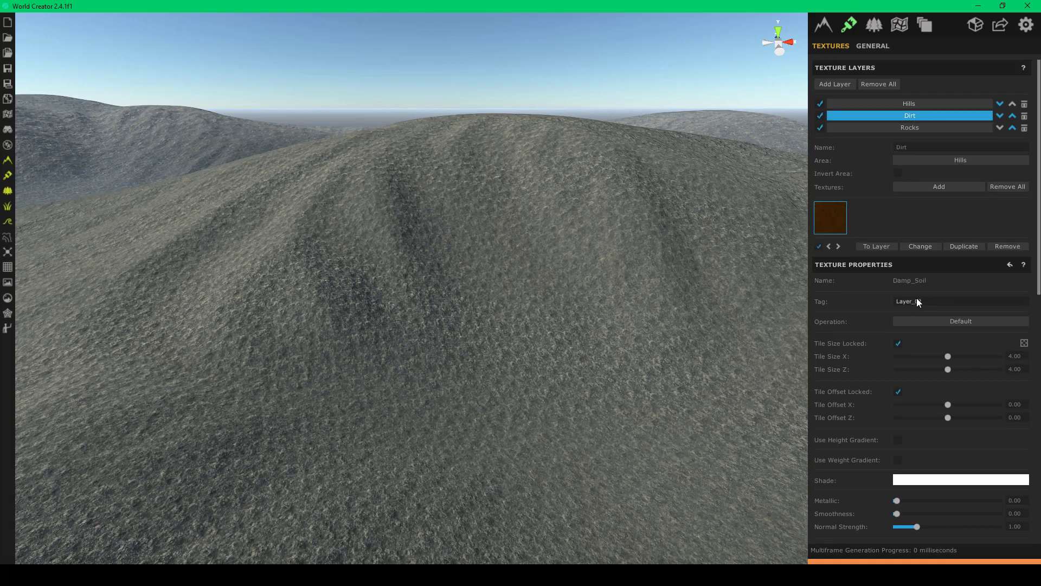
pyautogui.click(916, 106)
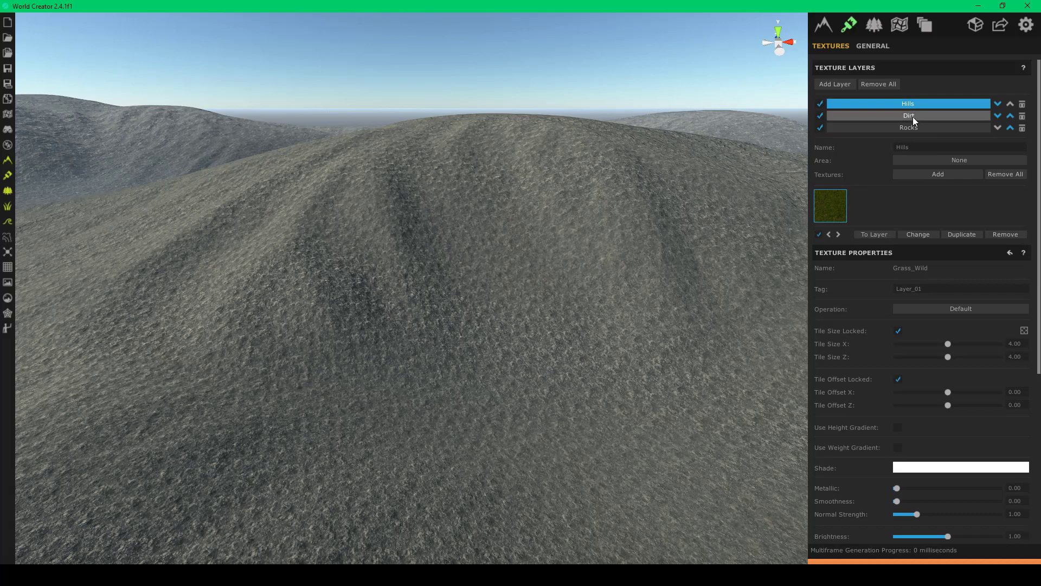
pyautogui.click(913, 116)
pyautogui.click(909, 129)
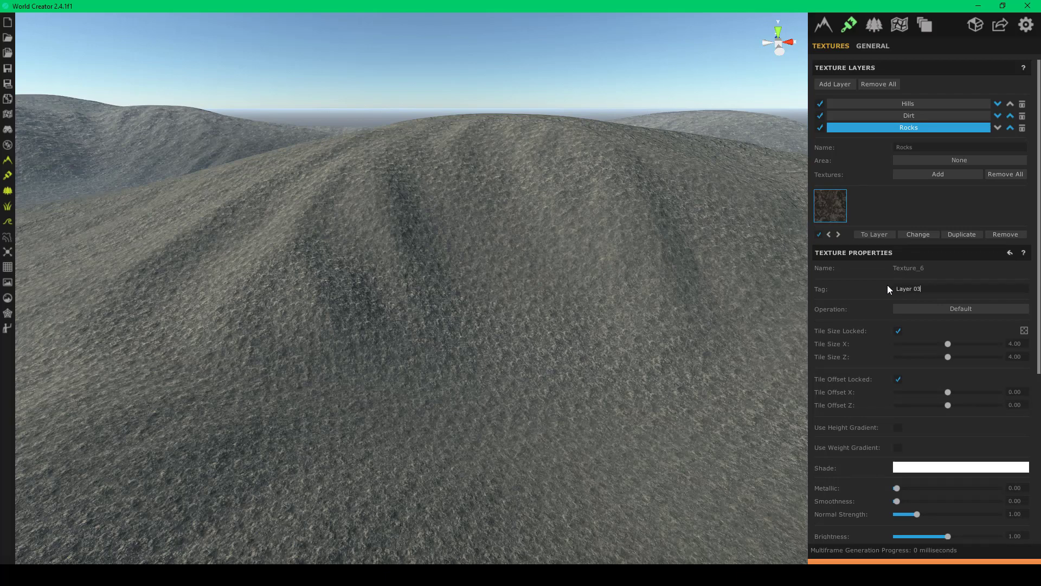
pyautogui.click(944, 115)
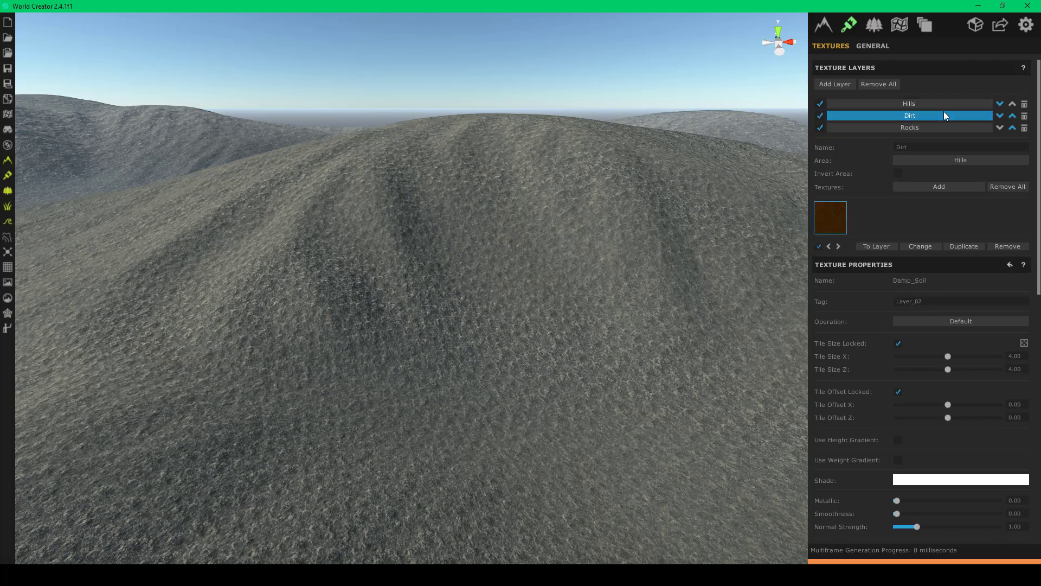
pyautogui.click(908, 128)
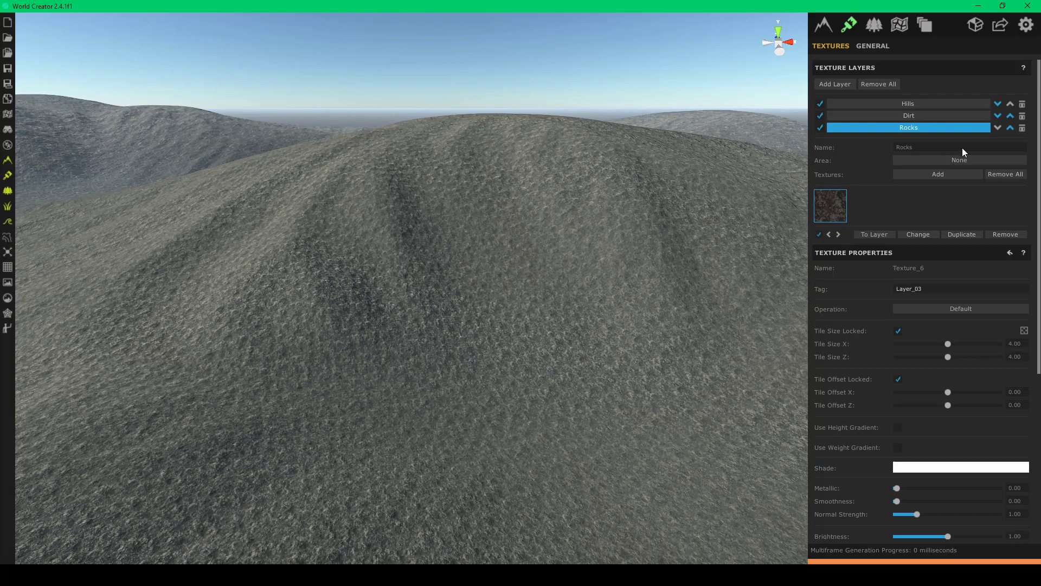
# - Try different stacking orders of the texture layers, ending with Rocks first, Hills second and Dirt last
pyautogui.click(1011, 127)
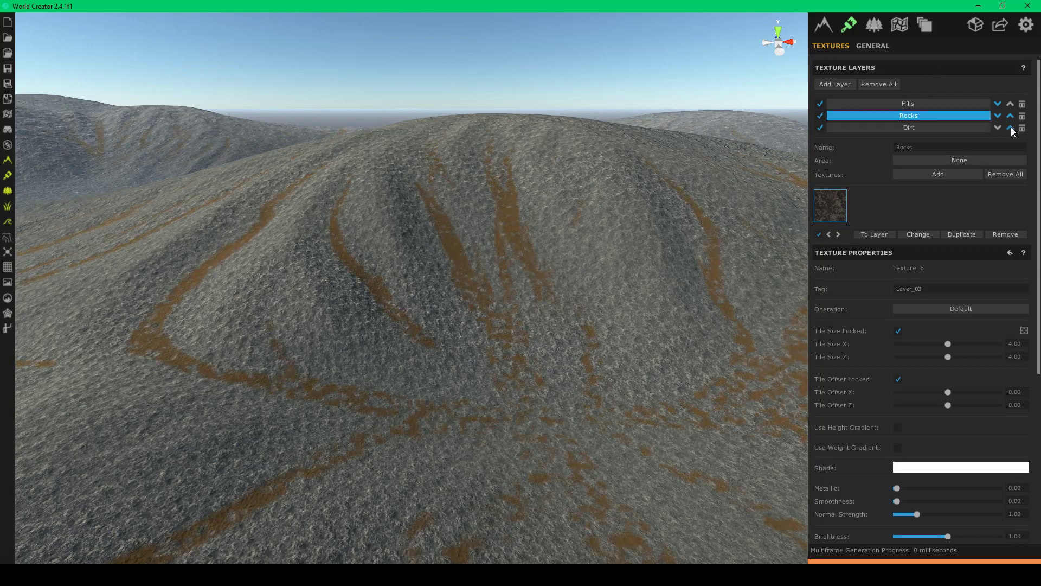
pyautogui.click(1010, 128)
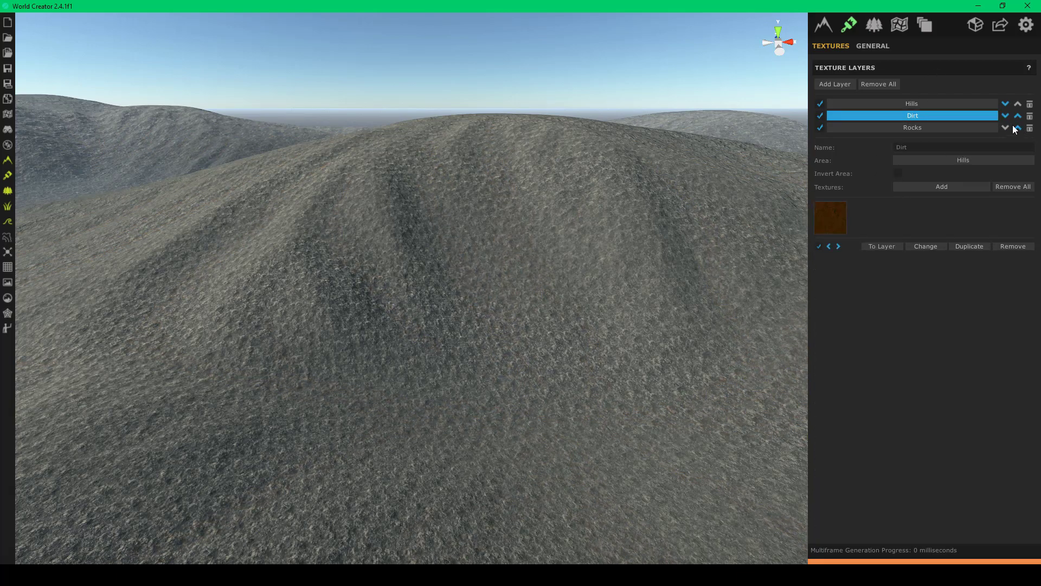
pyautogui.click(1018, 116)
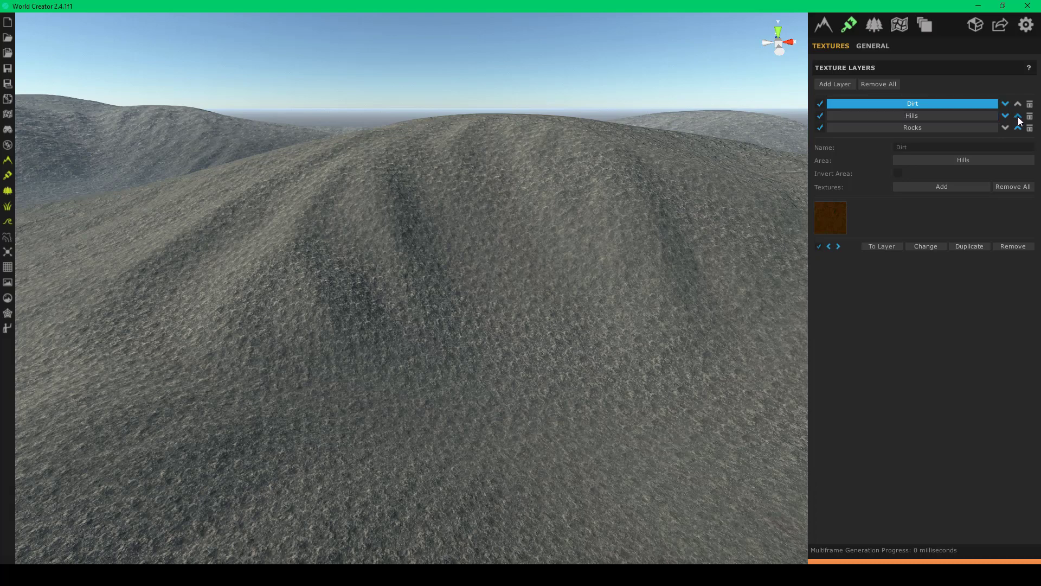
pyautogui.click(1005, 117)
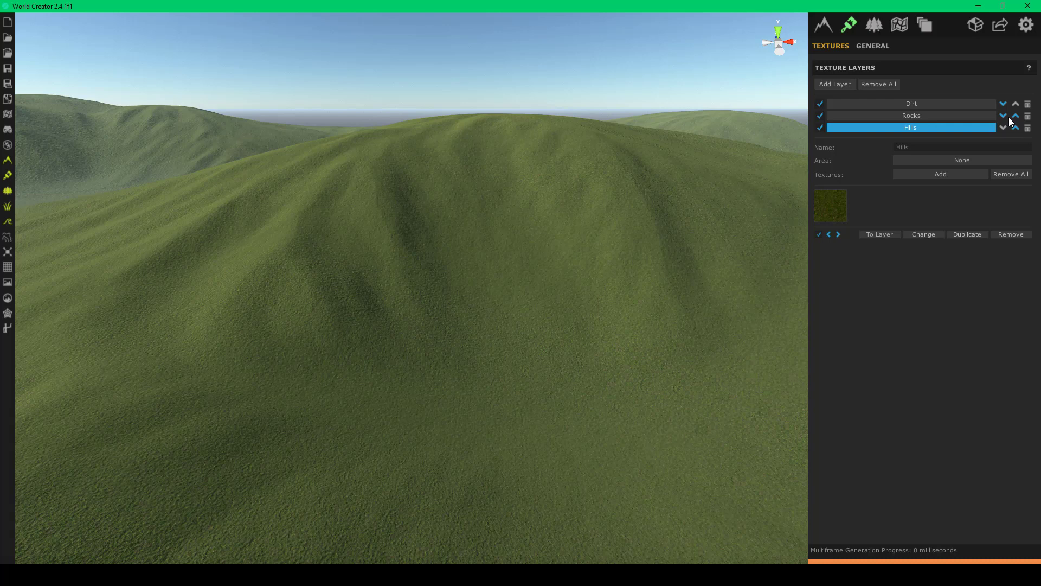
pyautogui.click(1017, 116)
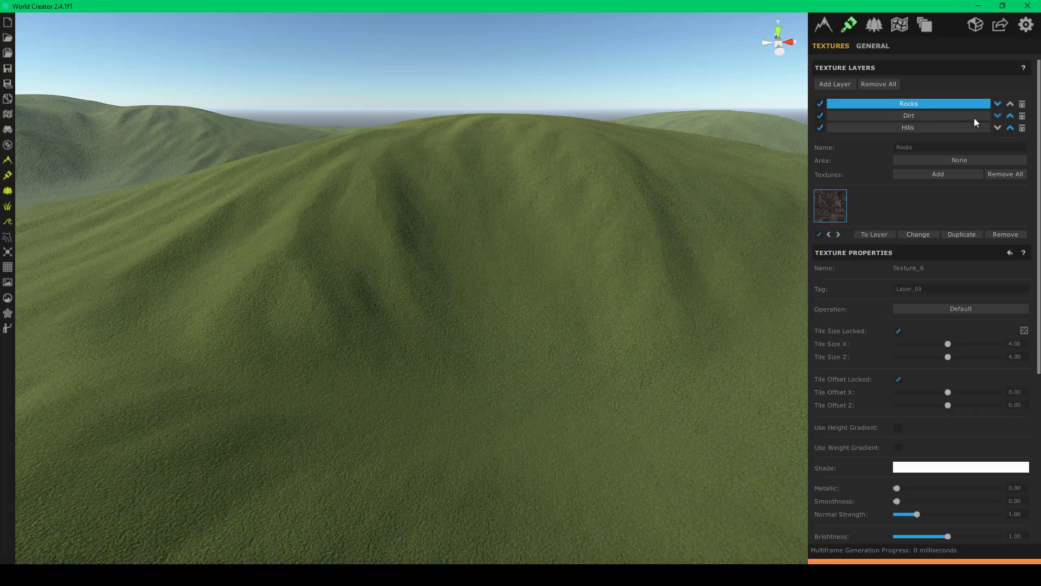
pyautogui.click(1011, 129)
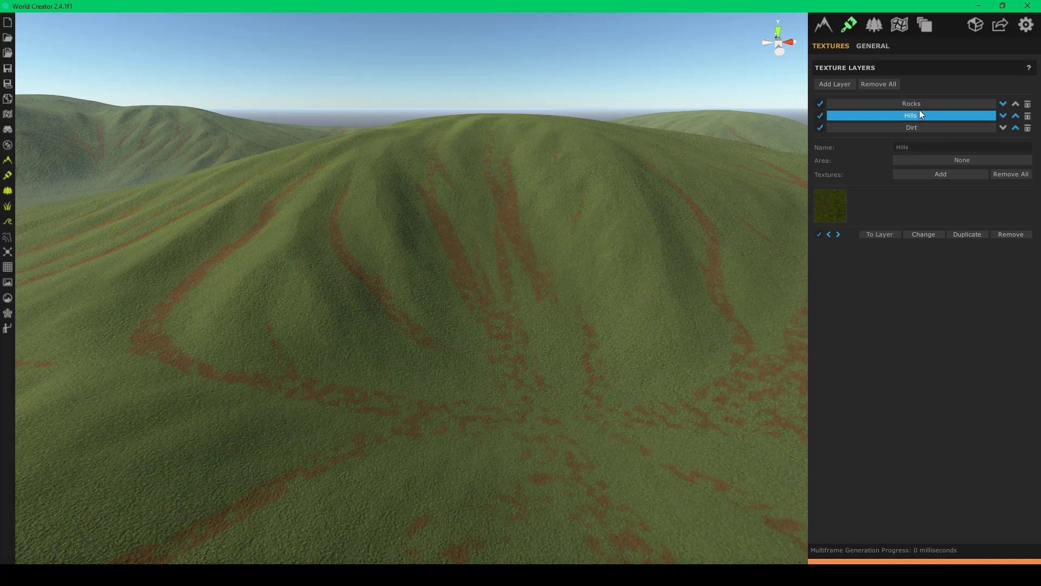
# - Reorder the texture layers so that Dirt comes first, Rocks second and Hills last
pyautogui.scroll(5, 493, 274)
pyautogui.scroll(3, 492, 272)
pyautogui.moveTo(497, 269); pyautogui.dragTo(372, 205, button='right')
pyautogui.press('w')
pyautogui.click(965, 105)
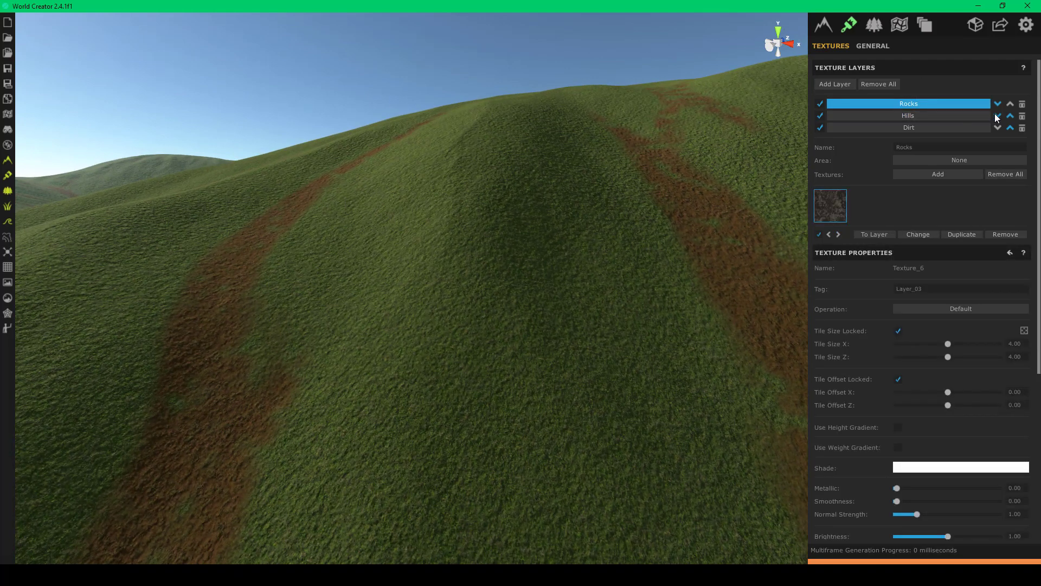
pyautogui.click(998, 116)
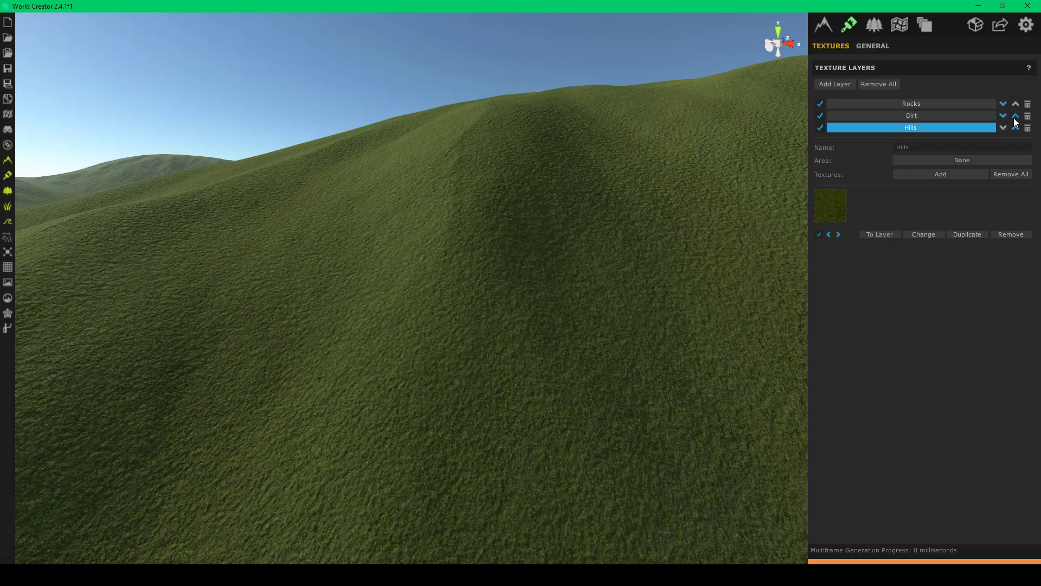
pyautogui.click(1016, 116)
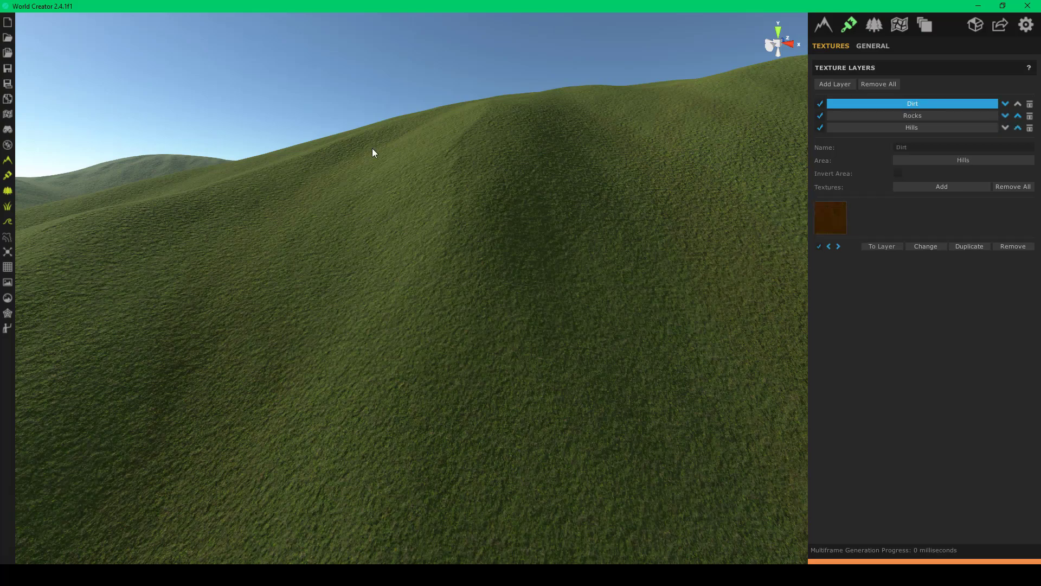
# - Move the Rocks texture layer below Hills and view its coverage over the hillside
pyautogui.moveTo(372, 153); pyautogui.dragTo(423, 209, button='right')
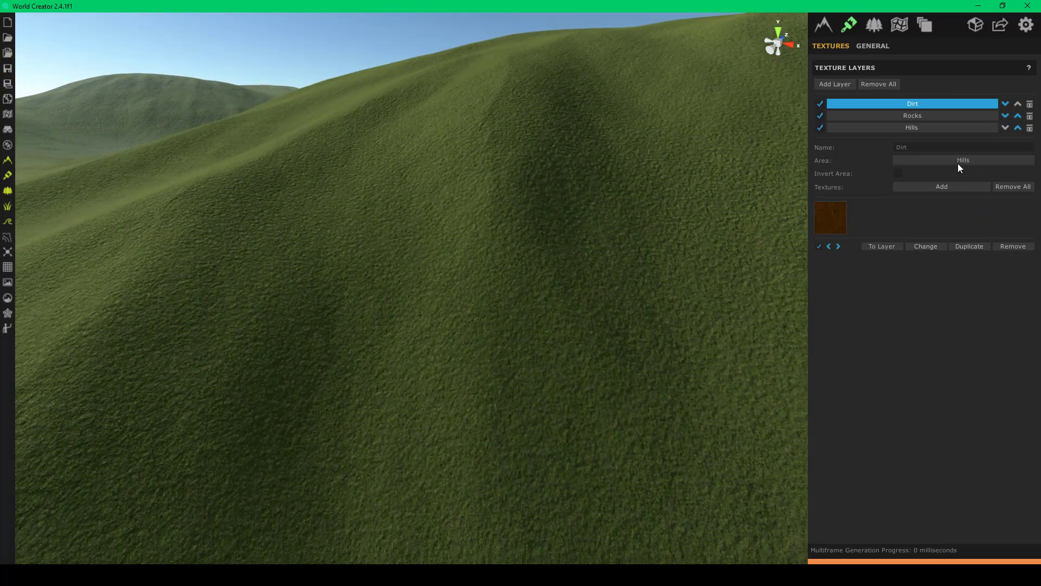
pyautogui.click(1005, 116)
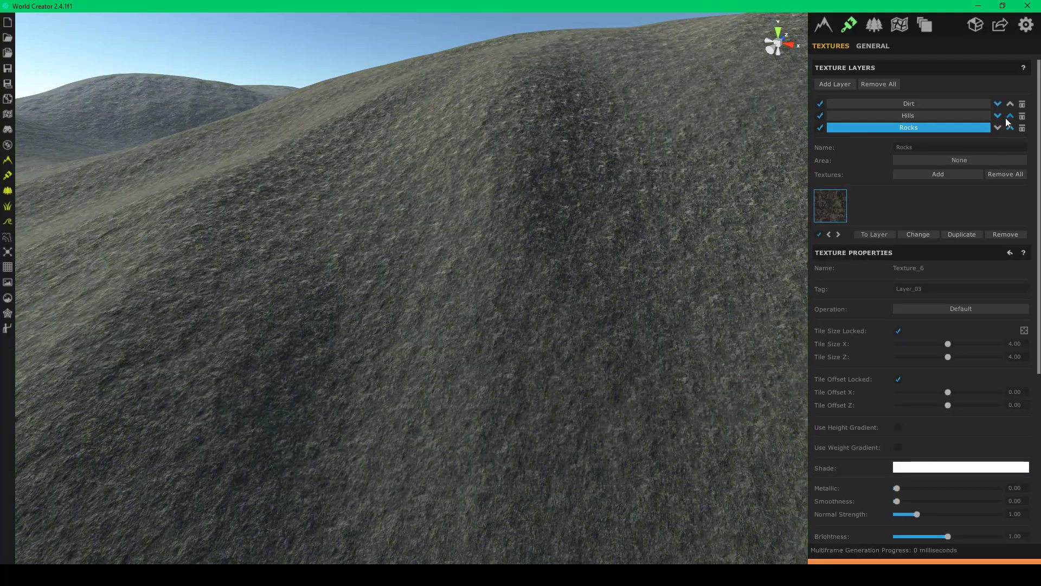
pyautogui.moveTo(754, 124); pyautogui.dragTo(805, 158, button='right')
pyautogui.press('s')
pyautogui.moveTo(815, 156); pyautogui.dragTo(588, 158, button='right')
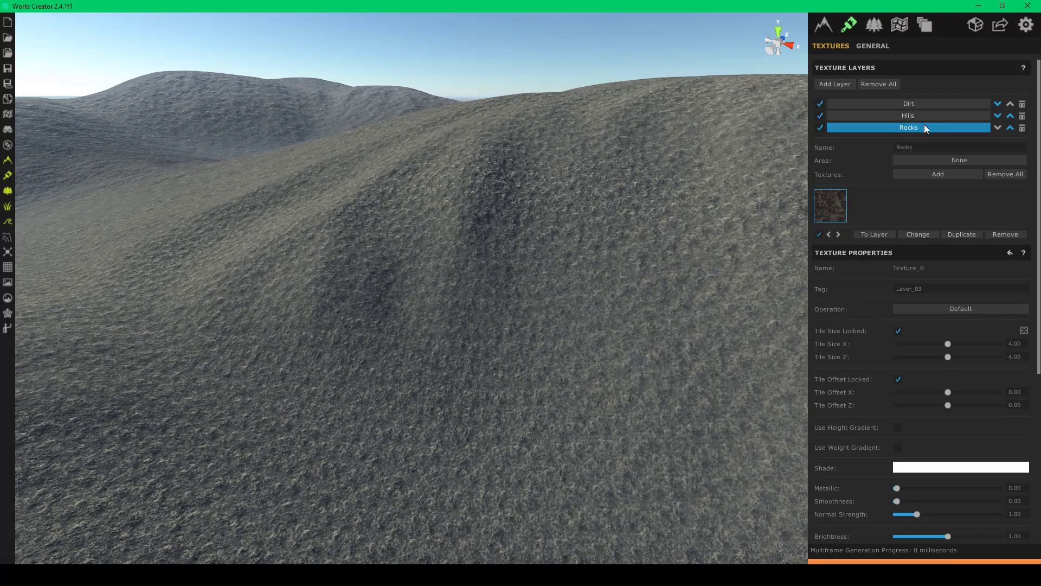
# - Limit the Rocks texture layer to the Hills area
pyautogui.click(939, 160)
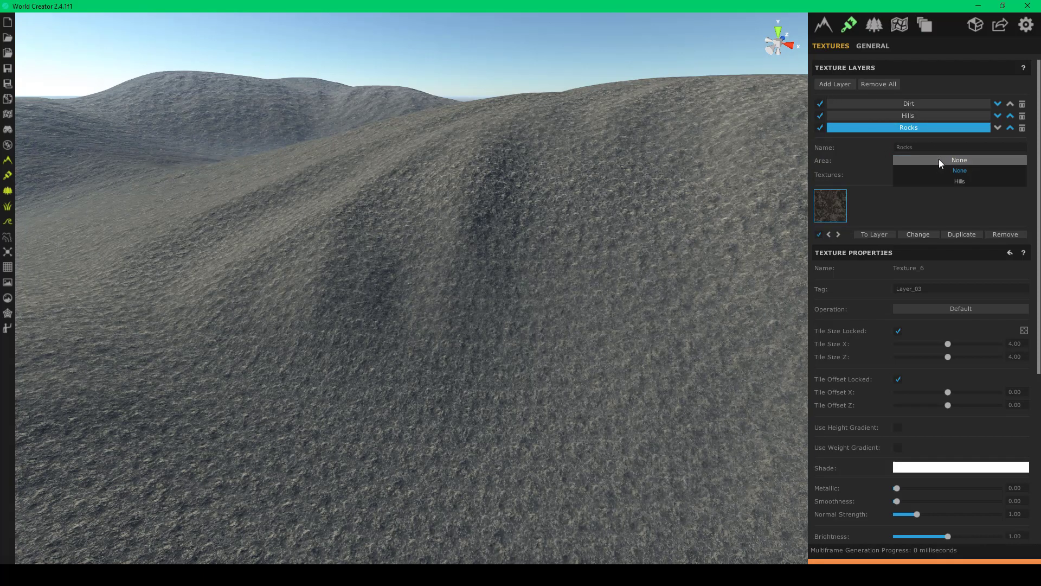
pyautogui.click(958, 182)
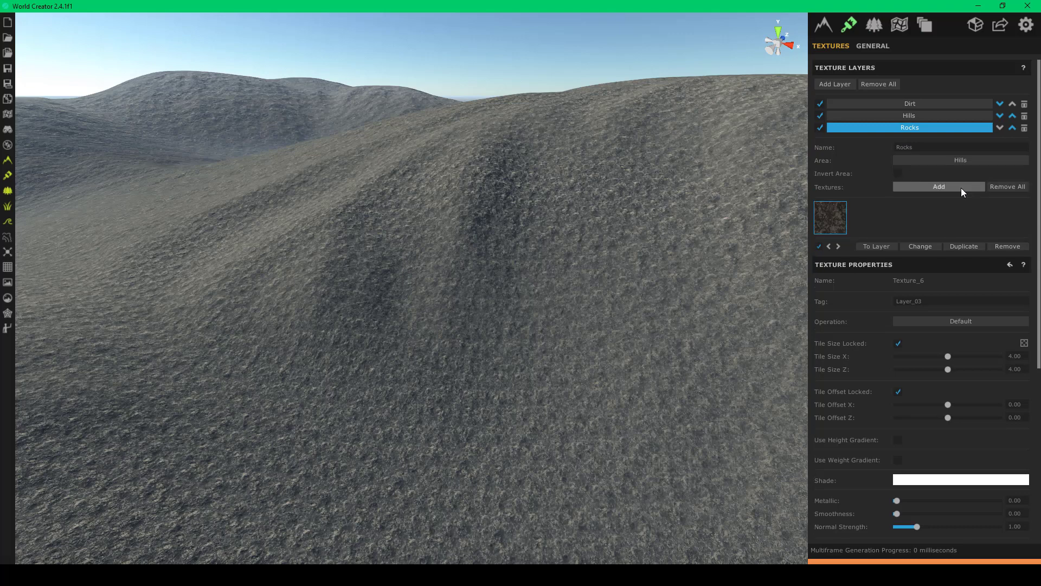
# - Try a lower Normal Strength of about 0.37 on the Rocks texture and restore it to 1
pyautogui.scroll(-3, 933, 328)
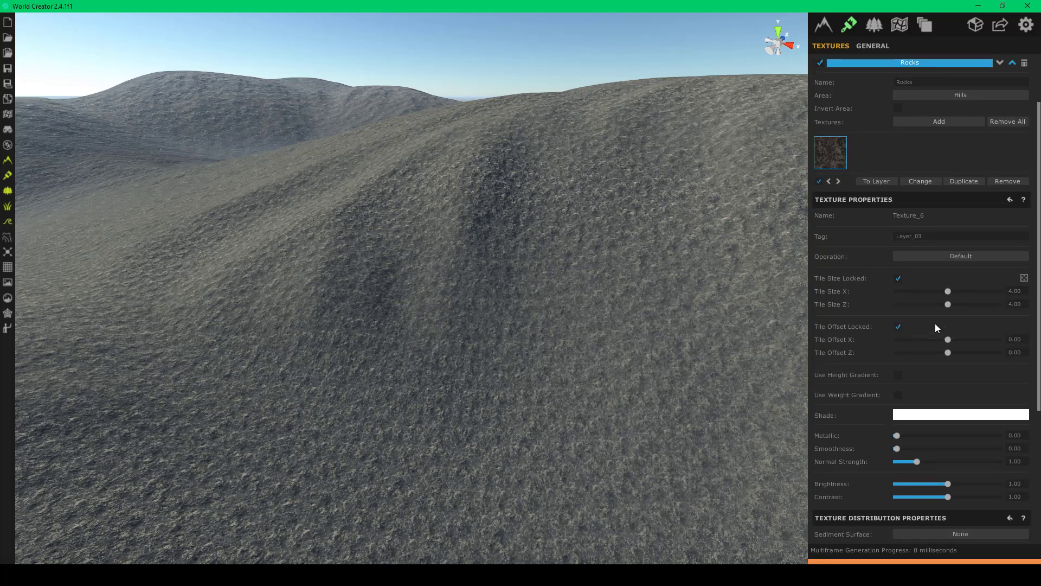
pyautogui.scroll(-1, 956, 382)
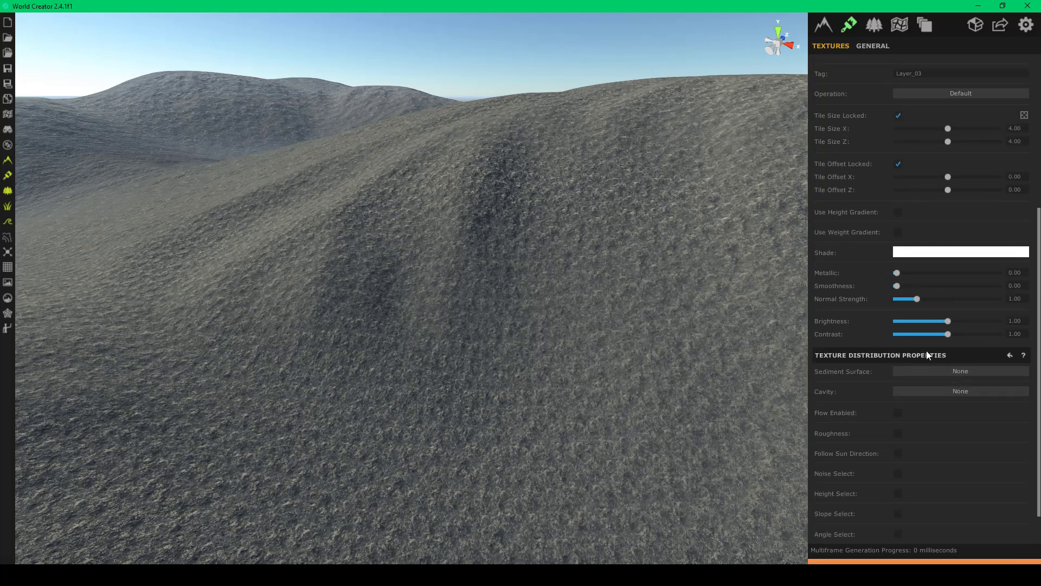
pyautogui.click(904, 298)
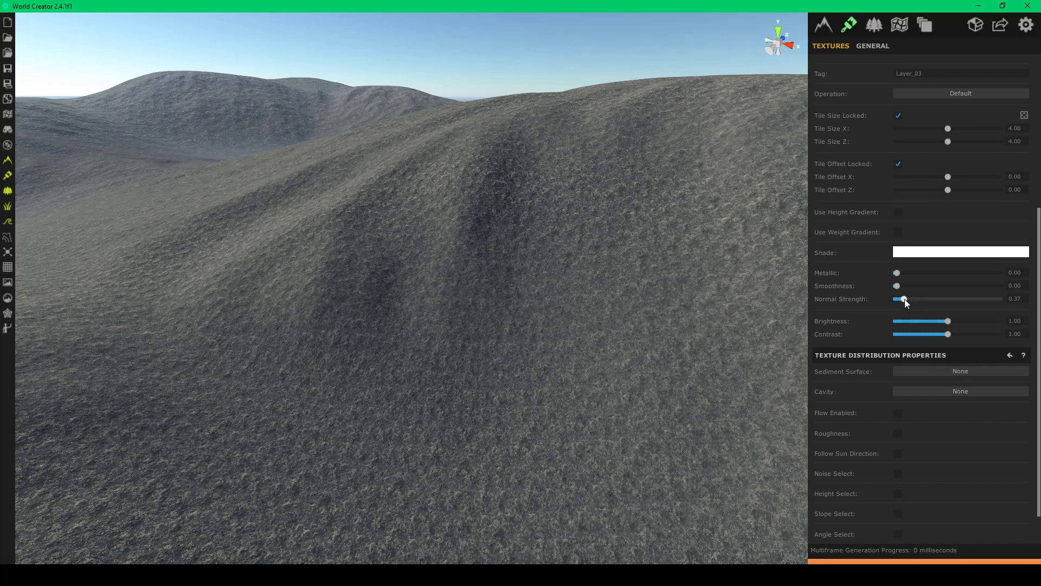
pyautogui.click(910, 300)
pyautogui.click(1022, 299)
pyautogui.write('1')
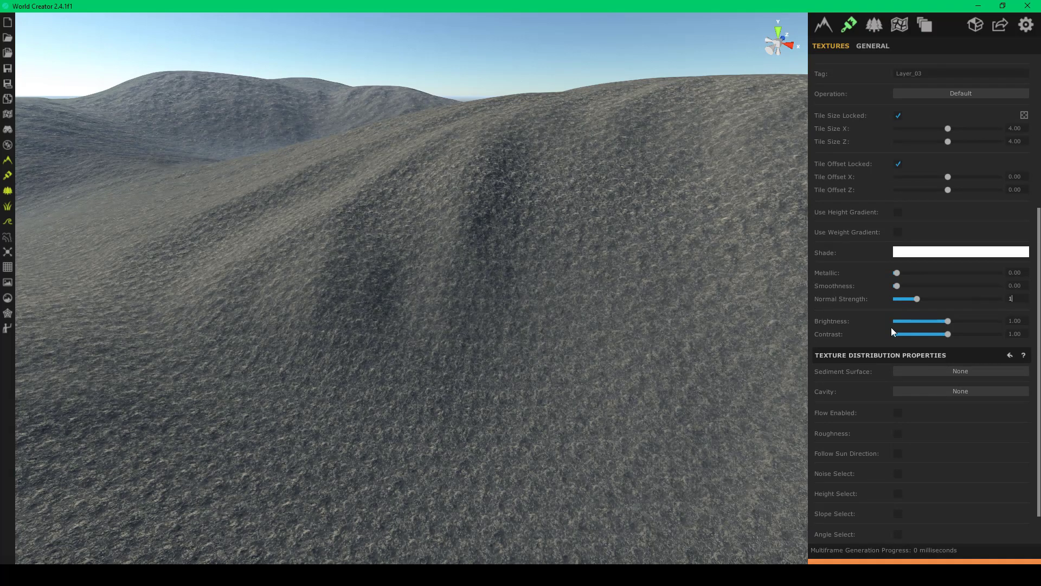
# - Set the Rocks texture's Cavity distribution to Concave and check its coverage on the hillside
pyautogui.scroll(-1, 891, 347)
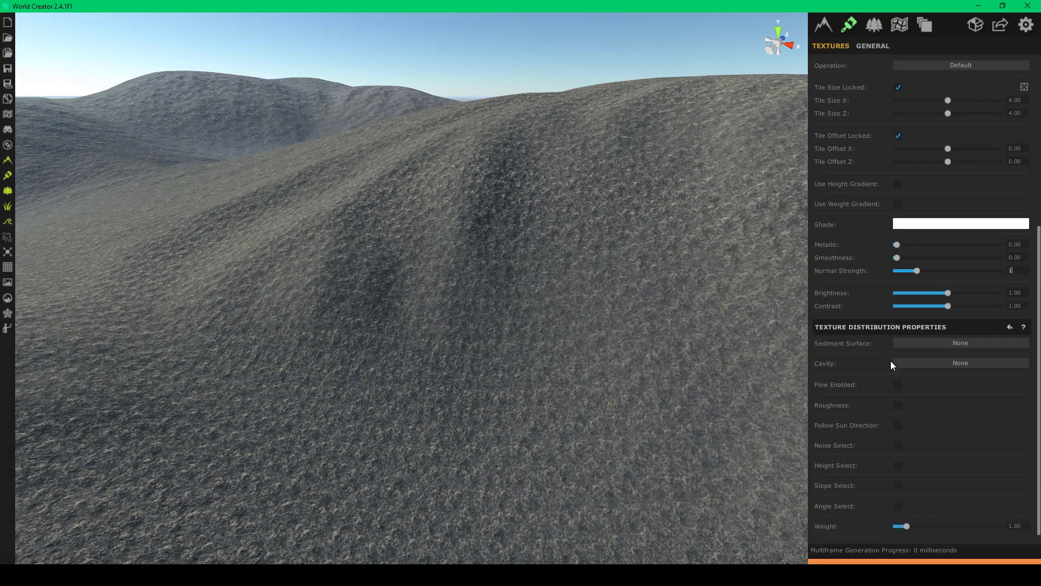
pyautogui.click(933, 365)
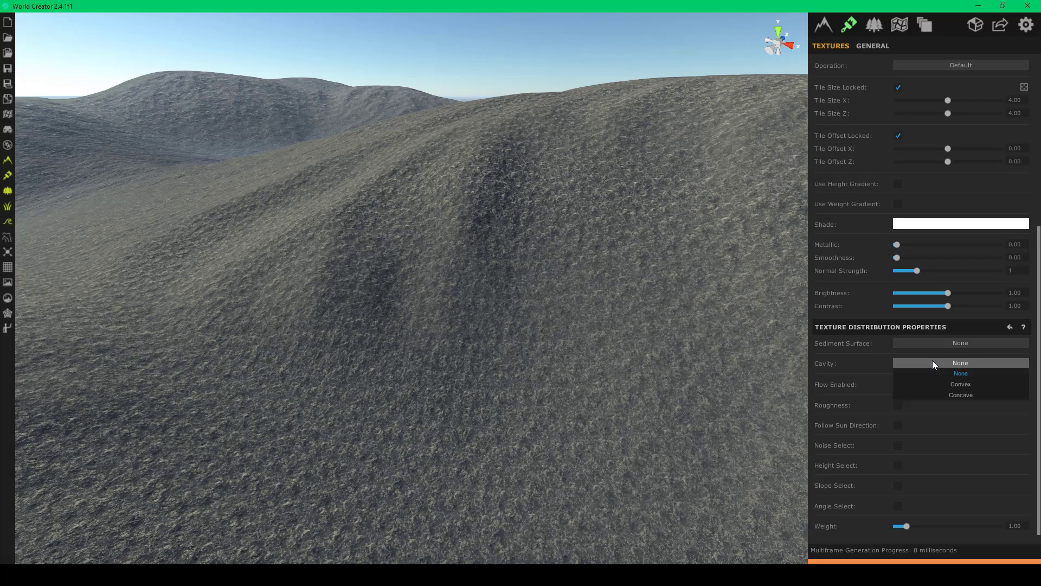
pyautogui.click(958, 396)
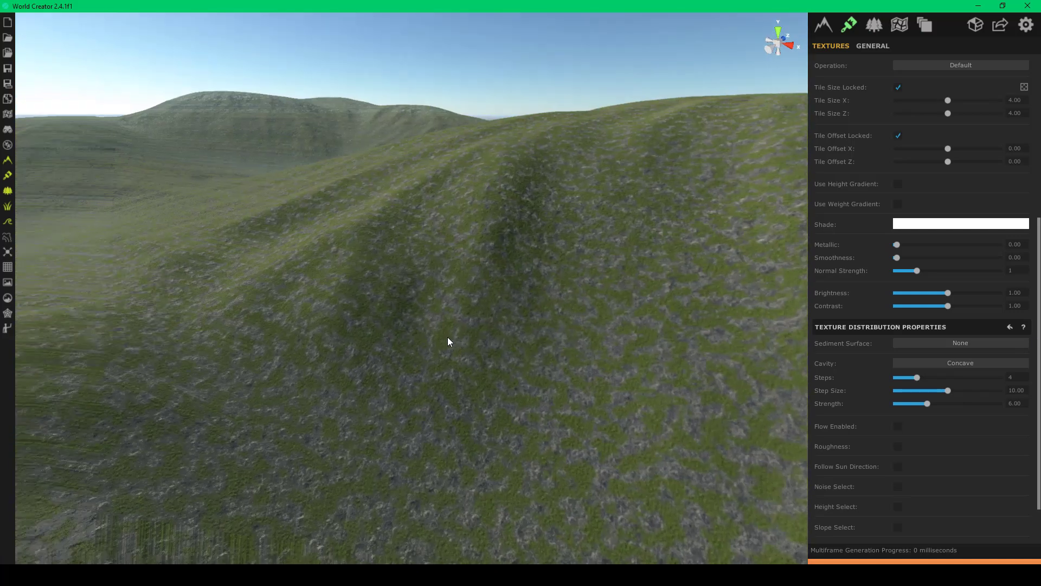
pyautogui.press('w')
pyautogui.moveTo(447, 337); pyautogui.dragTo(749, 331, button='right')
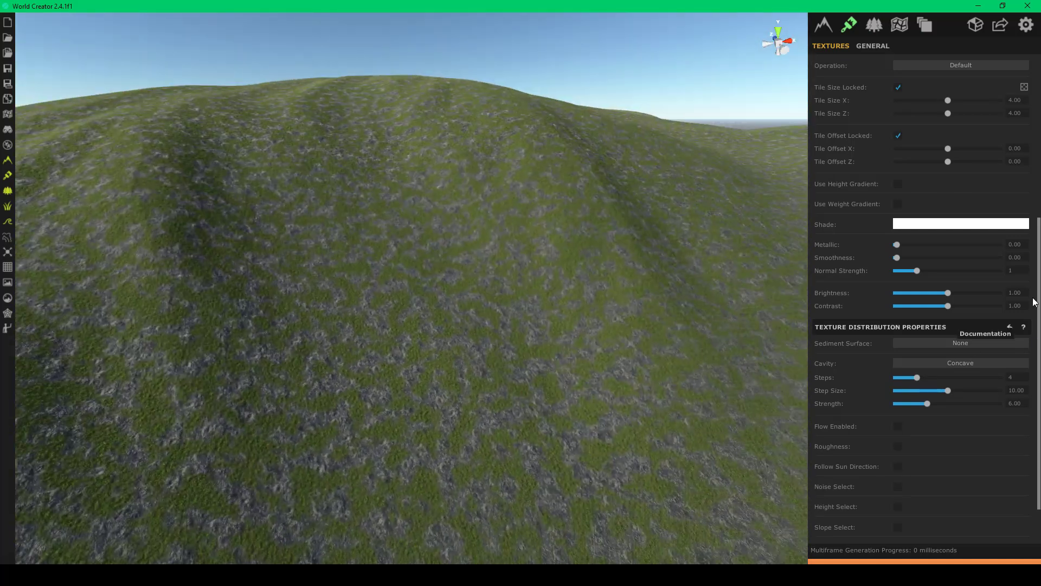
# - Try Surface0 through Surface3 as the Rocks texture's Sediment Surface and return it to None
pyautogui.click(979, 347)
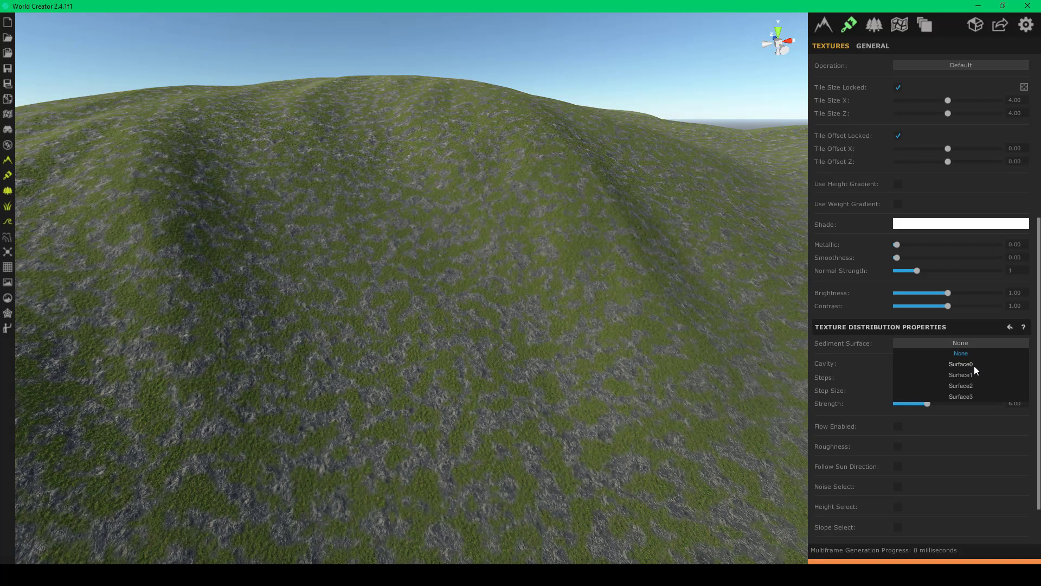
pyautogui.click(975, 365)
pyautogui.moveTo(454, 263); pyautogui.dragTo(755, 269, button='right')
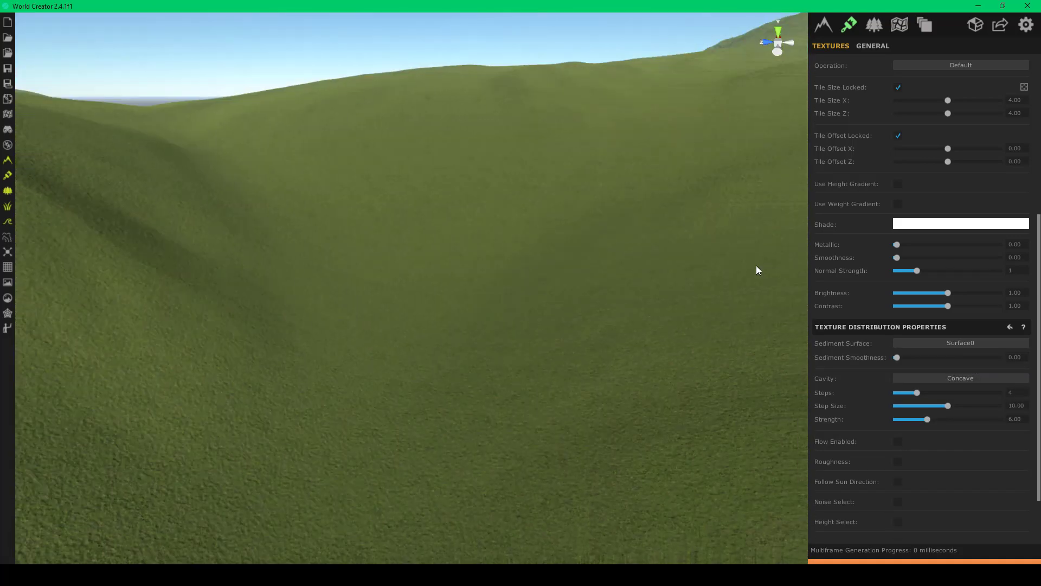
pyautogui.click(956, 339)
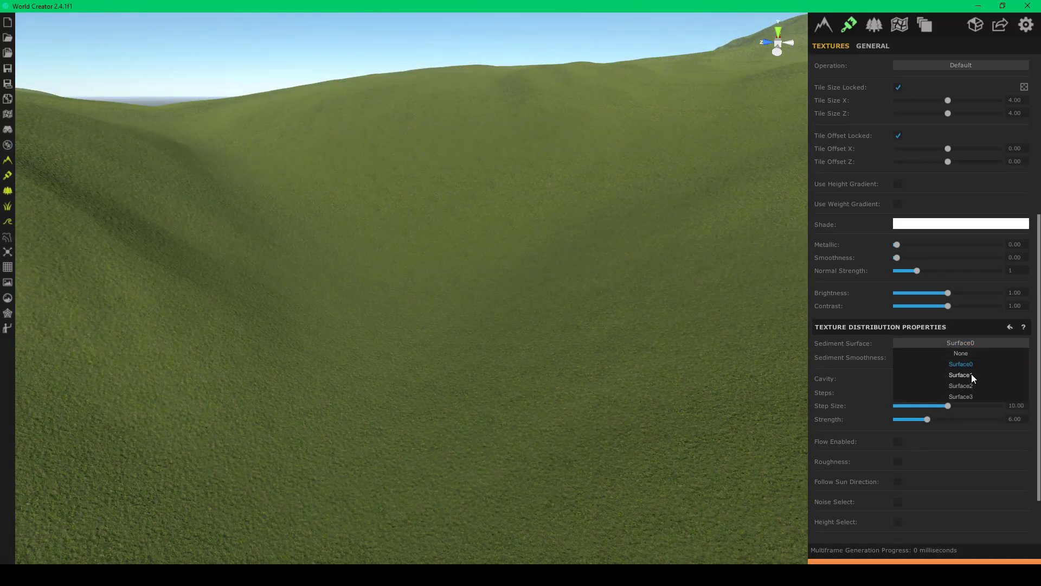
pyautogui.click(972, 374)
pyautogui.click(952, 344)
pyautogui.click(964, 384)
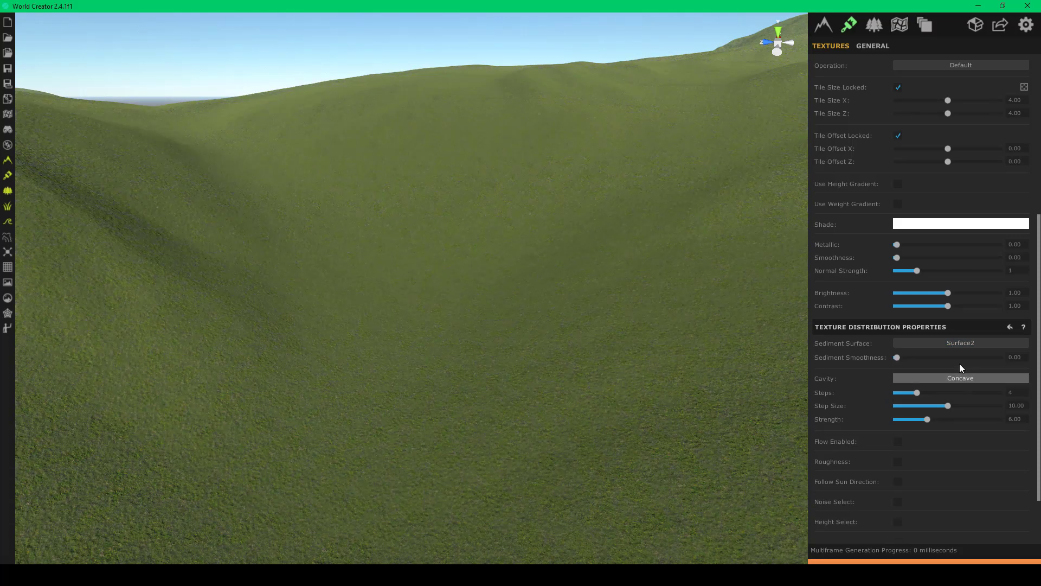
pyautogui.click(951, 346)
pyautogui.click(958, 396)
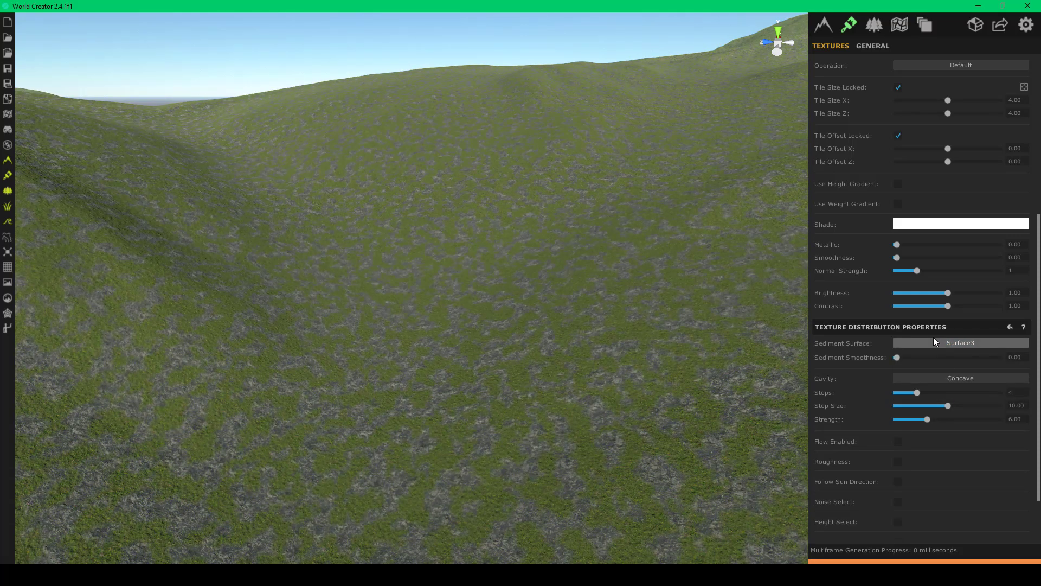
pyautogui.click(940, 345)
pyautogui.click(958, 356)
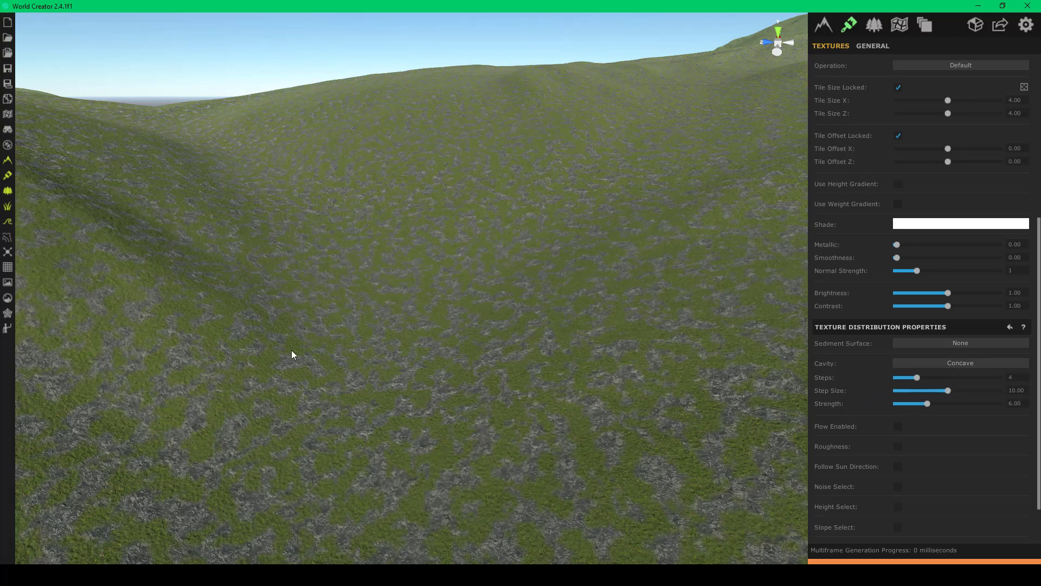
# - Inspect the rock and grass blend up close and enable Flow distribution for the Rocks texture
pyautogui.moveTo(293, 355); pyautogui.dragTo(483, 390, button='right')
pyautogui.press('w')
pyautogui.moveTo(303, 308); pyautogui.dragTo(356, 319, button='right')
pyautogui.press('w')
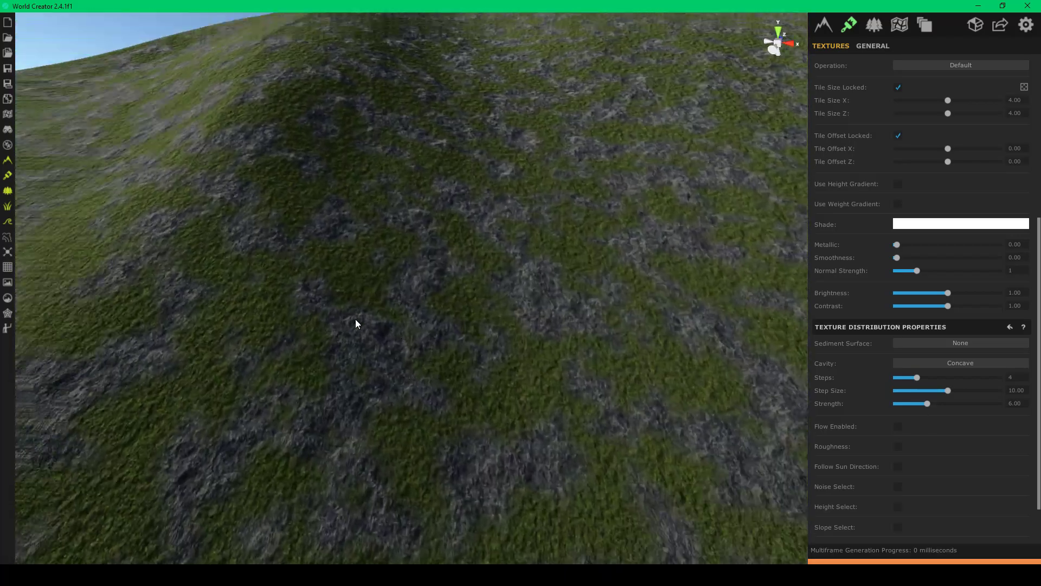
pyautogui.scroll(-5, 356, 319)
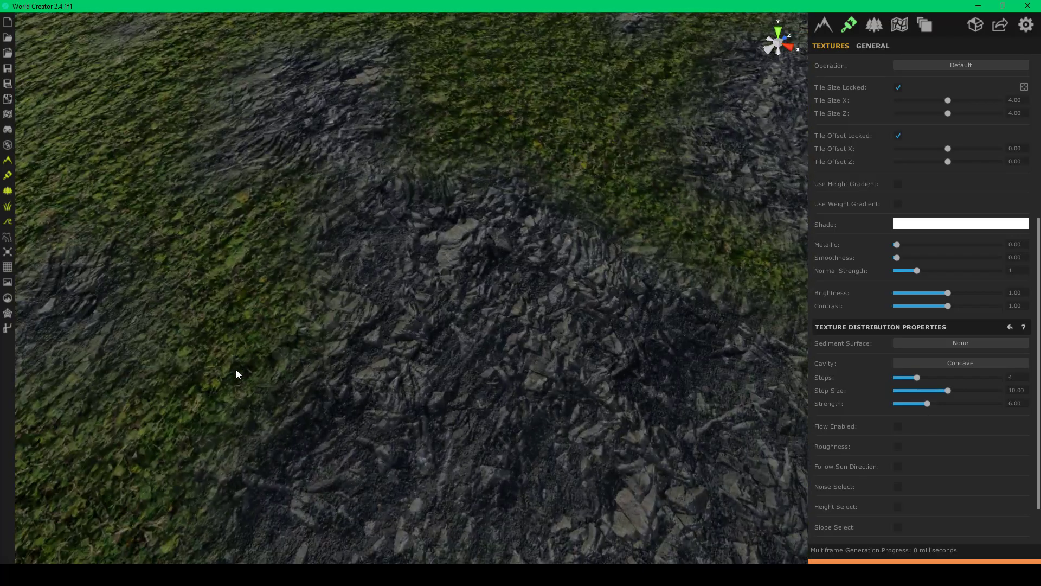
pyautogui.scroll(6, 170, 292)
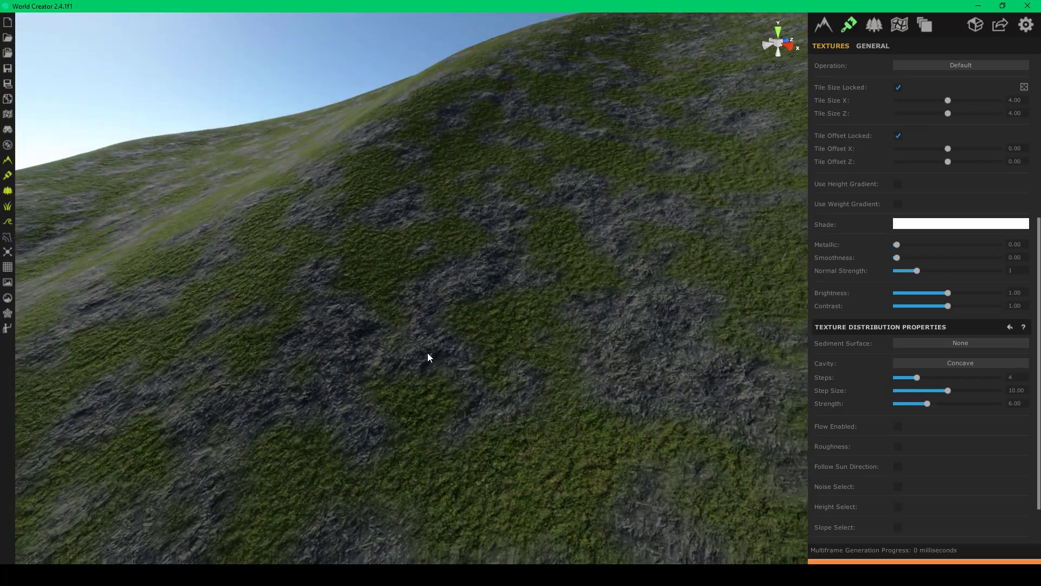
pyautogui.click(898, 426)
pyautogui.scroll(5, 638, 330)
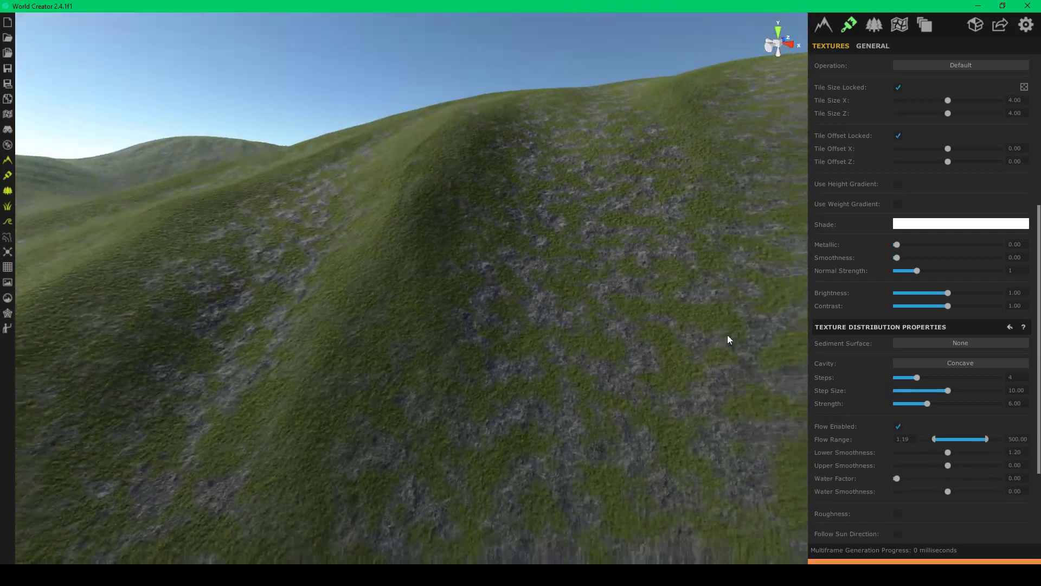
pyautogui.moveTo(727, 334); pyautogui.dragTo(744, 340, button='right')
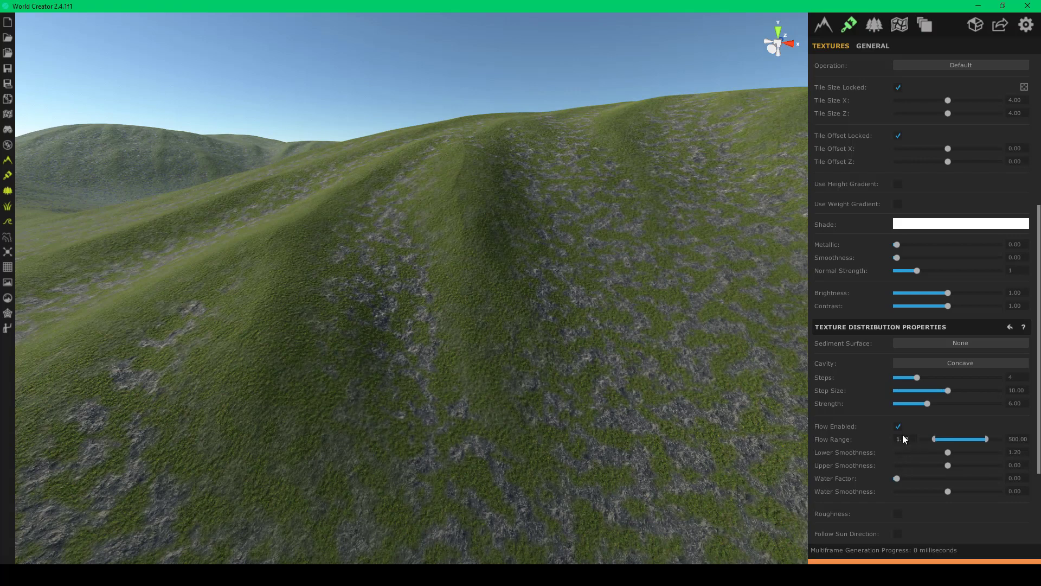
# - Switch the Rocks texture's Flow distribution off and on again to compare its effect on the hillside
pyautogui.click(896, 426)
pyautogui.click(896, 426)
pyautogui.moveTo(486, 305); pyautogui.dragTo(630, 303, button='right')
pyautogui.moveTo(496, 297); pyautogui.dragTo(407, 288, button='right')
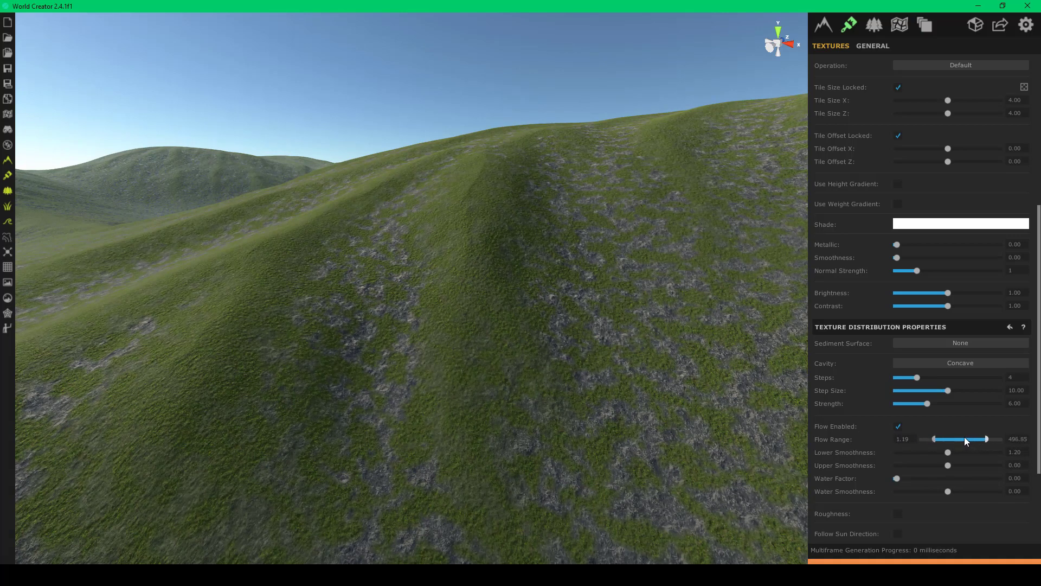
# - Raise the lower limit of the Rocks texture's Flow Range to about 4.45 and set its upper limit to 20
pyautogui.moveTo(955, 440); pyautogui.dragTo(984, 436)
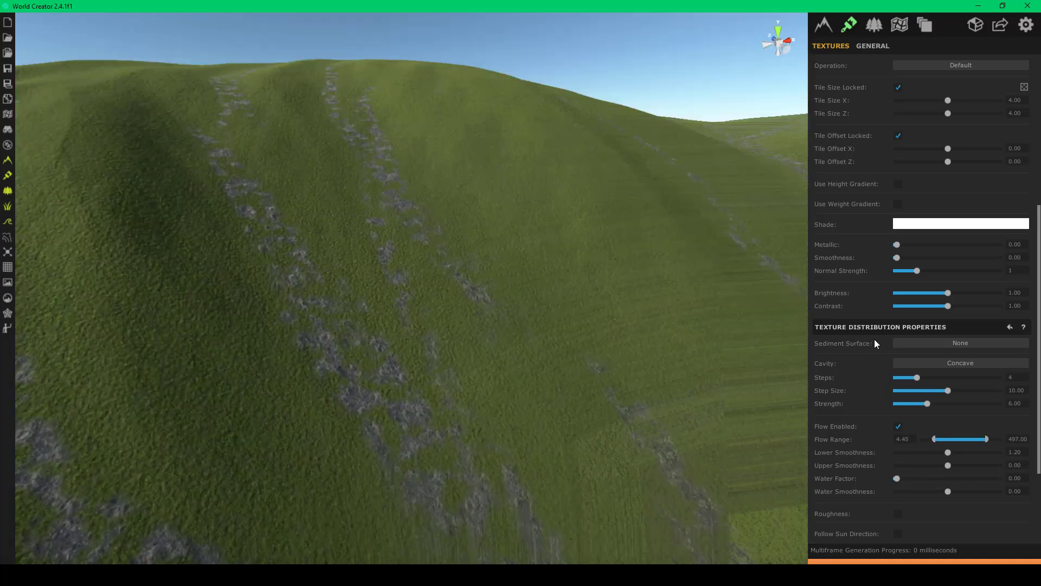
pyautogui.scroll(-1, 876, 340)
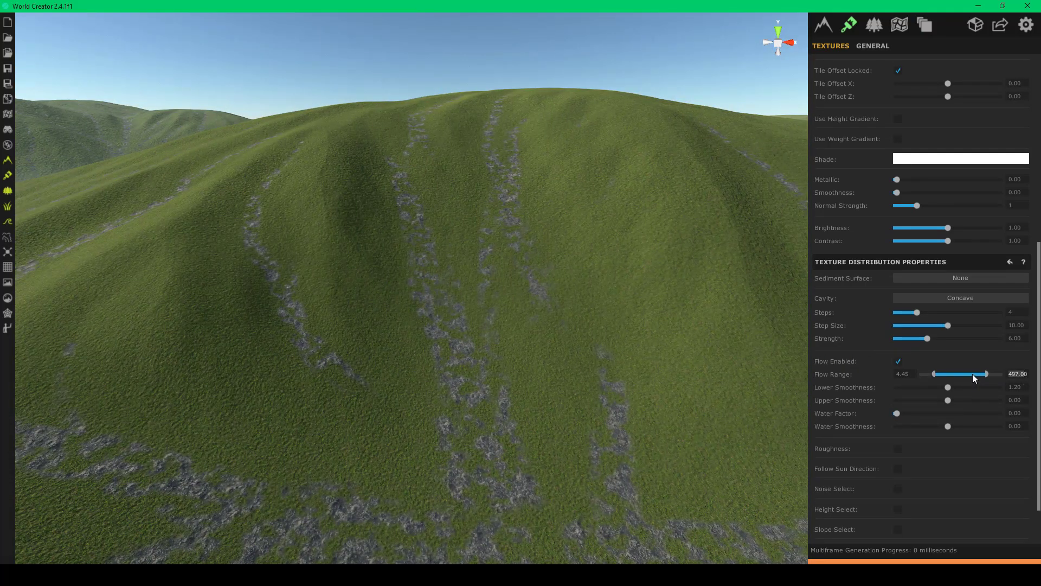
pyautogui.write('200')
pyautogui.press('BackSpace')
# - Try lower Flow Range limits of 2 and 1 for the Rocks texture, ending with 5, and check the valley
pyautogui.click(940, 375)
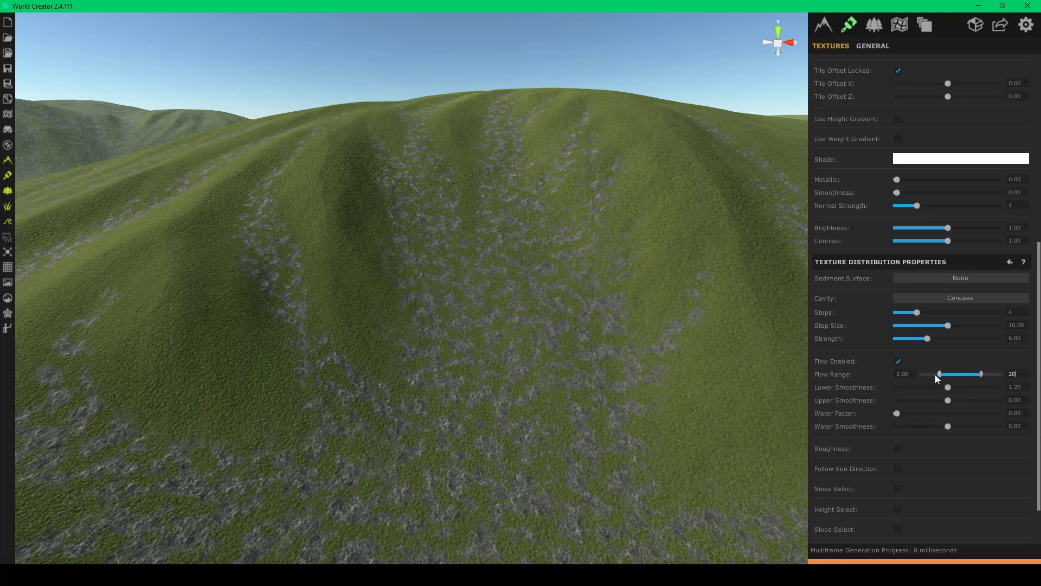
pyautogui.click(909, 377)
pyautogui.moveTo(910, 371); pyautogui.dragTo(843, 369)
pyautogui.write('1')
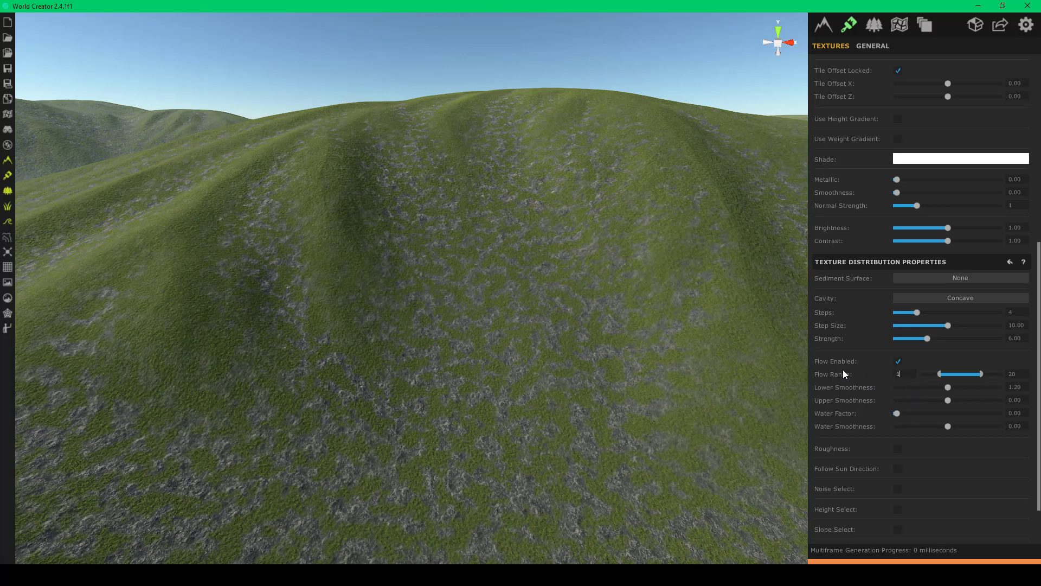
pyautogui.moveTo(907, 373); pyautogui.dragTo(882, 371)
pyautogui.write('5')
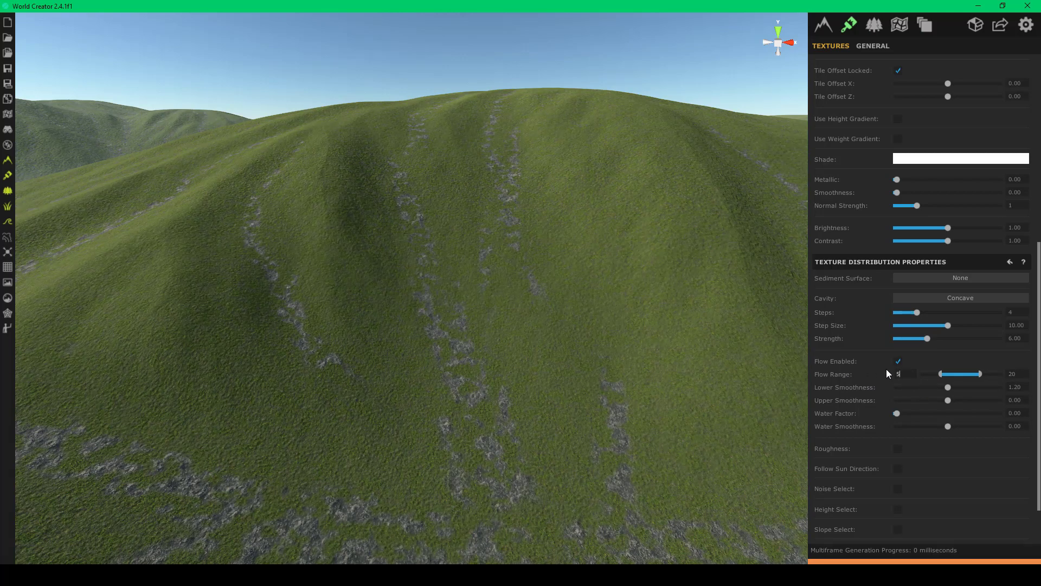
pyautogui.moveTo(551, 299); pyautogui.dragTo(969, 299, button='right')
pyautogui.scroll(-3, 537, 303)
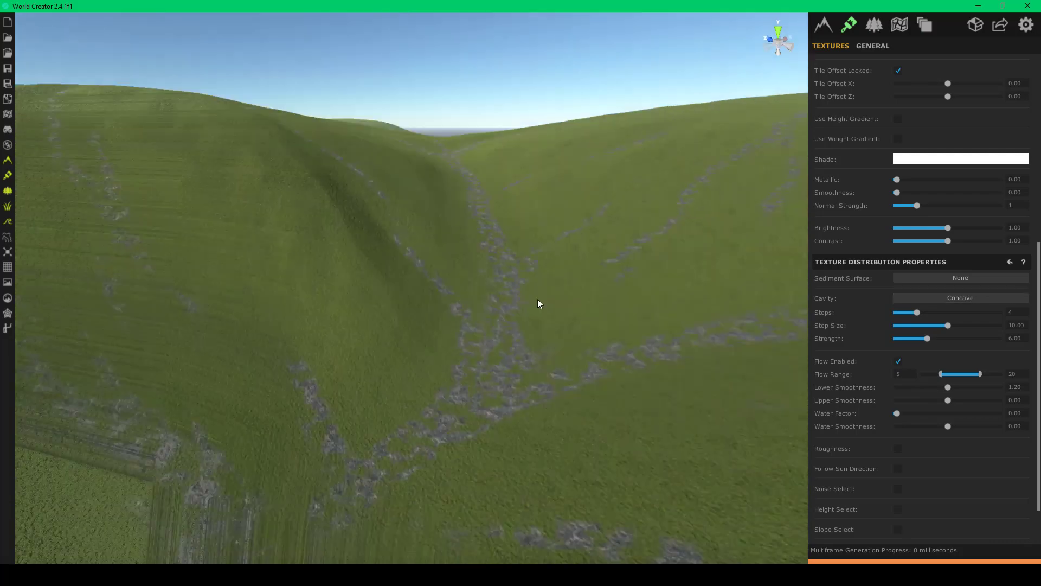
pyautogui.moveTo(537, 303); pyautogui.dragTo(455, 302, button='right')
# - Reorder the texture layers to Hills first, Dirt second and Rocks last, and check the slope's flow channels
pyautogui.scroll(3, 946, 124)
pyautogui.scroll(3, 938, 133)
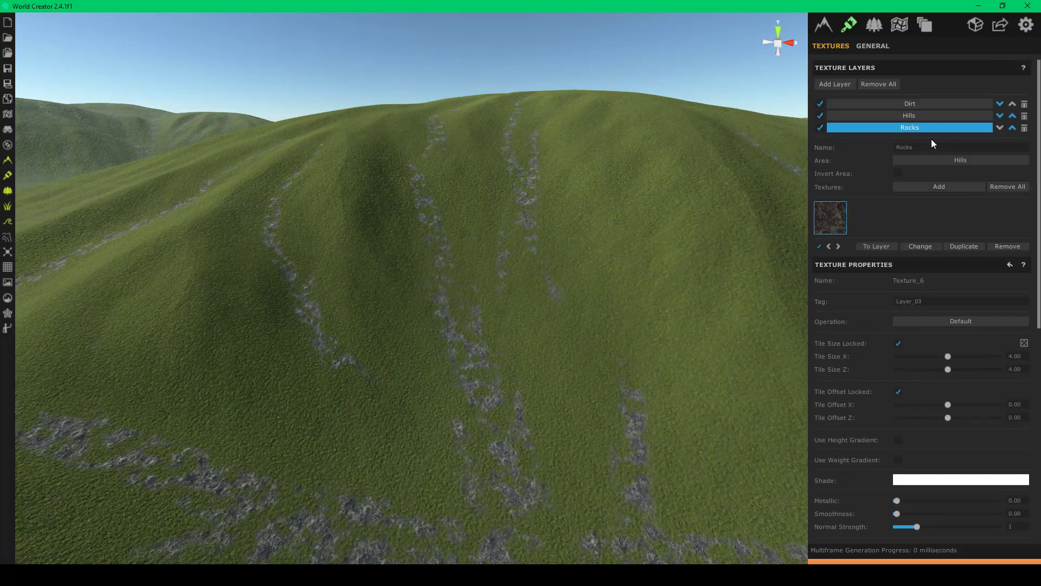
pyautogui.click(1012, 128)
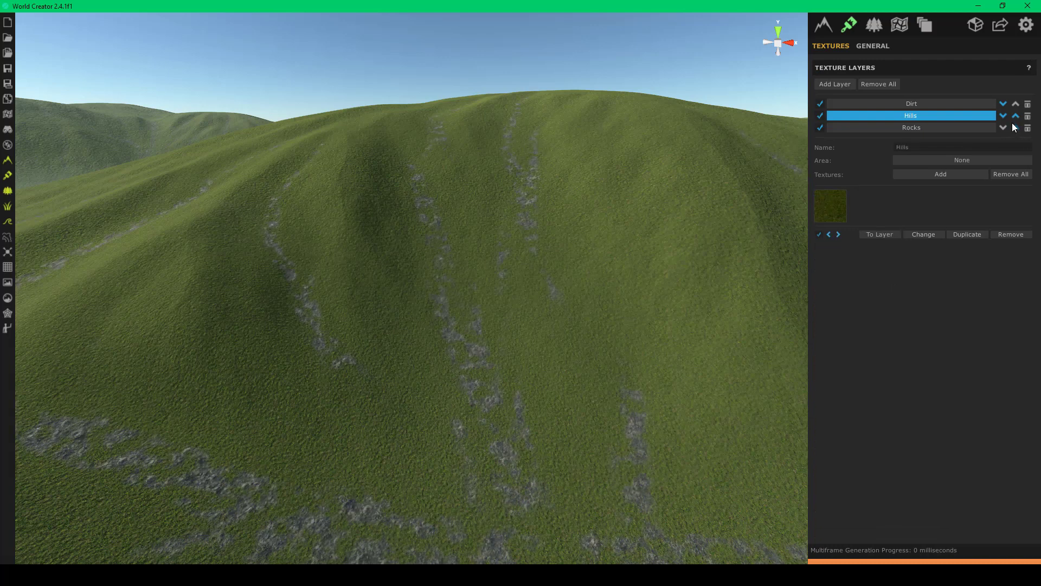
pyautogui.click(1004, 103)
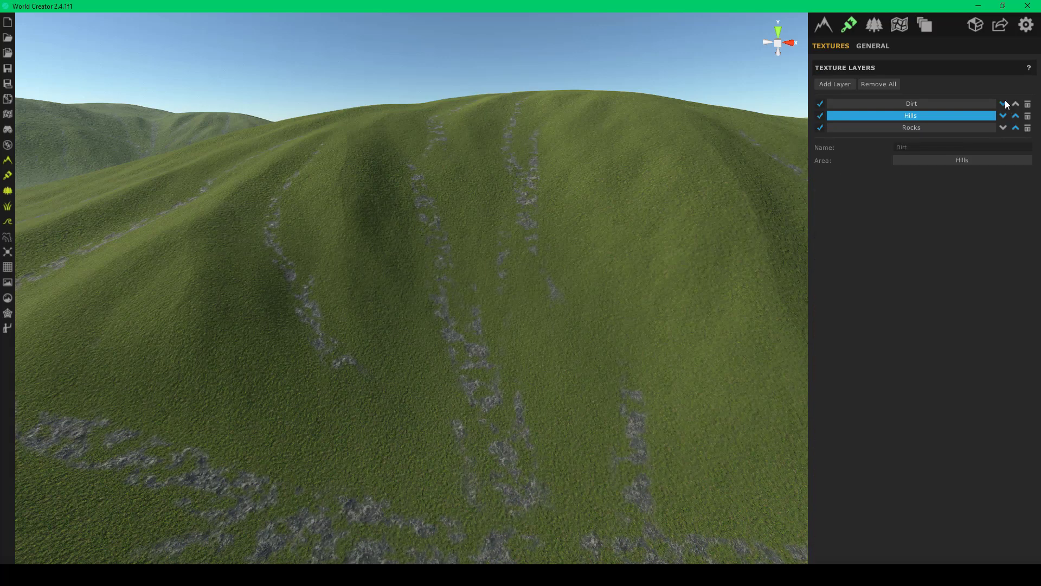
pyautogui.moveTo(614, 265); pyautogui.dragTo(525, 277, button='right')
pyautogui.press('d')
pyautogui.press('w')
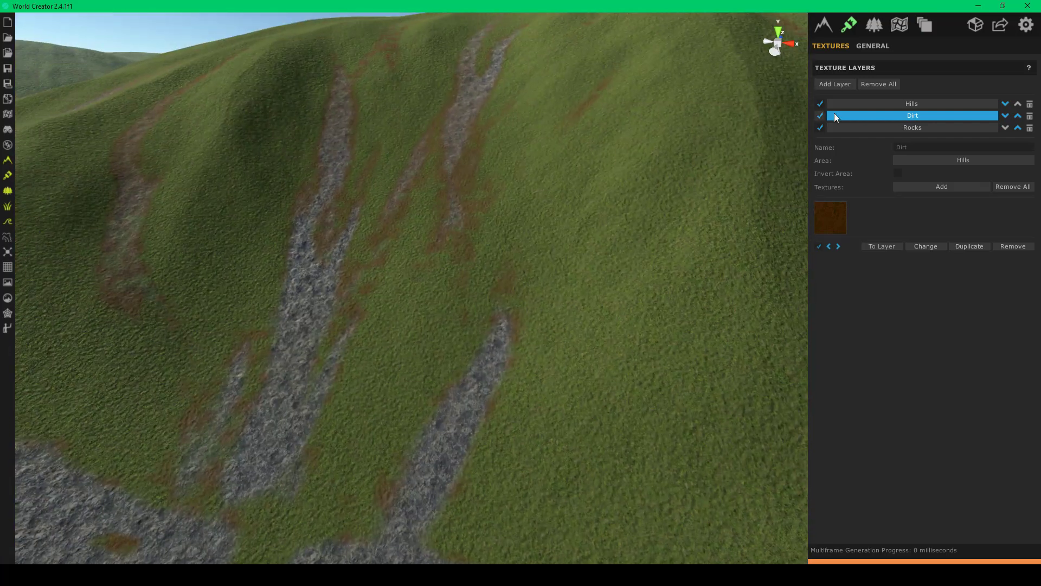
# - Set the Rocks texture's concave cavity Steps to 9 and Step Size to 0
pyautogui.click(917, 128)
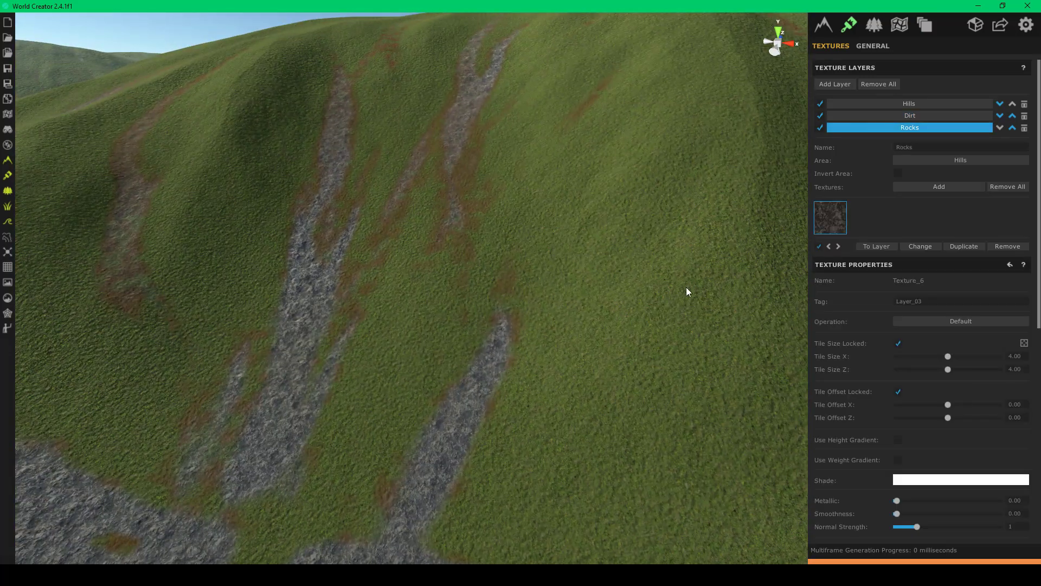
pyautogui.scroll(-5, 587, 303)
pyautogui.moveTo(587, 302); pyautogui.dragTo(516, 284, button='right')
pyautogui.press('w')
pyautogui.scroll(-8, 924, 456)
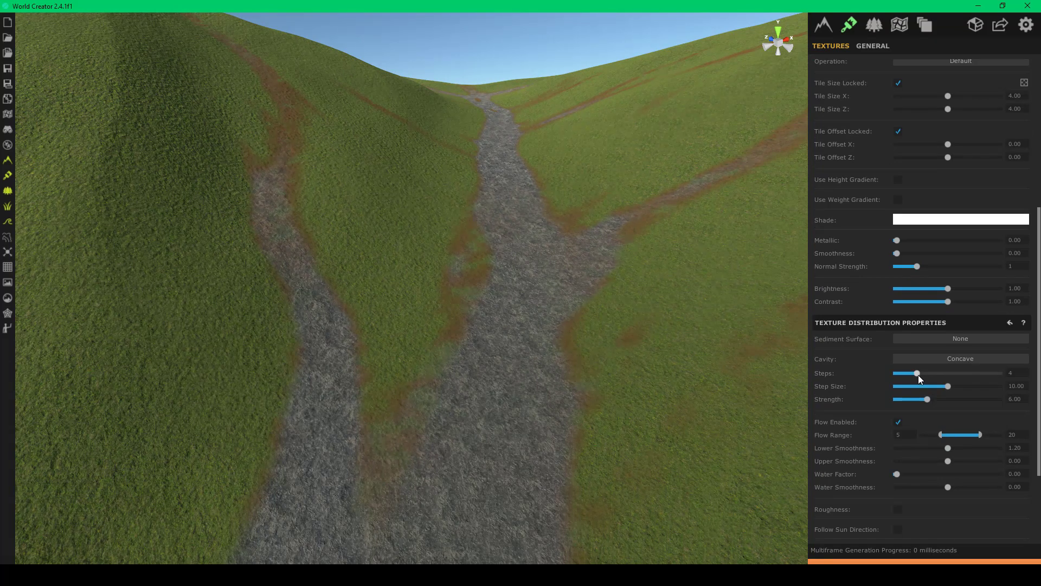
pyautogui.moveTo(924, 372); pyautogui.dragTo(897, 394)
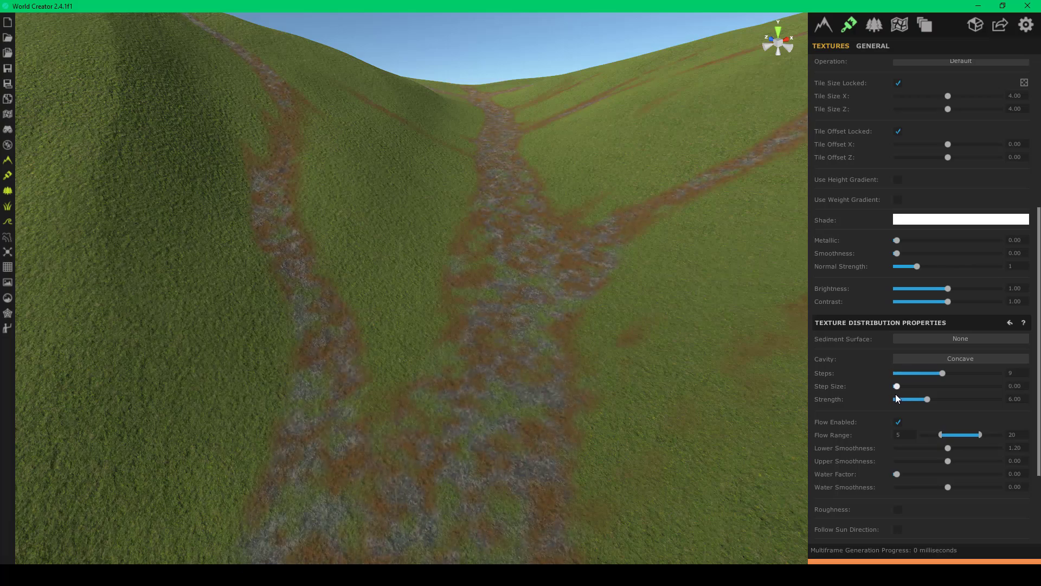
# - Examine how the rocks, dirt and grass blend in the flow channels, both close up and from across the valley
pyautogui.moveTo(574, 301); pyautogui.dragTo(122, 395, button='right')
pyautogui.scroll(3, 433, 347)
pyautogui.scroll(4, 433, 347)
pyautogui.scroll(2, 337, 373)
pyautogui.scroll(5, 374, 369)
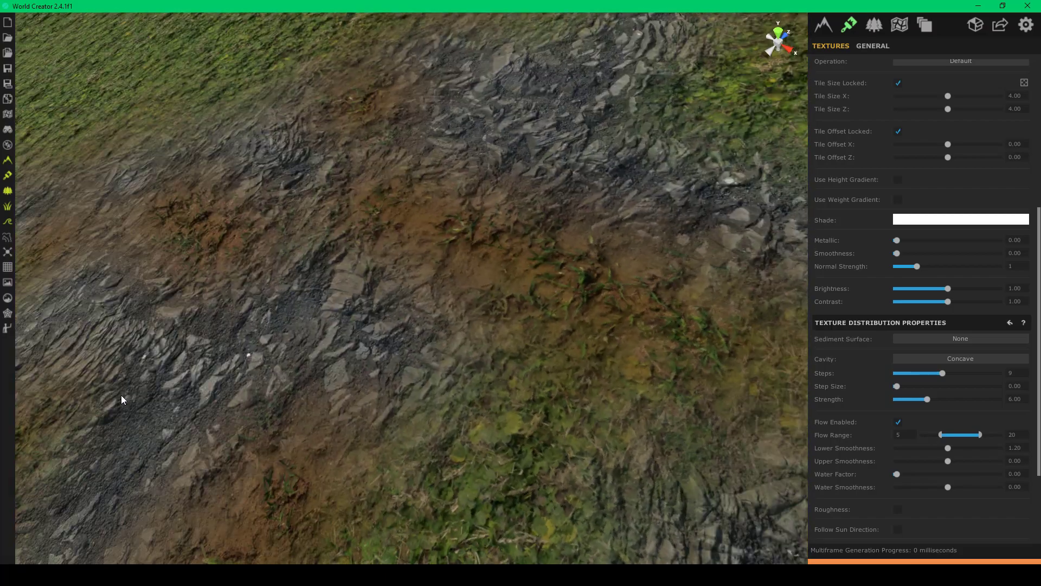
pyautogui.scroll(-5, 408, 341)
pyautogui.moveTo(469, 313); pyautogui.dragTo(217, 234, button='right')
pyautogui.scroll(-5, 565, 276)
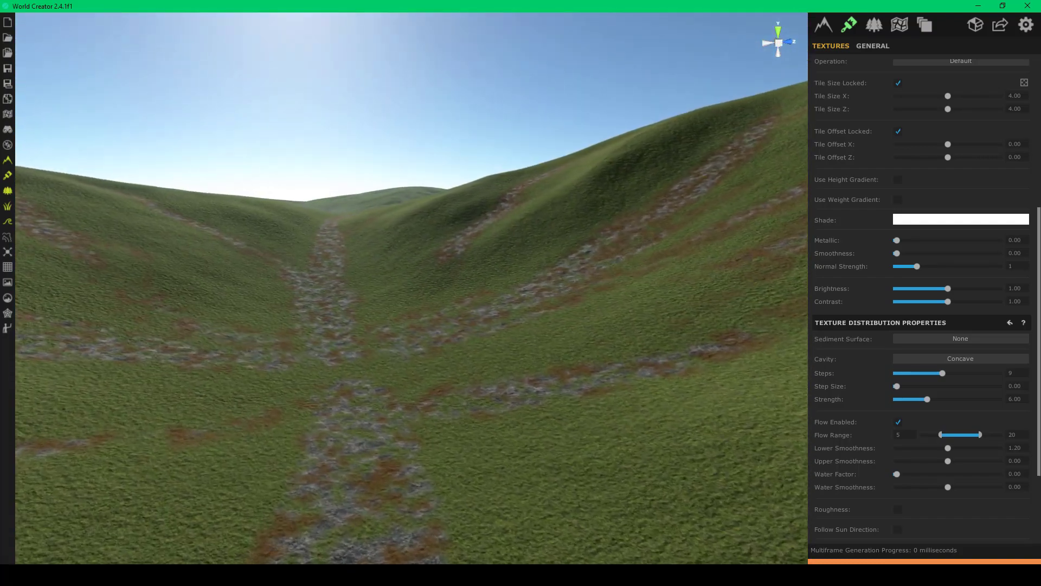
pyautogui.press('w')
pyautogui.press('a')
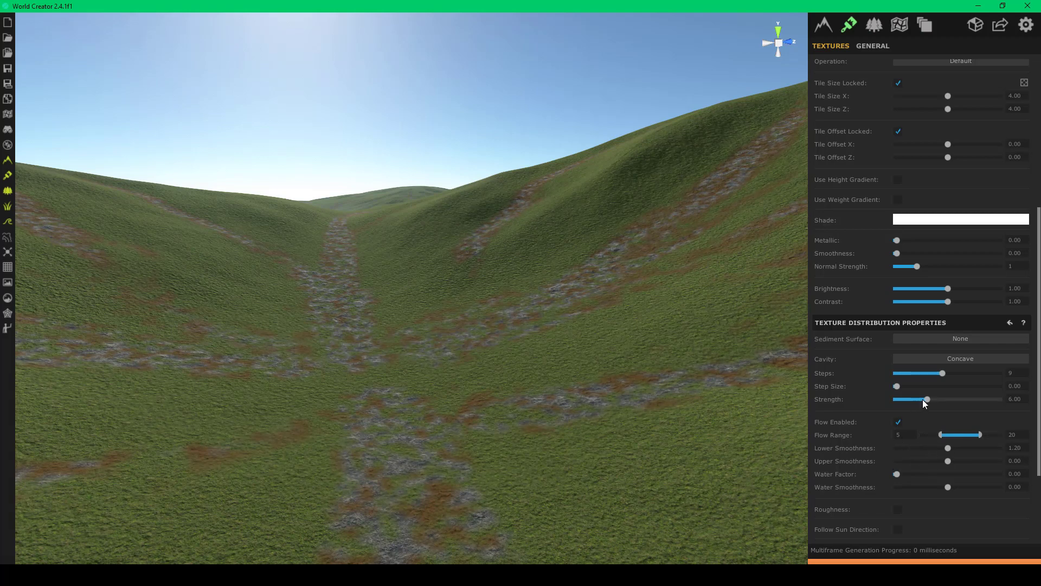
# - Try cavity Strength 0 and higher values for the Rocks texture, set it to 1, and check the channels
pyautogui.moveTo(925, 399); pyautogui.dragTo(884, 399)
pyautogui.moveTo(523, 361); pyautogui.dragTo(493, 411, button='right')
pyautogui.press('w')
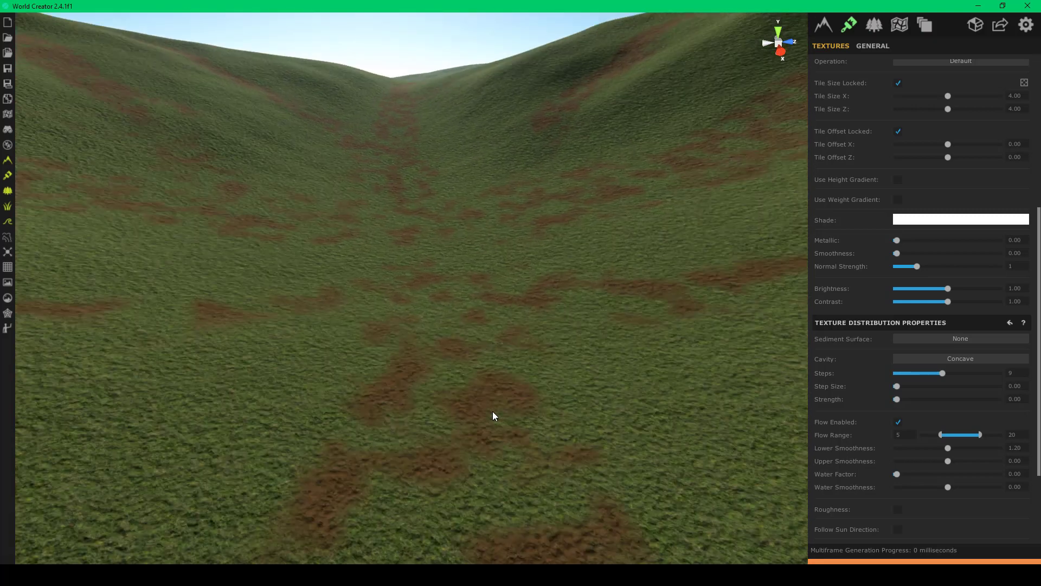
pyautogui.moveTo(893, 402); pyautogui.dragTo(1013, 407)
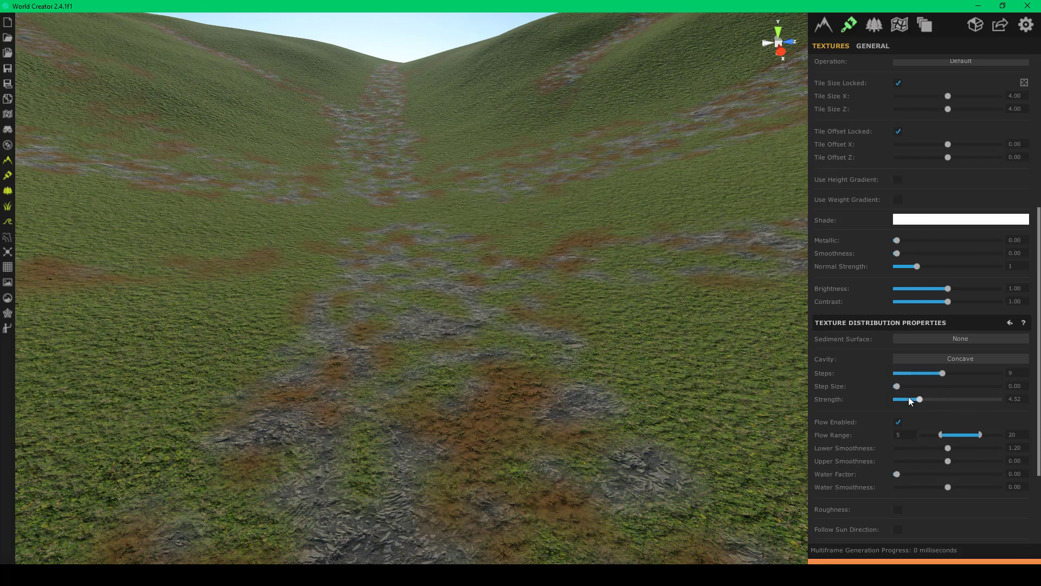
pyautogui.click(920, 399)
pyautogui.doubleClick(1014, 399)
pyautogui.write('1')
pyautogui.click(915, 401)
pyautogui.click(1024, 401)
pyautogui.scroll(3, 879, 131)
pyautogui.scroll(-5, 888, 277)
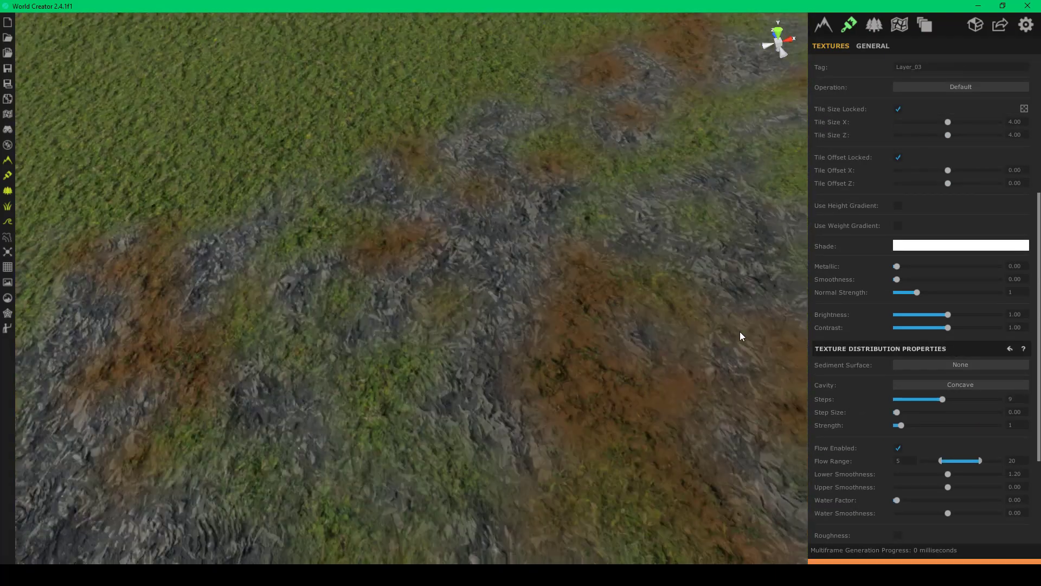
pyautogui.scroll(-6, 740, 336)
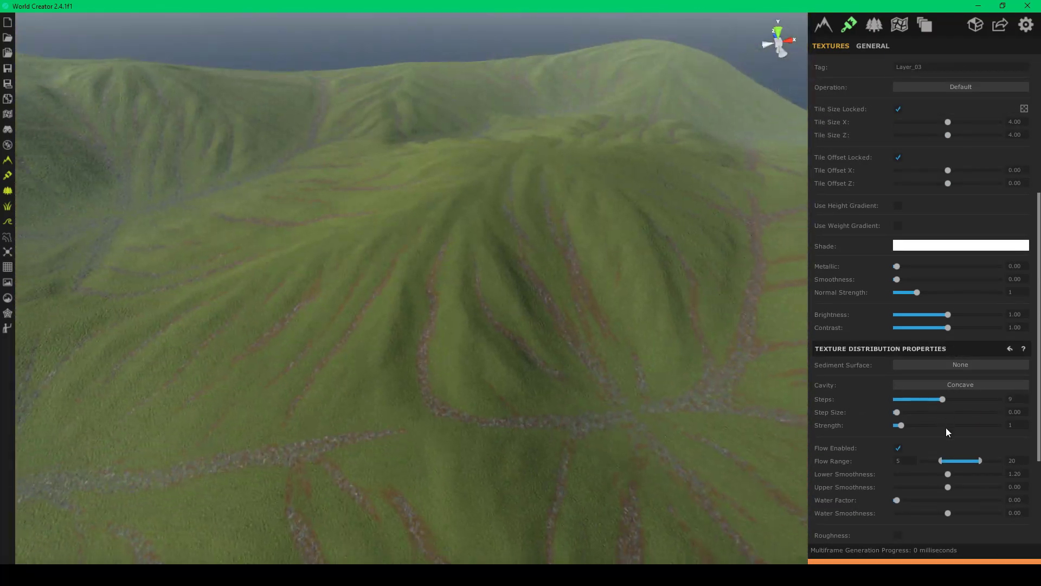
# - Try Follow Sun Direction on the Rocks texture, inspect the slopes, and disable the option again
pyautogui.scroll(-2, 938, 439)
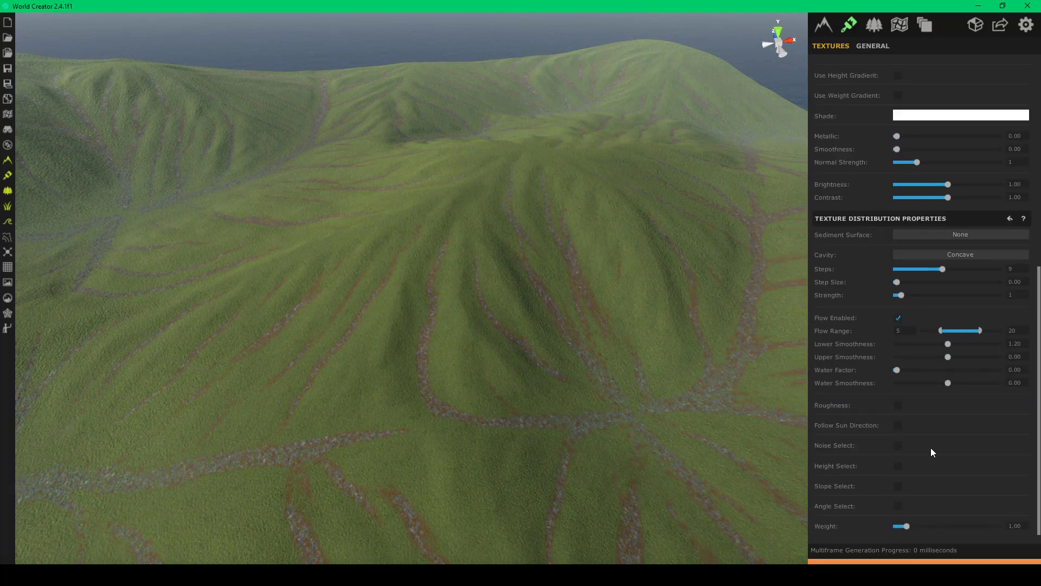
pyautogui.click(897, 425)
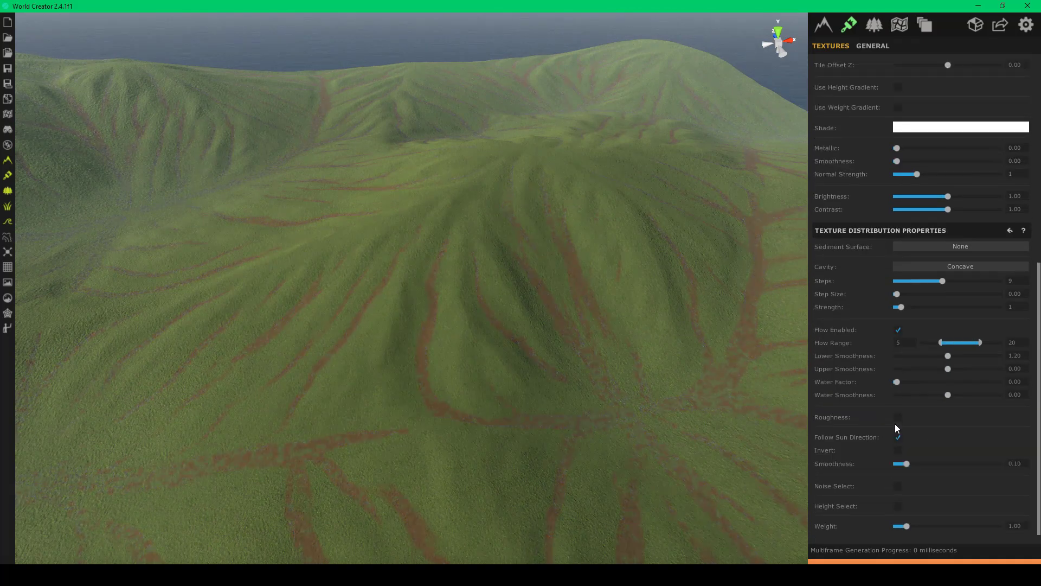
pyautogui.moveTo(431, 317); pyautogui.dragTo(958, 232, button='right')
pyautogui.moveTo(594, 228); pyautogui.dragTo(335, 268, button='right')
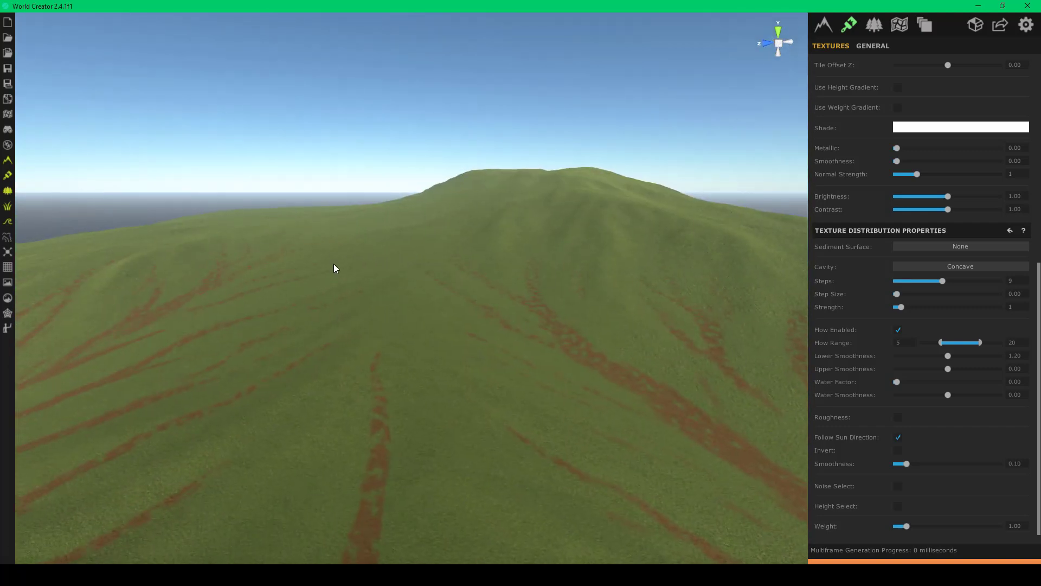
pyautogui.click(903, 439)
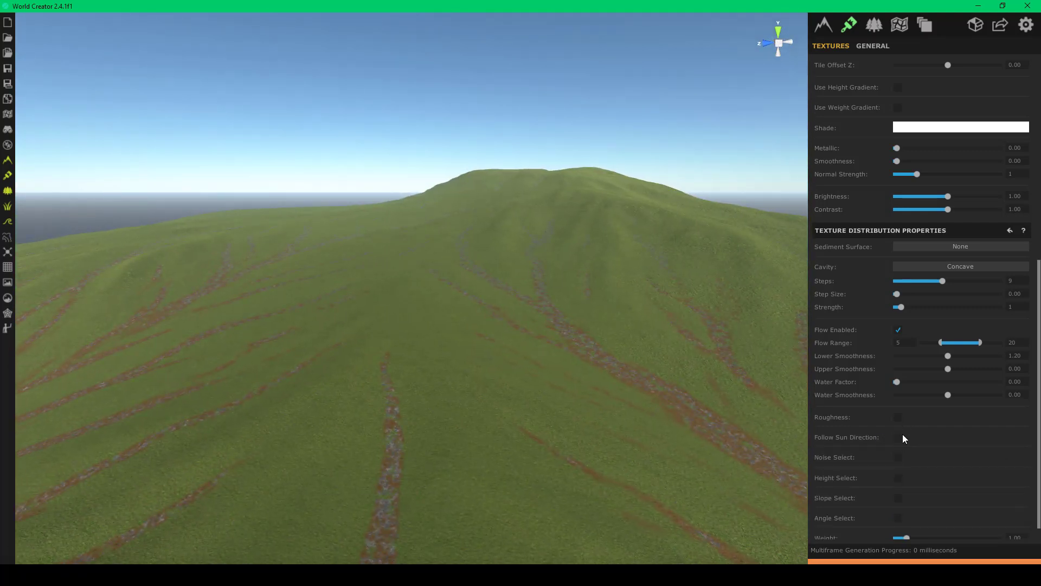
# - Enable Noise Select for the Rocks texture with Factor High 1, Factor Low 0.75 and Octaves 15
pyautogui.click(896, 459)
pyautogui.moveTo(561, 379); pyautogui.dragTo(442, 428, button='right')
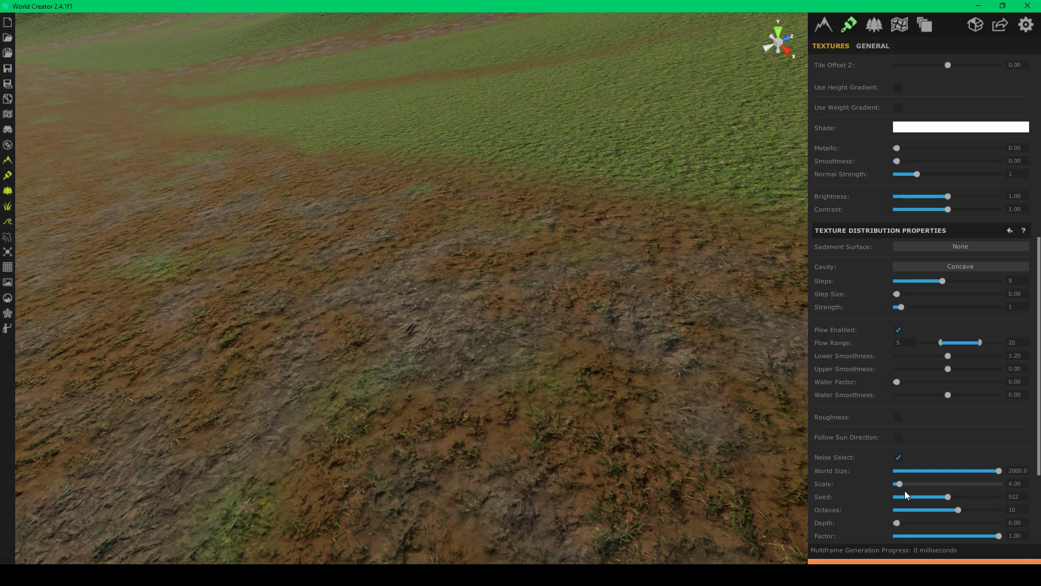
pyautogui.scroll(-2, 905, 491)
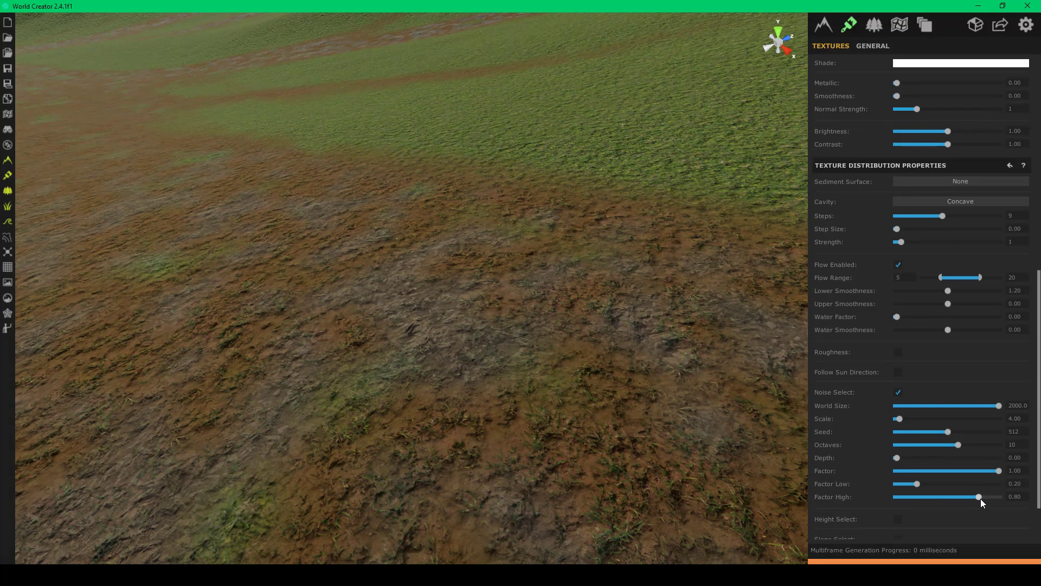
pyautogui.moveTo(979, 497); pyautogui.dragTo(1003, 499)
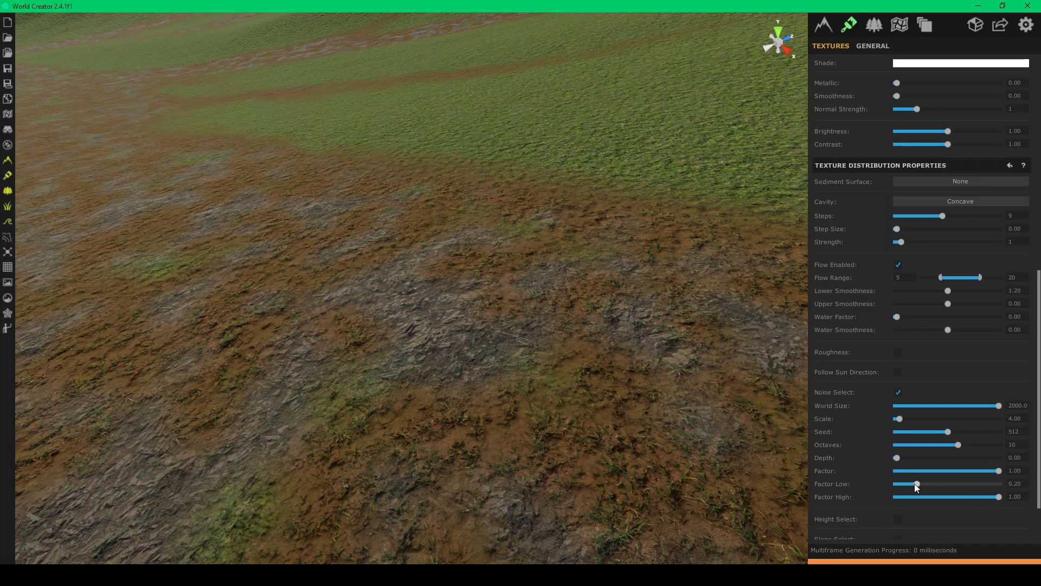
pyautogui.moveTo(922, 488); pyautogui.dragTo(980, 486)
pyautogui.moveTo(999, 484); pyautogui.dragTo(913, 477)
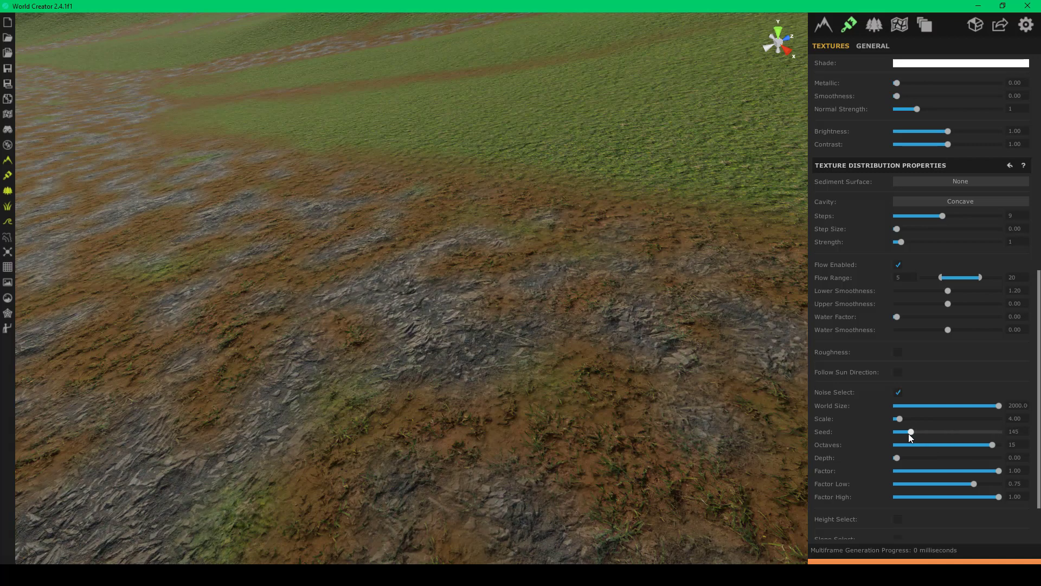
# - Set the Rocks noise Seed to 1024, World Size to about 1274.2 and Scale to about 31.11, keeping Noise Select enabled
pyautogui.moveTo(909, 434); pyautogui.dragTo(967, 434)
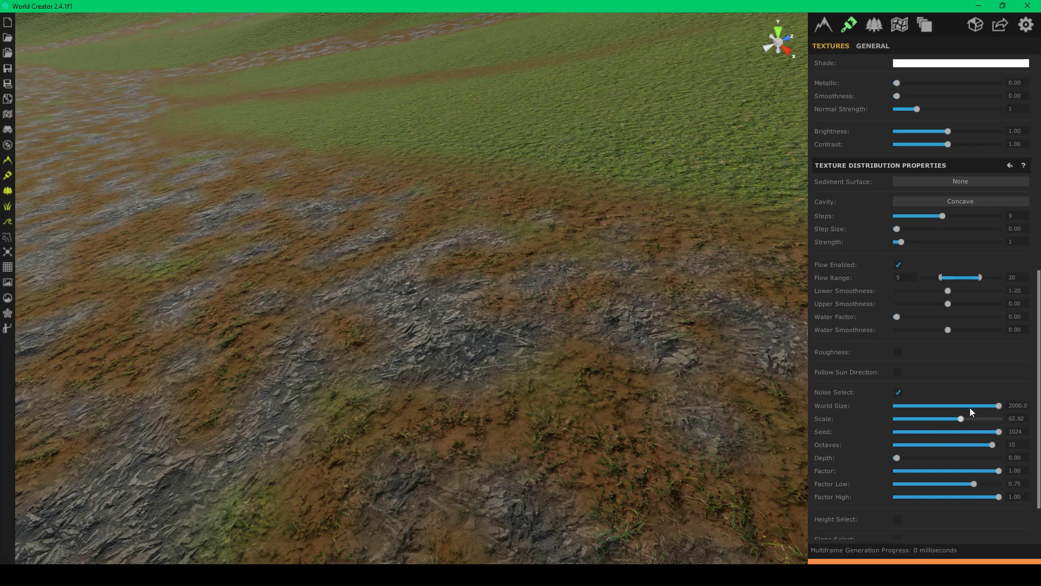
pyautogui.moveTo(970, 408)
pyautogui.mouseDown()
pyautogui.moveTo(873, 408)
pyautogui.moveTo(955, 407)
pyautogui.mouseUp()
pyautogui.moveTo(673, 353); pyautogui.dragTo(813, 258, button='right')
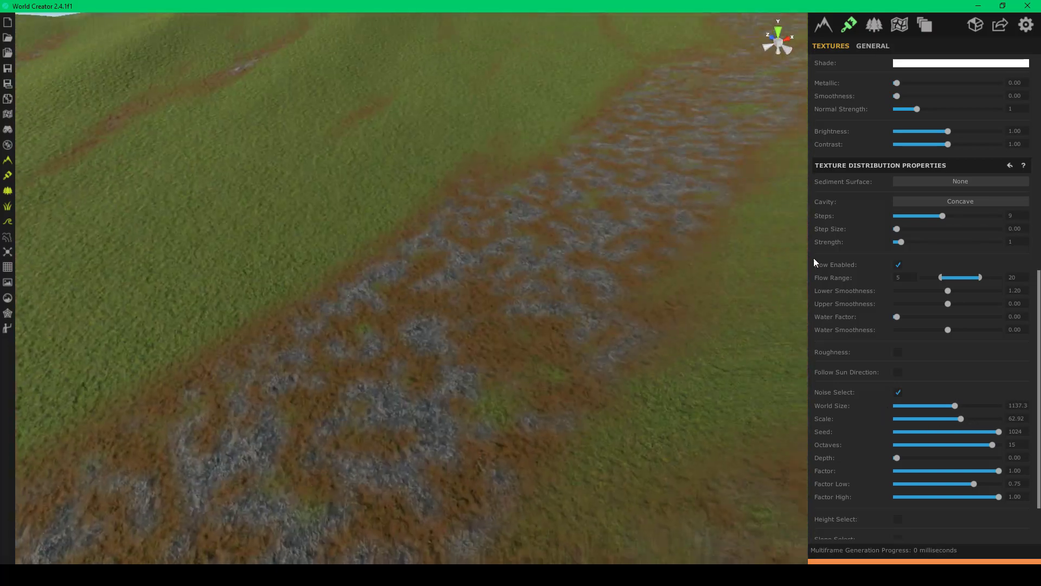
pyautogui.moveTo(955, 405)
pyautogui.mouseDown()
pyautogui.moveTo(936, 405)
pyautogui.moveTo(1011, 403)
pyautogui.moveTo(963, 405)
pyautogui.mouseUp()
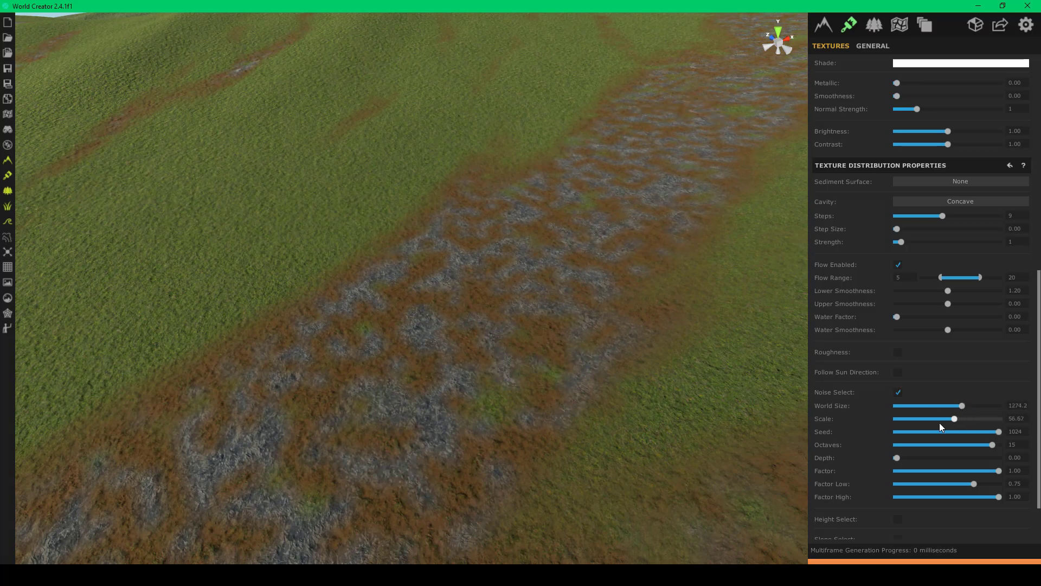
pyautogui.click(926, 418)
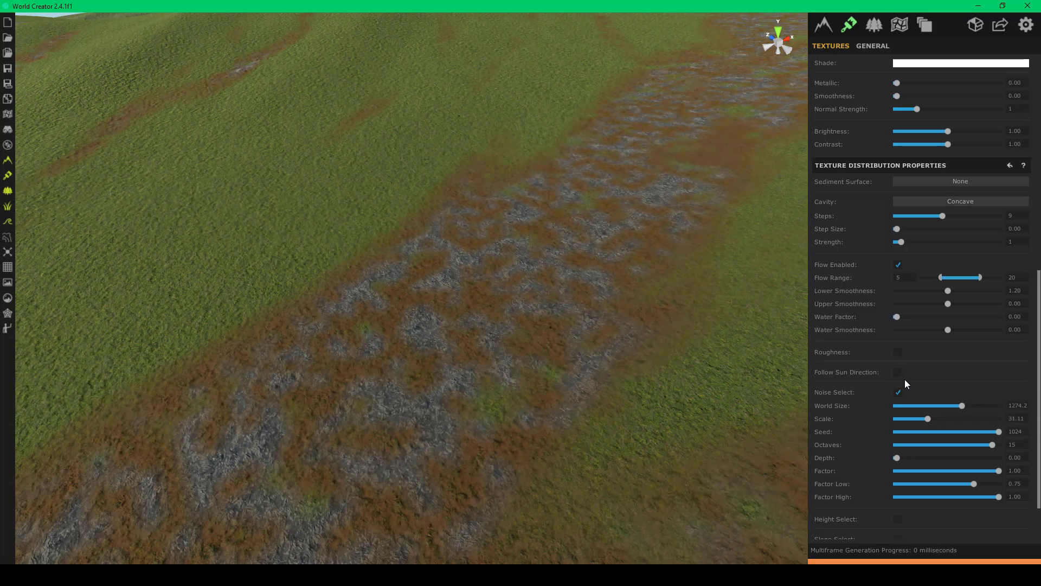
pyautogui.click(898, 392)
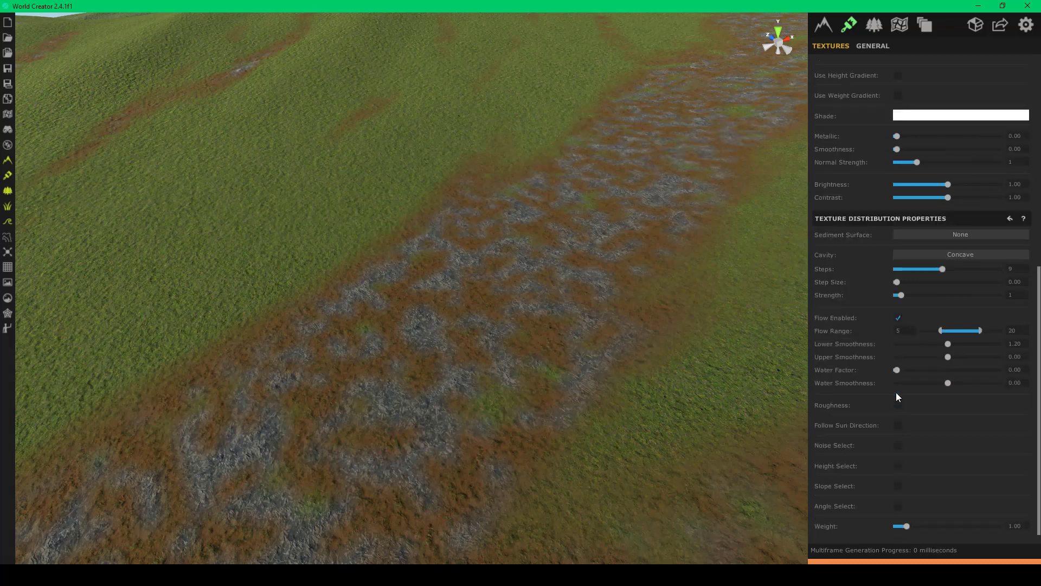
pyautogui.click(897, 446)
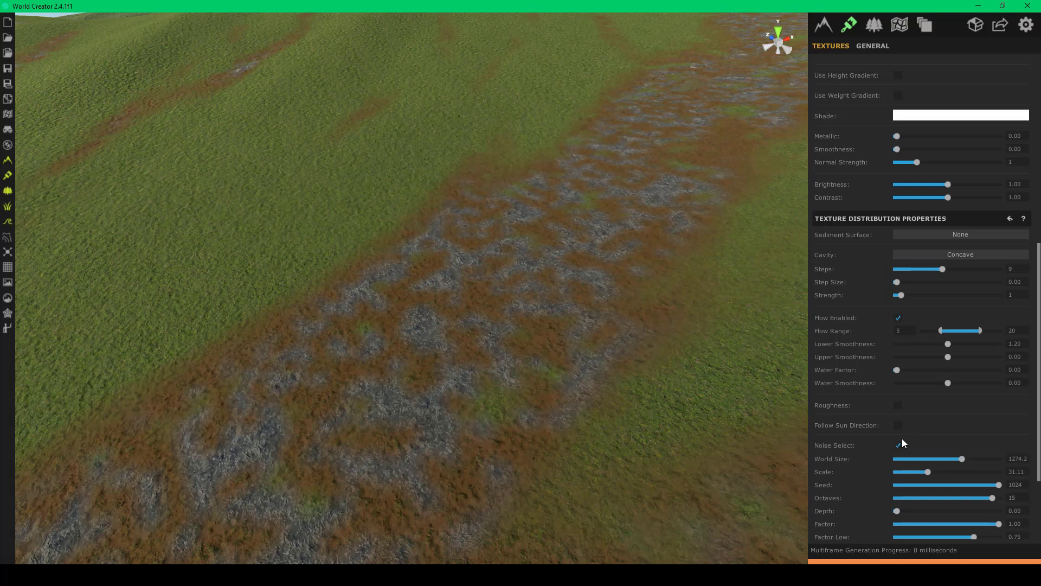
# - Try Roughness on the Rocks texture with Steps 20, Step Size 6 and Strength about 10.90, also inverted, and disable it again
pyautogui.click(897, 407)
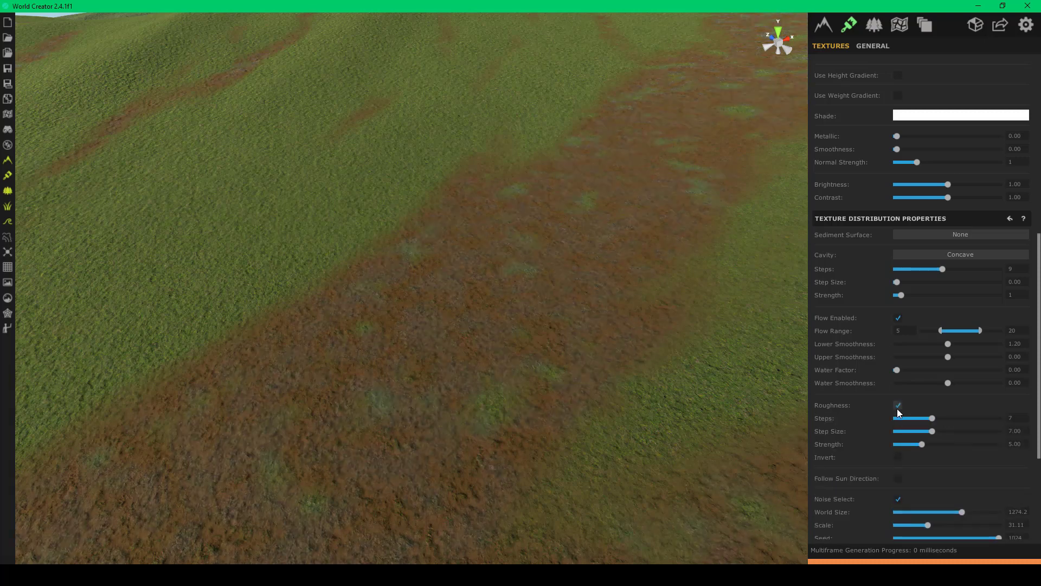
pyautogui.click(897, 407)
pyautogui.scroll(-2, 897, 410)
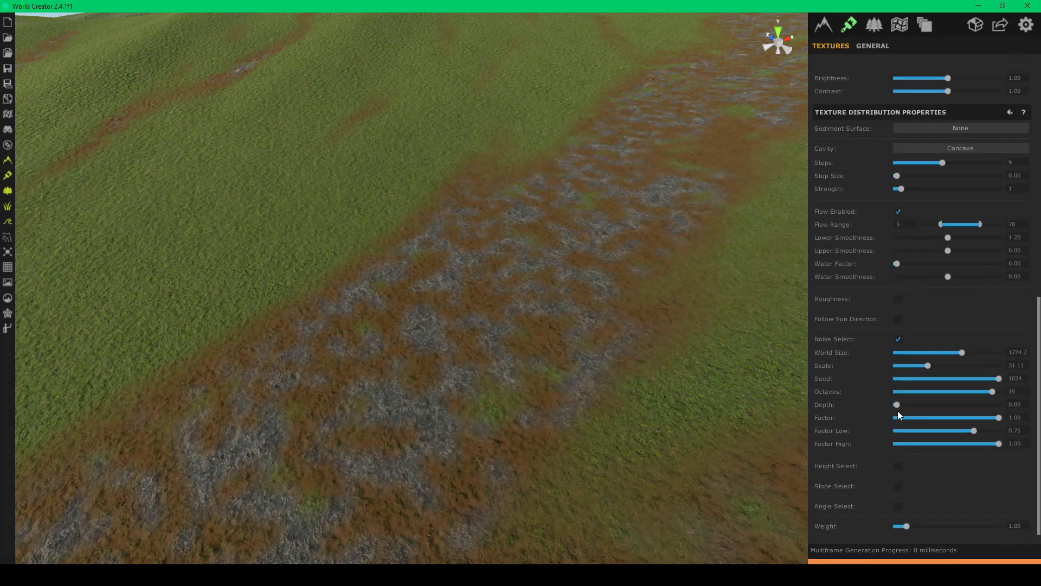
pyautogui.click(898, 300)
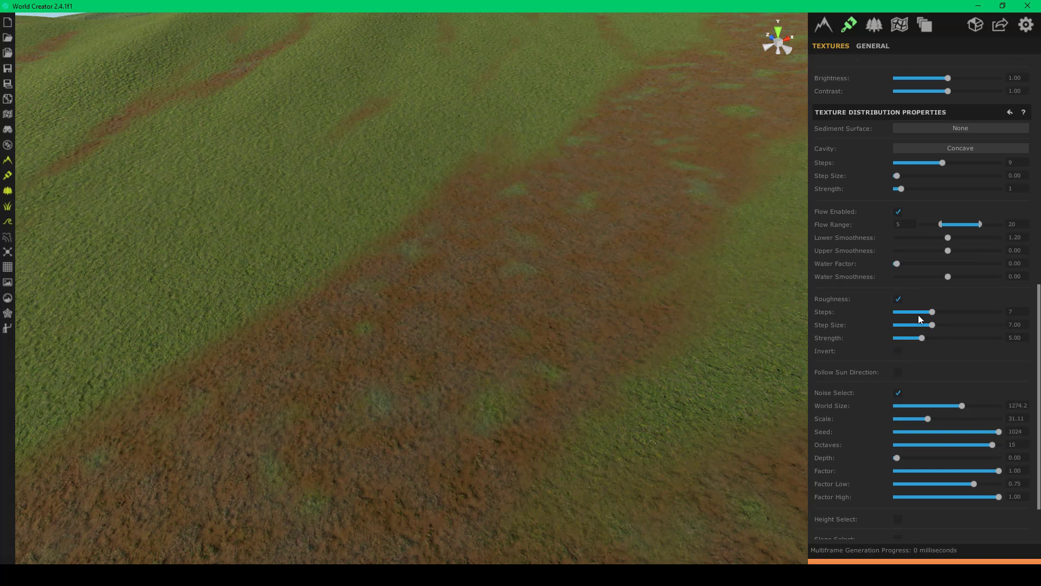
pyautogui.moveTo(931, 314); pyautogui.dragTo(1018, 318)
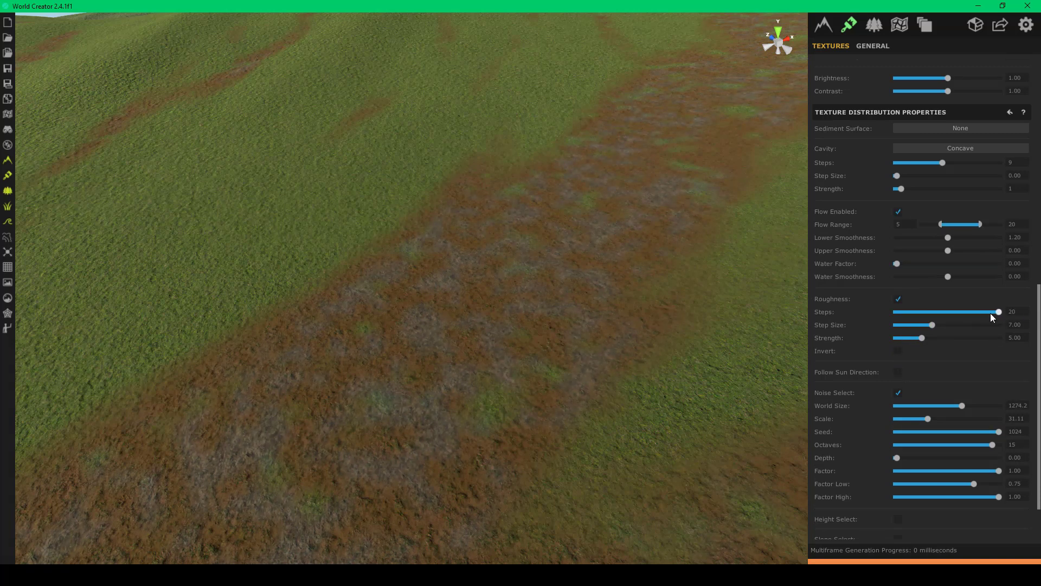
pyautogui.moveTo(925, 326); pyautogui.dragTo(947, 343)
pyautogui.scroll(5, 562, 298)
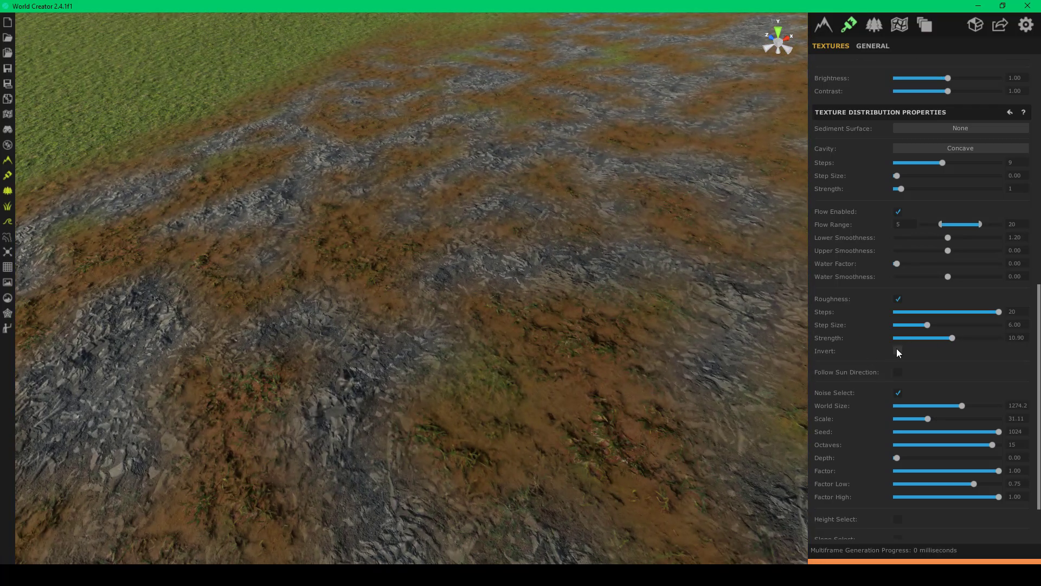
pyautogui.click(897, 351)
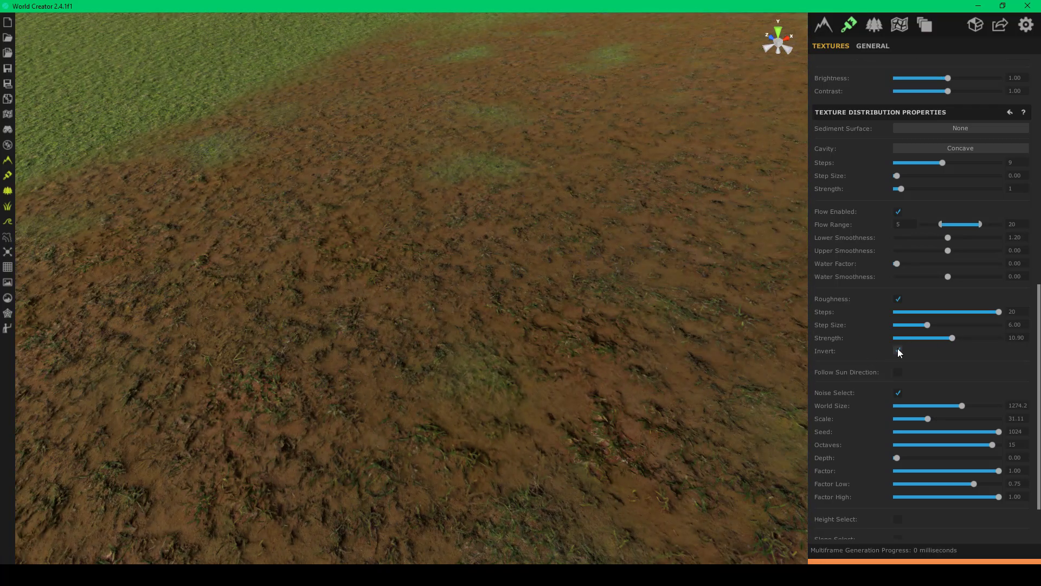
pyautogui.click(898, 351)
pyautogui.click(899, 299)
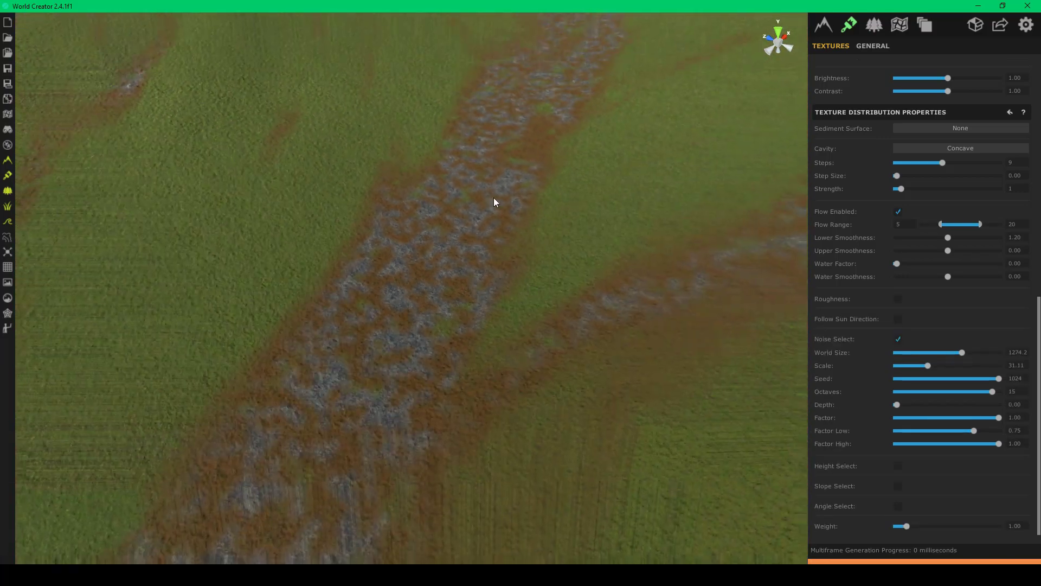
# - Examine the noise-broken rock and dirt patches along the flow channel from a distance and close up
pyautogui.press('s')
pyautogui.moveTo(493, 197); pyautogui.dragTo(221, 220, button='right')
pyautogui.press('w')
pyautogui.scroll(3, 221, 220)
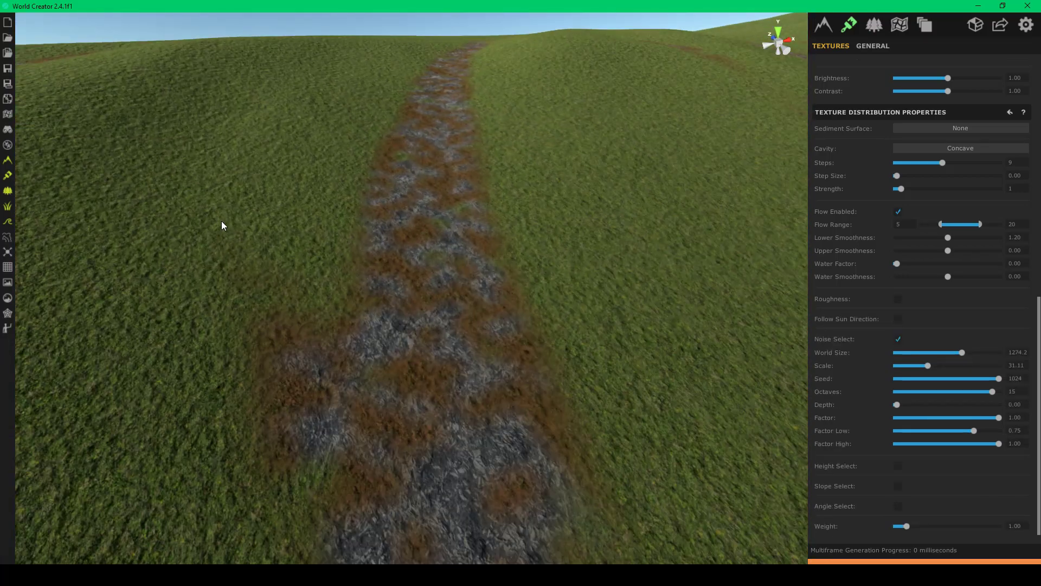
pyautogui.scroll(-6, 299, 236)
pyautogui.scroll(-3, 294, 240)
pyautogui.moveTo(294, 239); pyautogui.dragTo(357, 346, button='right')
pyautogui.scroll(5, 357, 346)
pyautogui.scroll(10, 357, 346)
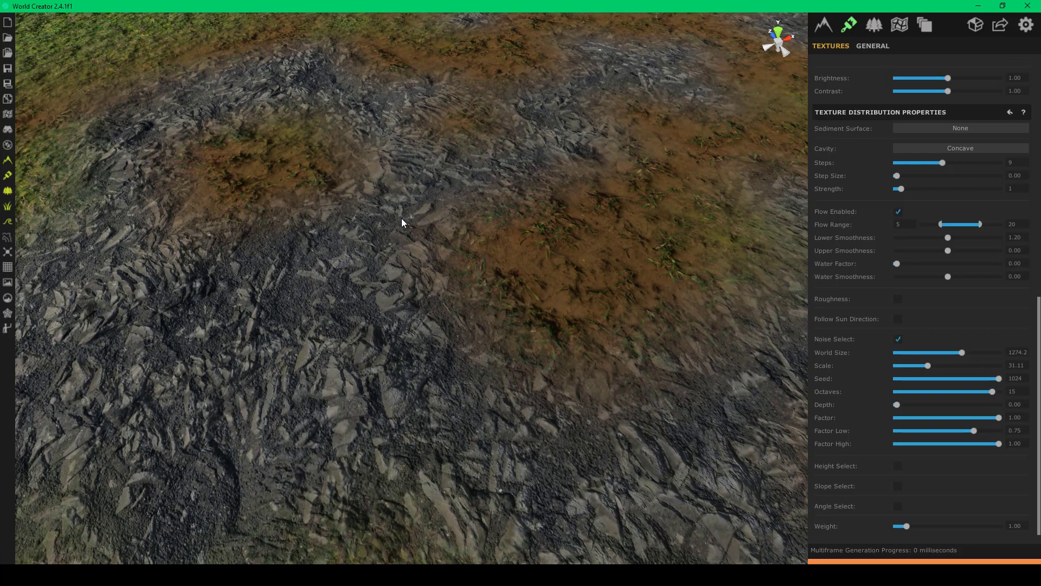
pyautogui.moveTo(400, 255); pyautogui.dragTo(263, 297, button='right')
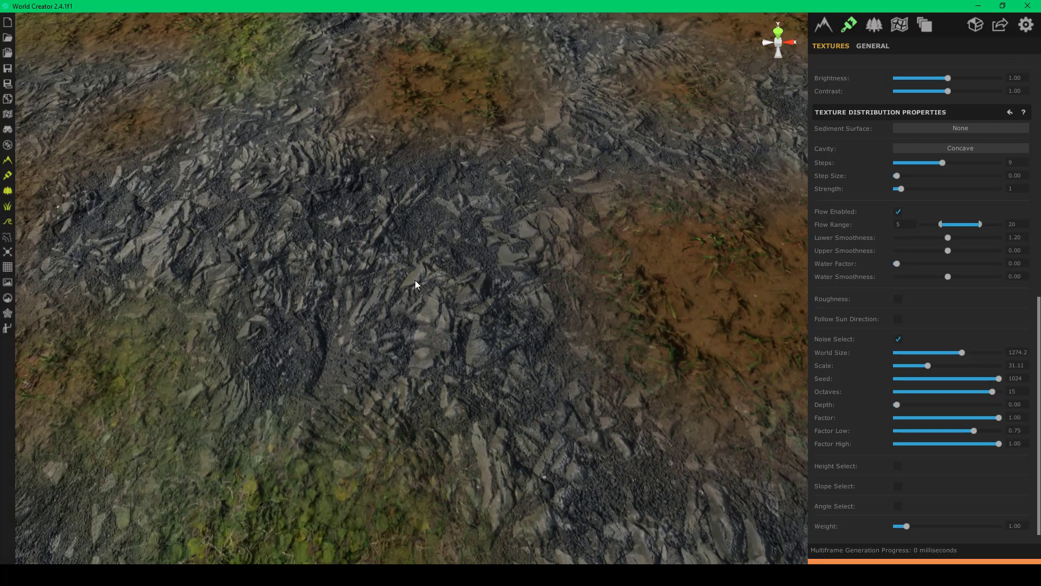
pyautogui.moveTo(378, 265); pyautogui.dragTo(489, 205, button='right')
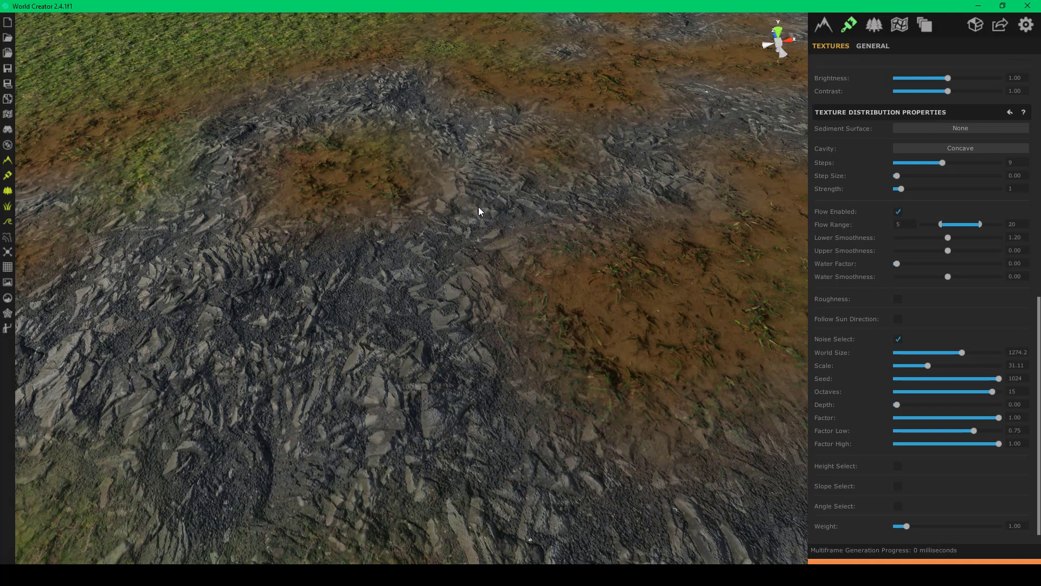
pyautogui.moveTo(254, 292); pyautogui.dragTo(411, 250, button='right')
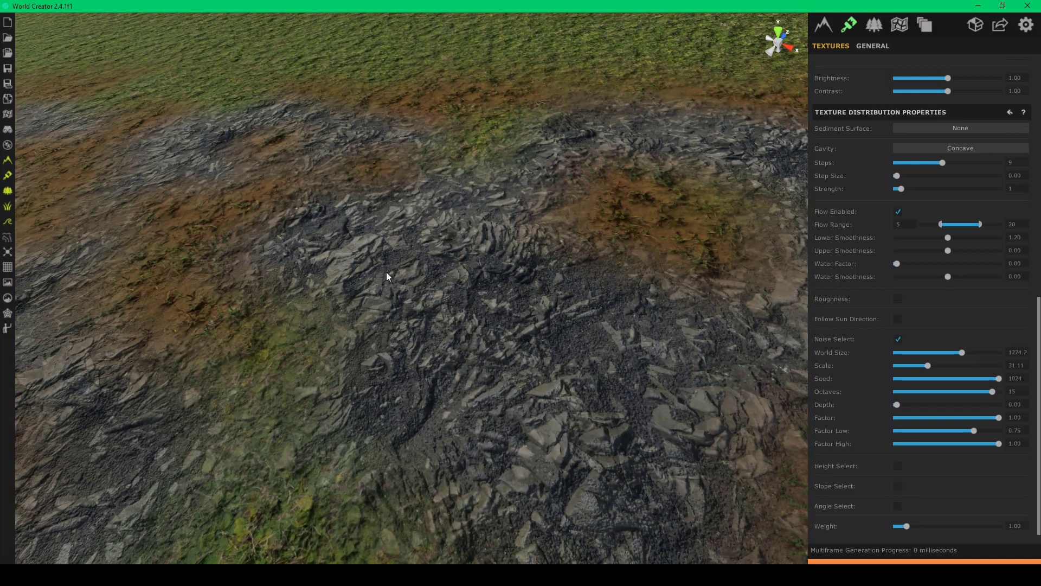
pyautogui.moveTo(412, 402); pyautogui.dragTo(495, 316, button='right')
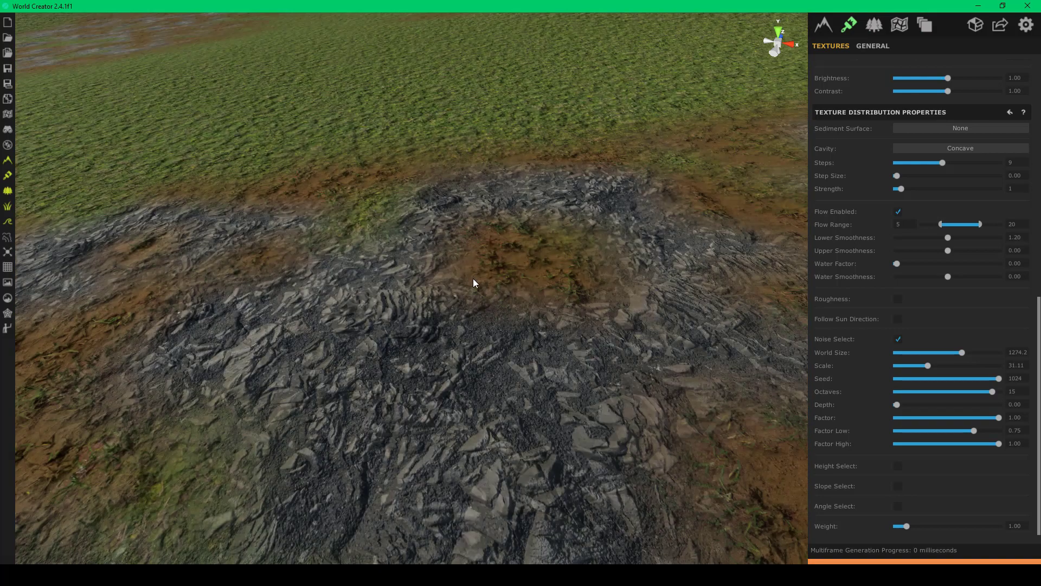
pyautogui.moveTo(473, 282); pyautogui.dragTo(727, 330, button='right')
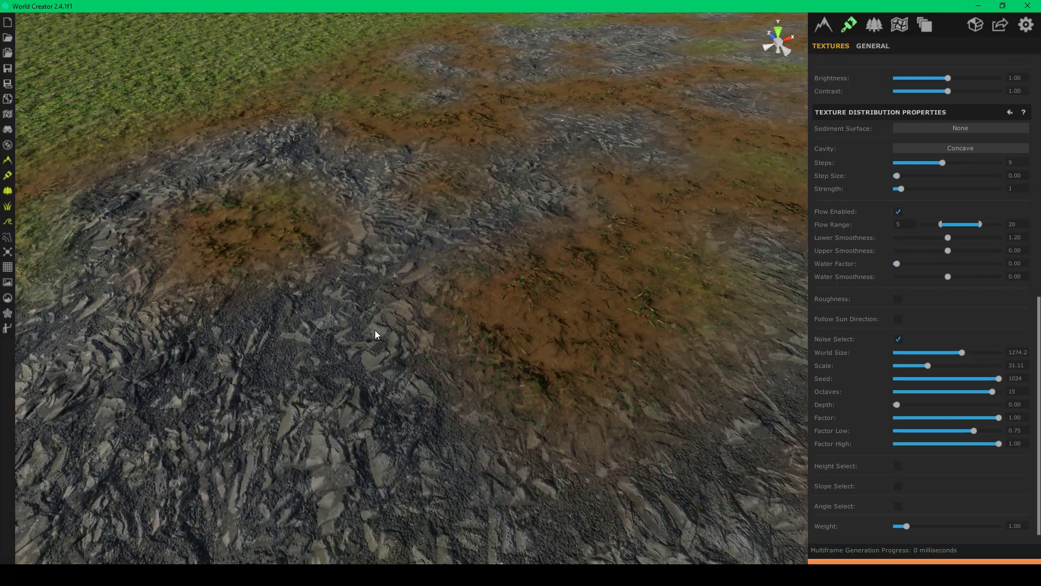
# - Examine the rock and dirt transitions close up and the flow channels across the hills from above
pyautogui.moveTo(434, 322); pyautogui.dragTo(507, 342, button='right')
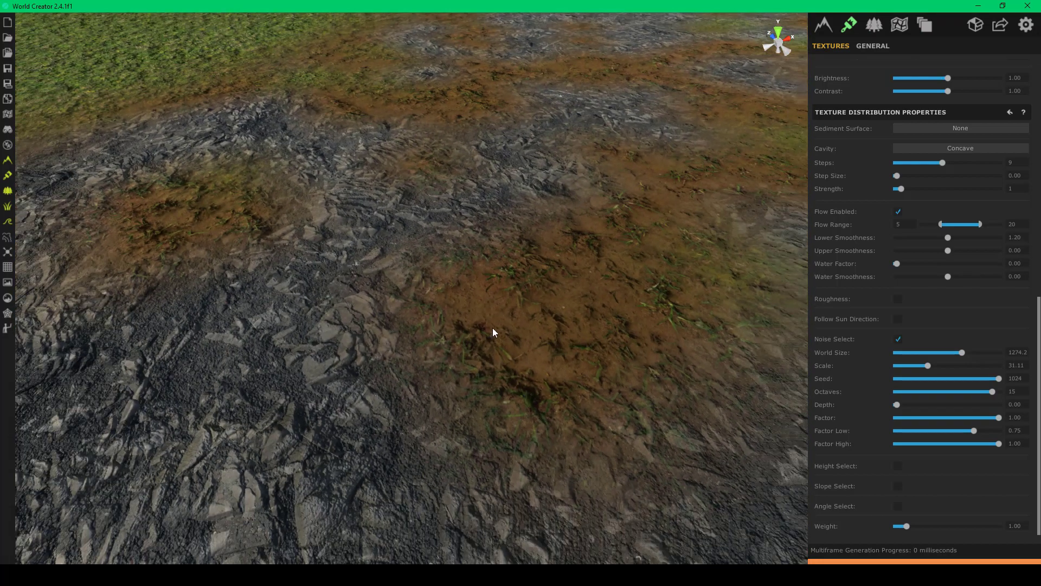
pyautogui.moveTo(650, 284); pyautogui.dragTo(488, 332, button='right')
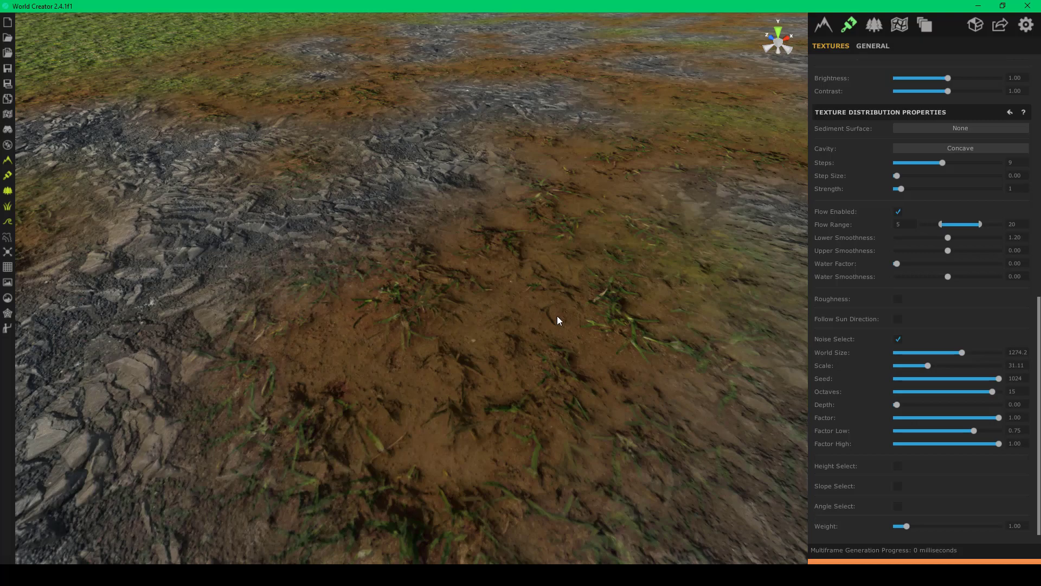
pyautogui.moveTo(557, 316); pyautogui.dragTo(430, 309, button='right')
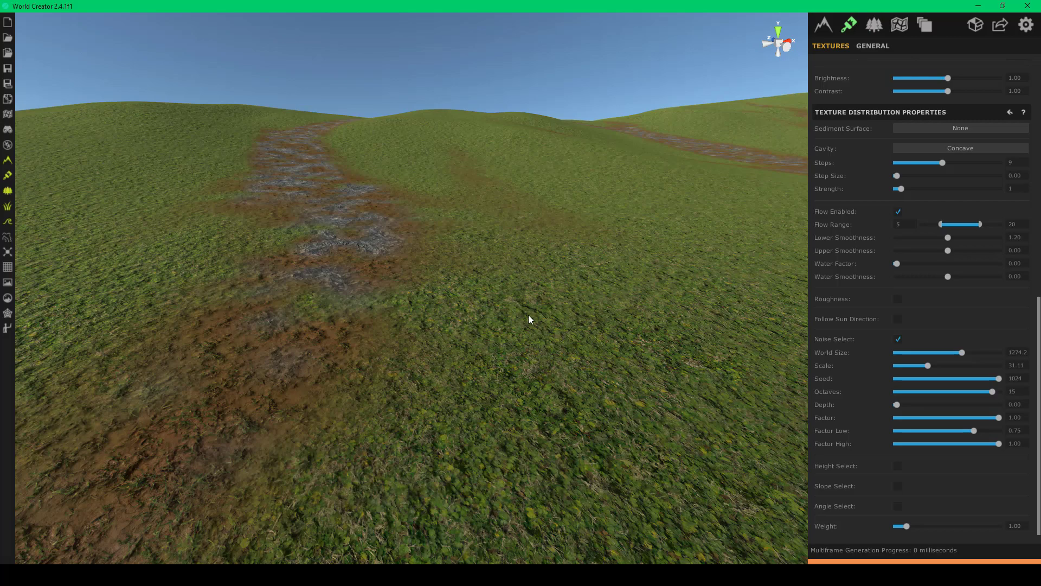
pyautogui.moveTo(528, 314); pyautogui.dragTo(271, 370, button='right')
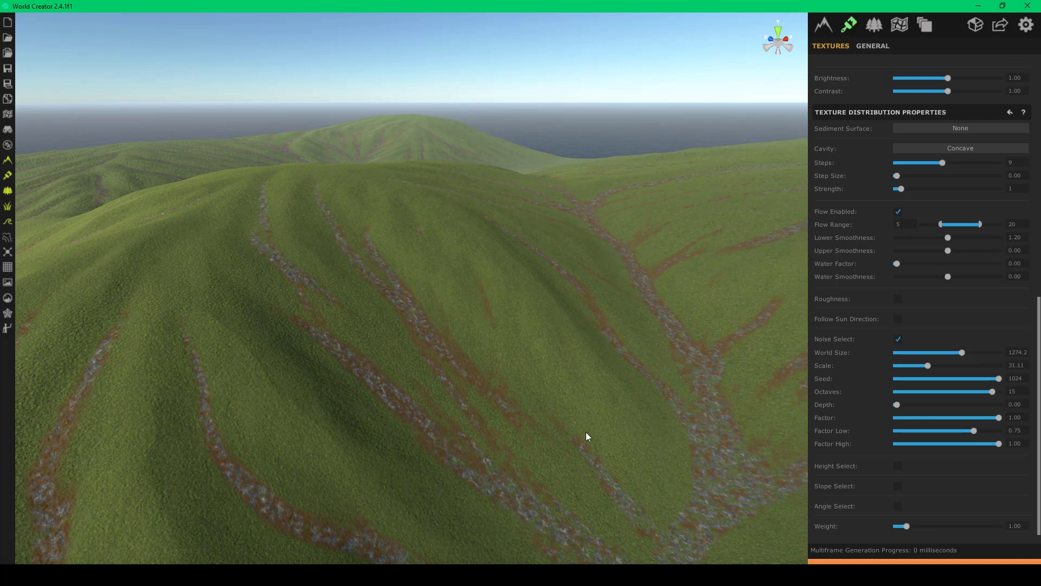
pyautogui.moveTo(586, 432); pyautogui.dragTo(698, 464, button='right')
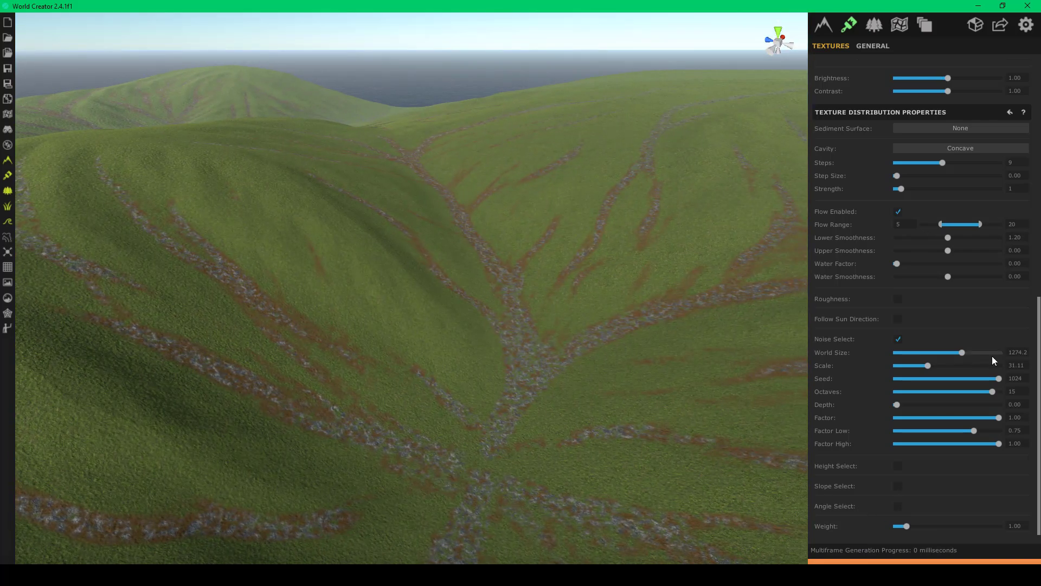
# - Set the tag of the Rock_Cliff_01 library texture to Layer_04 and add it to the Rocks layer
pyautogui.scroll(15, 995, 354)
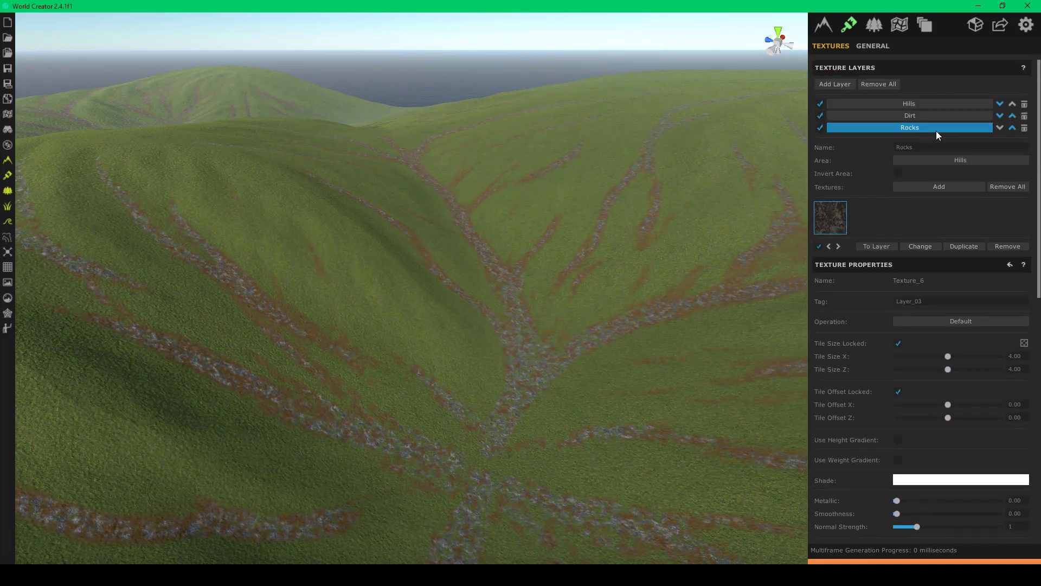
pyautogui.click(942, 188)
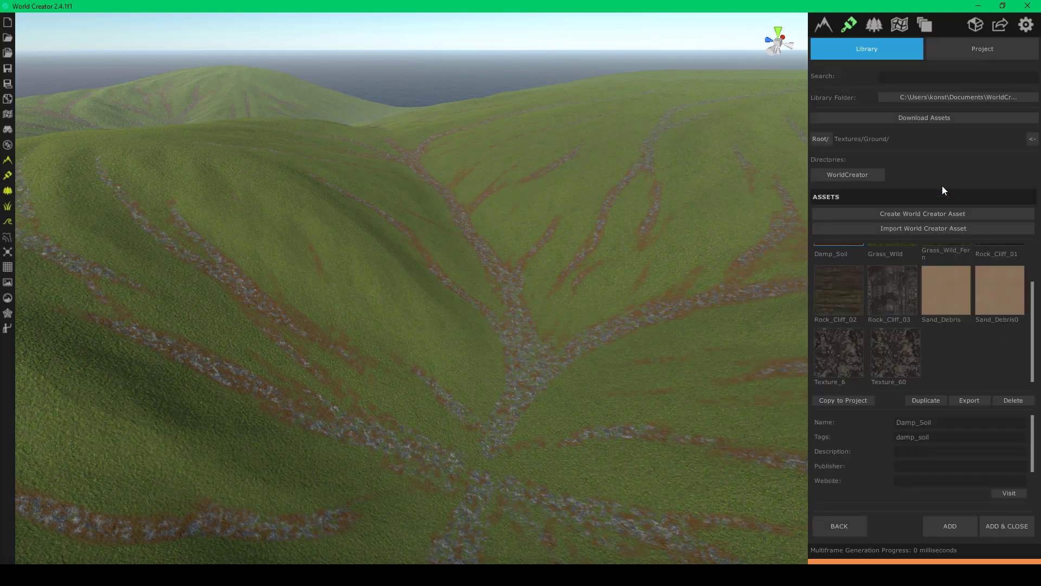
pyautogui.scroll(2, 900, 287)
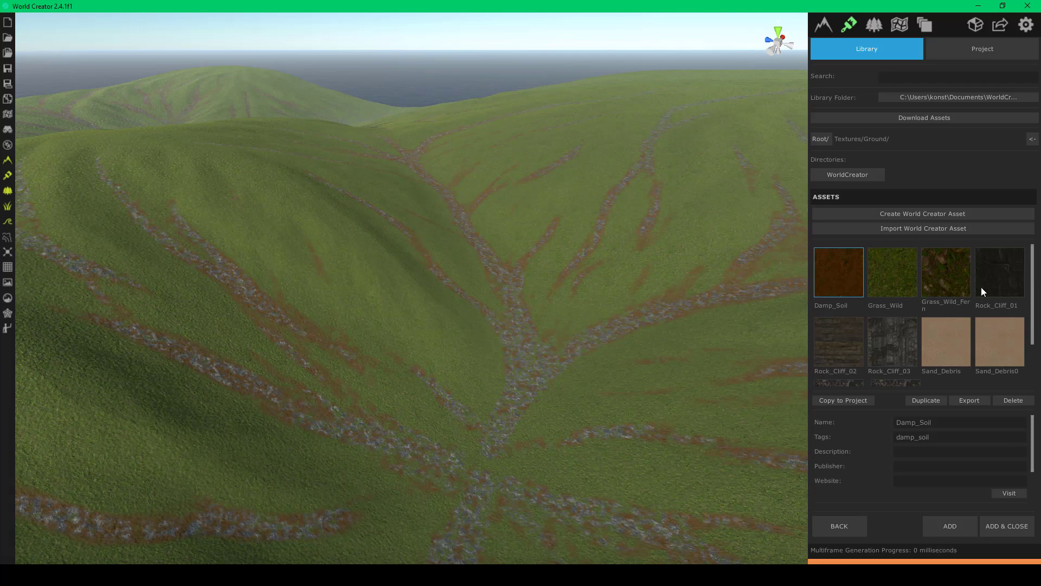
pyautogui.click(1000, 279)
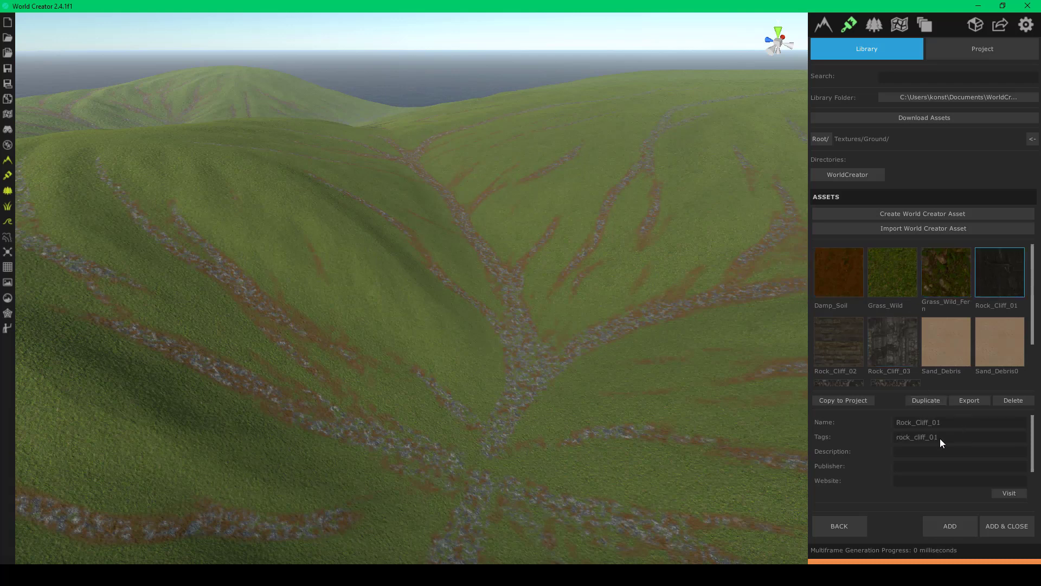
pyautogui.moveTo(940, 441); pyautogui.dragTo(839, 442)
pyautogui.write('Layer_04')
pyautogui.scroll(-2, 913, 497)
pyautogui.click(1024, 529)
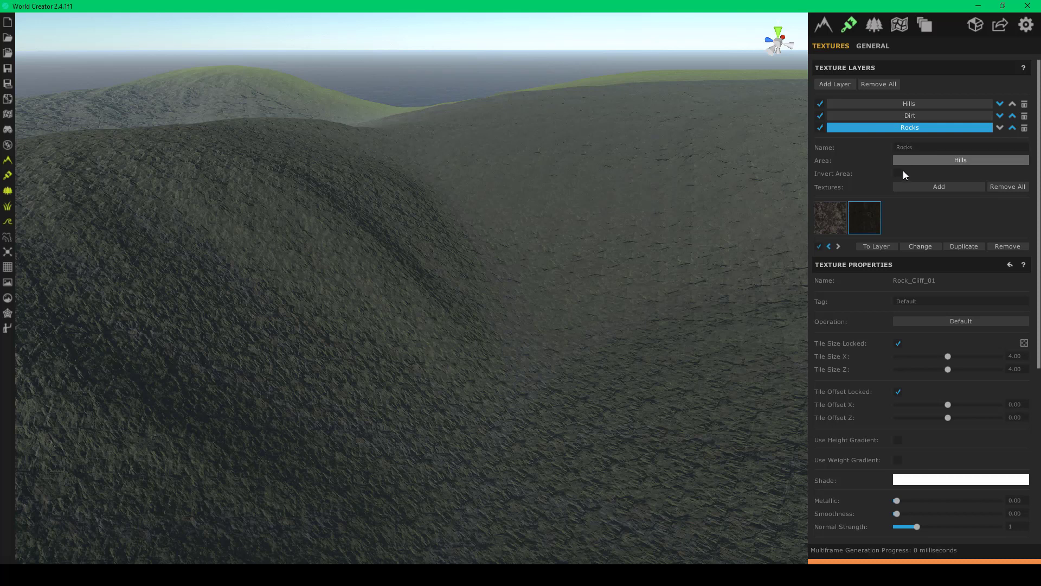
# - Add a new texture layer named Cliffs and set its area to Hills
pyautogui.click(835, 85)
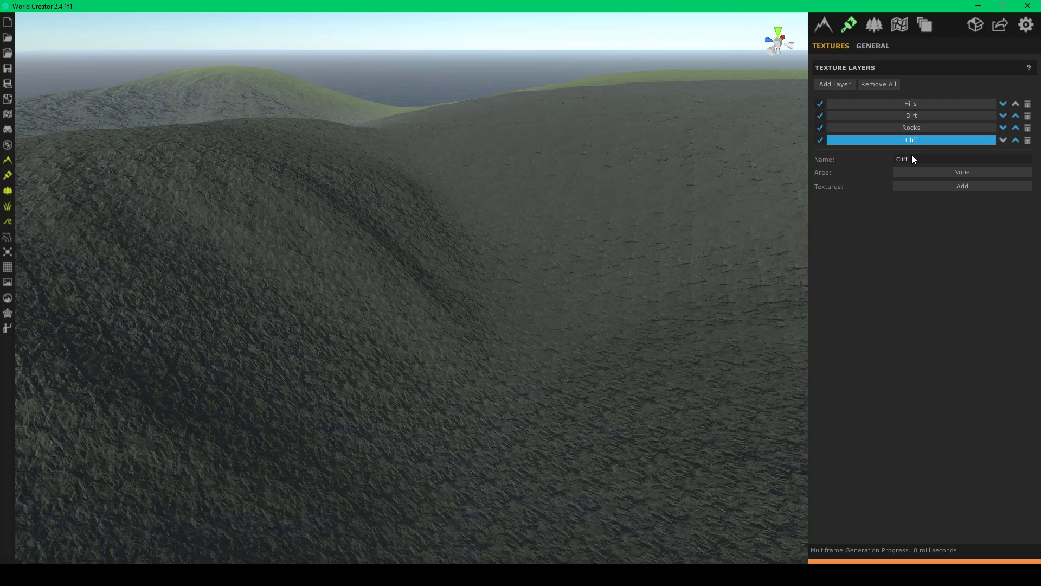
pyautogui.write('s')
pyautogui.press('Return')
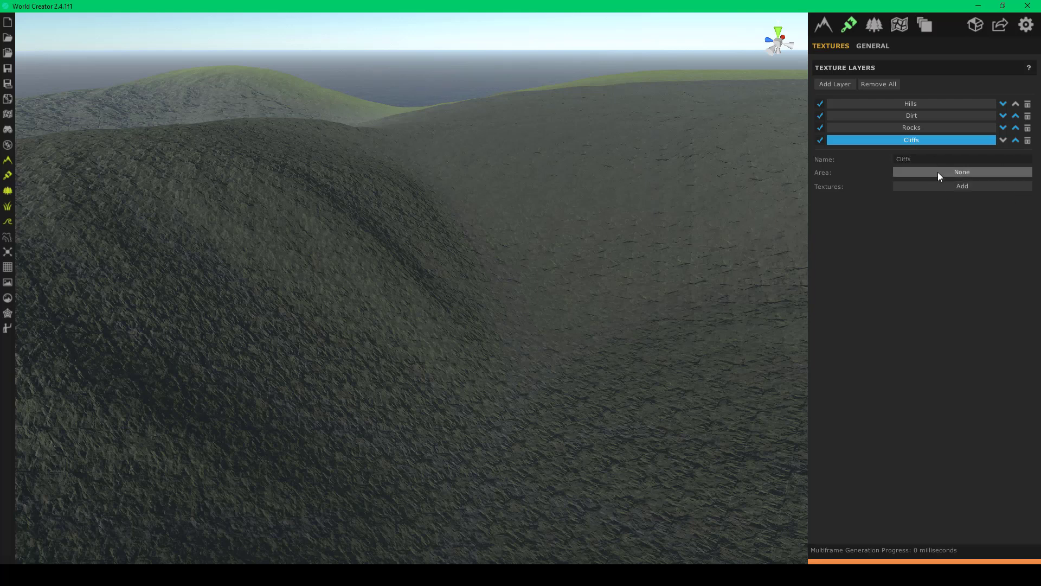
pyautogui.click(956, 171)
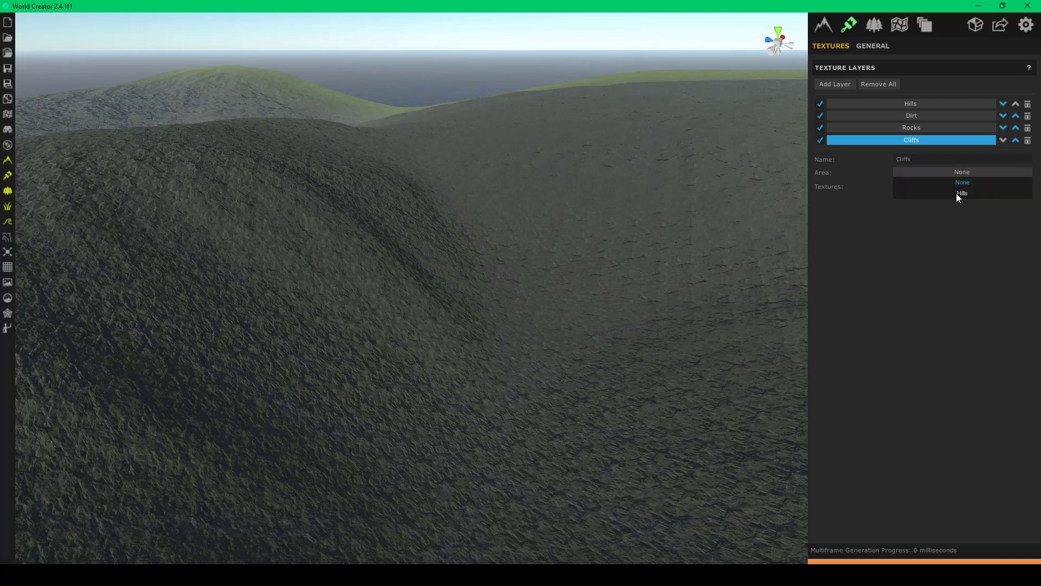
pyautogui.click(958, 194)
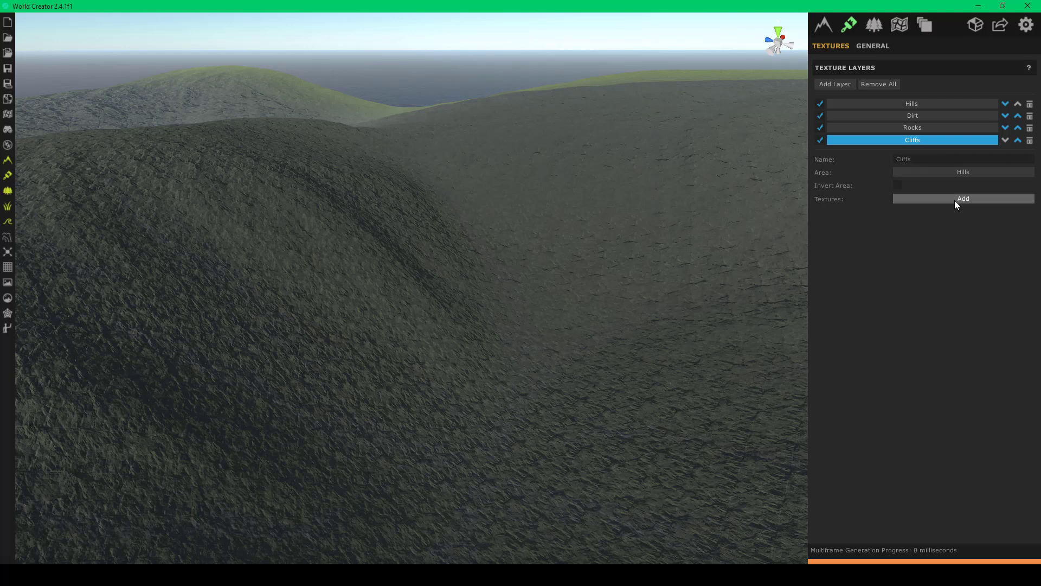
# - Move the Rock_Cliff_01 texture from the Rocks layer to the Cliffs layer
pyautogui.click(956, 199)
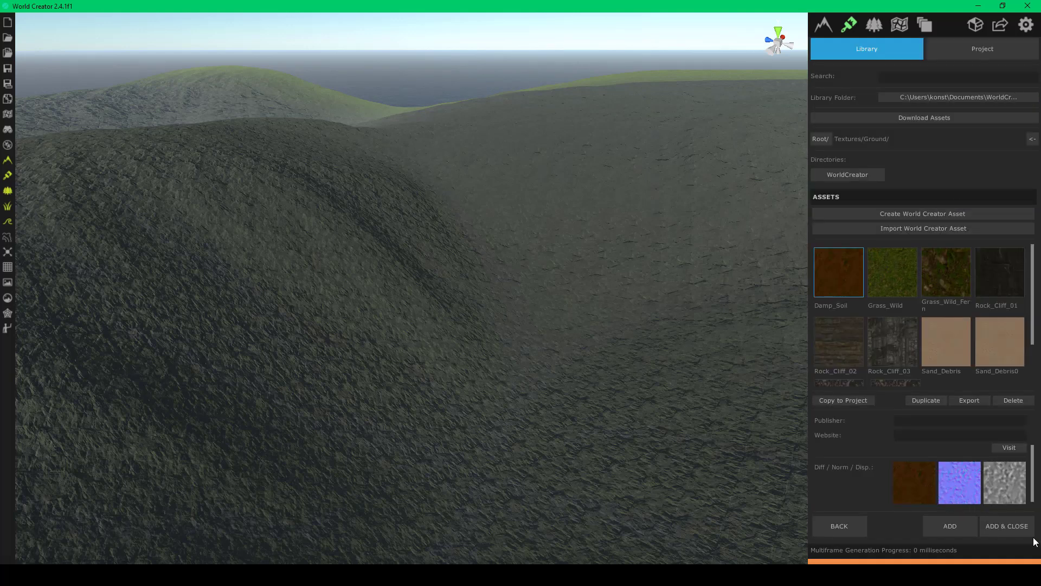
pyautogui.click(854, 529)
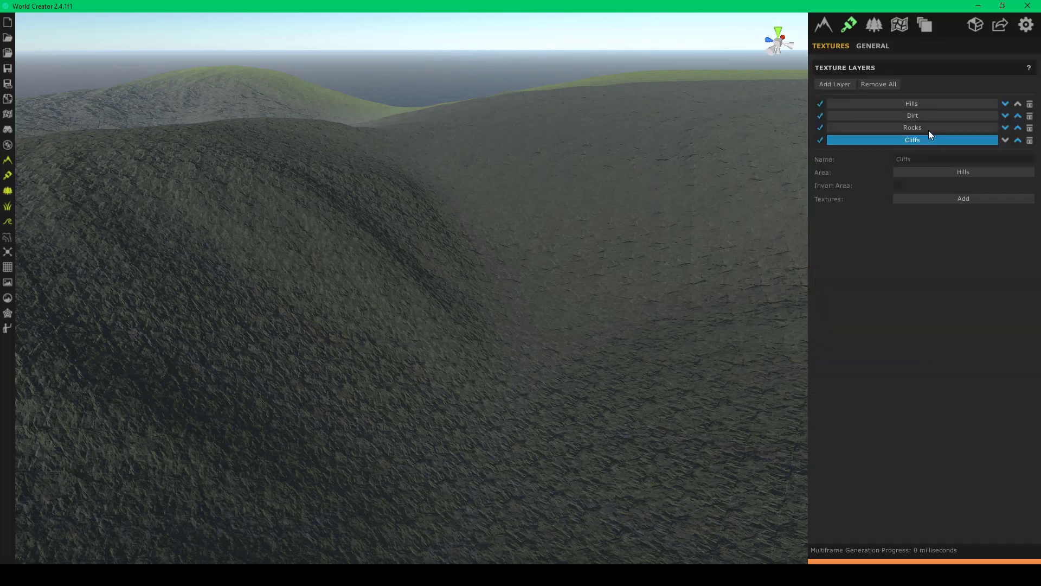
pyautogui.click(909, 126)
pyautogui.click(874, 226)
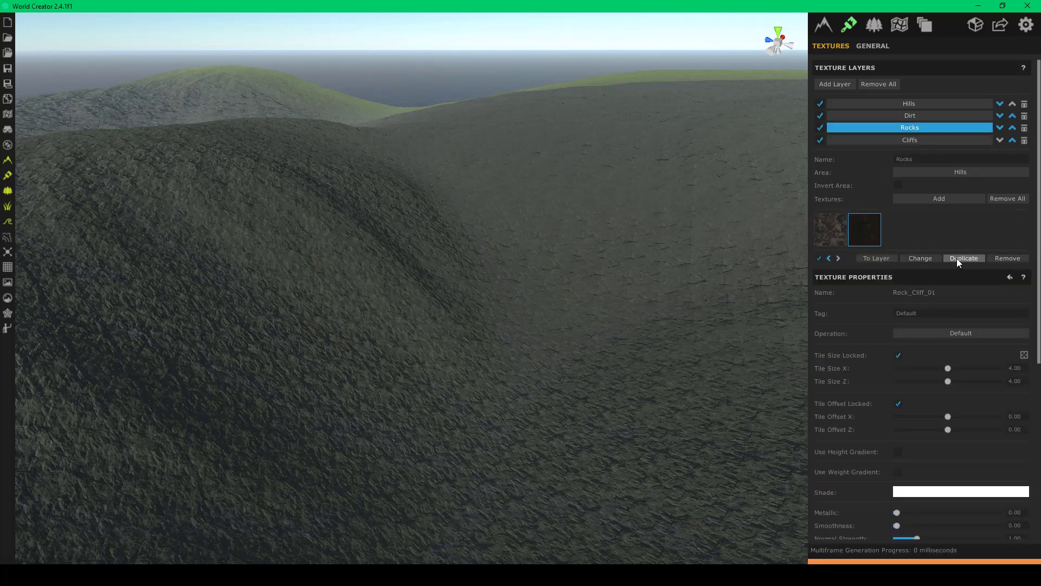
pyautogui.click(877, 259)
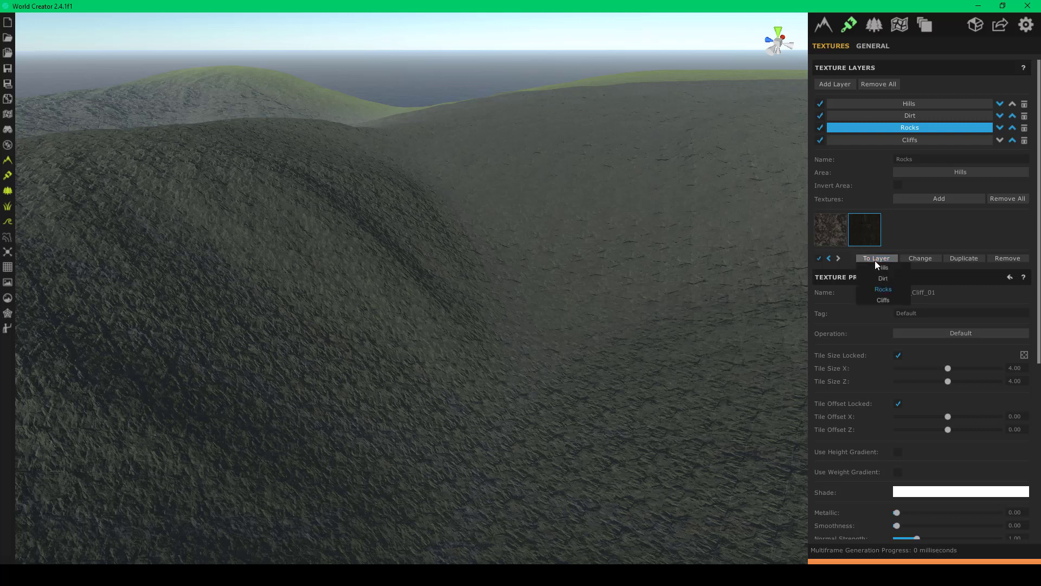
pyautogui.click(884, 300)
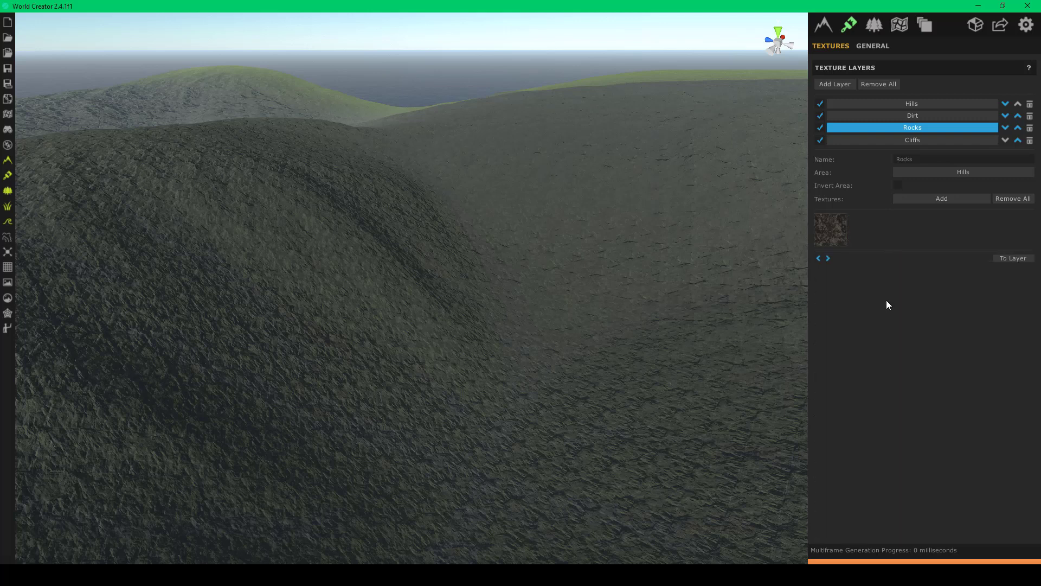
# - Enable Height Select for the Cliffs texture with a lower height limit of 25 and lower Height Smoothness of 5
pyautogui.click(896, 140)
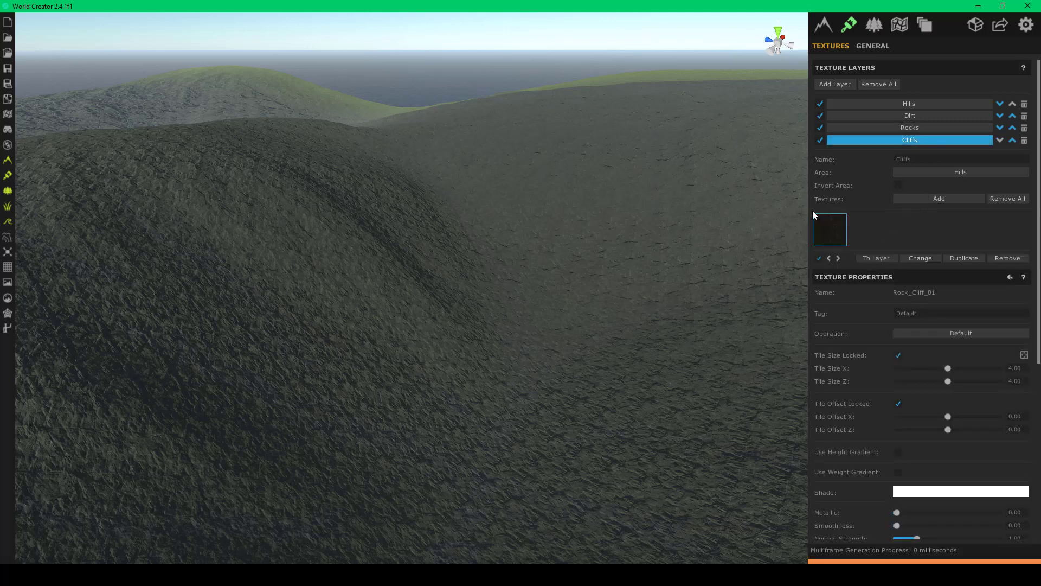
pyautogui.scroll(-3, 935, 339)
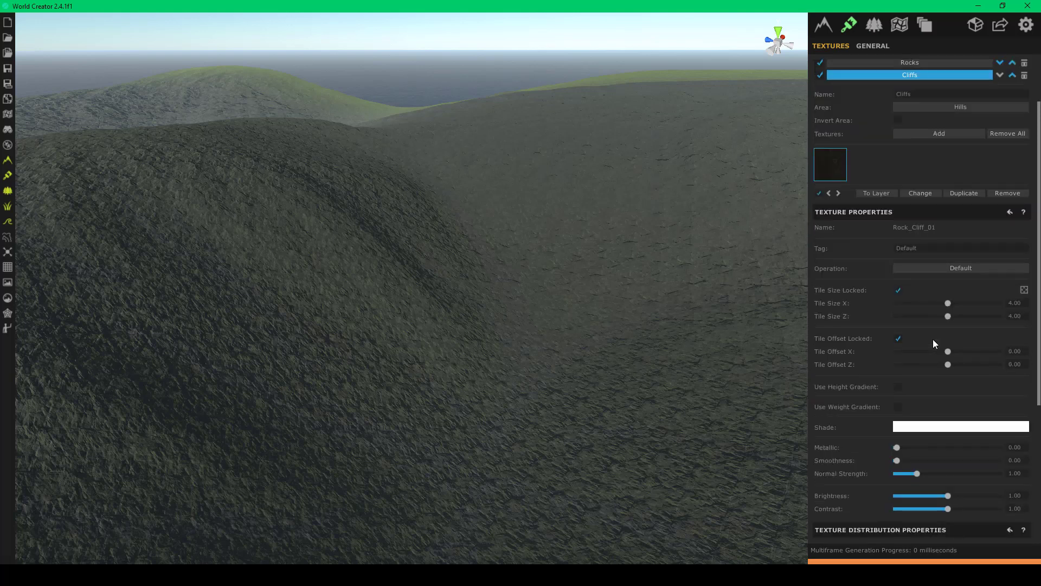
pyautogui.scroll(-3, 933, 339)
pyautogui.scroll(-6, 919, 412)
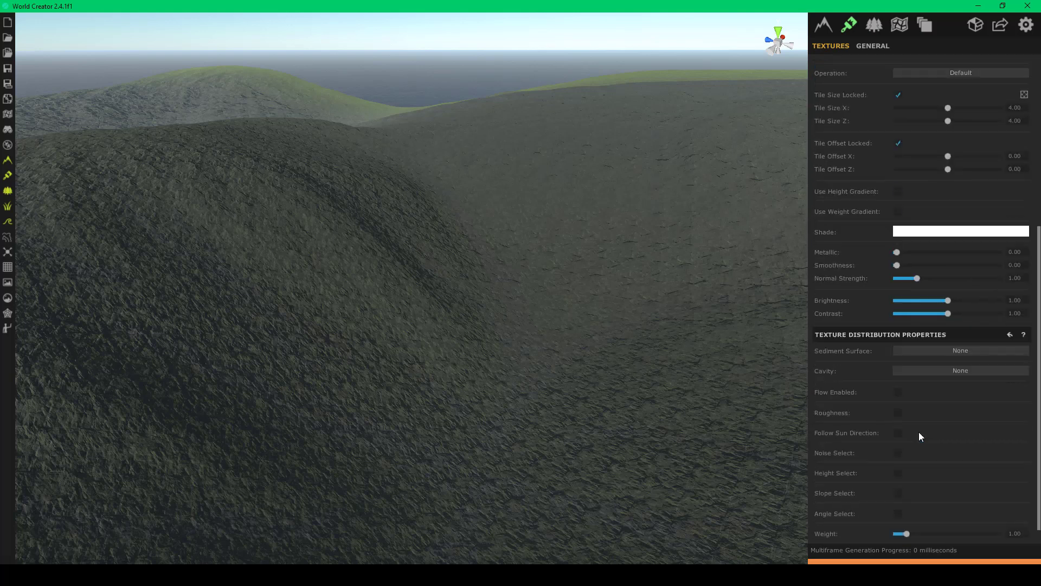
pyautogui.scroll(-1, 919, 432)
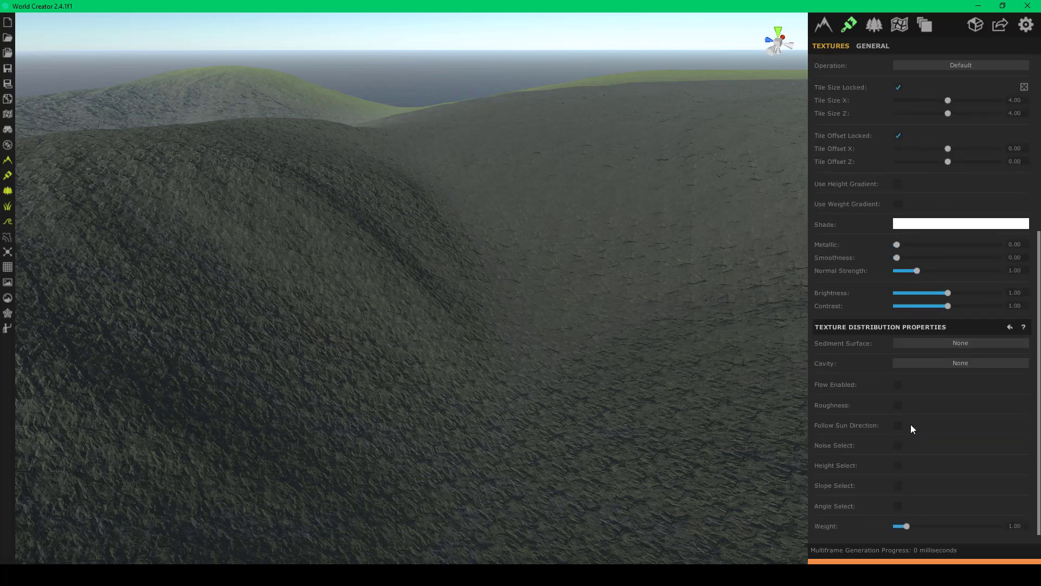
pyautogui.click(897, 465)
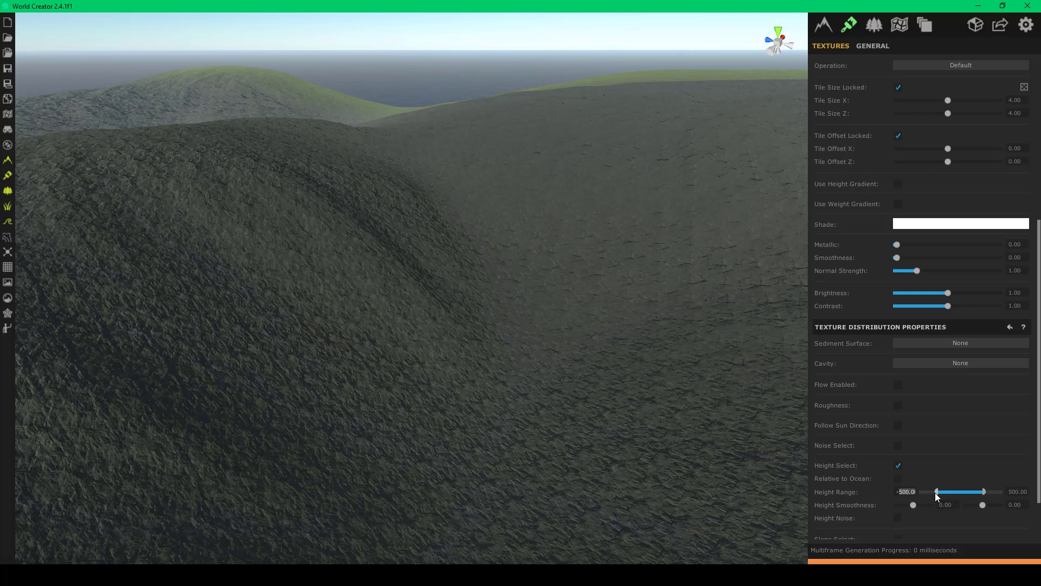
pyautogui.write('-2525')
pyautogui.press('Tab')
pyautogui.moveTo(493, 378); pyautogui.dragTo(409, 307, button='right')
pyautogui.press('w')
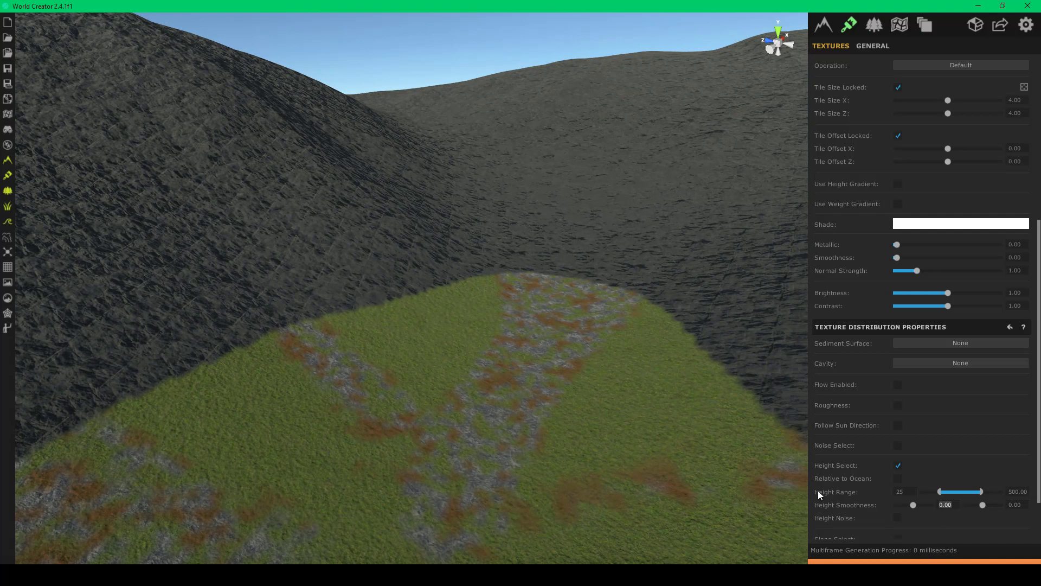
pyautogui.write('10')
pyautogui.press('Return')
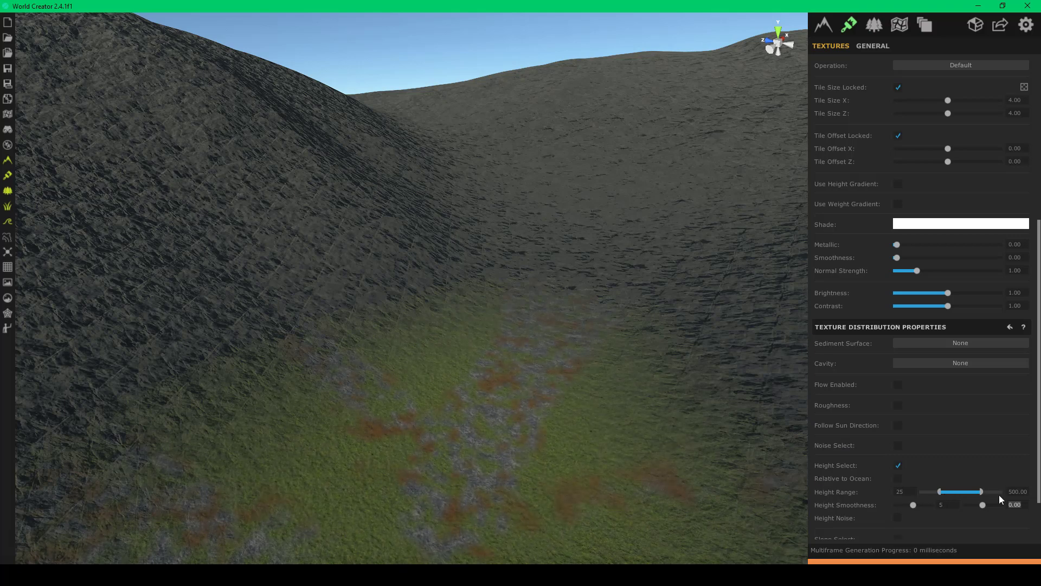
# - Show the red texture coverage overlay and the Terrain Info read-out, and check elevations on the hills
pyautogui.moveTo(515, 295); pyautogui.dragTo(478, 271, button='right')
pyautogui.press('w')
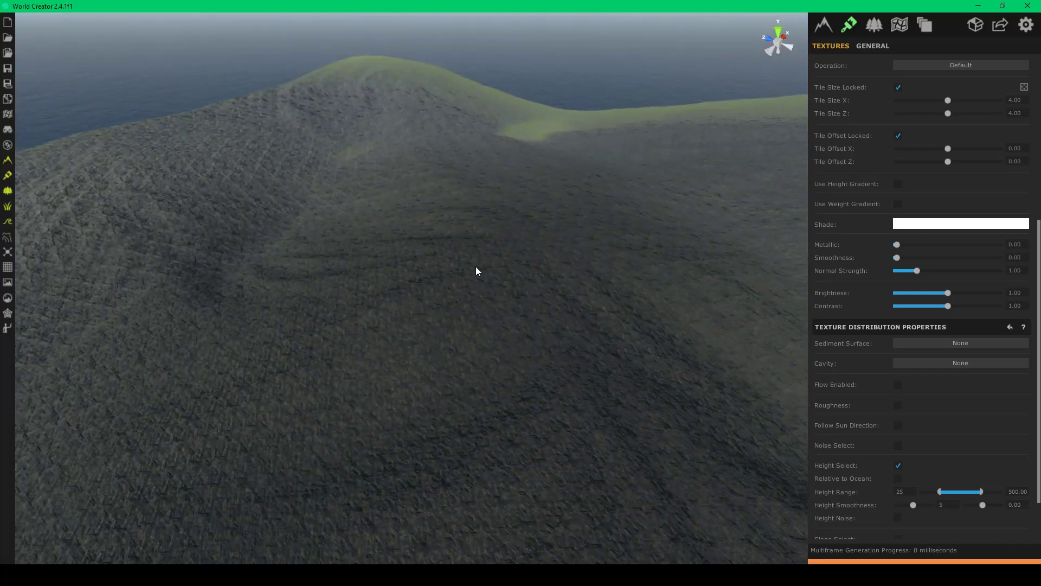
pyautogui.click(8, 114)
pyautogui.click(7, 114)
pyautogui.click(7, 129)
pyautogui.click(8, 114)
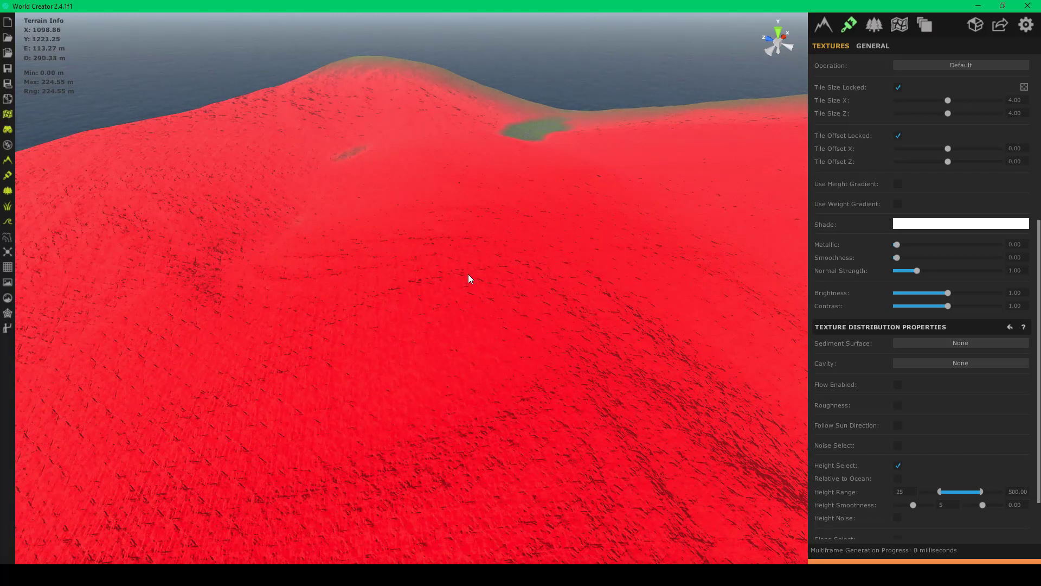
pyautogui.scroll(2, 468, 275)
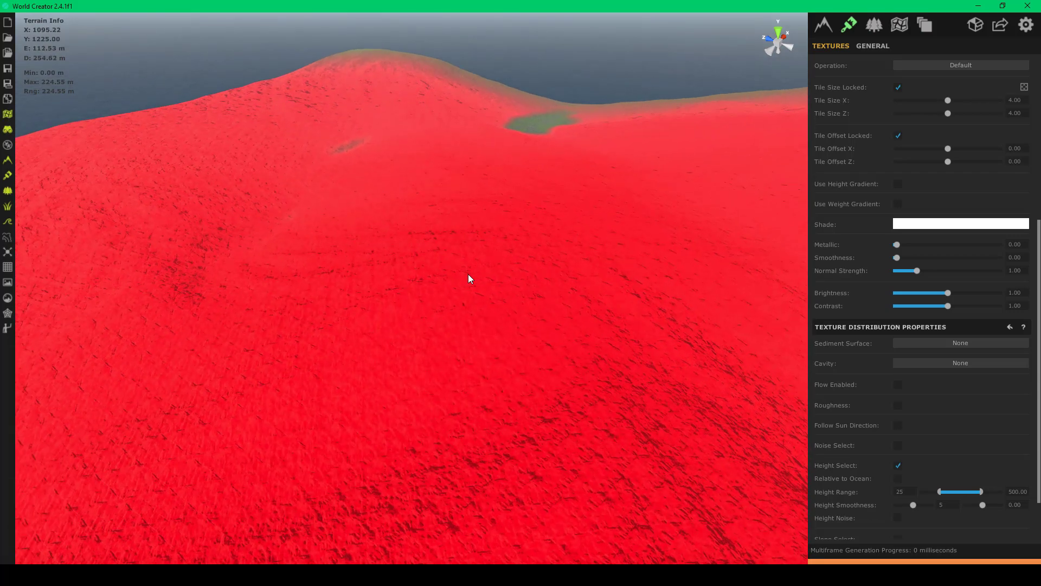
# - Set the upper height limit of the Cliffs texture to 90 and its upper Height Smoothness to 20
pyautogui.click(1008, 492)
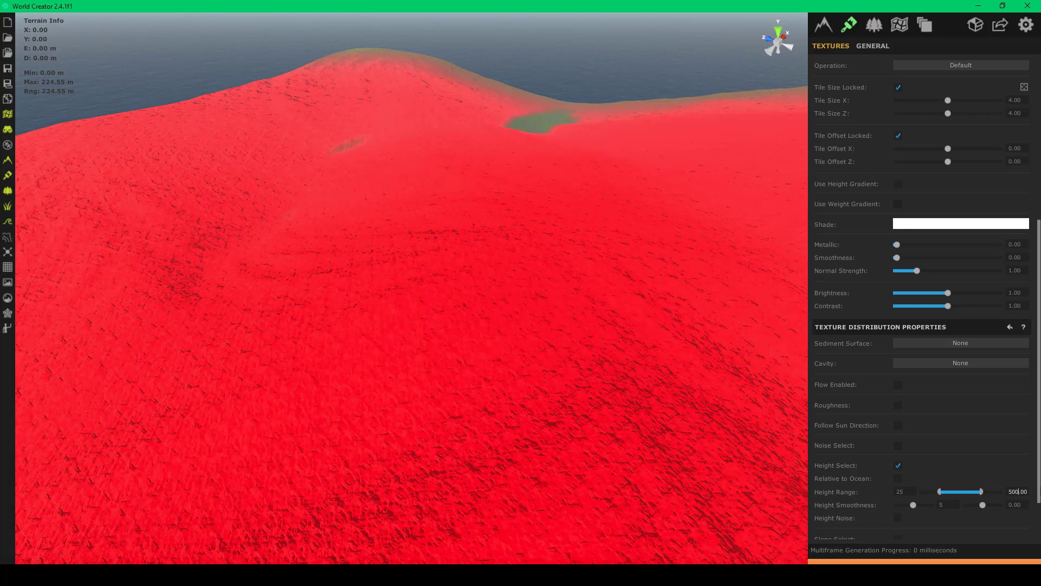
pyautogui.press('BackSpace')
pyautogui.press('BackSpace')
pyautogui.press('BackSpace')
pyautogui.write('90')
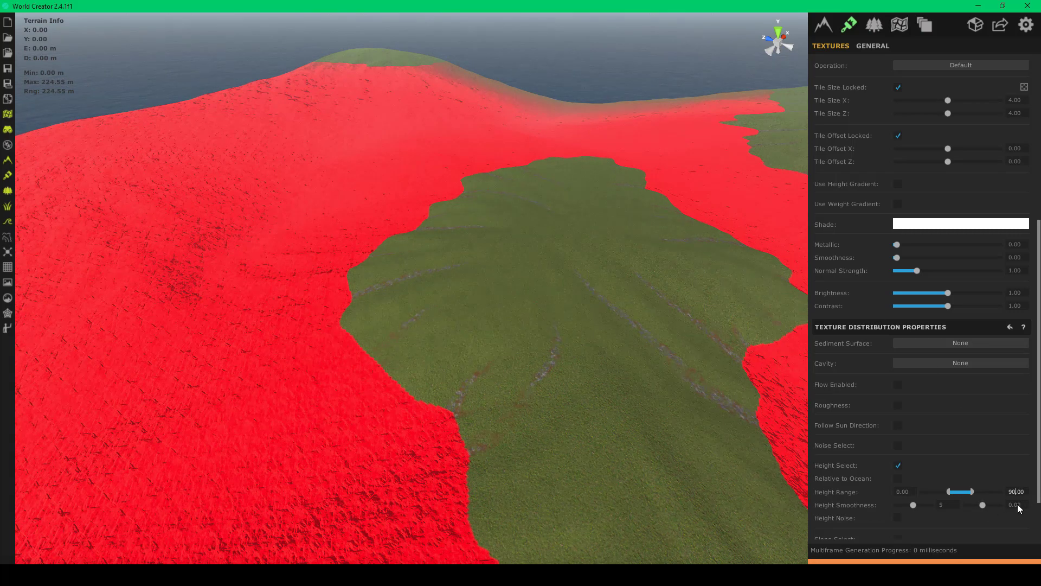
pyautogui.write('10')
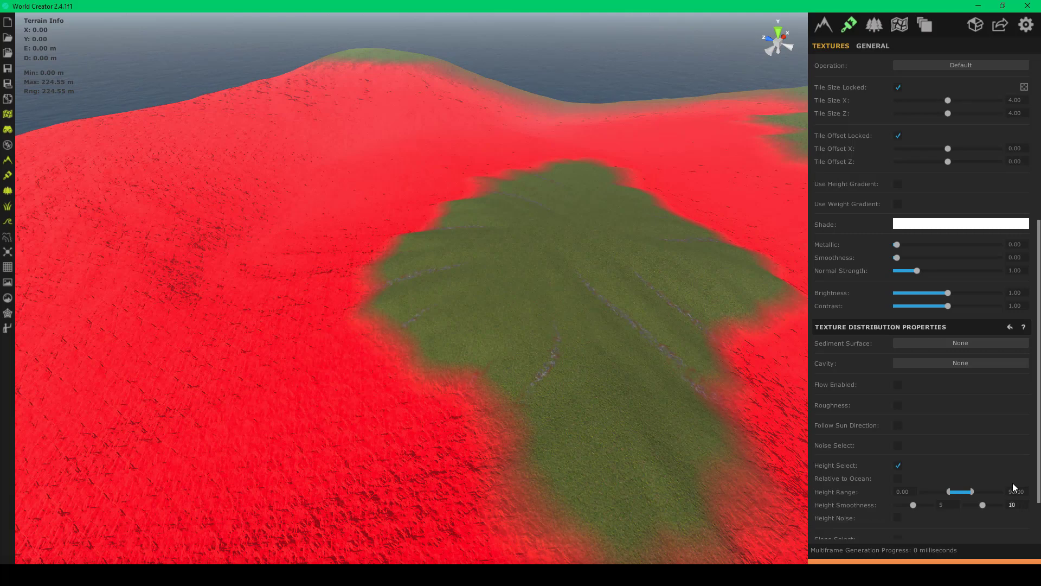
pyautogui.press('BackSpace')
pyautogui.write('2')
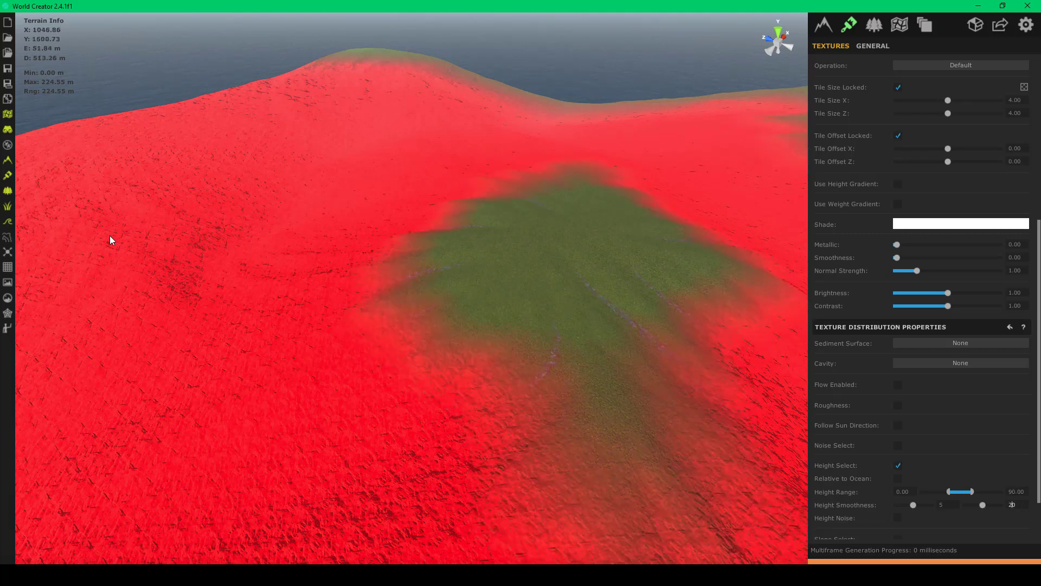
# - Inspect the Cliffs coverage on the highest ridge and raise the texture's upper height limit toward the peak
pyautogui.moveTo(565, 226); pyautogui.dragTo(789, 115, button='right')
pyautogui.press('w')
pyautogui.moveTo(561, 198); pyautogui.dragTo(371, 212, button='right')
pyautogui.press('s')
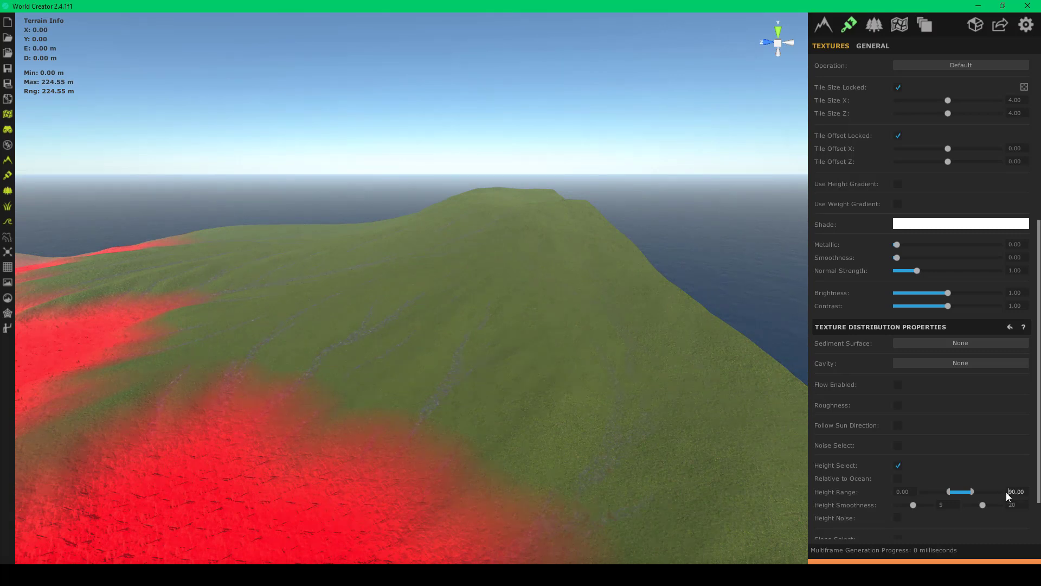
pyautogui.write('1')
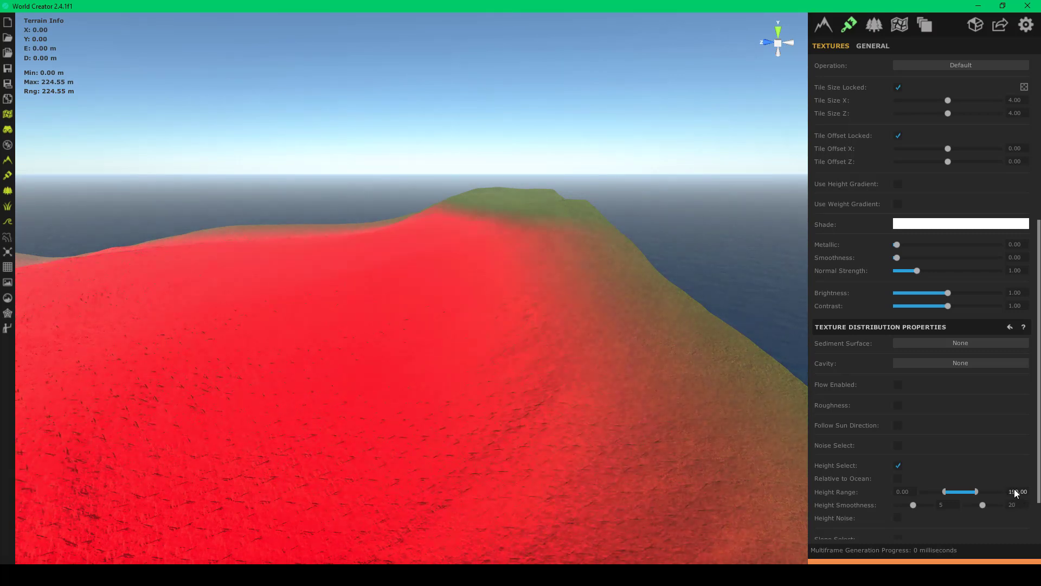
# - Set the upper height limit of the Cliffs texture to 170 and enable Noise Select for it
pyautogui.write('7')
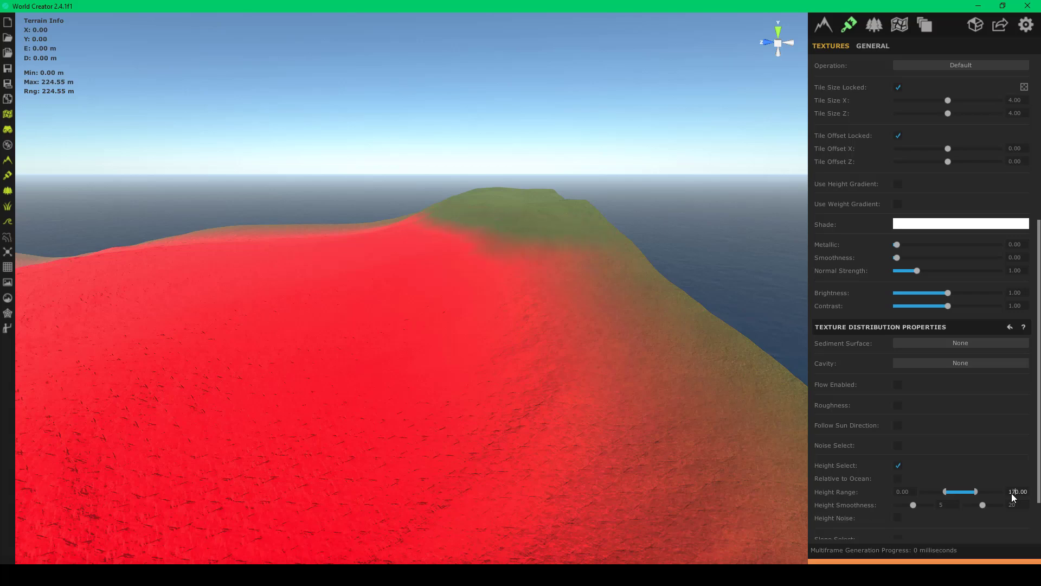
pyautogui.moveTo(603, 364); pyautogui.dragTo(173, 351, button='right')
pyautogui.scroll(3, 174, 351)
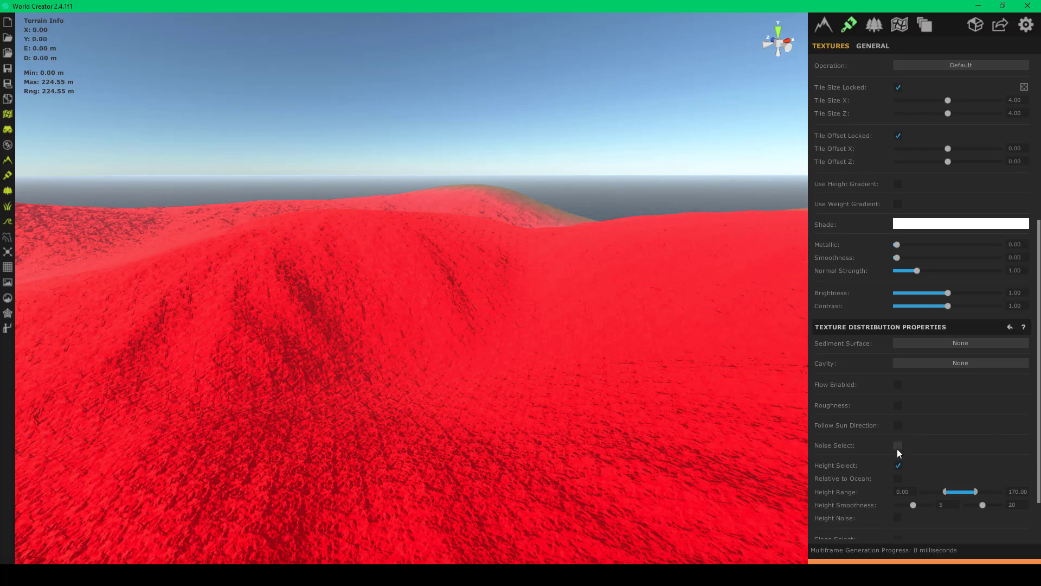
pyautogui.click(899, 446)
pyautogui.moveTo(600, 382); pyautogui.dragTo(370, 330, button='right')
pyautogui.scroll(1, 802, 438)
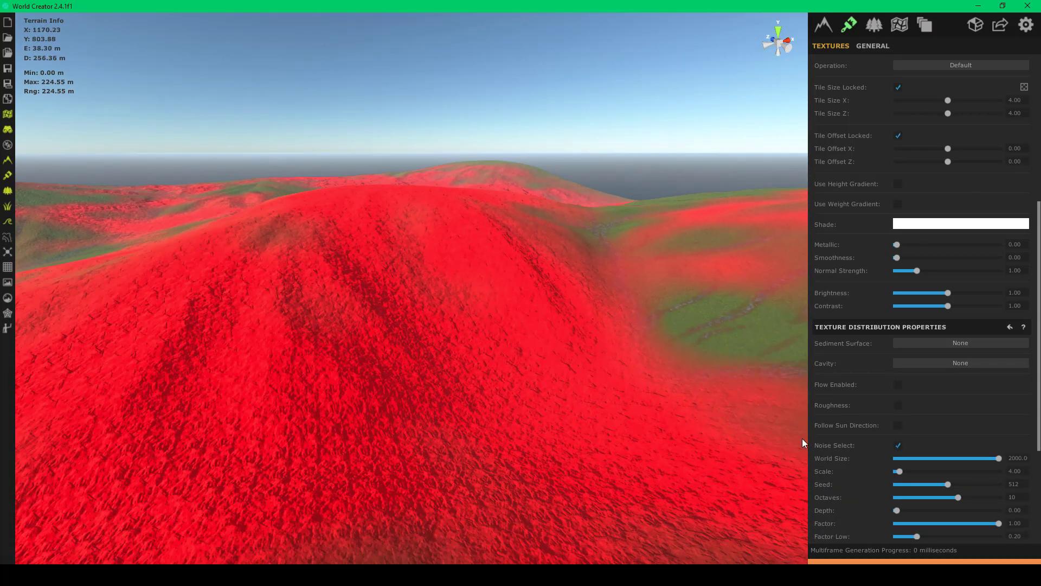
# - Compare the Concave and Convex cavity modes on the Cliffs texture, settle on Convex and check the ridge coverage
pyautogui.click(928, 364)
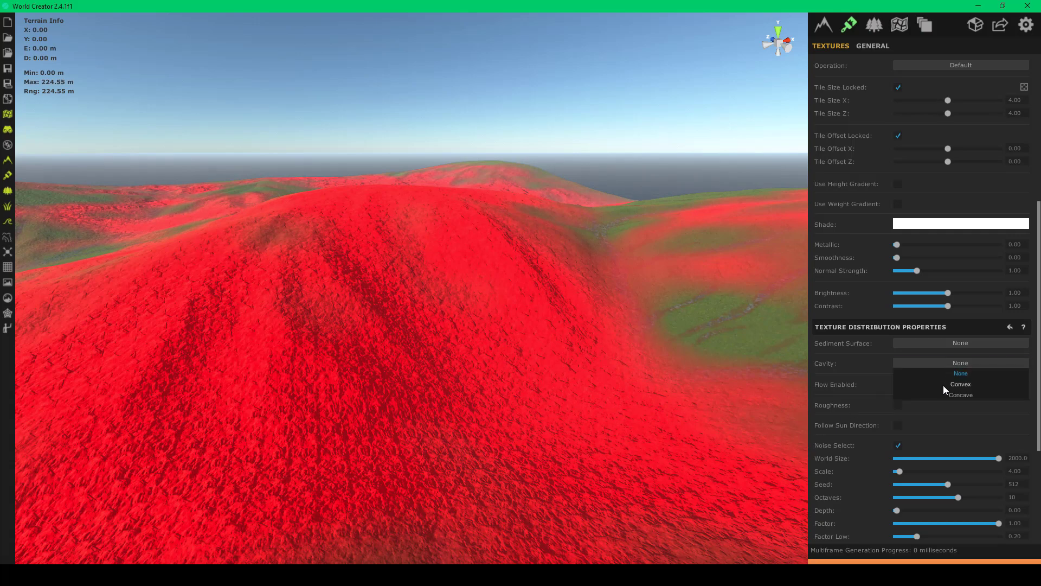
pyautogui.click(947, 391)
pyautogui.click(958, 364)
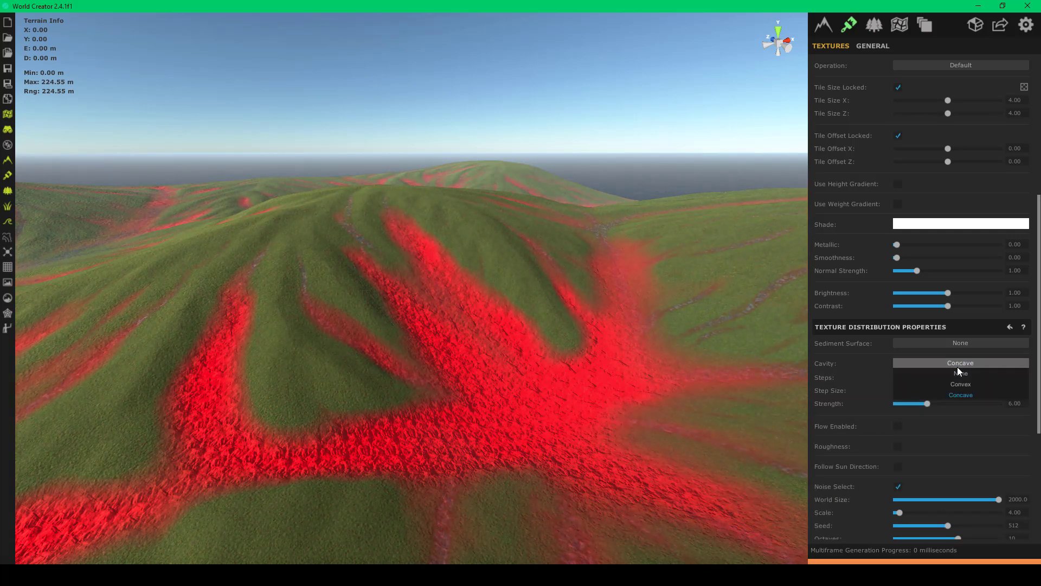
pyautogui.click(955, 384)
pyautogui.moveTo(519, 314)
pyautogui.mouseDown()
pyautogui.moveTo(799, 316)
pyautogui.moveTo(593, 278)
pyautogui.moveTo(188, 285)
pyautogui.moveTo(356, 288)
pyautogui.moveTo(61, 316)
pyautogui.moveTo(301, 309)
pyautogui.mouseUp()
pyautogui.scroll(3, 180, 282)
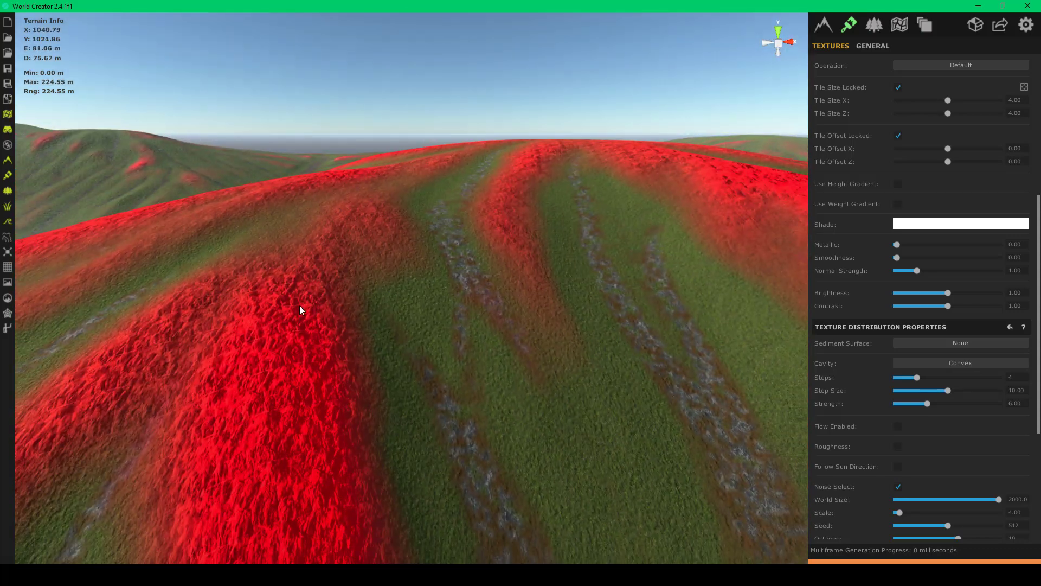
pyautogui.moveTo(327, 382); pyautogui.dragTo(232, 351, button='right')
pyautogui.press('w')
pyautogui.moveTo(317, 352); pyautogui.dragTo(318, 375)
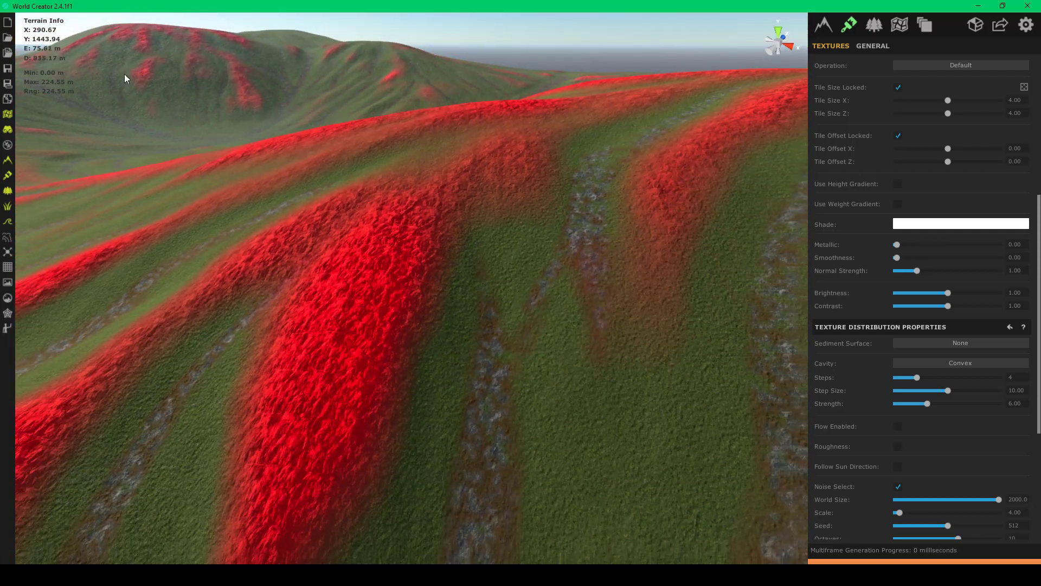
# - Hide the red coverage overlay, examine the Cliffs texture on the ridges up close, and show the overlay again
pyautogui.click(11, 116)
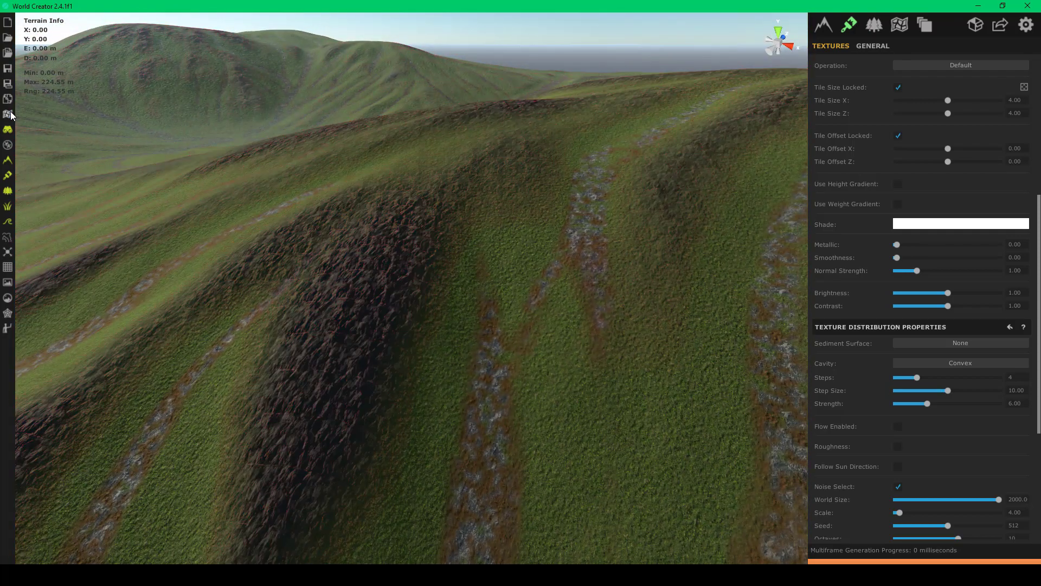
pyautogui.moveTo(383, 234)
pyautogui.mouseDown()
pyautogui.moveTo(698, 235)
pyautogui.moveTo(622, 217)
pyautogui.moveTo(508, 223)
pyautogui.moveTo(445, 244)
pyautogui.moveTo(366, 233)
pyautogui.mouseUp()
pyautogui.moveTo(366, 231); pyautogui.dragTo(77, 210, button='right')
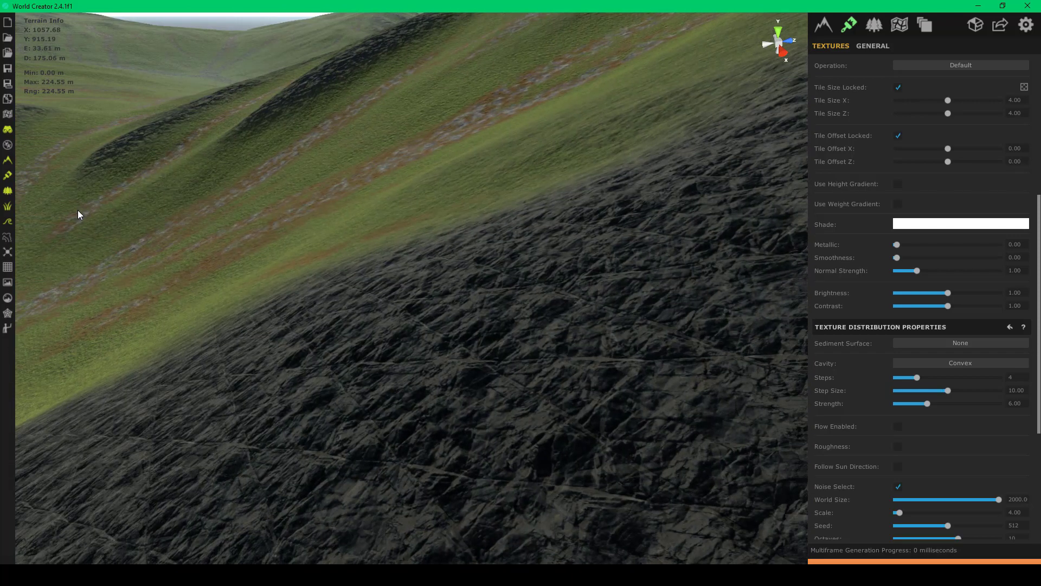
pyautogui.moveTo(432, 299); pyautogui.dragTo(581, 257, button='right')
pyautogui.moveTo(581, 261); pyautogui.dragTo(411, 226)
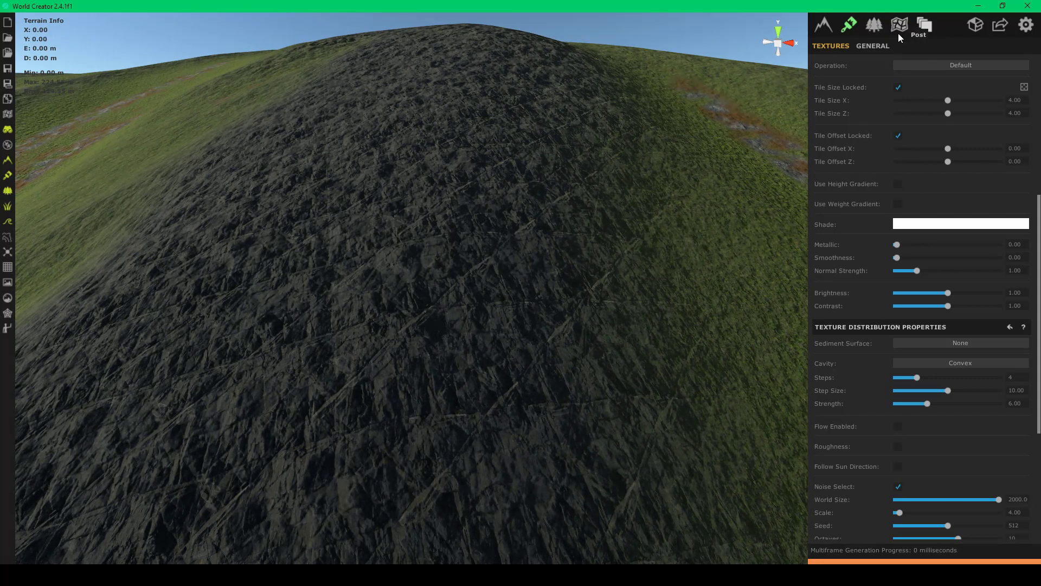
pyautogui.click(8, 114)
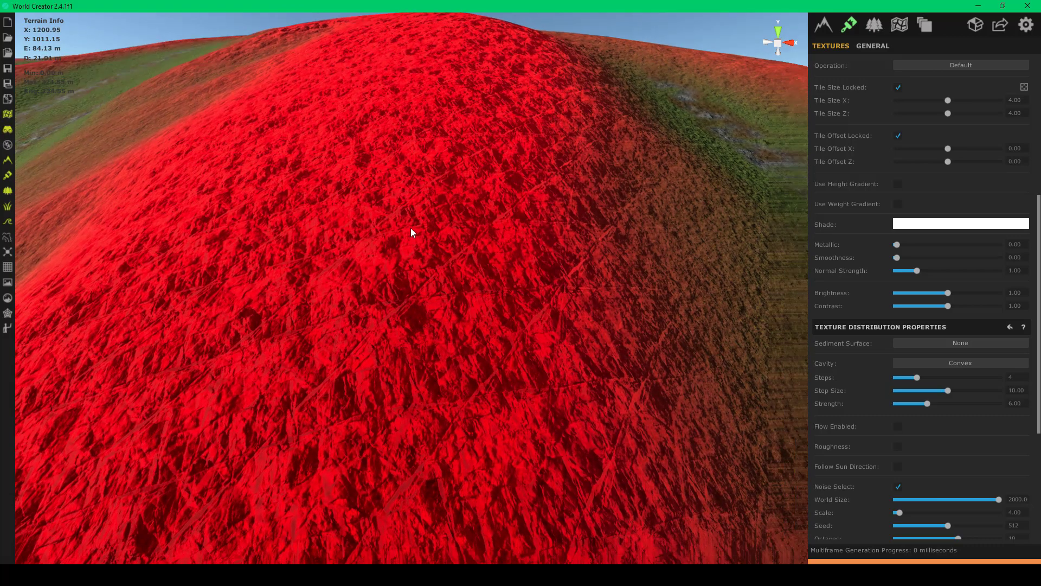
pyautogui.moveTo(411, 228); pyautogui.dragTo(411, 228, button='right')
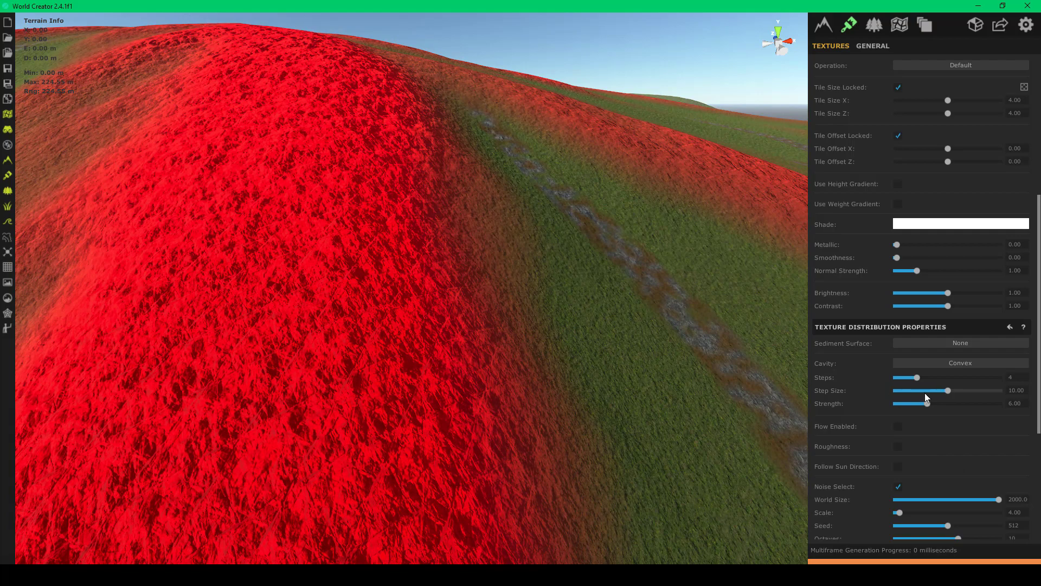
# - Set the convex cavity Steps of the Cliffs texture to 2
pyautogui.moveTo(917, 376)
pyautogui.mouseDown()
pyautogui.moveTo(947, 377)
pyautogui.moveTo(911, 375)
pyautogui.mouseUp()
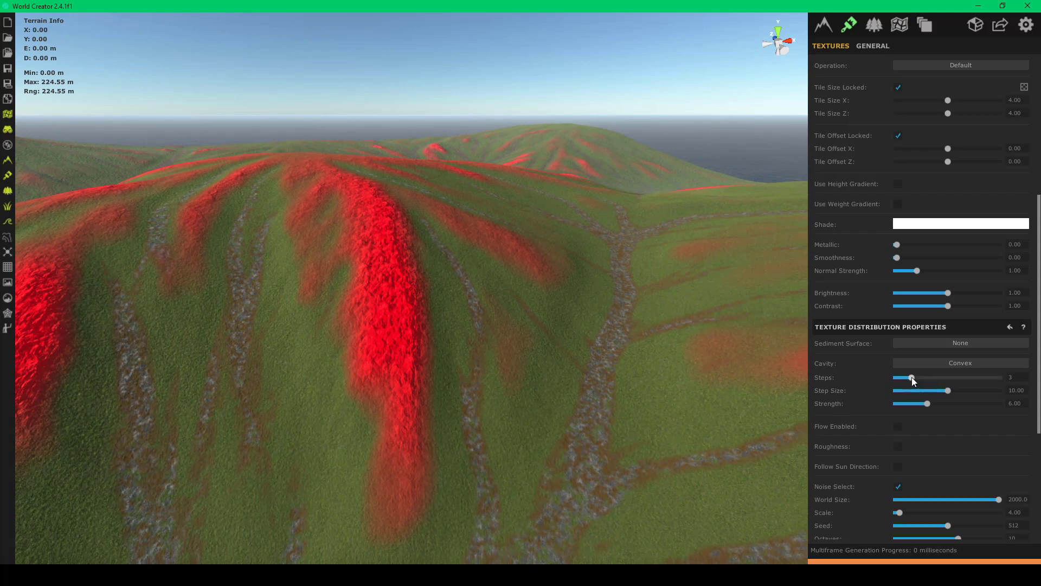
pyautogui.moveTo(913, 377)
pyautogui.mouseDown()
pyautogui.moveTo(996, 377)
pyautogui.moveTo(906, 378)
pyautogui.mouseUp()
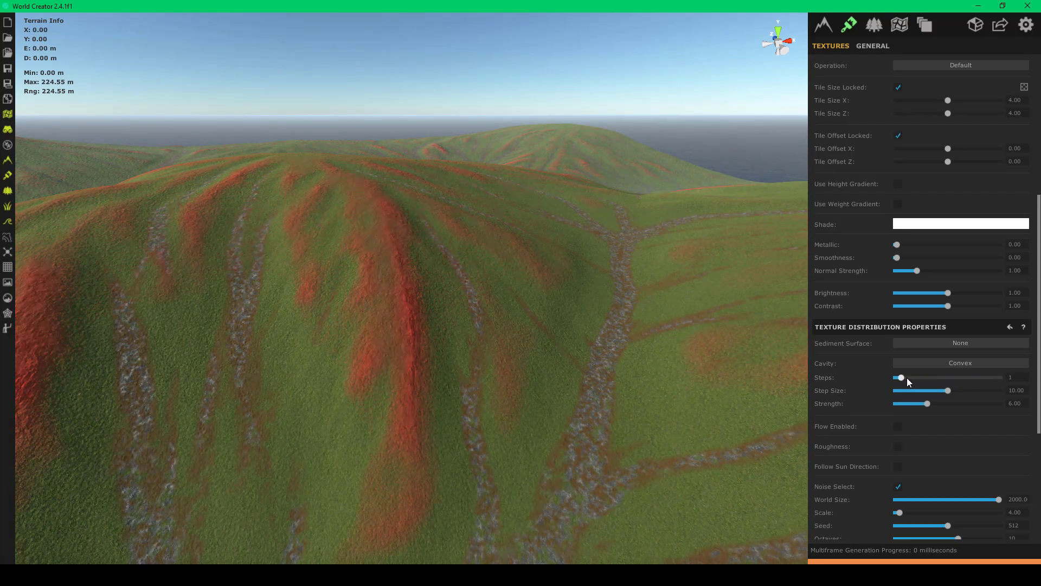
pyautogui.click(907, 378)
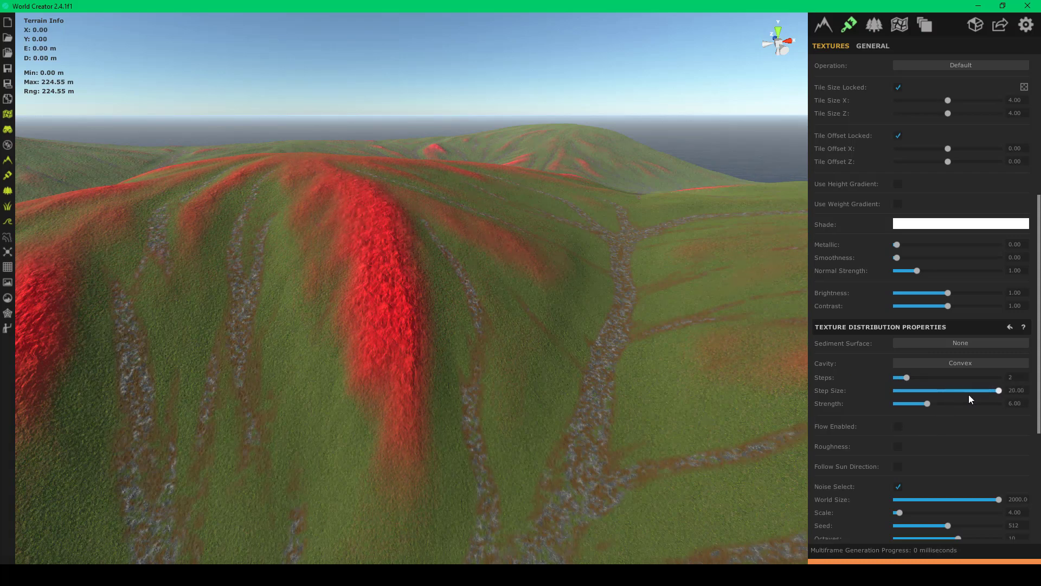
# - Set the cavity Step Size of the Cliffs texture to 3.5 and check the coverage along the ridges
pyautogui.moveTo(915, 396)
pyautogui.mouseDown()
pyautogui.moveTo(960, 396)
pyautogui.moveTo(914, 403)
pyautogui.mouseUp()
pyautogui.click(1019, 393)
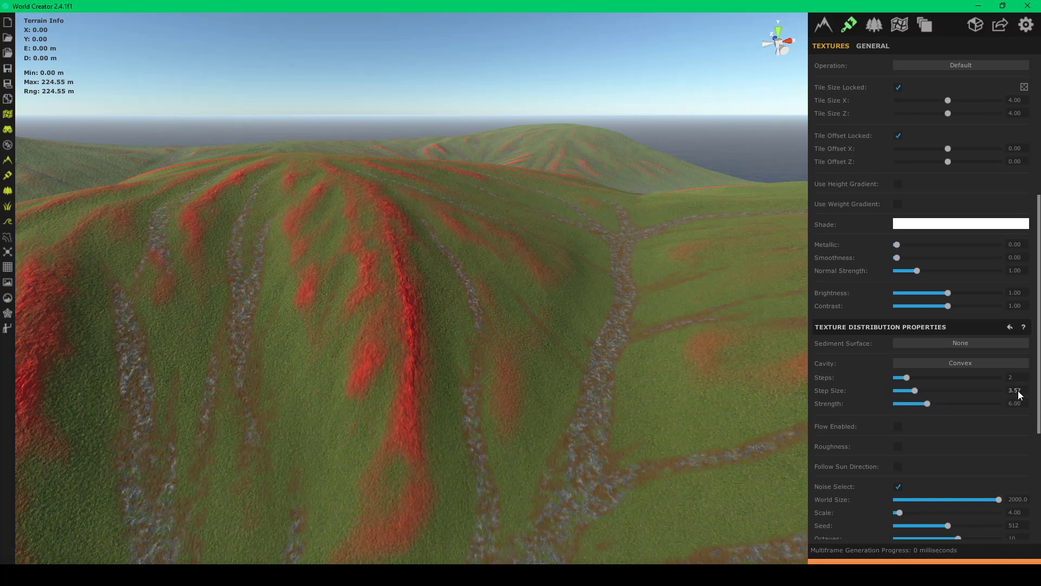
pyautogui.write('.5')
pyautogui.press('Tab')
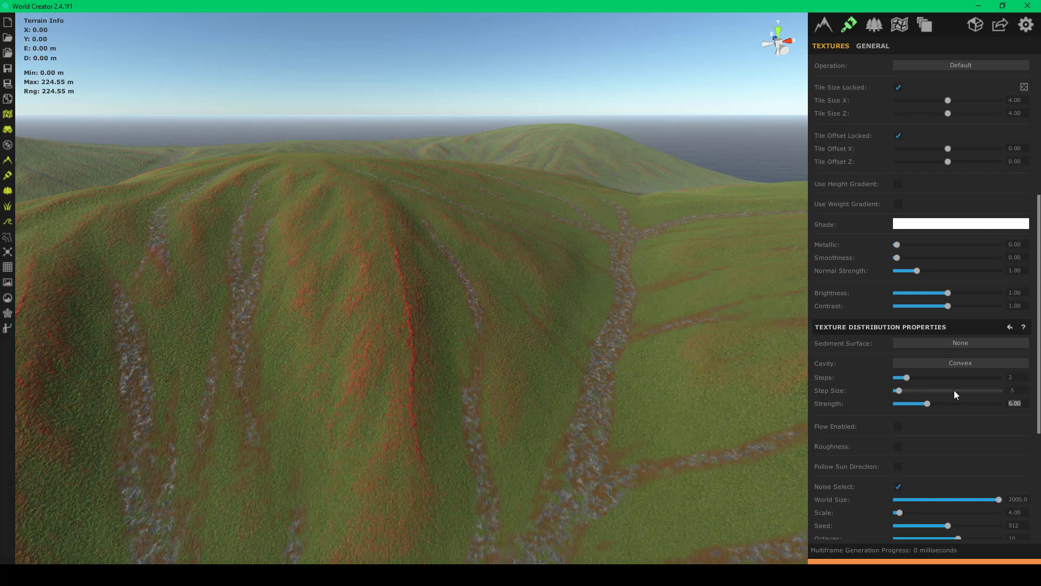
pyautogui.click(1011, 390)
pyautogui.write('3')
pyautogui.press('Tab')
pyautogui.scroll(5, 427, 260)
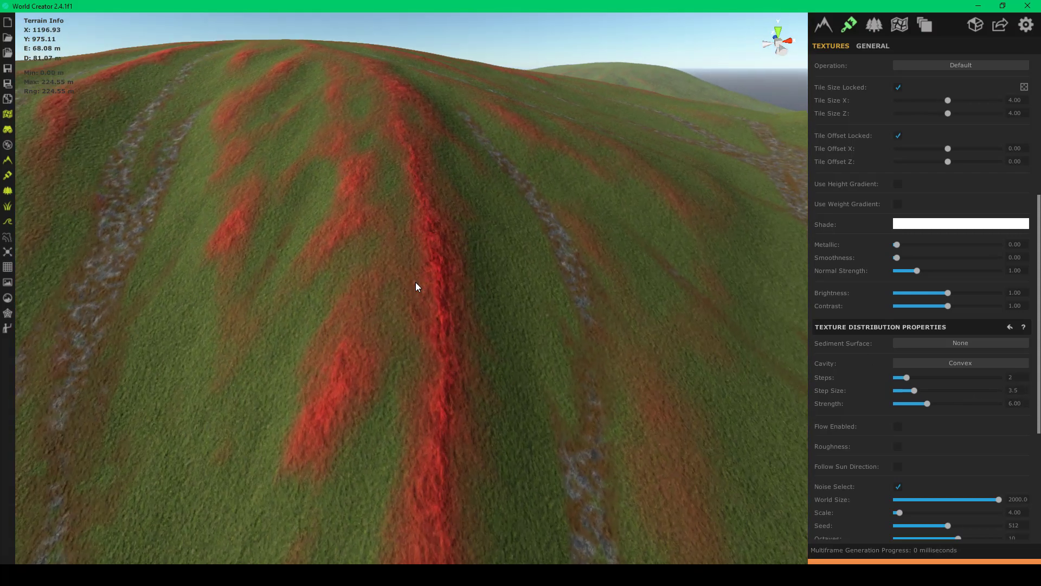
pyautogui.scroll(-5, 416, 283)
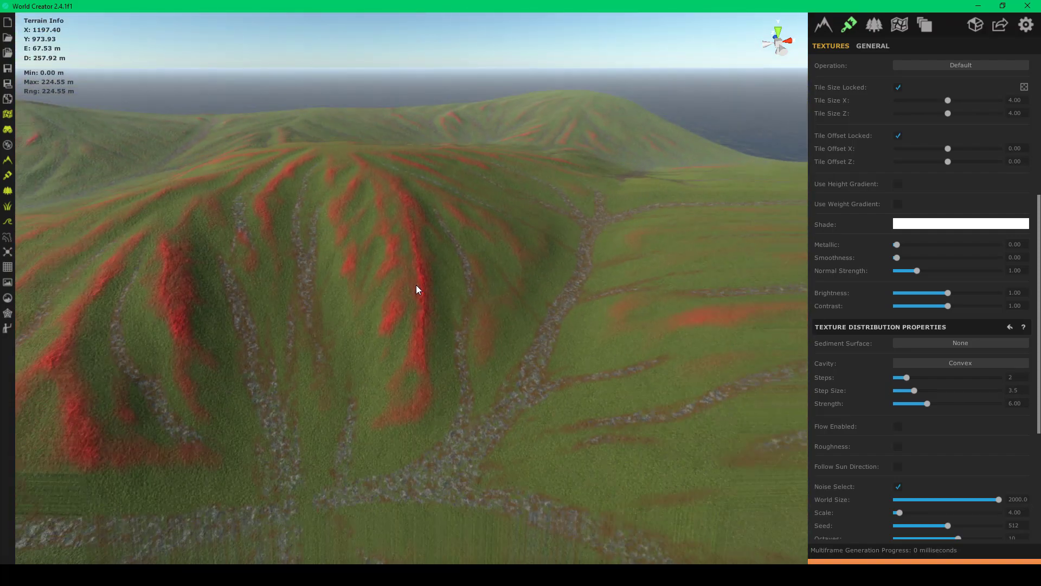
# - Set the cavity Strength of the Cliffs texture to 10 and inspect the coverage across the hills
pyautogui.moveTo(416, 285); pyautogui.dragTo(994, 231, button='right')
pyautogui.moveTo(678, 227); pyautogui.dragTo(856, 364, button='right')
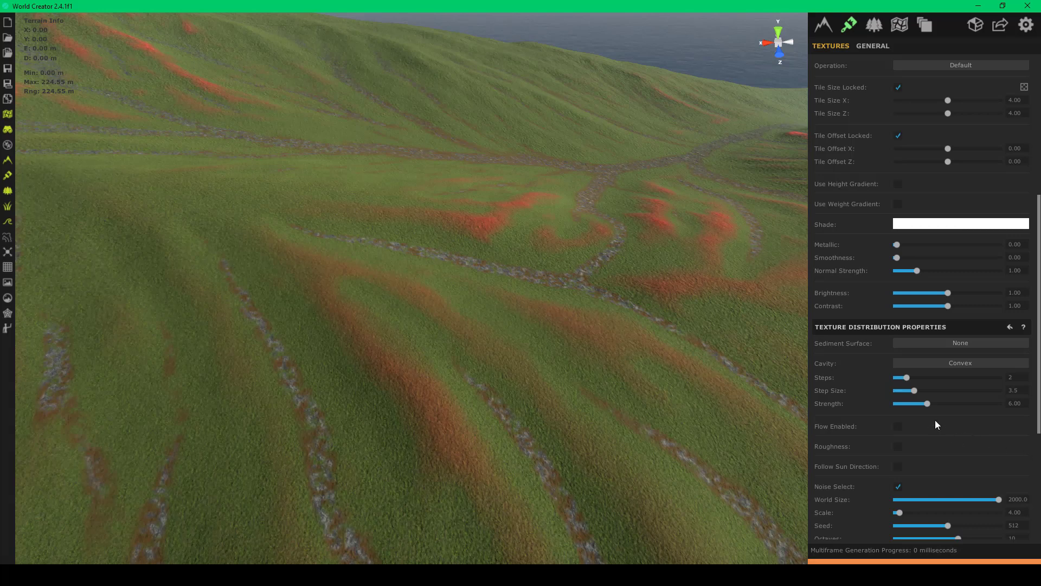
pyautogui.moveTo(928, 403)
pyautogui.mouseDown()
pyautogui.moveTo(986, 403)
pyautogui.moveTo(942, 405)
pyautogui.mouseUp()
pyautogui.moveTo(1022, 406); pyautogui.dragTo(865, 399)
pyautogui.write('10')
pyautogui.press('Tab')
pyautogui.moveTo(376, 366)
pyautogui.mouseDown(button='right')
pyautogui.moveTo(37, 81)
pyautogui.moveTo(231, 197)
pyautogui.moveTo(328, 224)
pyautogui.moveTo(81, 237)
pyautogui.moveTo(16, 206)
pyautogui.mouseUp(button='right')
pyautogui.scroll(3, 327, 223)
pyautogui.scroll(-2, 327, 224)
pyautogui.scroll(-3, 328, 225)
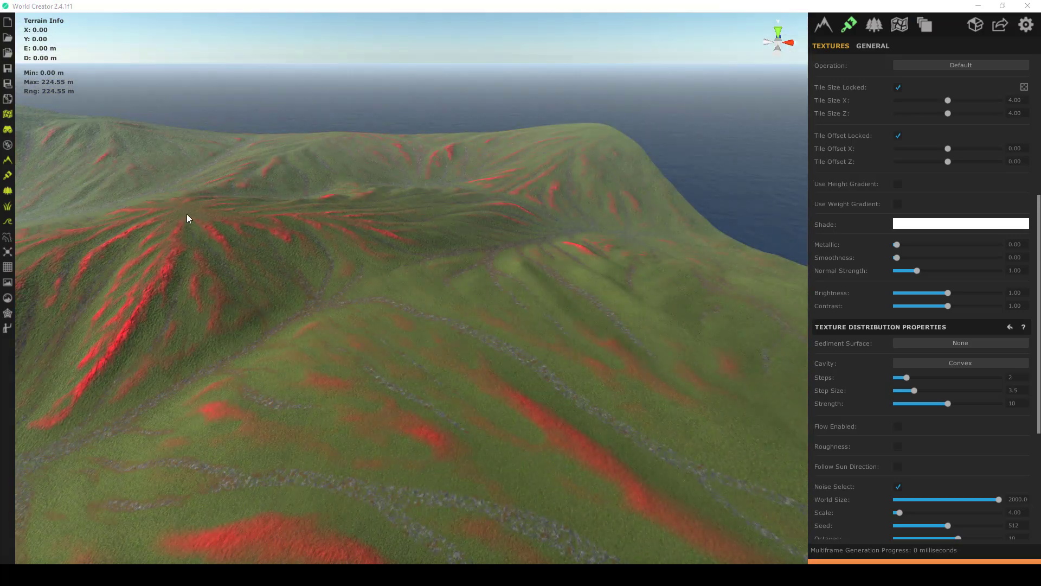
pyautogui.moveTo(475, 274)
pyautogui.mouseDown(button='right')
pyautogui.moveTo(278, 223)
pyautogui.moveTo(324, 328)
pyautogui.moveTo(441, 280)
pyautogui.moveTo(476, 285)
pyautogui.moveTo(664, 369)
pyautogui.mouseUp(button='right')
pyautogui.scroll(5, 278, 223)
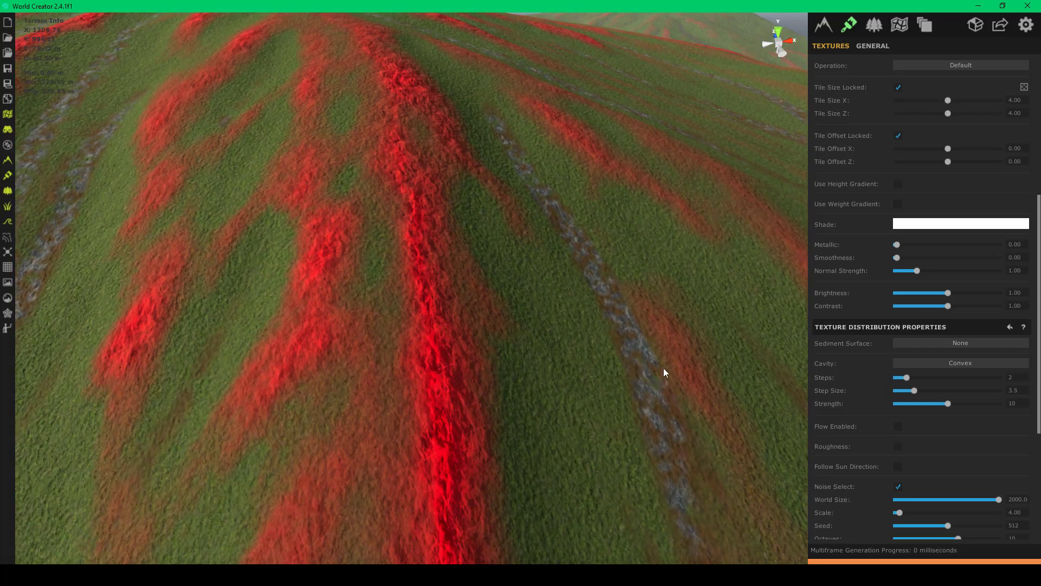
# - Try enabling Flow for the distribution of the Cliffs texture
pyautogui.scroll(-3, 963, 455)
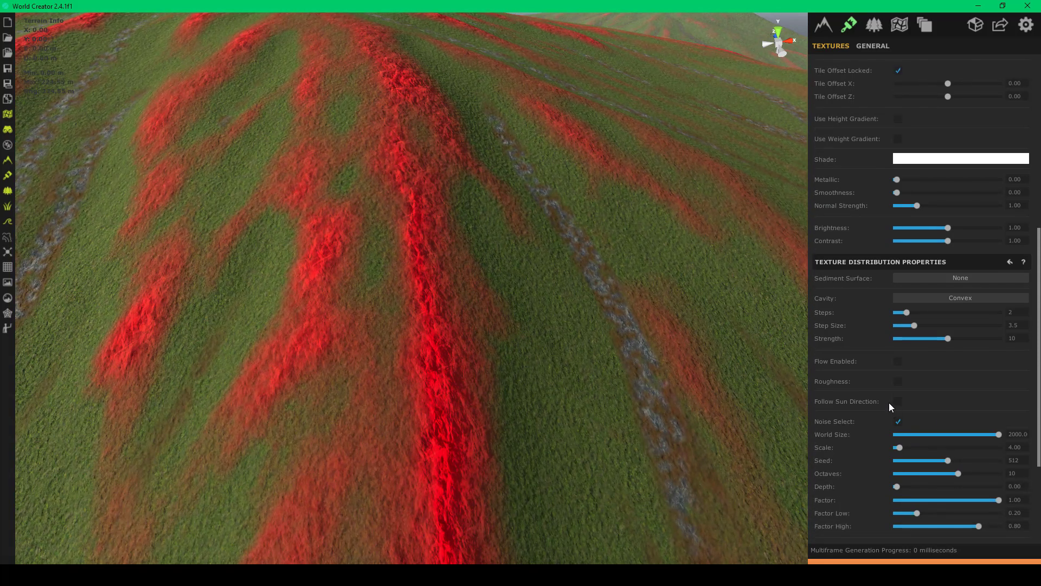
pyautogui.scroll(-10, 551, 366)
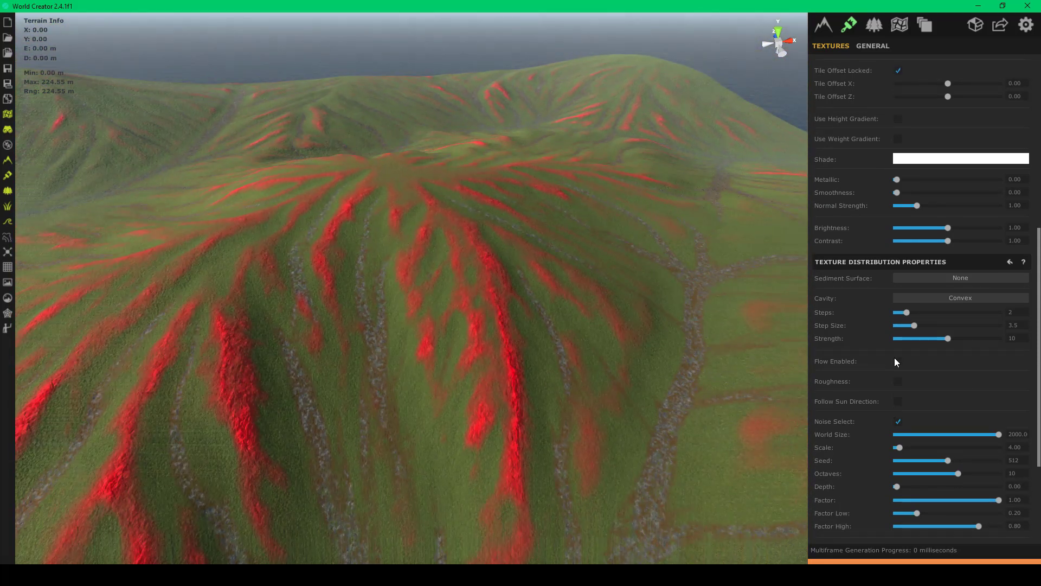
pyautogui.click(897, 362)
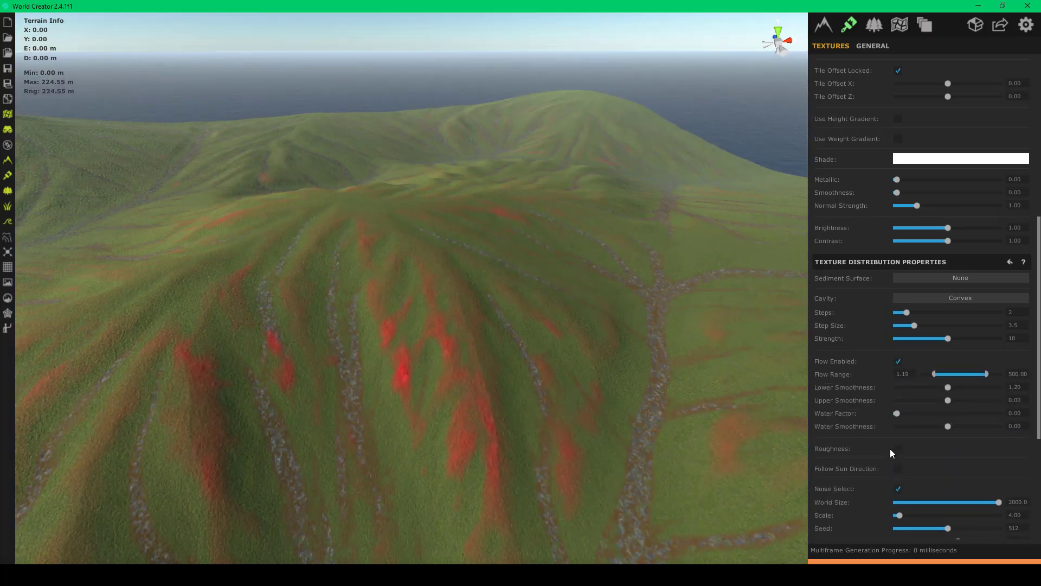
pyautogui.click(897, 360)
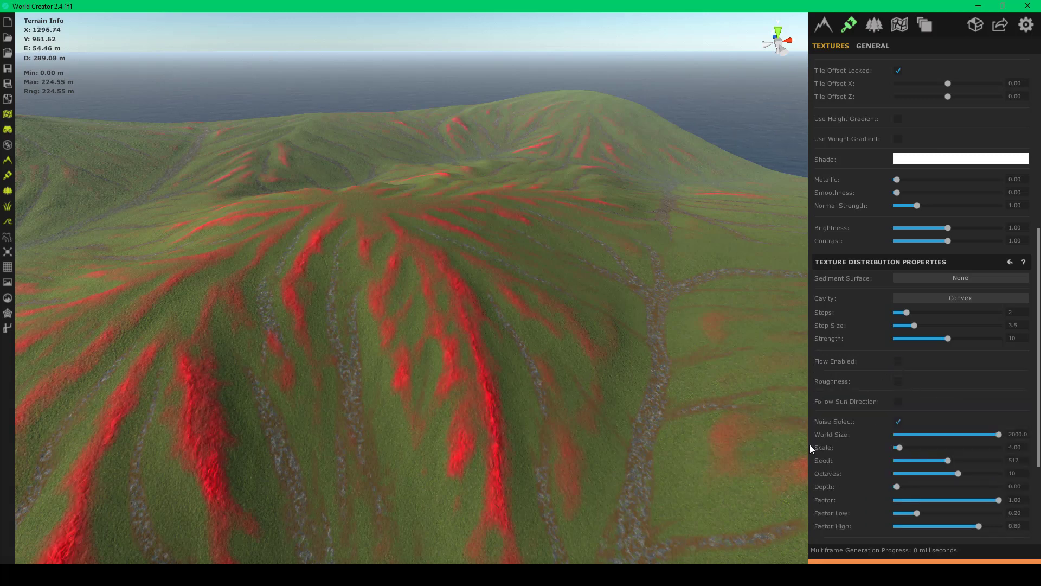
# - Lower the noise World Size of the Cliffs texture to about 990 and raise its noise Scale to about 20.7
pyautogui.scroll(-4, 877, 422)
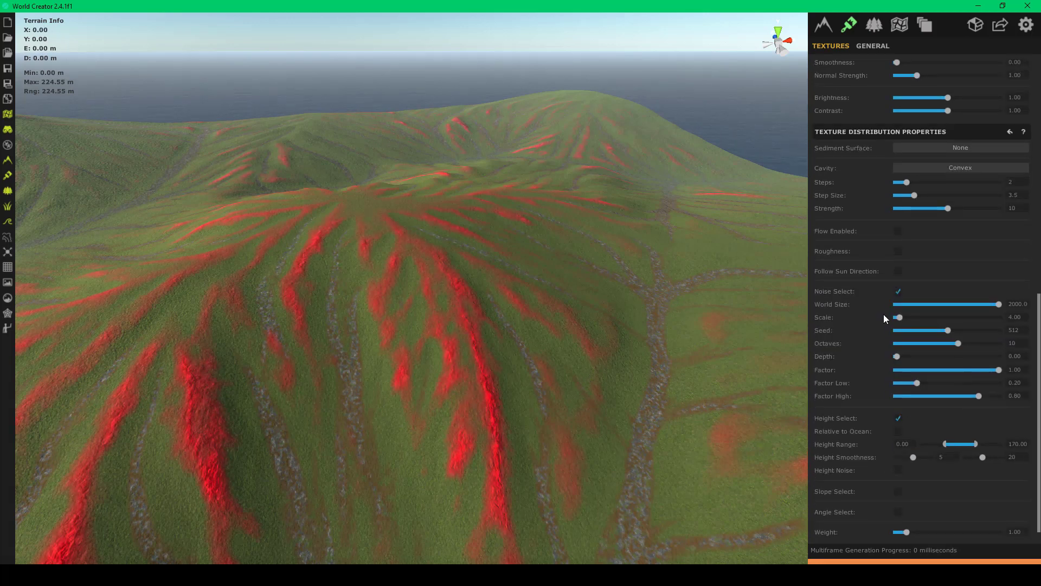
pyautogui.moveTo(998, 305); pyautogui.dragTo(963, 309)
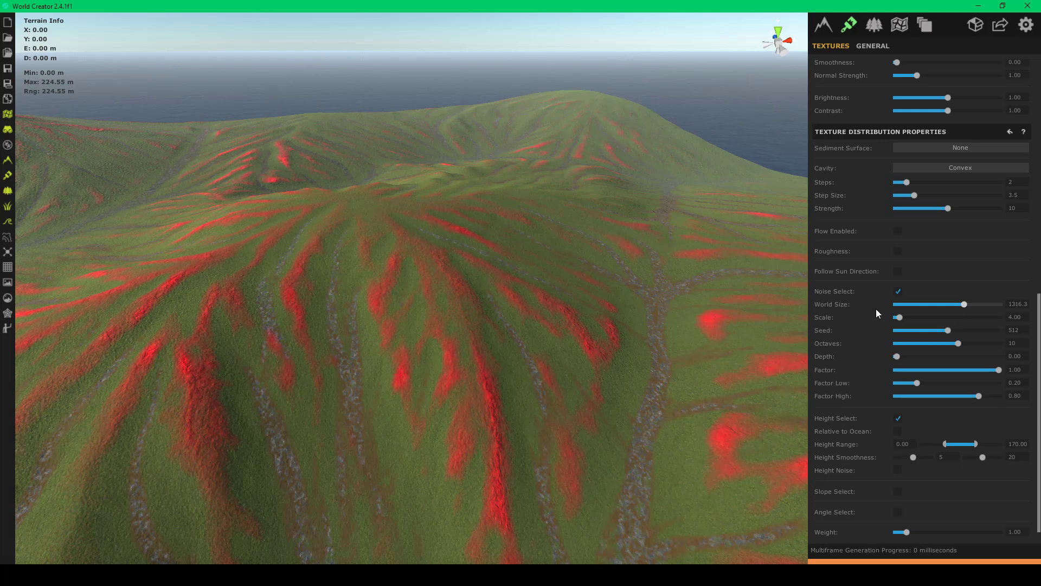
pyautogui.moveTo(488, 301); pyautogui.dragTo(529, 349, button='right')
pyautogui.scroll(-5, 566, 298)
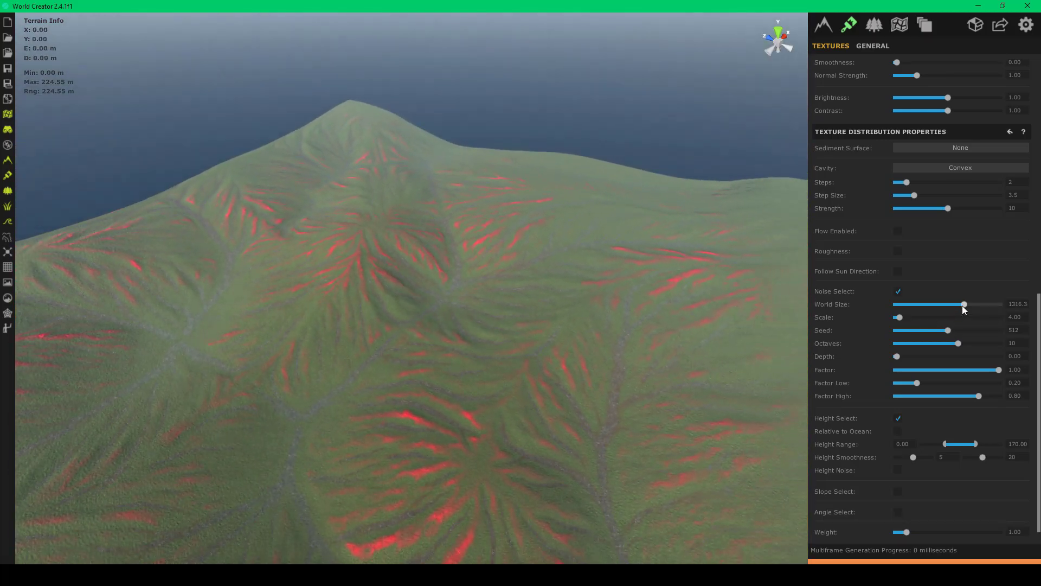
pyautogui.moveTo(962, 305); pyautogui.dragTo(920, 316)
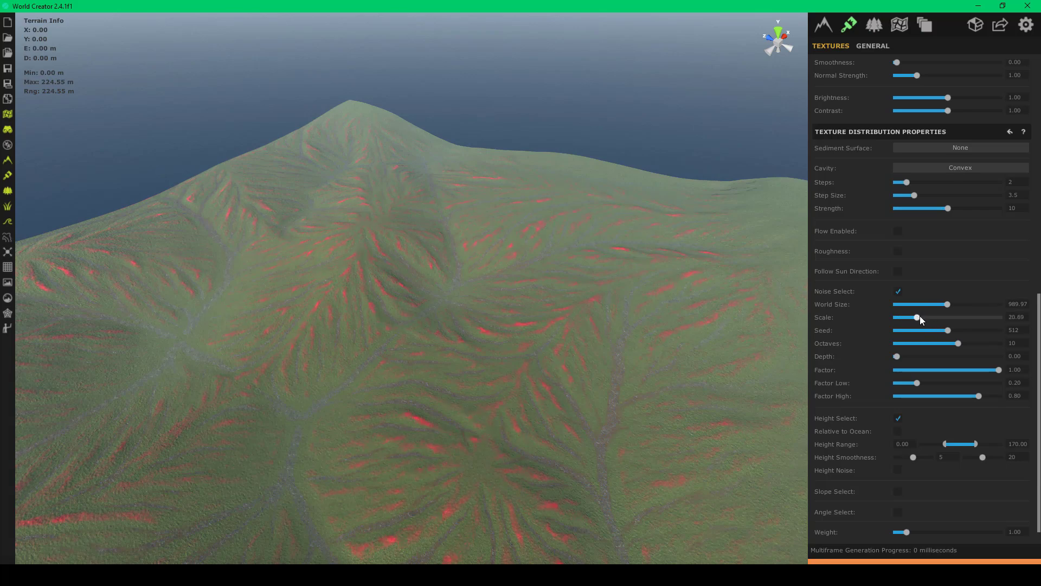
# - Raise the noise Scale of the Cliffs texture to about 44.7 and inspect the broken-up patches on the slopes
pyautogui.scroll(5, 545, 368)
pyautogui.moveTo(545, 367); pyautogui.dragTo(470, 363, button='right')
pyautogui.moveTo(915, 317); pyautogui.dragTo(943, 317)
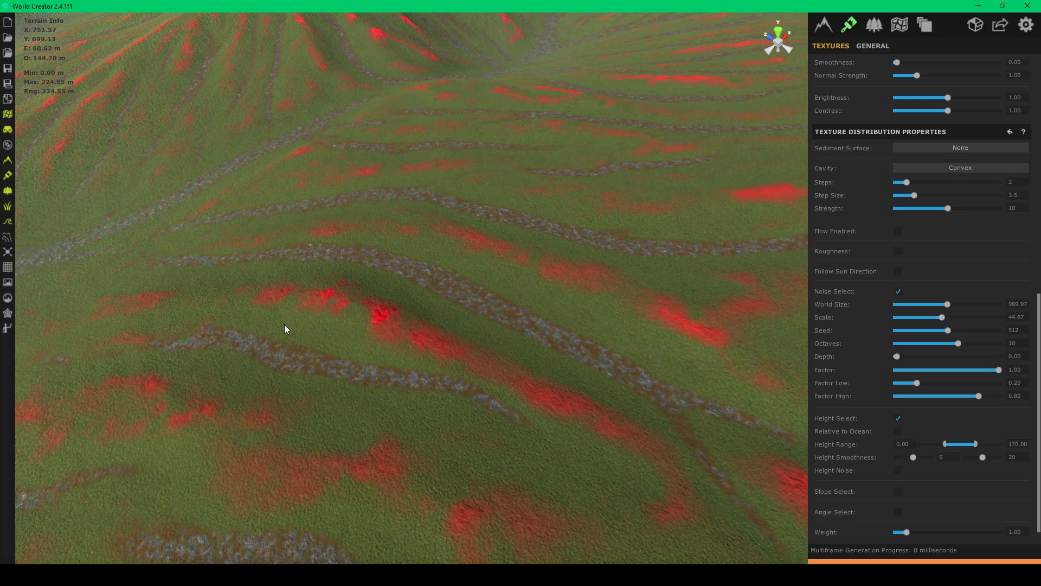
pyautogui.scroll(2, 422, 327)
pyautogui.moveTo(456, 301); pyautogui.dragTo(592, 293, button='right')
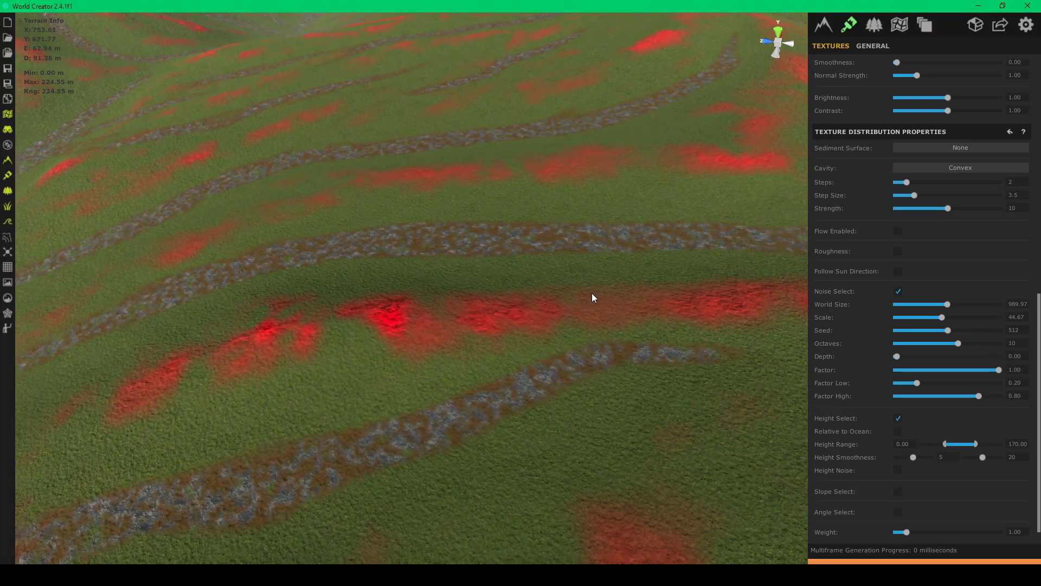
pyautogui.moveTo(539, 238); pyautogui.dragTo(451, 167, button='right')
pyautogui.press('w')
pyautogui.press('d')
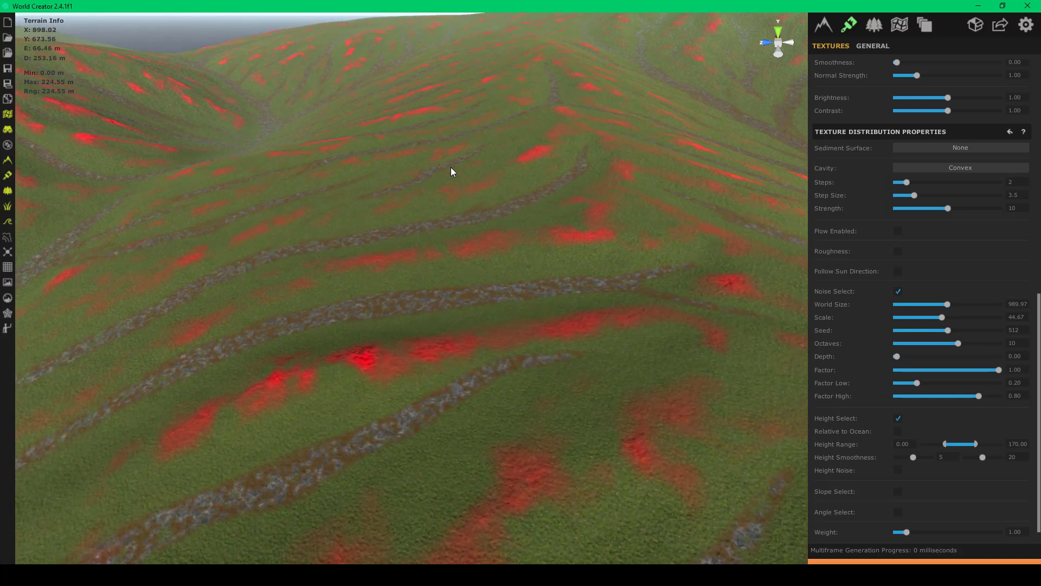
# - Select the Hills texture layer to display its coverage on the terrain
pyautogui.scroll(10, 916, 139)
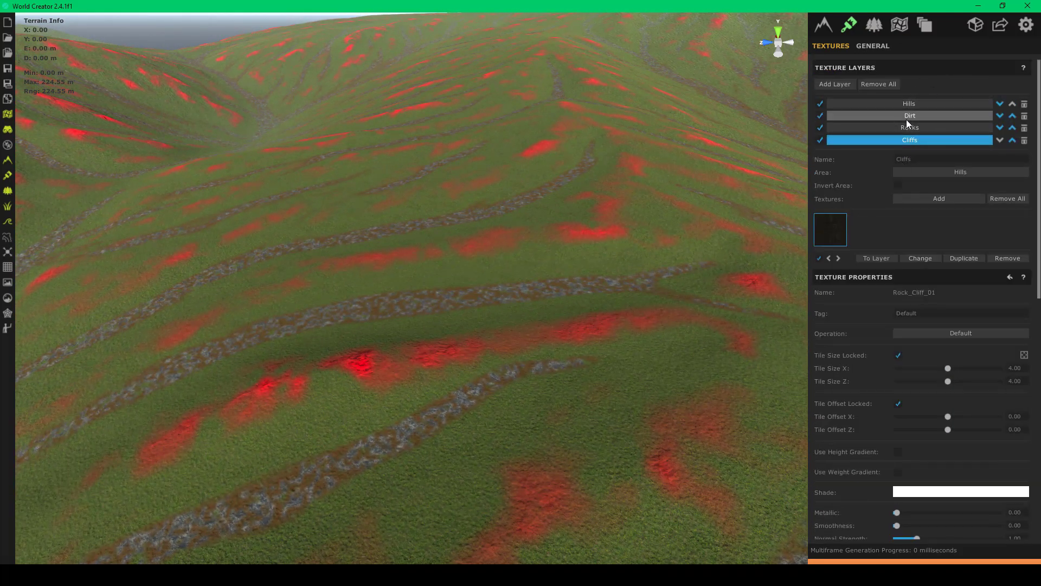
pyautogui.click(916, 102)
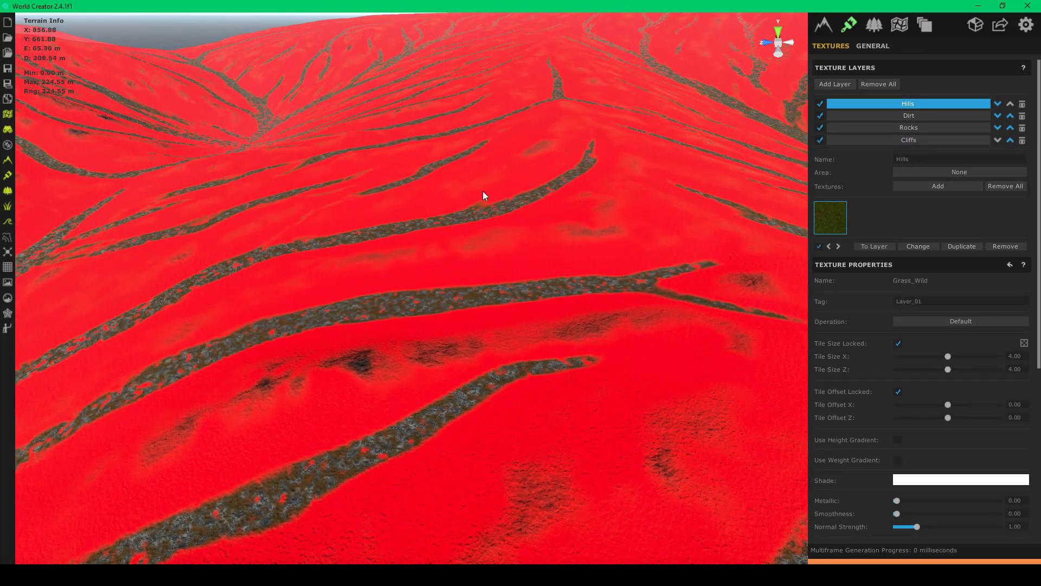
# - Pick the Grass_Wild_Fern asset from the ground texture library for the Hills layer and set its tag to Layer_04
pyautogui.moveTo(484, 195); pyautogui.dragTo(698, 163, button='right')
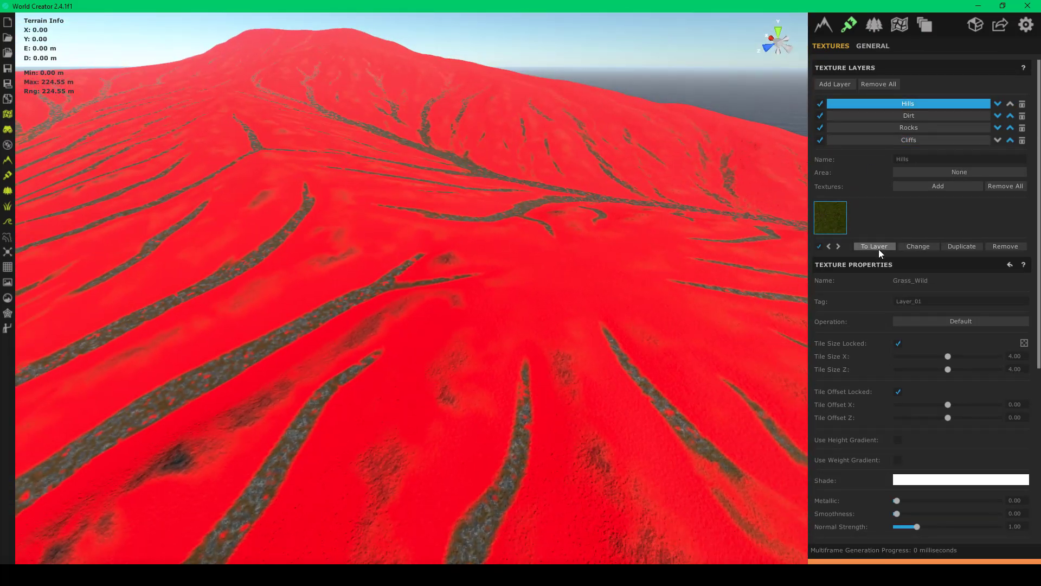
pyautogui.click(933, 187)
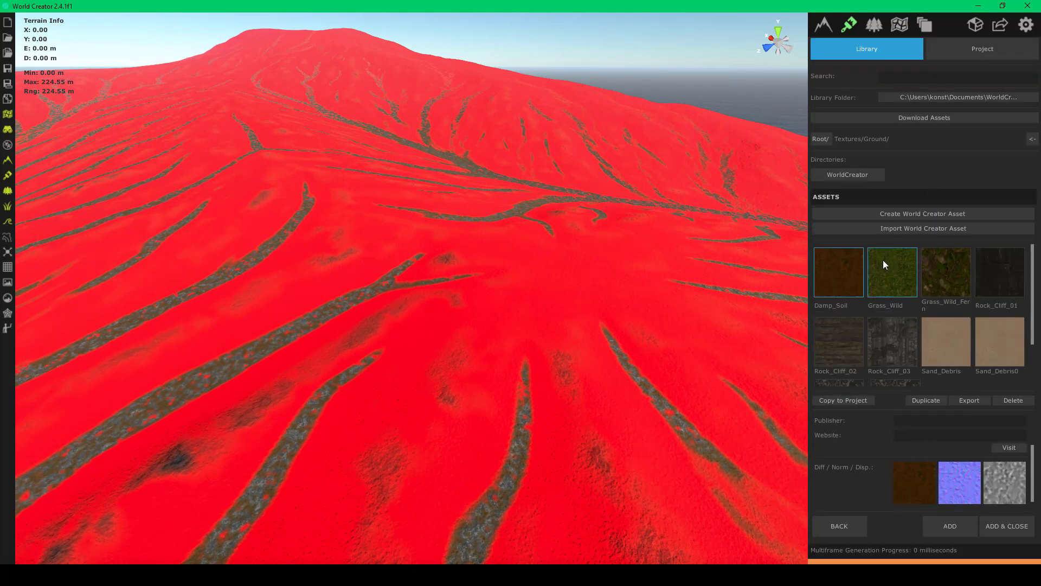
pyautogui.click(941, 292)
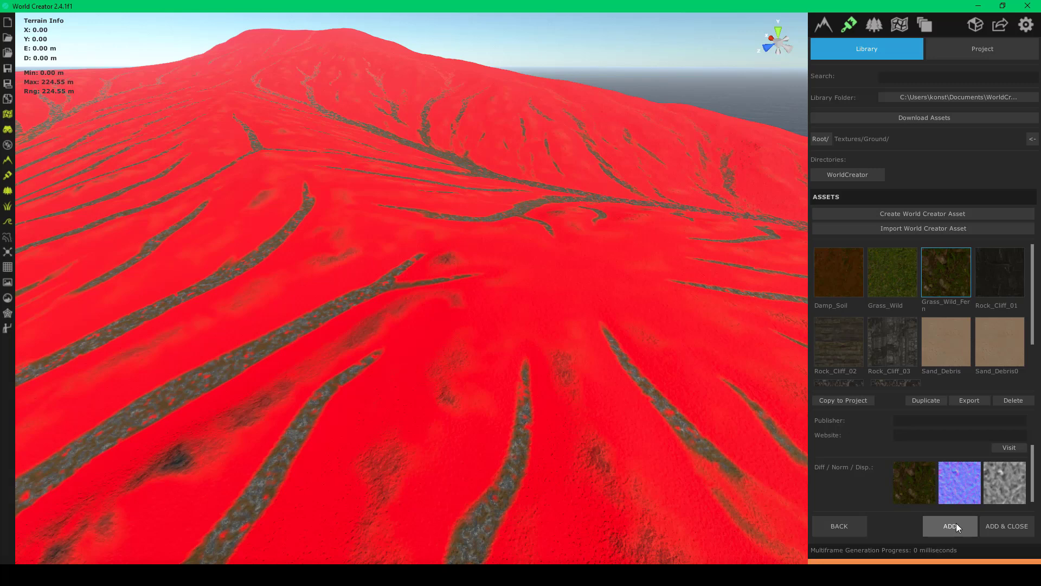
pyautogui.scroll(2, 909, 436)
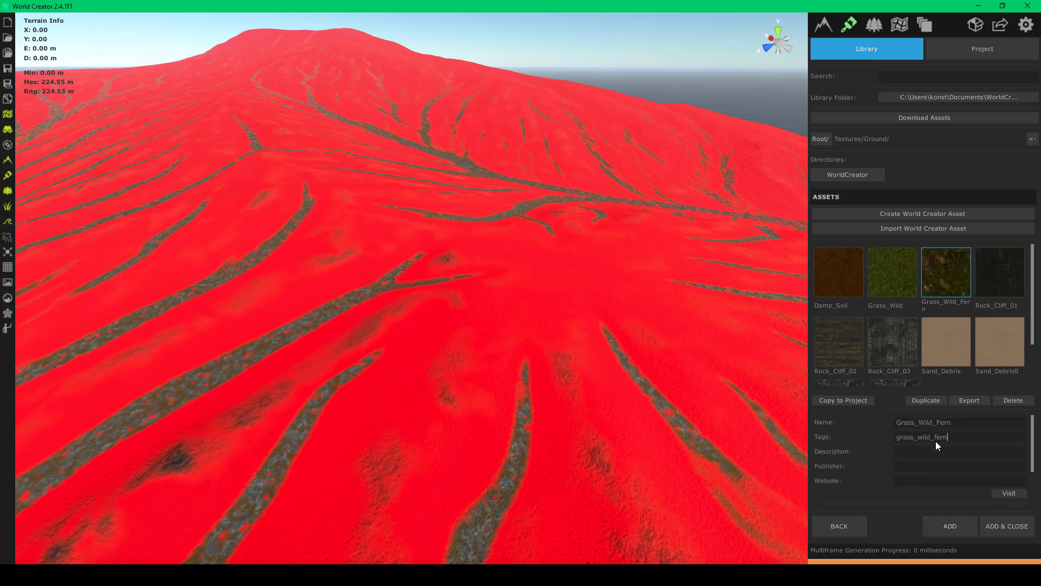
pyautogui.press('BackSpace')
pyautogui.press('BackSpace')
pyautogui.press('BackSpace')
pyautogui.press('BackSpace')
pyautogui.press('BackSpace')
pyautogui.press('BackSpace')
pyautogui.press('BackSpace')
pyautogui.press('BackSpace')
pyautogui.write('4')
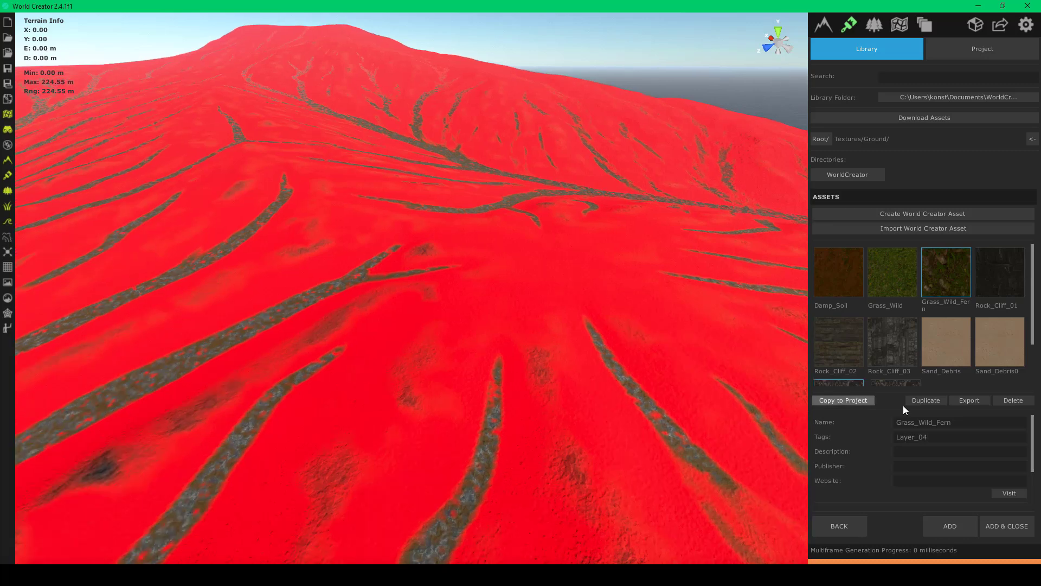
# - Add Grass_Wild_Fern to the Hills layer and remove the duplicate copy Grass_Wild_Fern0
pyautogui.click(938, 529)
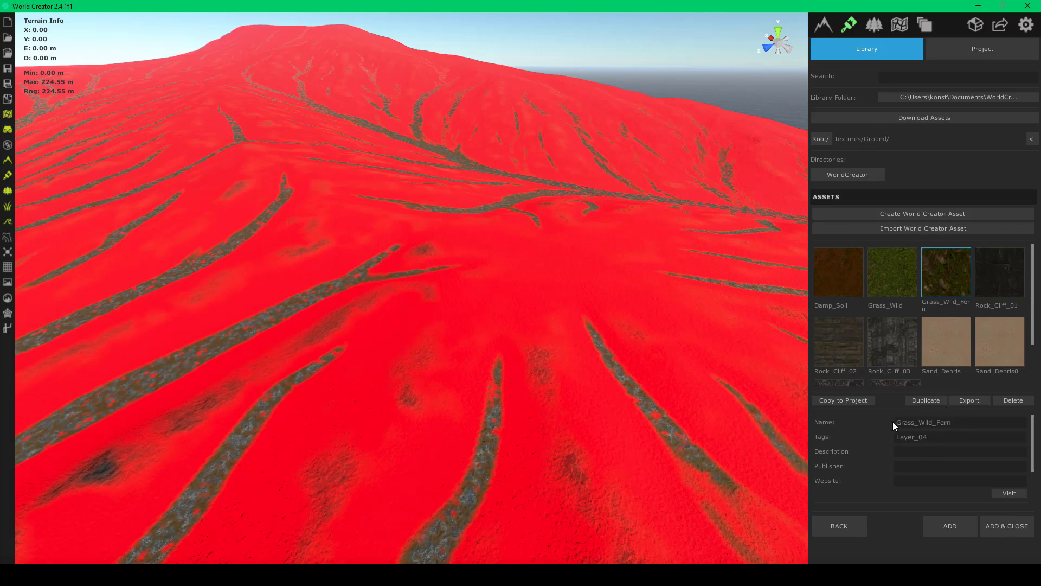
pyautogui.click(1006, 525)
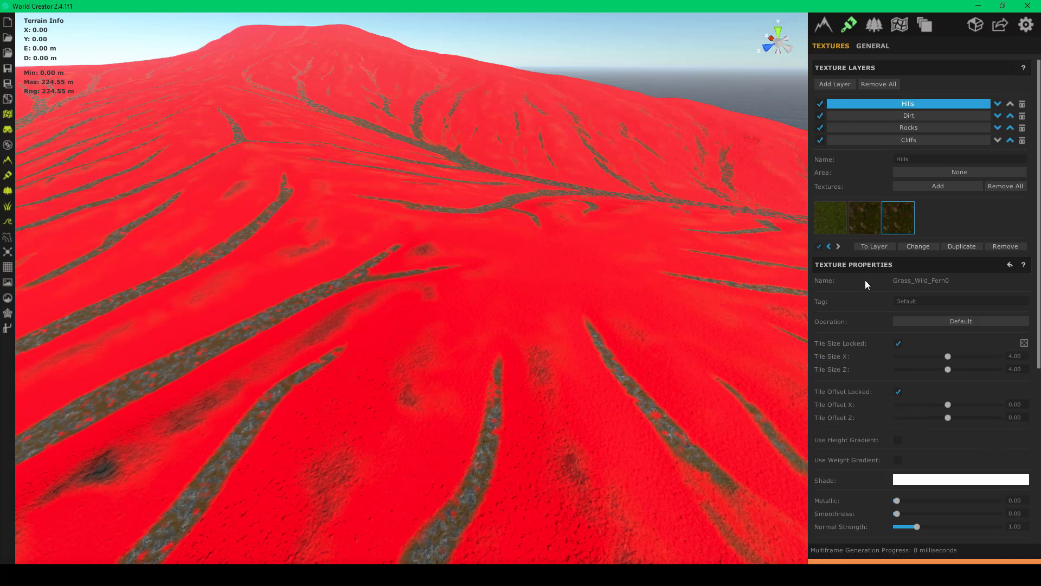
pyautogui.click(1009, 247)
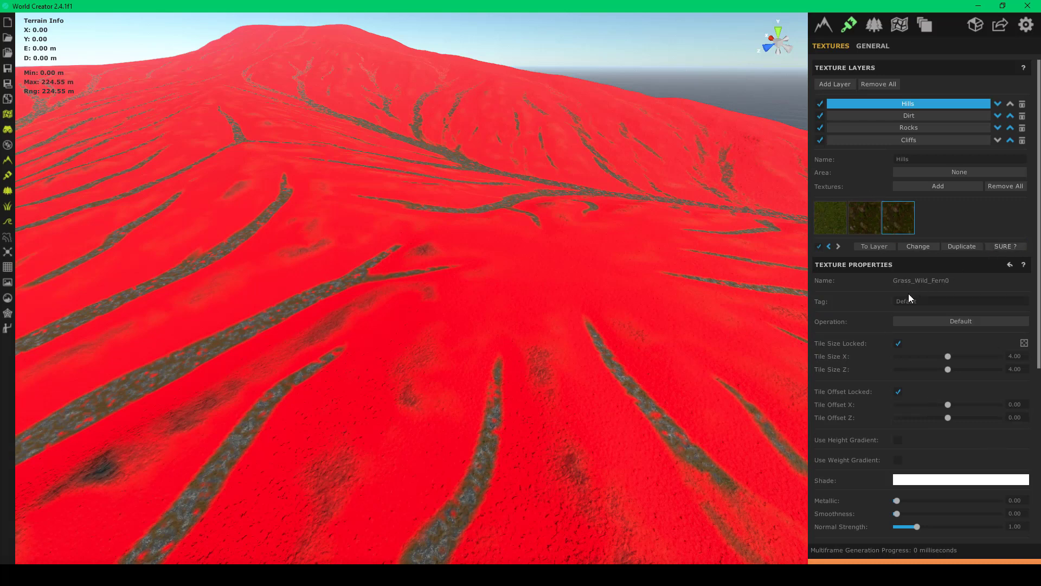
pyautogui.click(1001, 246)
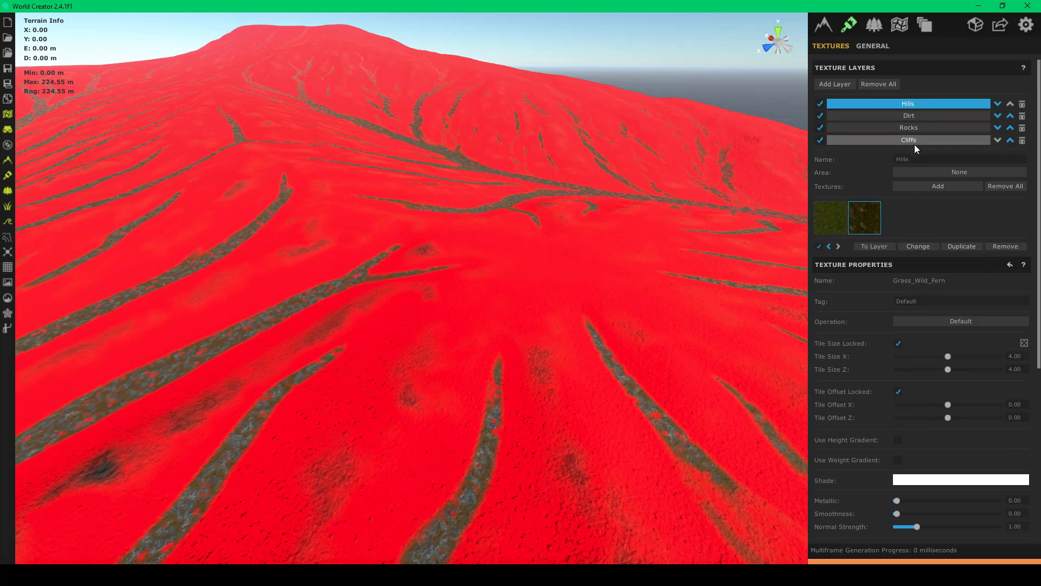
# - Set the tag of the Hills layer's Grass_Wild_Fern texture to Layer_05 and compare it with the Grass_Wild texture
pyautogui.scroll(-3, 956, 358)
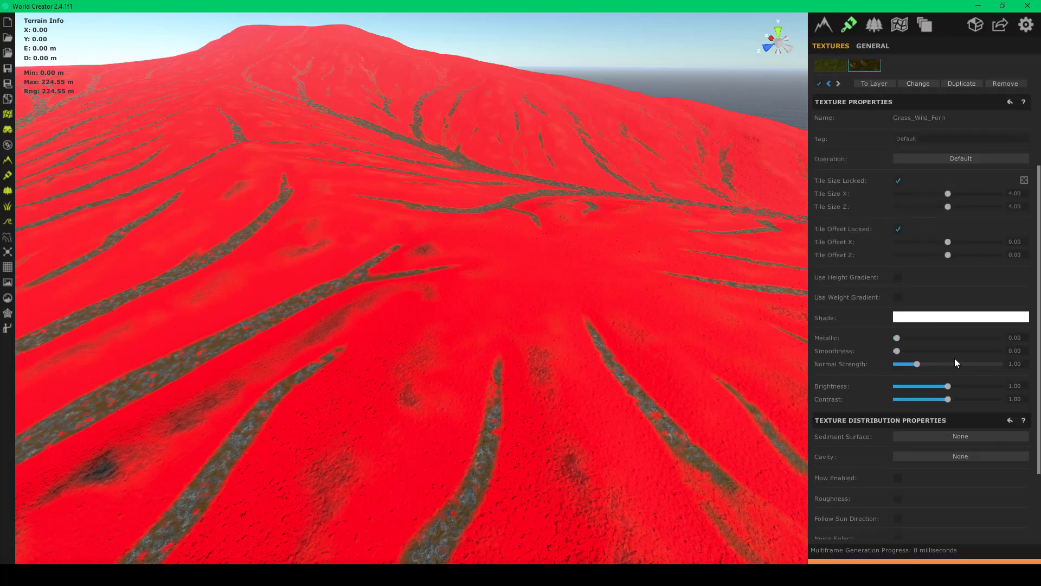
pyautogui.scroll(3, 954, 358)
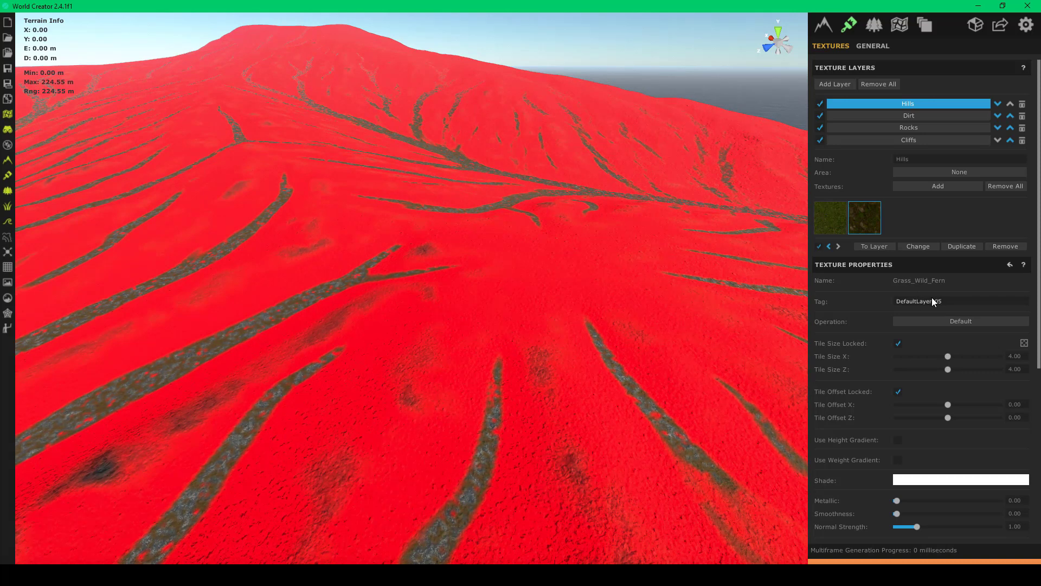
pyautogui.click(913, 299)
pyautogui.press('BackSpace')
pyautogui.press('BackSpace')
pyautogui.press('BackSpace')
pyautogui.press('BackSpace')
pyautogui.press('BackSpace')
pyautogui.press('BackSpace')
pyautogui.press('BackSpace')
pyautogui.write('t')
pyautogui.press('BackSpace')
pyautogui.click(836, 217)
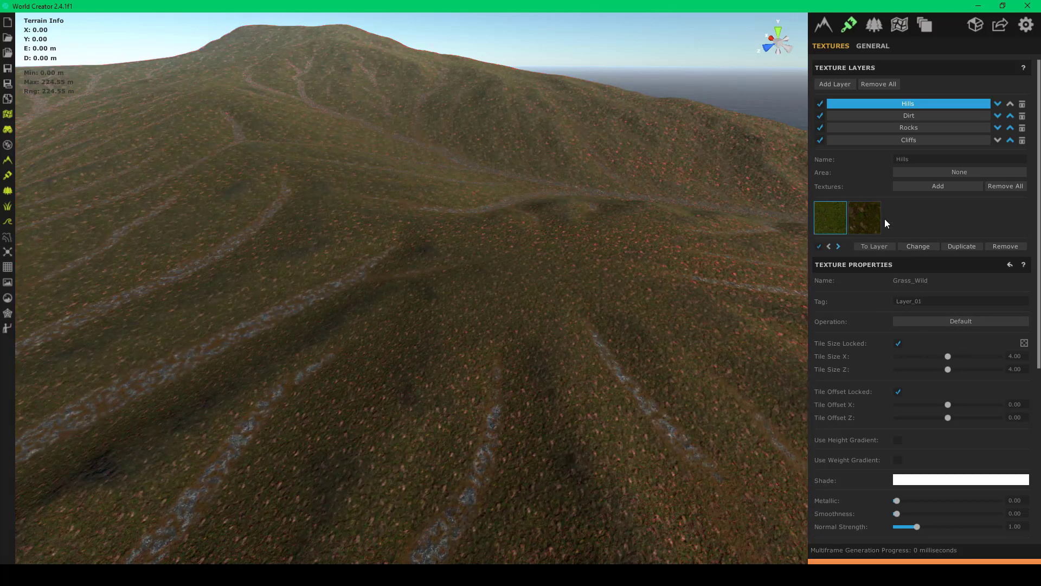
pyautogui.click(865, 215)
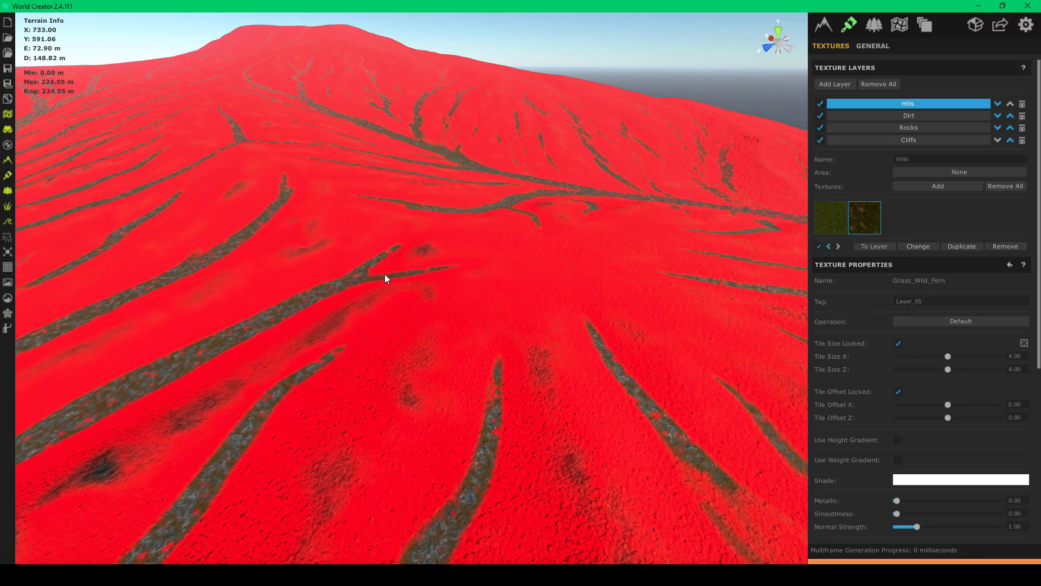
# - Enable Noise Select in the distribution properties of the Grass_Wild_Fern texture
pyautogui.moveTo(385, 275); pyautogui.dragTo(545, 294, button='right')
pyautogui.moveTo(365, 284); pyautogui.dragTo(257, 267, button='right')
pyautogui.press('w')
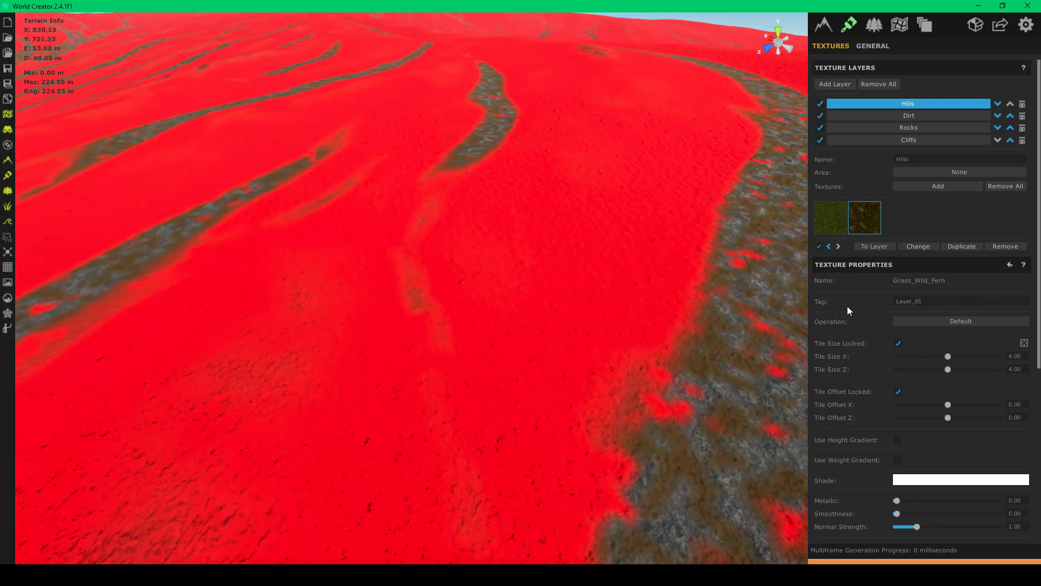
pyautogui.scroll(-3, 962, 419)
pyautogui.scroll(-2, 927, 425)
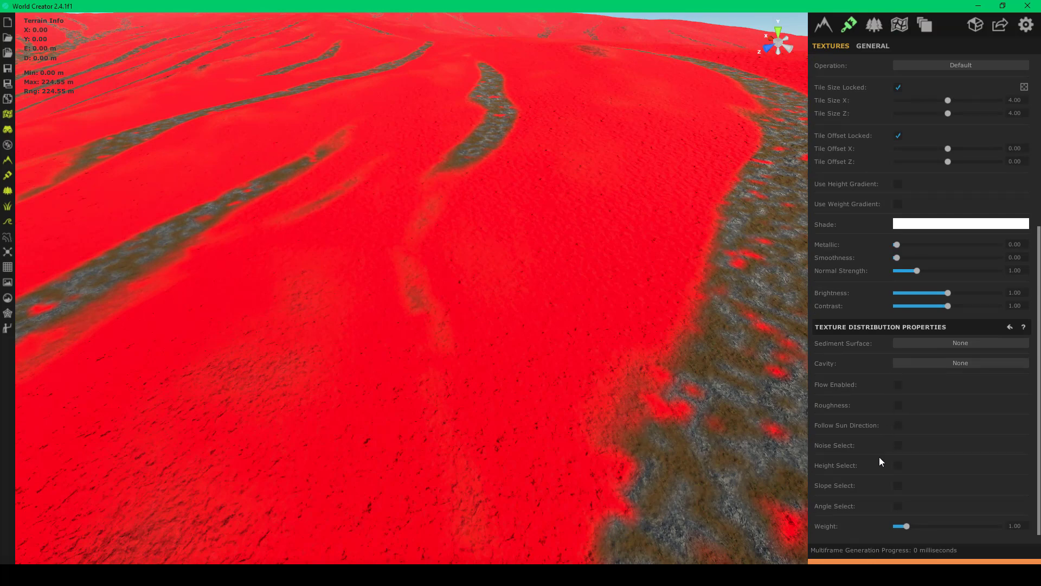
pyautogui.press('s')
pyautogui.moveTo(733, 394); pyautogui.dragTo(615, 411, button='right')
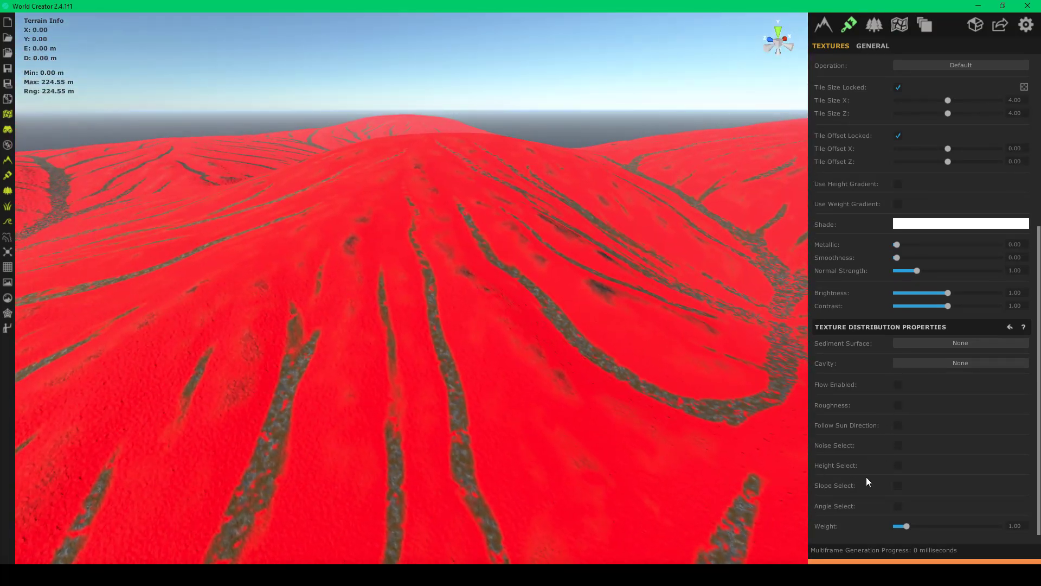
pyautogui.click(898, 445)
pyautogui.moveTo(685, 335); pyautogui.dragTo(504, 335, button='right')
pyautogui.press('s')
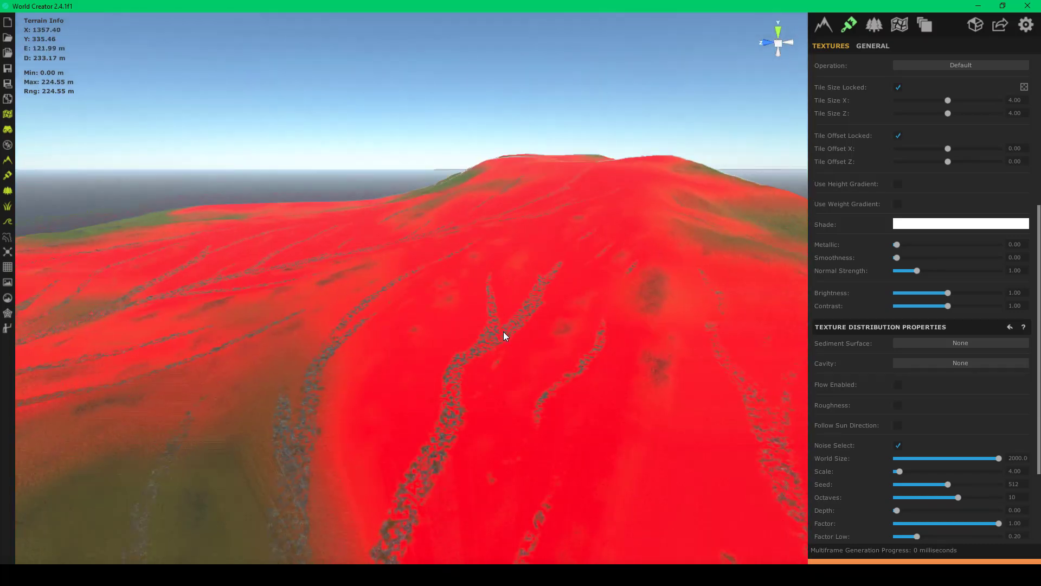
# - Lower the noise World Size of the Grass_Wild_Fern texture to about 158
pyautogui.moveTo(970, 463); pyautogui.dragTo(940, 460)
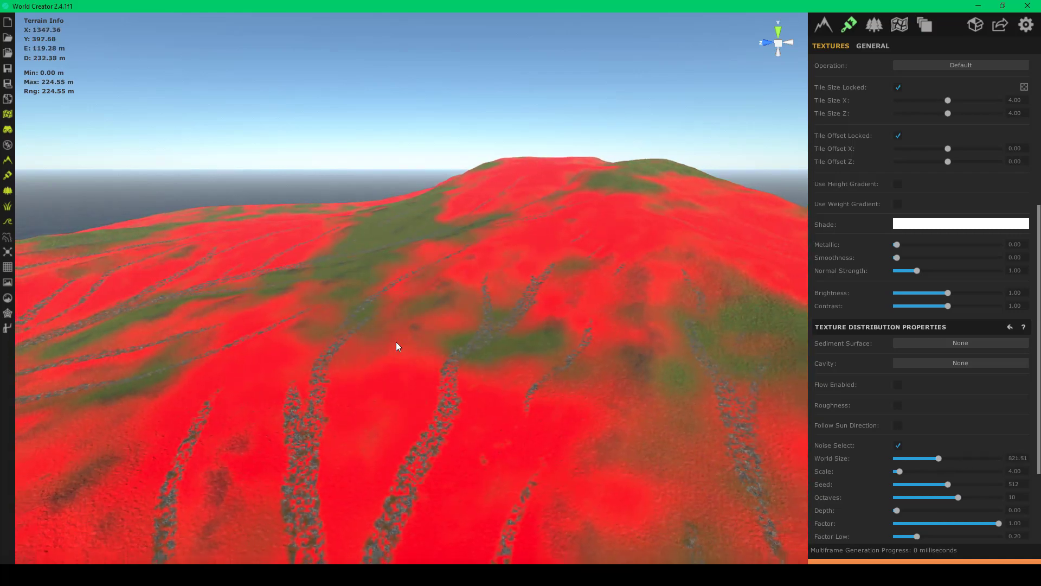
pyautogui.scroll(-5, 395, 343)
pyautogui.moveTo(394, 344); pyautogui.dragTo(156, 425, button='right')
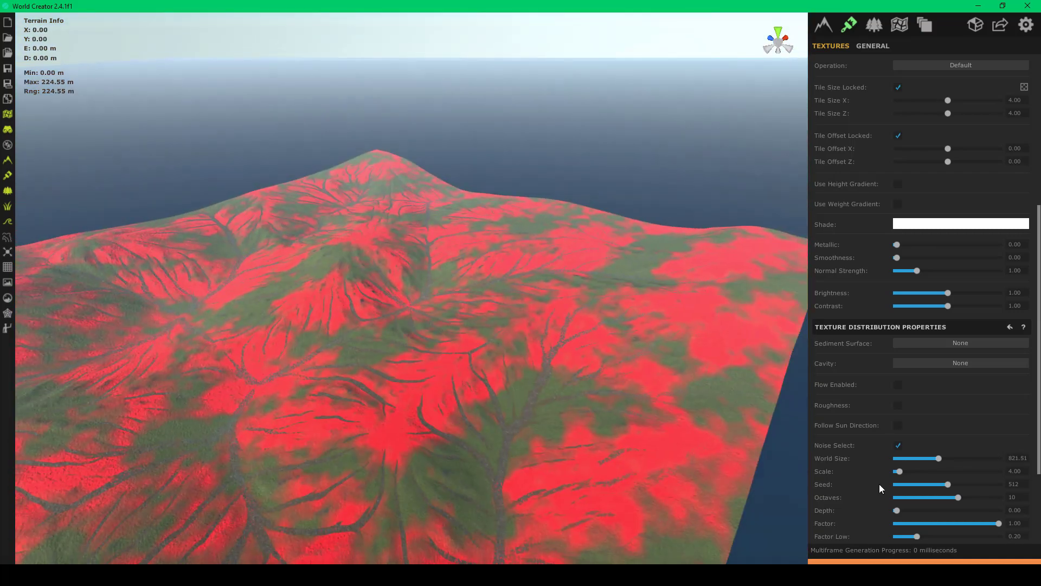
pyautogui.moveTo(926, 459)
pyautogui.mouseDown()
pyautogui.moveTo(883, 465)
pyautogui.moveTo(905, 460)
pyautogui.mouseUp()
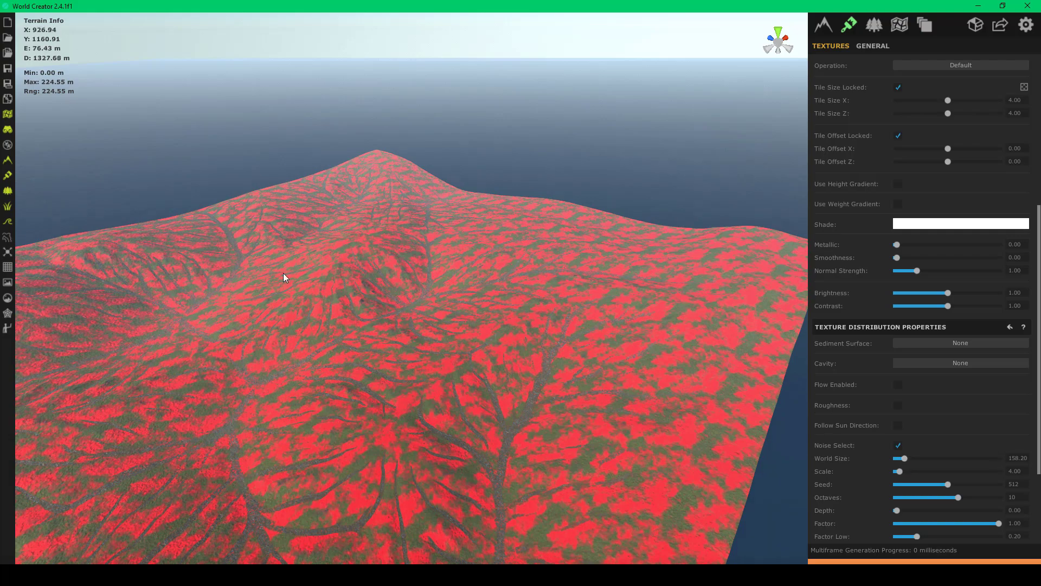
pyautogui.moveTo(284, 272); pyautogui.dragTo(343, 308, button='right')
pyautogui.scroll(5, 342, 308)
pyautogui.scroll(5, 344, 308)
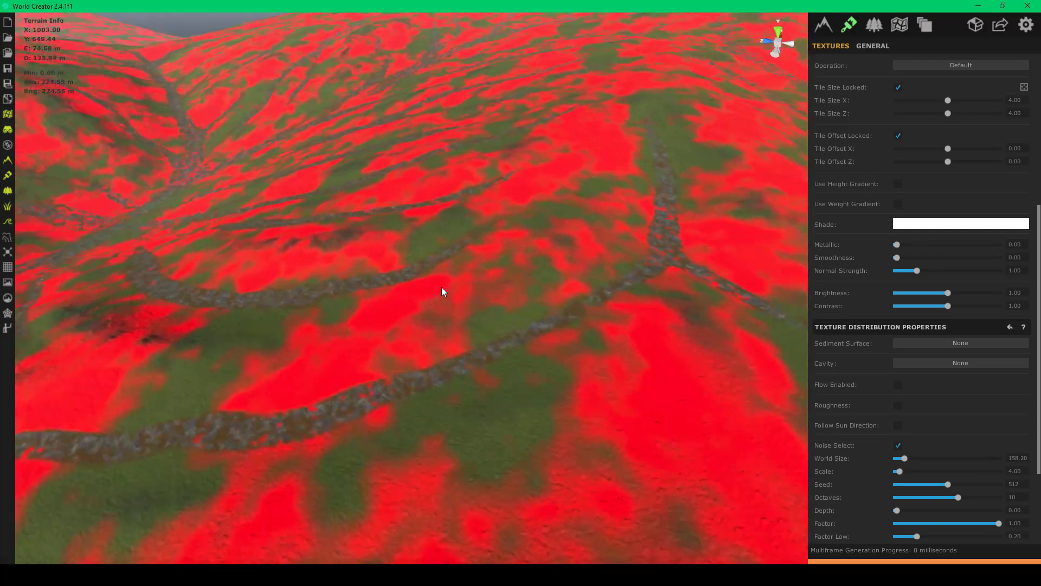
pyautogui.moveTo(600, 255); pyautogui.dragTo(281, 218, button='right')
pyautogui.scroll(5, 402, 305)
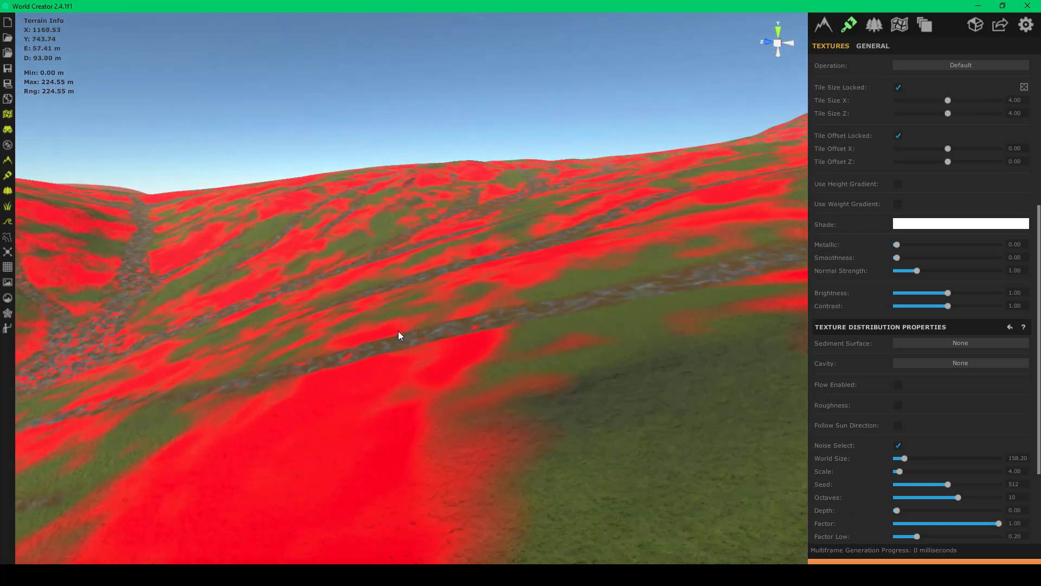
pyautogui.moveTo(398, 332); pyautogui.dragTo(599, 347, button='right')
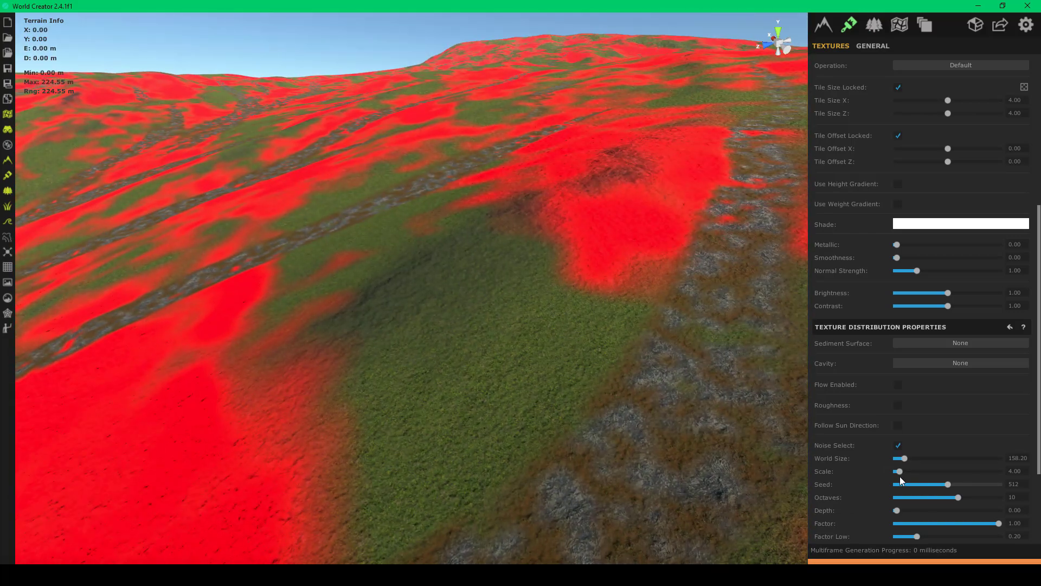
# - Raise the noise Scale of the Grass_Wild_Fern texture to about 18
pyautogui.moveTo(900, 473); pyautogui.dragTo(915, 472)
pyautogui.scroll(-5, 397, 326)
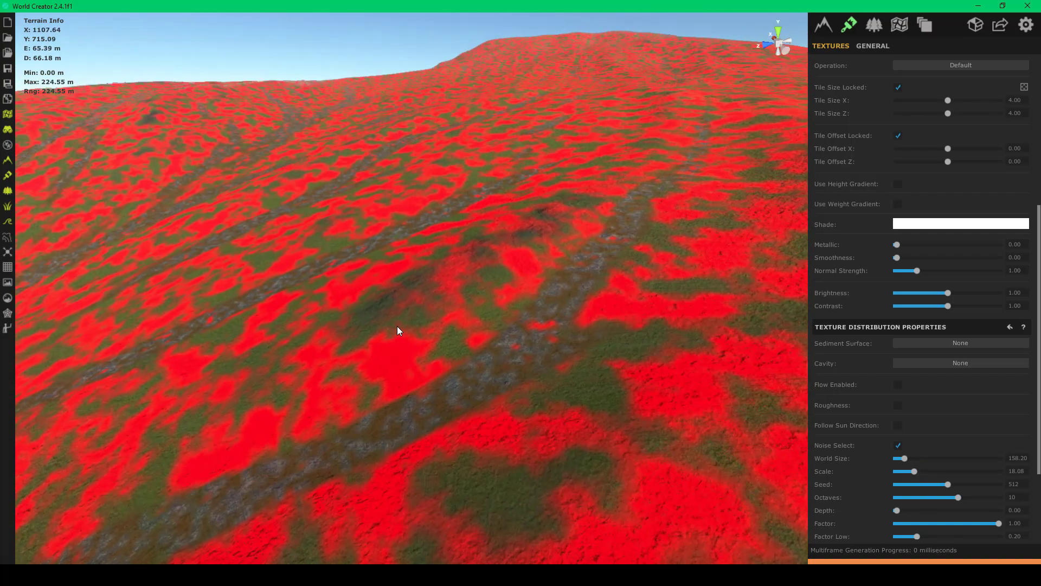
pyautogui.press('s')
pyautogui.moveTo(397, 327); pyautogui.dragTo(50, 313, button='right')
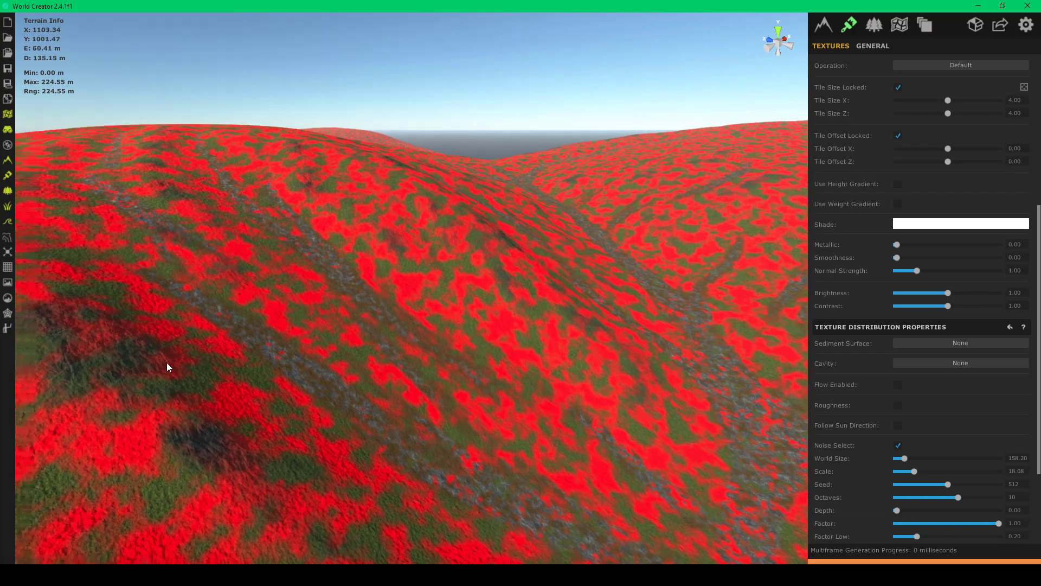
# - Hide the red coverage overlay and examine how the fern patches blend with the grass on the slopes
pyautogui.scroll(5, 167, 359)
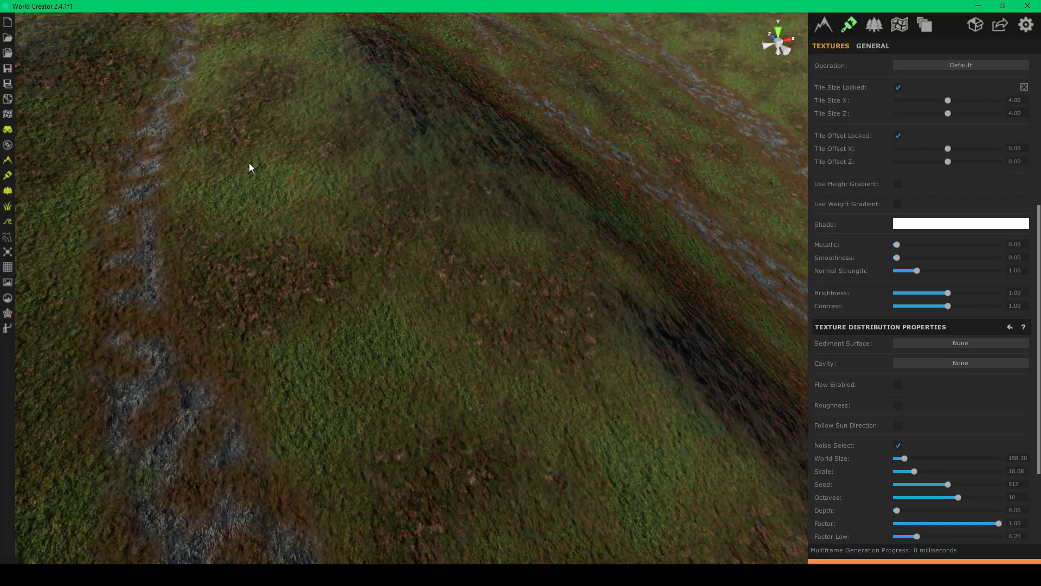
pyautogui.moveTo(249, 162); pyautogui.dragTo(51, 213, button='right')
pyautogui.press('a')
pyautogui.scroll(-3, 51, 214)
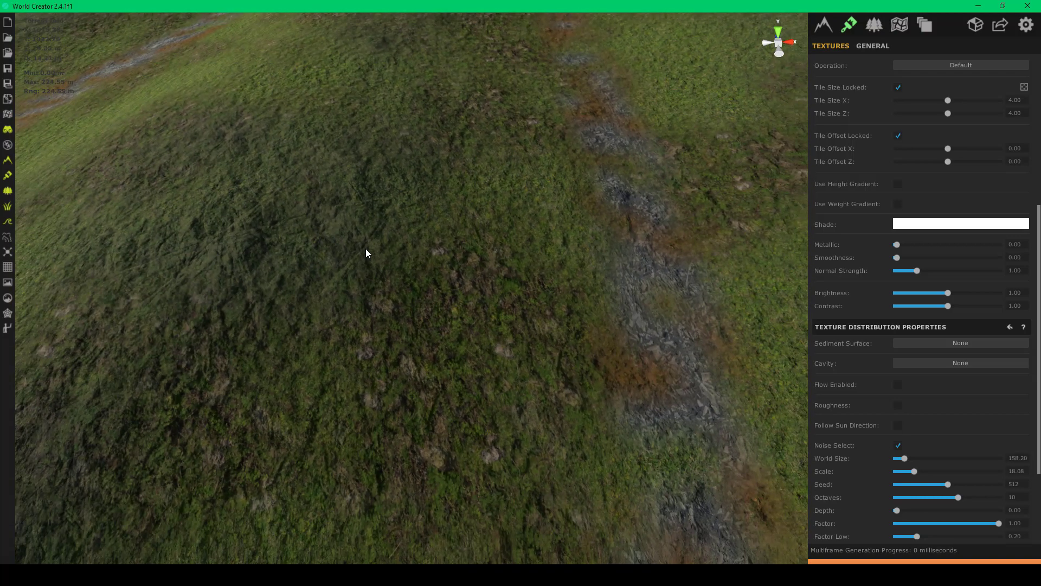
pyautogui.scroll(-5, 366, 248)
pyautogui.moveTo(362, 249); pyautogui.dragTo(357, 238, button='right')
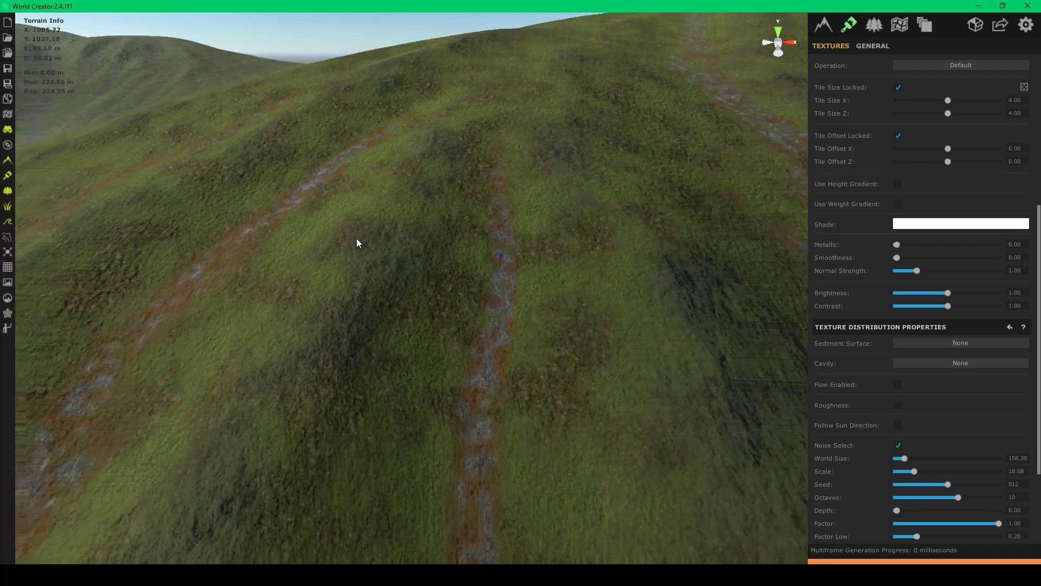
pyautogui.moveTo(456, 222); pyautogui.dragTo(585, 227, button='right')
pyautogui.moveTo(522, 278); pyautogui.dragTo(705, 288, button='right')
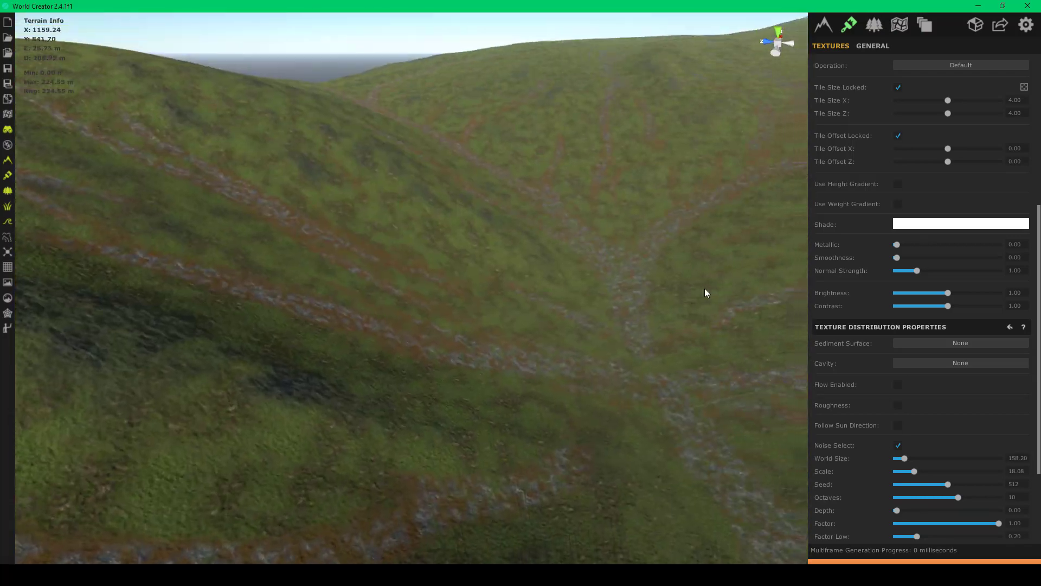
# - Examine the mix of grass, fern, dirt and rock along the valley channels from near and far
pyautogui.scroll(4, 586, 291)
pyautogui.scroll(-5, 586, 294)
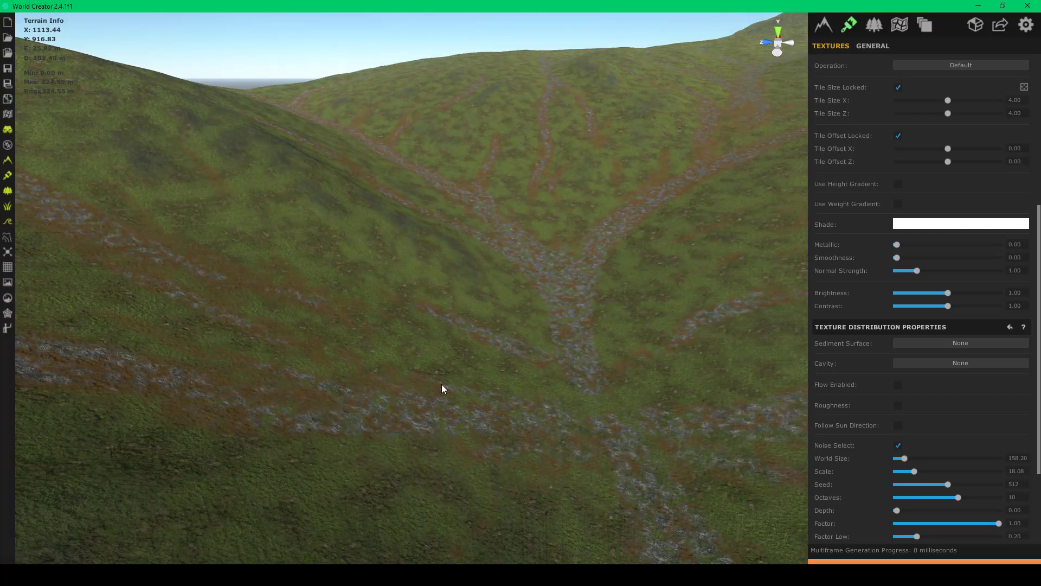
pyautogui.moveTo(442, 385); pyautogui.dragTo(467, 414, button='right')
pyautogui.scroll(4, 468, 414)
pyautogui.moveTo(367, 333); pyautogui.dragTo(297, 299, button='right')
pyautogui.scroll(3, 293, 297)
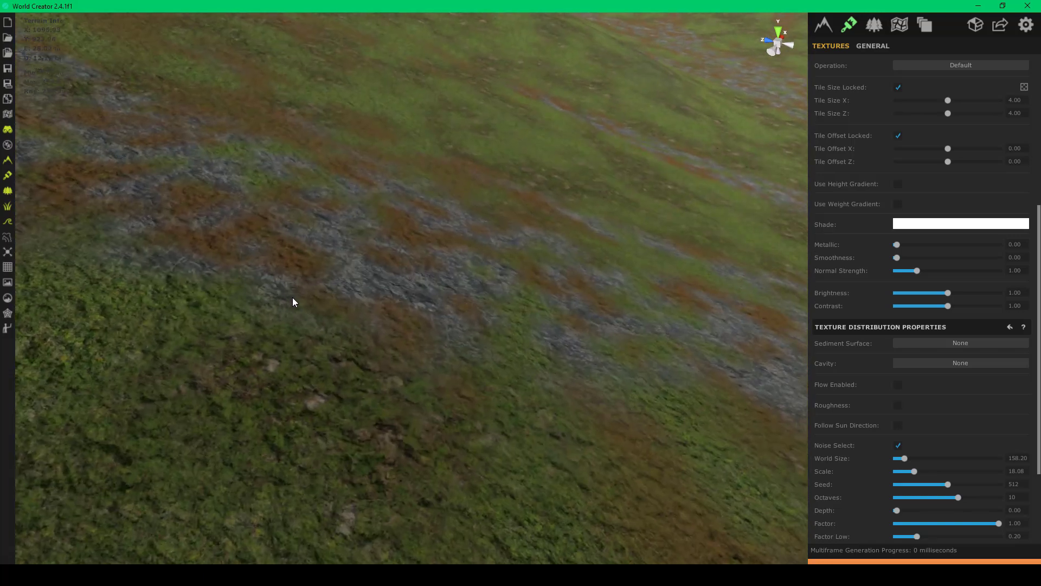
pyautogui.scroll(-5, 418, 291)
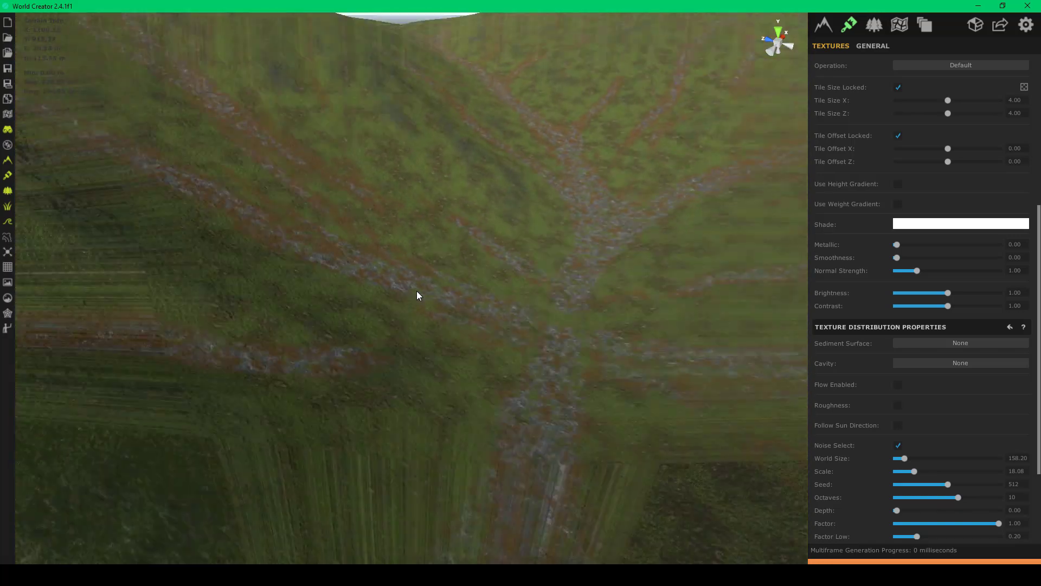
pyautogui.scroll(-2, 417, 291)
pyautogui.moveTo(417, 290); pyautogui.dragTo(438, 196, button='right')
pyautogui.scroll(4, 507, 236)
pyautogui.scroll(3, 507, 236)
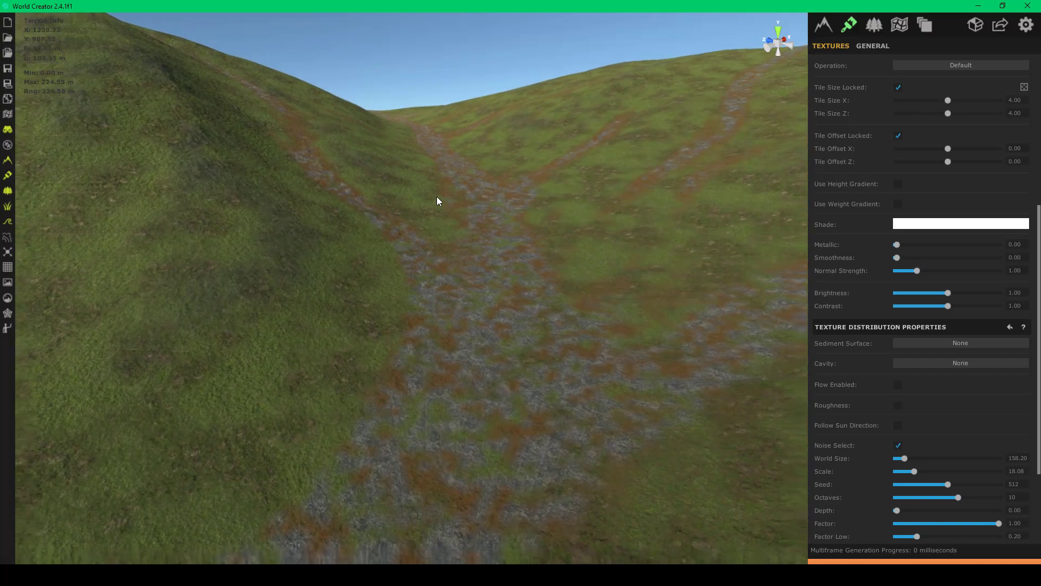
pyautogui.scroll(-4, 437, 199)
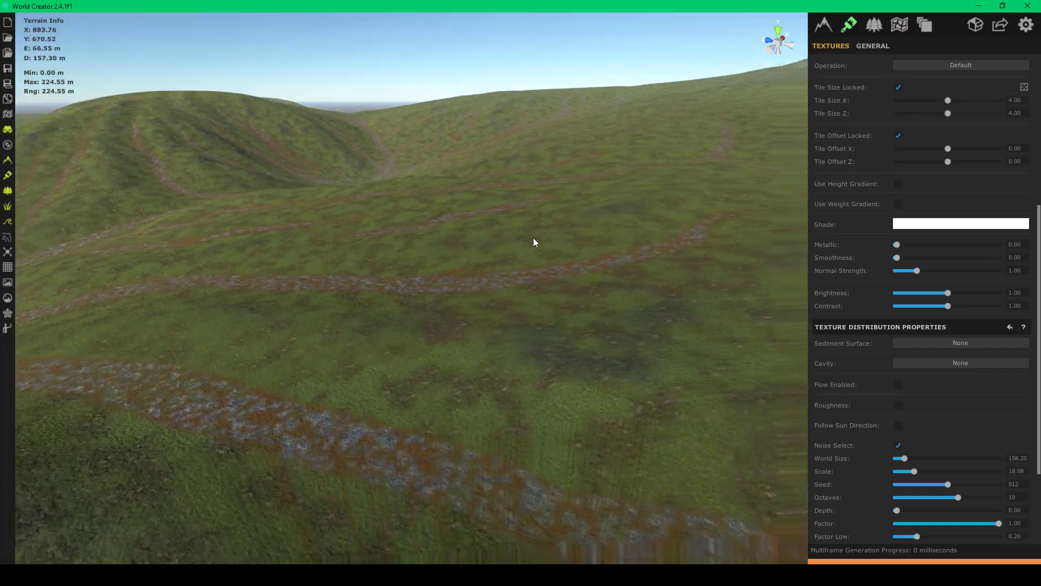
pyautogui.scroll(-2, 565, 236)
pyautogui.moveTo(533, 238); pyautogui.dragTo(457, 277, button='right')
pyautogui.scroll(4, 213, 254)
pyautogui.scroll(2, 200, 247)
pyautogui.scroll(3, 457, 278)
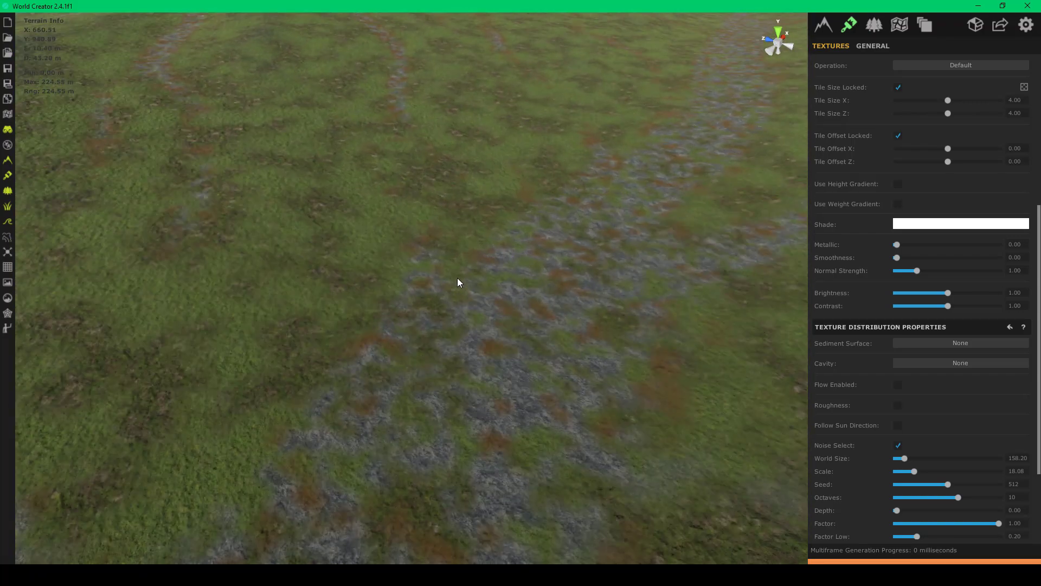
# - Examine the rock and dirt channels against the grassy slopes, from close range out to the whole terrain
pyautogui.scroll(-5, 500, 260)
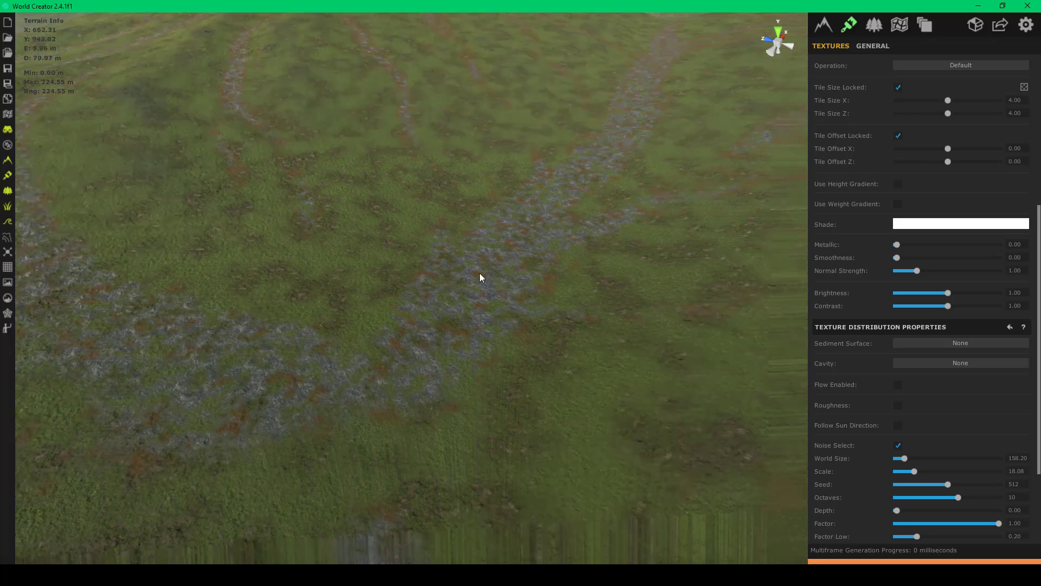
pyautogui.scroll(-4, 481, 273)
pyautogui.moveTo(480, 273); pyautogui.dragTo(312, 209)
pyautogui.scroll(3, 311, 209)
pyautogui.moveTo(312, 209); pyautogui.dragTo(529, 210, button='right')
pyautogui.scroll(2, 529, 209)
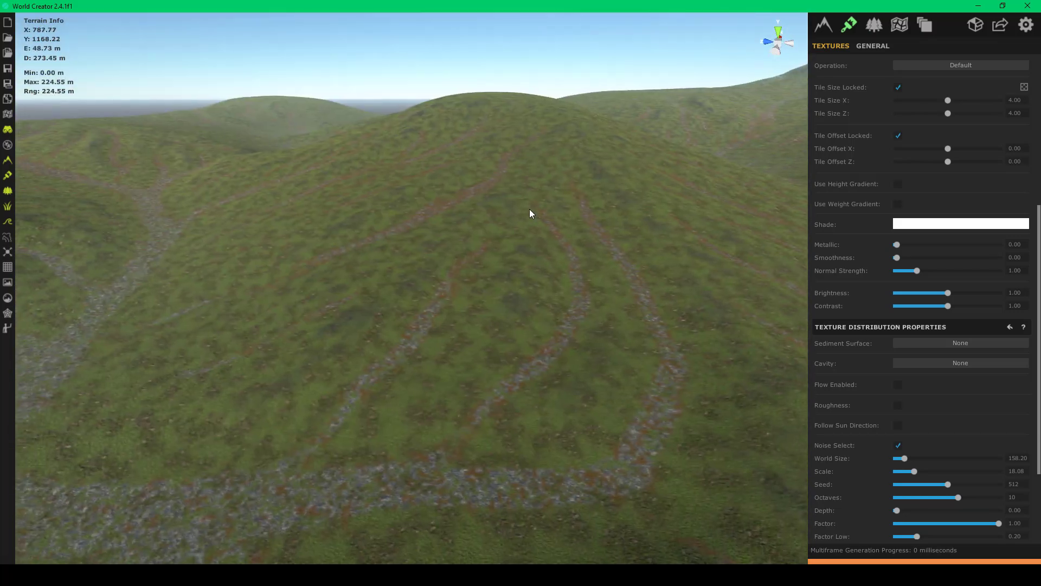
pyautogui.moveTo(530, 213); pyautogui.dragTo(510, 315)
pyautogui.scroll(-6, 510, 313)
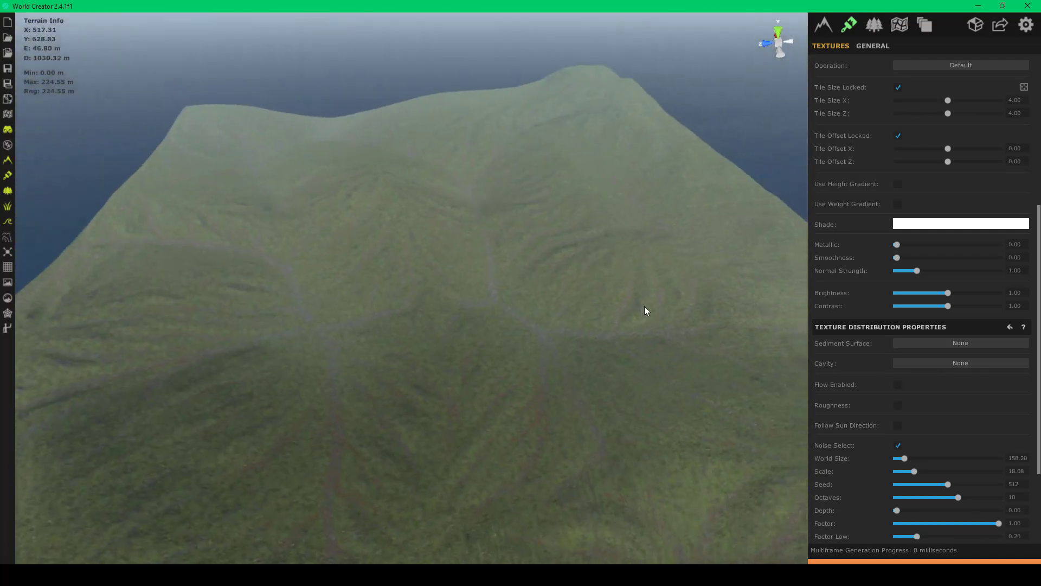
pyautogui.moveTo(432, 293); pyautogui.dragTo(184, 252)
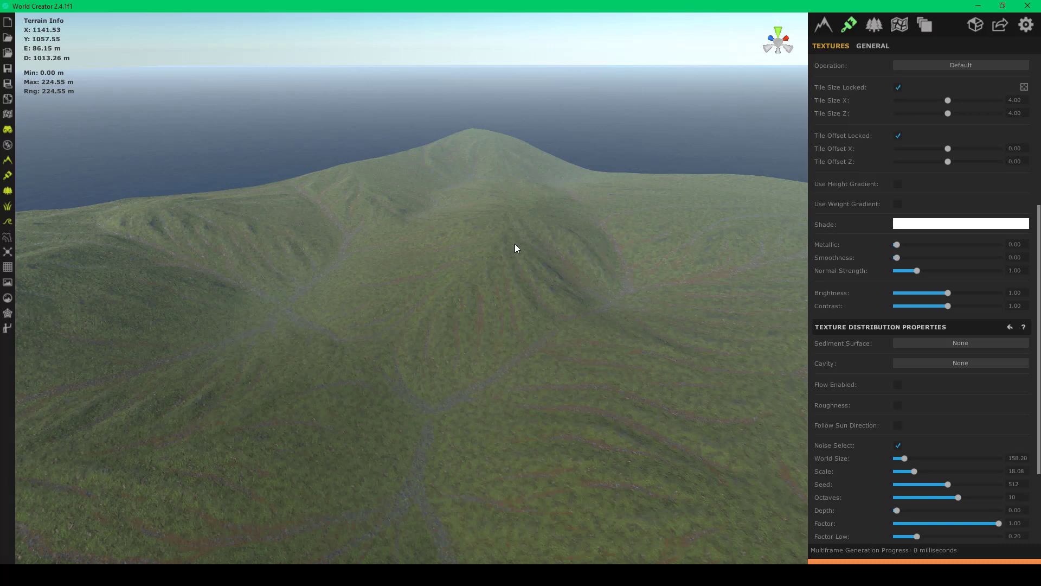
# - Examine the texture distribution across the hills and terrain edges from several distant viewpoints
pyautogui.moveTo(515, 243); pyautogui.dragTo(445, 246, button='right')
pyautogui.press('d')
pyautogui.press('d')
pyautogui.press('w')
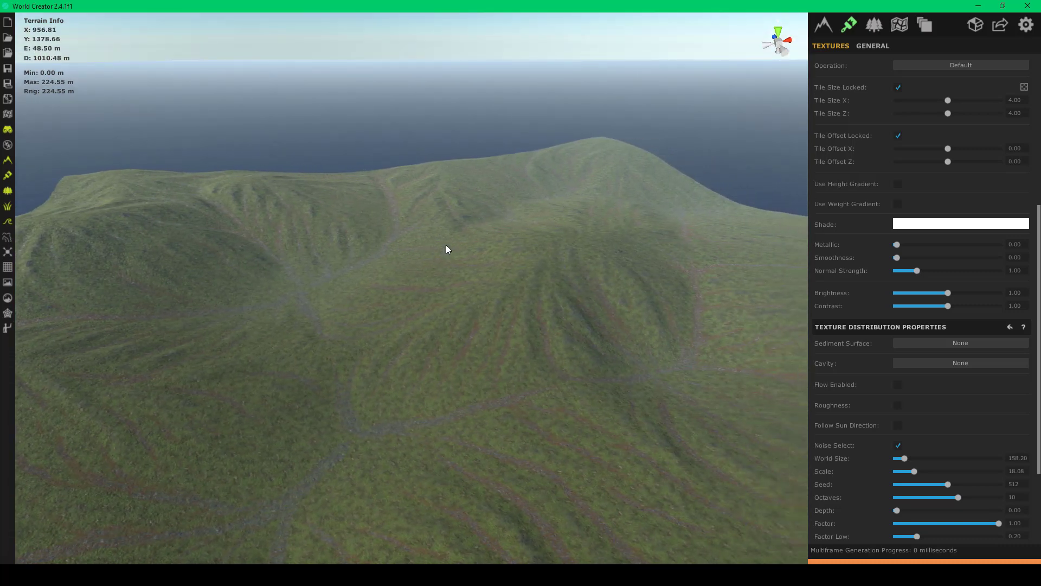
pyautogui.moveTo(446, 245); pyautogui.dragTo(382, 287, button='right')
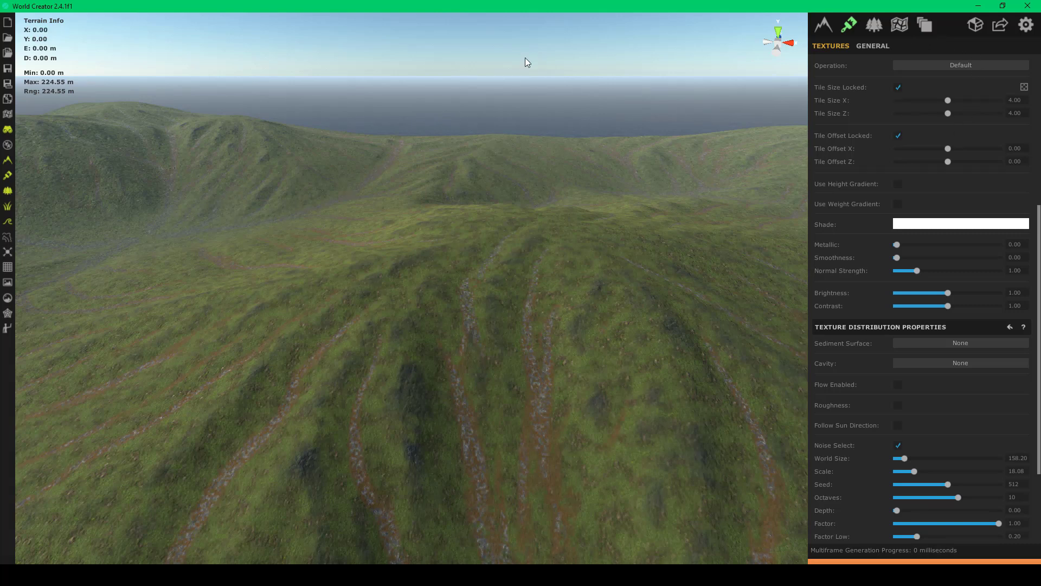
pyautogui.moveTo(522, 149); pyautogui.dragTo(392, 176, button='right')
pyautogui.scroll(-5, 392, 171)
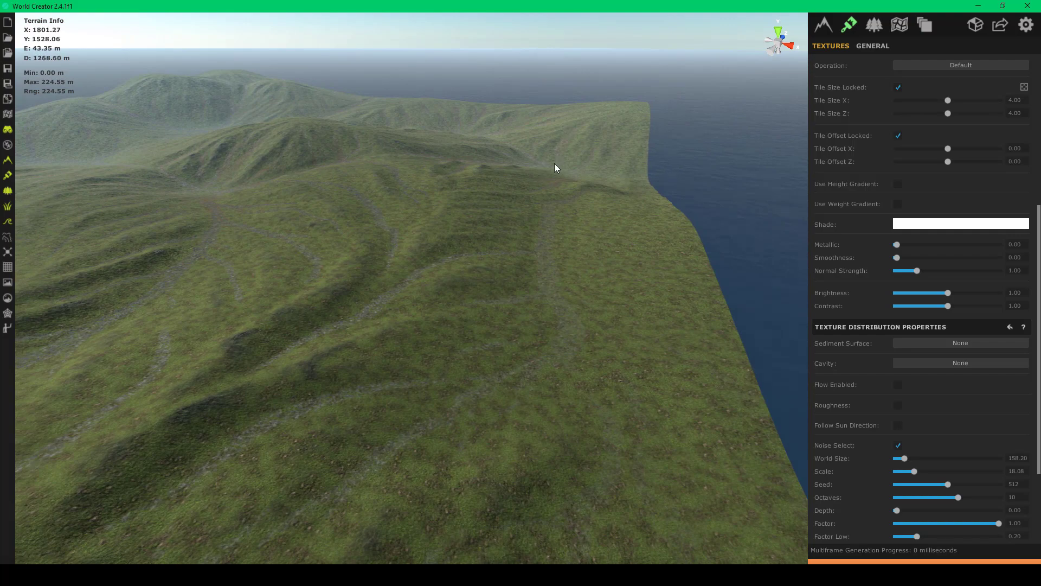
pyautogui.moveTo(555, 164); pyautogui.dragTo(696, 233, button='right')
pyautogui.press('a')
pyautogui.press('a')
pyautogui.press('w')
pyautogui.moveTo(695, 229); pyautogui.dragTo(663, 237, button='right')
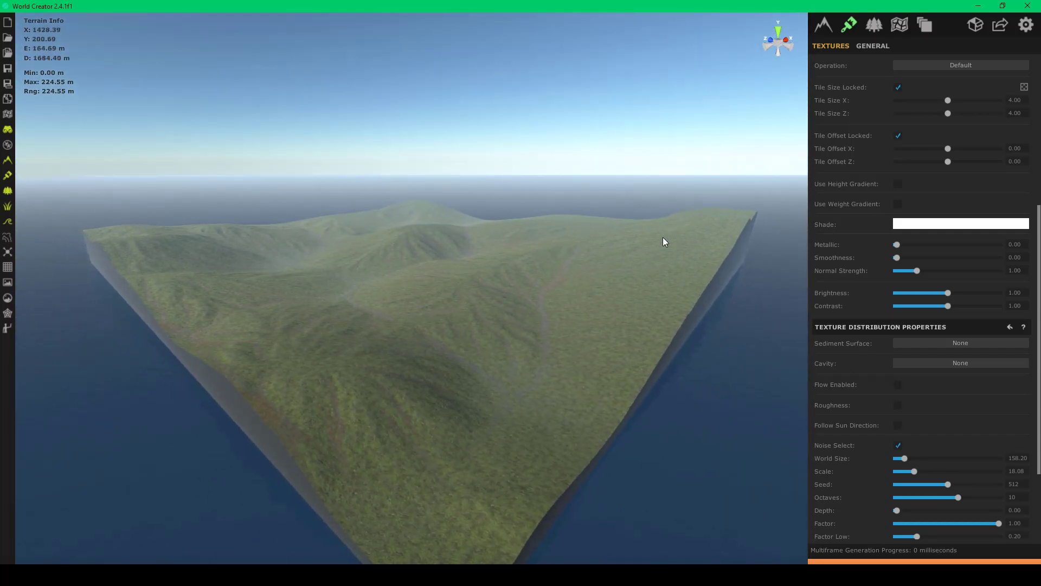
pyautogui.scroll(5, 663, 236)
pyautogui.moveTo(661, 234); pyautogui.dragTo(564, 164)
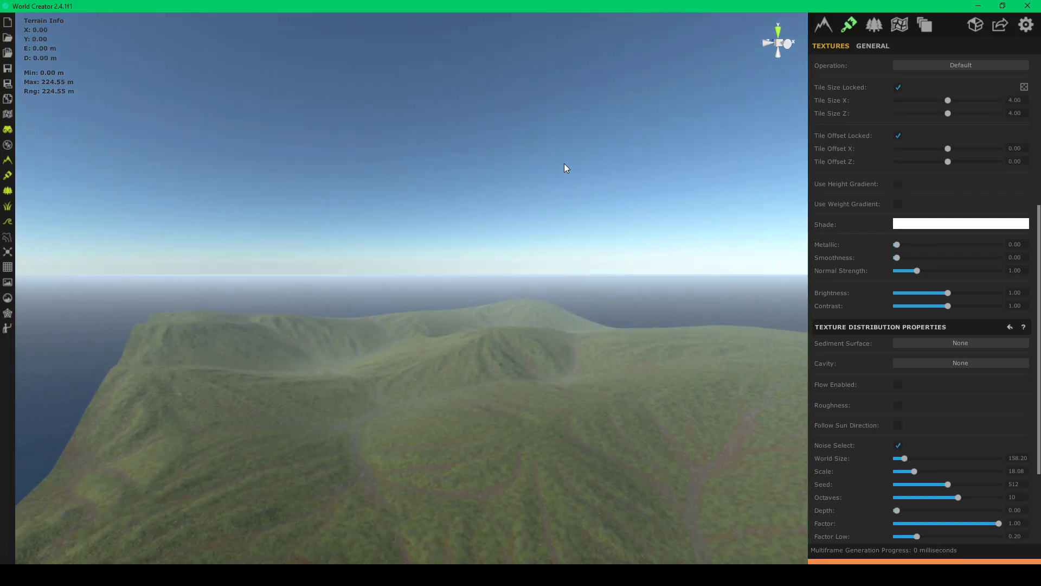
# - Inspect the grass, fern and dirt textures at ground level around the human scale figure
pyautogui.moveTo(564, 164); pyautogui.dragTo(328, 309, button='right')
pyautogui.press('w')
pyautogui.scroll(5, 422, 306)
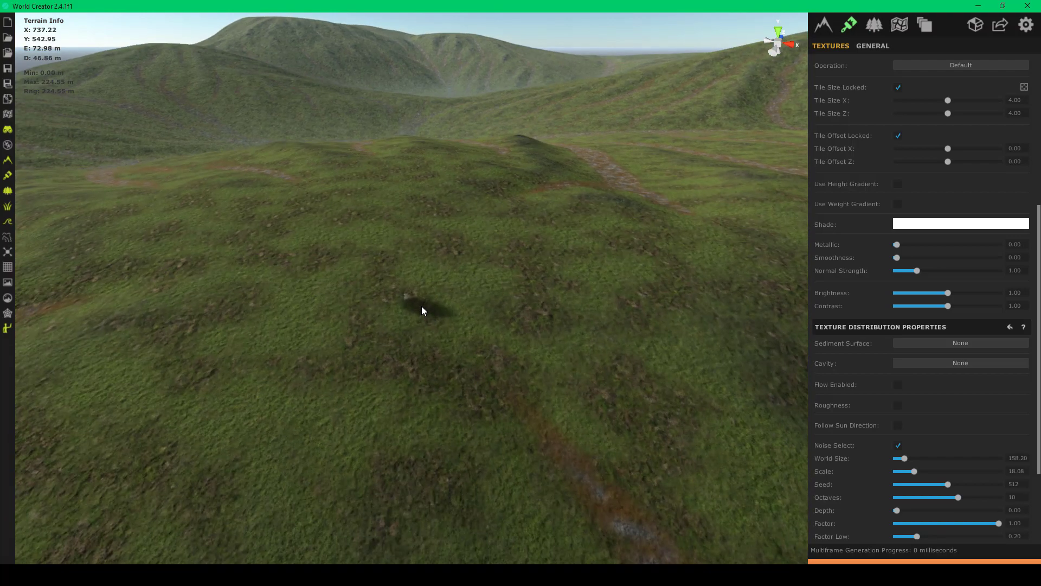
pyautogui.moveTo(422, 305); pyautogui.dragTo(136, 261)
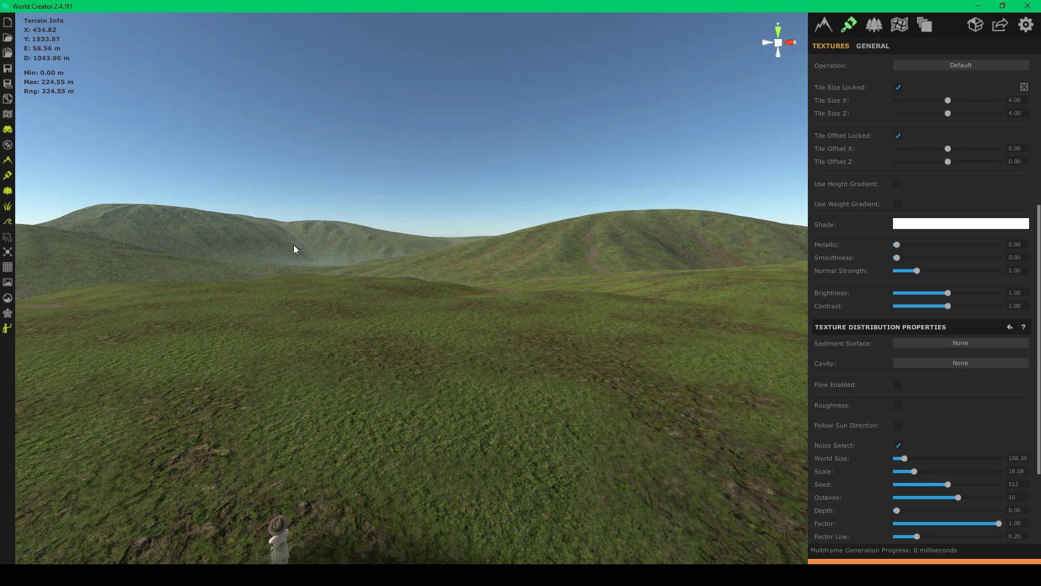
pyautogui.moveTo(295, 249); pyautogui.dragTo(199, 252)
pyautogui.moveTo(261, 230); pyautogui.dragTo(428, 227)
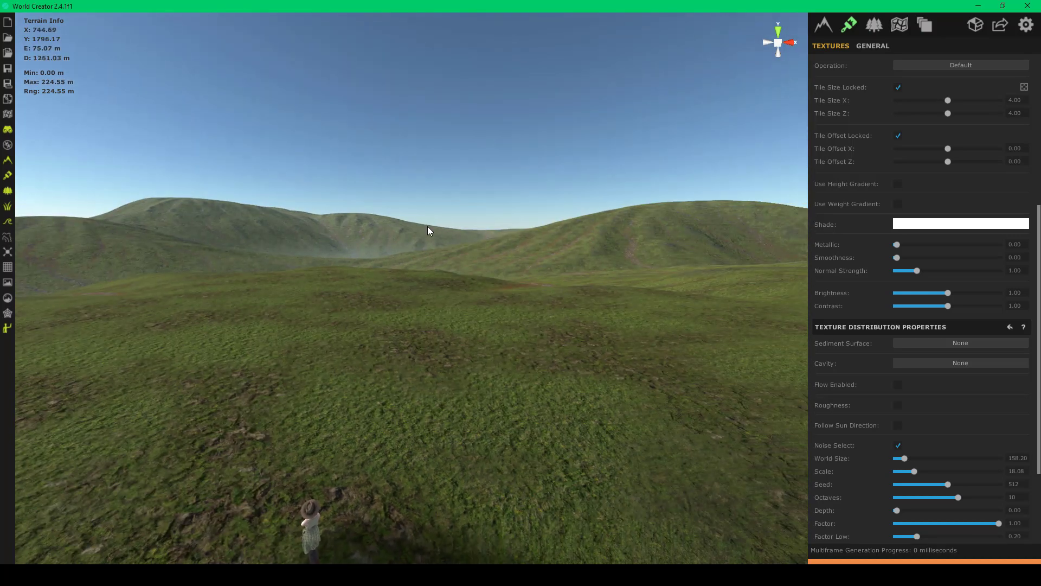
pyautogui.moveTo(523, 245); pyautogui.dragTo(532, 206)
pyautogui.press('w')
pyautogui.press('w')
pyautogui.moveTo(533, 206); pyautogui.dragTo(539, 183, button='right')
pyautogui.press('w')
pyautogui.moveTo(538, 182); pyautogui.dragTo(627, 258)
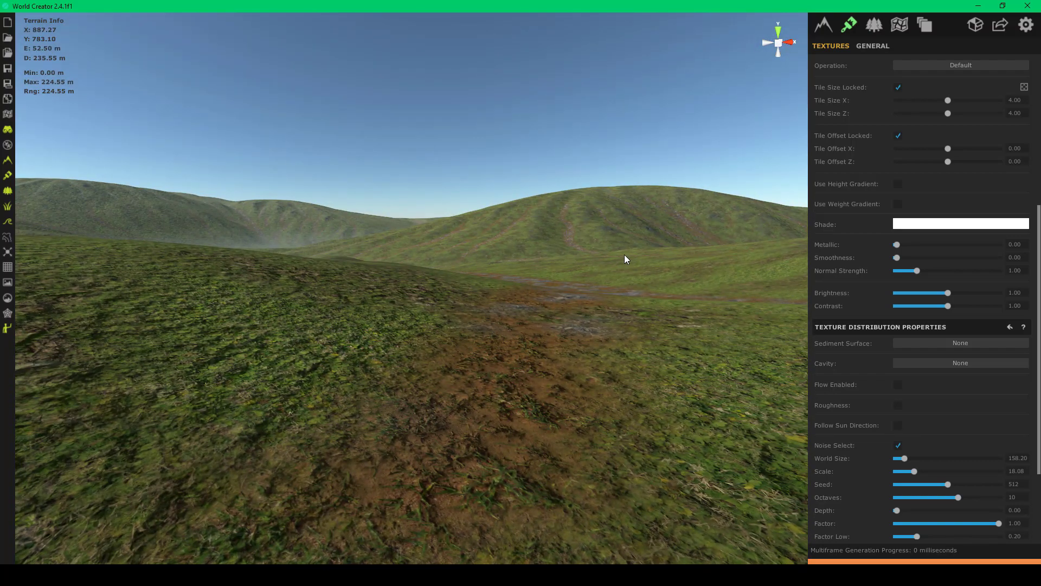
# - Inspect the cliff texture on the steep slope up close and its blend into the surrounding grass
pyautogui.moveTo(625, 256); pyautogui.dragTo(247, 331)
pyautogui.press('w')
pyautogui.moveTo(247, 331); pyautogui.dragTo(24, 313, button='right')
pyautogui.press('w')
pyautogui.press('s')
pyautogui.press('w')
pyautogui.press('s')
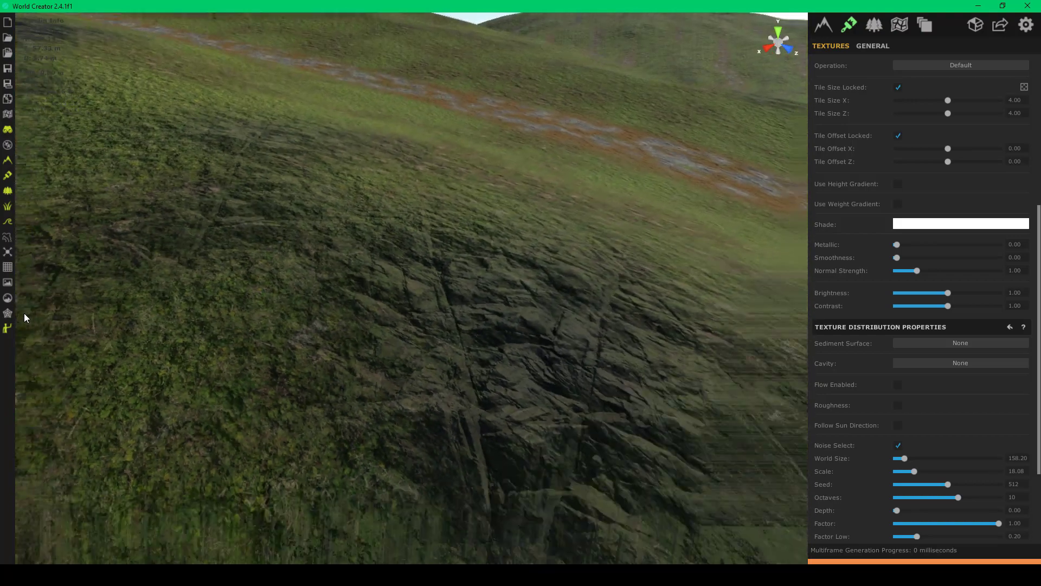
pyautogui.moveTo(429, 313); pyautogui.dragTo(586, 284)
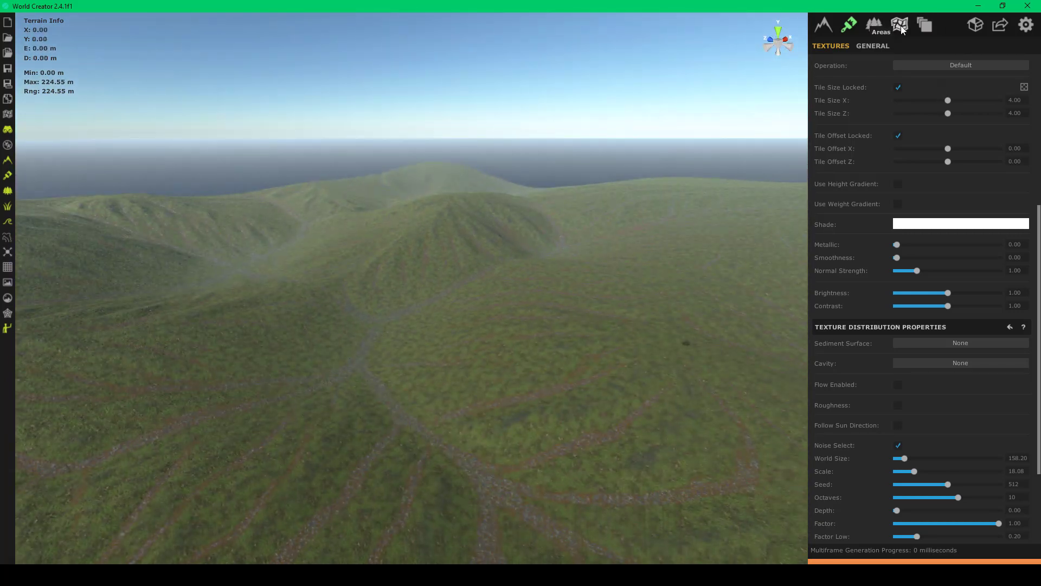
# - Open the surface export settings and set the height map's game engine to Unreal with Flip Y enabled
pyautogui.click(1001, 25)
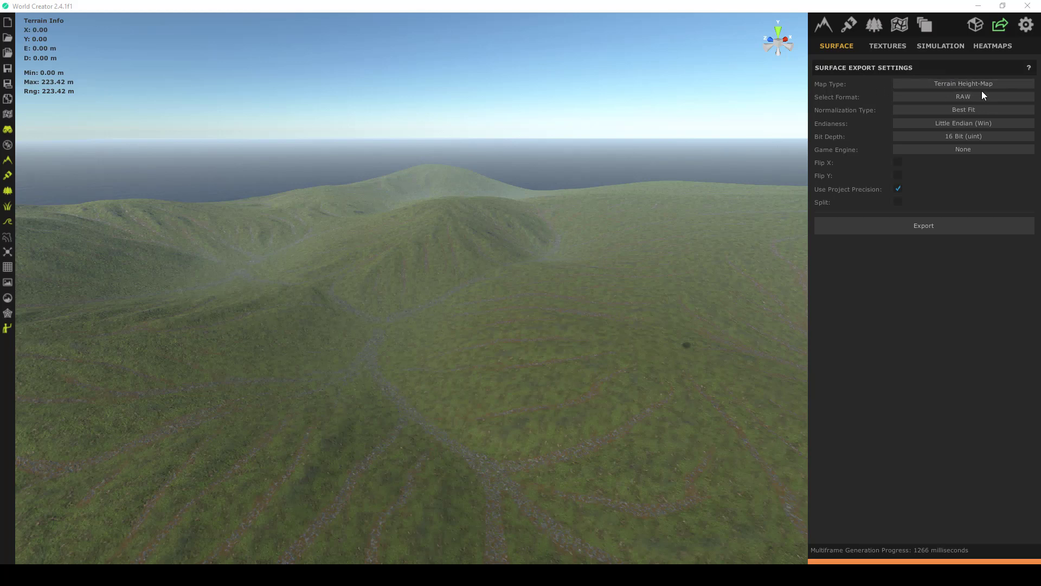
pyautogui.click(947, 153)
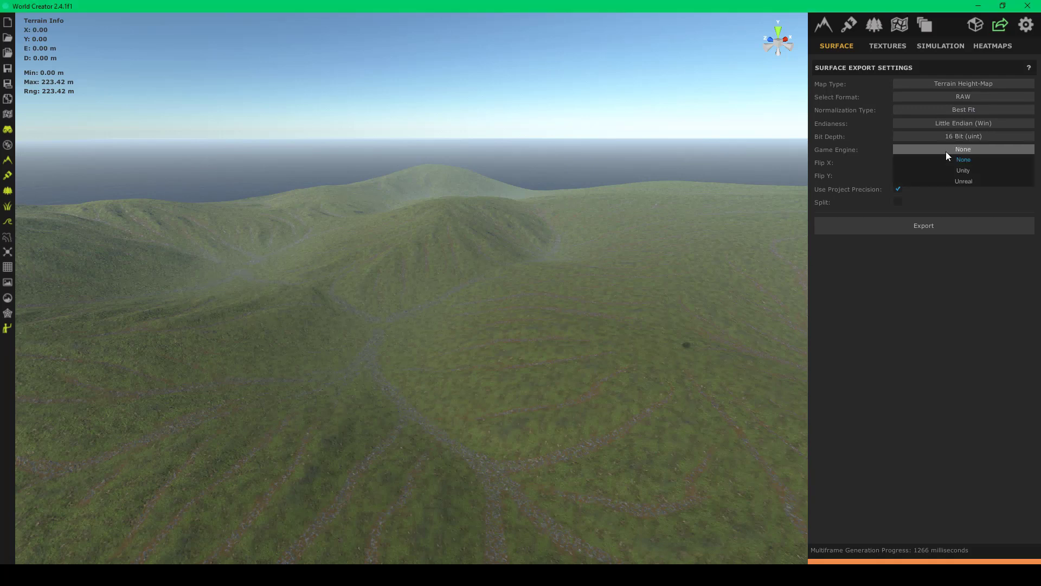
pyautogui.click(965, 181)
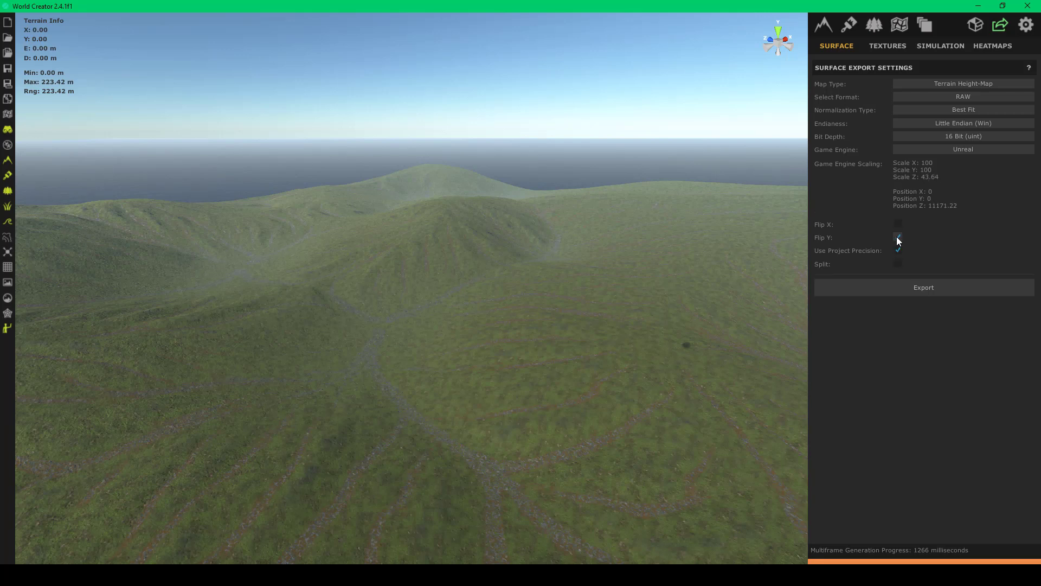
# - Enable splitting of the exported height map and set the tile width and height to 505
pyautogui.click(897, 265)
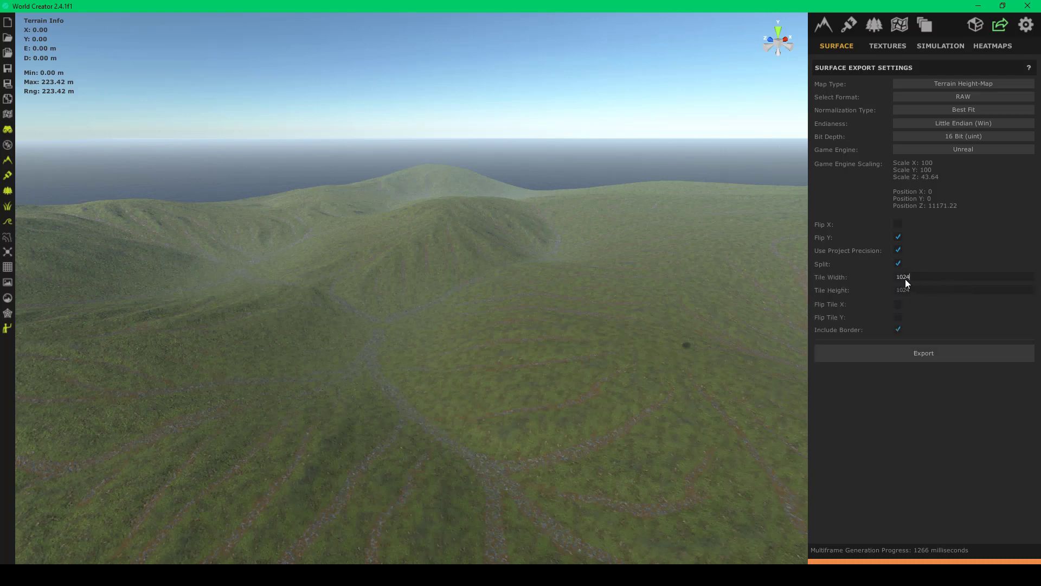
pyautogui.write('505')
pyautogui.press('Tab')
pyautogui.write('505')
pyautogui.press('Tab')
pyautogui.hotkey('alt', 'Tab')
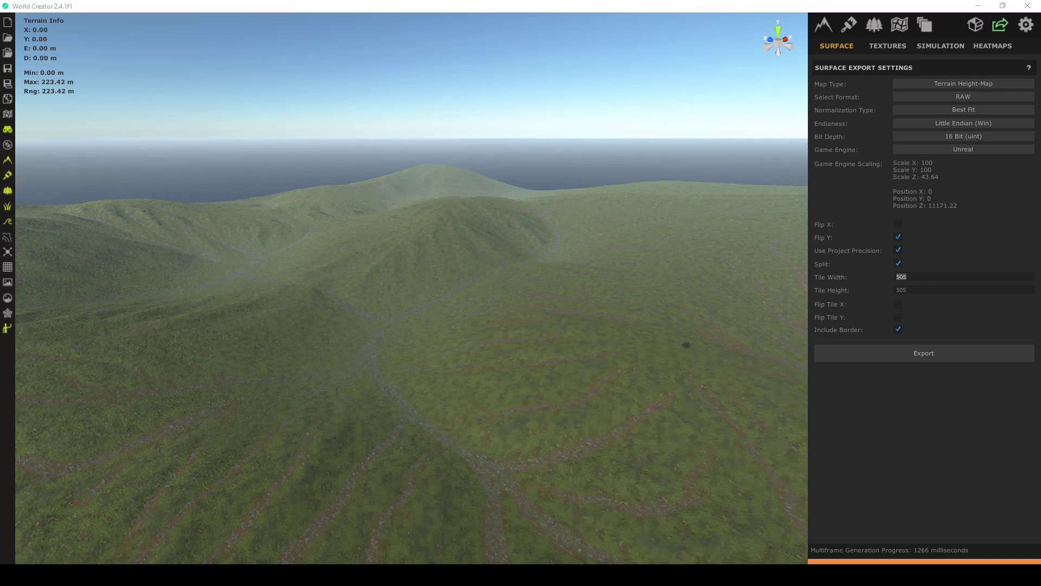
# - Export the height map in RAW format as heightmap into a new Landscape_Heightmap folder inside the inner Hills project folder
pyautogui.click(934, 178)
pyautogui.click(929, 352)
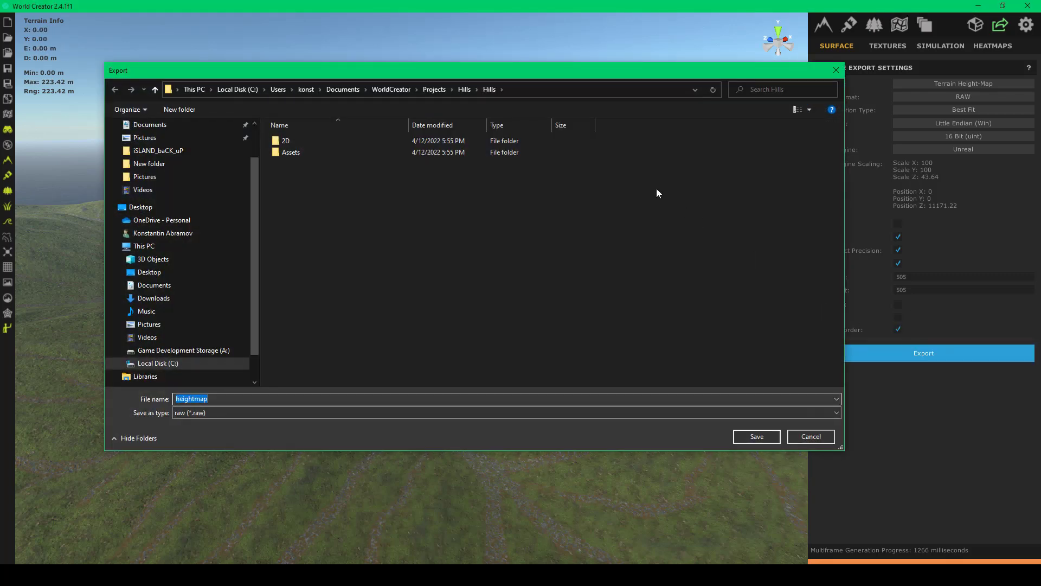
pyautogui.click(464, 90)
pyautogui.click(300, 164)
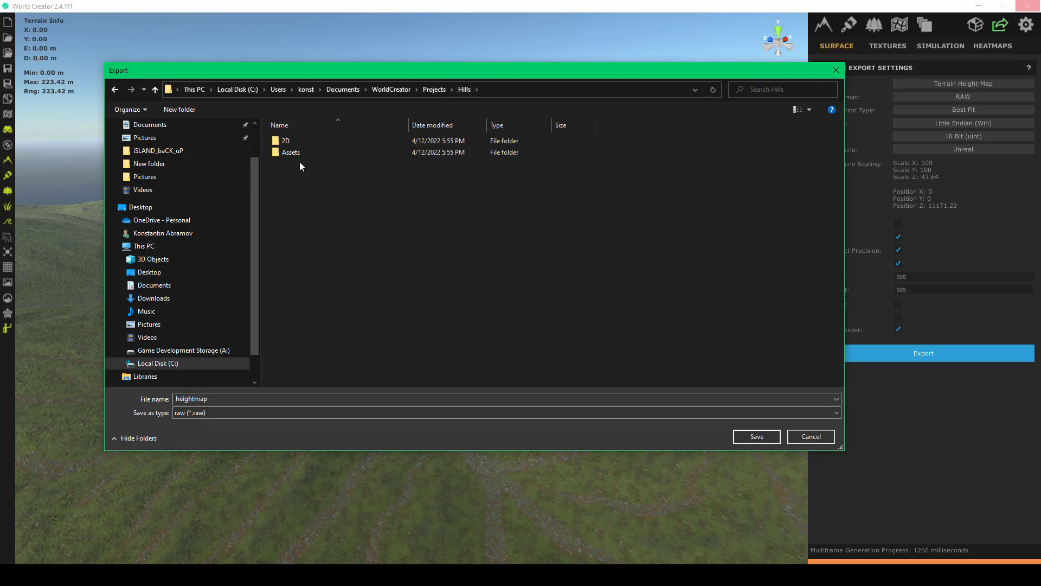
pyautogui.rightClick(295, 187)
pyautogui.moveTo(322, 299)
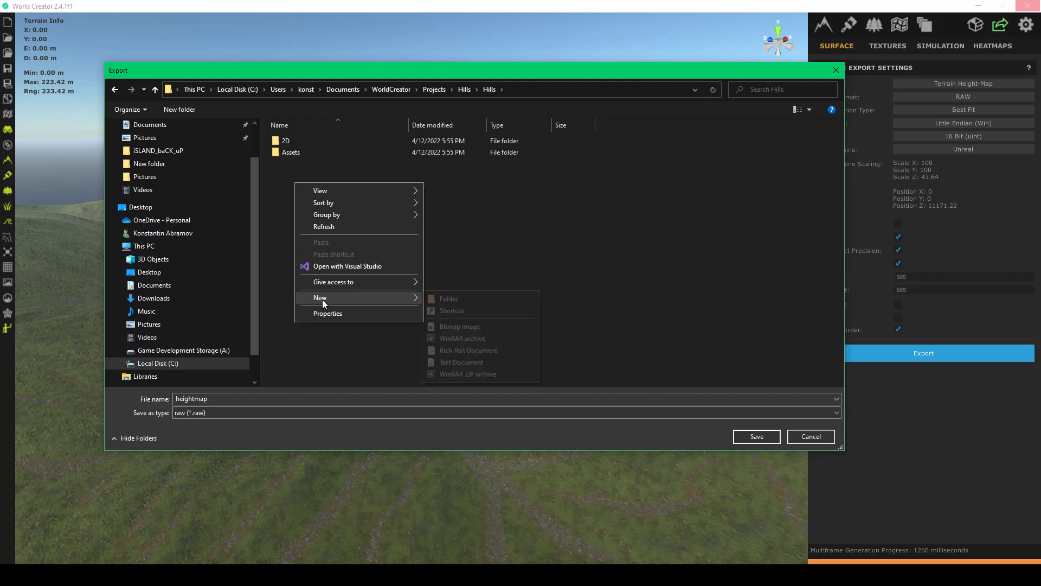
pyautogui.click(461, 300)
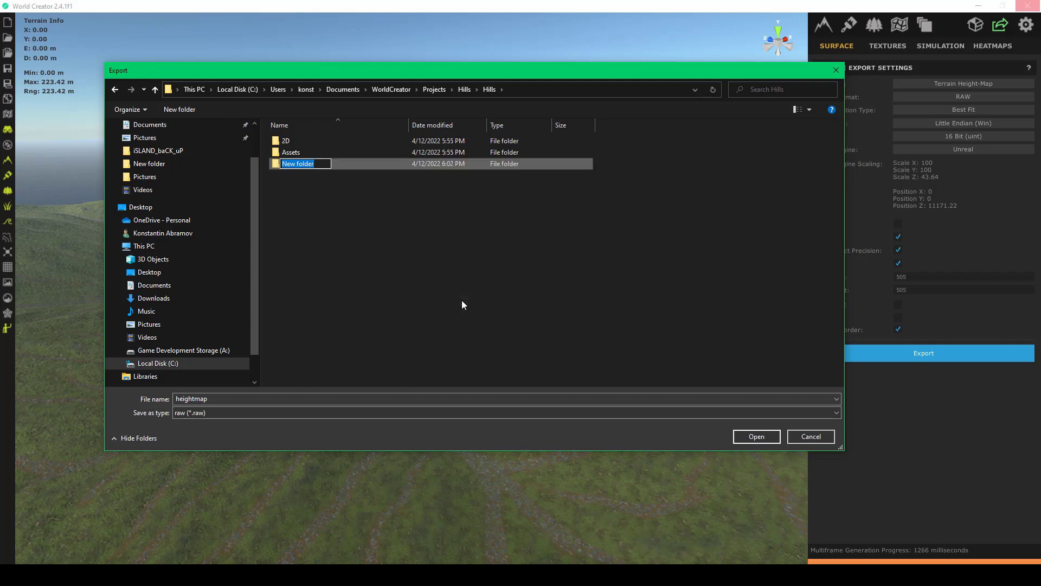
pyautogui.write('Landscape_Heightmap')
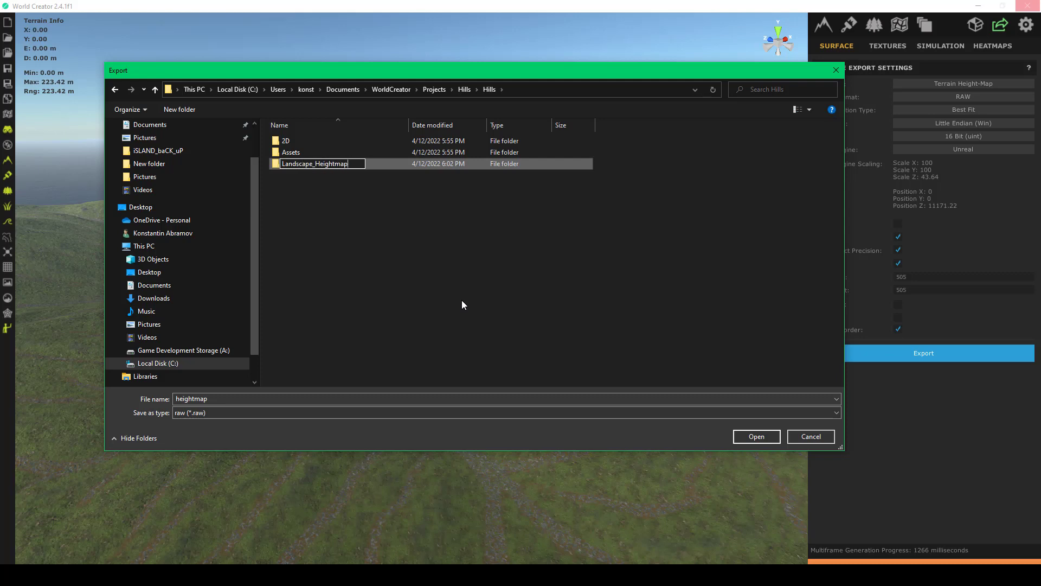
pyautogui.click(483, 241)
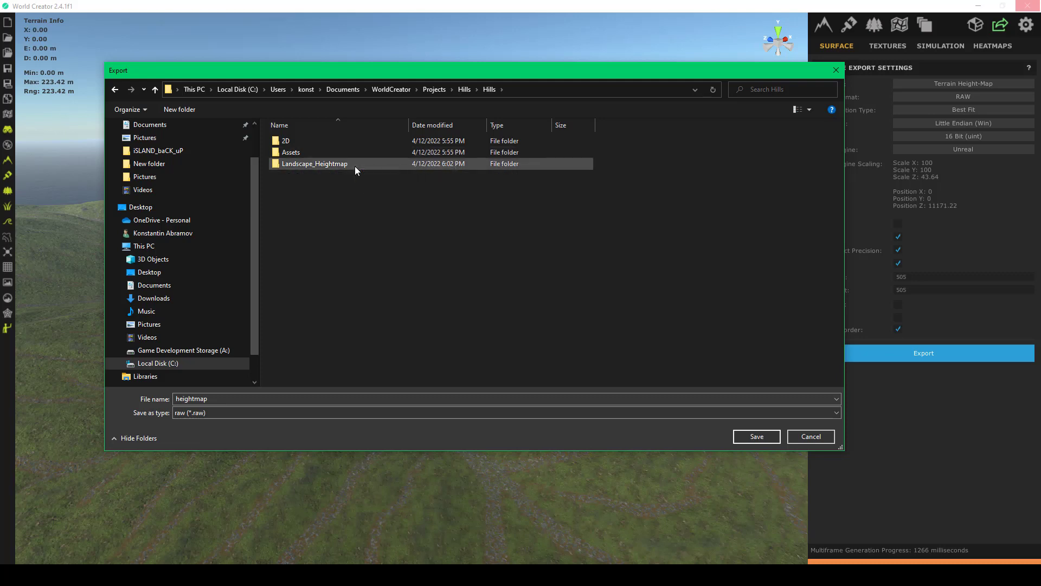
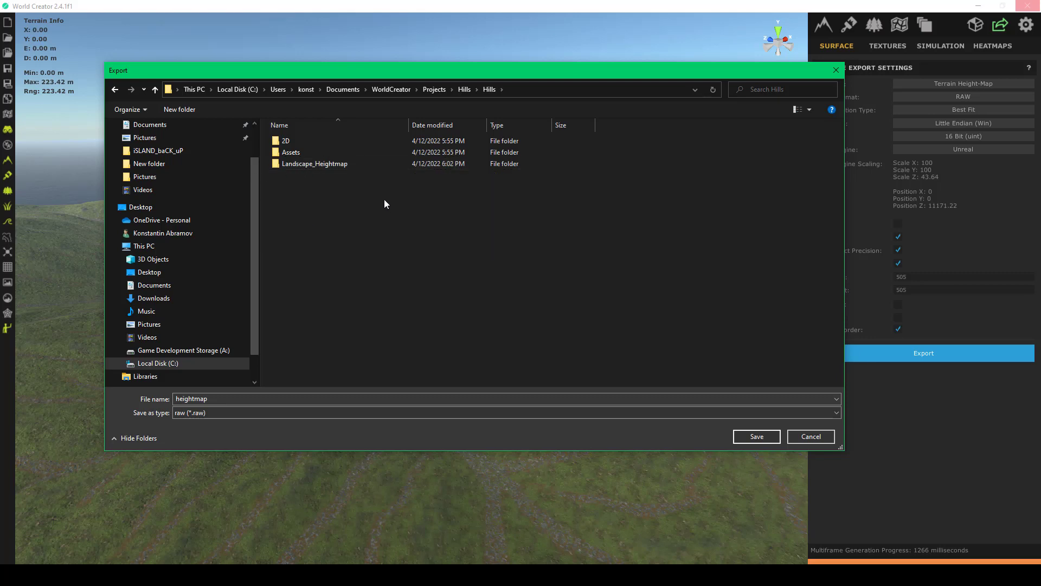
pyautogui.doubleClick(339, 168)
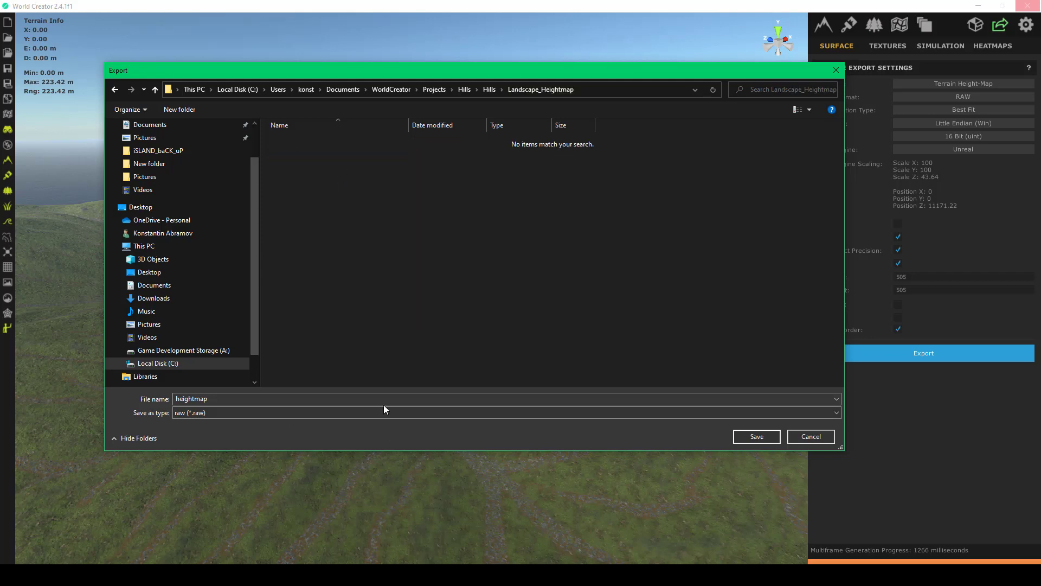
pyautogui.click(776, 437)
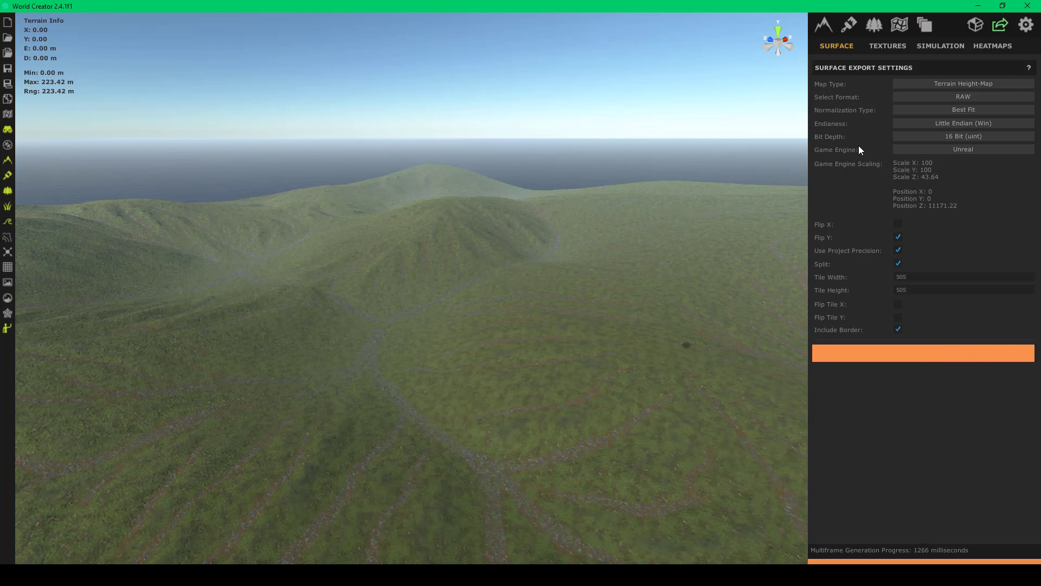
# - Review the texture export settings and available map types, and open the heatmap export settings
pyautogui.click(892, 47)
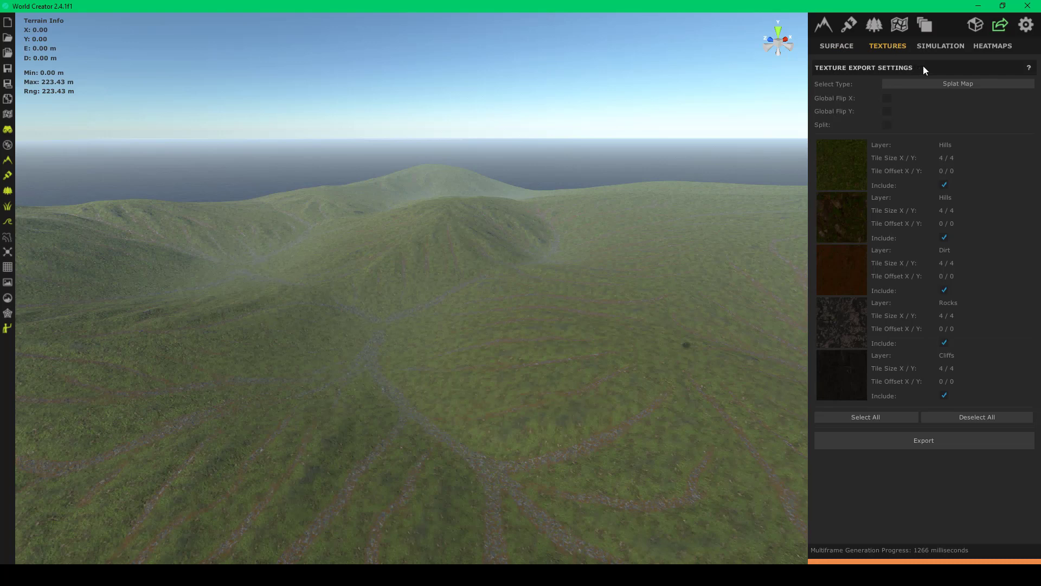
pyautogui.click(956, 87)
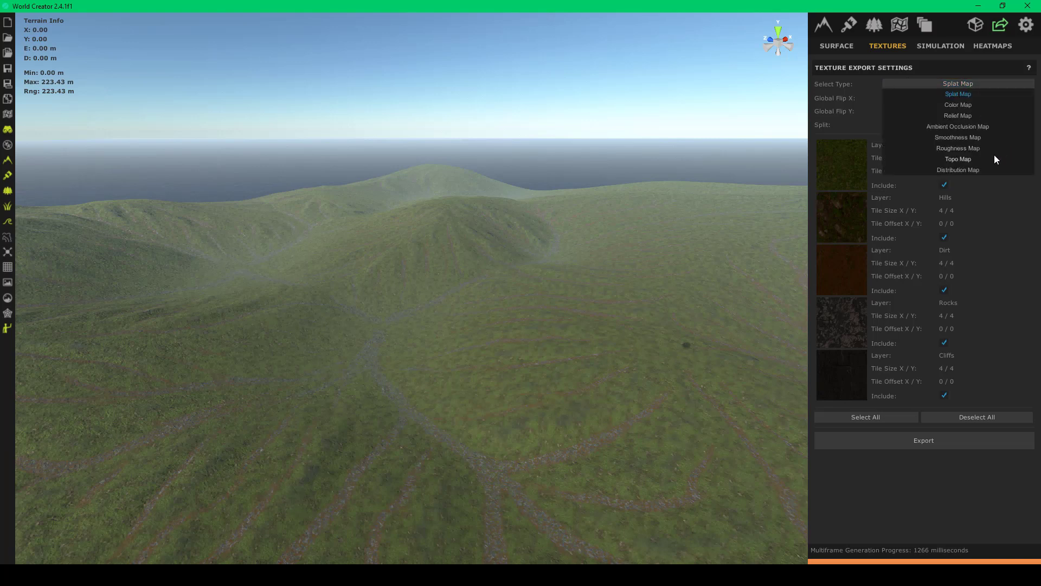
pyautogui.press('Escape')
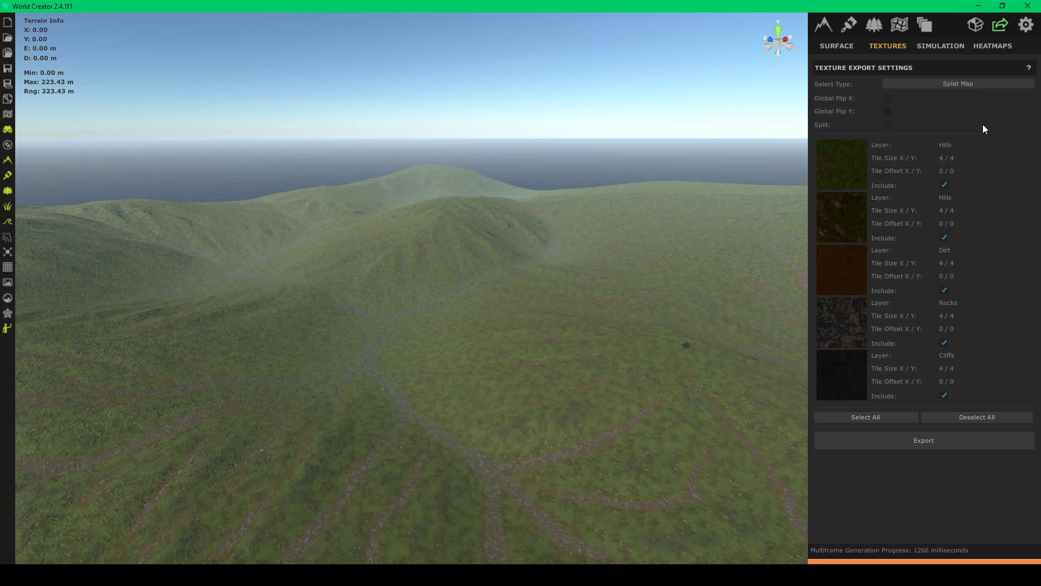
pyautogui.click(964, 82)
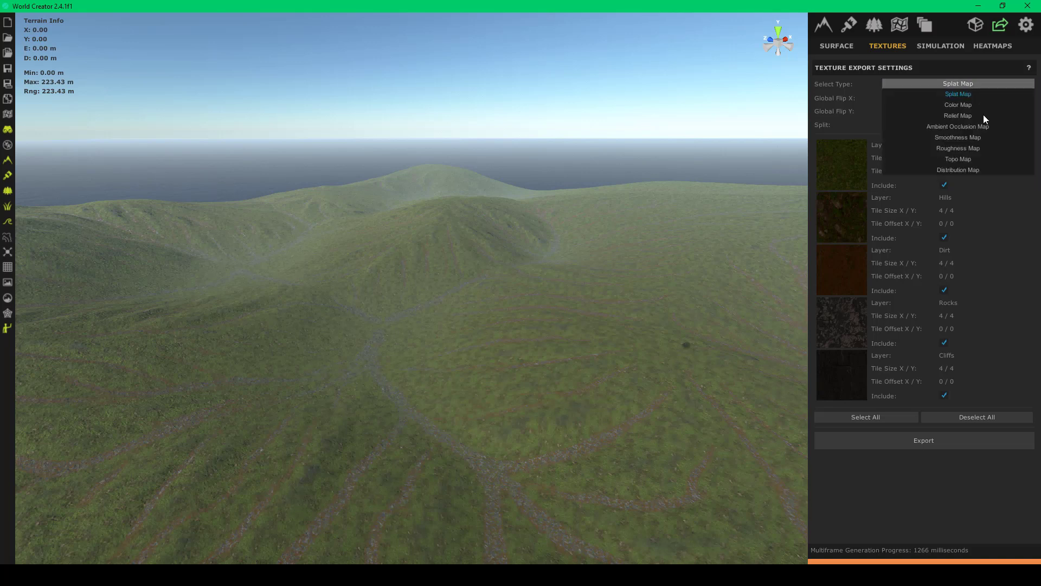
pyautogui.press('Escape')
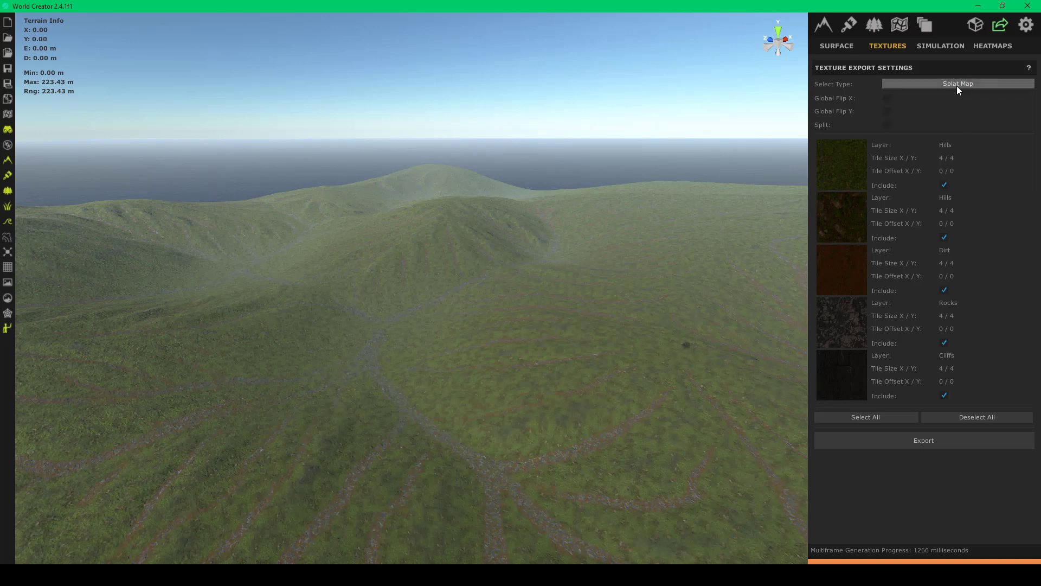
pyautogui.click(991, 49)
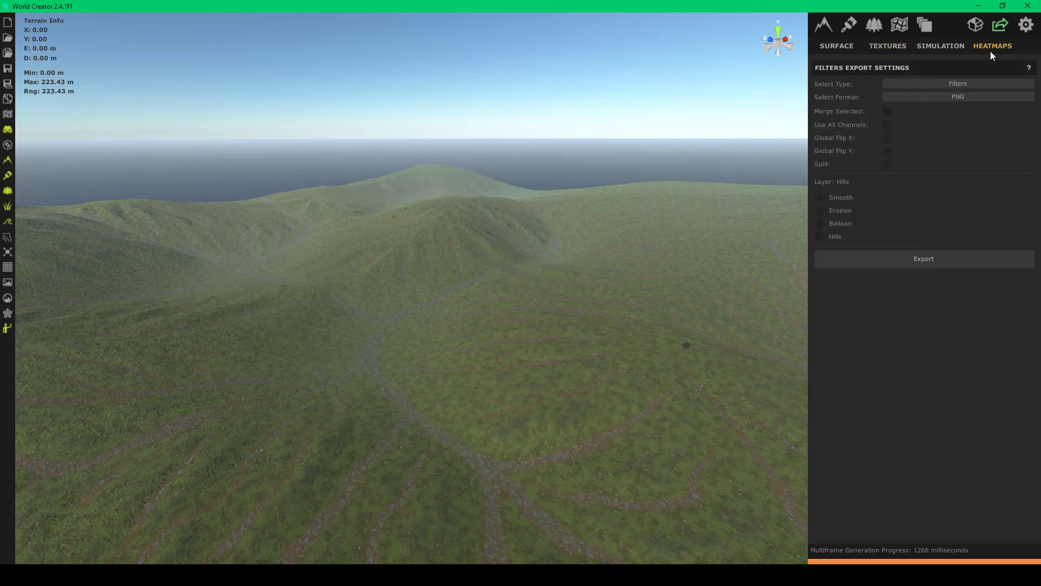
# - Set the heatmap export type to Textures and turn on the terrain's heatmap display
pyautogui.click(958, 84)
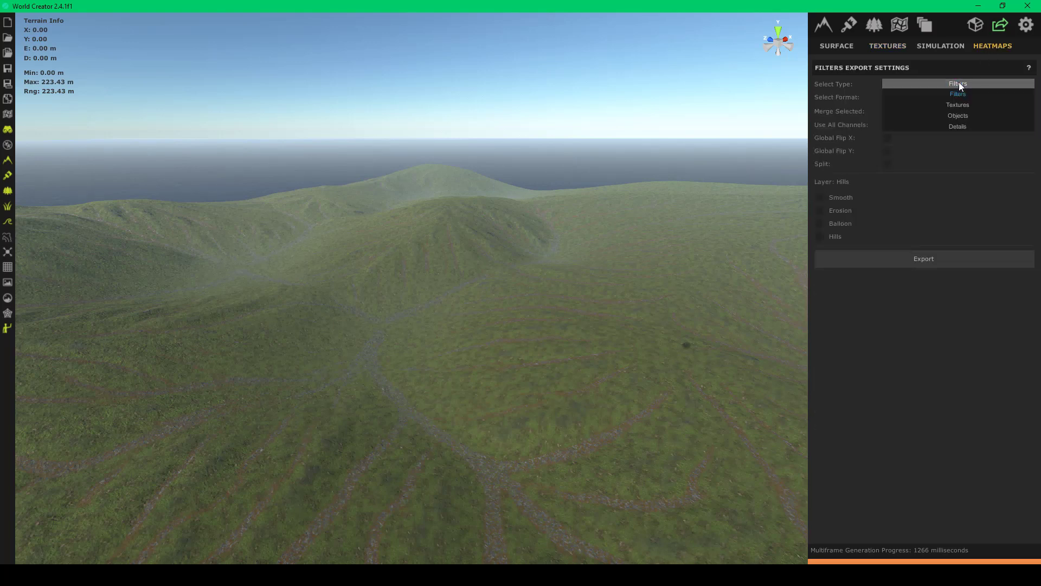
pyautogui.click(967, 103)
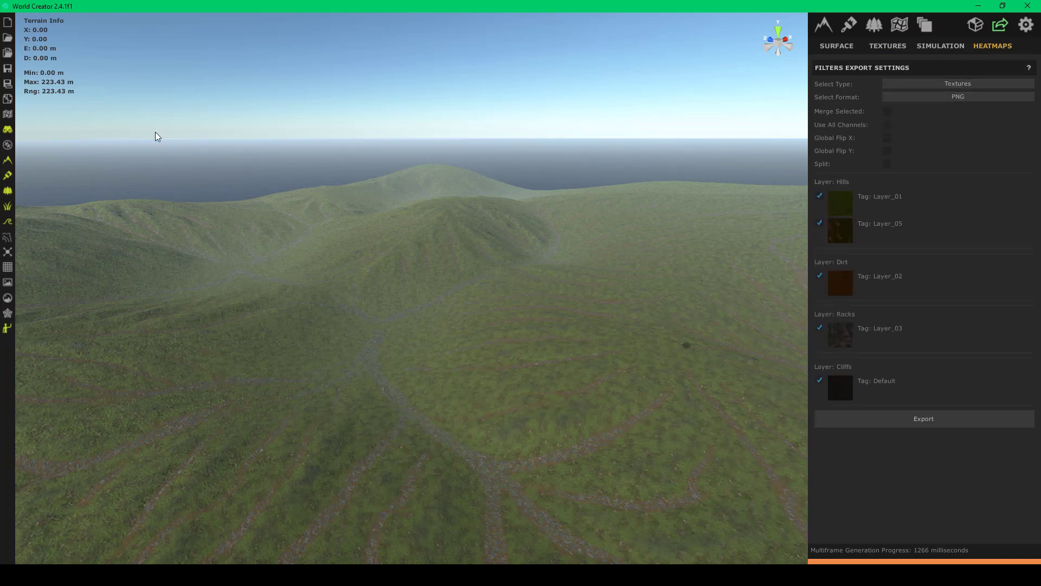
pyautogui.click(8, 114)
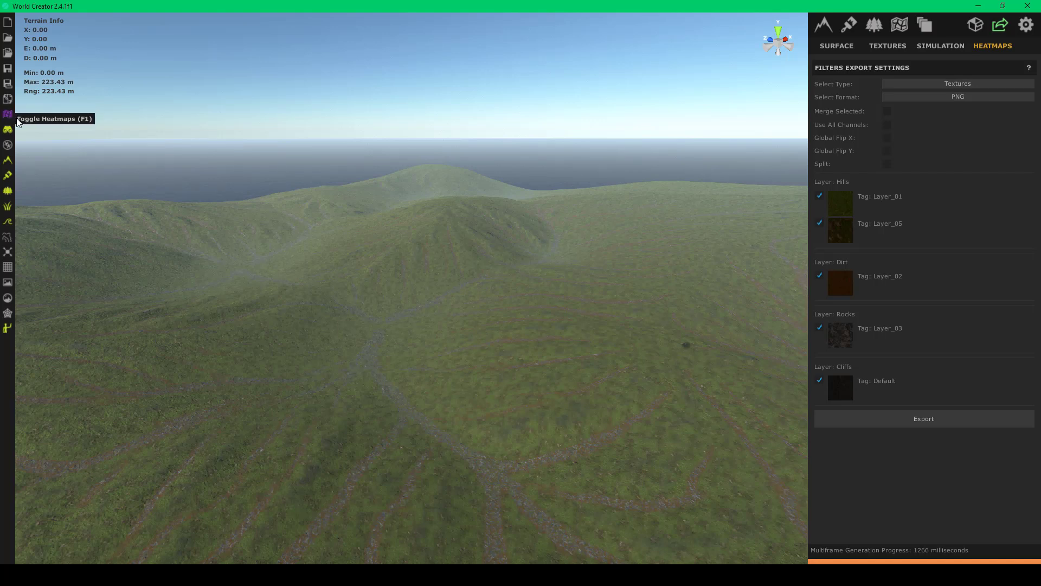
pyautogui.moveTo(263, 198); pyautogui.dragTo(255, 230, button='right')
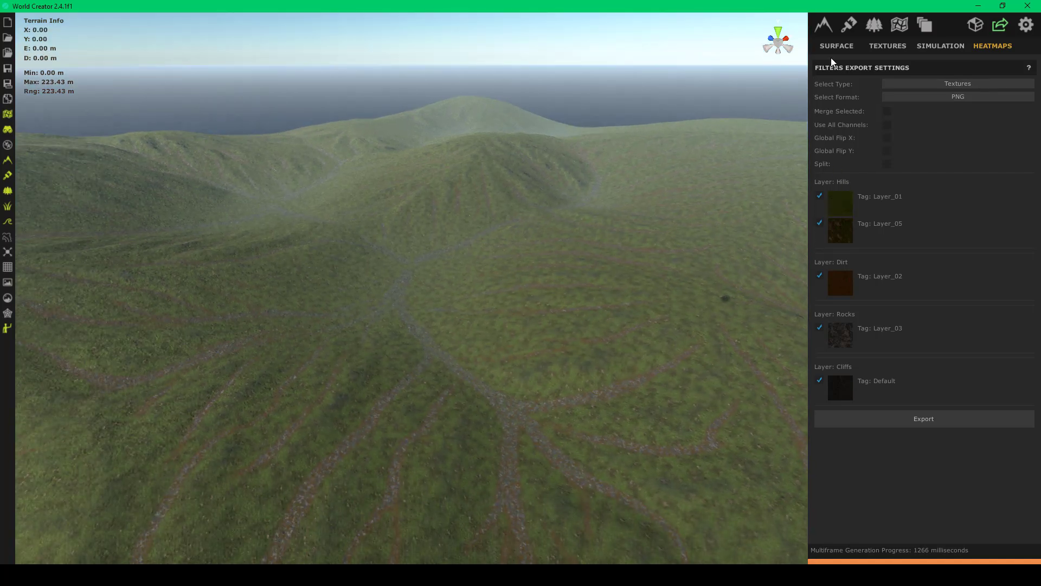
# - Exclude both Hills textures from the splat map export and check the surface export settings
pyautogui.click(880, 48)
pyautogui.click(849, 177)
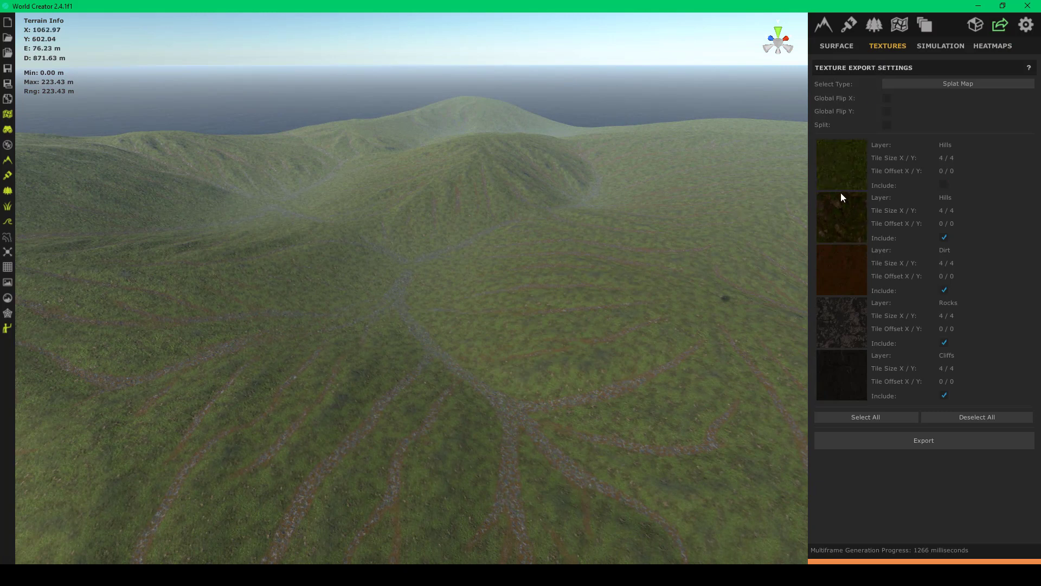
pyautogui.click(835, 47)
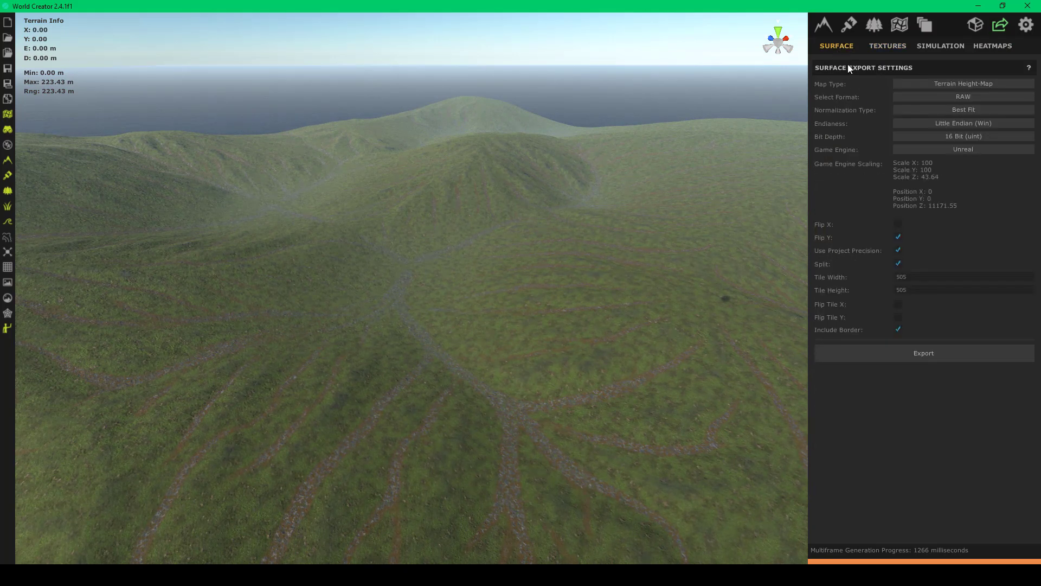
pyautogui.click(887, 49)
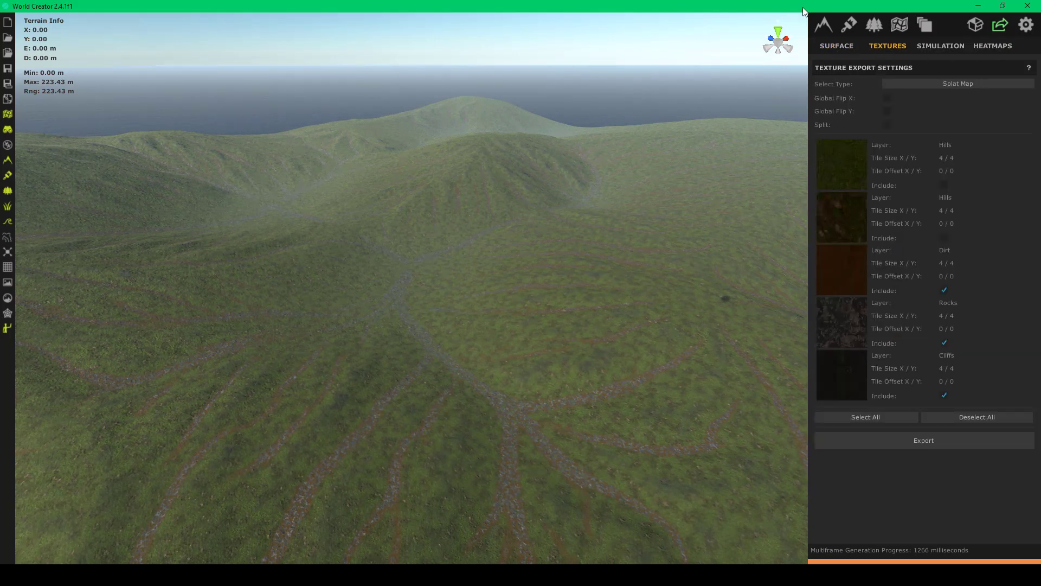
# - Inspect the heatmap overlay of the Hills layer's Grass_Wild_Fern texture on the terrain and return to the texture export settings
pyautogui.click(850, 24)
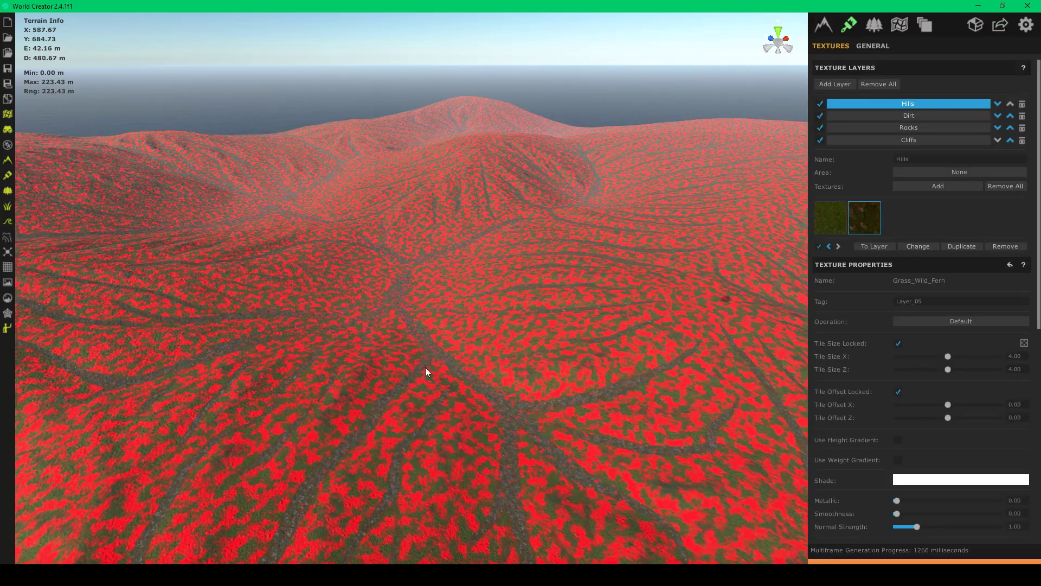
pyautogui.moveTo(486, 348); pyautogui.dragTo(510, 285, button='right')
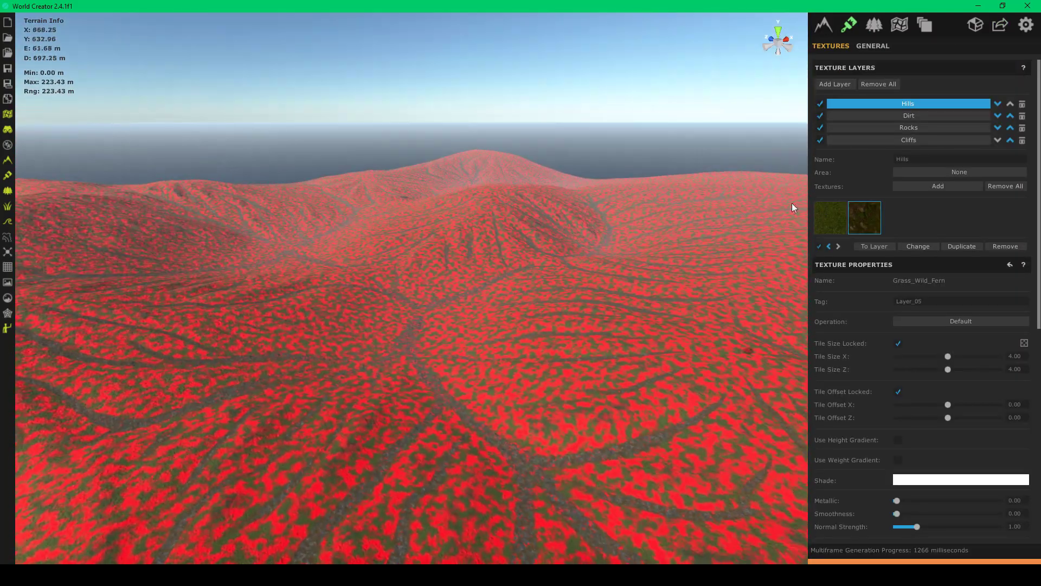
pyautogui.click(1002, 25)
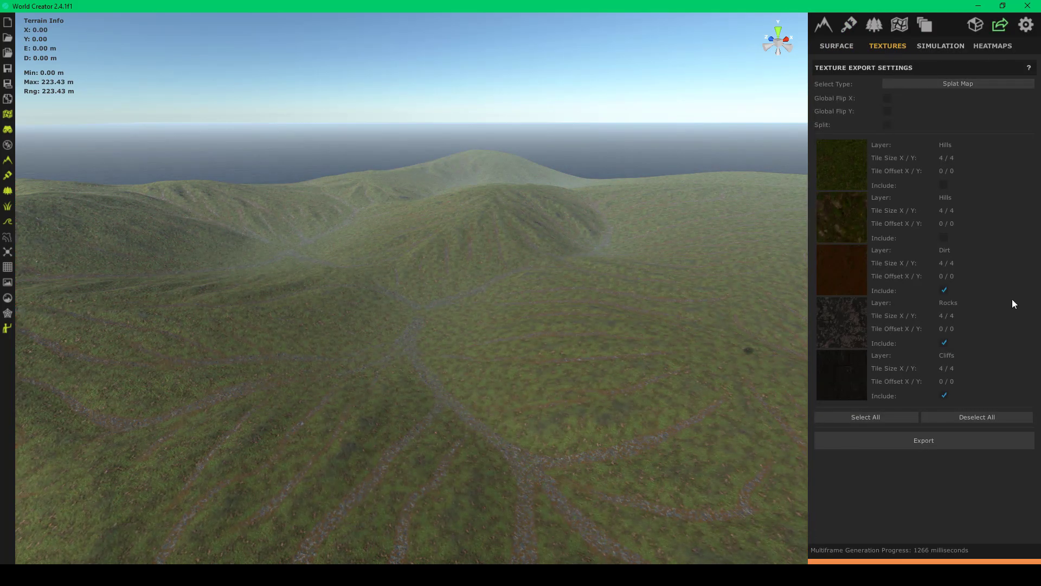
pyautogui.scroll(-1, 700, 281)
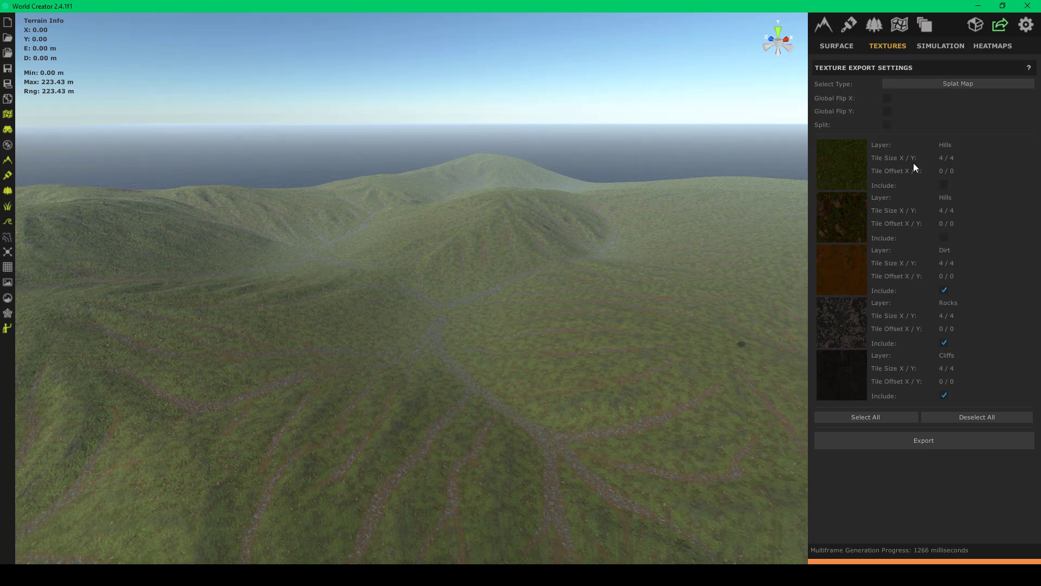
# - Enable Global Flip Y for the heatmap export and set the Grass_Wild_Fern texture's tag to Layer_02 in the Hills layer
pyautogui.click(979, 47)
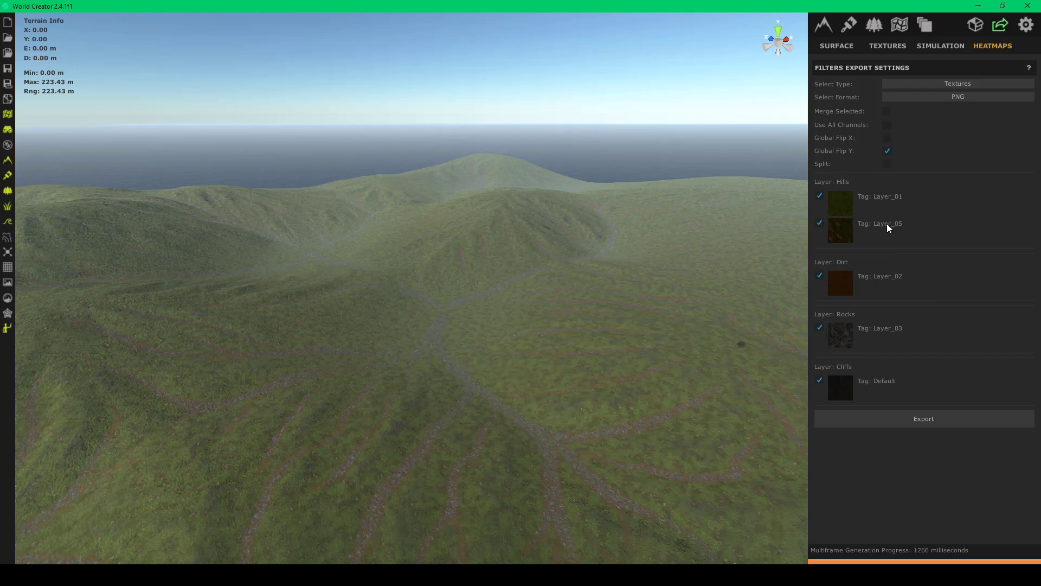
pyautogui.click(852, 24)
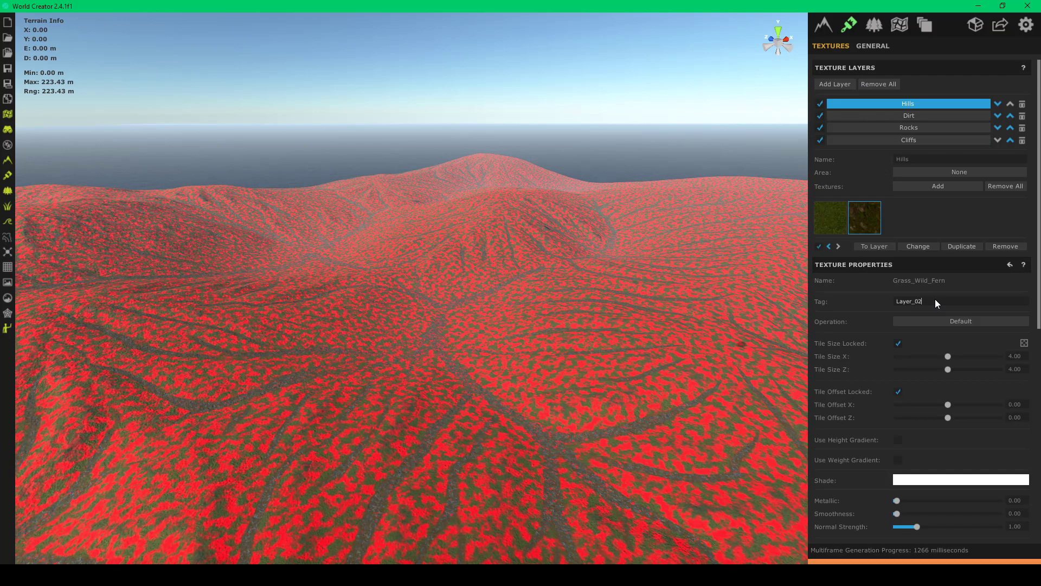
# - Check the Dirt texture's tag against the heatmap export list and set it to Layer_03
pyautogui.click(883, 115)
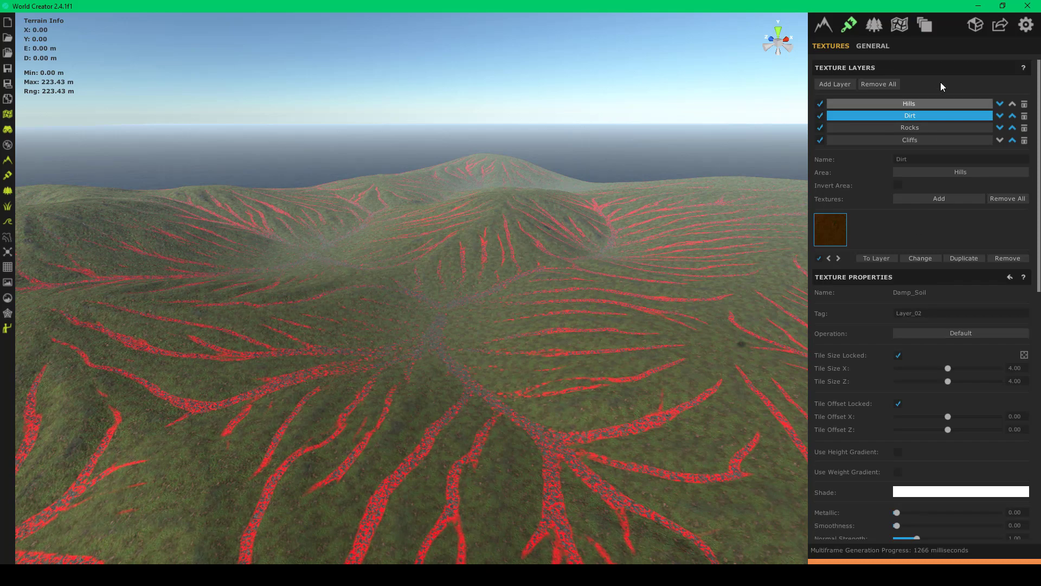
pyautogui.click(1005, 26)
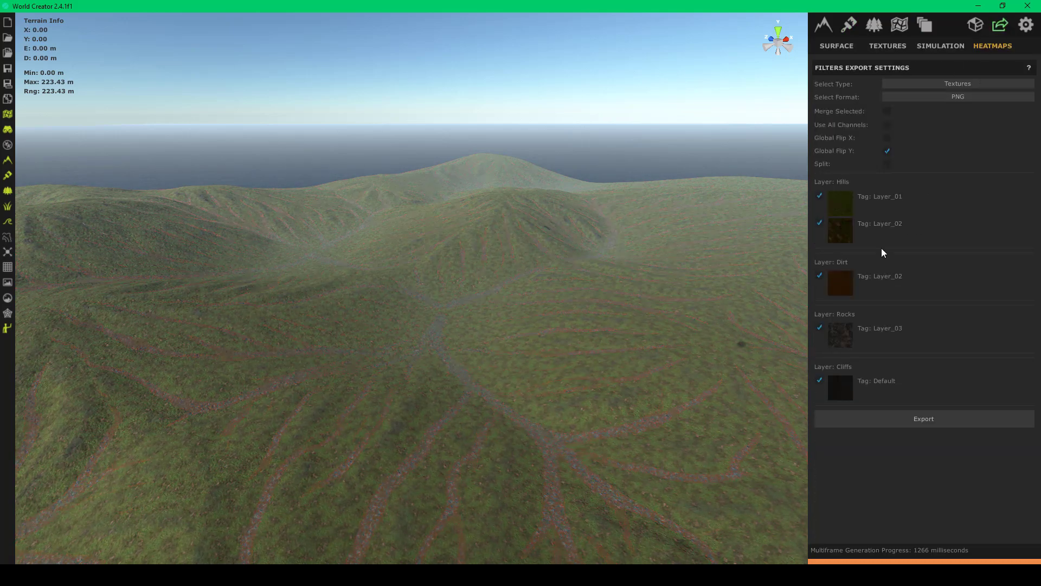
pyautogui.click(857, 27)
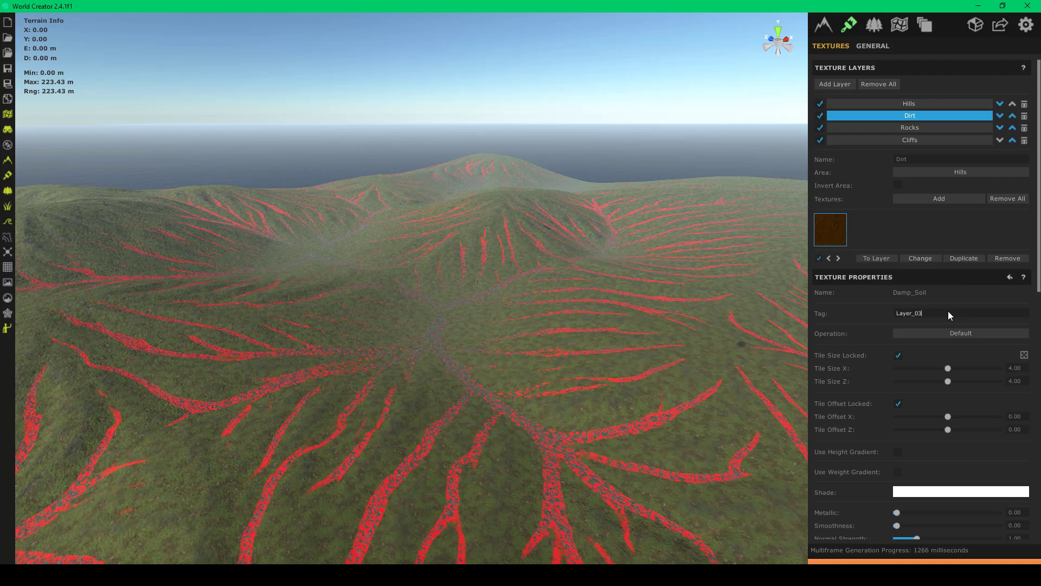
# - Set the Rocks layer texture's tag to Layer_04 and the Cliffs layer texture's tag to Layer_05
pyautogui.click(900, 126)
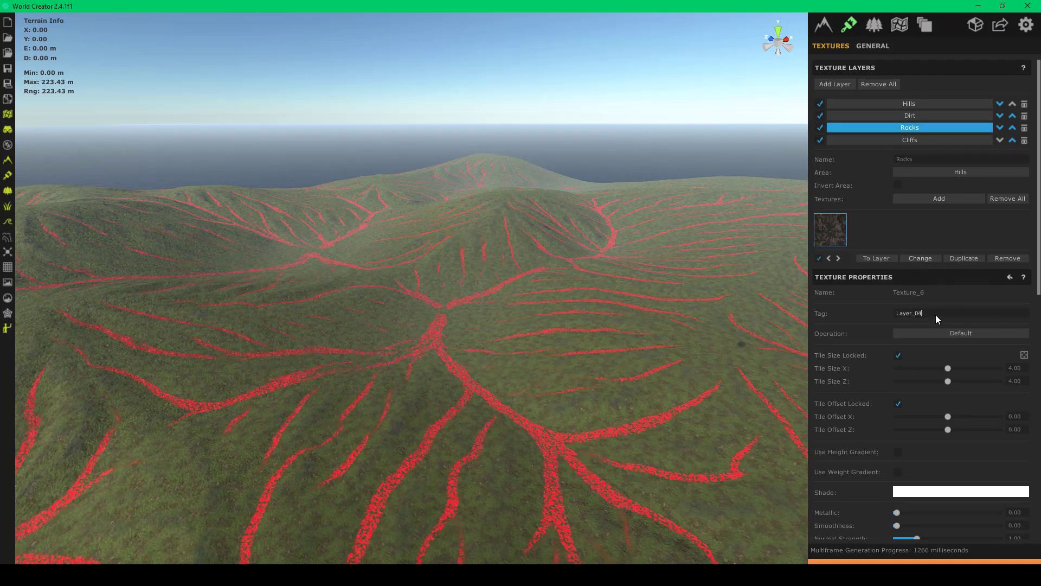
pyautogui.click(909, 140)
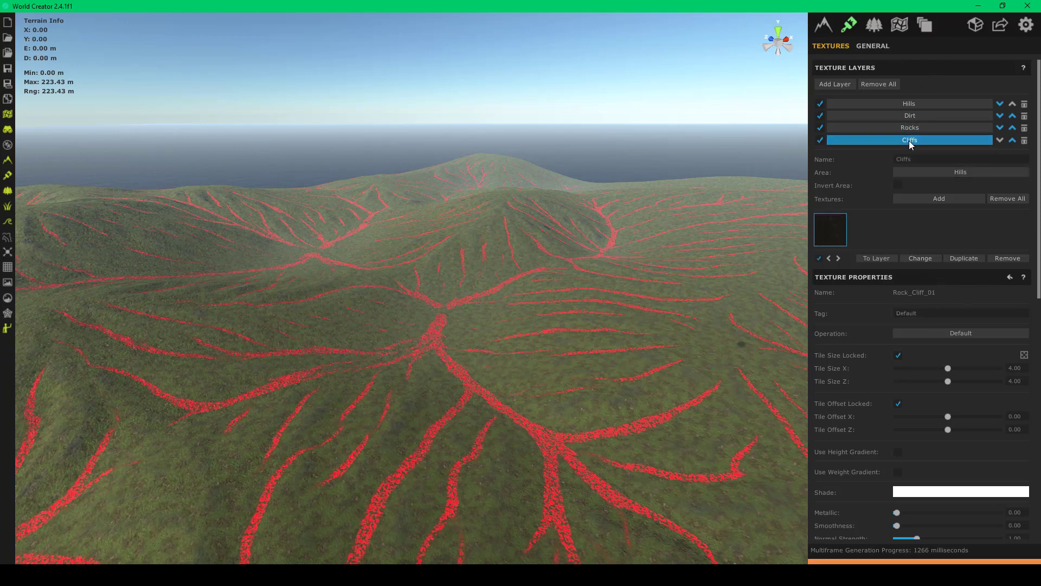
pyautogui.click(946, 313)
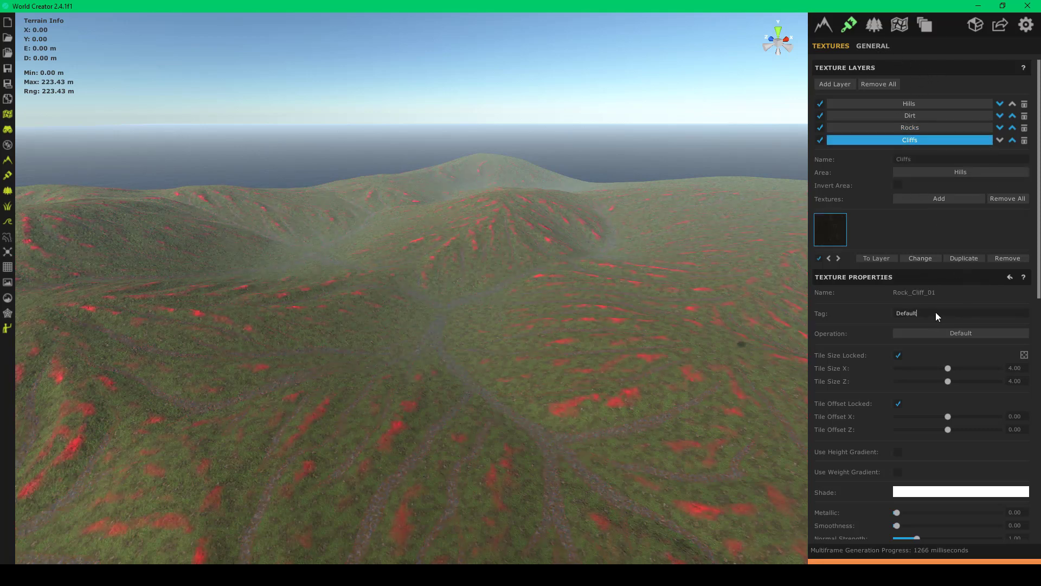
pyautogui.hotkey('ctrl', 'a')
pyautogui.press('BackSpace')
pyautogui.write('Layer_05')
pyautogui.press('Tab')
# - Export the texture heatmaps in PNG format as heatmap into a new Heatmaps folder inside the inner Hills project folder
pyautogui.click(1001, 17)
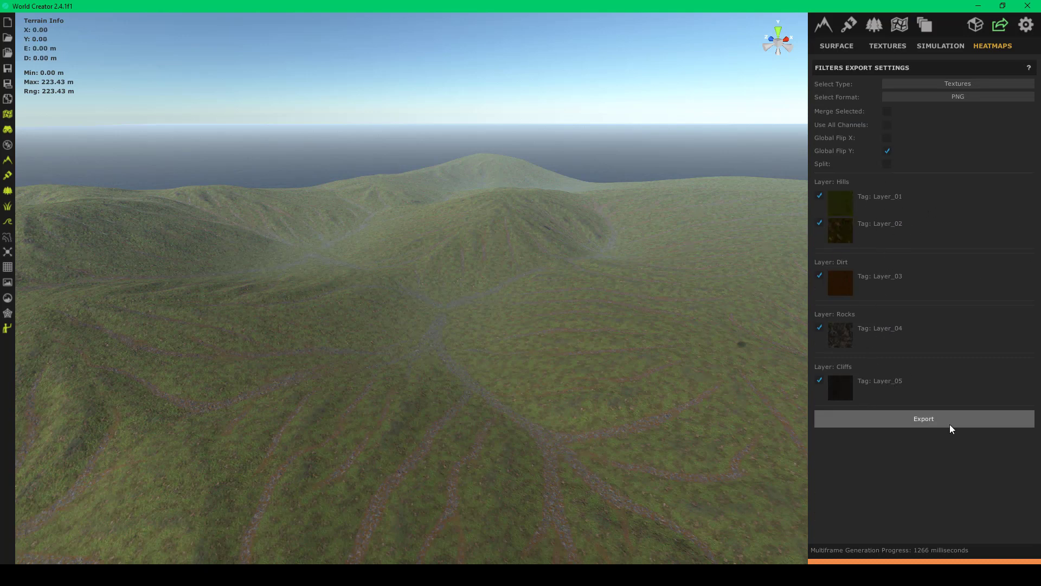
pyautogui.click(935, 420)
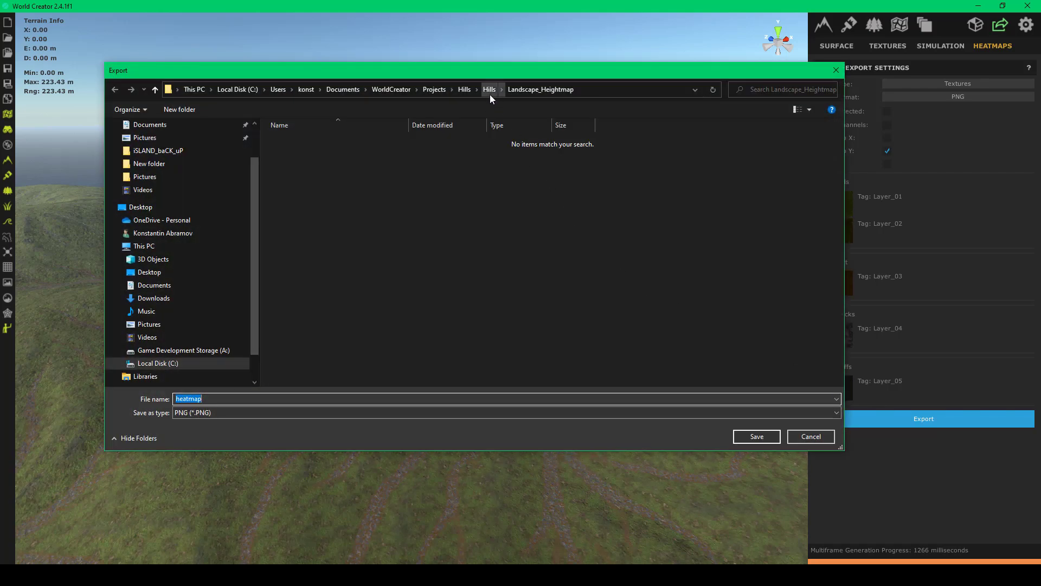
pyautogui.click(490, 95)
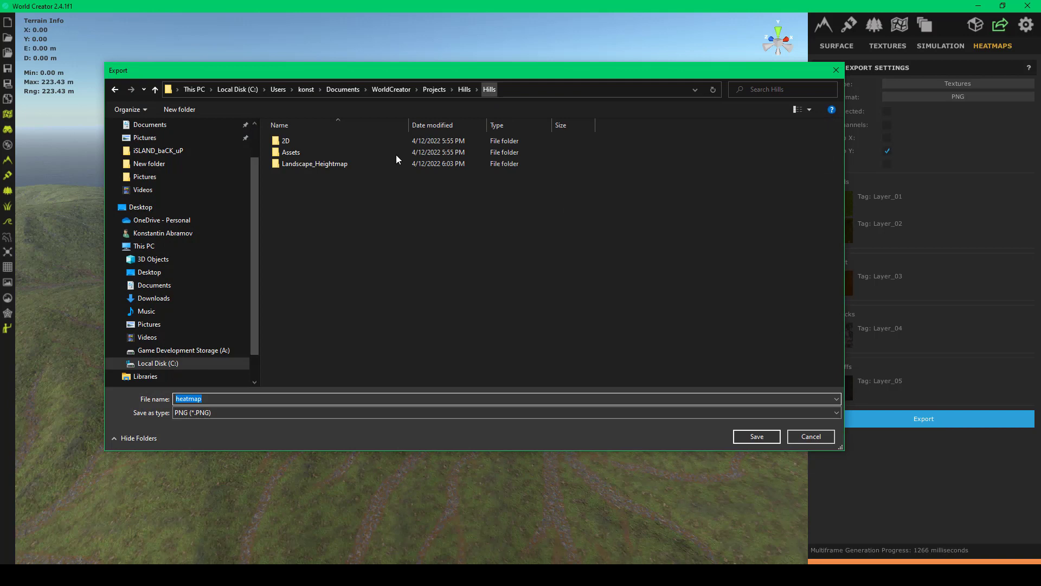
pyautogui.rightClick(338, 239)
pyautogui.moveTo(374, 366)
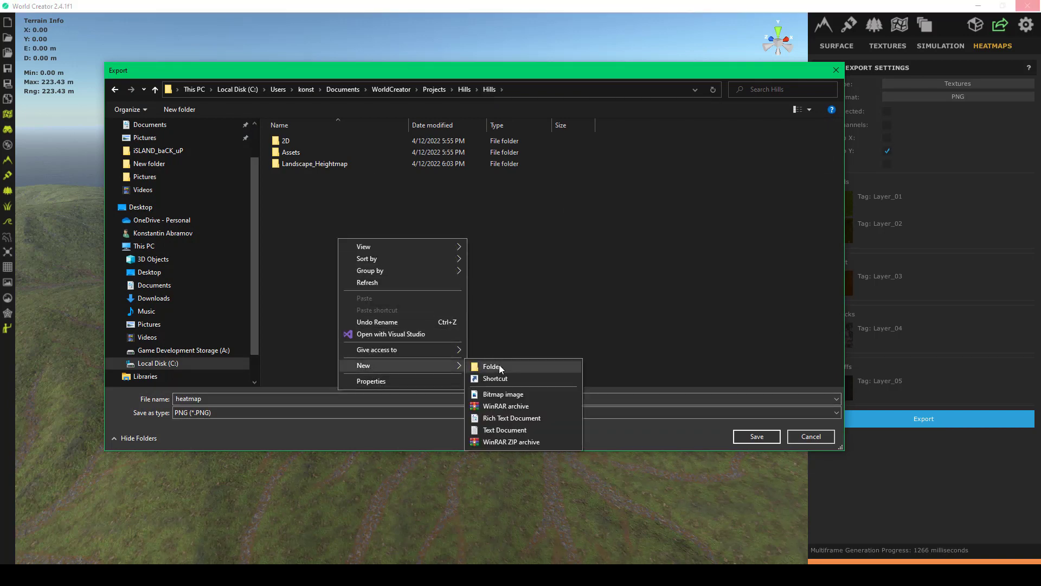
pyautogui.click(495, 365)
pyautogui.write('Heatmaps')
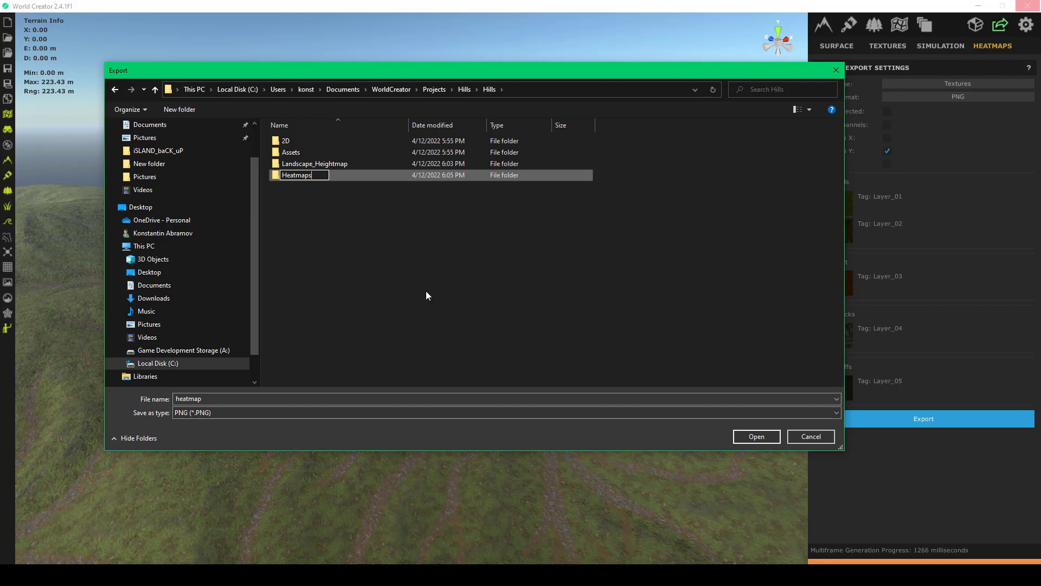
pyautogui.press('Return')
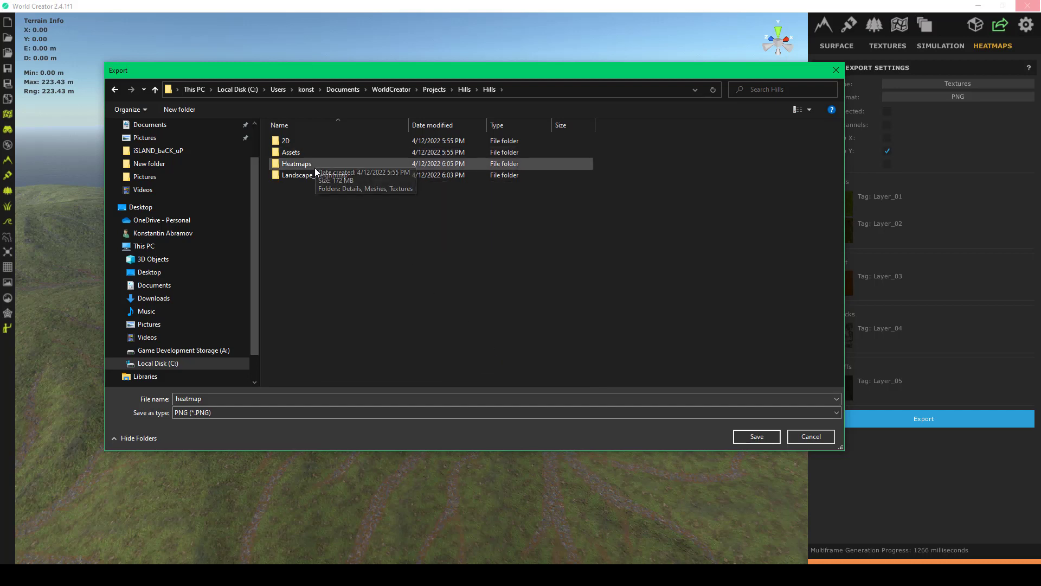
pyautogui.press('Return')
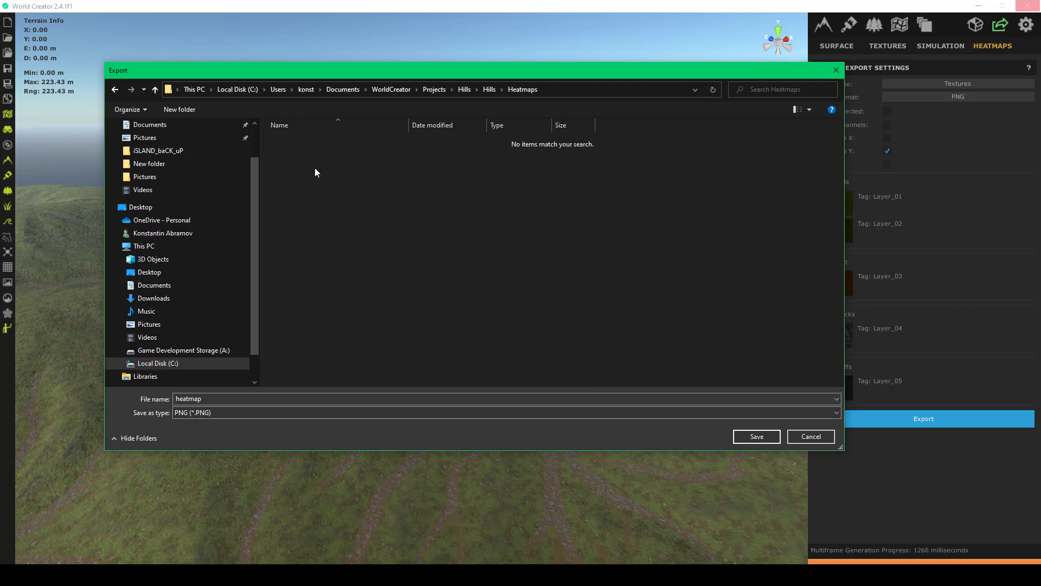
pyautogui.click(746, 441)
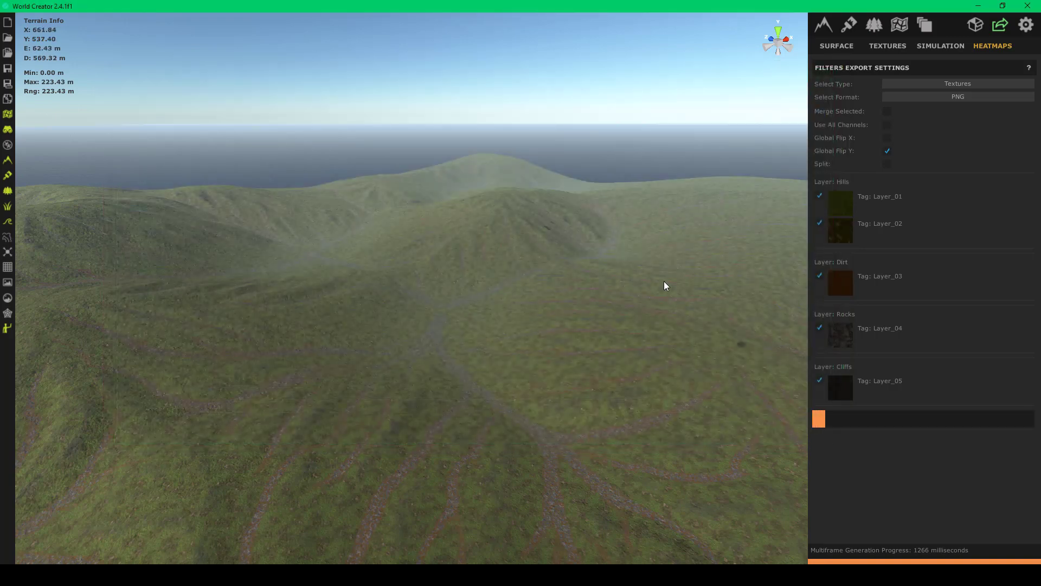
# - Examine the textured hills, slopes and rocky gullies from several angles and distances while the heatmaps export
pyautogui.moveTo(555, 230); pyautogui.dragTo(379, 259, button='right')
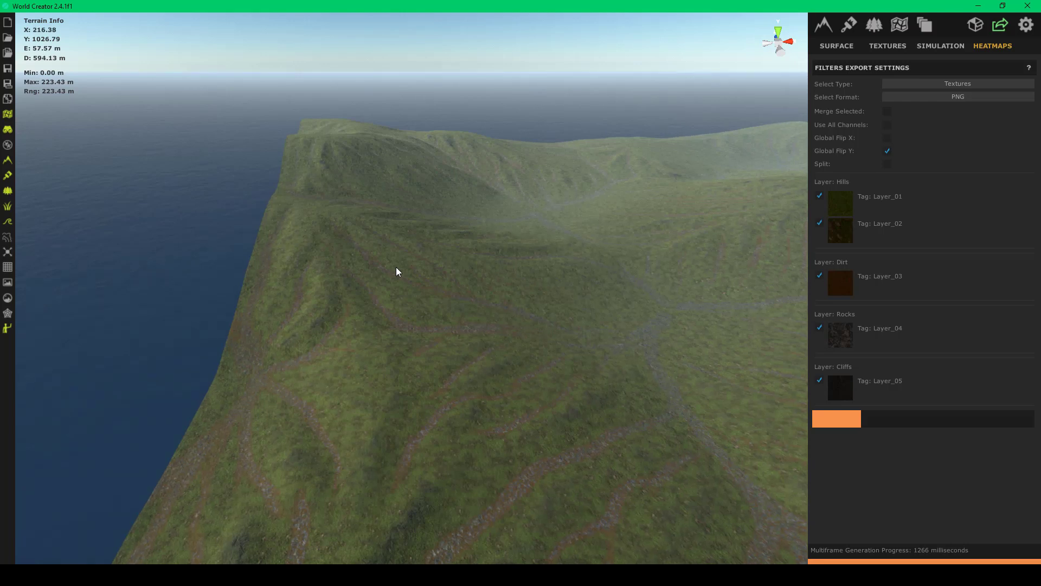
pyautogui.moveTo(395, 265); pyautogui.dragTo(584, 230, button='right')
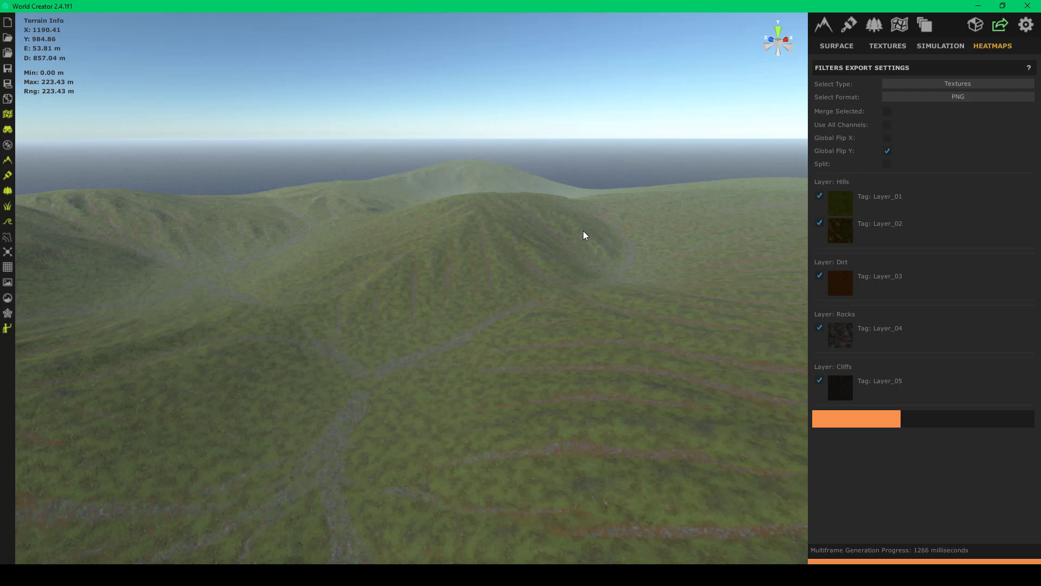
pyautogui.scroll(3, 584, 230)
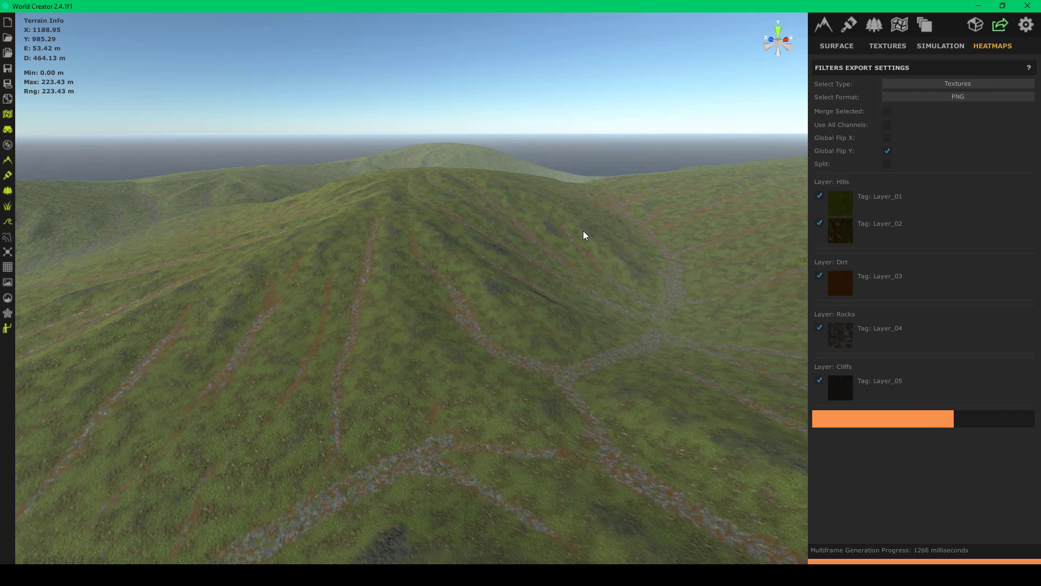
pyautogui.moveTo(515, 333); pyautogui.dragTo(385, 332)
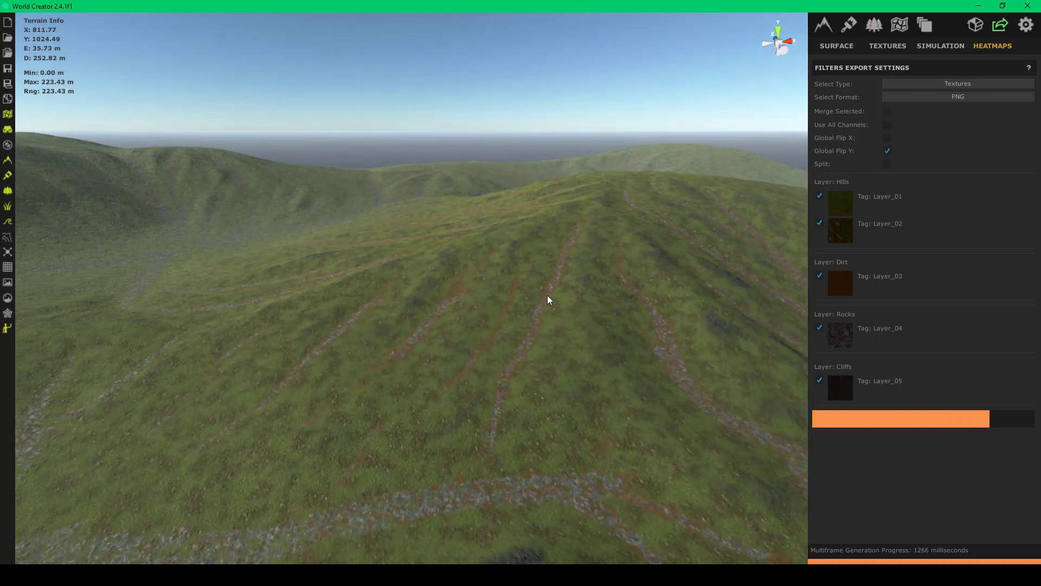
pyautogui.moveTo(548, 299); pyautogui.dragTo(381, 307)
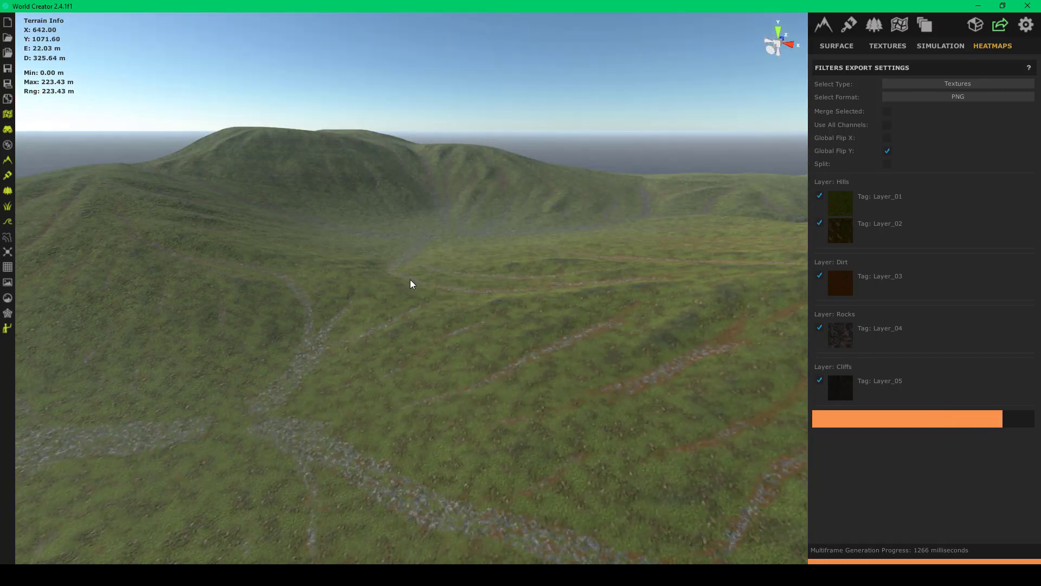
pyautogui.moveTo(411, 279); pyautogui.dragTo(402, 267, button='right')
pyautogui.press('w')
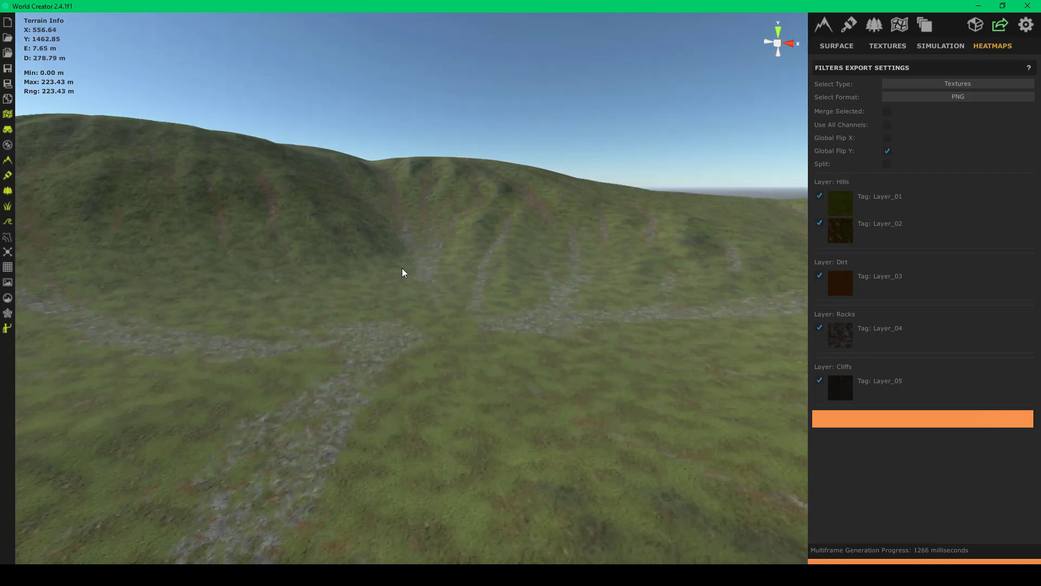
pyautogui.scroll(3, 428, 308)
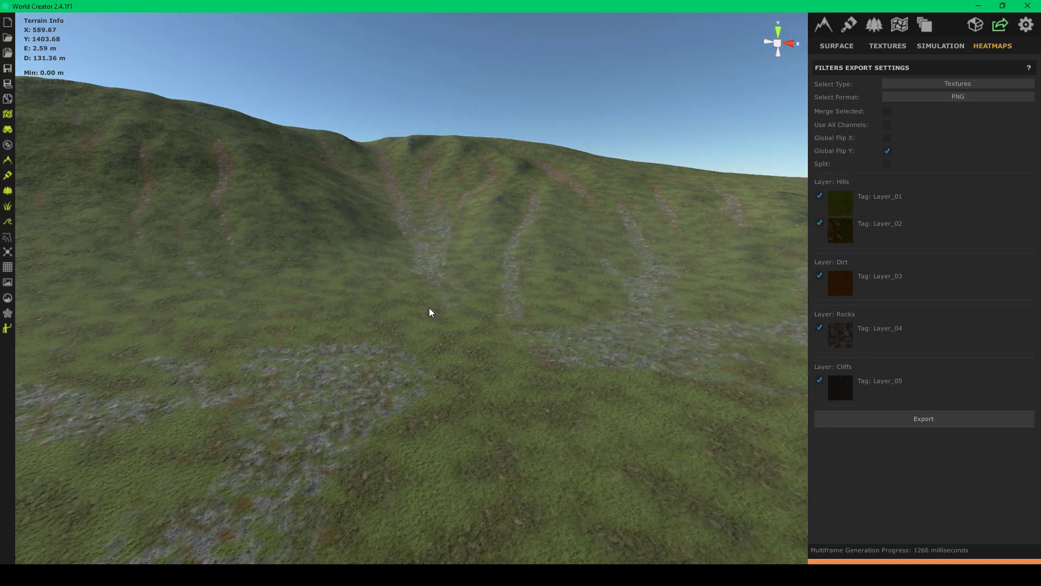
pyautogui.scroll(3, 434, 330)
pyautogui.scroll(-8, 448, 373)
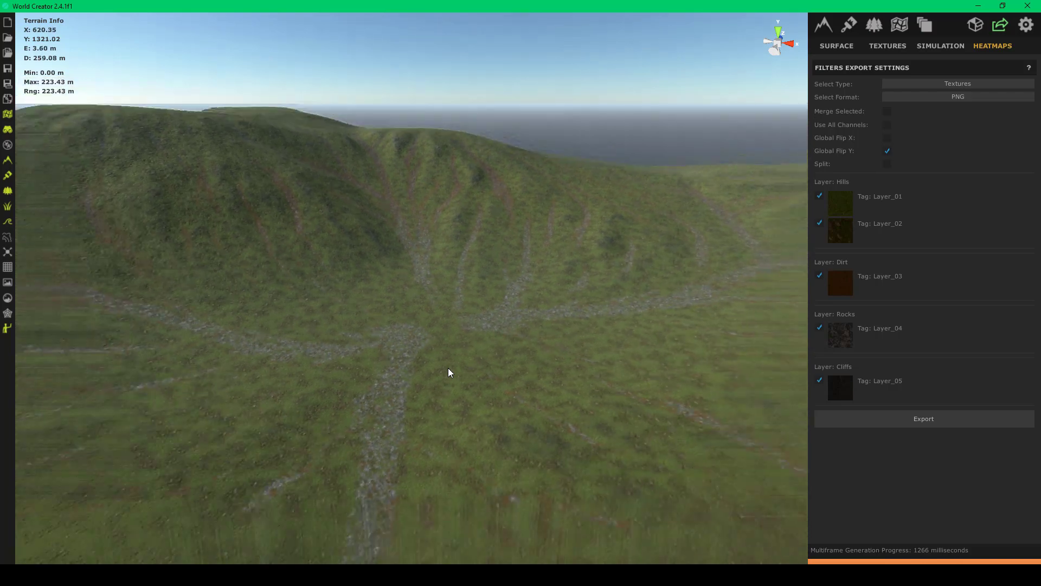
# - Inspect the finished terrain's overall shape and texture distribution, from the full landscape down to its central hill and surrounding valleys
pyautogui.scroll(-5, 545, 378)
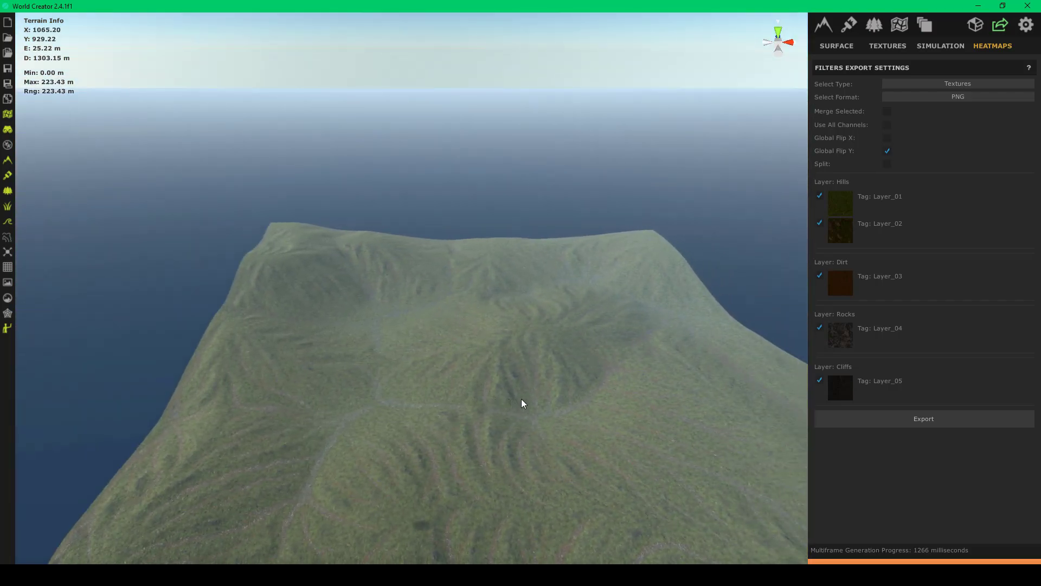
pyautogui.moveTo(522, 403); pyautogui.dragTo(497, 428)
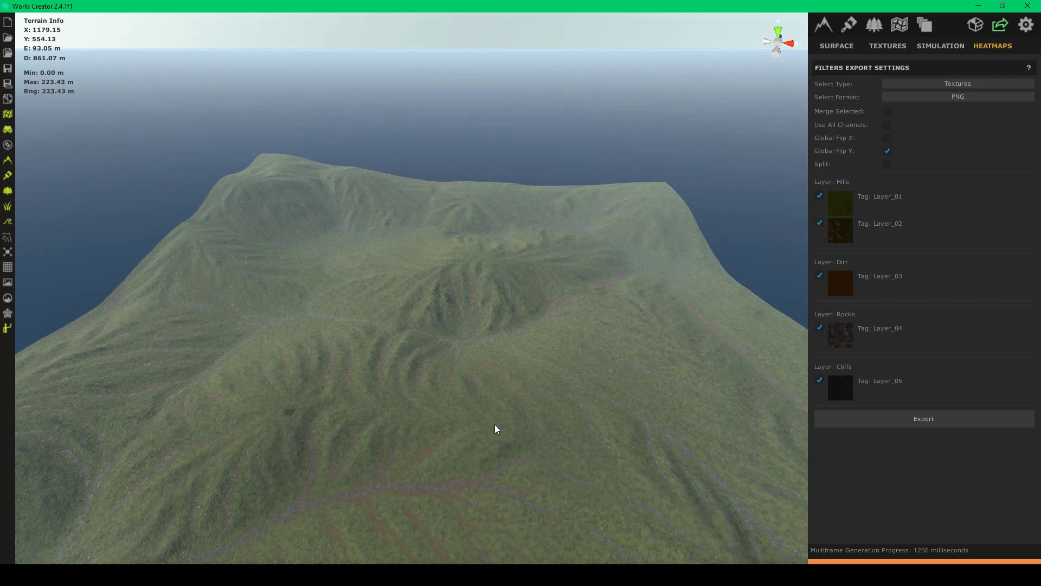
pyautogui.moveTo(495, 424); pyautogui.dragTo(346, 297, button='right')
pyautogui.press('w')
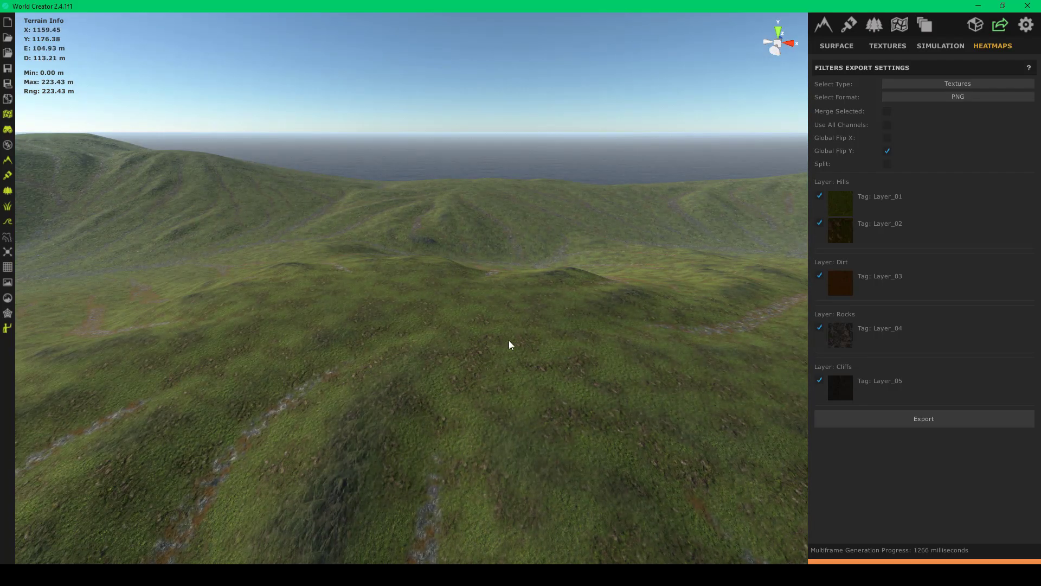
pyautogui.moveTo(509, 344); pyautogui.dragTo(300, 347, button='right')
pyautogui.moveTo(495, 330); pyautogui.dragTo(510, 347, button='right')
pyautogui.press('a')
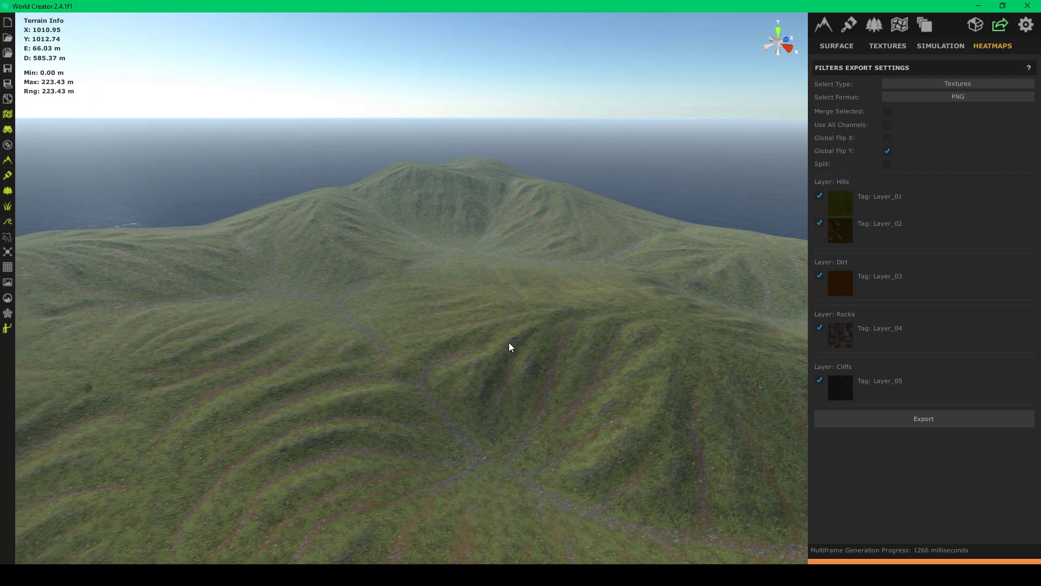
pyautogui.press('w')
pyautogui.moveTo(403, 346); pyautogui.dragTo(596, 321, button='right')
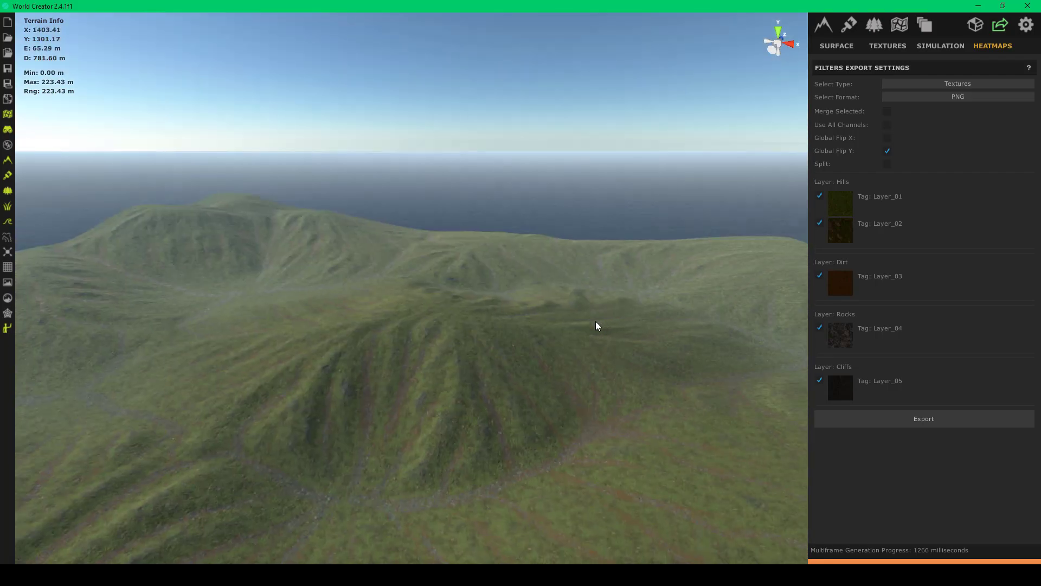
pyautogui.moveTo(256, 310); pyautogui.dragTo(550, 293, button='right')
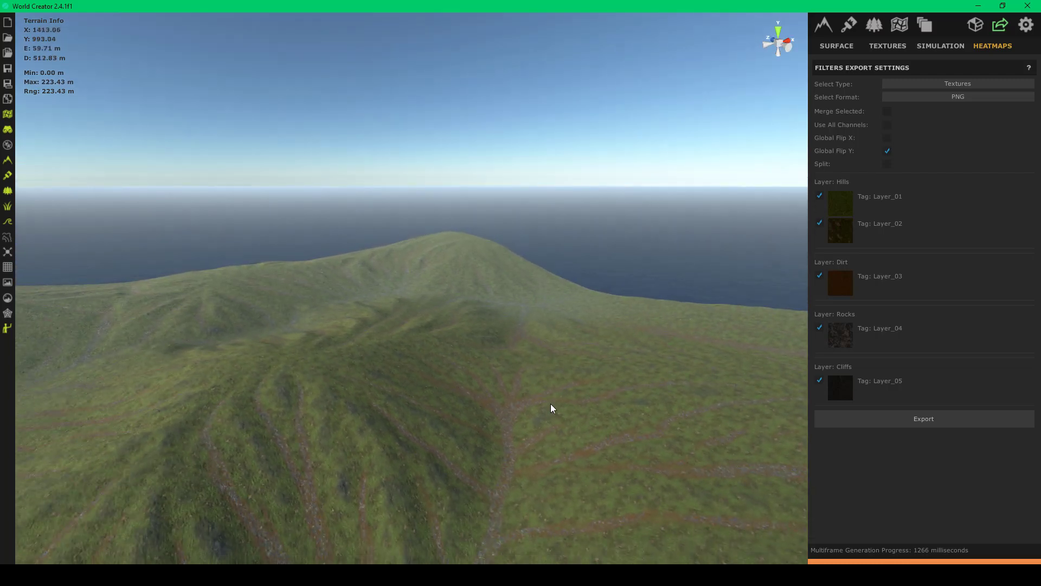
pyautogui.moveTo(551, 402); pyautogui.dragTo(358, 382, button='right')
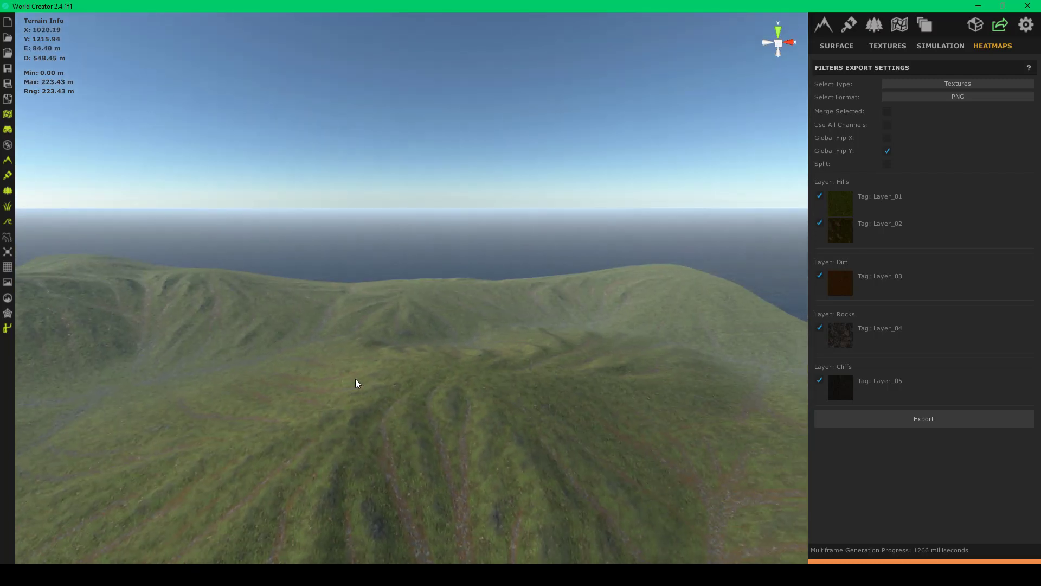
pyautogui.press('d')
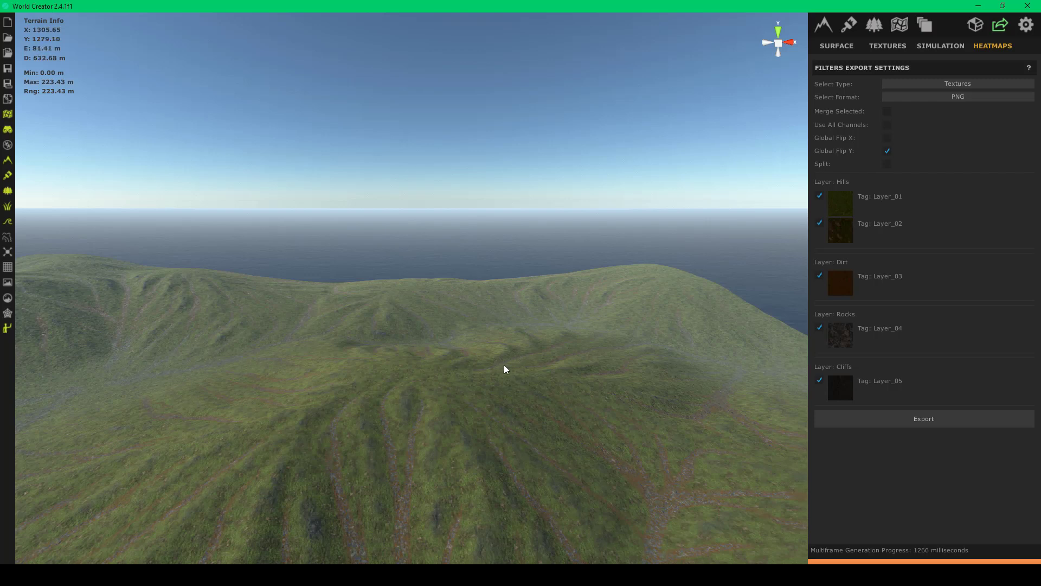
pyautogui.moveTo(498, 367); pyautogui.dragTo(416, 372, button='right')
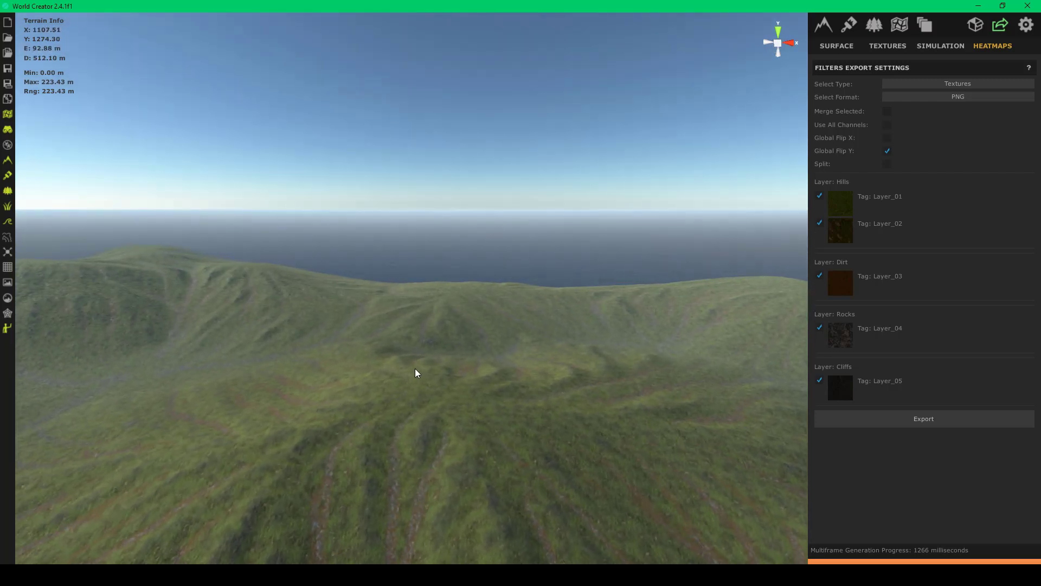
pyautogui.press('w')
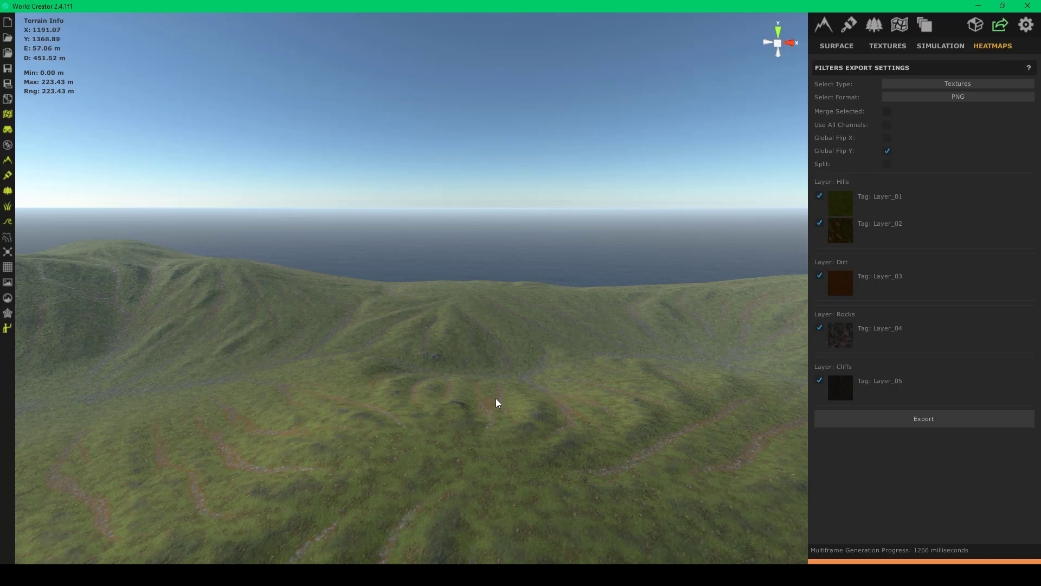
pyautogui.moveTo(449, 396); pyautogui.dragTo(1, 331, button='right')
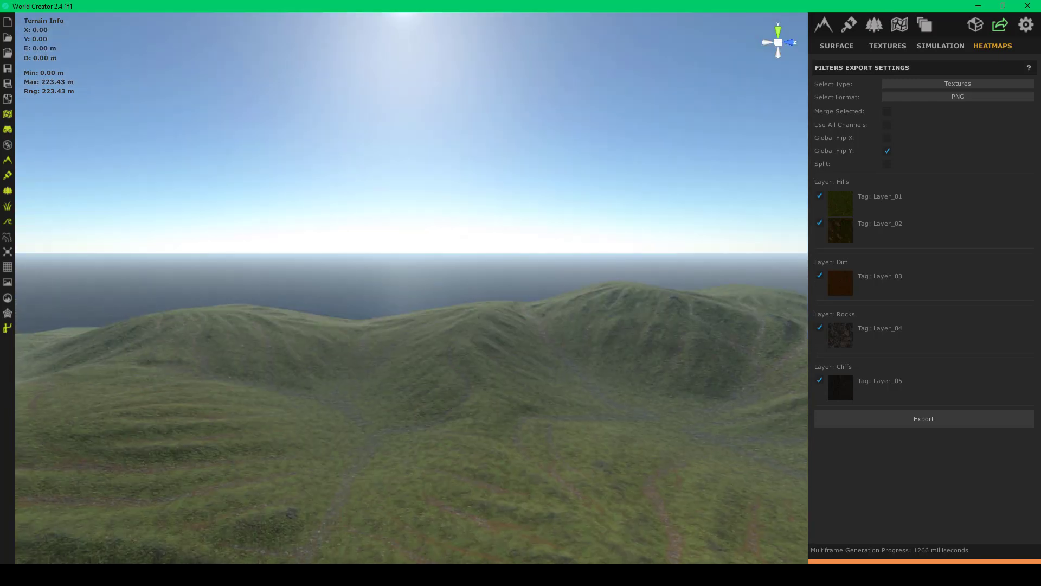
pyautogui.moveTo(514, 366); pyautogui.dragTo(538, 414, button='right')
pyautogui.press('s')
pyautogui.press('s')
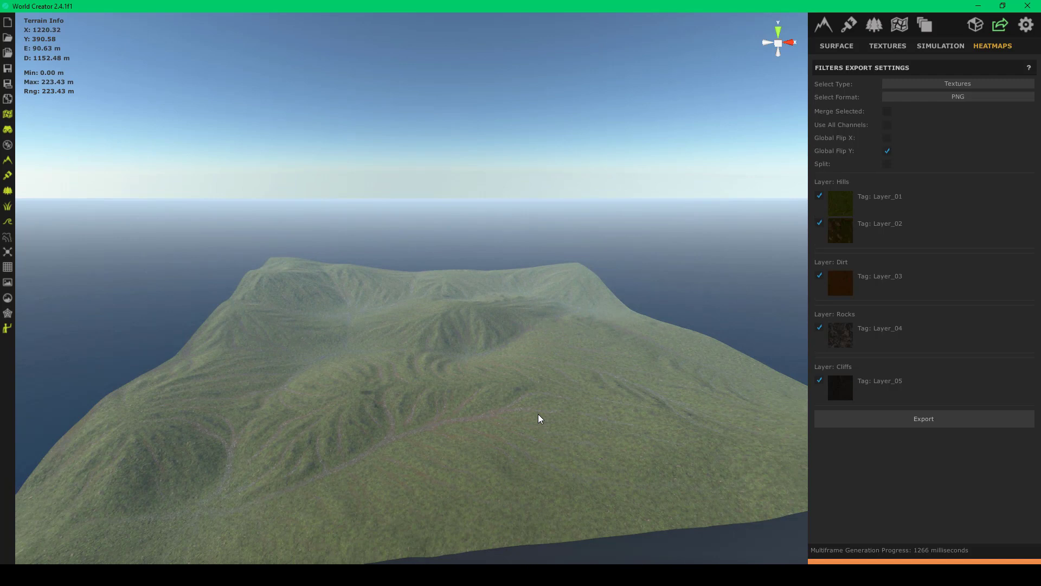